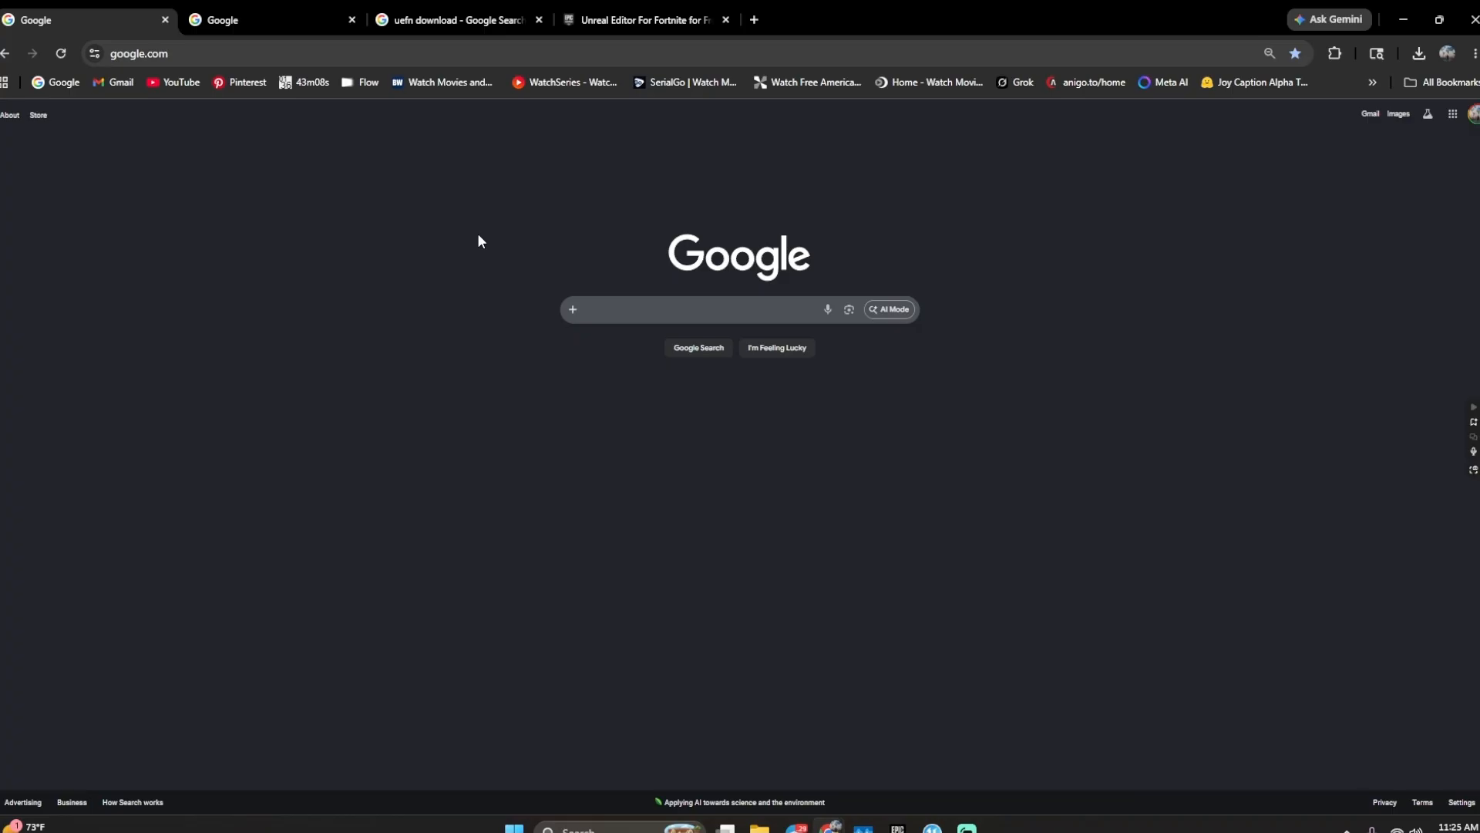
- Show the Google search for "uefn download", review its results, and bring up the Unreal Editor For Fortnite store page
click(171, 53)
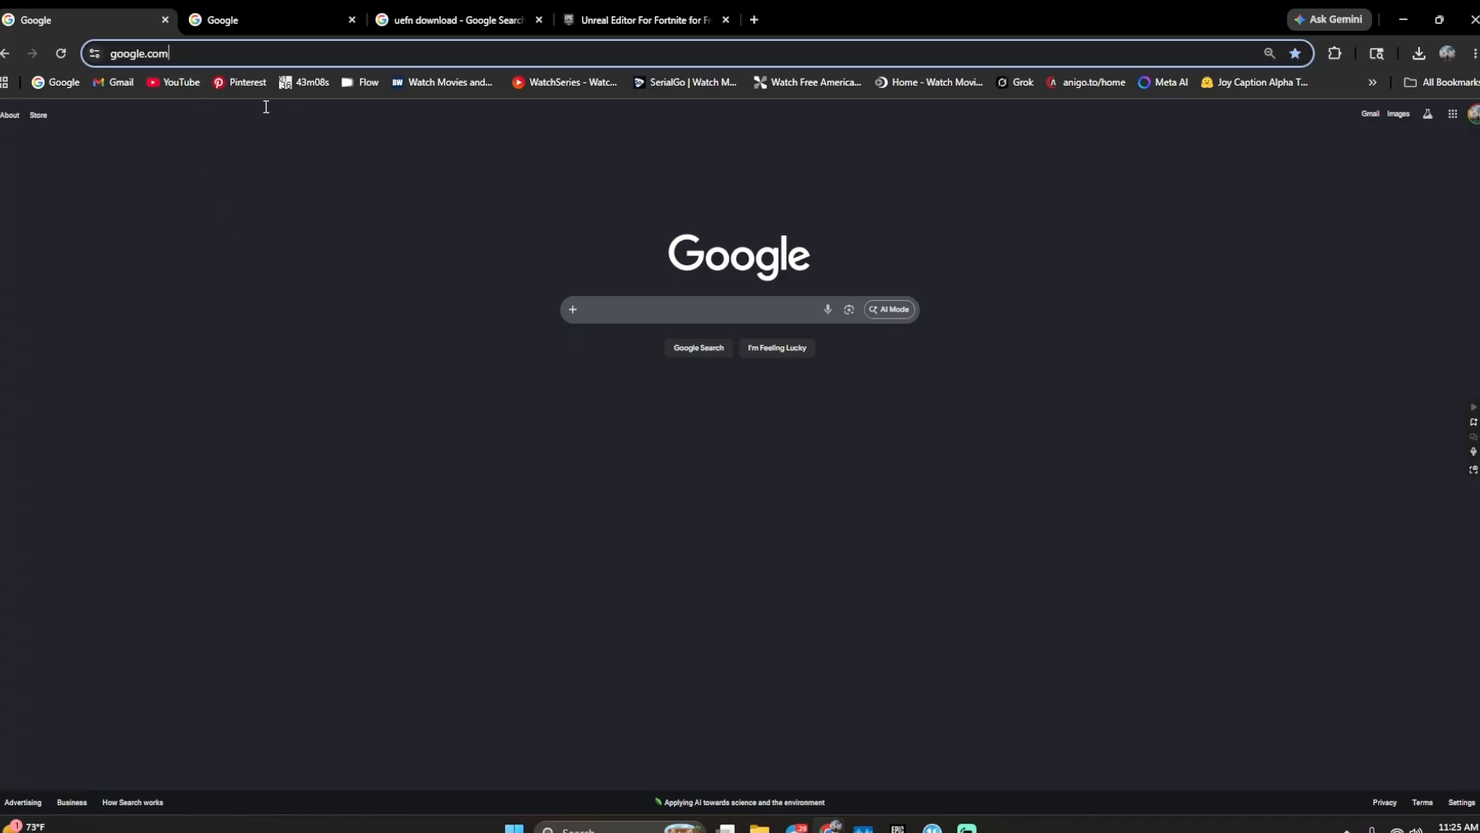
click(273, 26)
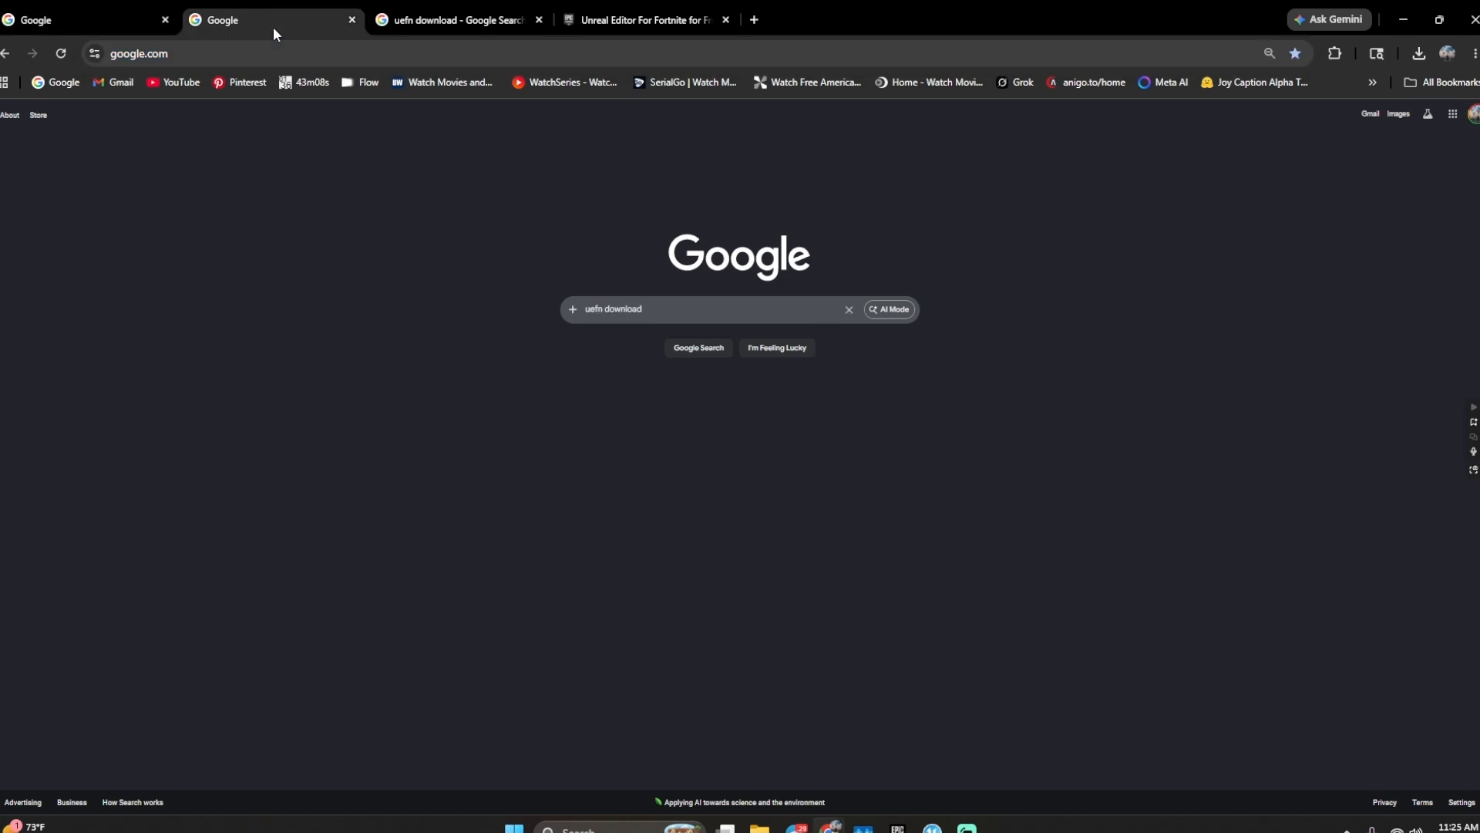
click(667, 312)
click(571, 201)
click(484, 23)
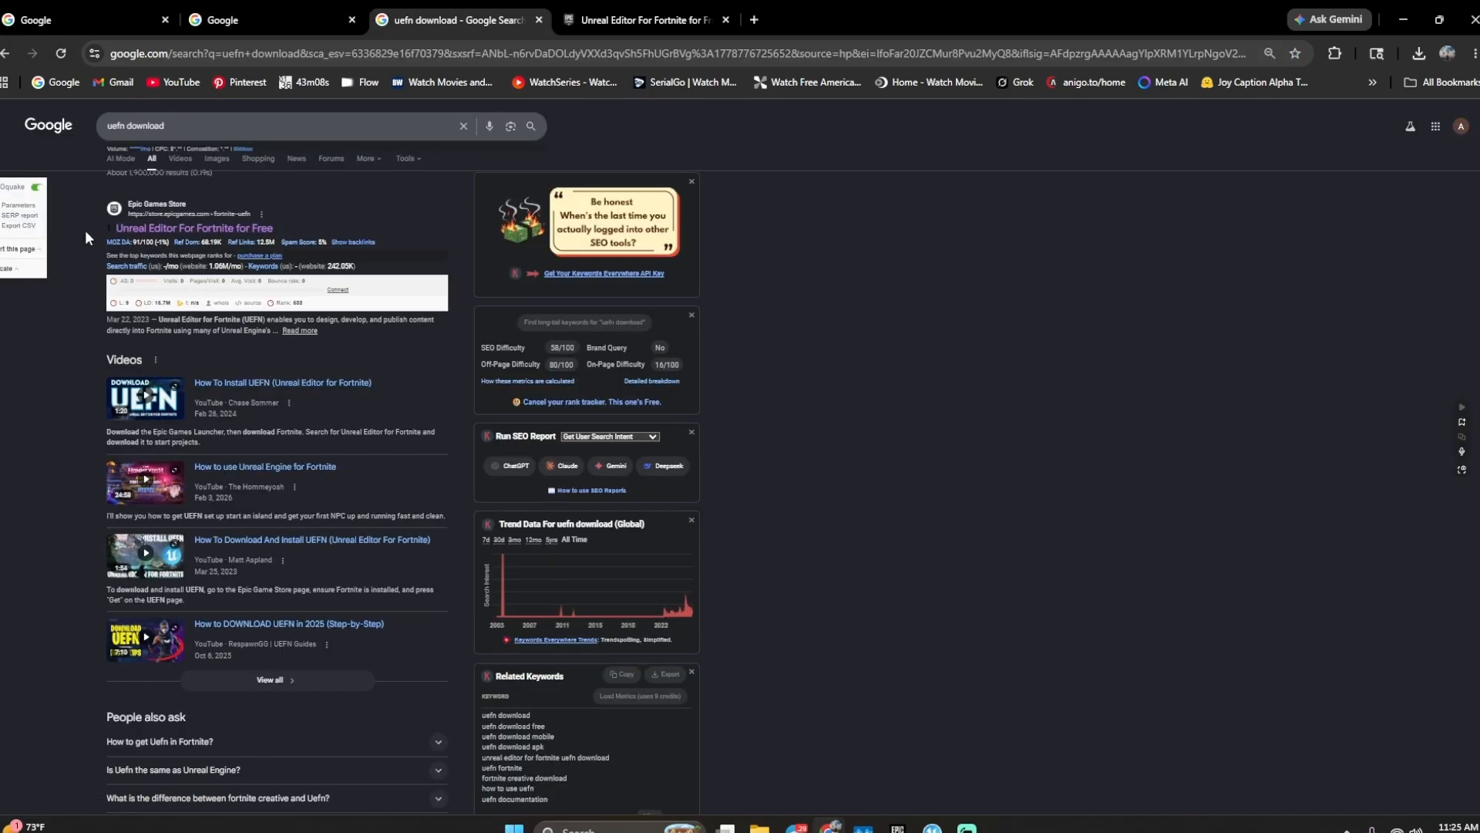
key(ctrl+minus)
key(ctrl+plus)
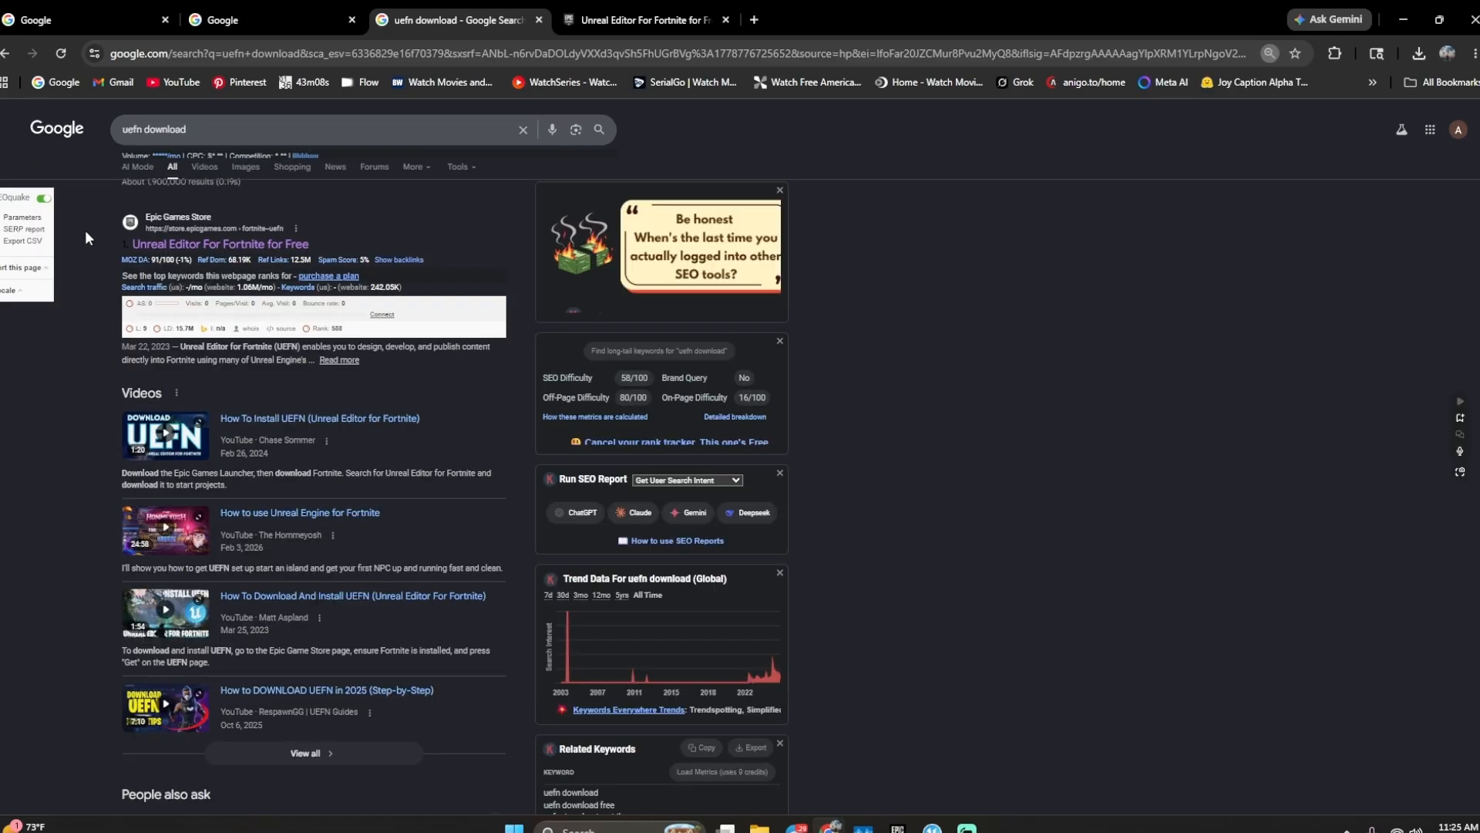
click(649, 21)
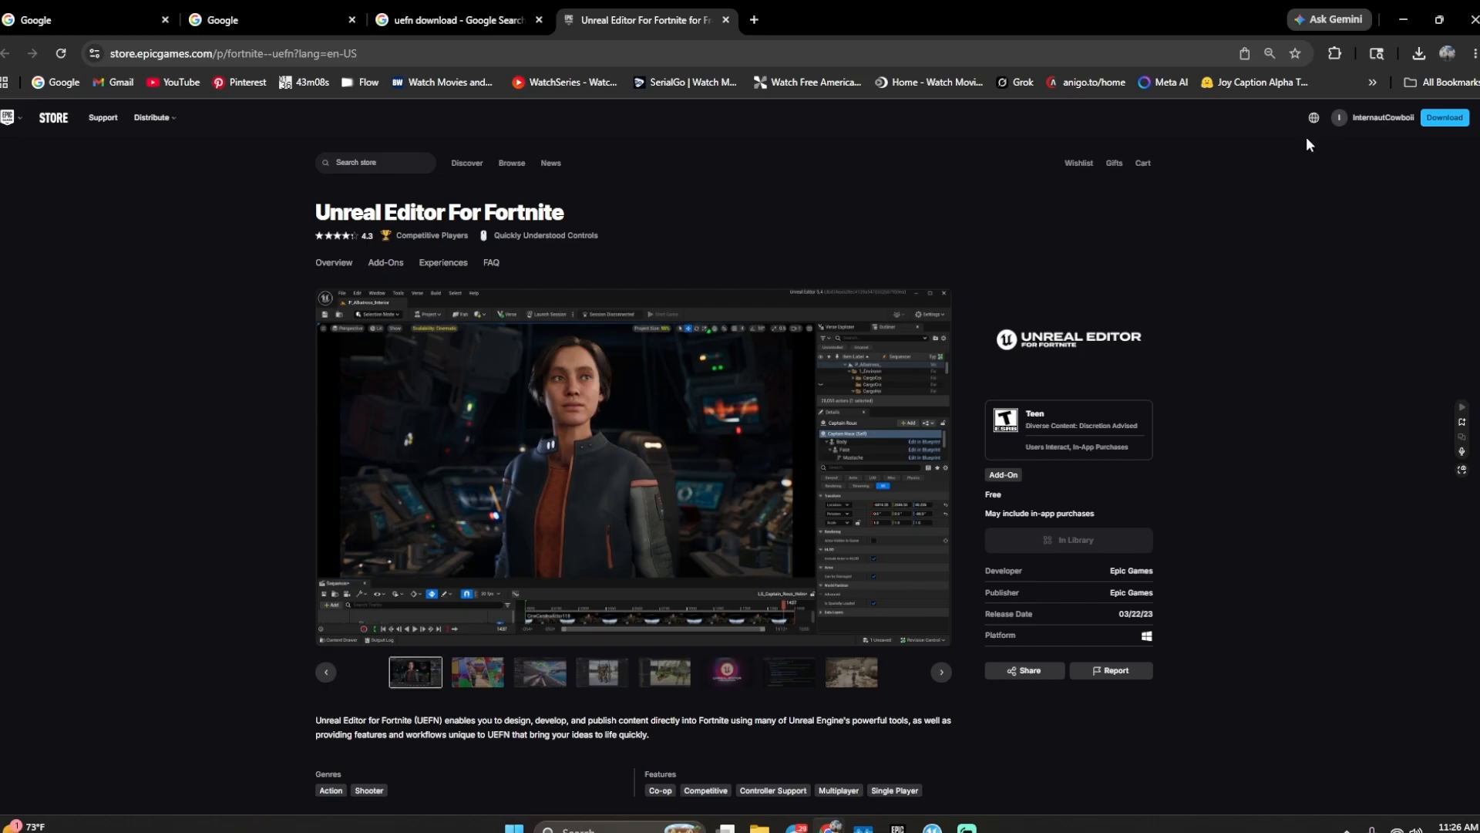
- Sign out of the Epic Games Store account, view the sign-in page, and return to the product page
click(1378, 130)
click(1245, 386)
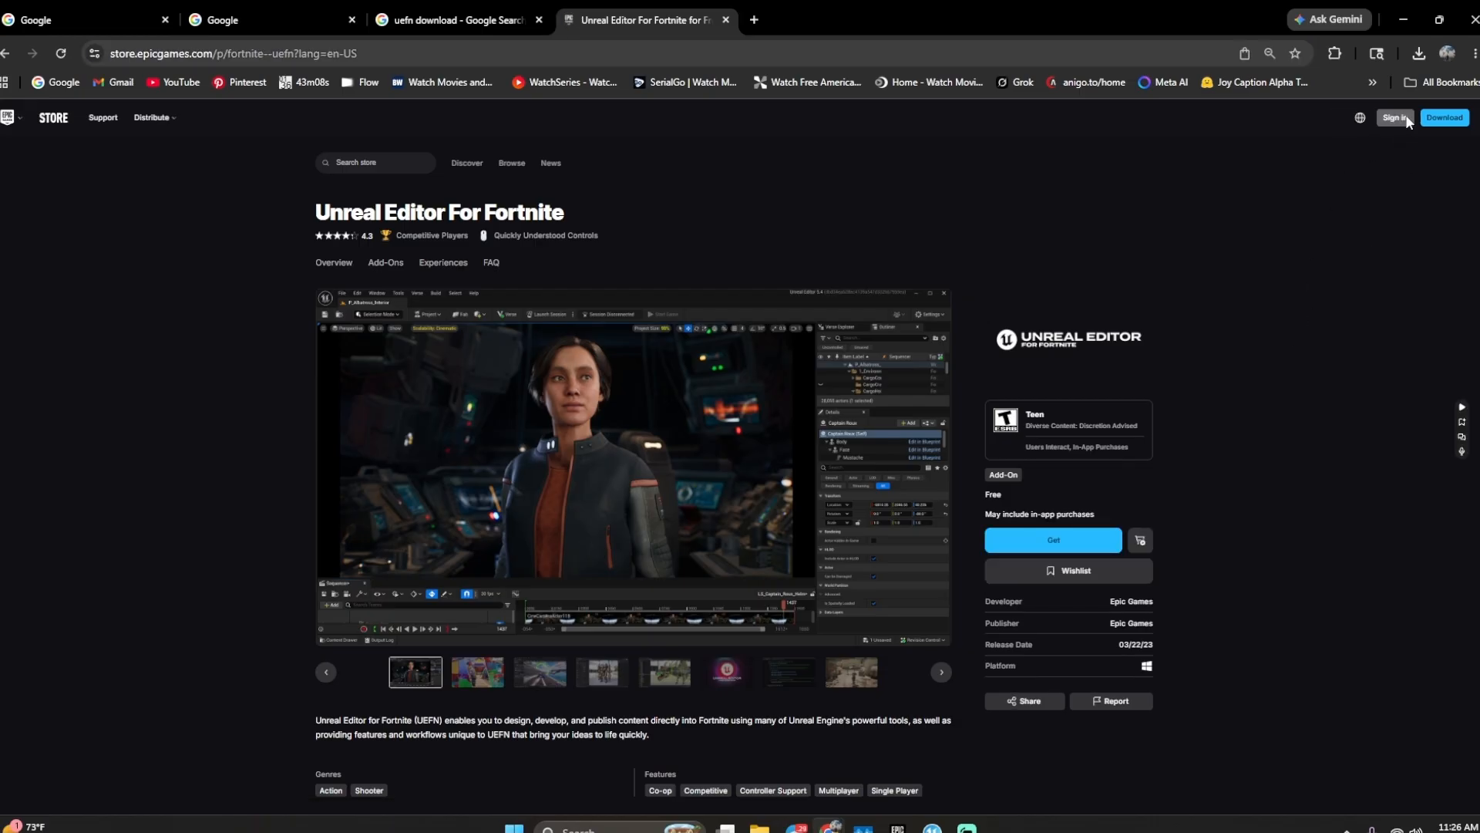
click(1396, 117)
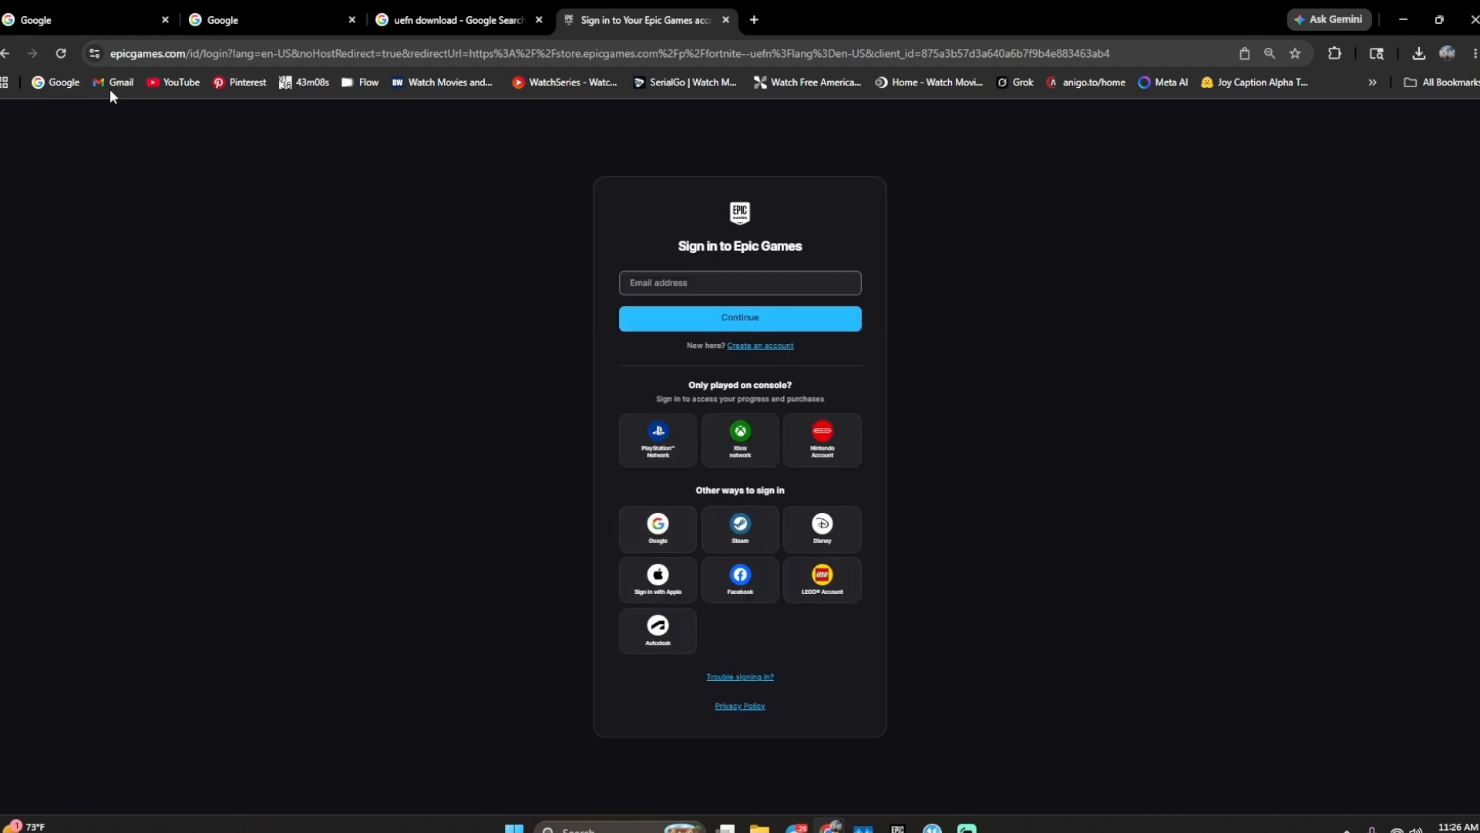
click(5, 54)
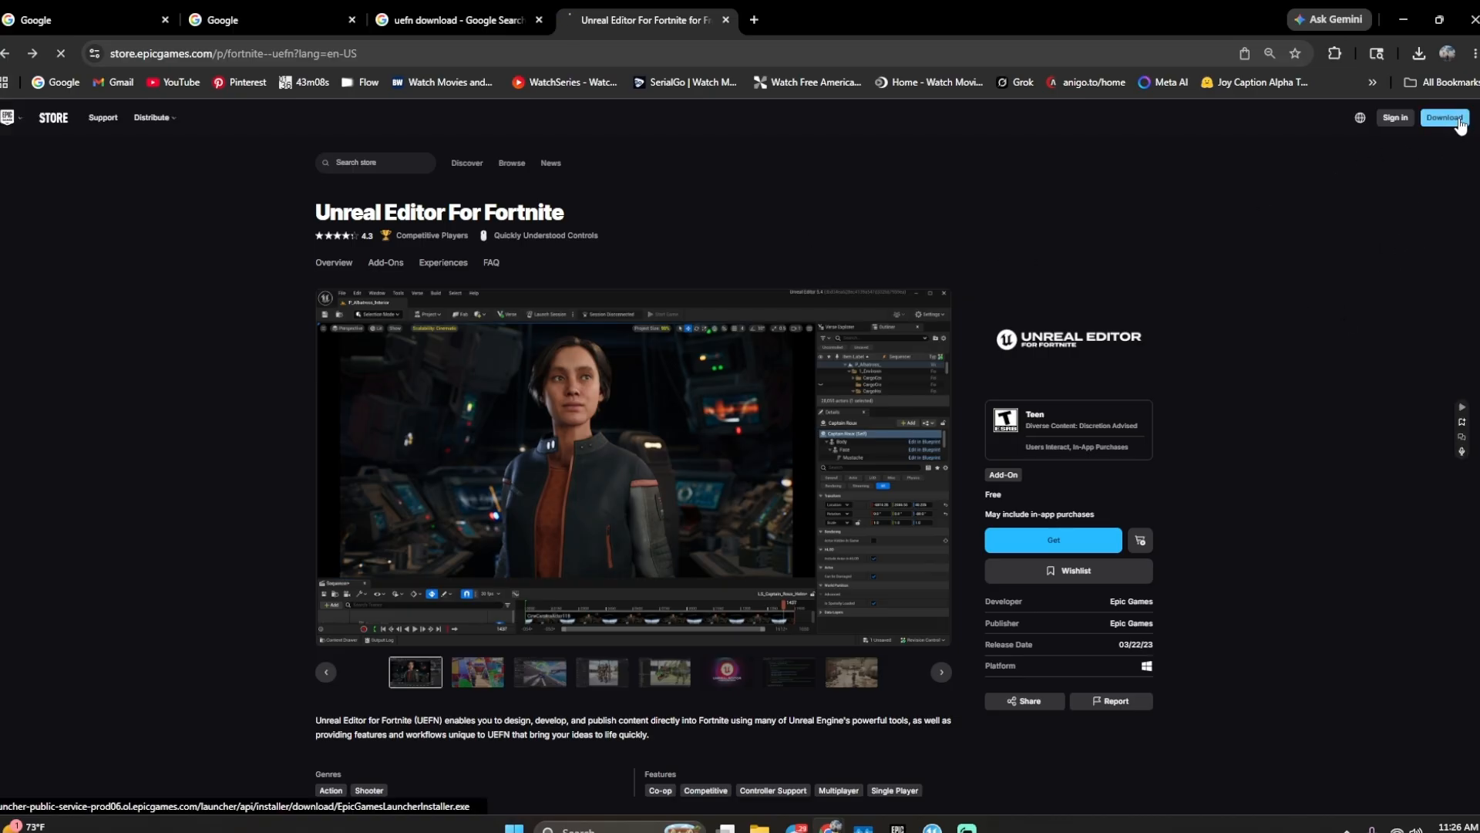
- Run EpicInstaller-19.2.3 from the Downloads folder and minimise the folder window
click(1403, 19)
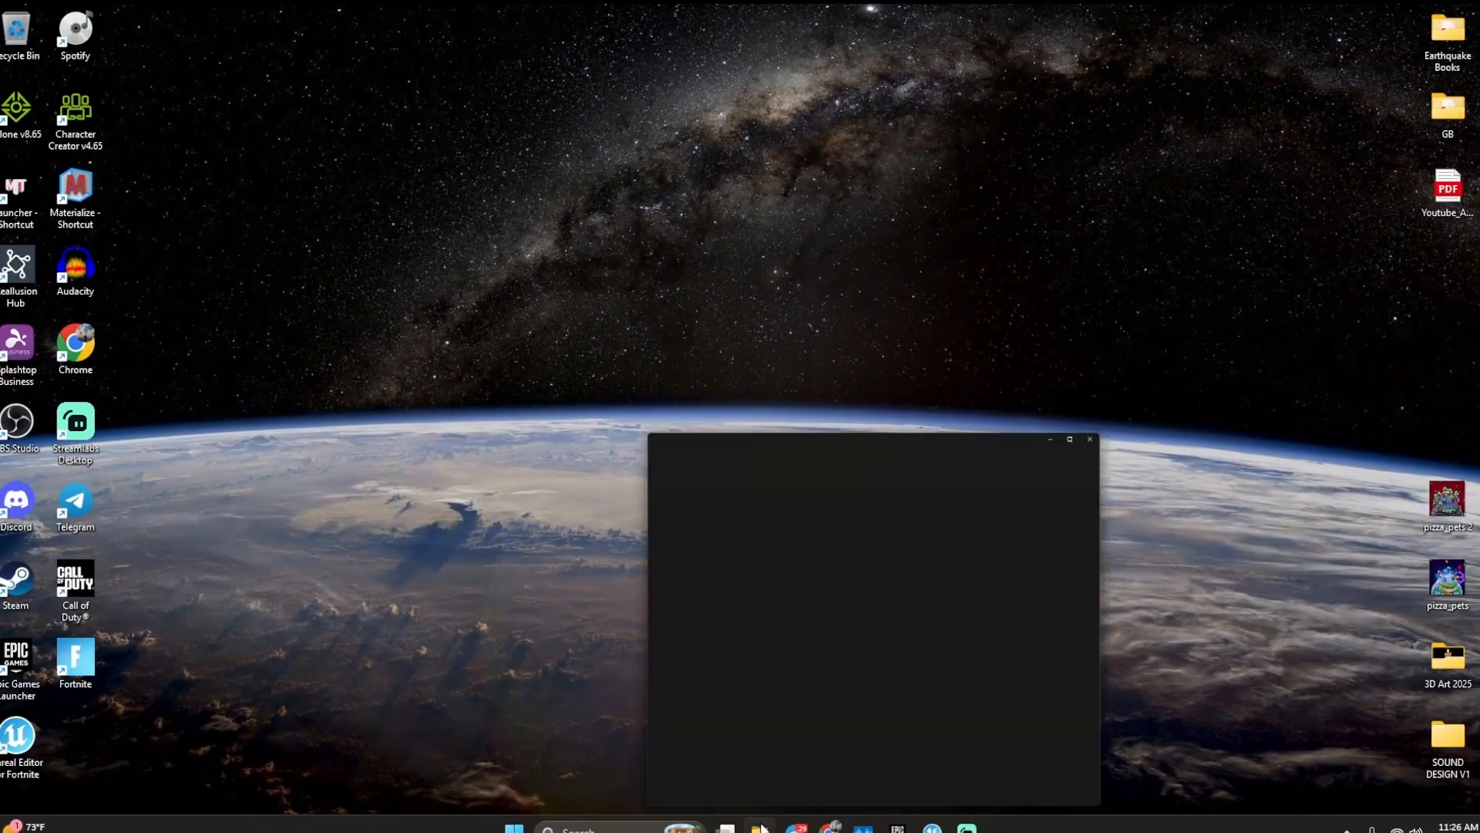
click(759, 827)
click(877, 308)
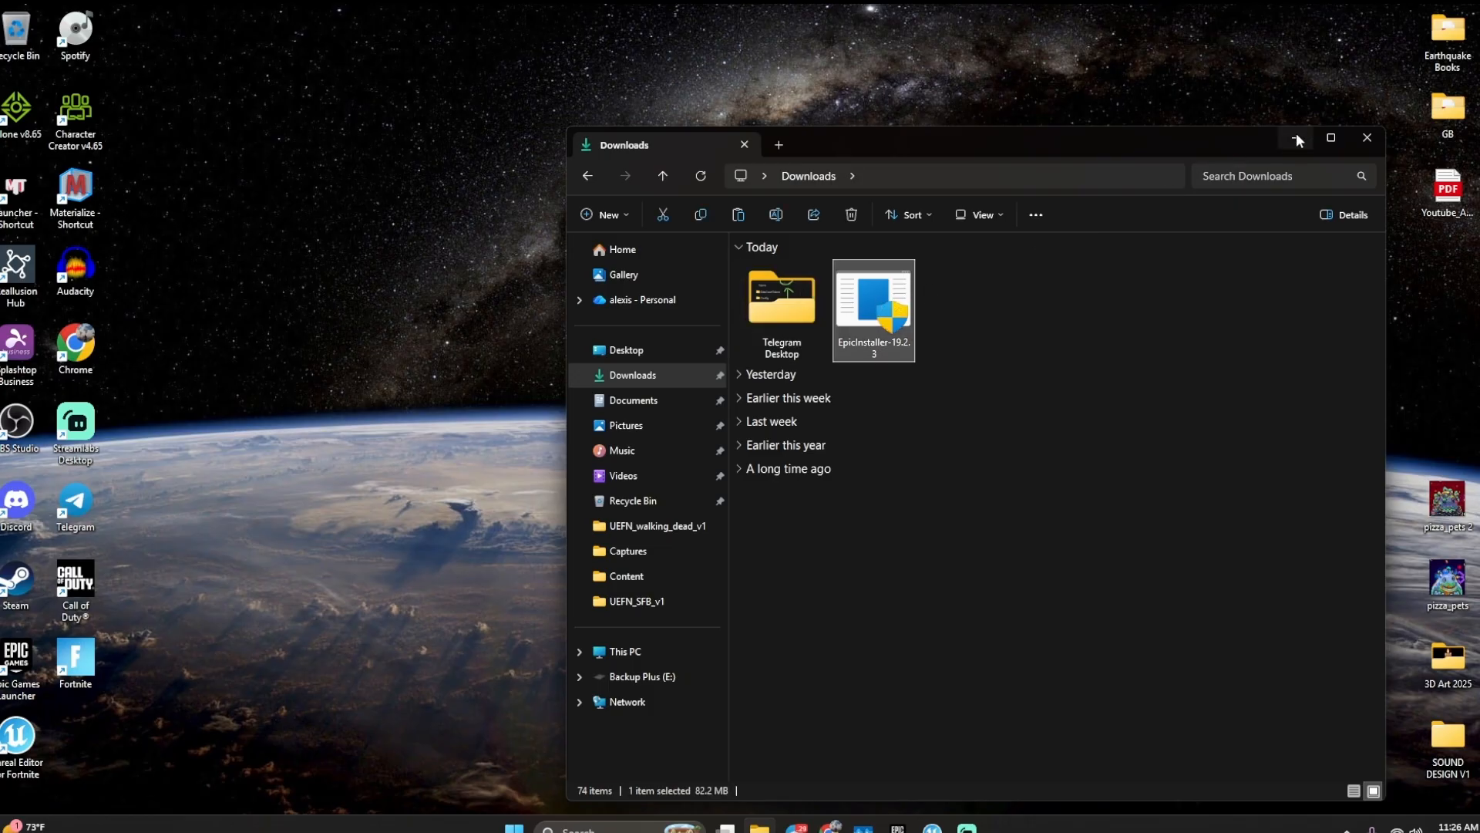
double_click(902, 303)
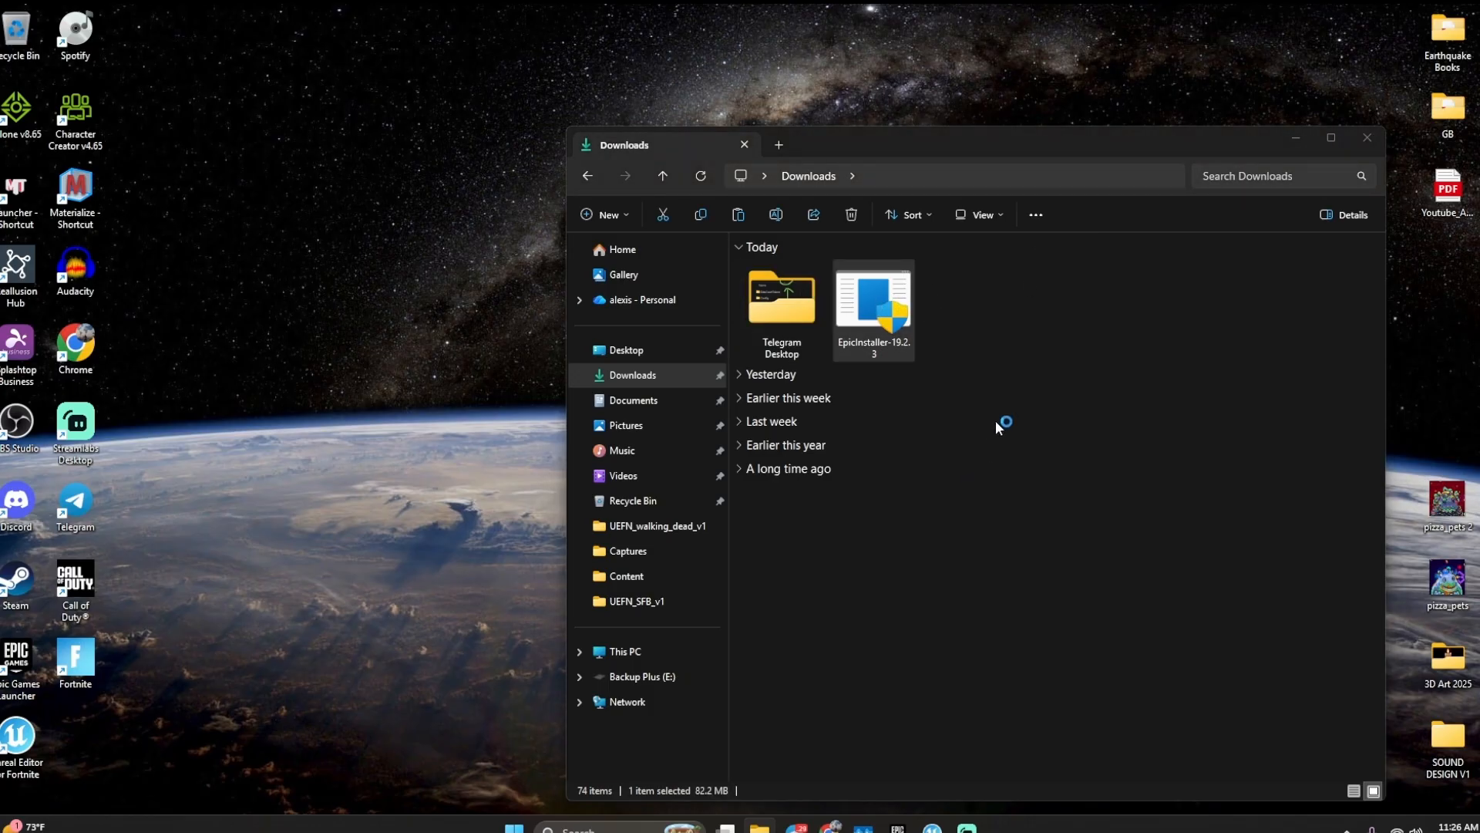
click(1296, 137)
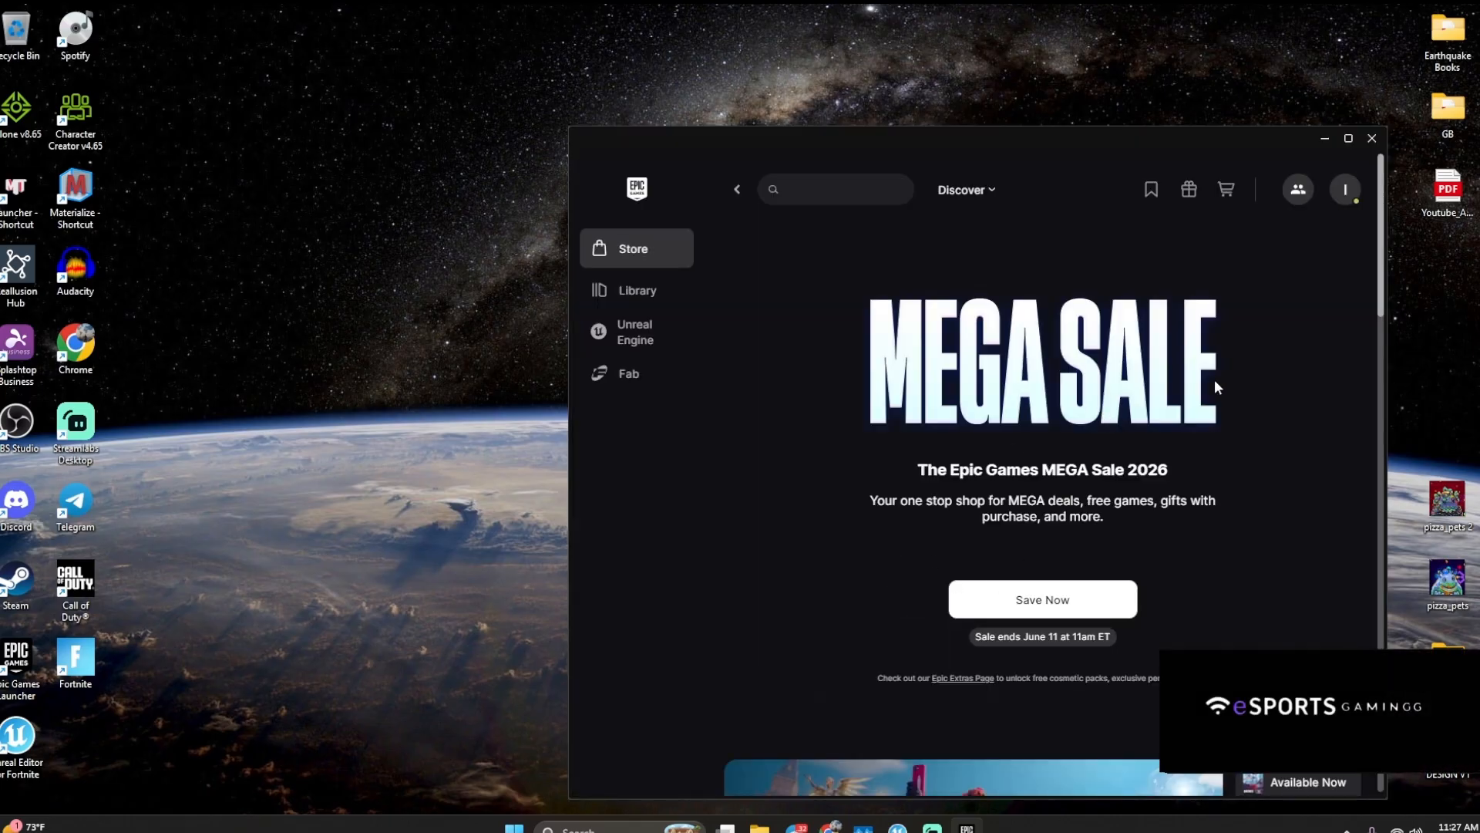
- Search the Epic Games Launcher store for UEFN and open the Unreal Editor For Fortnite page
click(835, 189)
text(UEFN)
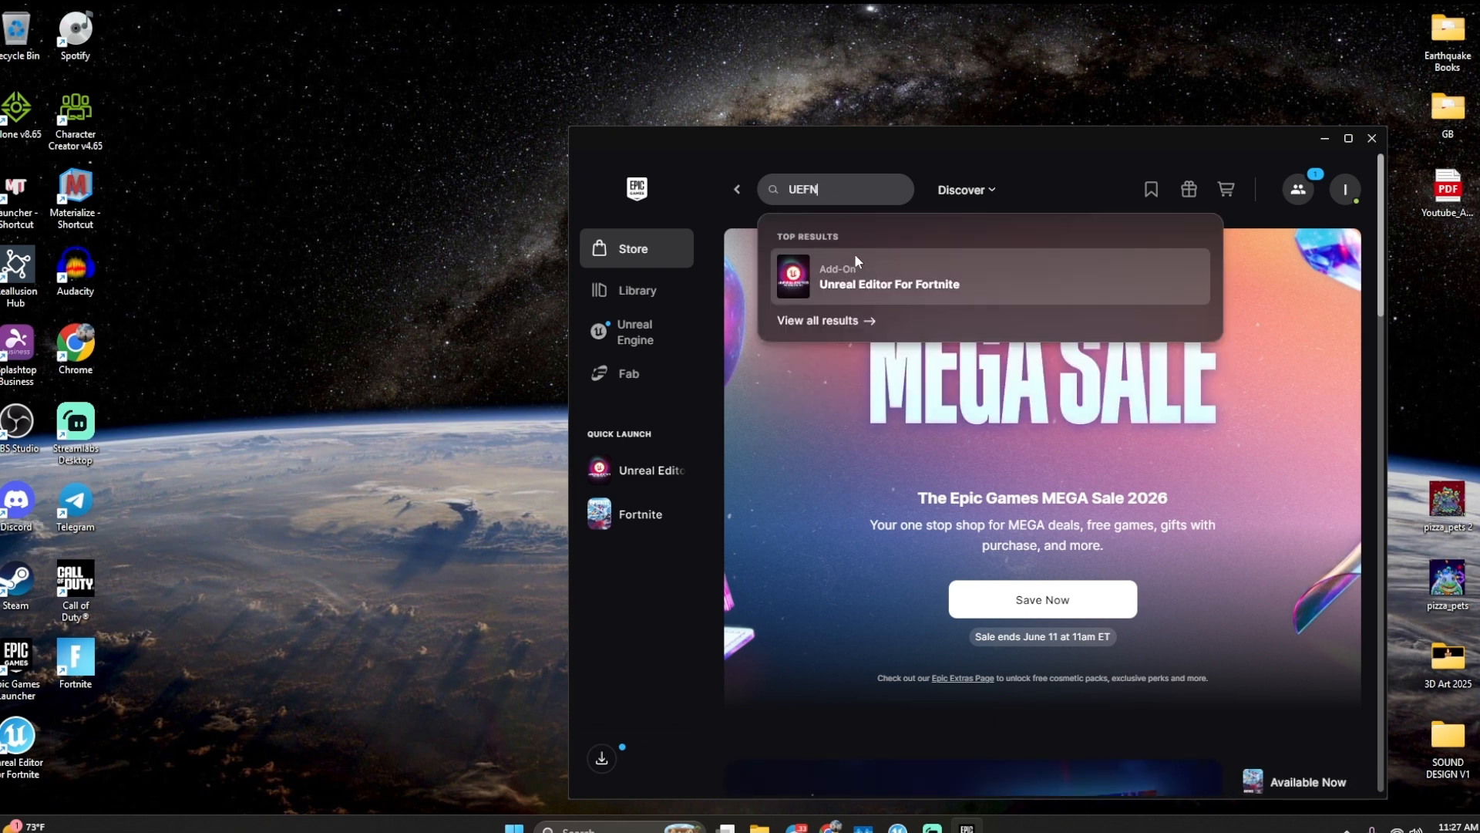
click(857, 274)
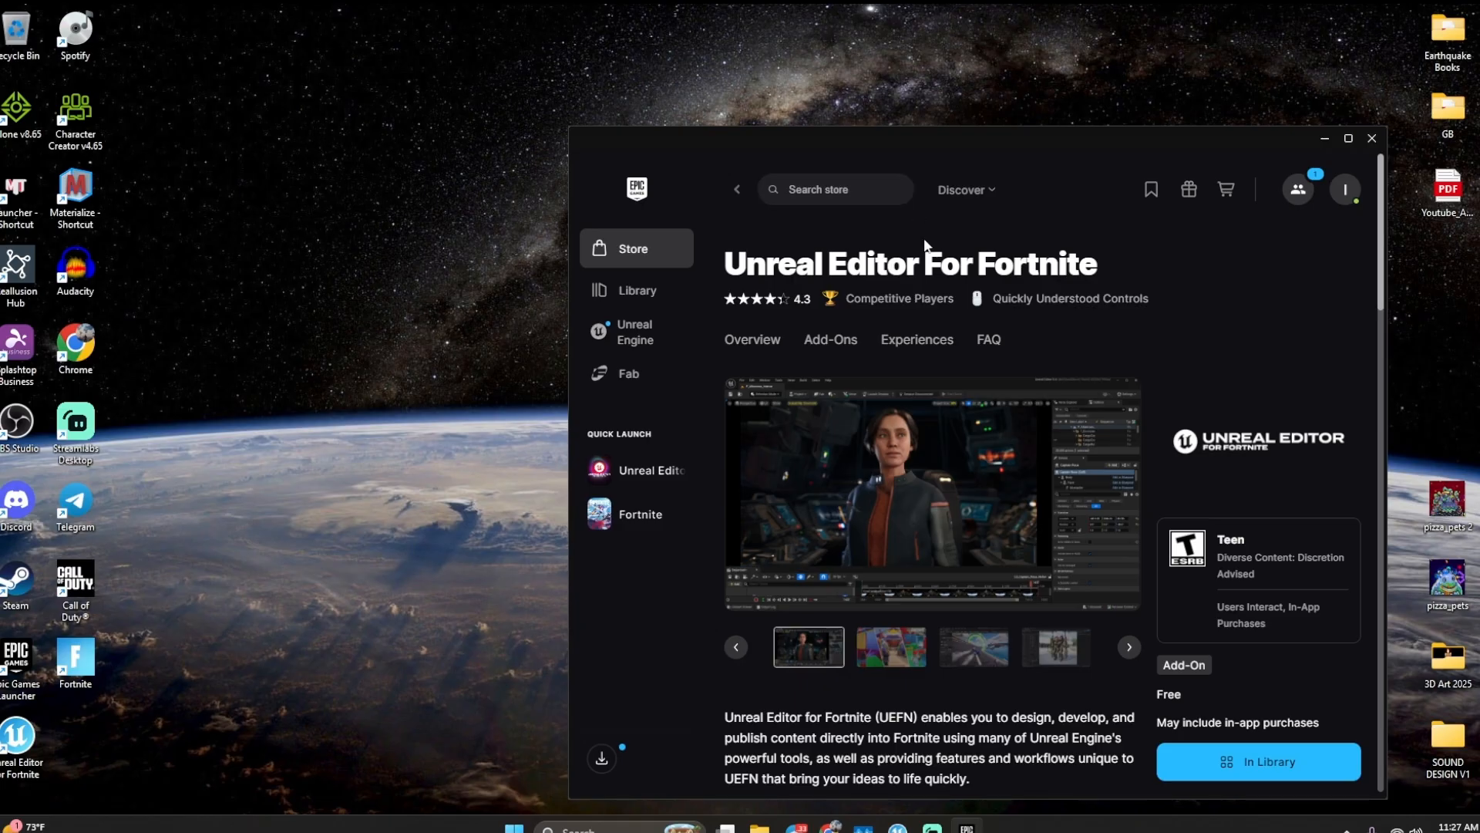
- Examine the preview images and product details on the Unreal Editor For Fortnite page
scroll(988, 614, down, 1)
scroll(987, 614, up, 1)
click(1122, 497)
click(1122, 496)
click(1122, 497)
click(1122, 497)
click(1122, 497)
click(1122, 497)
scroll(1249, 724, down, 2)
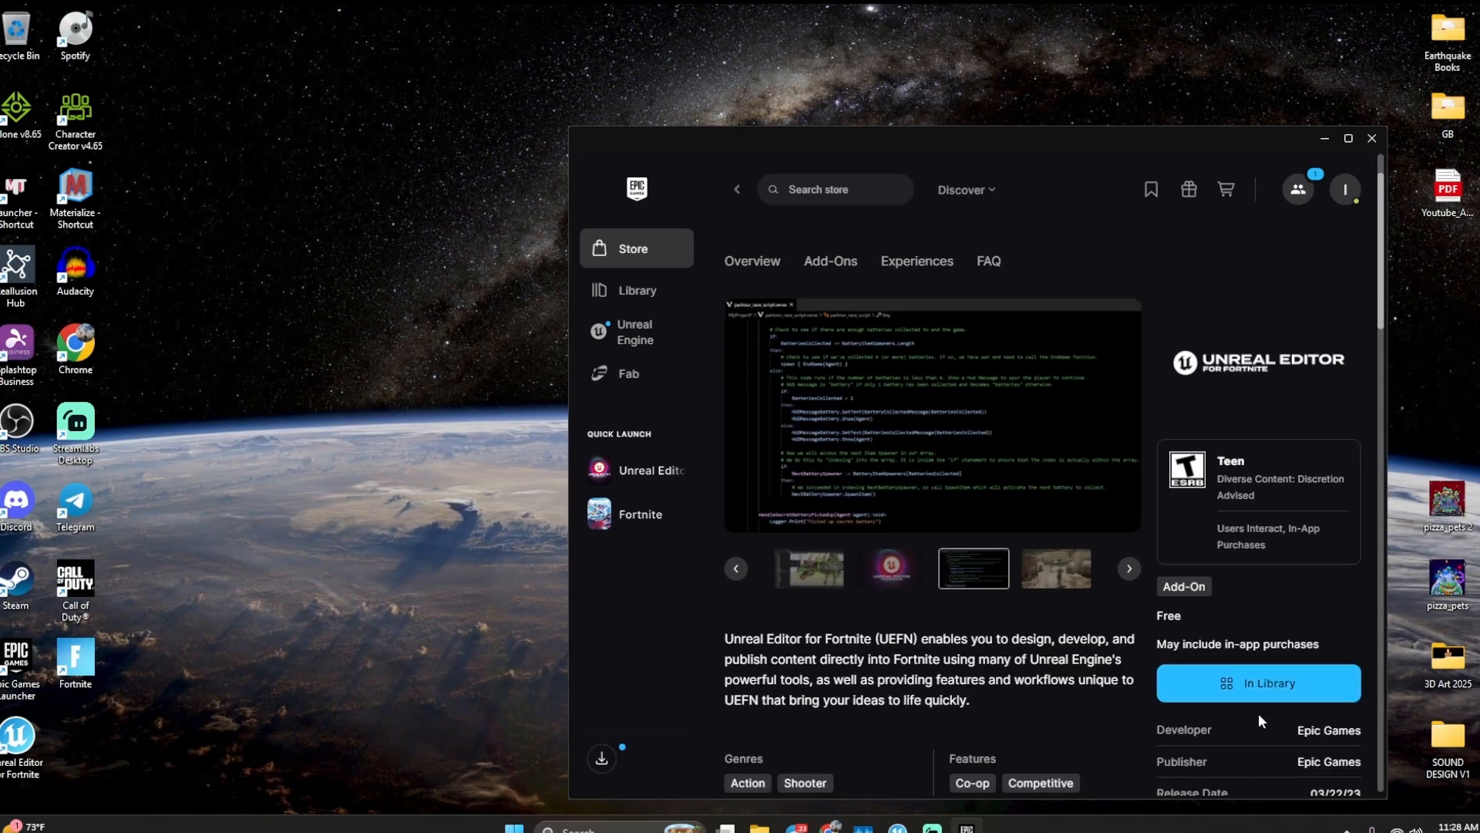
scroll(1280, 678, down, 1)
scroll(1168, 633, up, 2)
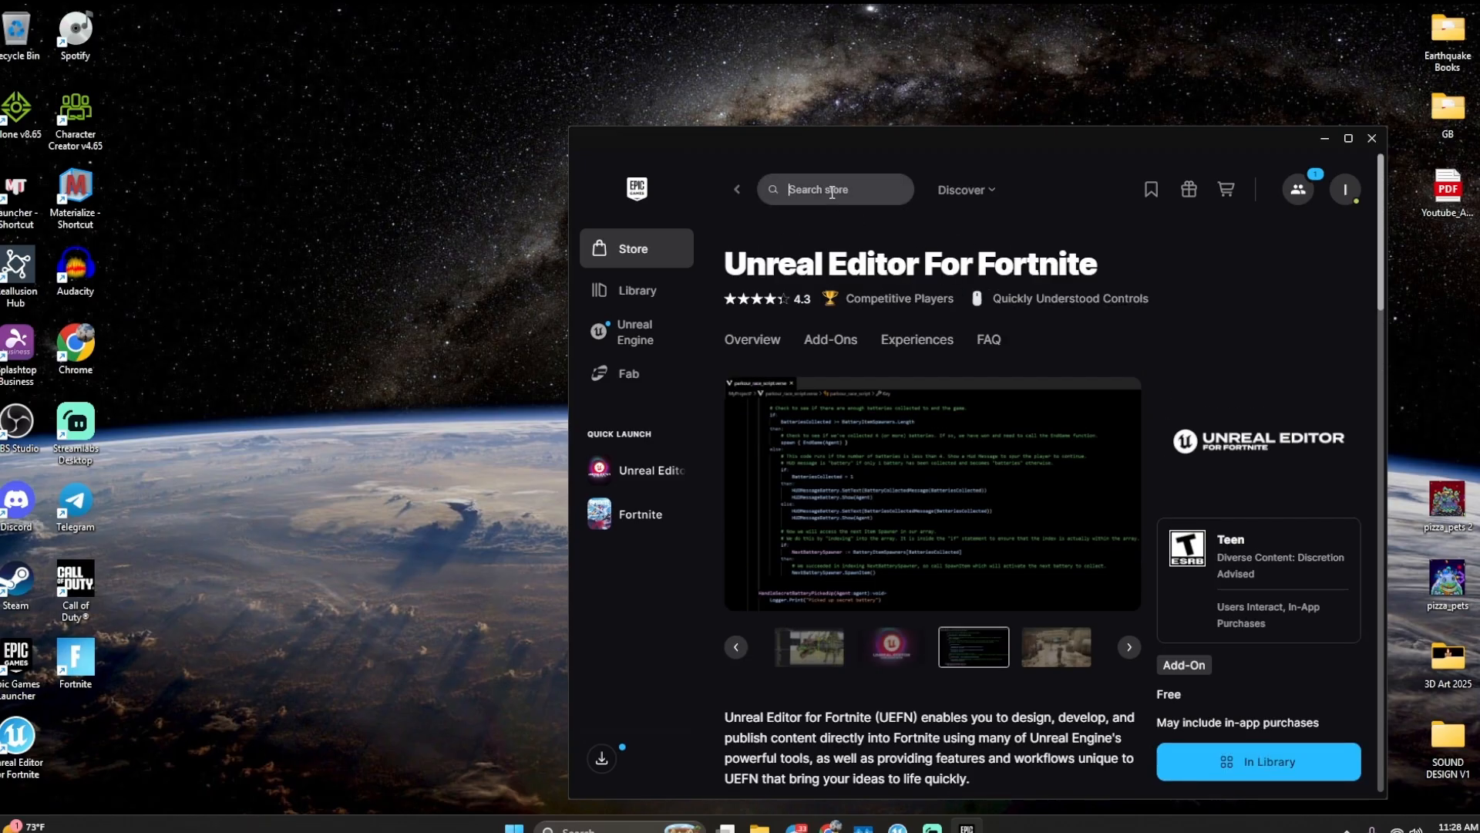
- Search the store for Fortnite, open the base game's page, and pause its trailer
text(fORTNITEW)
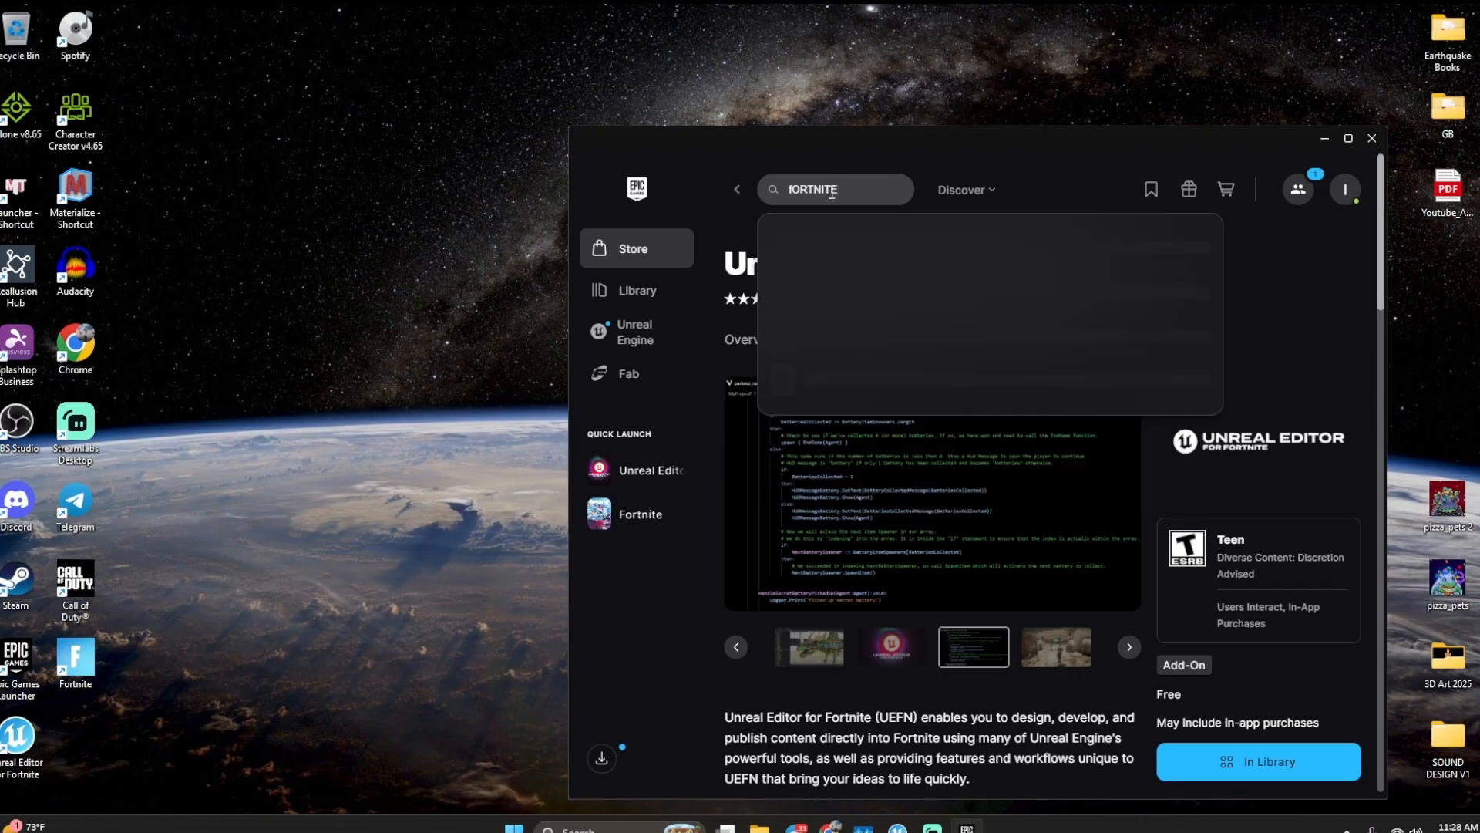
key(Return)
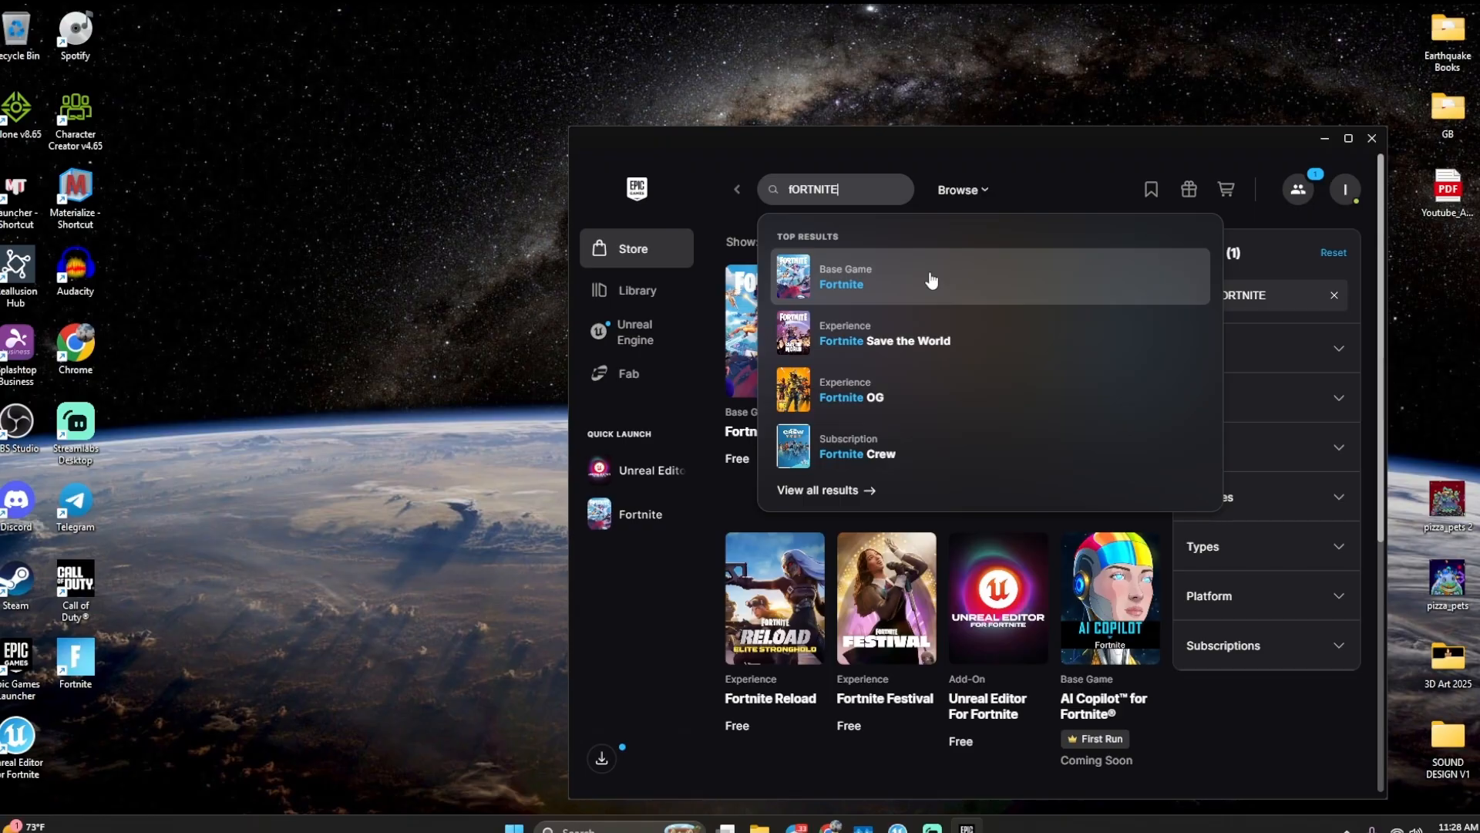
click(931, 280)
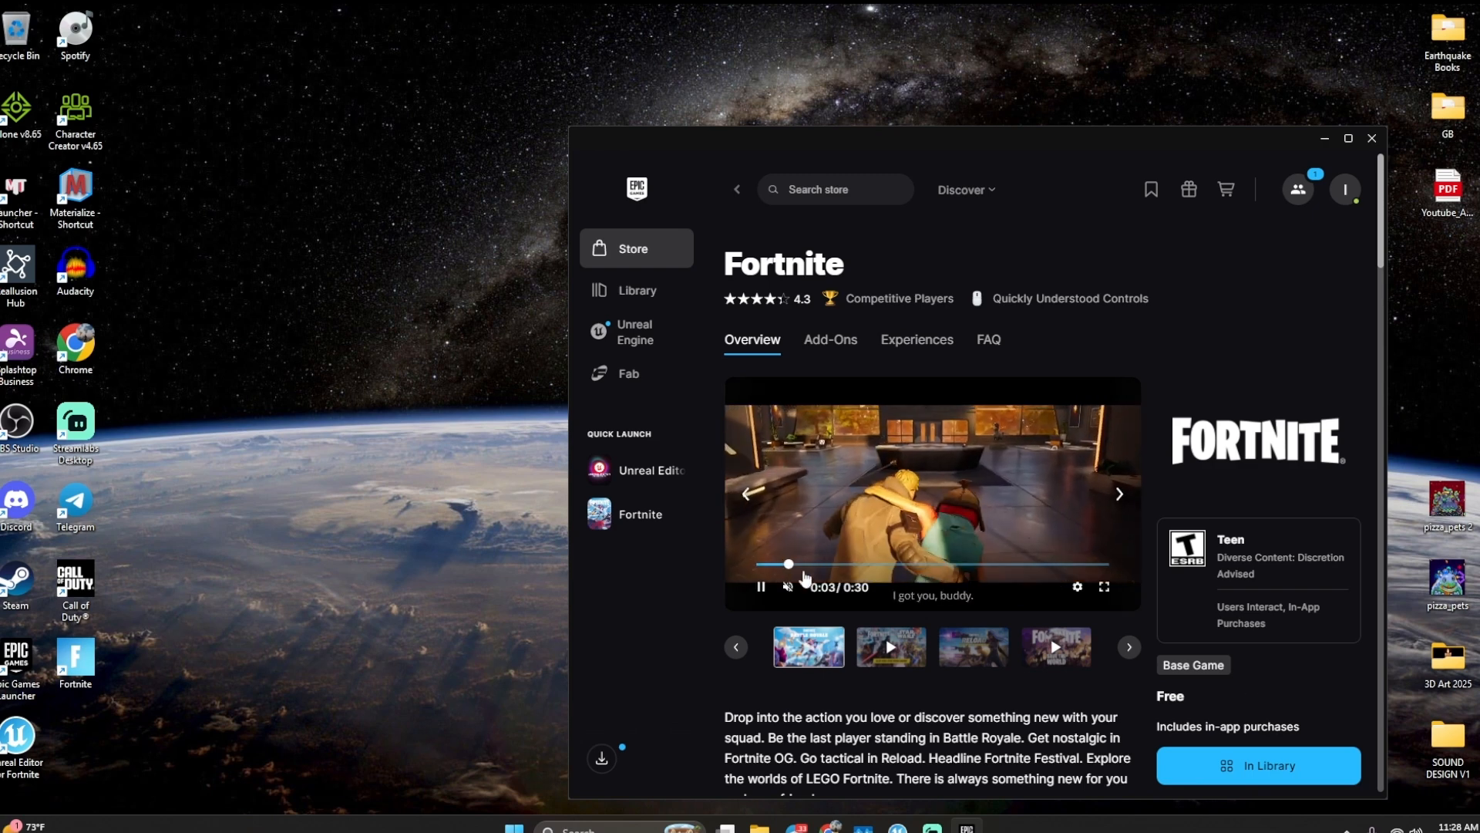
click(760, 586)
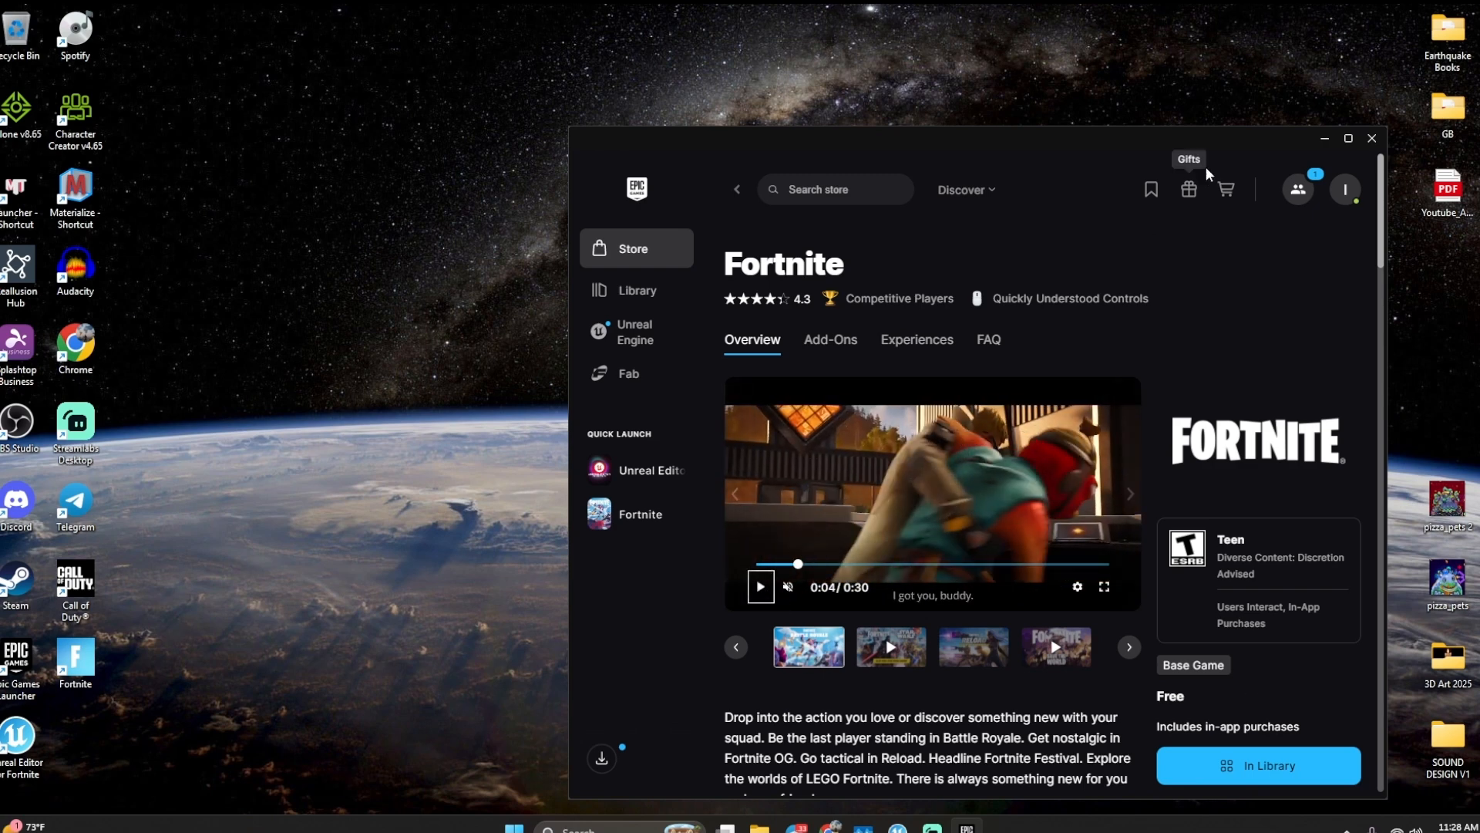
- Show the library's installed titles, dismiss the favorites and collections banner, and minimise the launcher
click(657, 299)
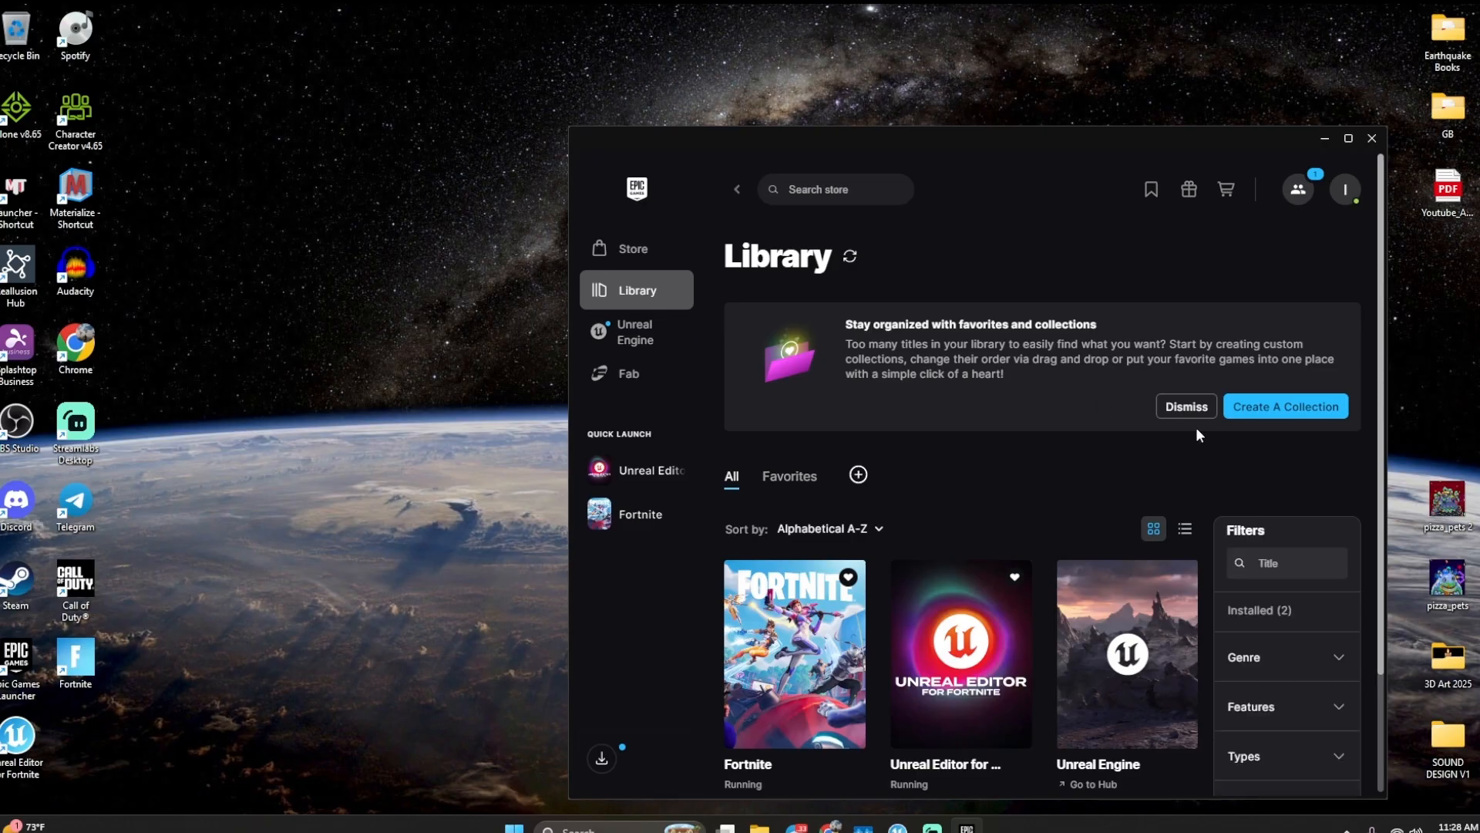
click(1187, 407)
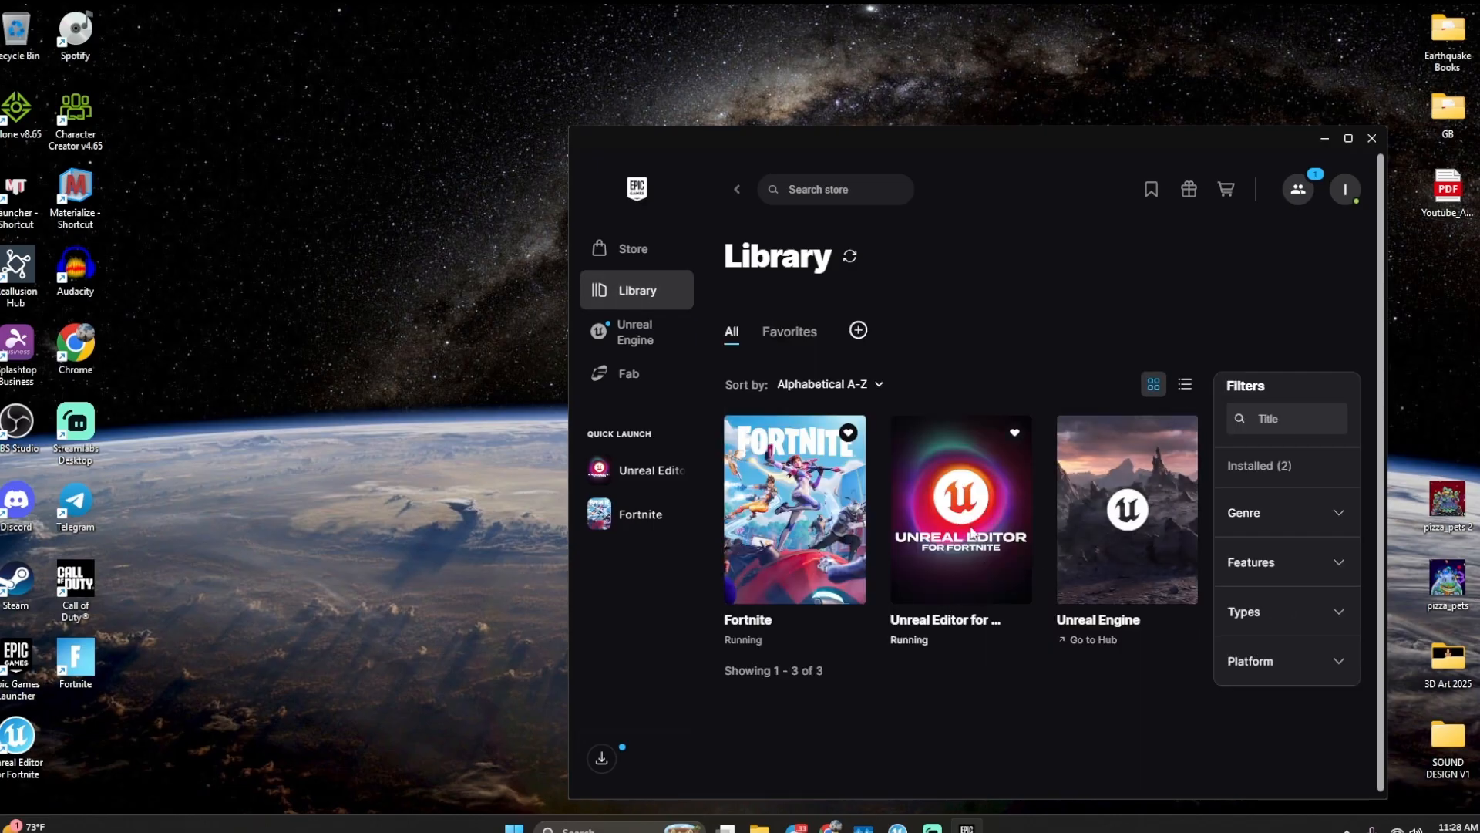
click(1324, 139)
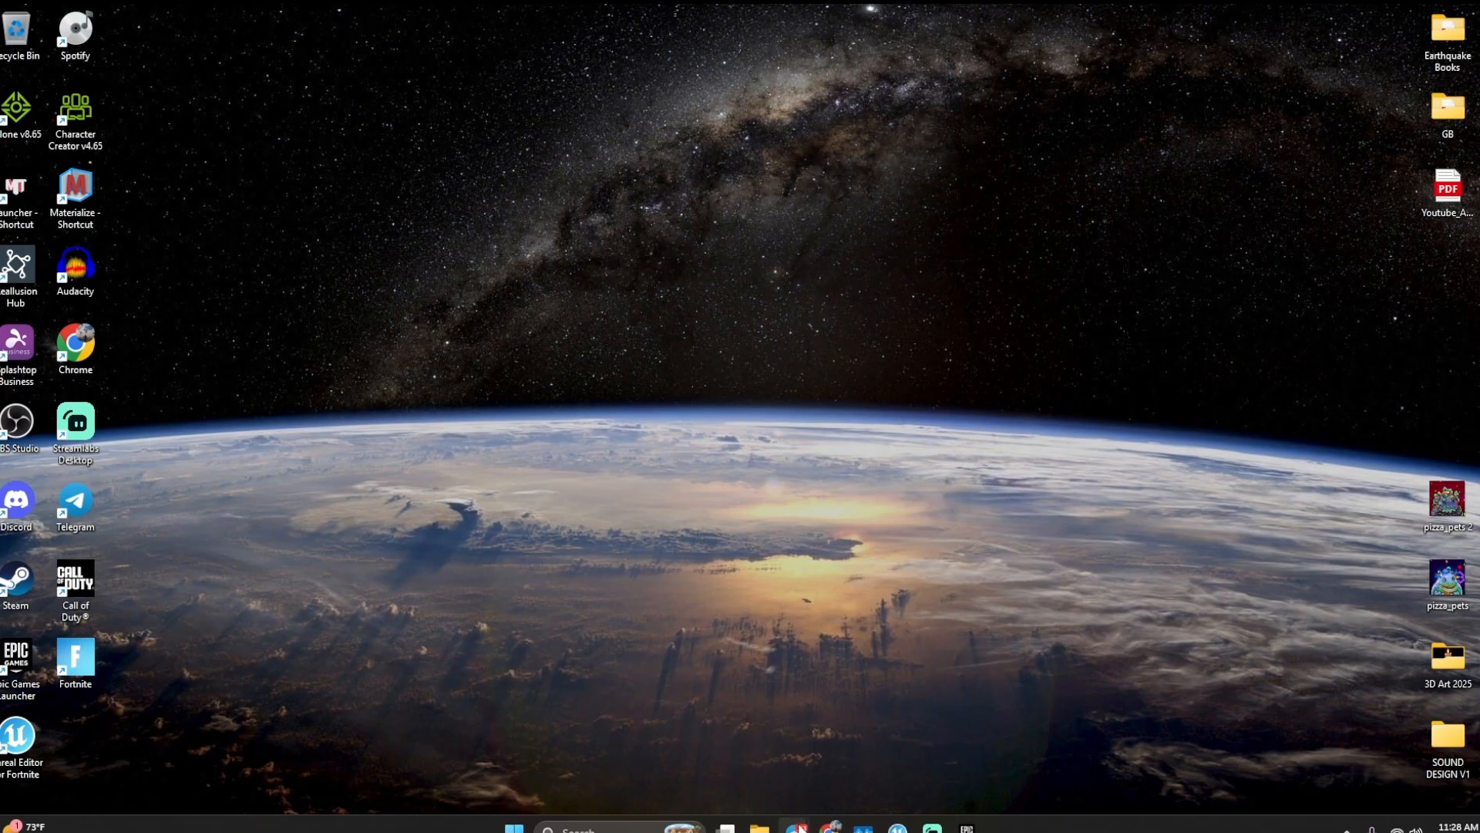
- View the saved screenshot of the Unreal Editor for Fortnite loading screen in Telegram's media viewer, then minimise the viewer
mouse_move(796, 824)
click(879, 742)
drag(1120, 139, 818, 112)
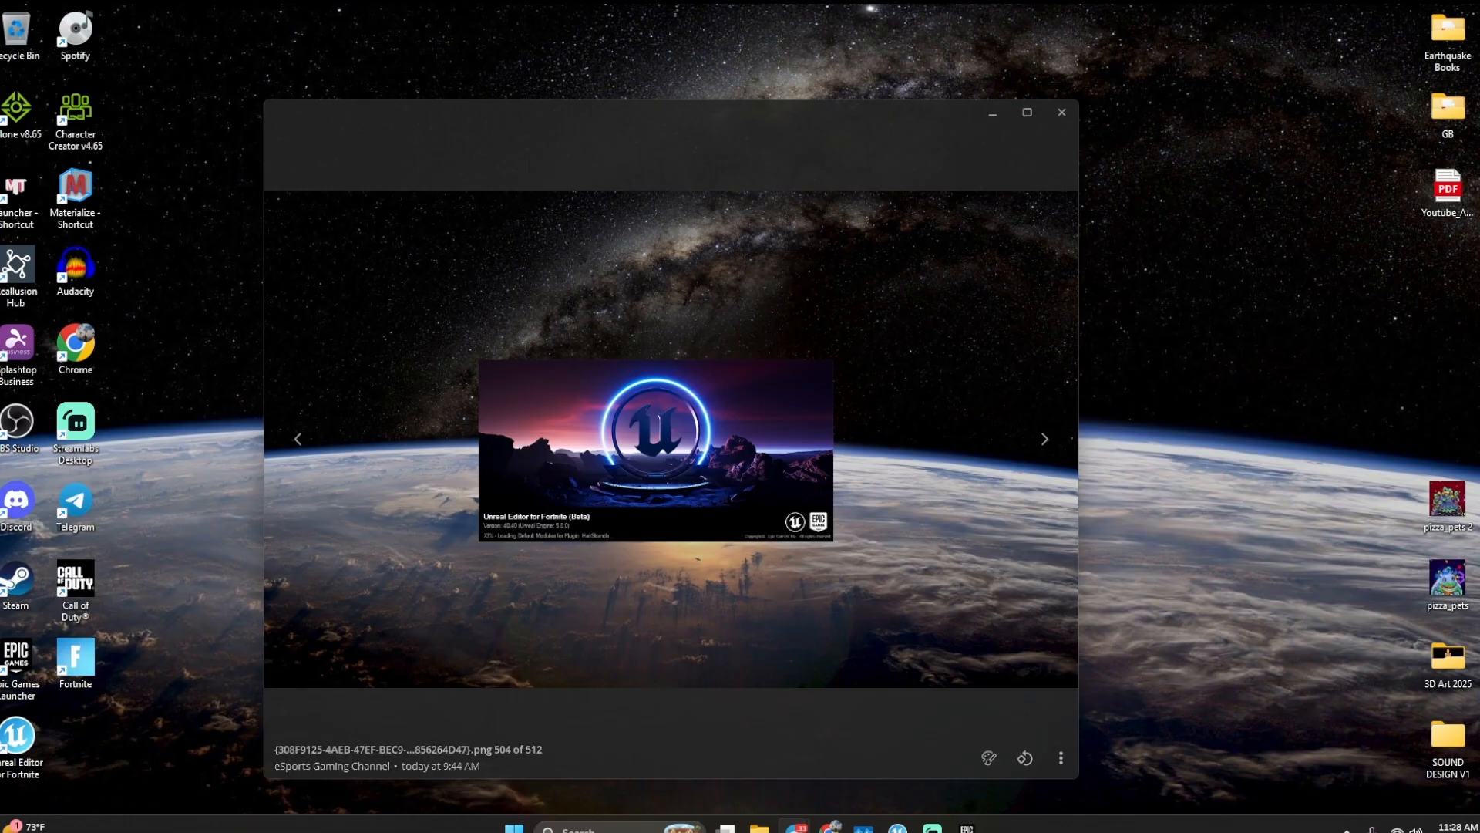
click(986, 114)
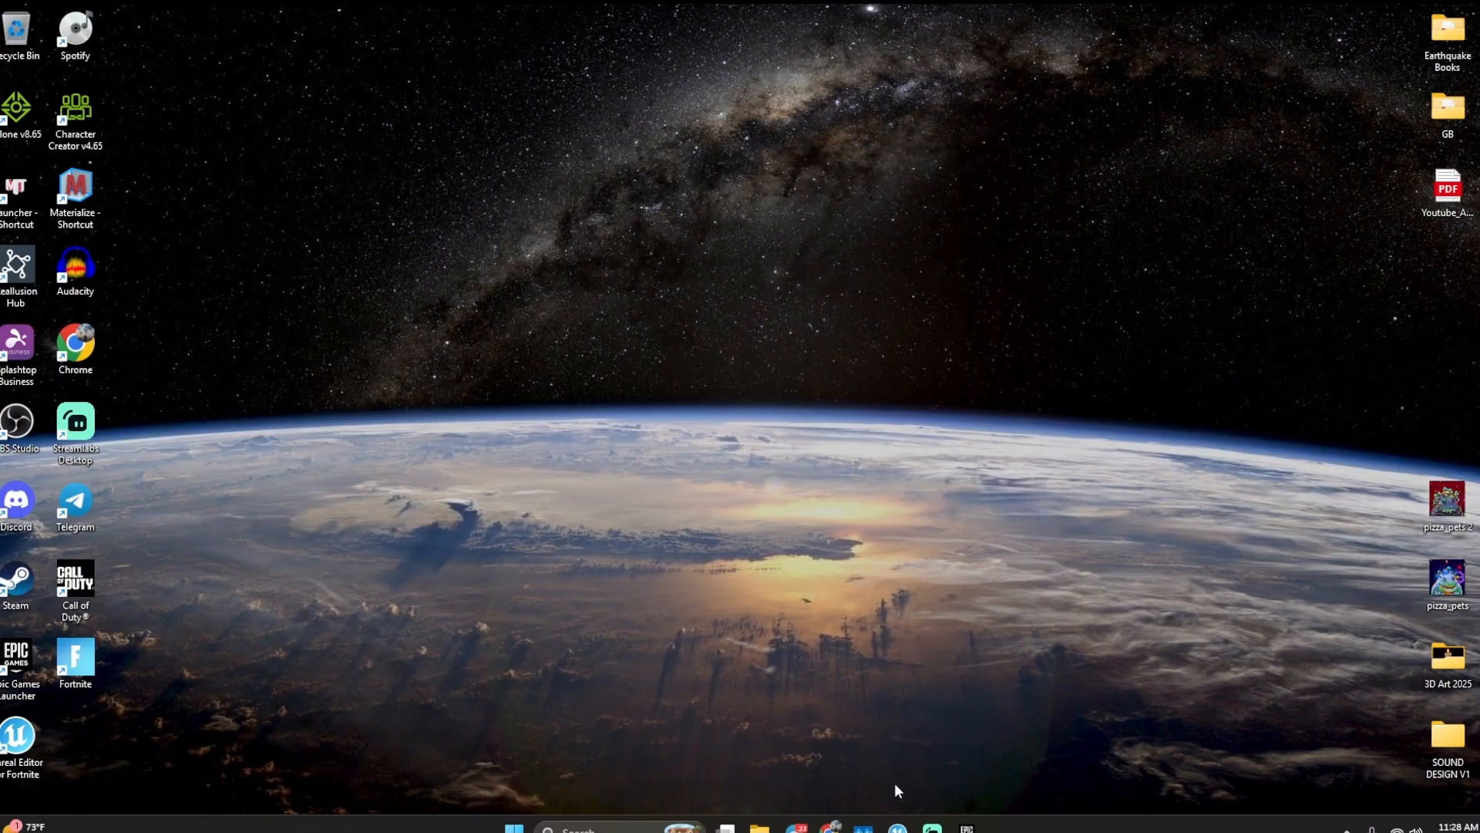
- Reopen the media viewer and examine the screenshot of the UEFN startup message at full size
mouse_move(796, 828)
click(831, 714)
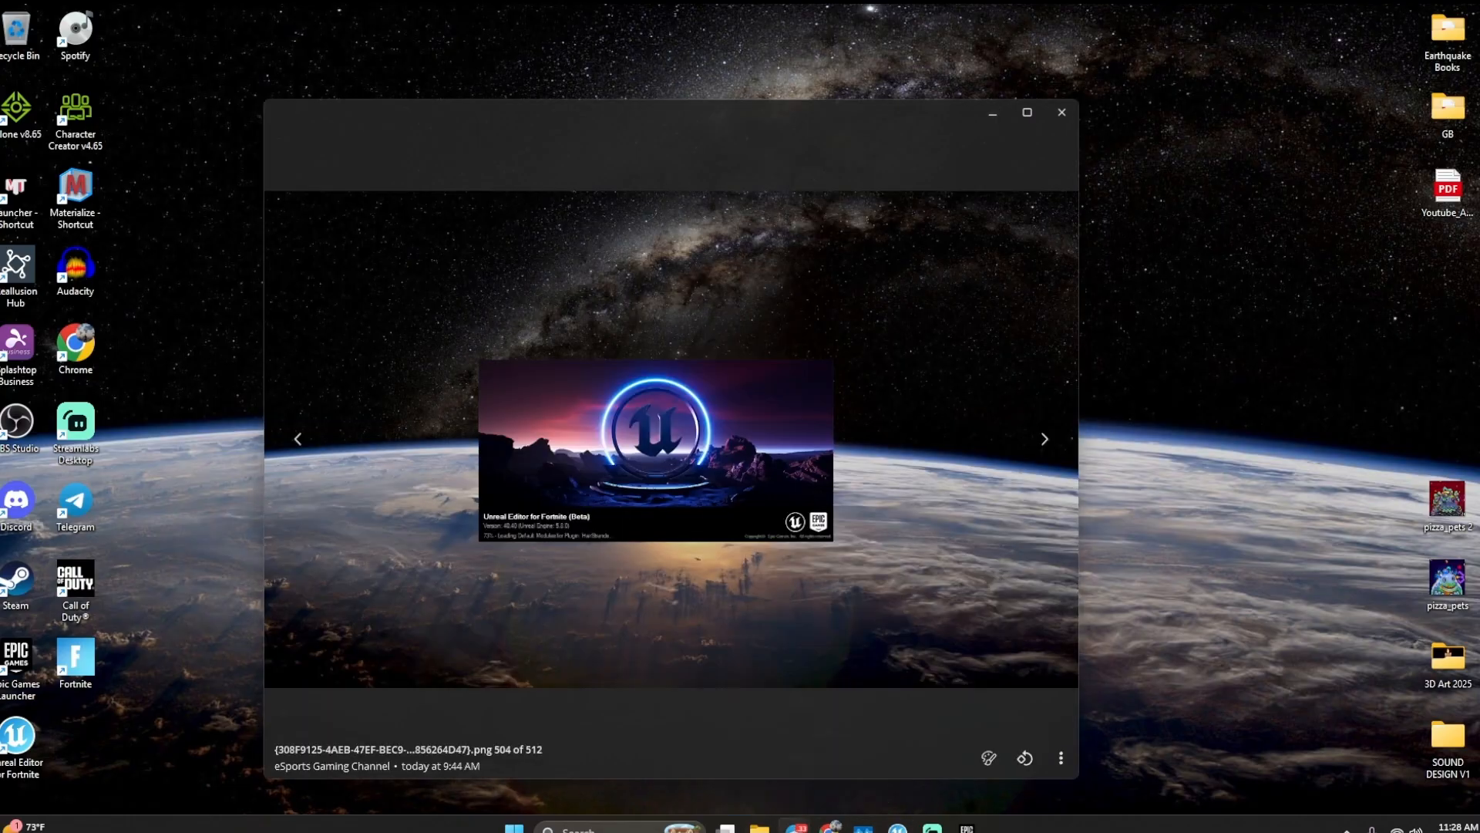
click(1045, 440)
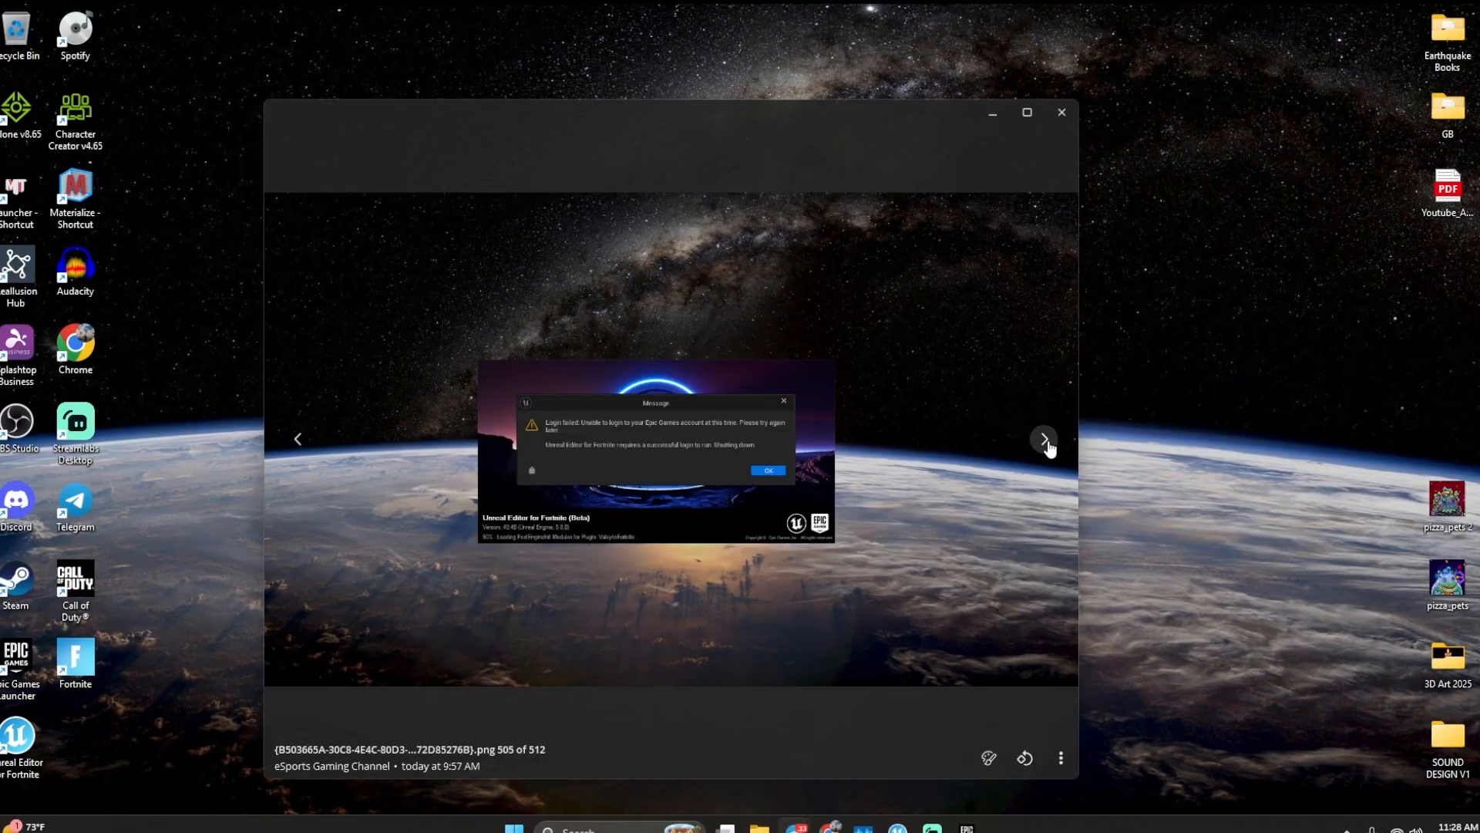
click(1028, 112)
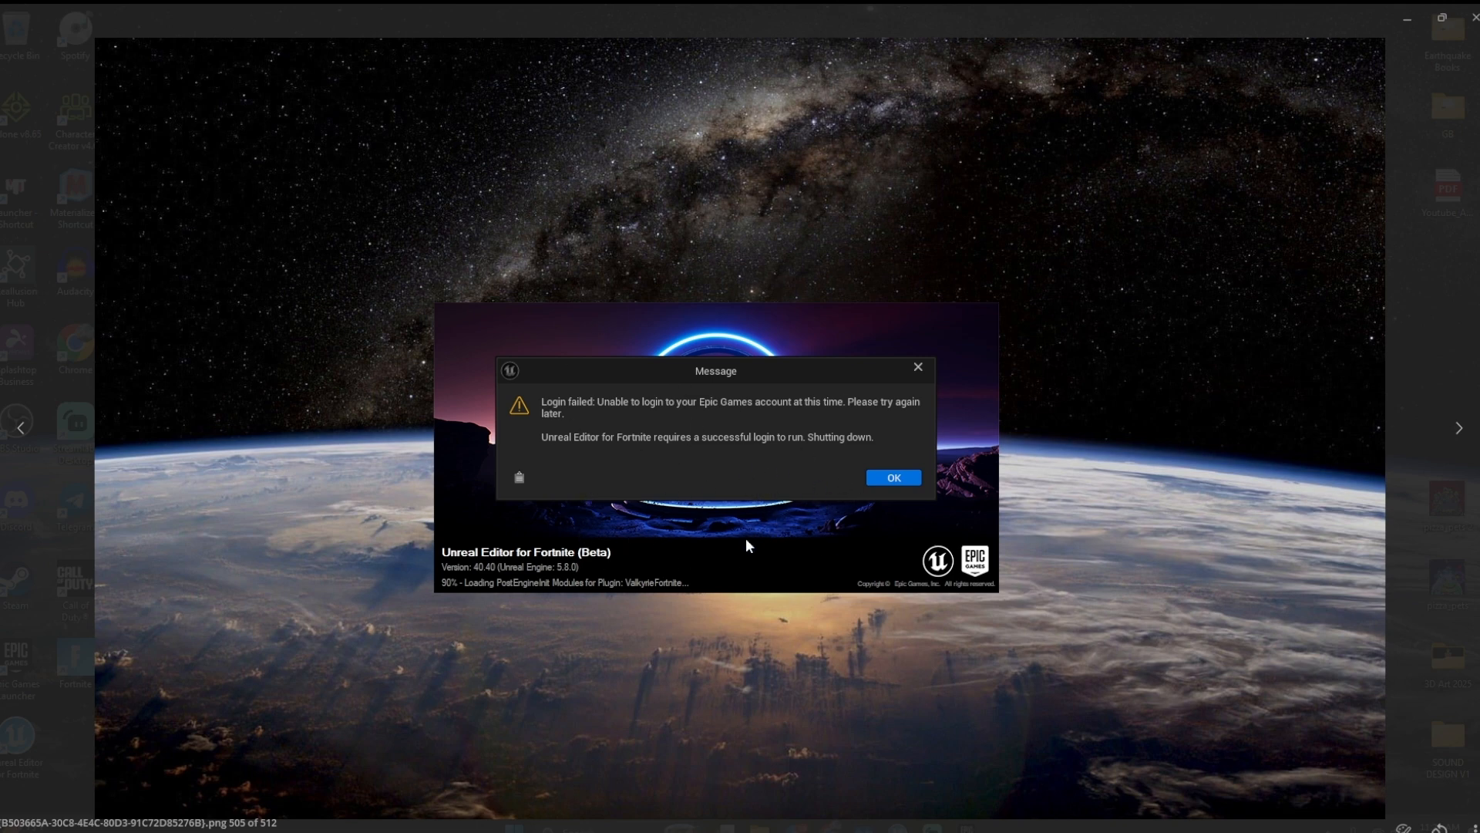
click(1407, 19)
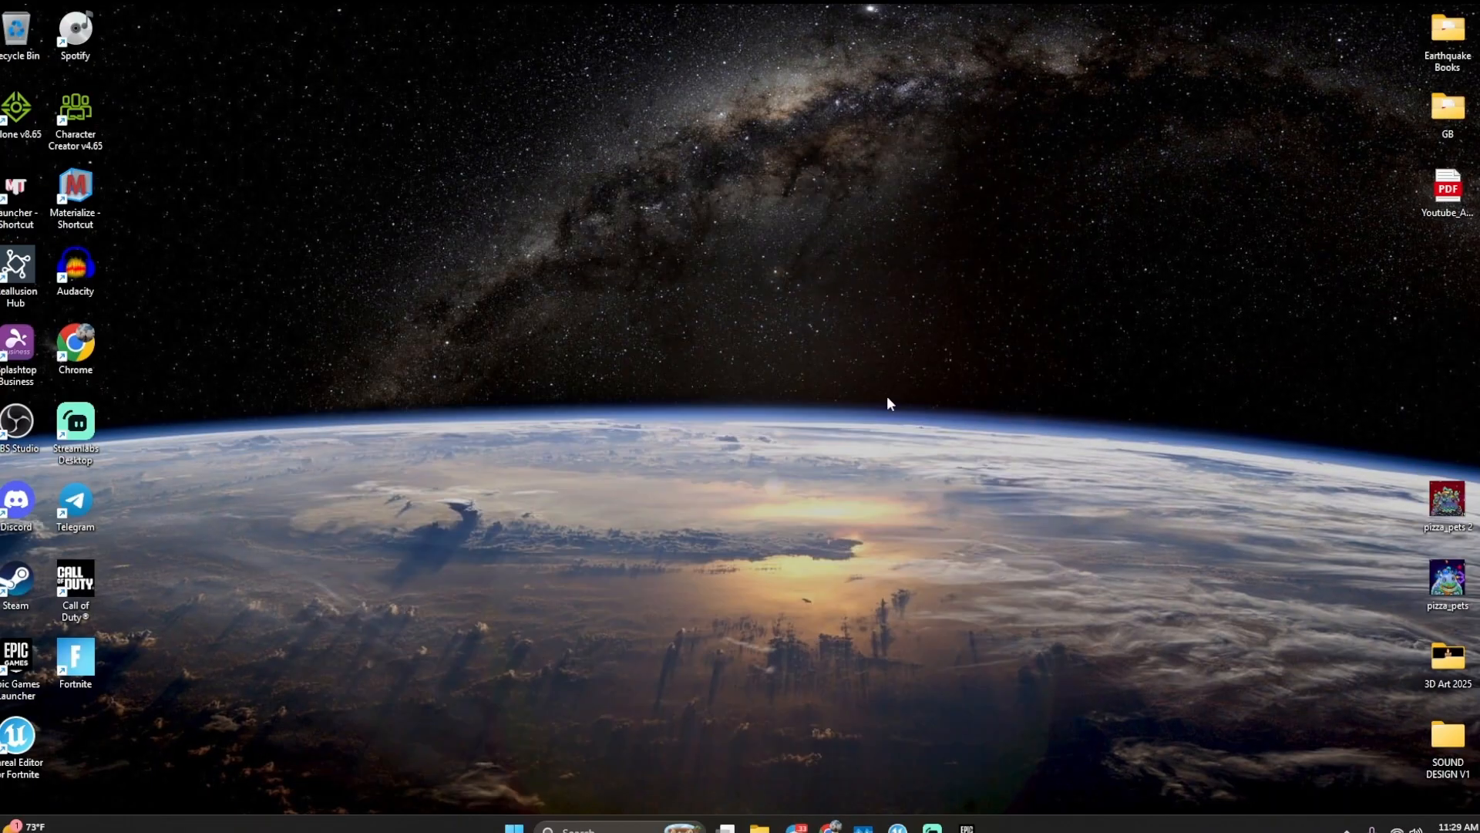
- Examine the Task Manager screenshot showing how to end the Fortnite task, and glance at the following folder screenshot
mouse_move(819, 823)
click(845, 767)
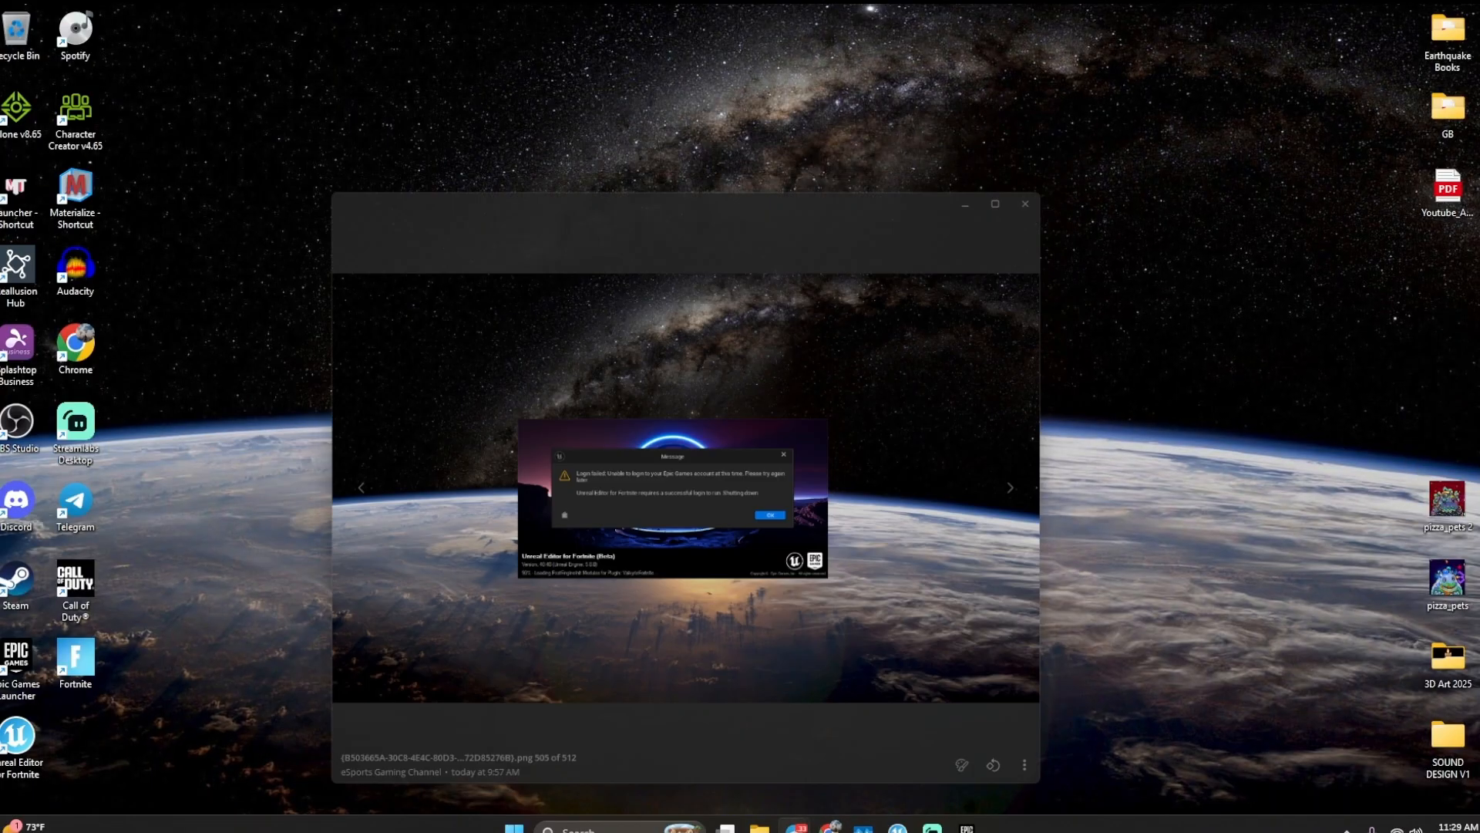
click(1045, 439)
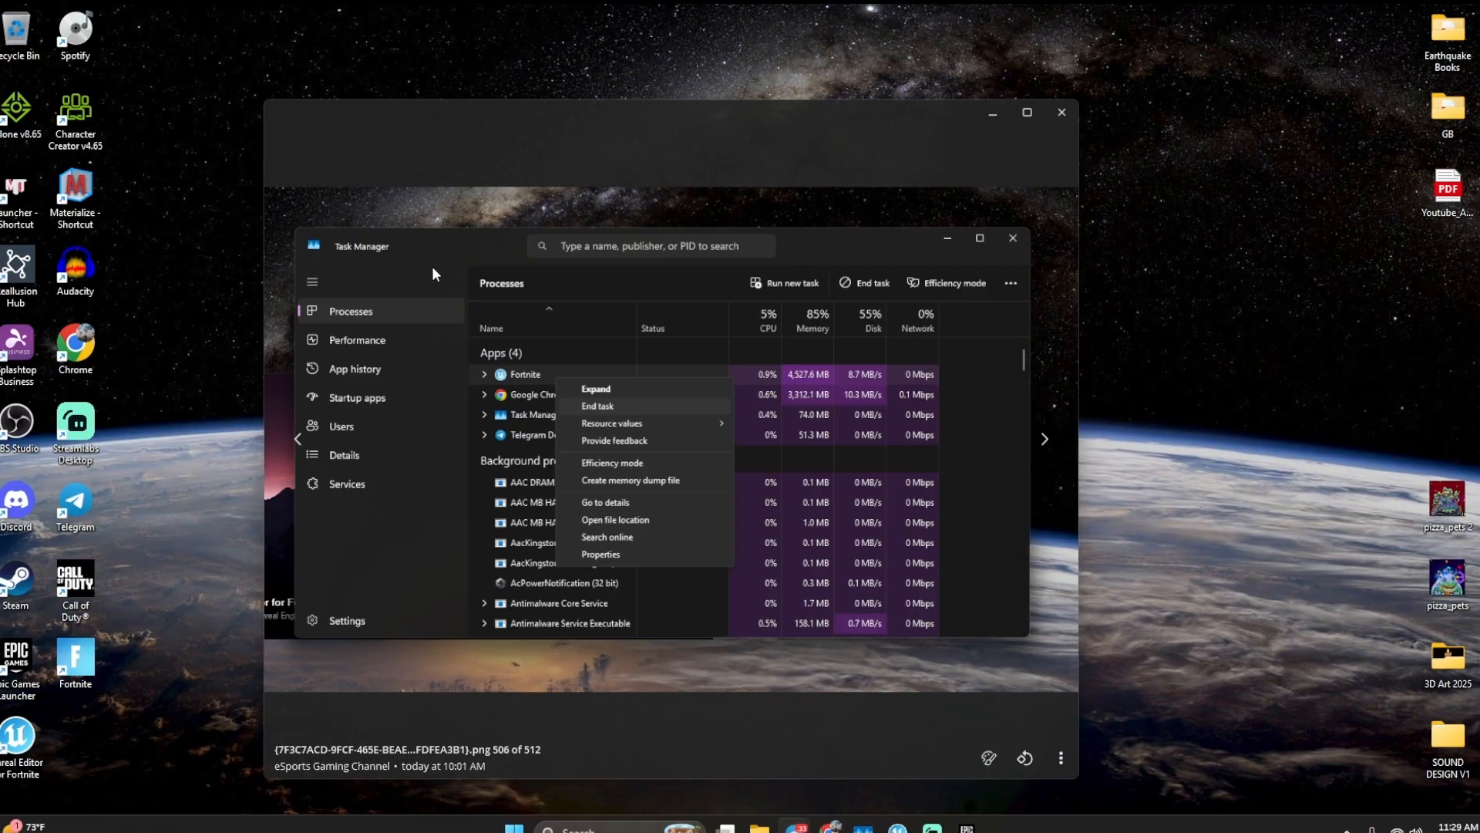
click(1026, 114)
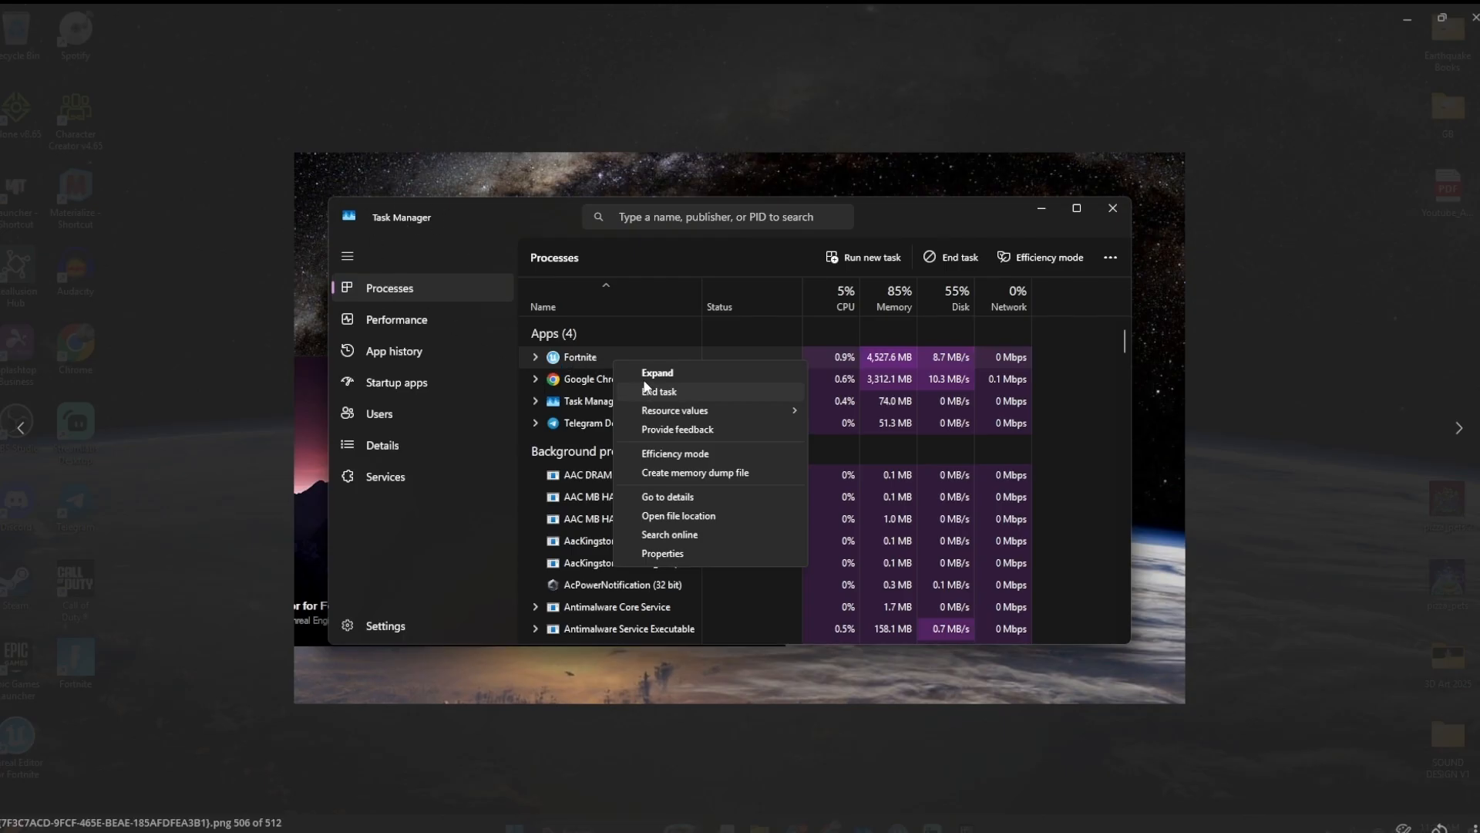
click(1442, 17)
click(1045, 438)
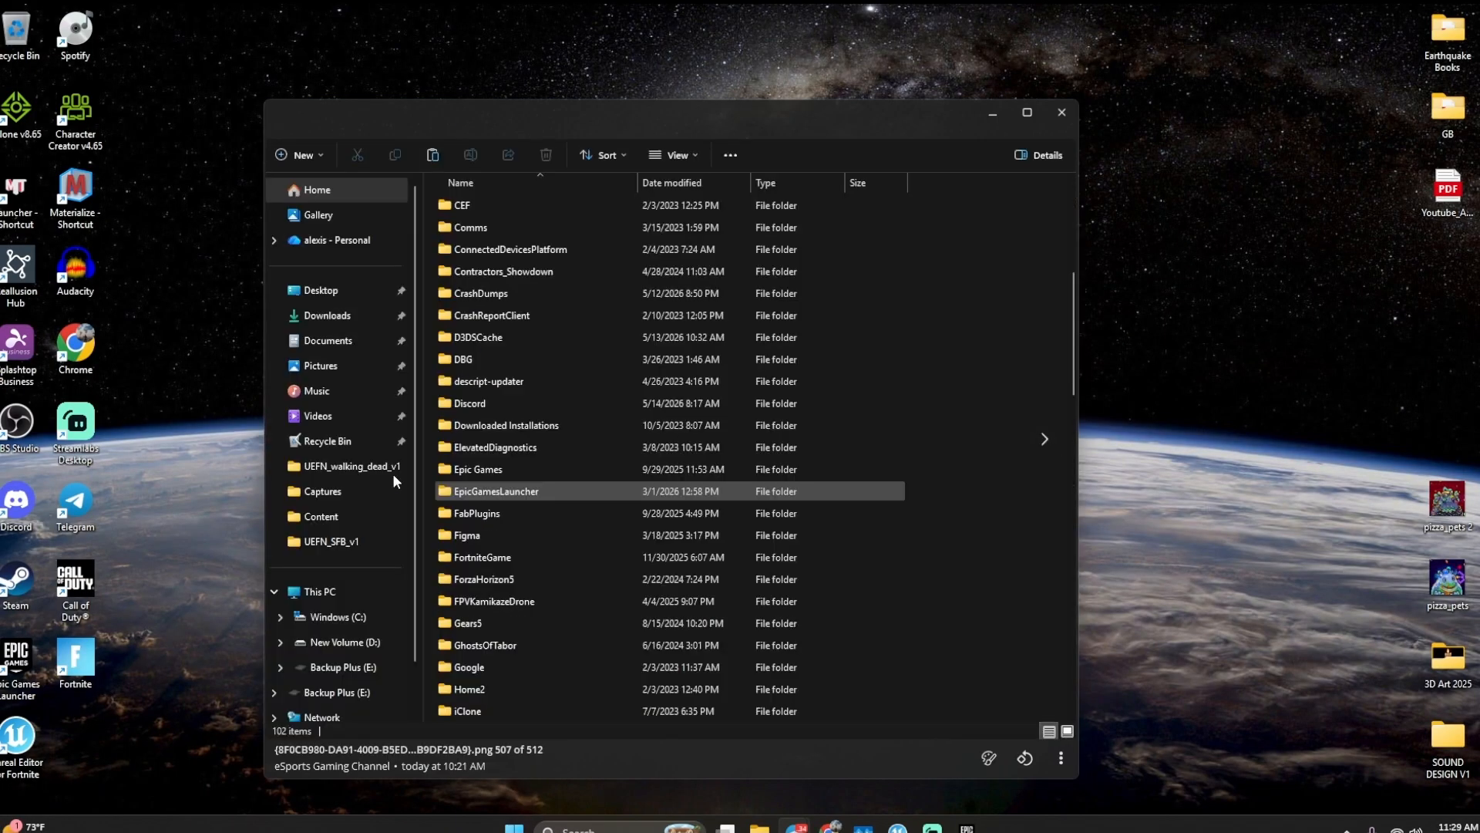
click(298, 441)
click(993, 113)
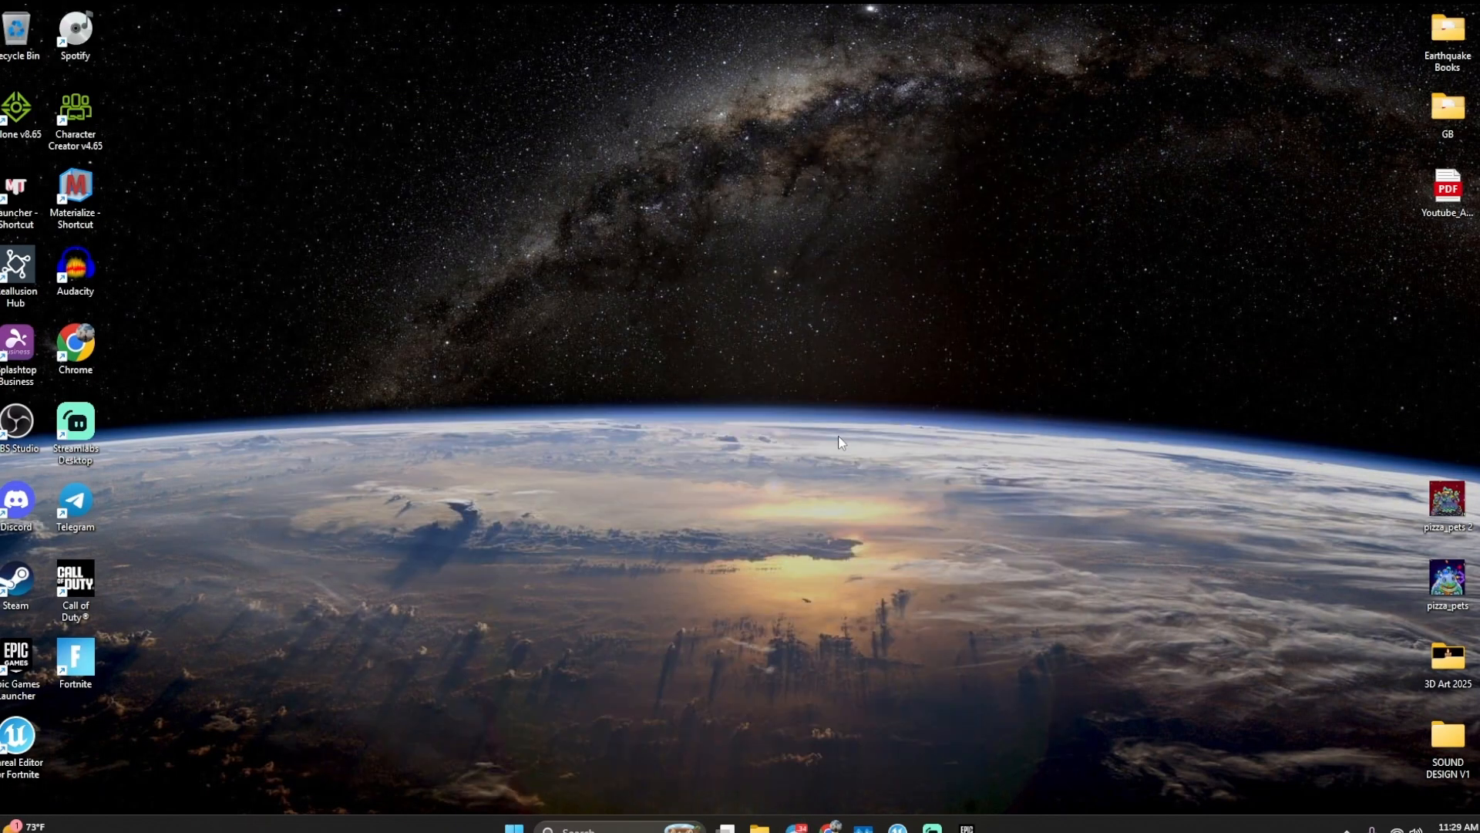
- Open the local application data folder by running %localappdata%
key(ctrl+shift+Escape)
key(super+r)
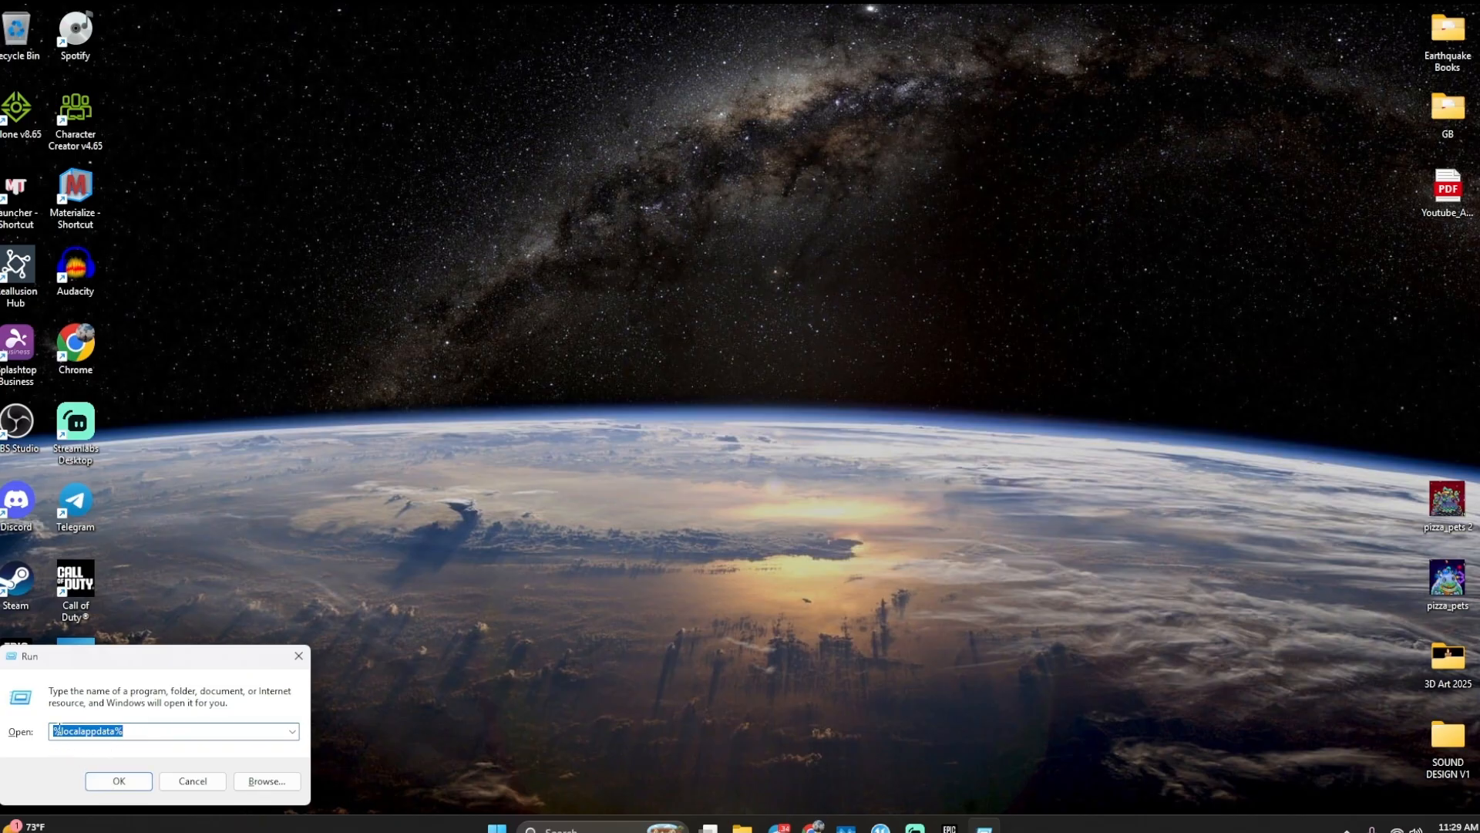
click(115, 781)
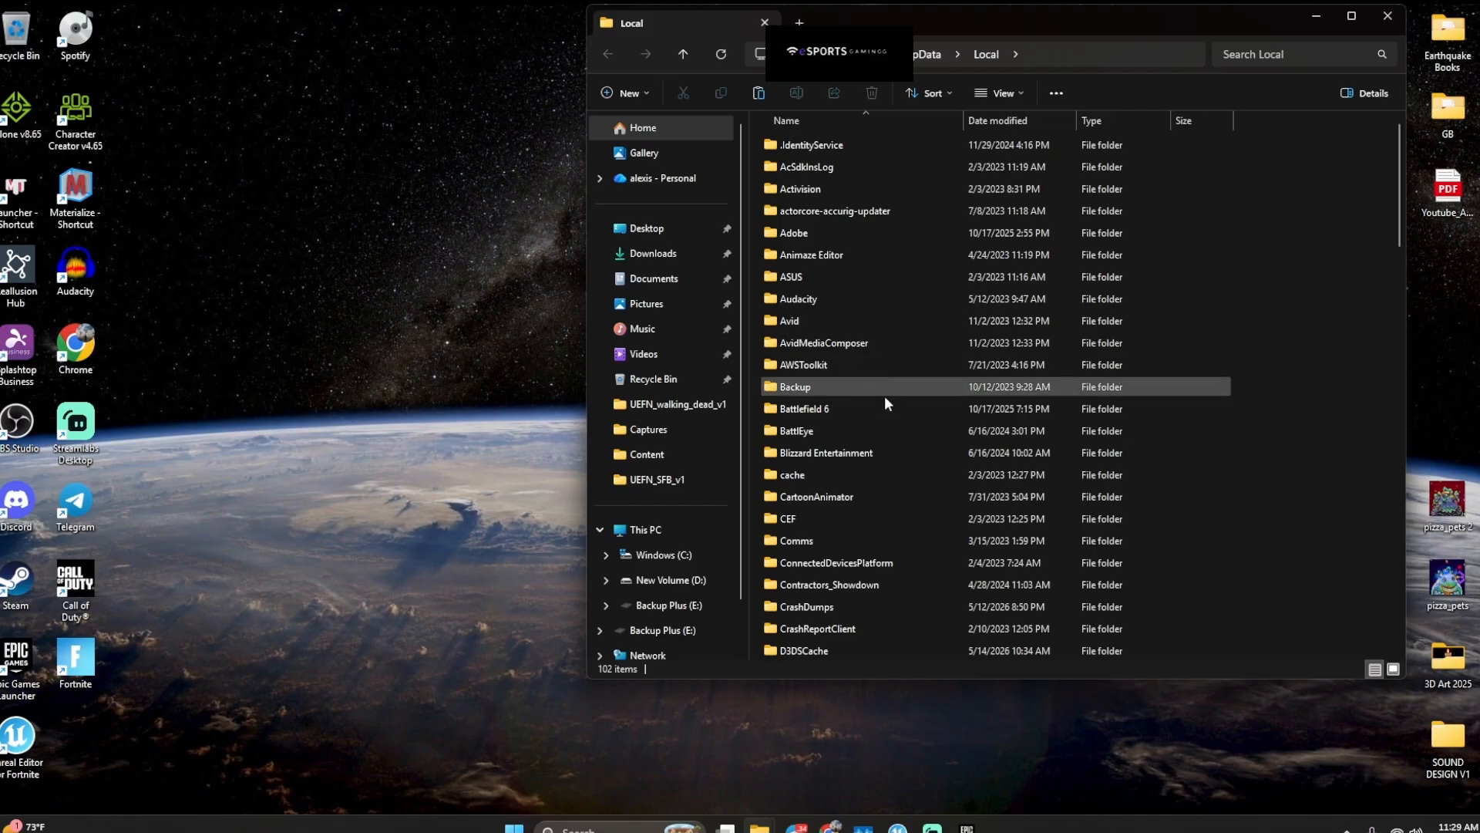
- Locate the webcache_4430 folder inside EpicGamesLauncher's Saved folder, and close the open viewer and folder windows
scroll(885, 431, down, 4)
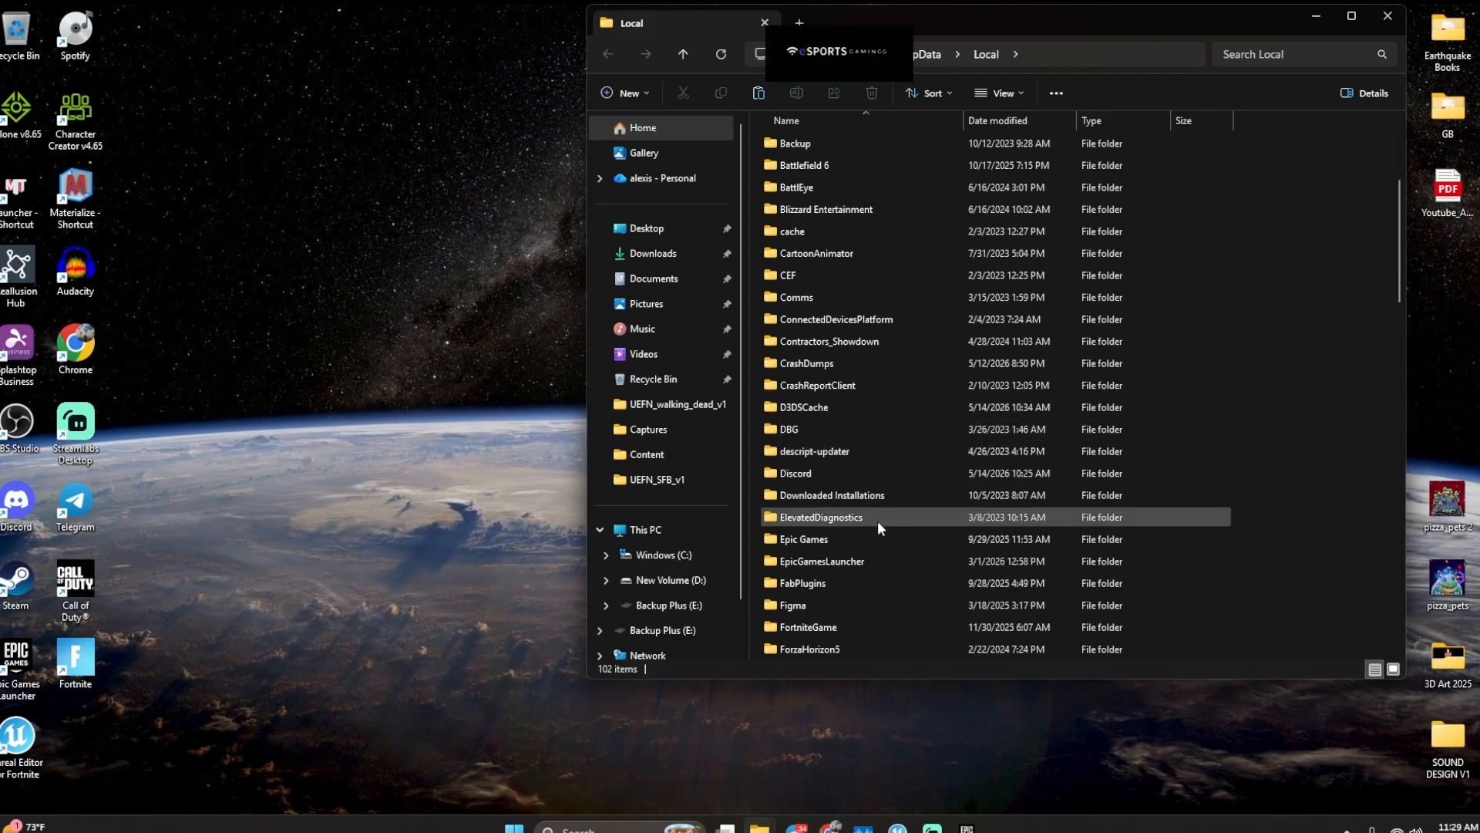
click(858, 562)
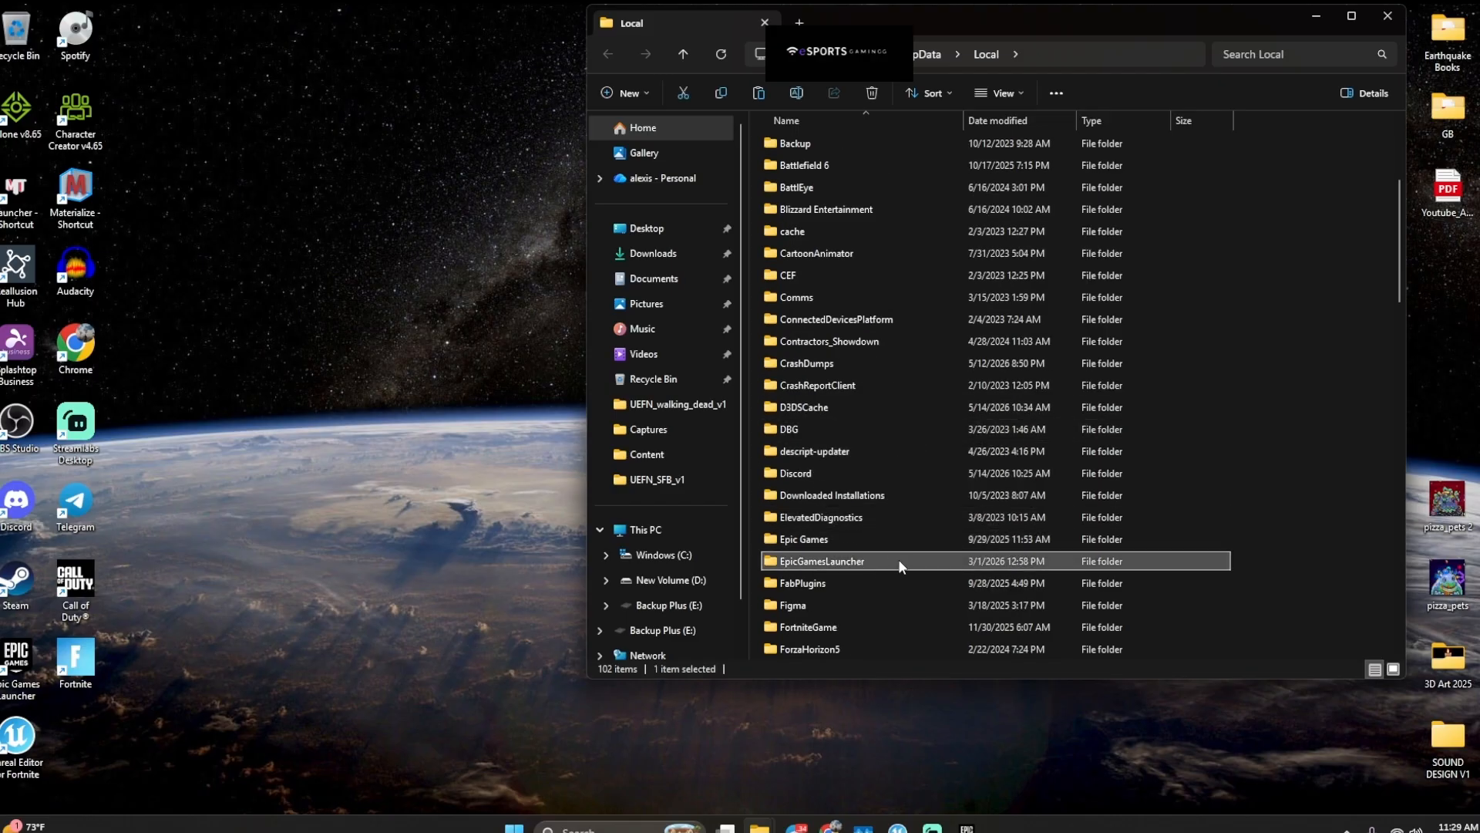
double_click(899, 560)
double_click(846, 188)
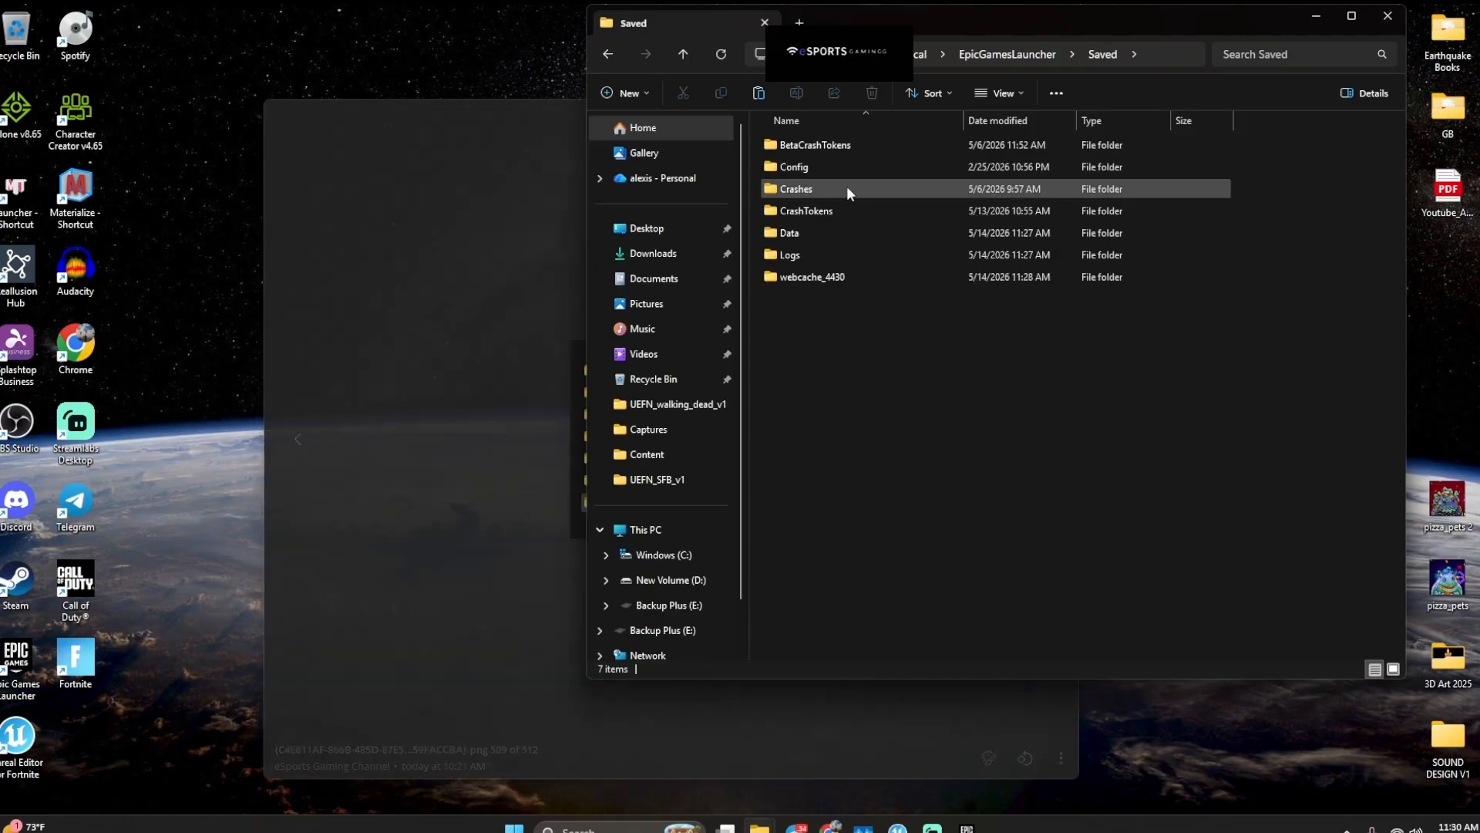
click(818, 278)
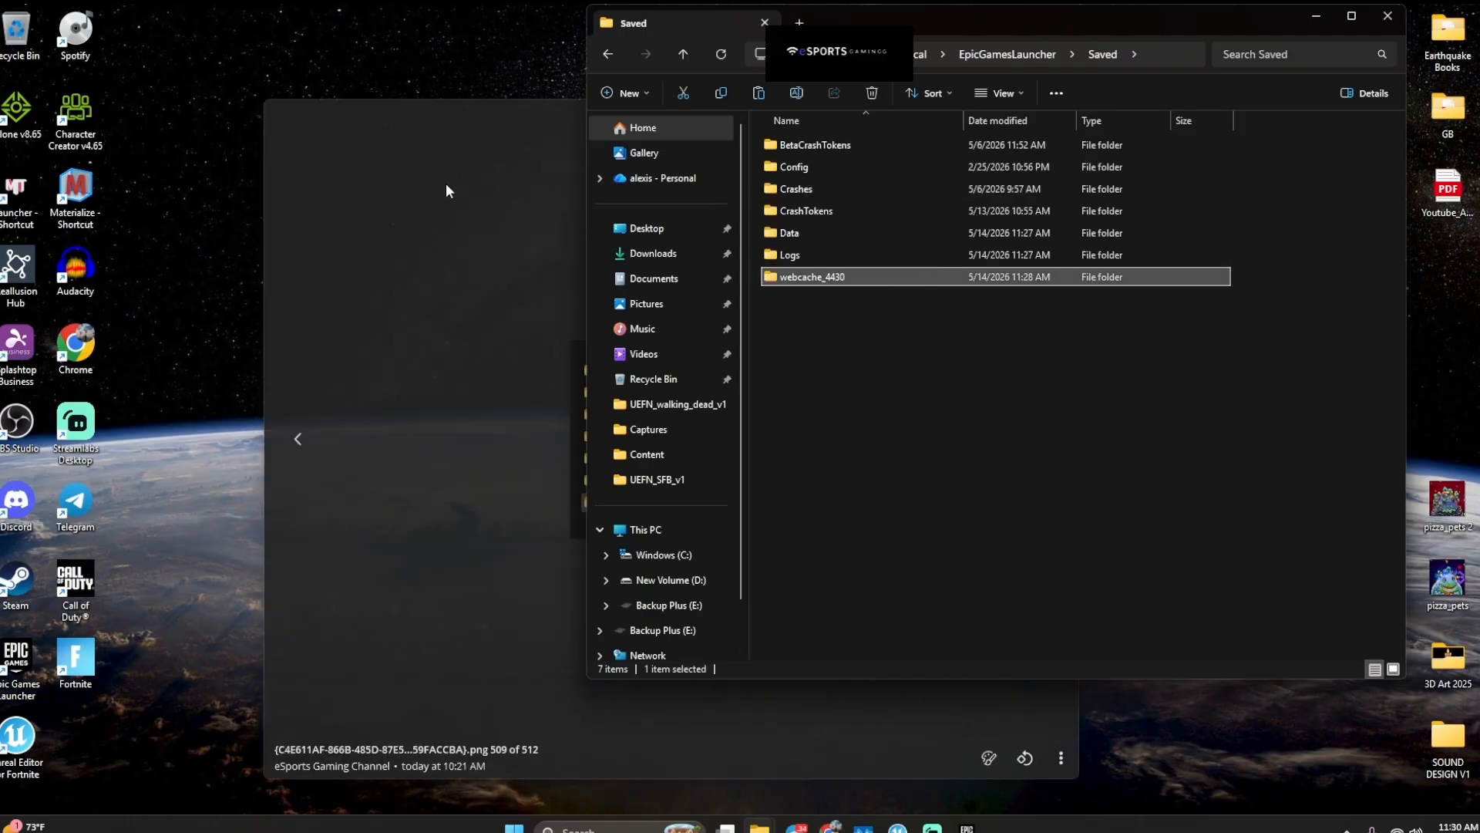
click(1065, 114)
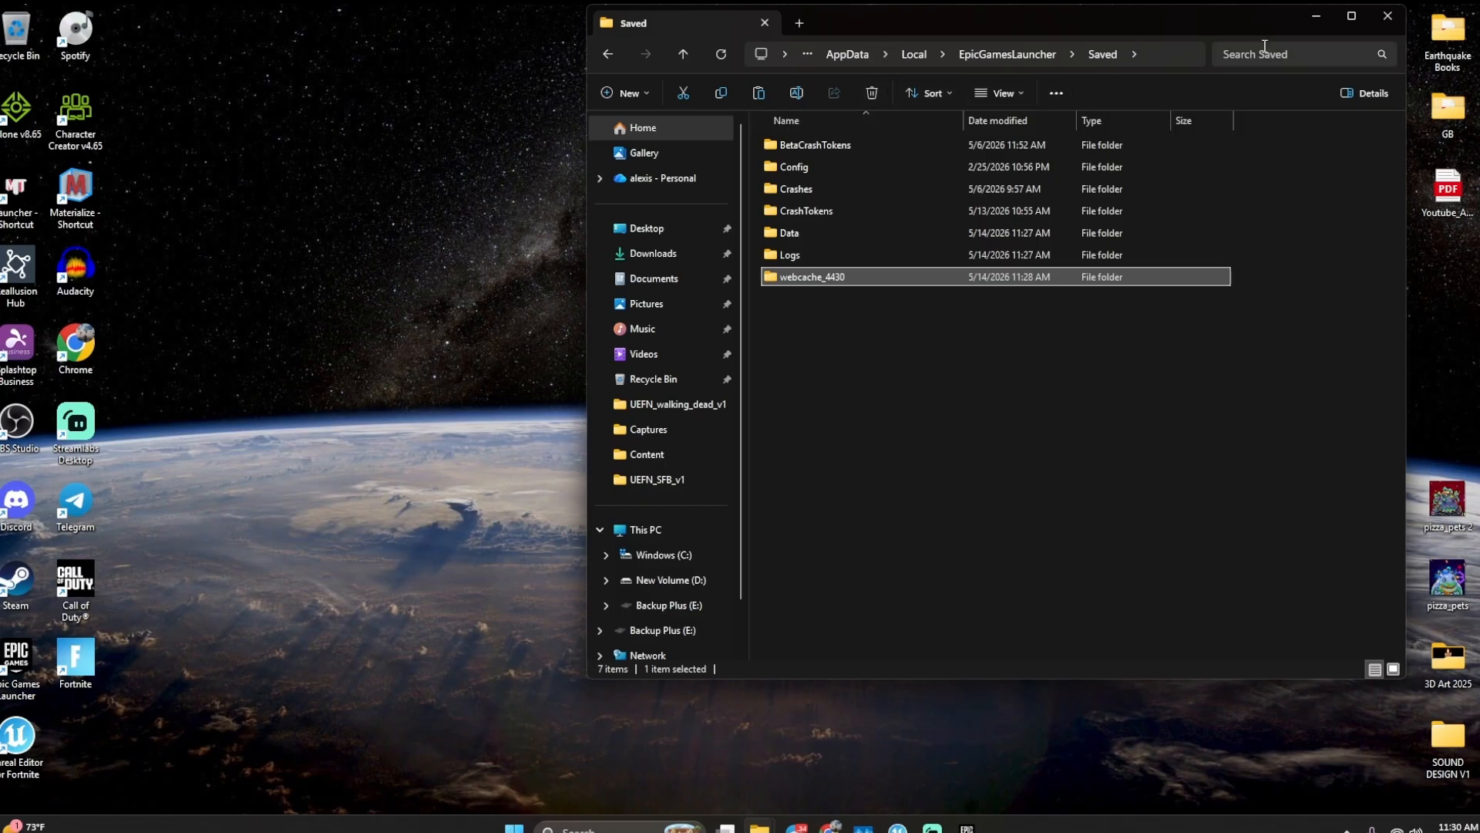
click(1388, 17)
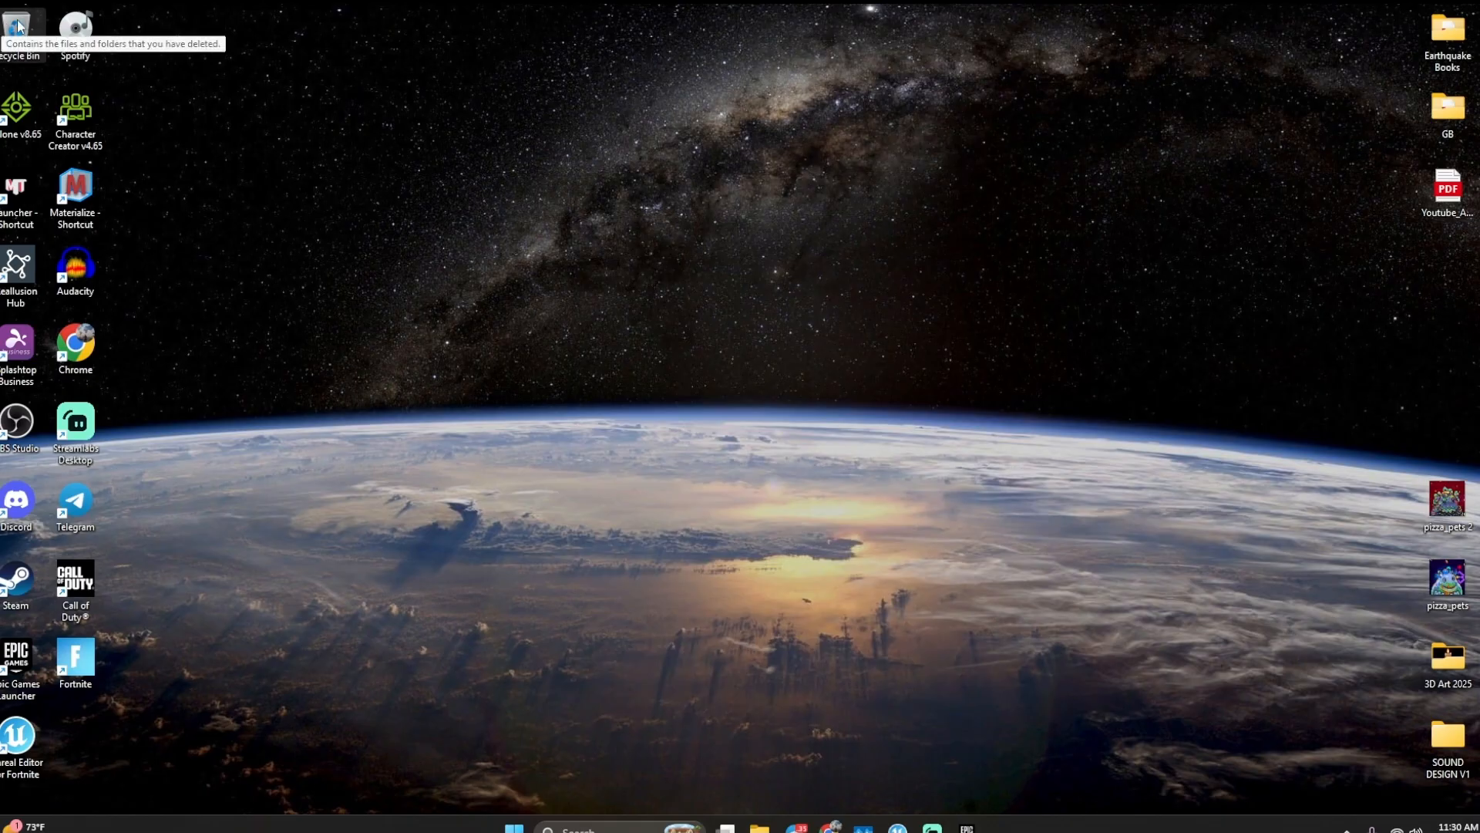
- Show the Recycle Bin's options and the Windows Restart power option, dismissing each without running anything
right_click(19, 28)
click(434, 203)
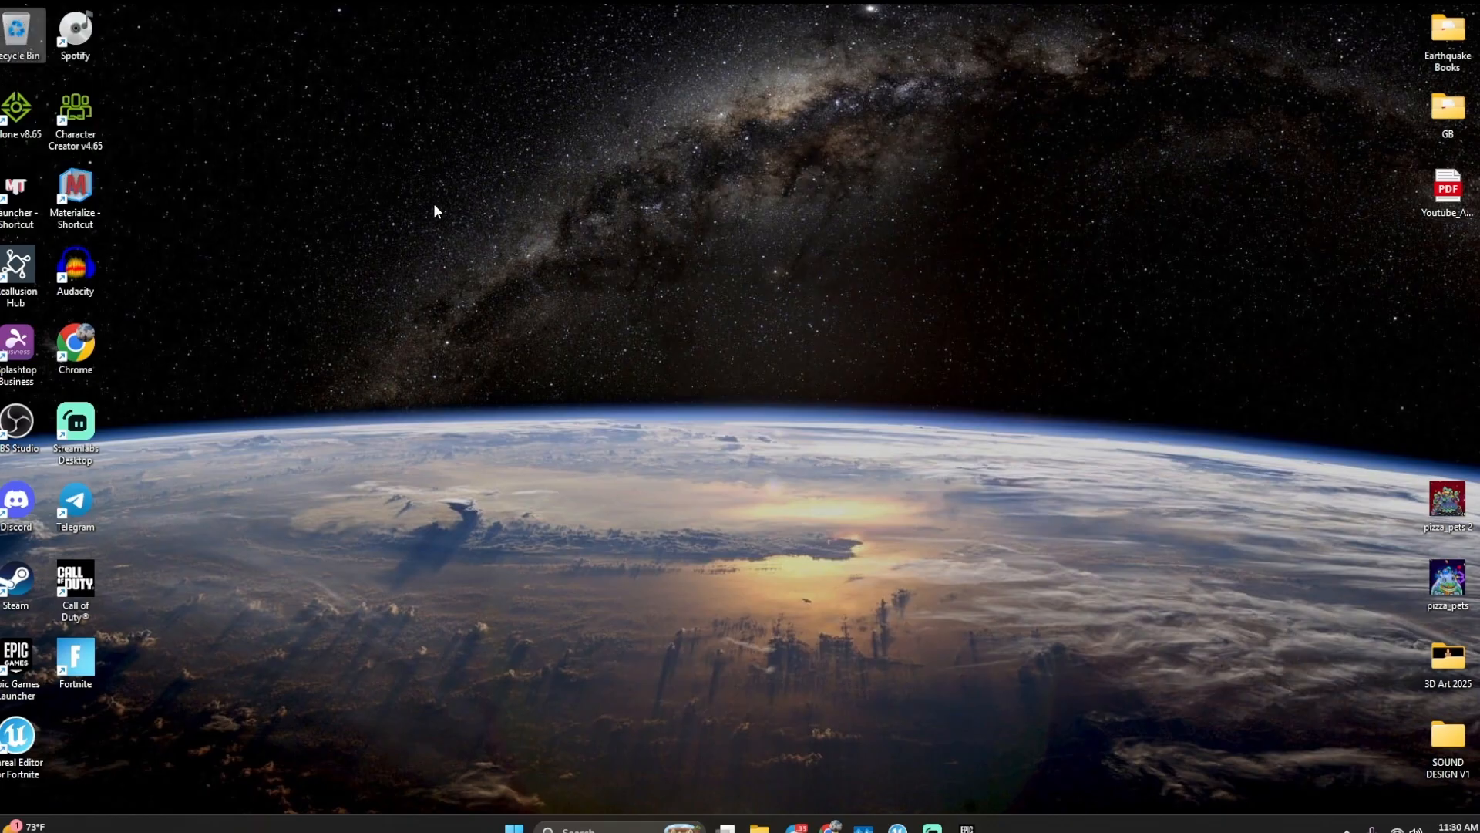
key(super)
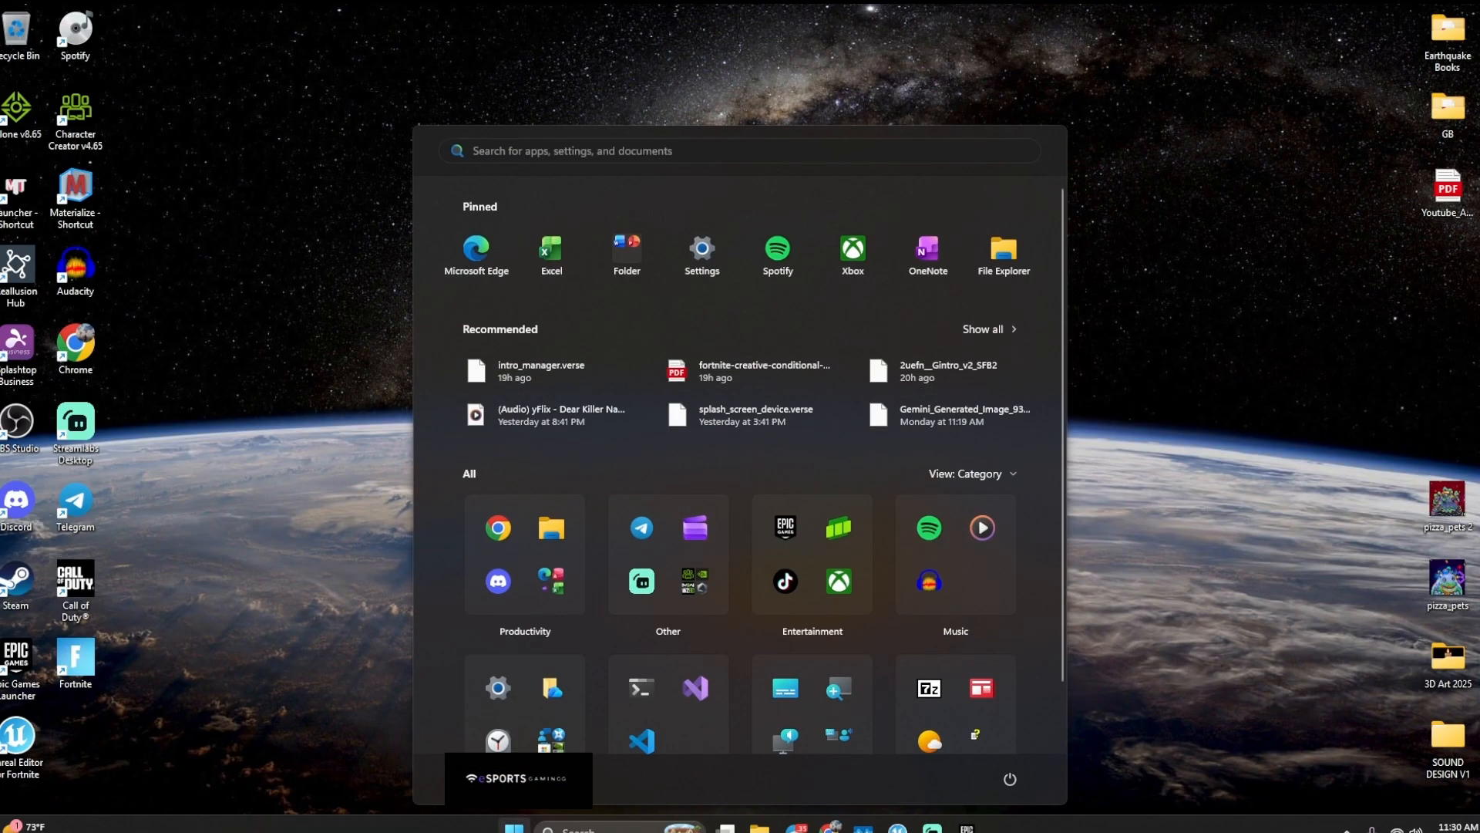
click(1009, 778)
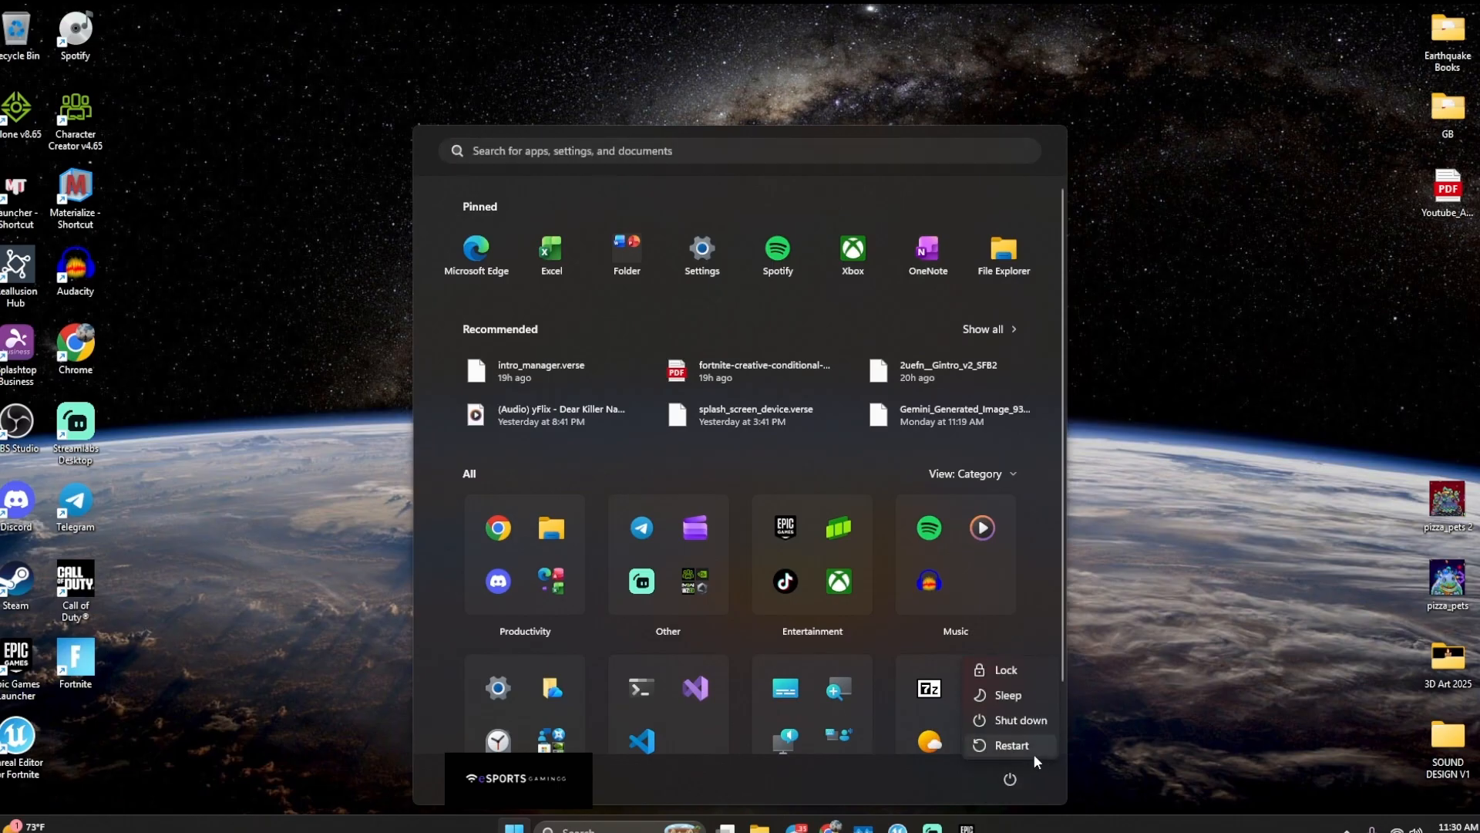
click(1245, 408)
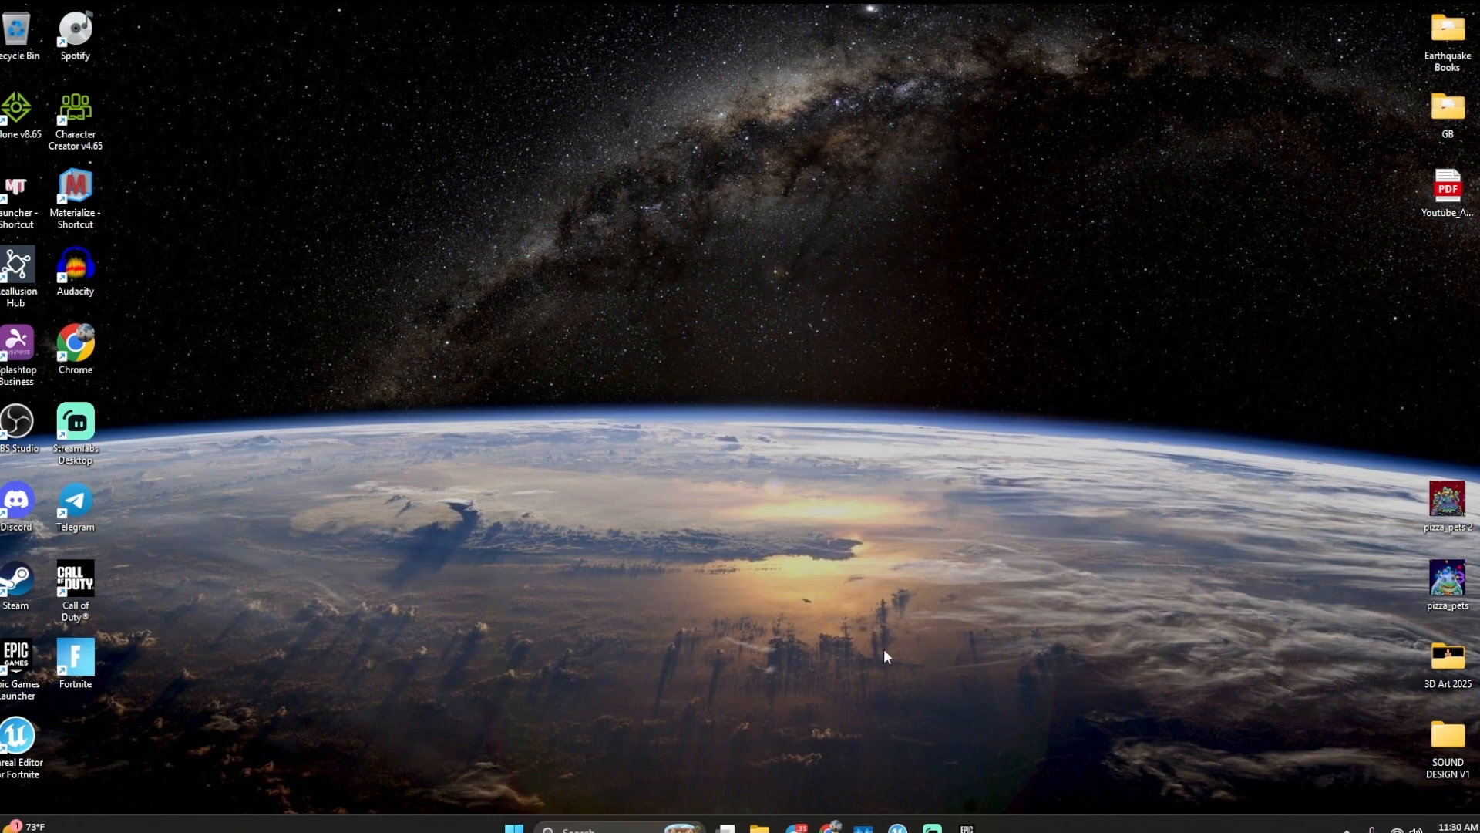
- Show the Epic Games Launcher library and the UEFN loading screenshot in Telegram, clearing each window from the desktop
click(973, 826)
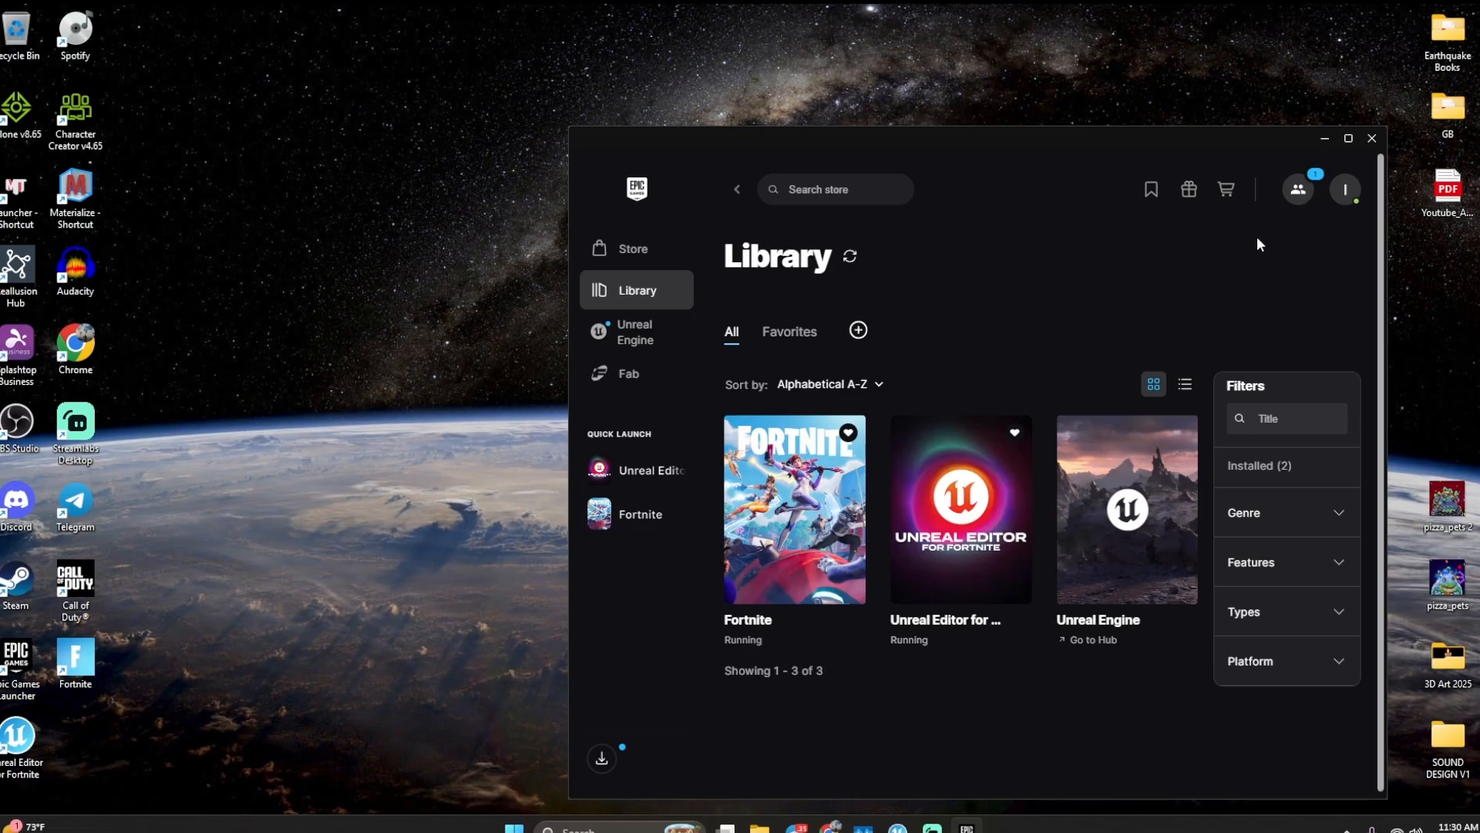
click(1324, 138)
click(797, 826)
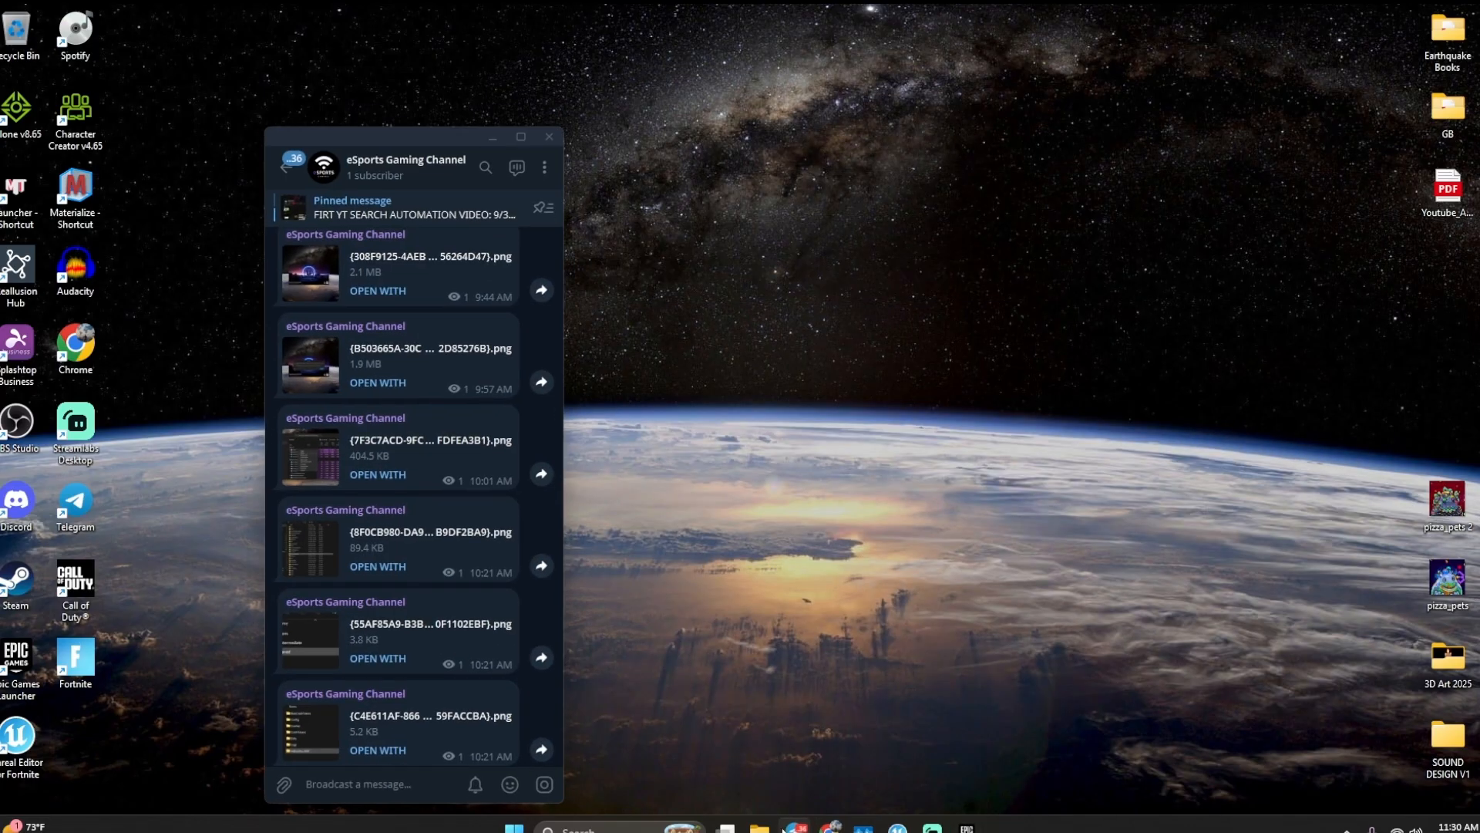
click(317, 326)
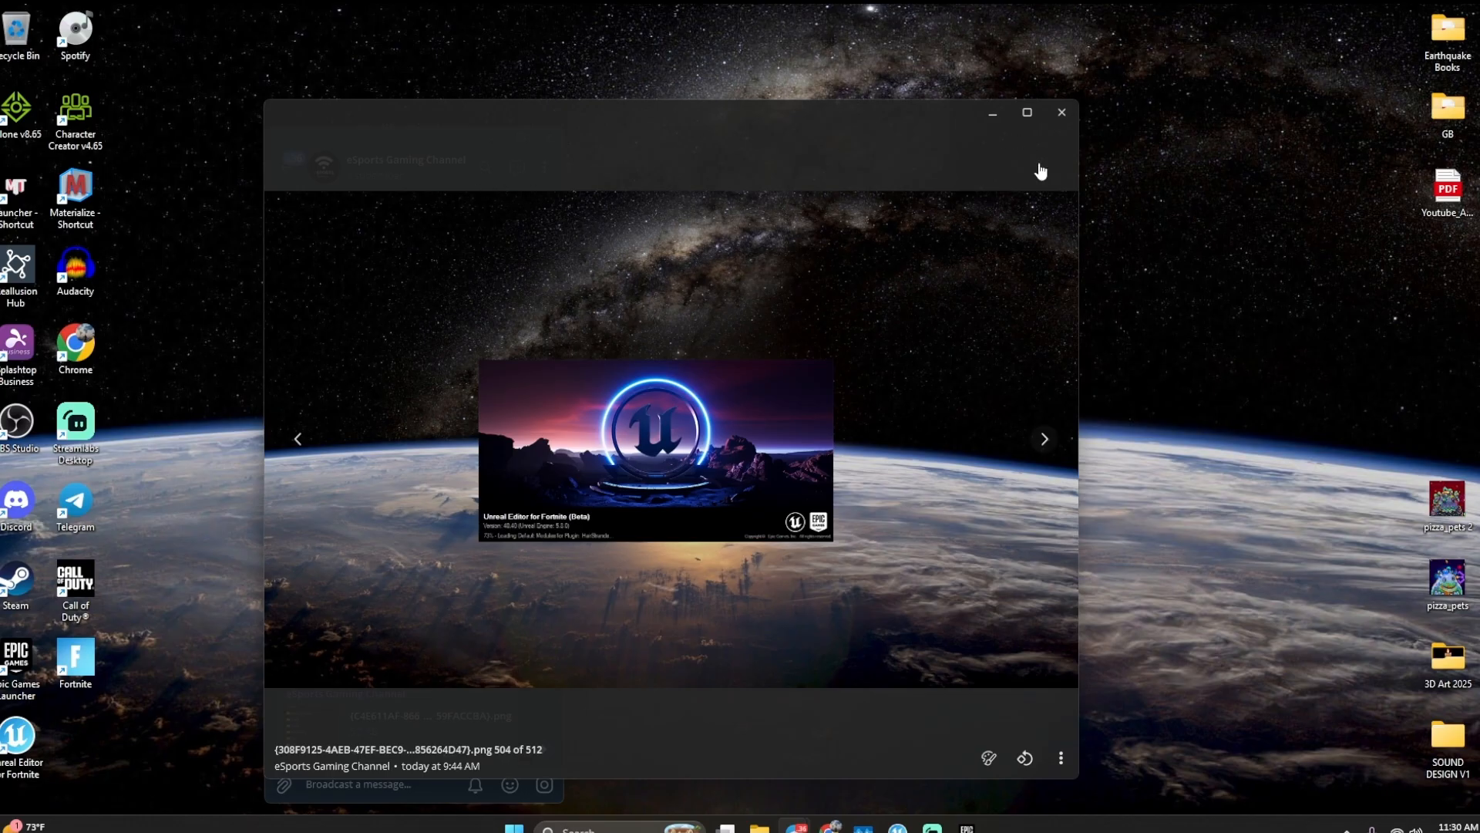
click(997, 117)
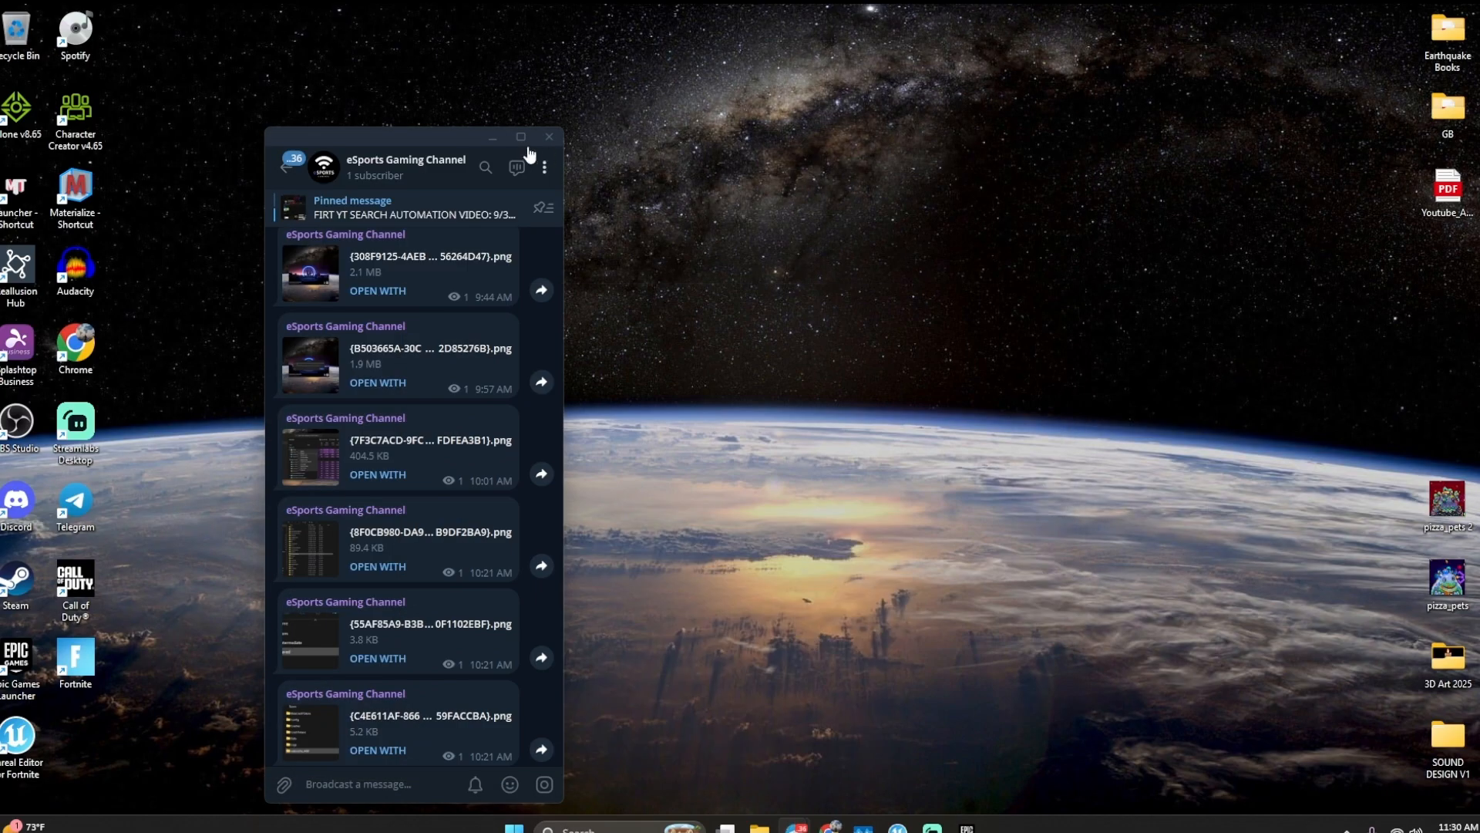
click(542, 154)
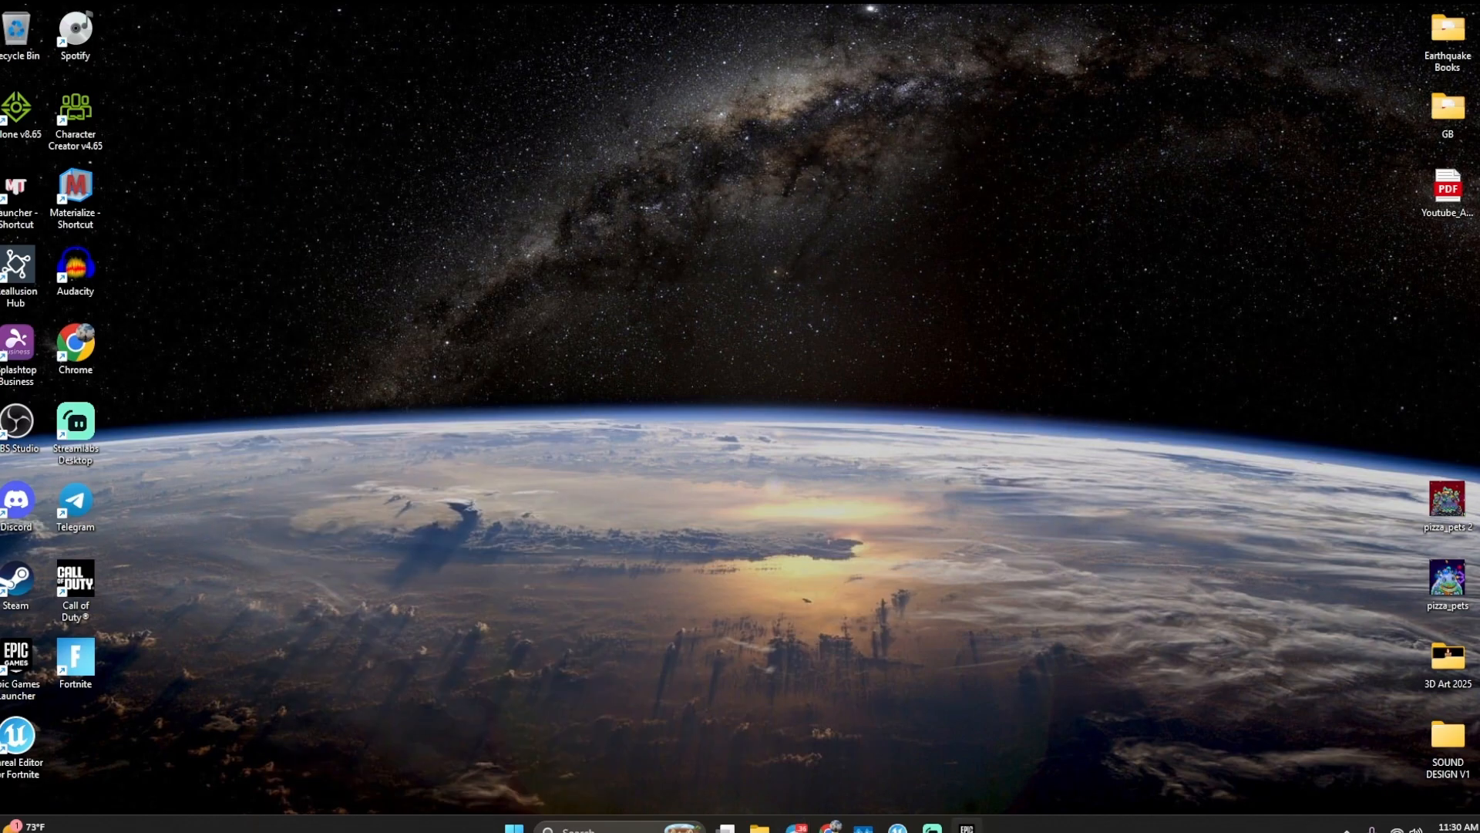
- Switch to Unreal Editor for Fortnite, start a new project and browse the full list of island templates
click(898, 828)
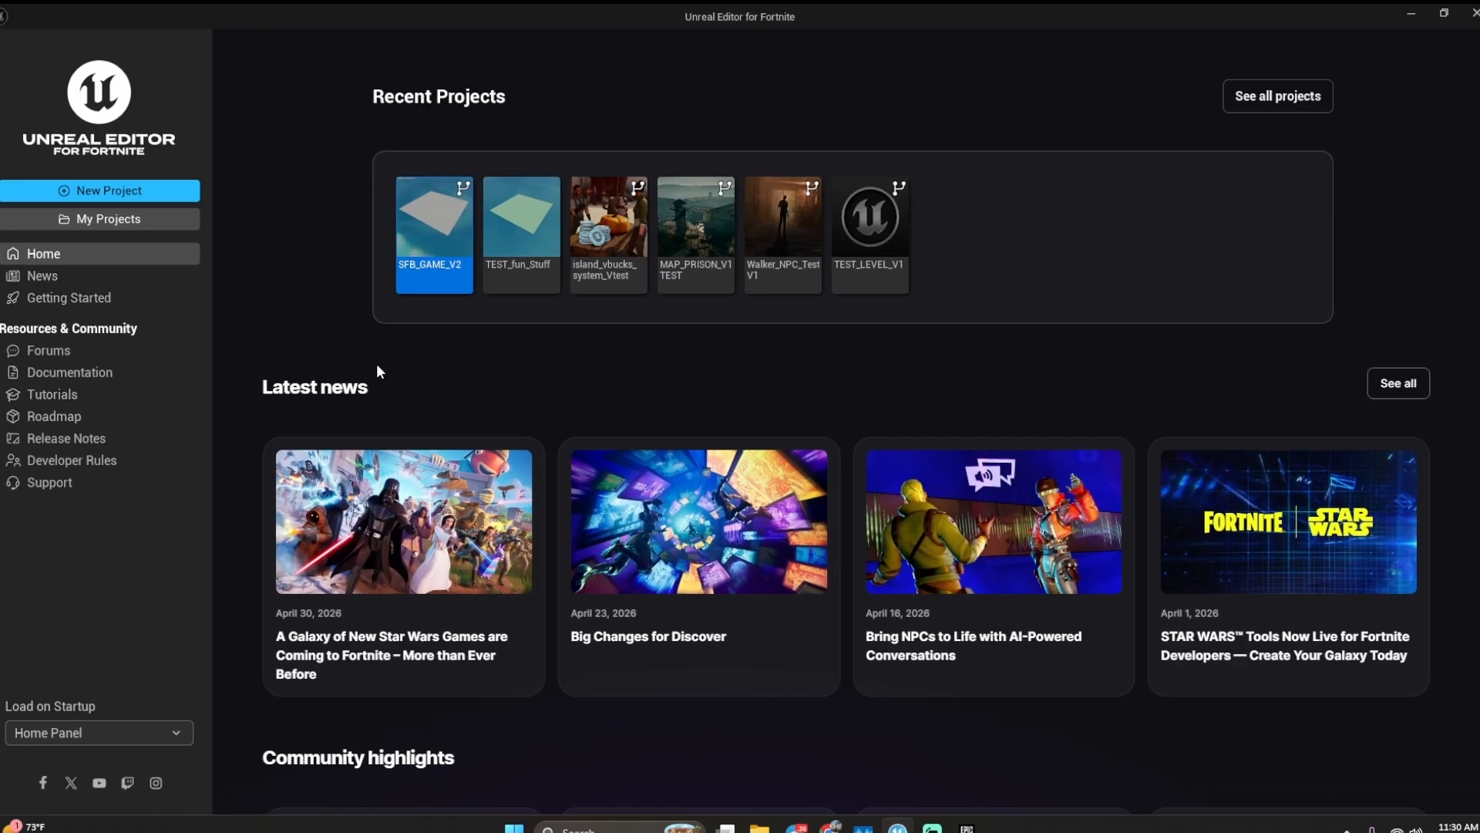
click(138, 199)
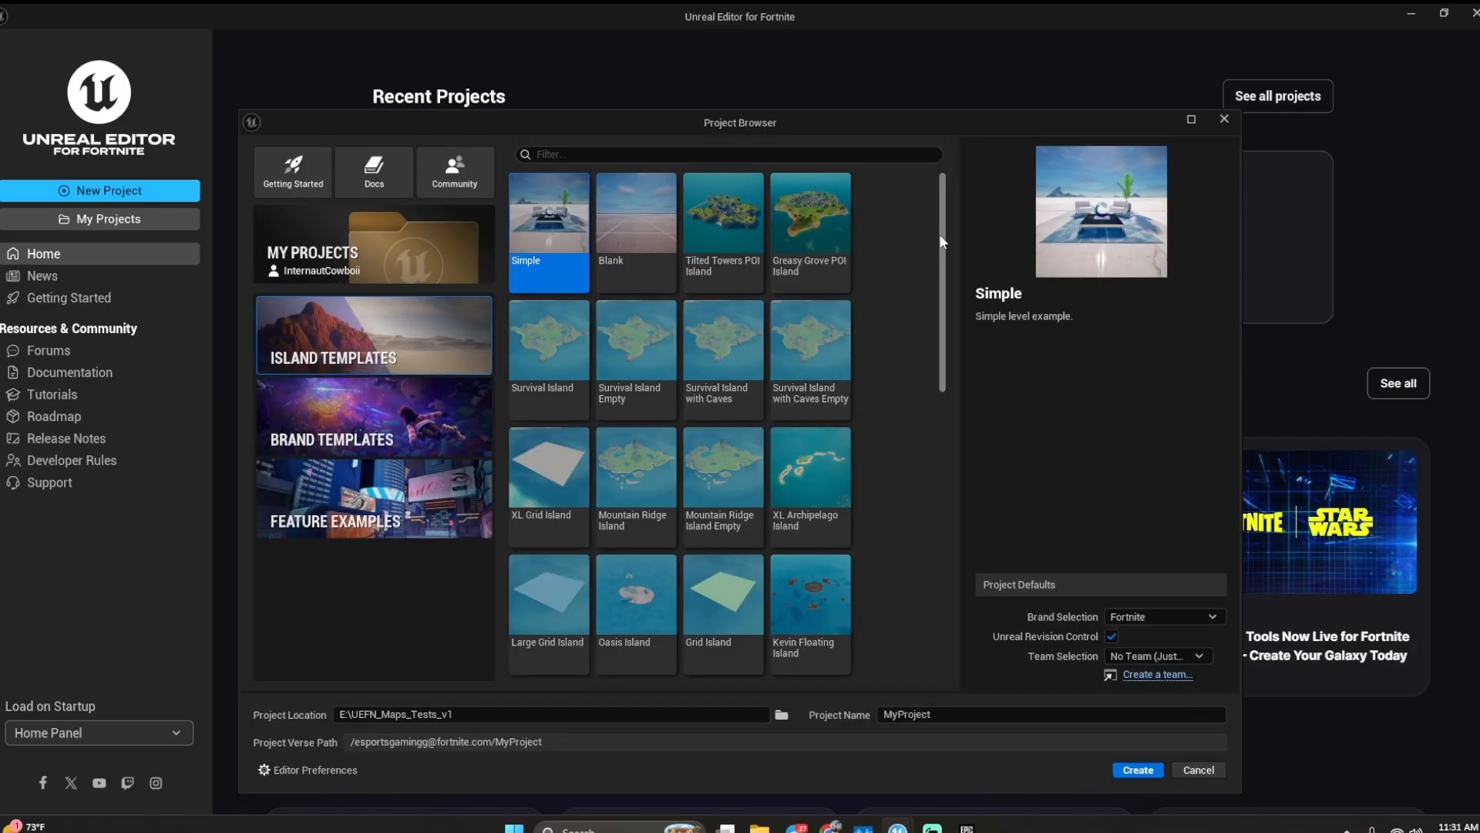
drag(946, 267, 963, 586)
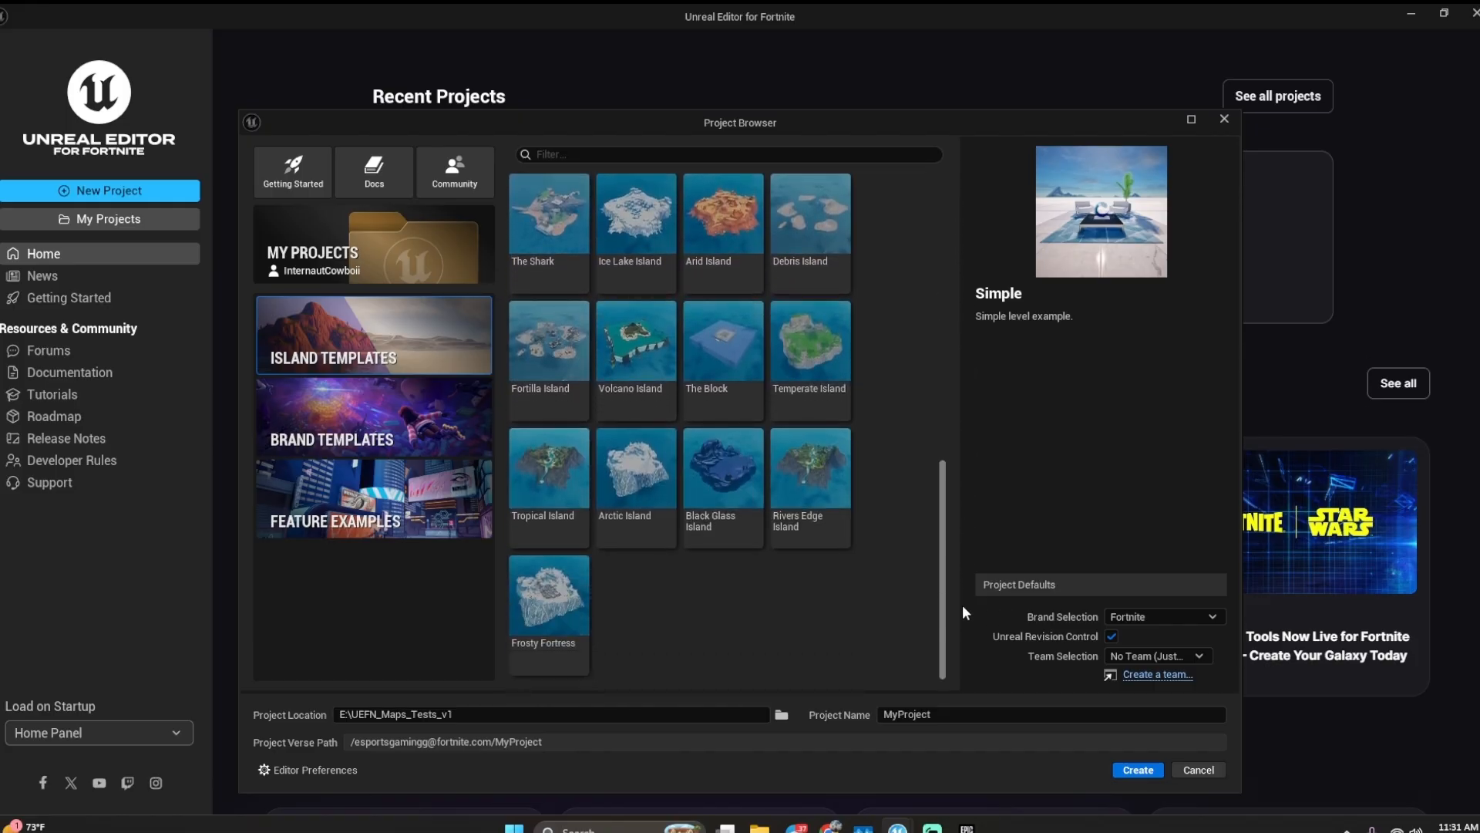
scroll(927, 582, up, 10)
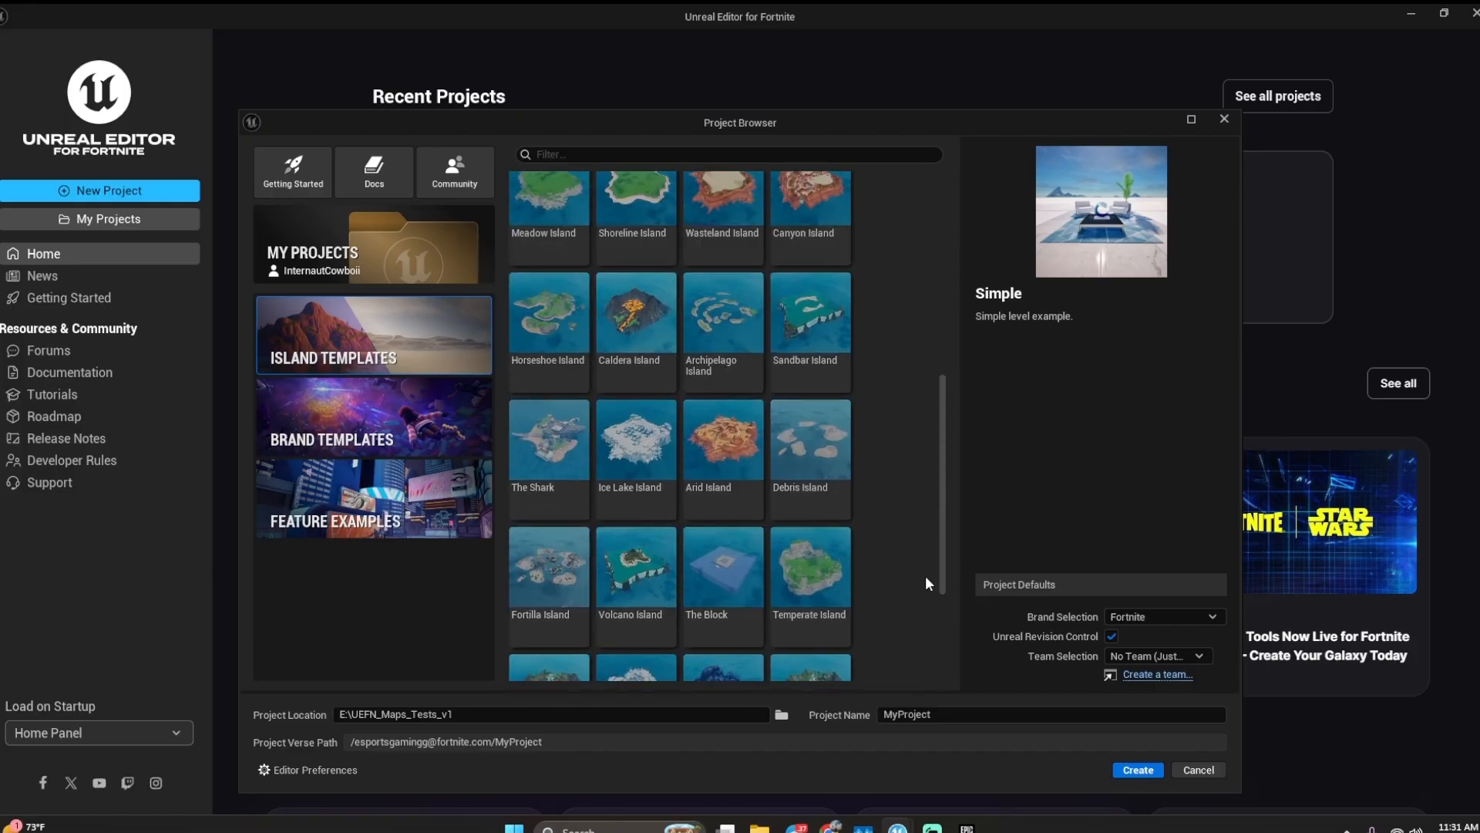
scroll(918, 577, up, 3)
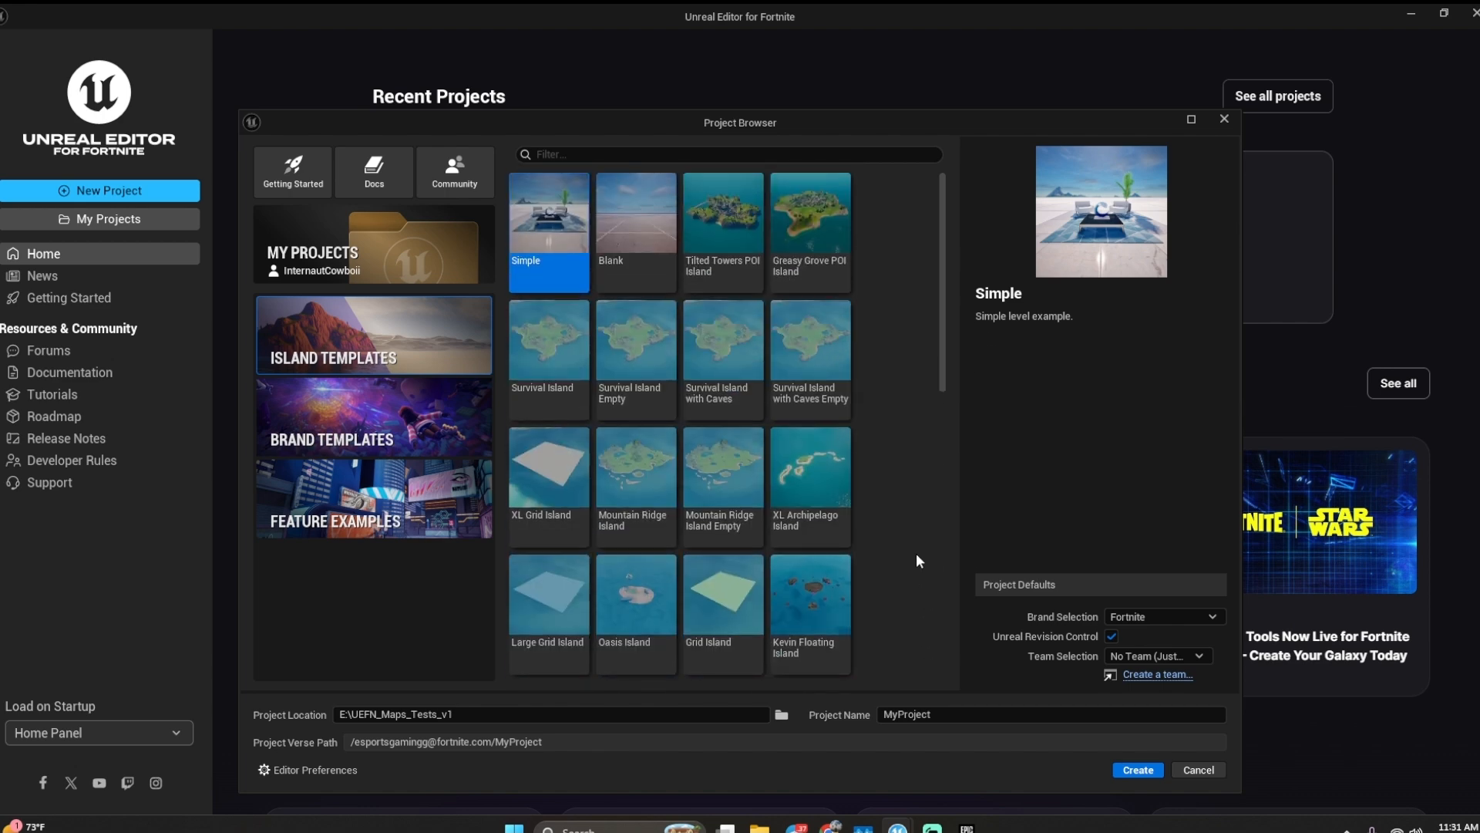
- Browse the brand templates from Star Wars through Fall Guys and return to the start of the list
click(325, 414)
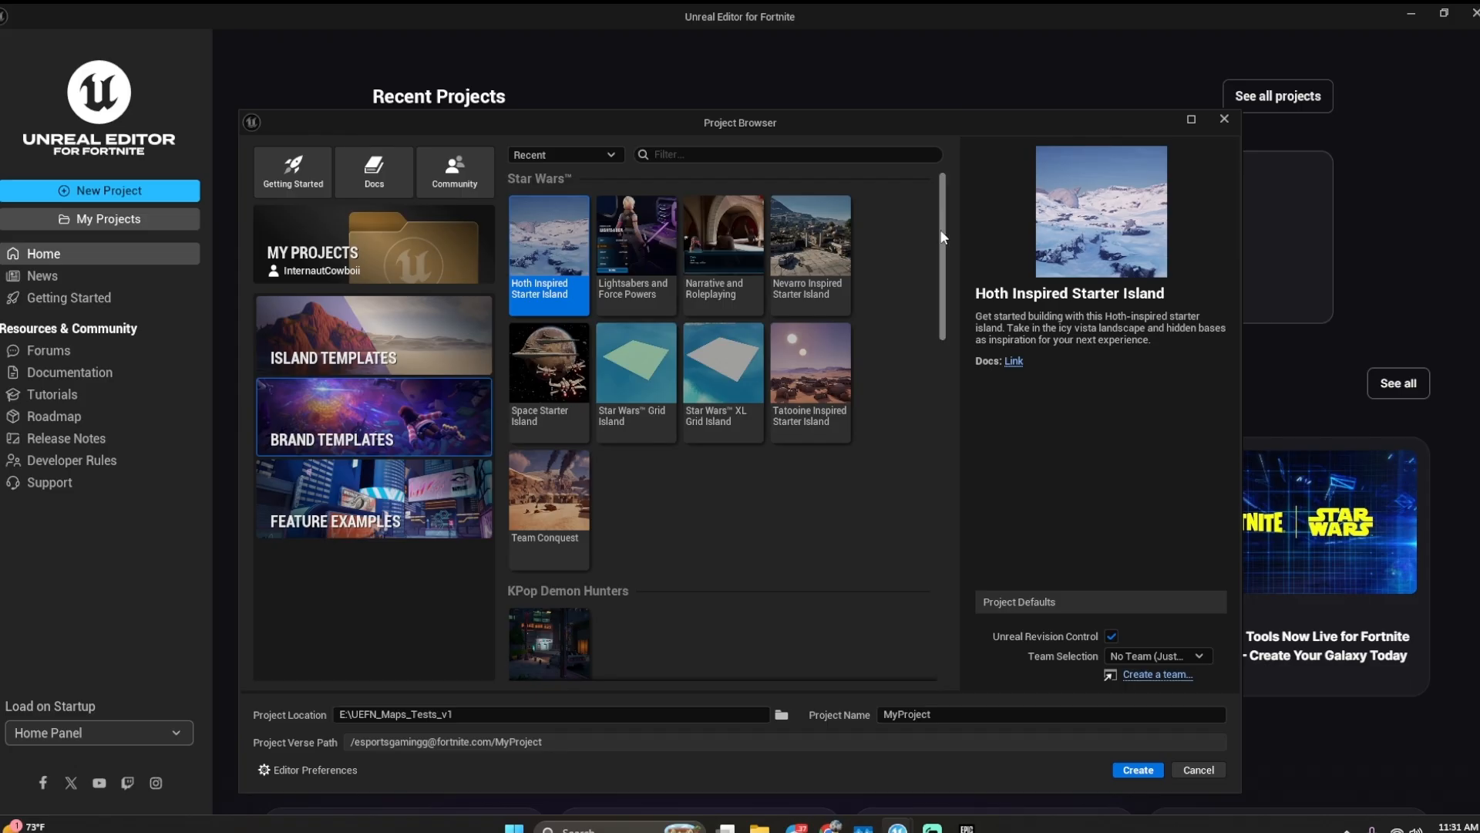
drag(944, 237, 925, 507)
scroll(809, 545, down, 2)
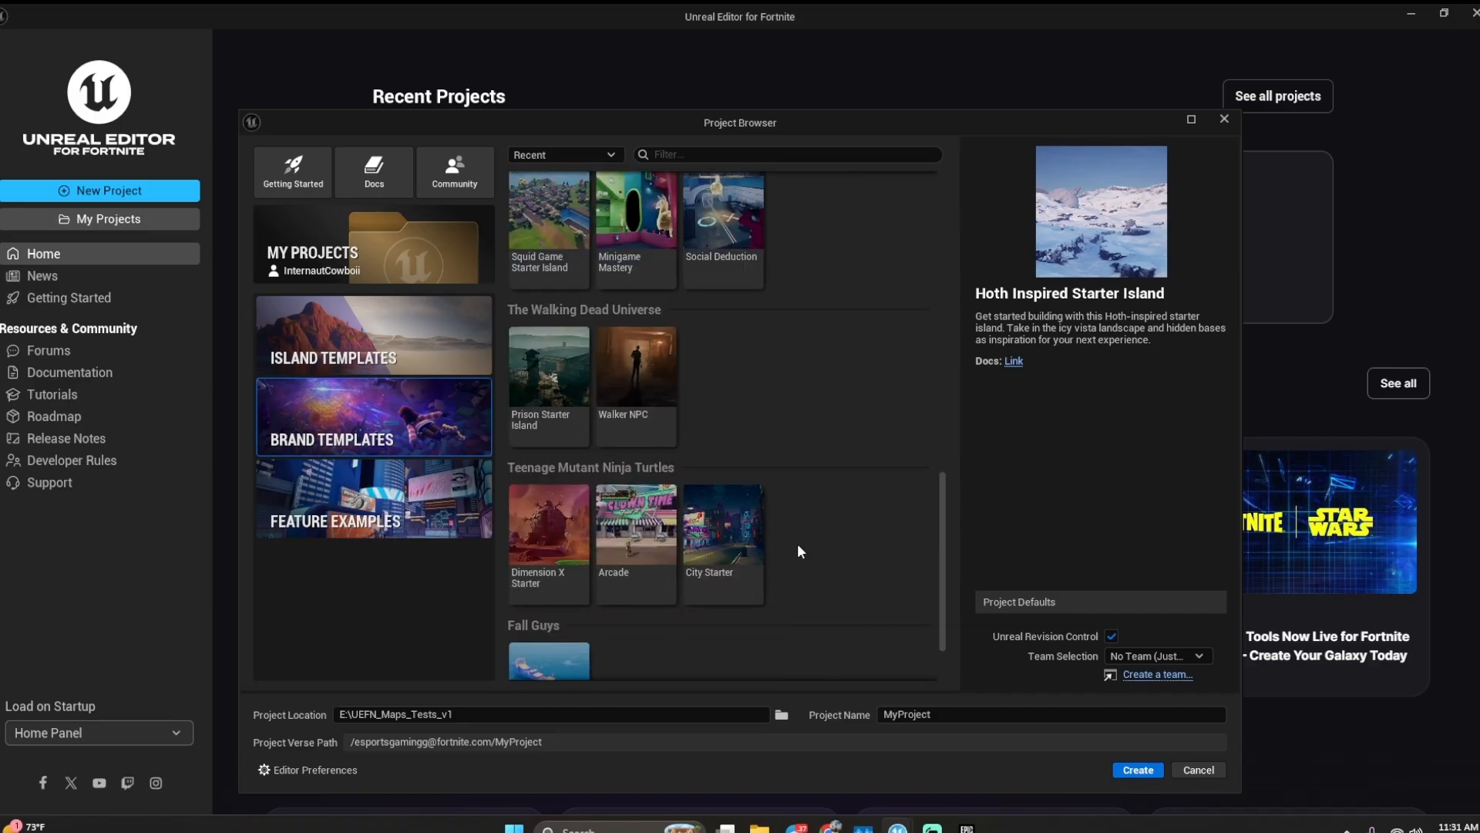
scroll(818, 504, down, 2)
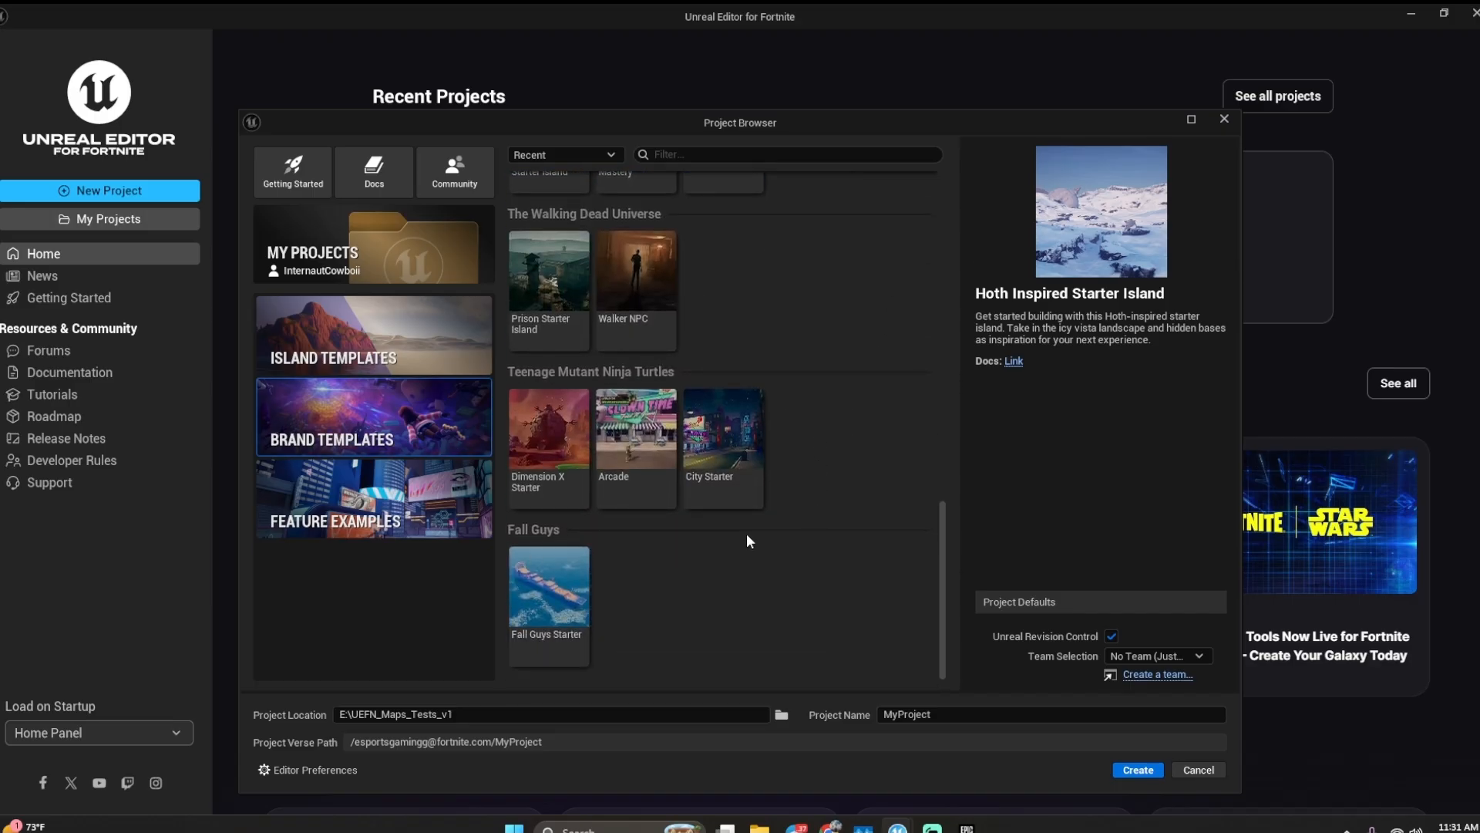
scroll(861, 448, up, 5)
scroll(895, 538, up, 6)
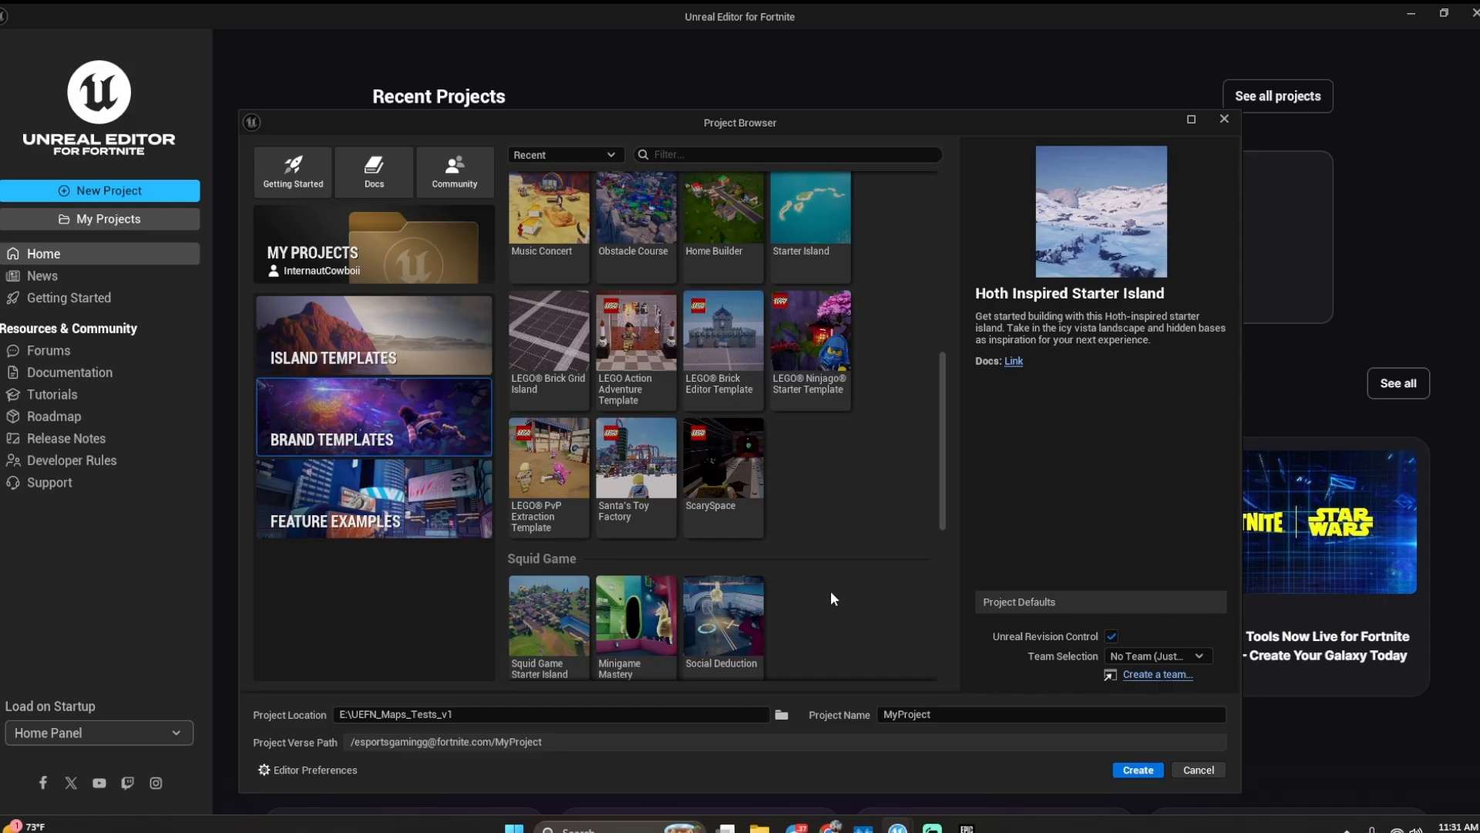
scroll(662, 477, up, 3)
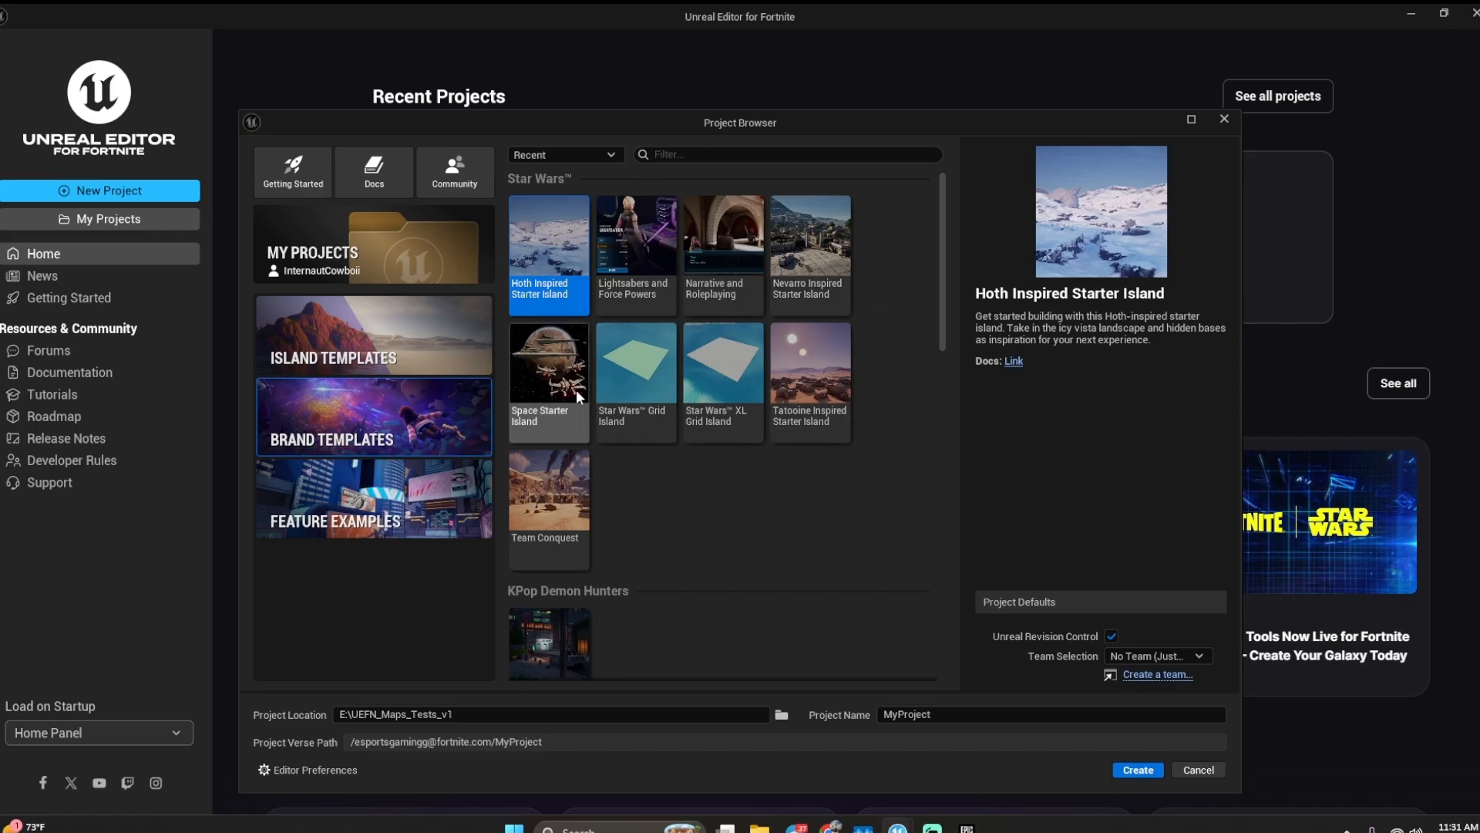
drag(942, 281, 922, 212)
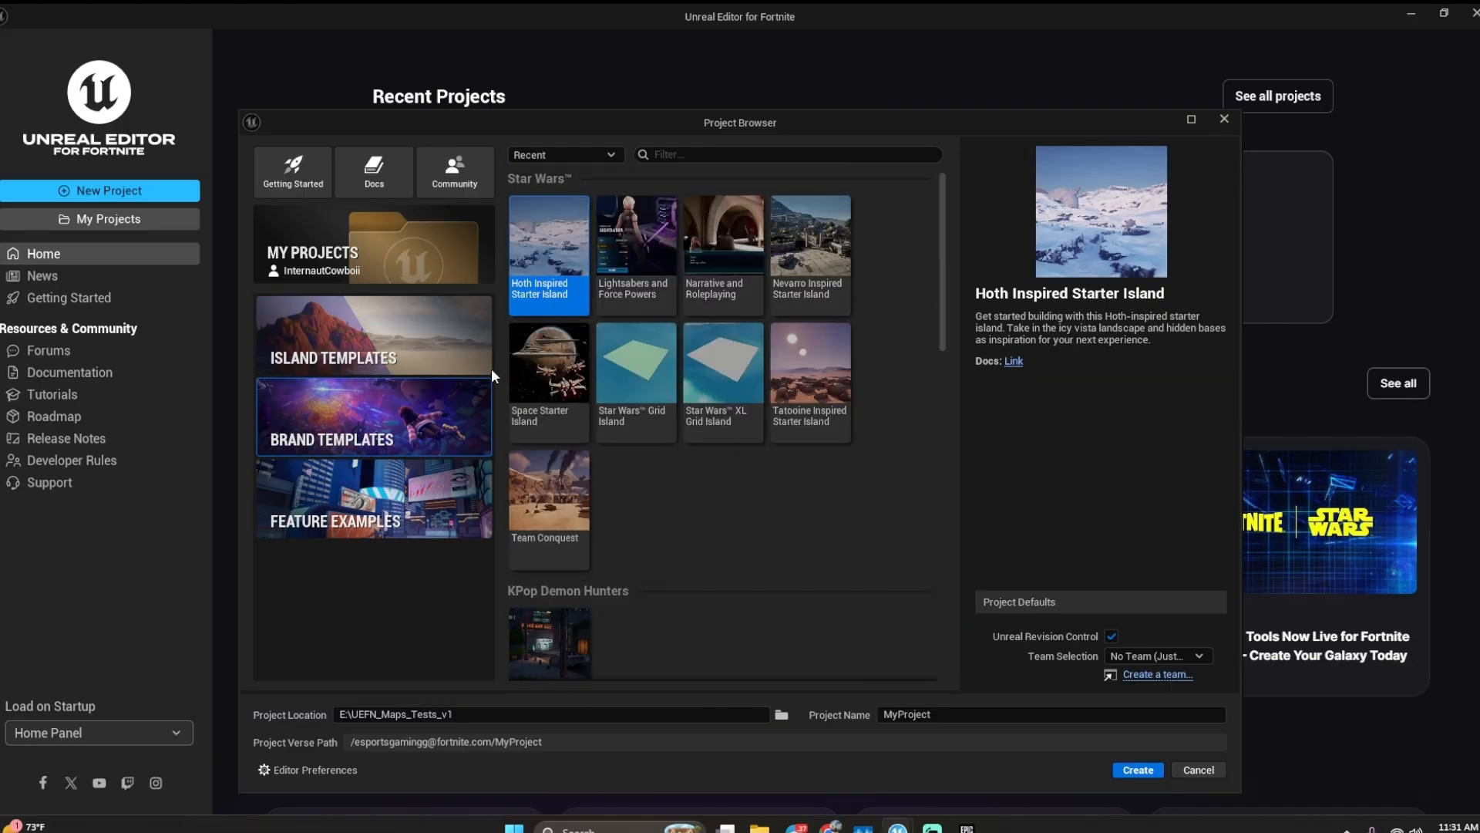
- Browse the feature examples, covering both the Getting Started and Game Examples groups
click(443, 470)
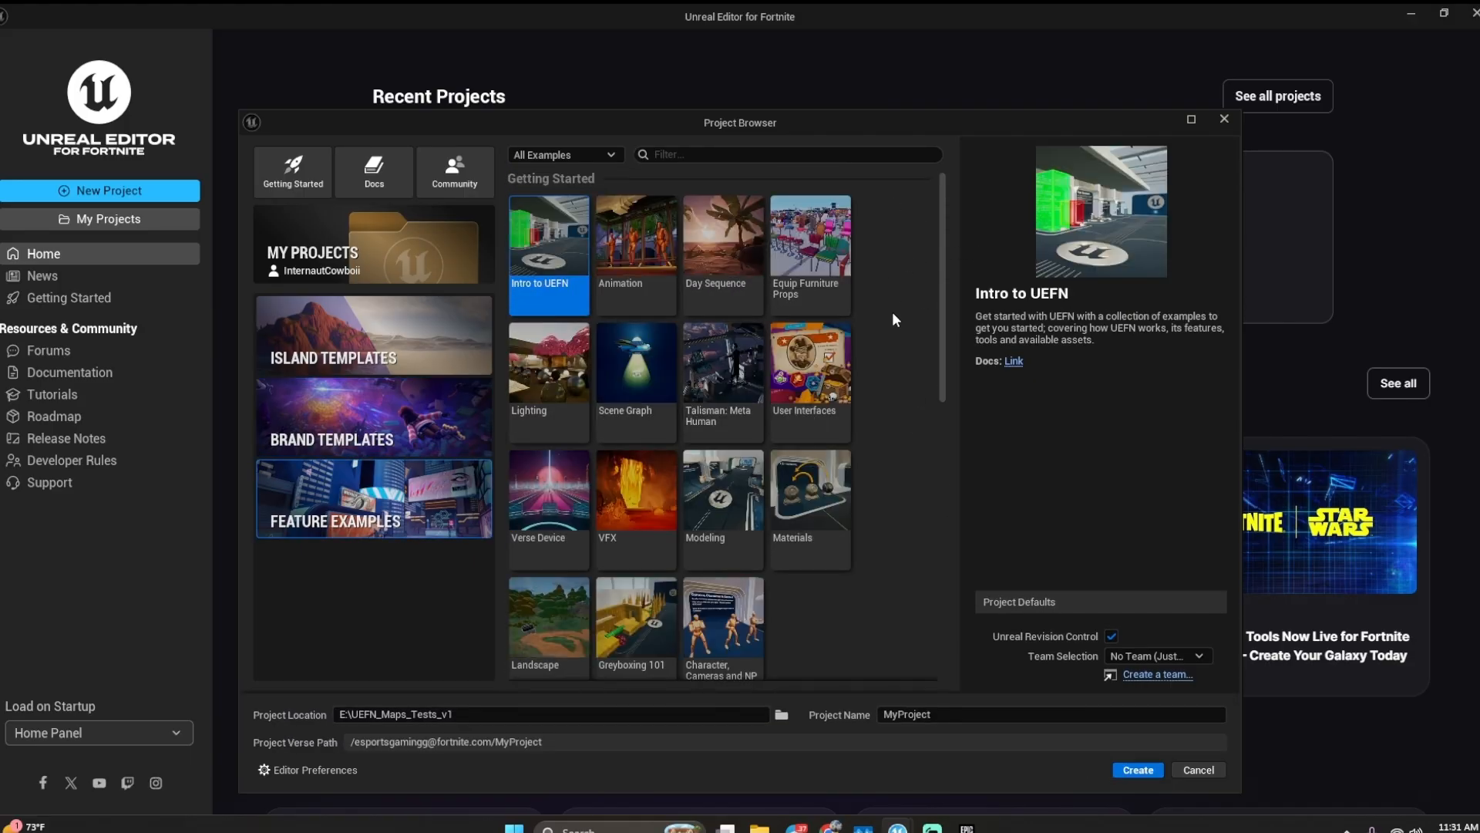
scroll(868, 549, down, 3)
scroll(867, 540, down, 5)
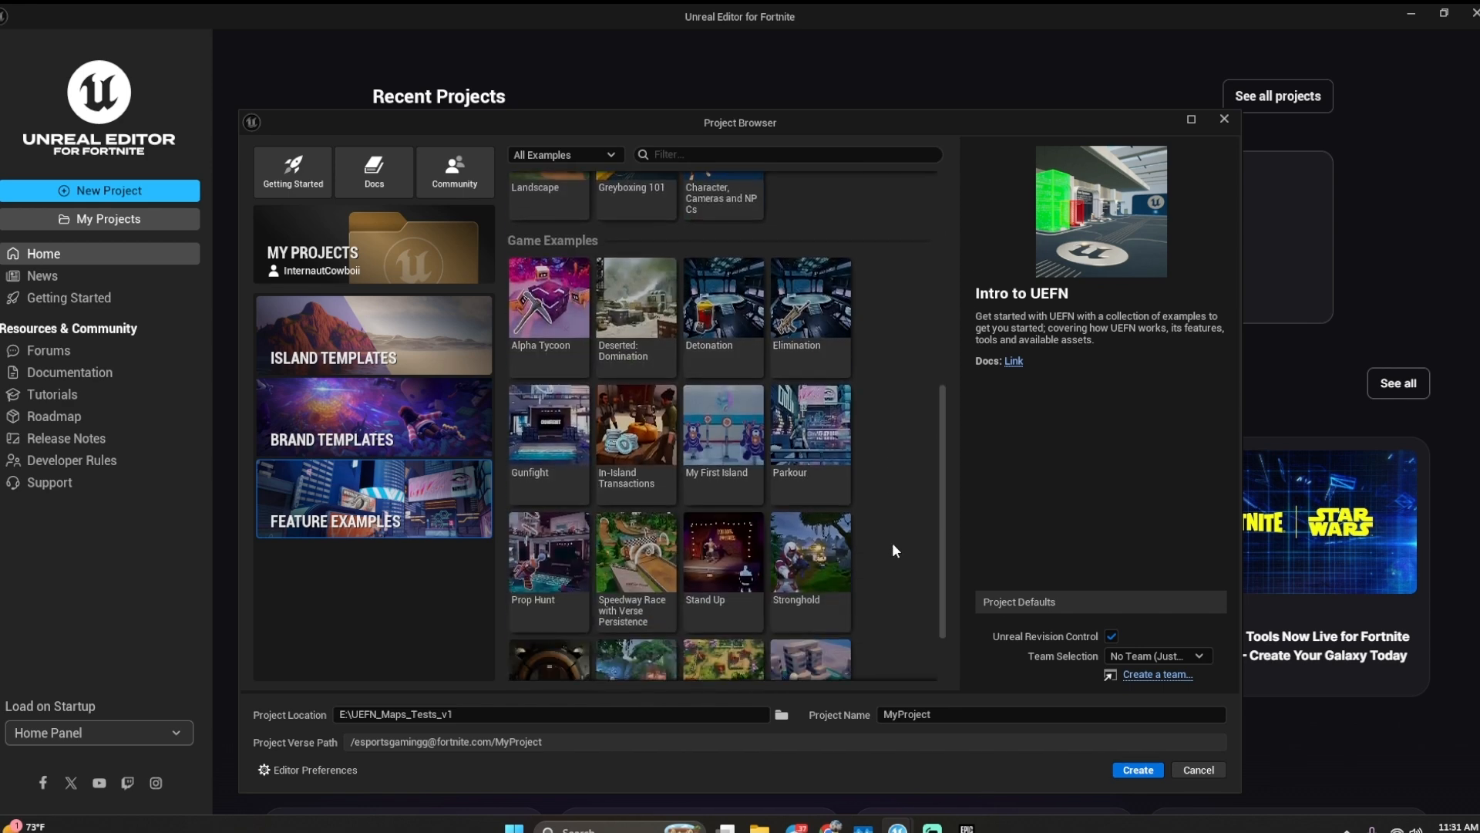
scroll(881, 513, down, 2)
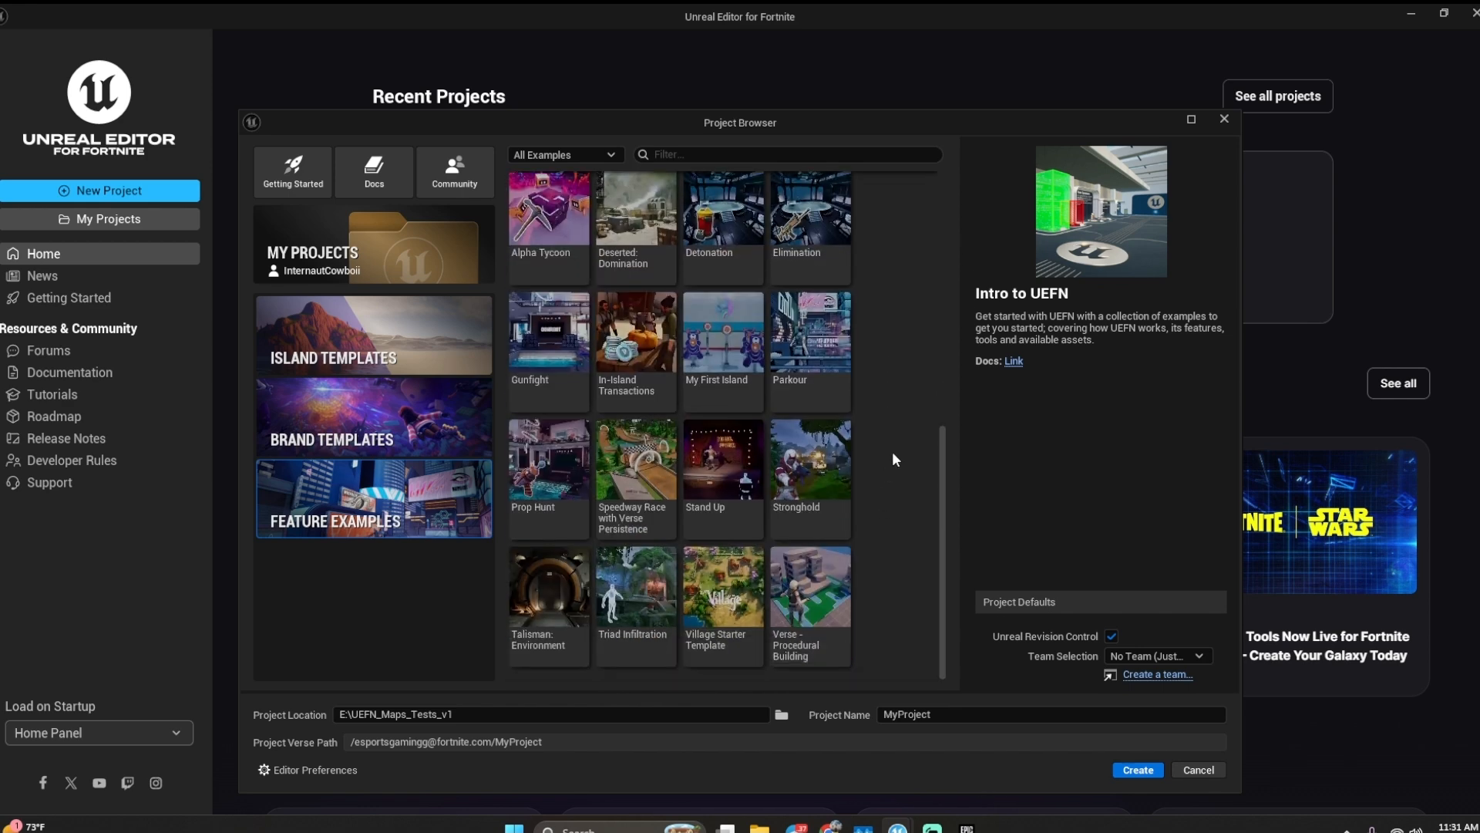
scroll(893, 480, up, 10)
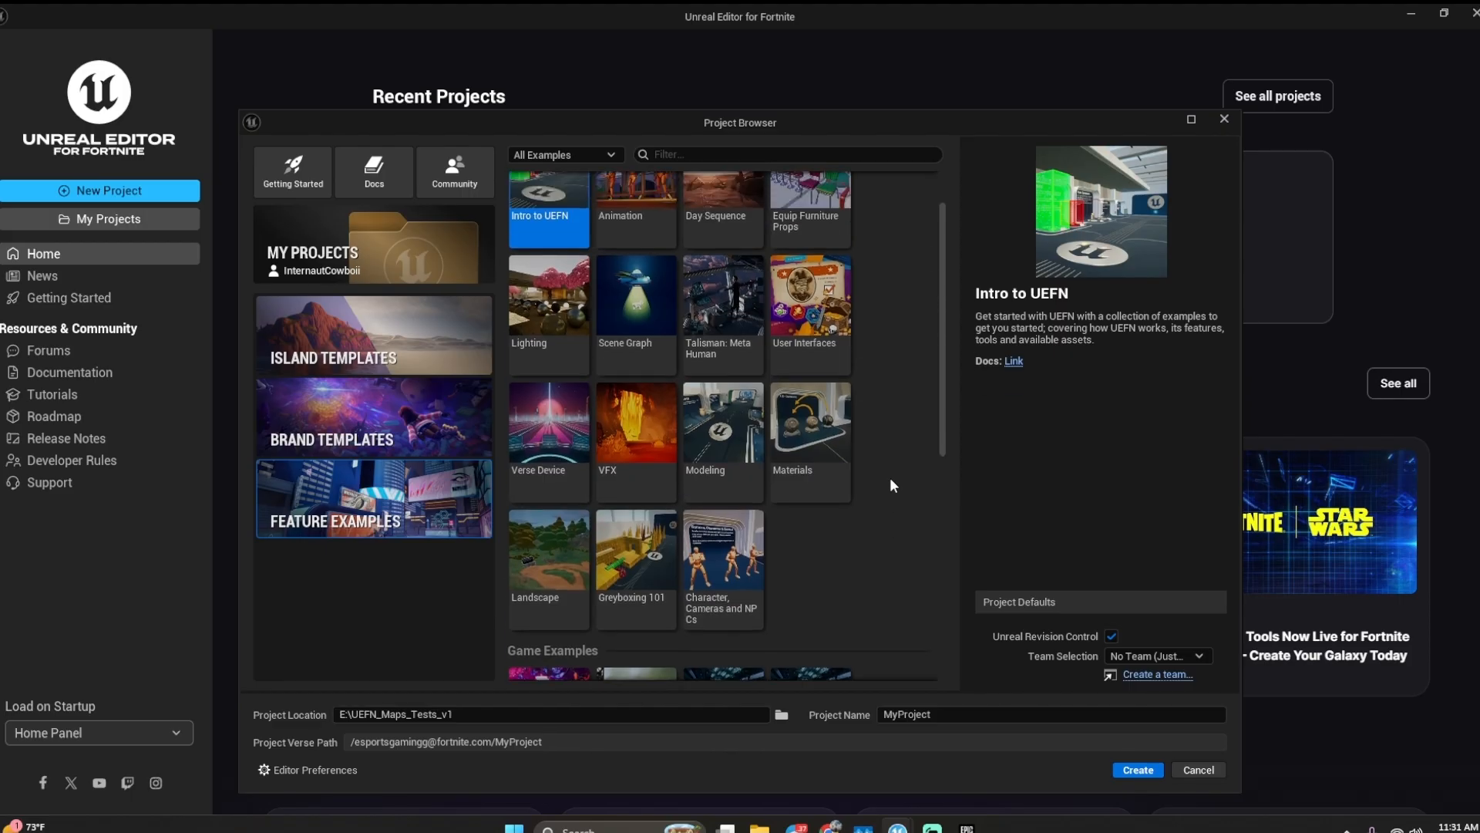
- Show the existing local projects and view the details of TEST_fun_Stuff
click(367, 257)
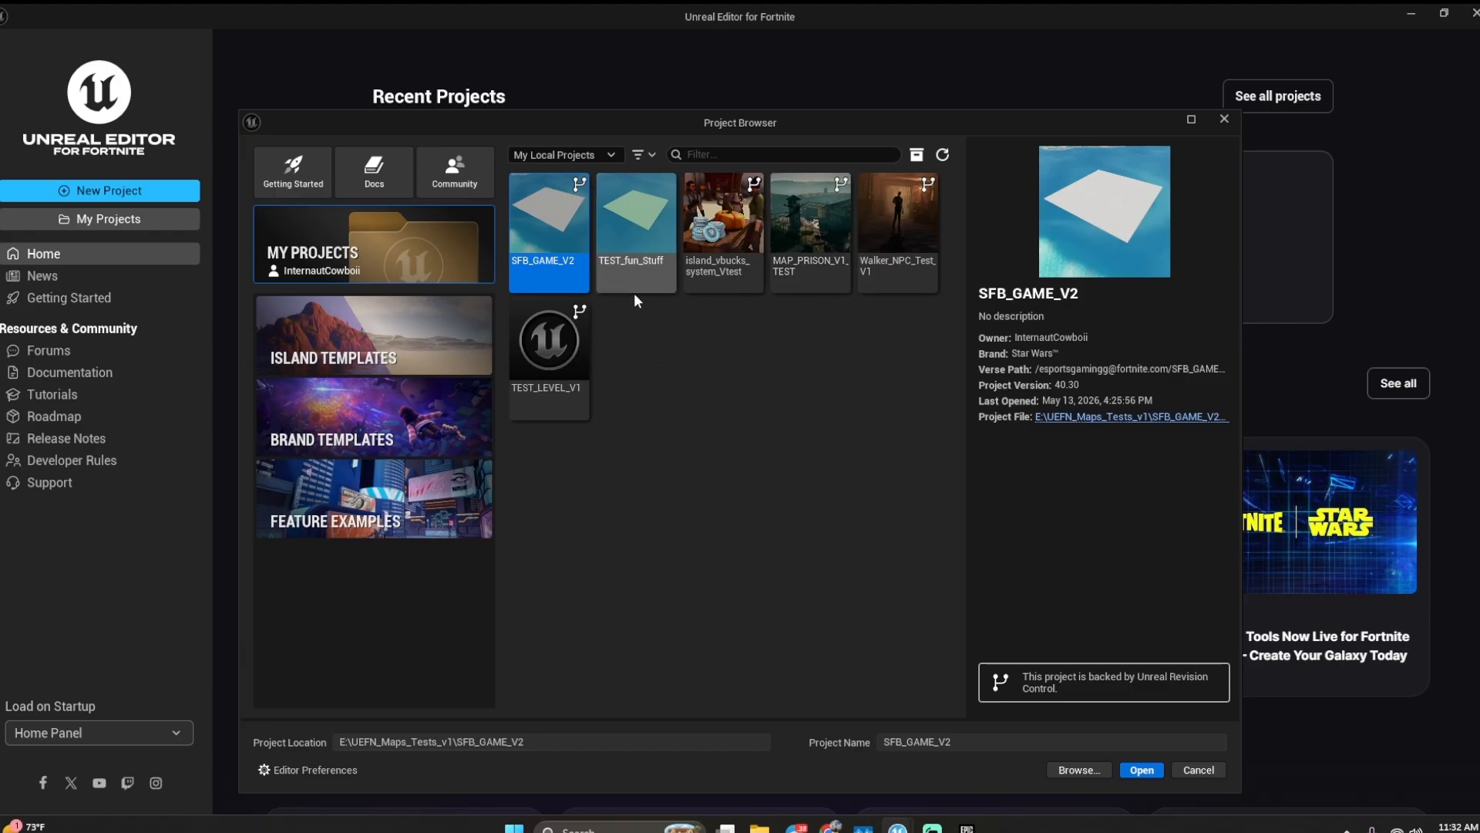
click(645, 241)
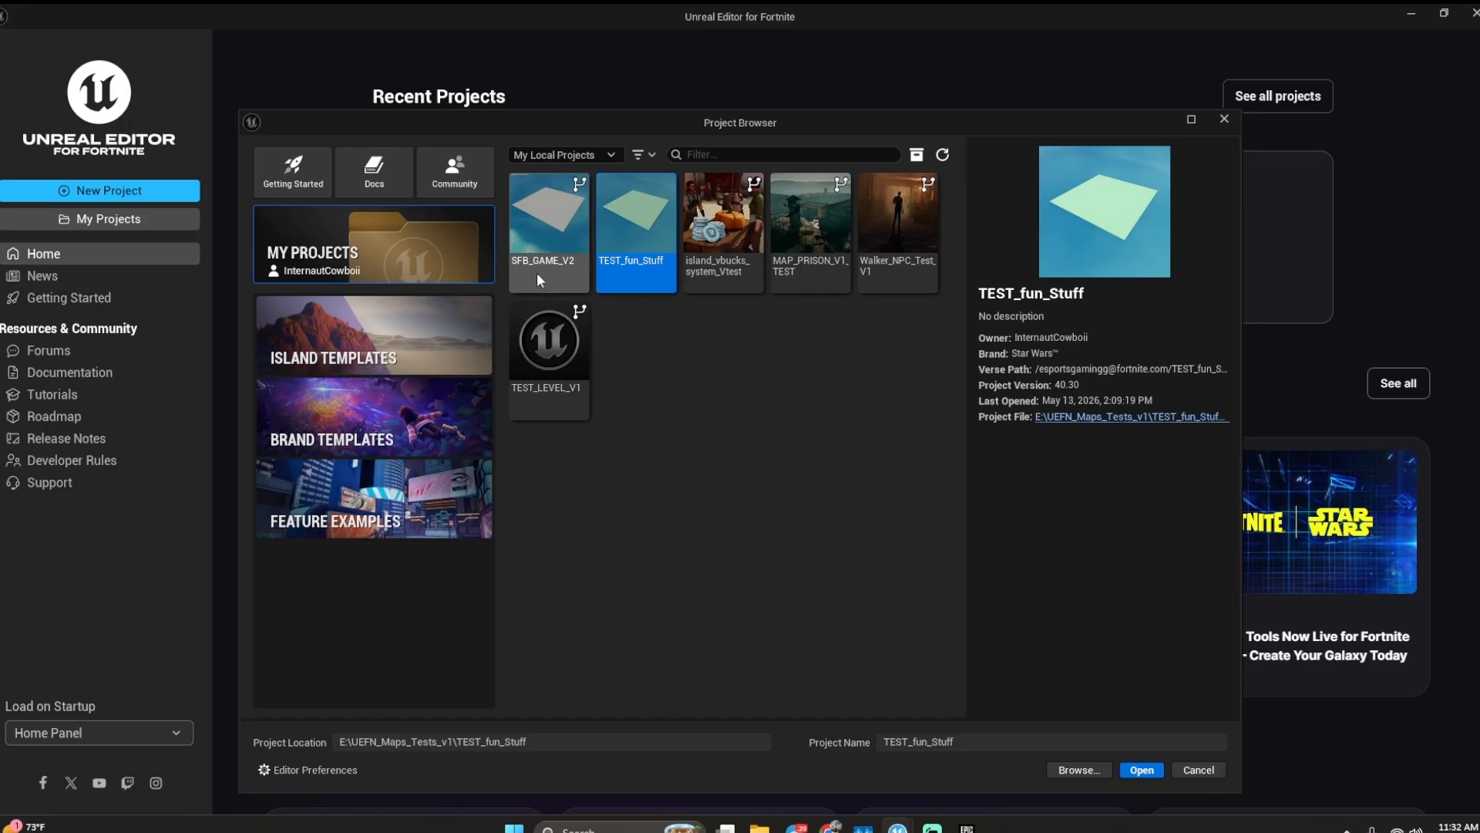
- Compare the Island Templates and Brand Templates categories by switching between them, ending on the brand templates
click(407, 322)
click(612, 238)
click(416, 428)
click(436, 333)
click(407, 400)
click(428, 345)
click(405, 411)
click(432, 342)
click(395, 407)
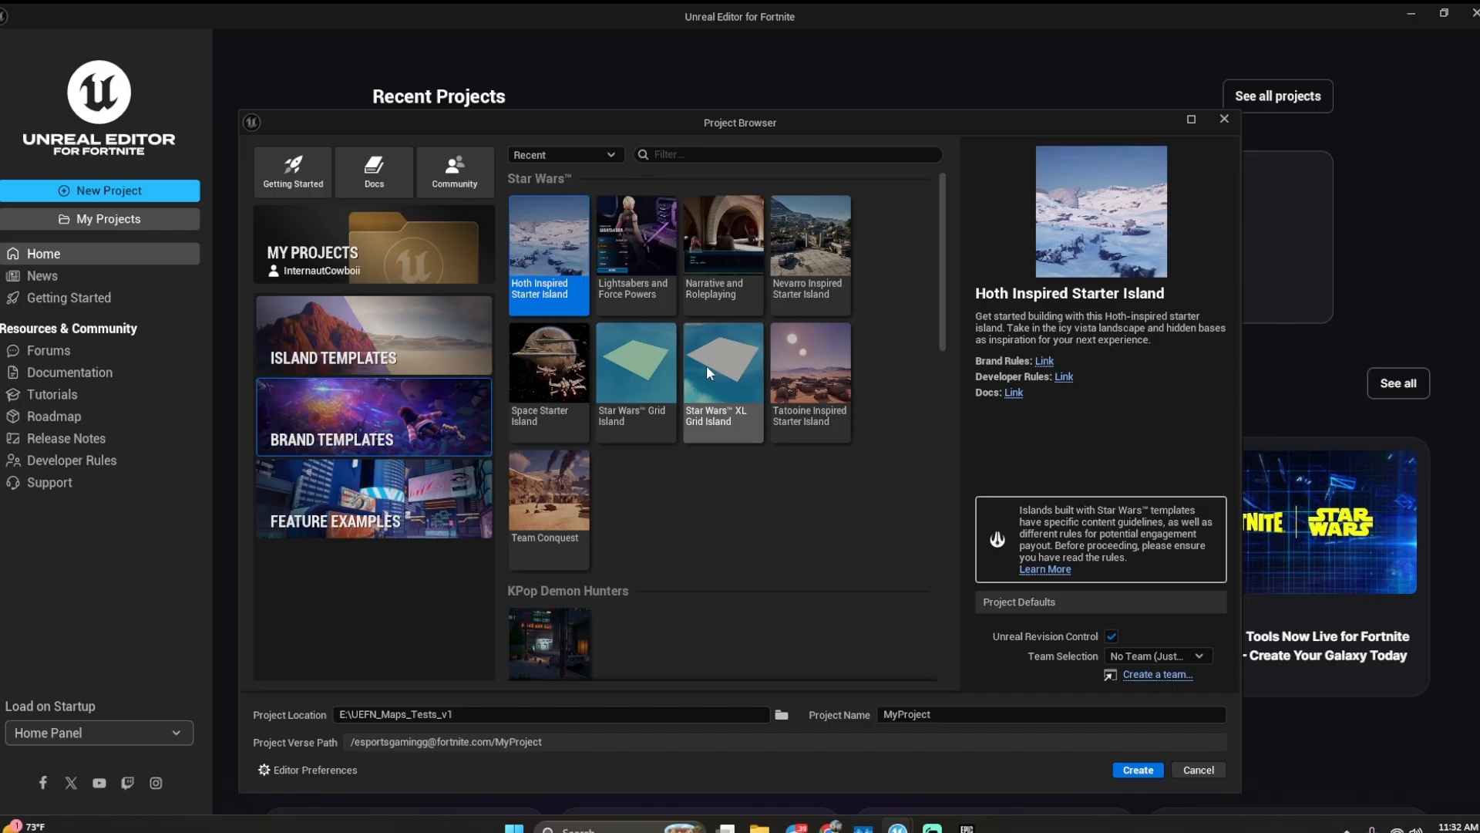
- Choose the Star Wars XL Grid Island template and name the new project Project_Test_YT_v1
click(738, 363)
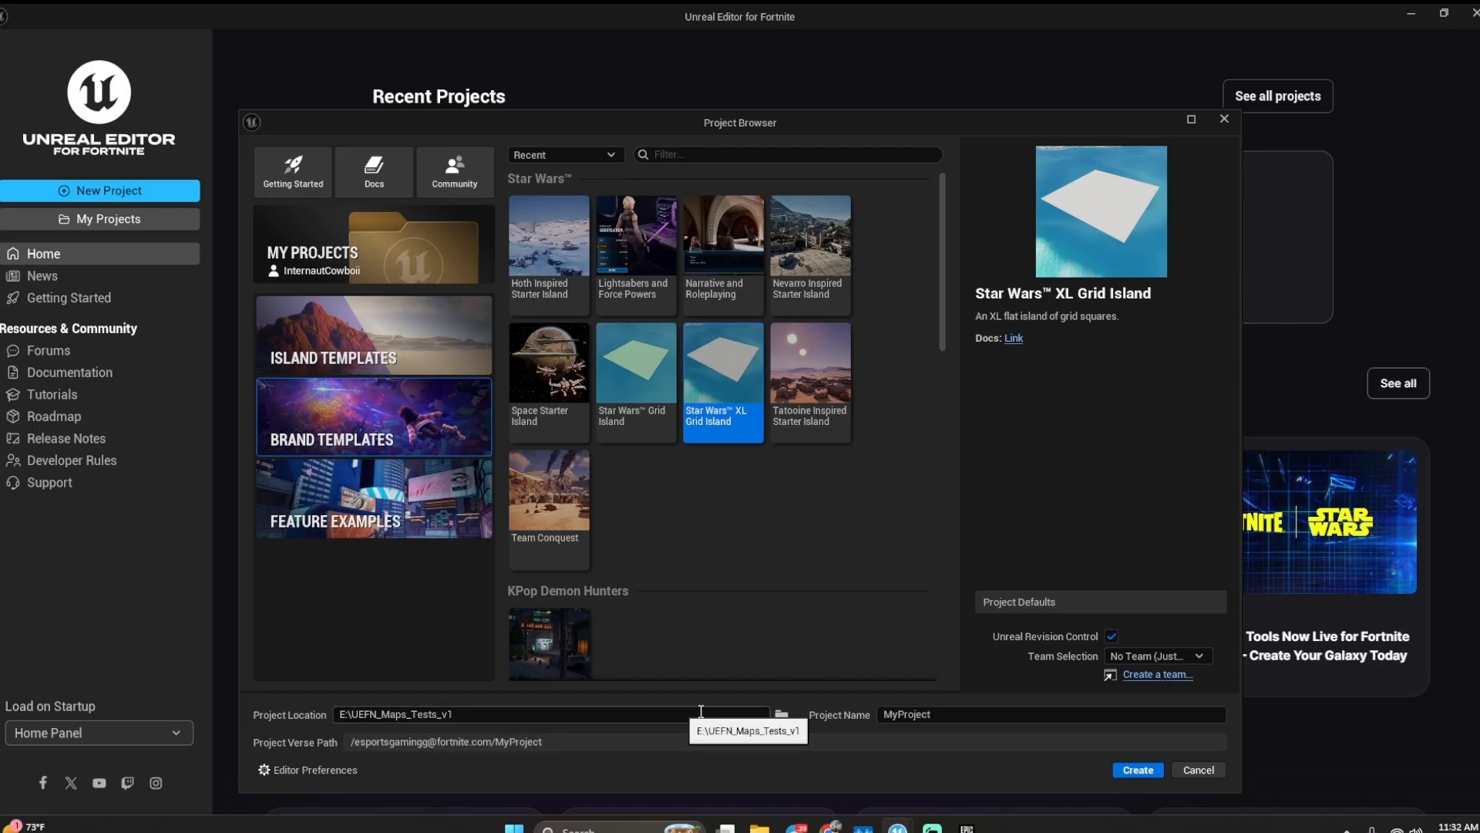
click(862, 715)
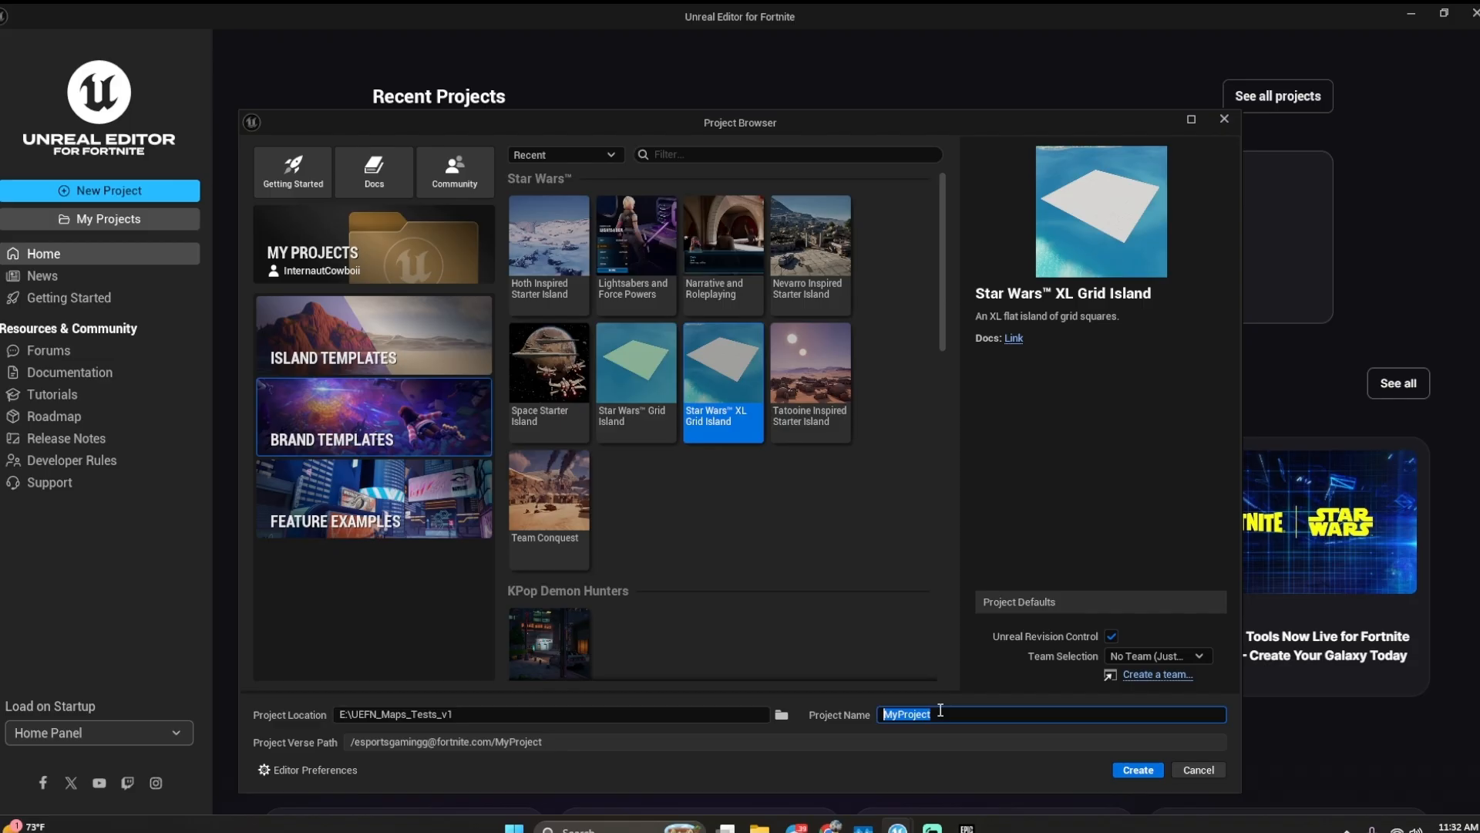
text(Pr)
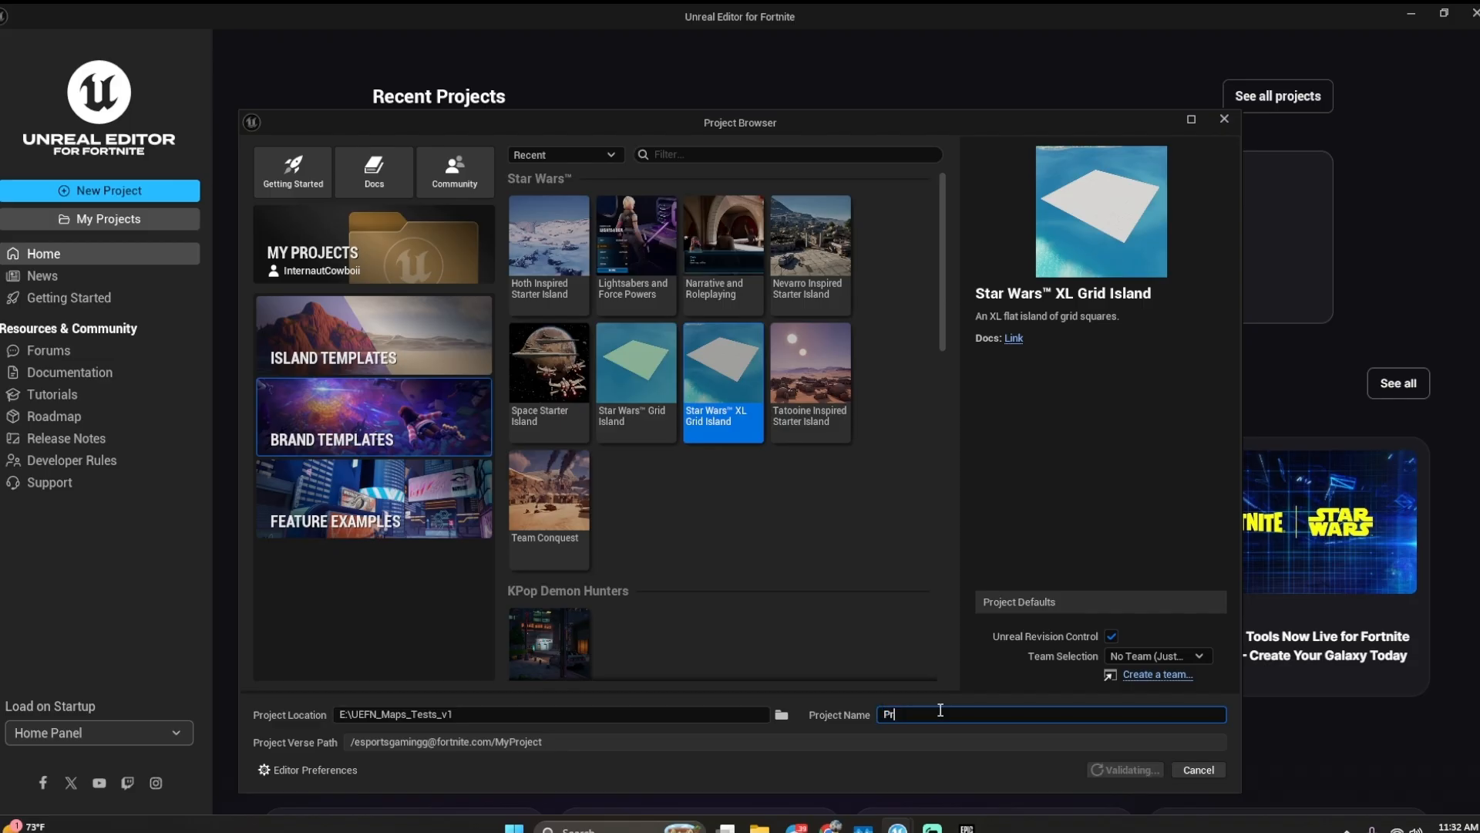
text(oject_Test_YT_v1)
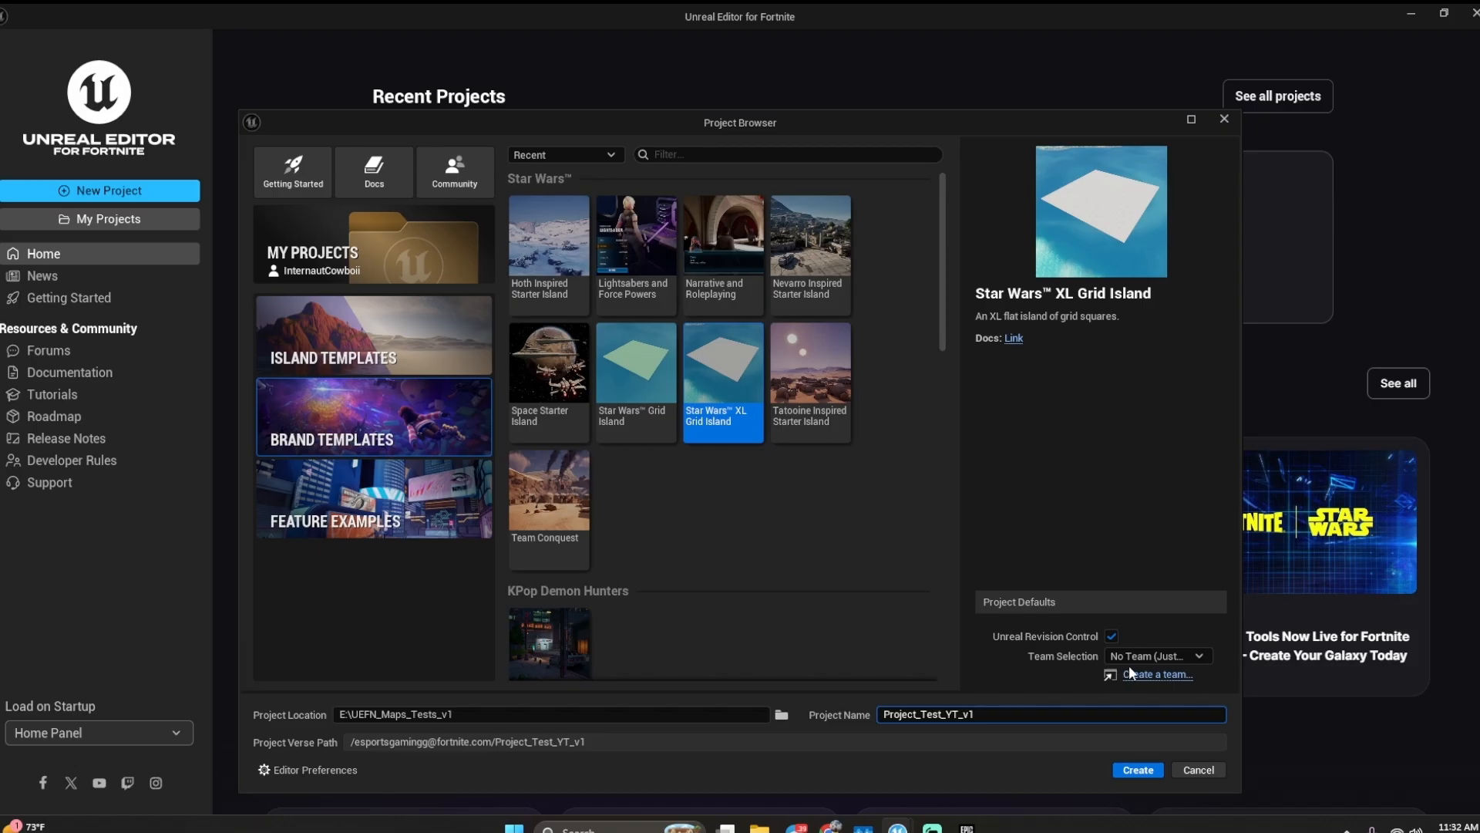
- Keep Unreal Revision Control enabled for the new project and set its team selection to No Team (Just Me)
click(1114, 638)
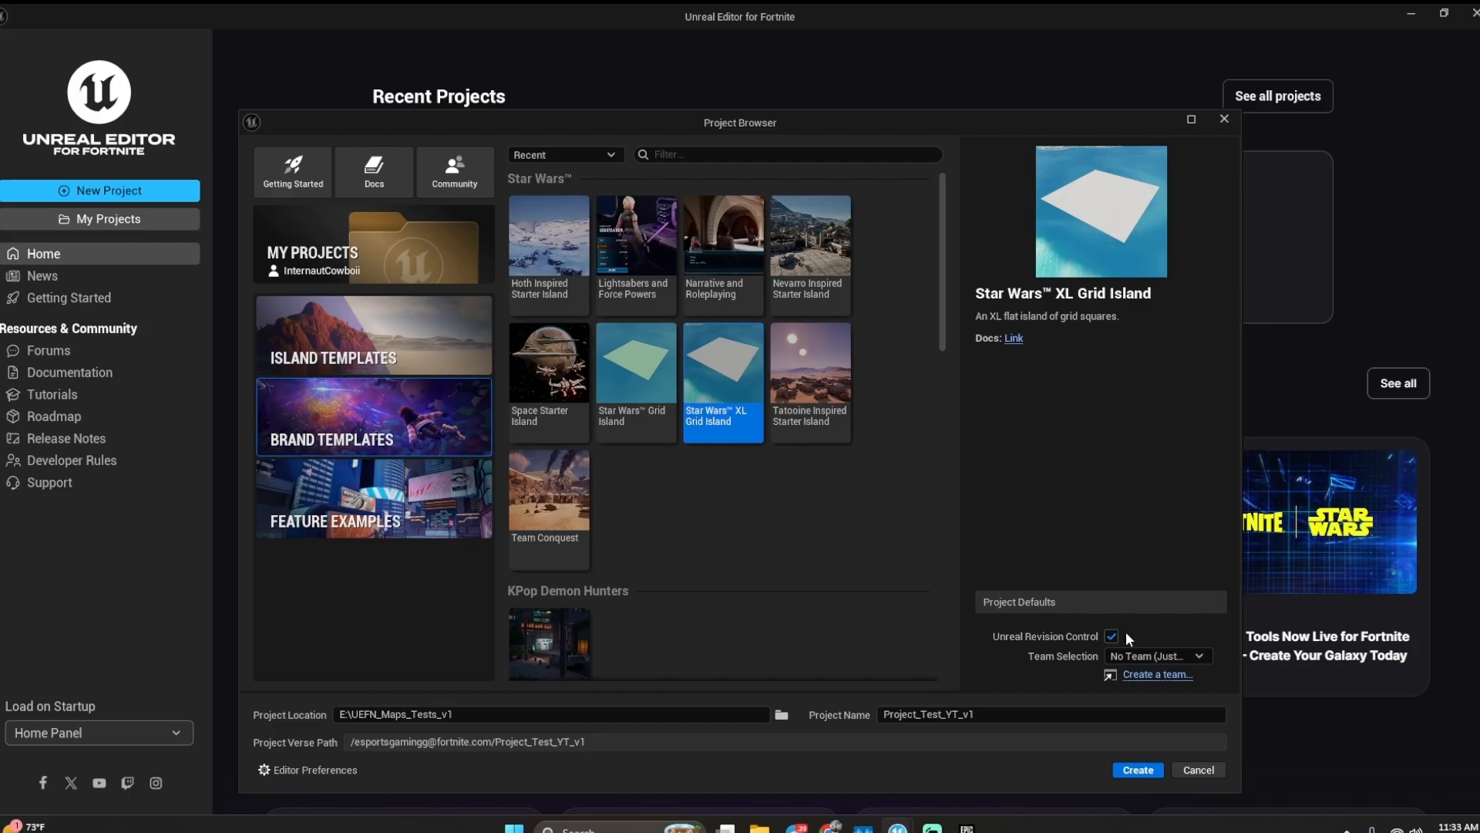
click(1136, 655)
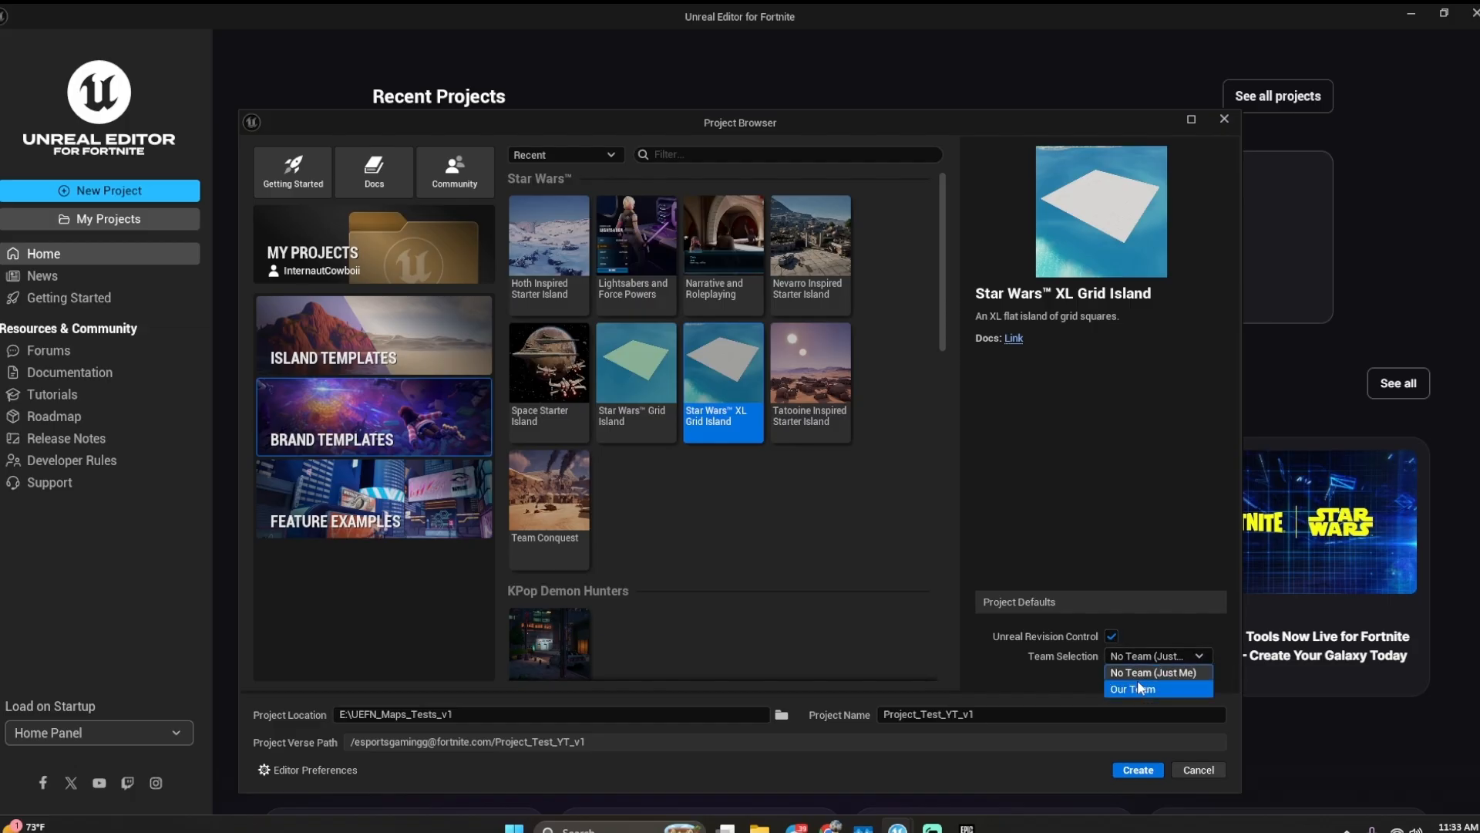
click(1179, 672)
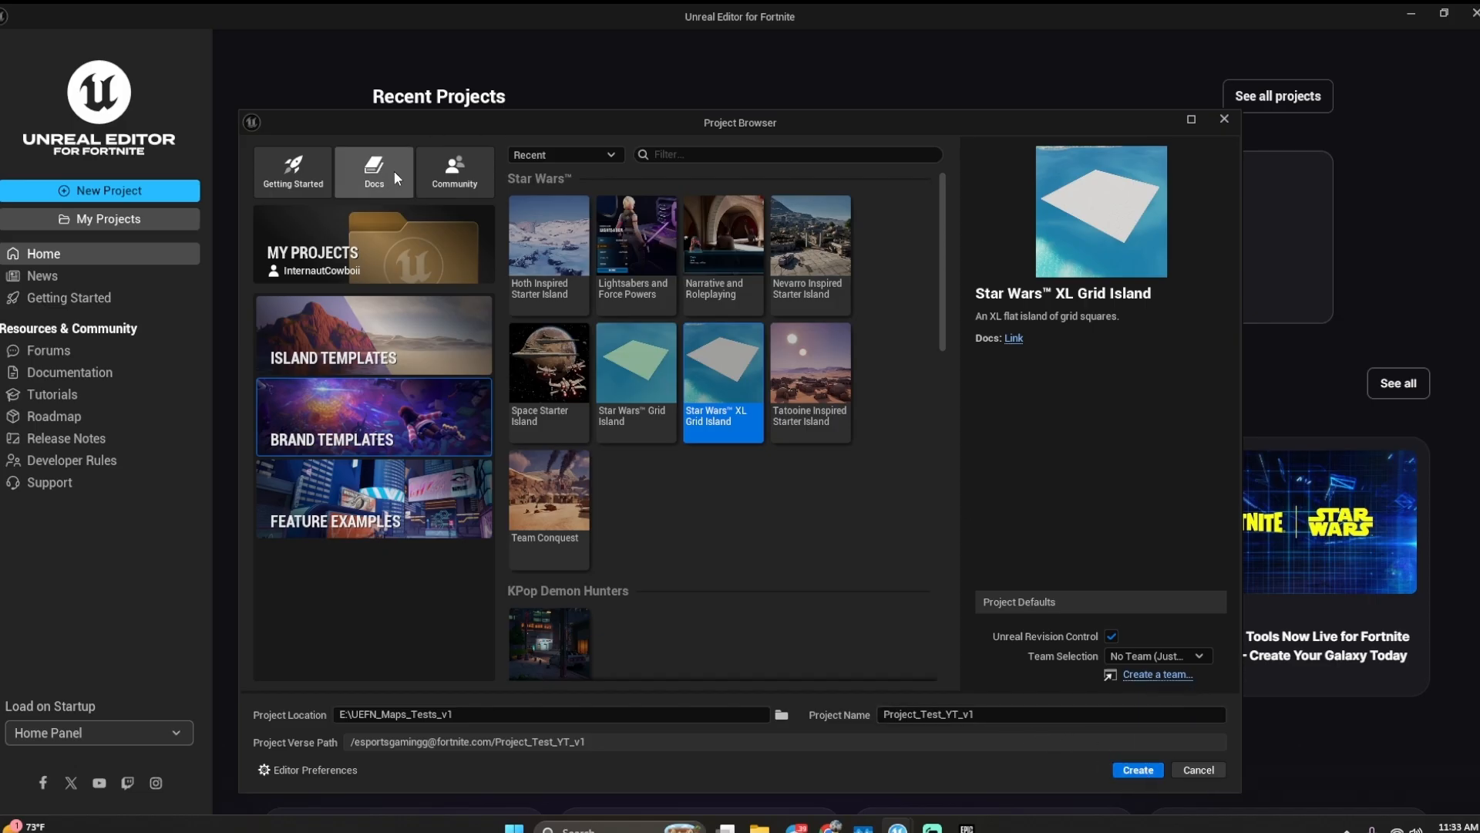
- Open the existing local project TEST_fun_Stuff and look over its island in the viewport
click(380, 249)
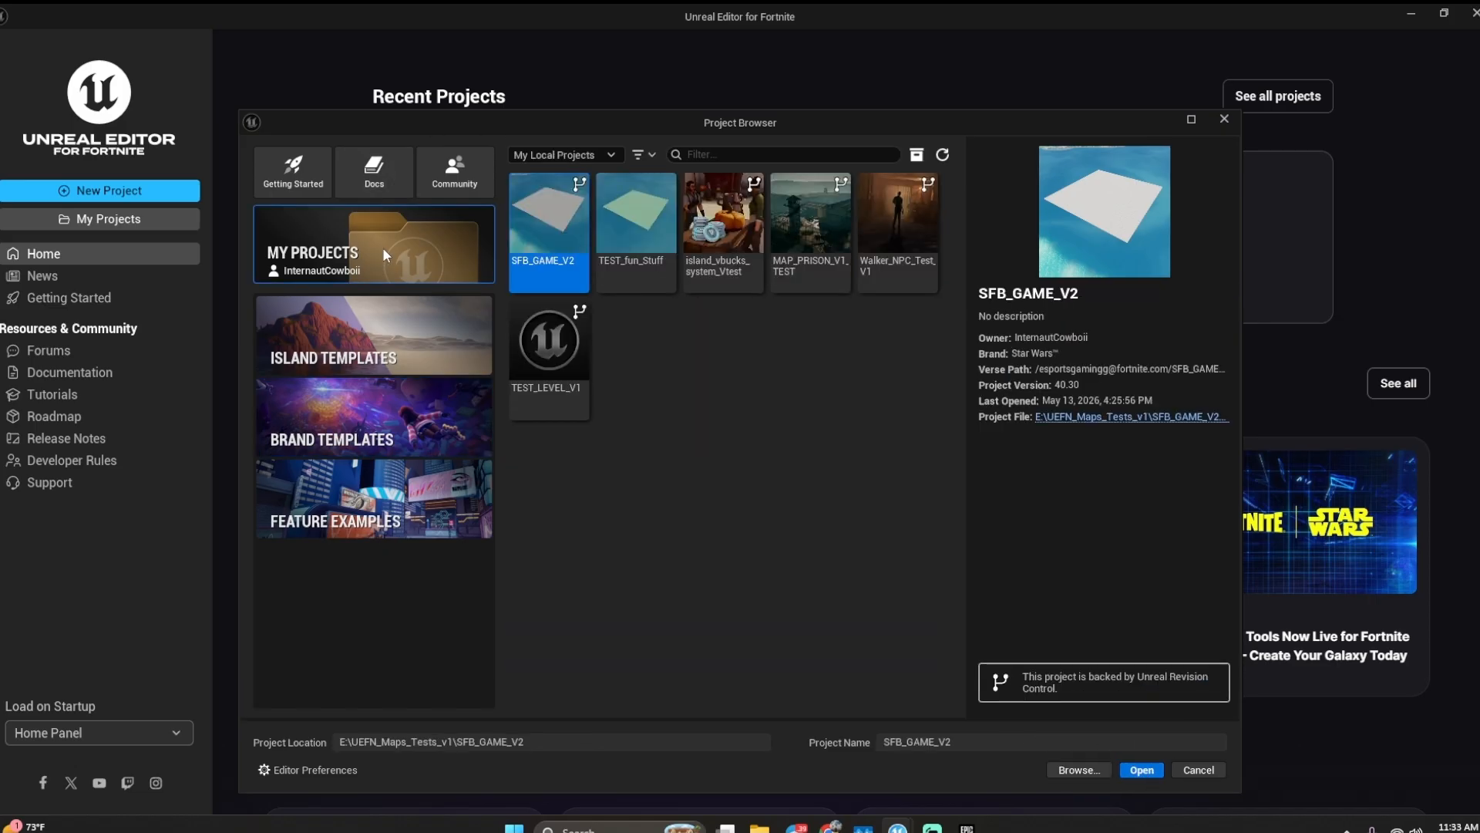
double_click(628, 221)
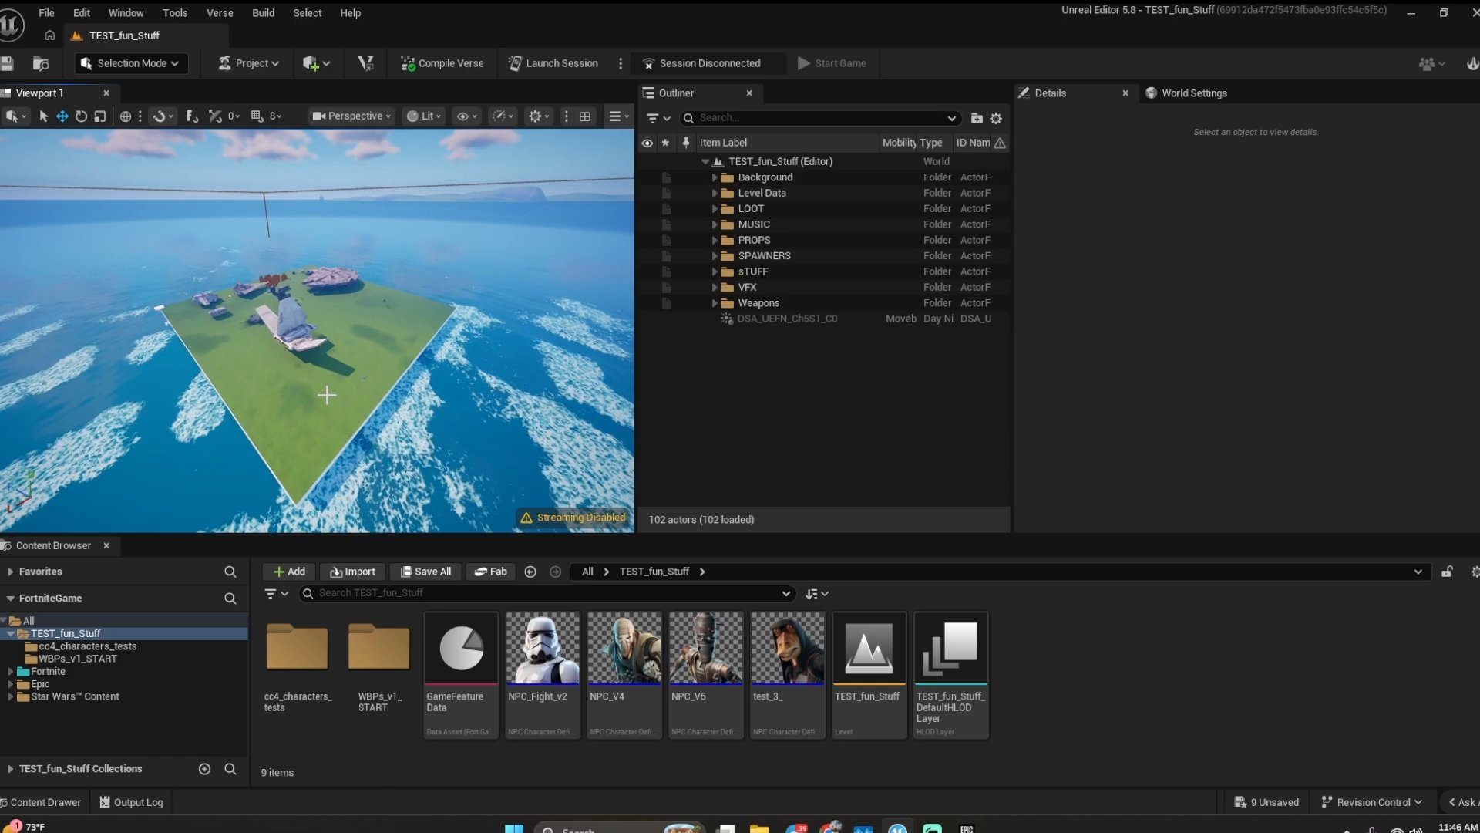
scroll(327, 395, down, 1)
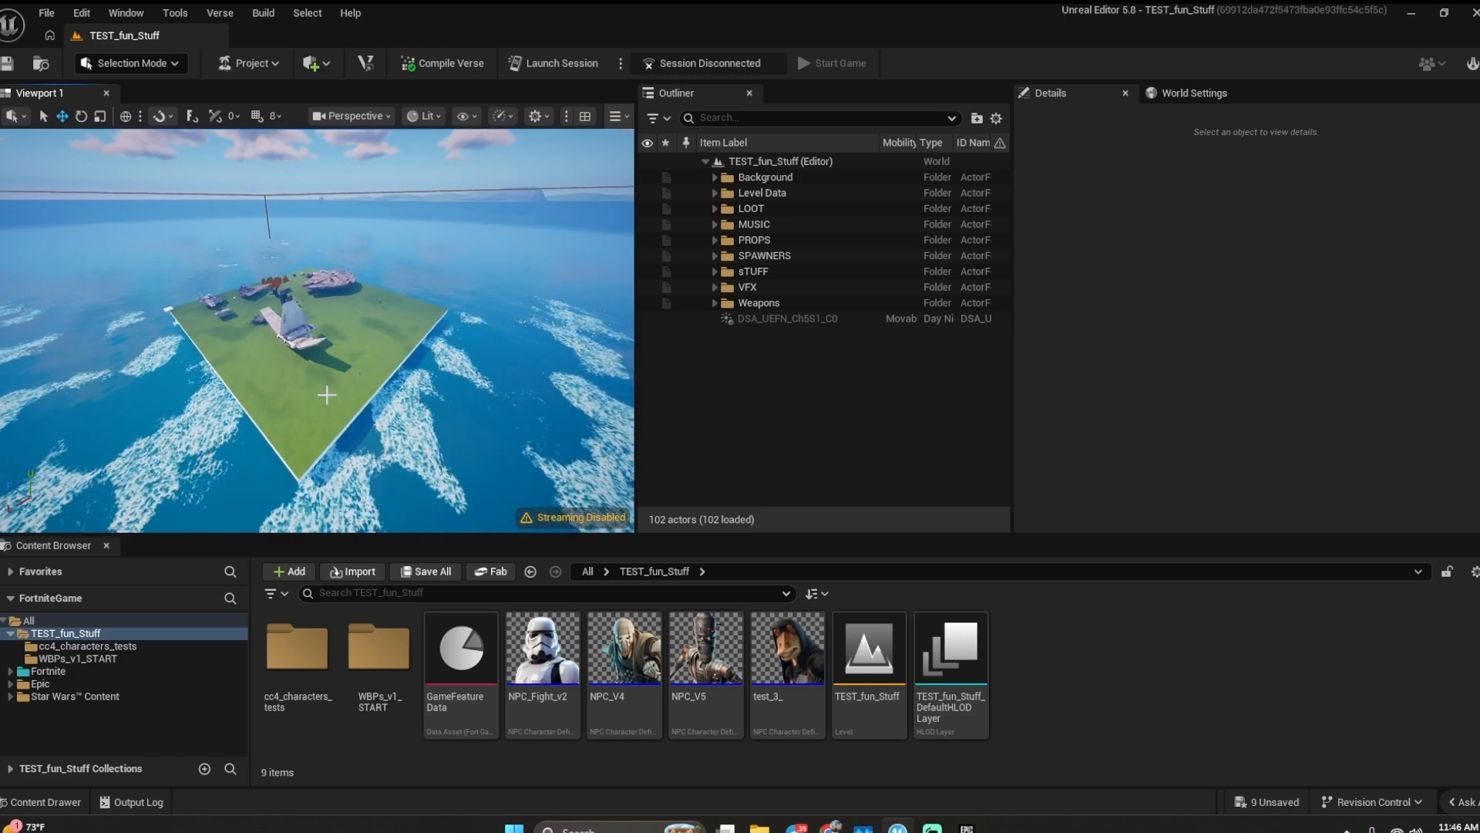
scroll(327, 395, up, 2)
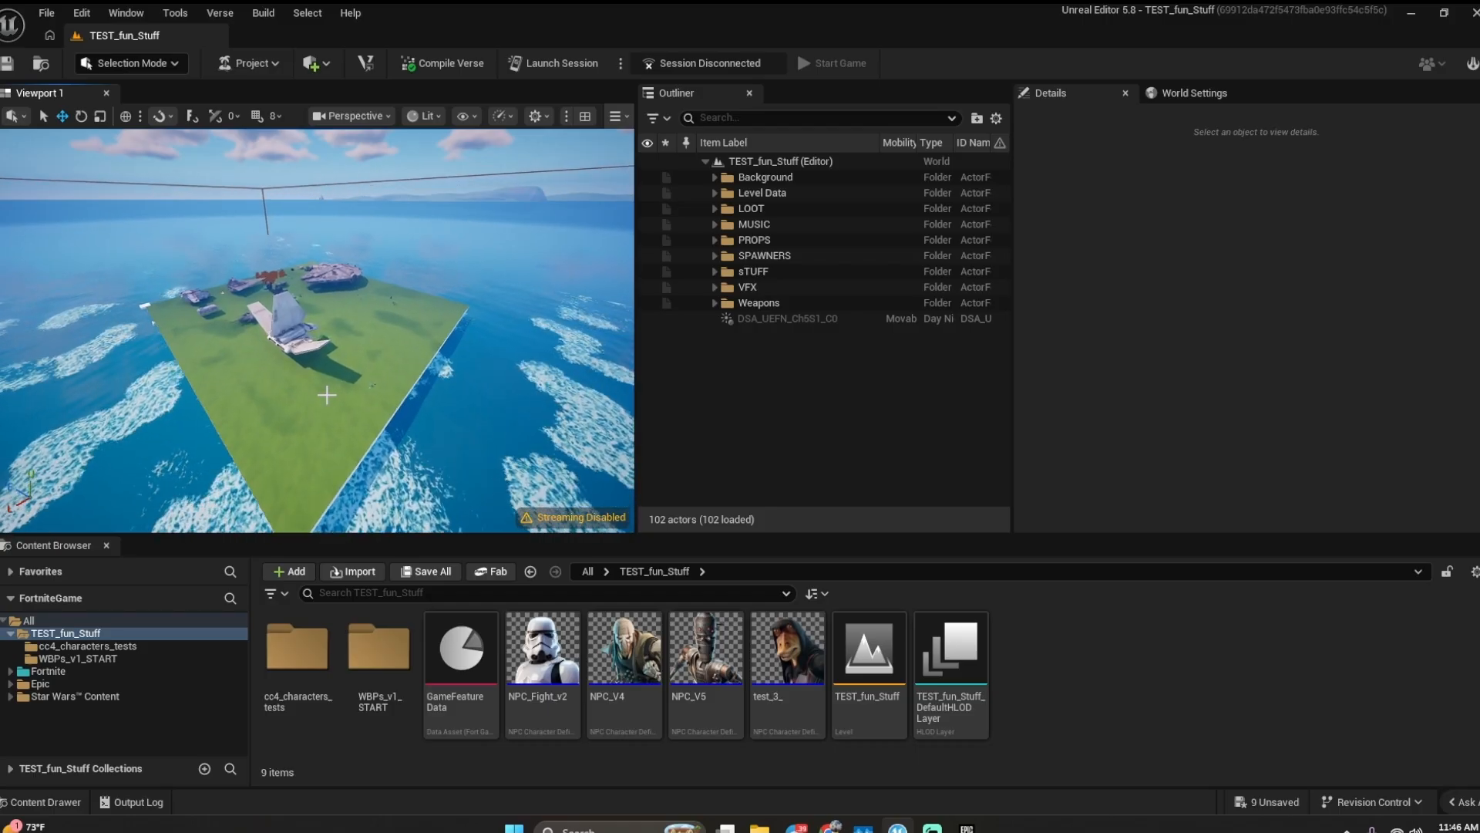
scroll(327, 395, up, 4)
scroll(327, 394, down, 5)
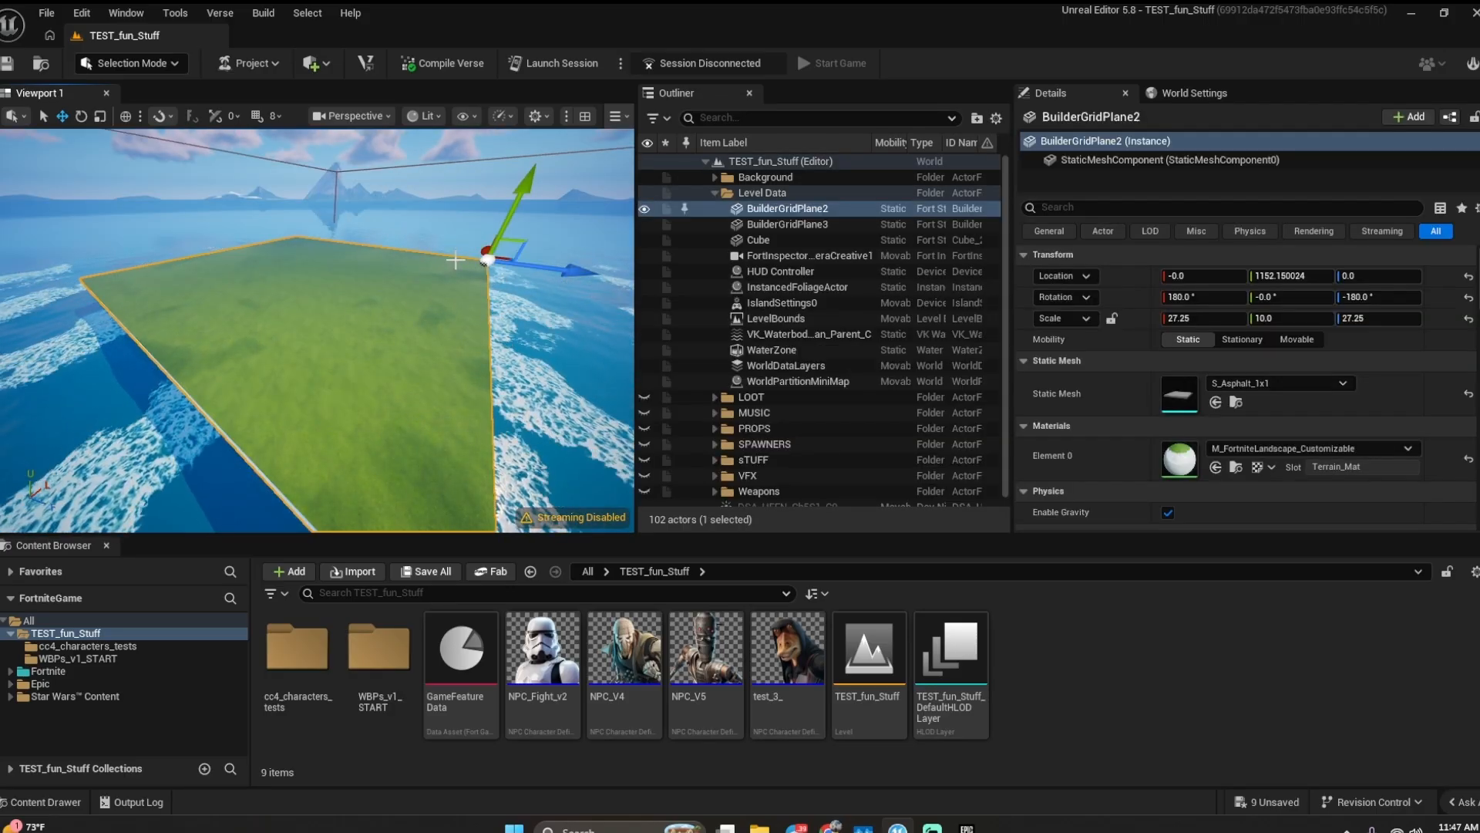
- Focus on BuilderGridPlane2 in the Level Data folder and view the plane from several angles
drag(455, 256, 423, 316)
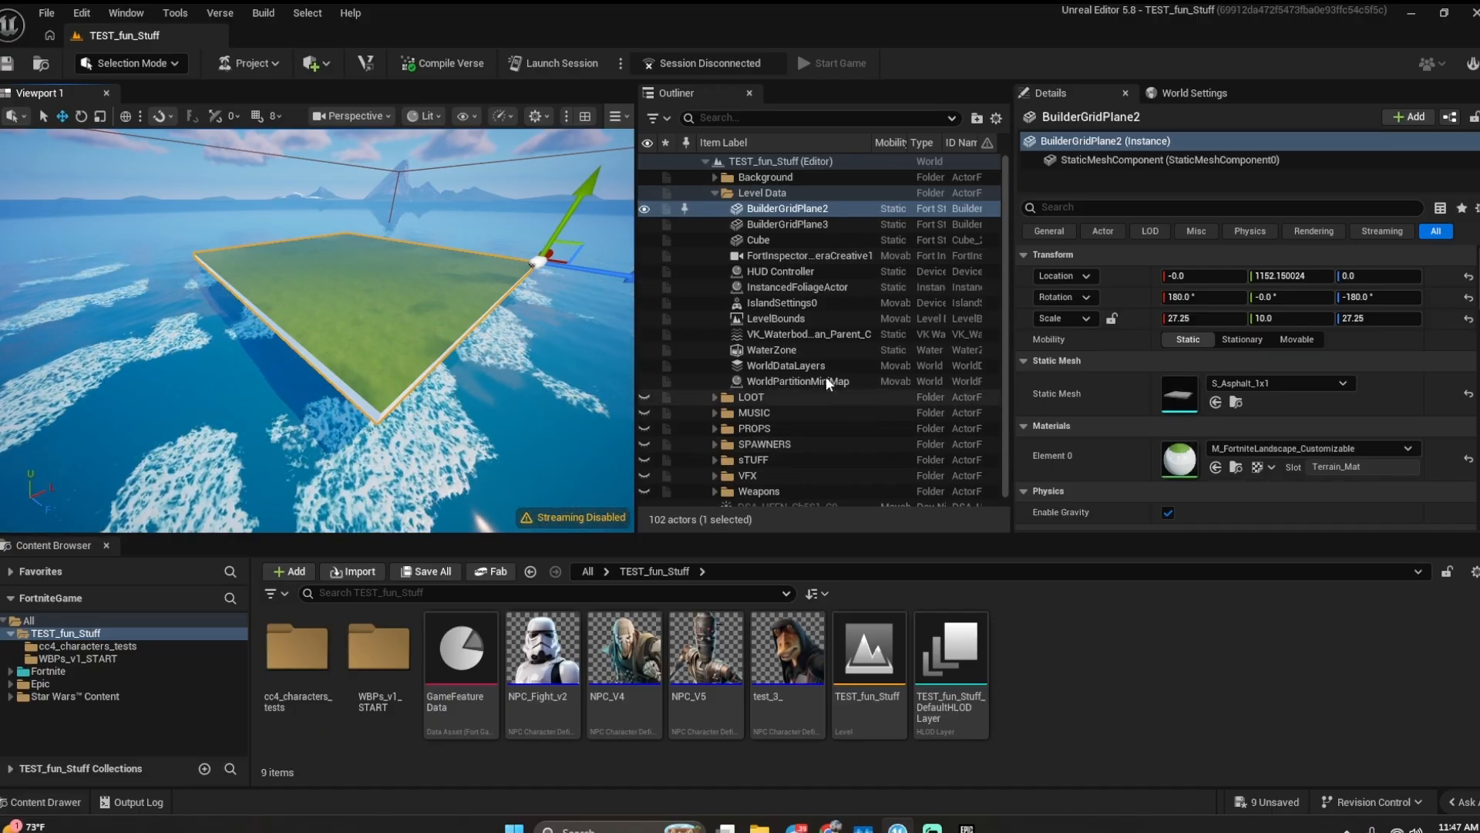
double_click(787, 208)
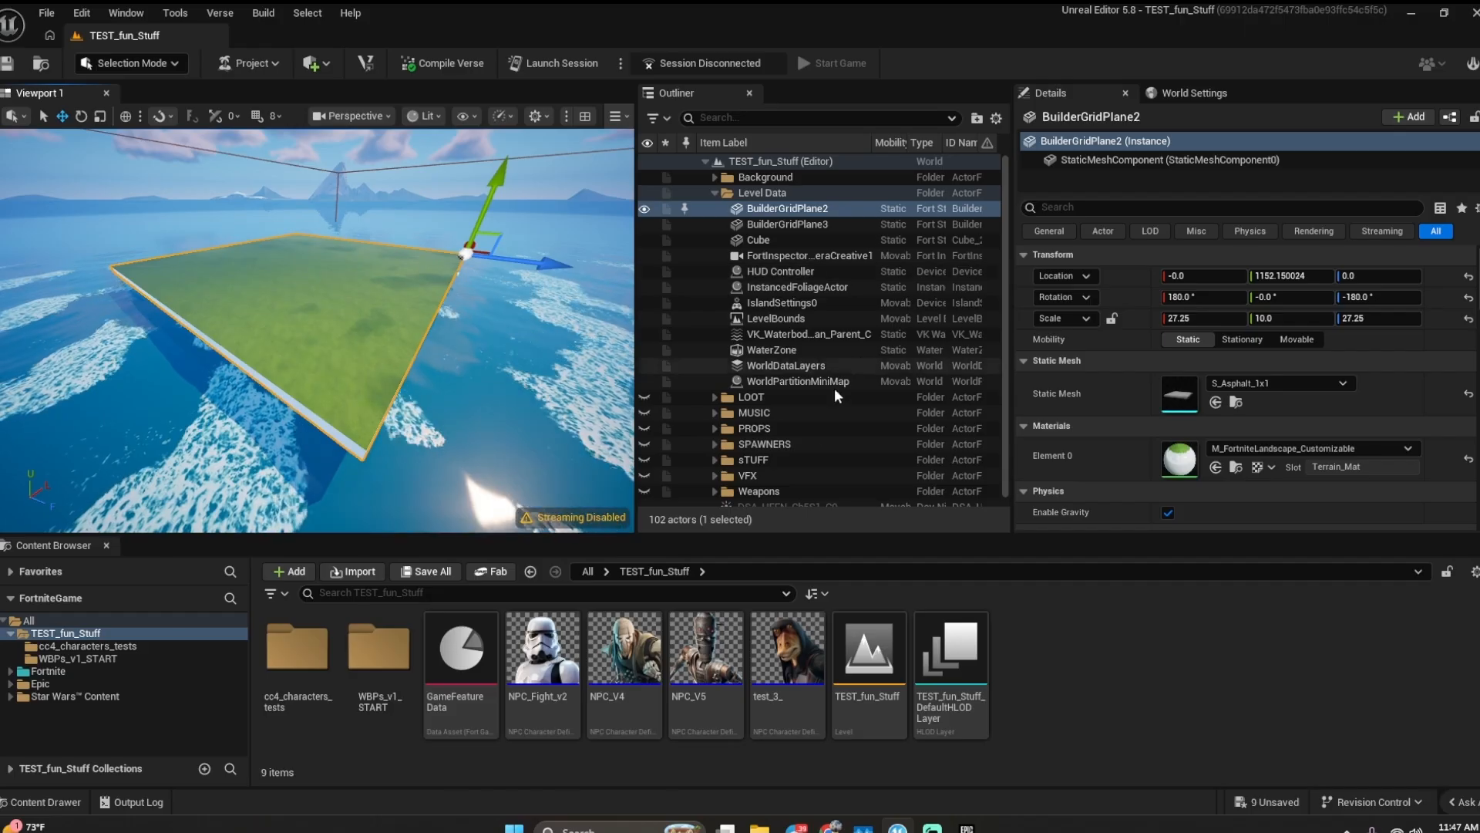
click(759, 192)
right_drag(401, 317, 383, 336)
click(326, 300)
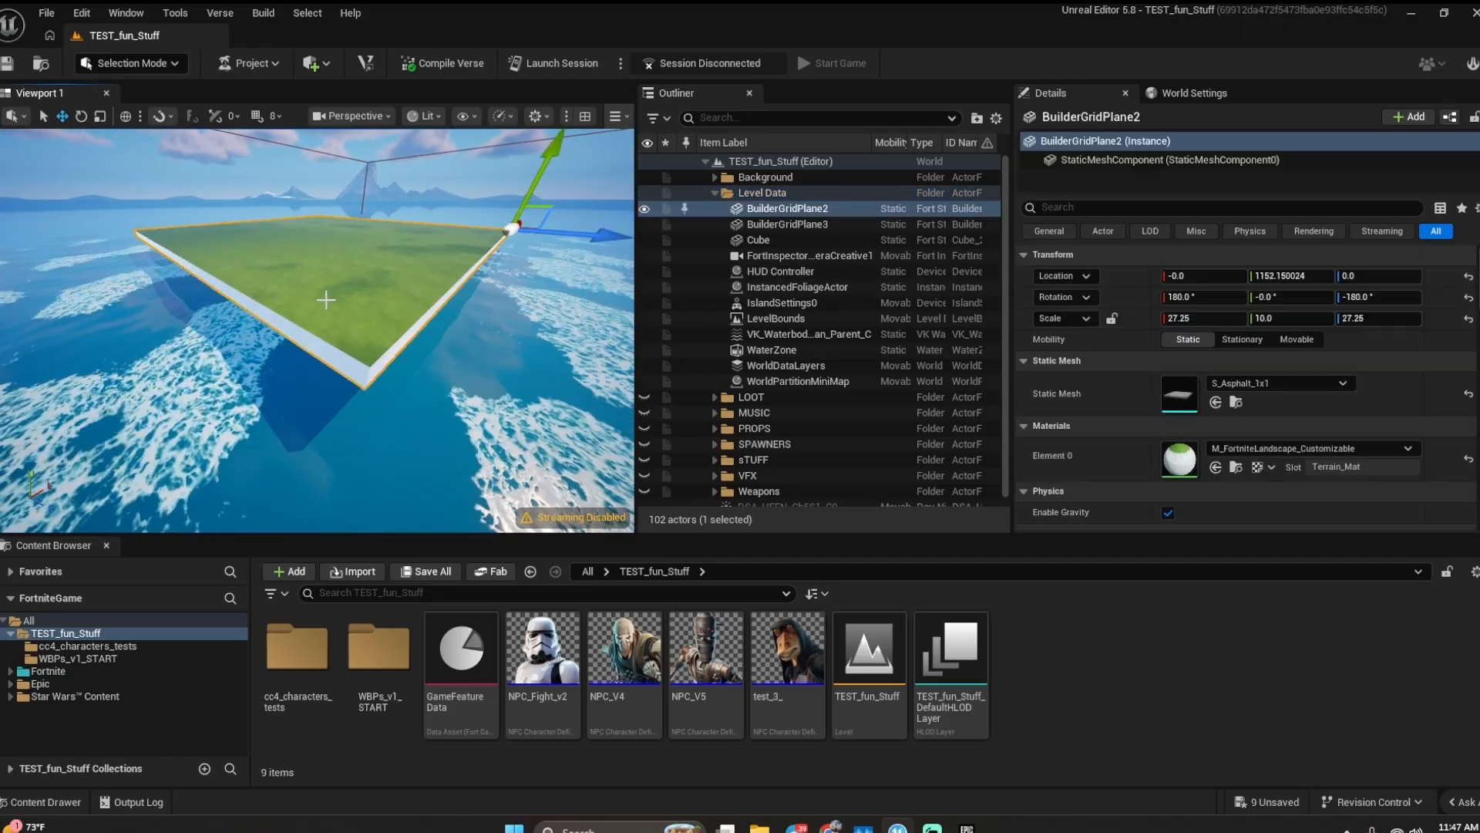
- Browse the available materials for BuilderGridPlane2, try M_Planet on it, and undo that material replacement
click(1407, 449)
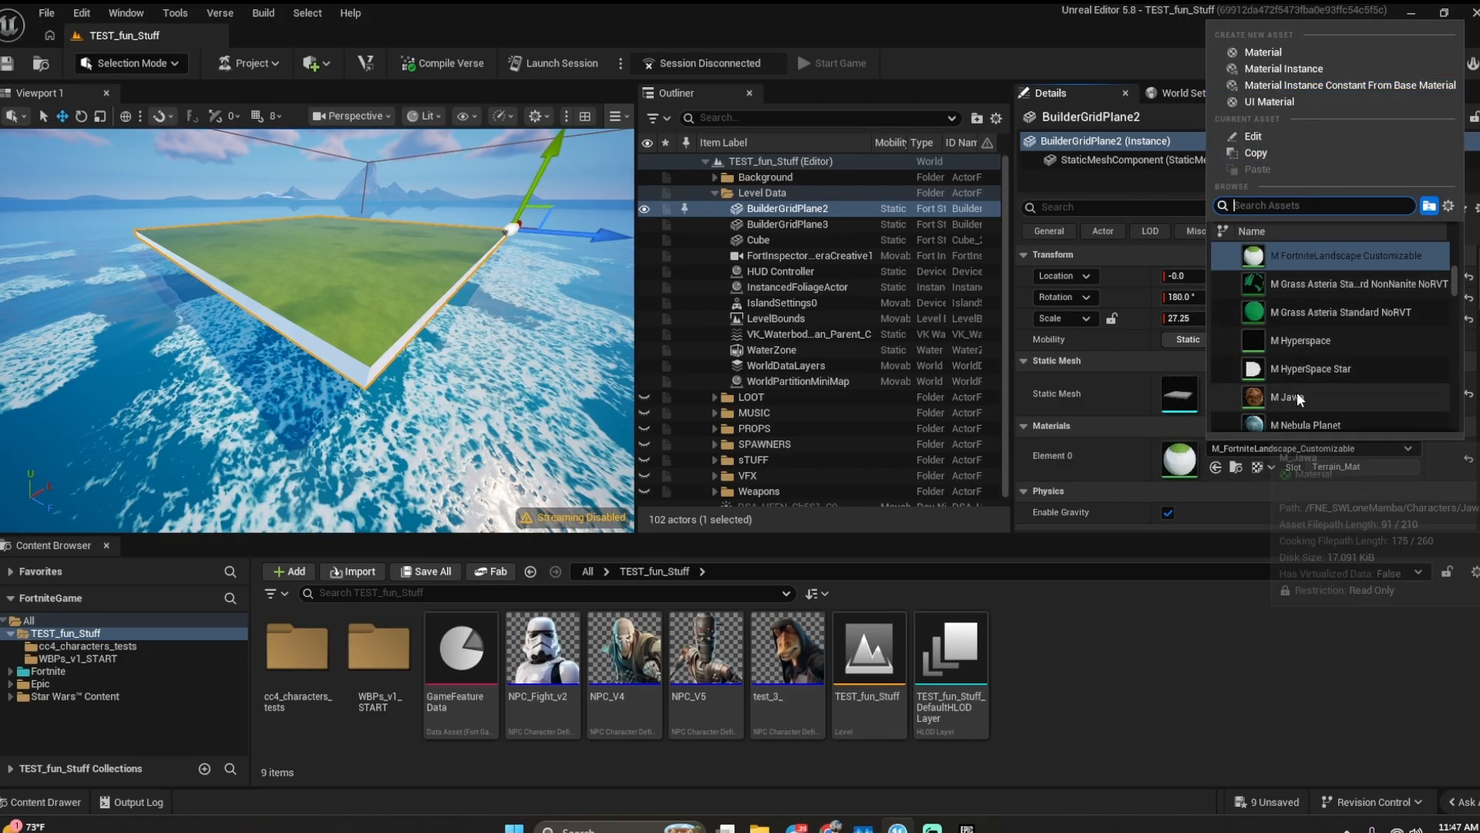
scroll(1297, 398, down, 2)
scroll(1297, 398, down, 8)
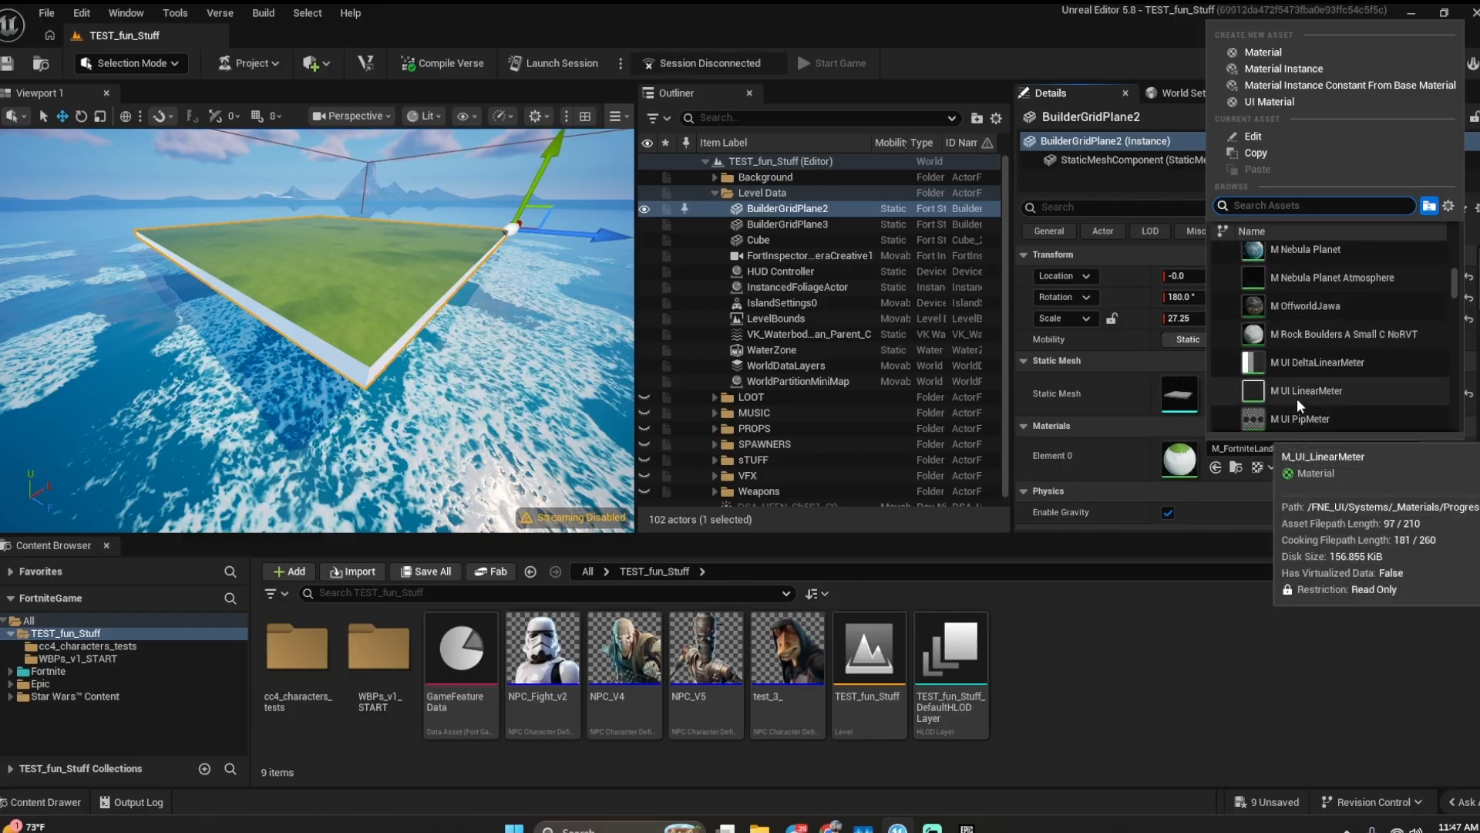
scroll(1297, 398, down, 4)
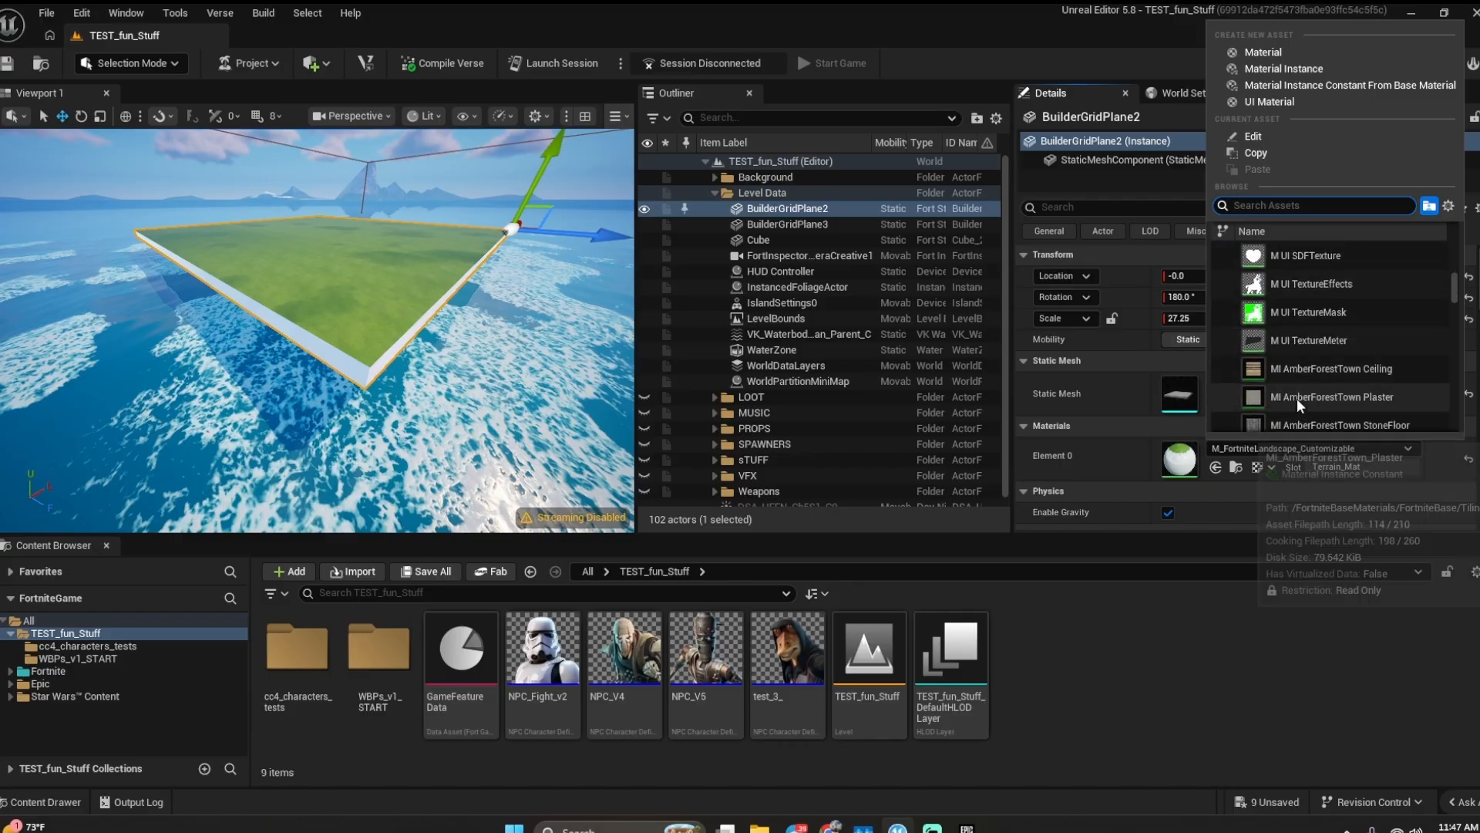
scroll(1298, 396, up, 5)
scroll(1298, 396, up, 12)
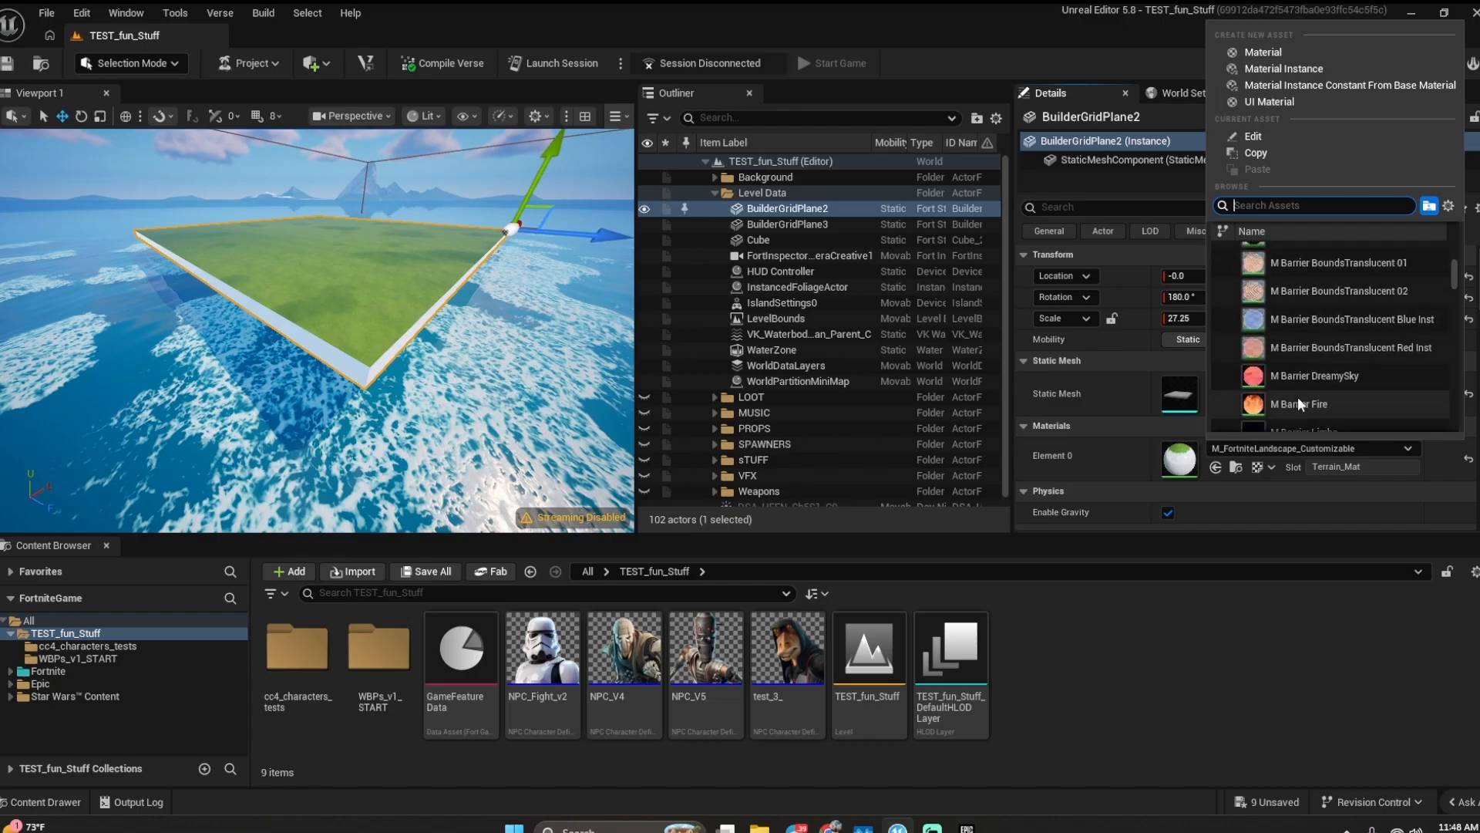
scroll(1264, 254, up, 4)
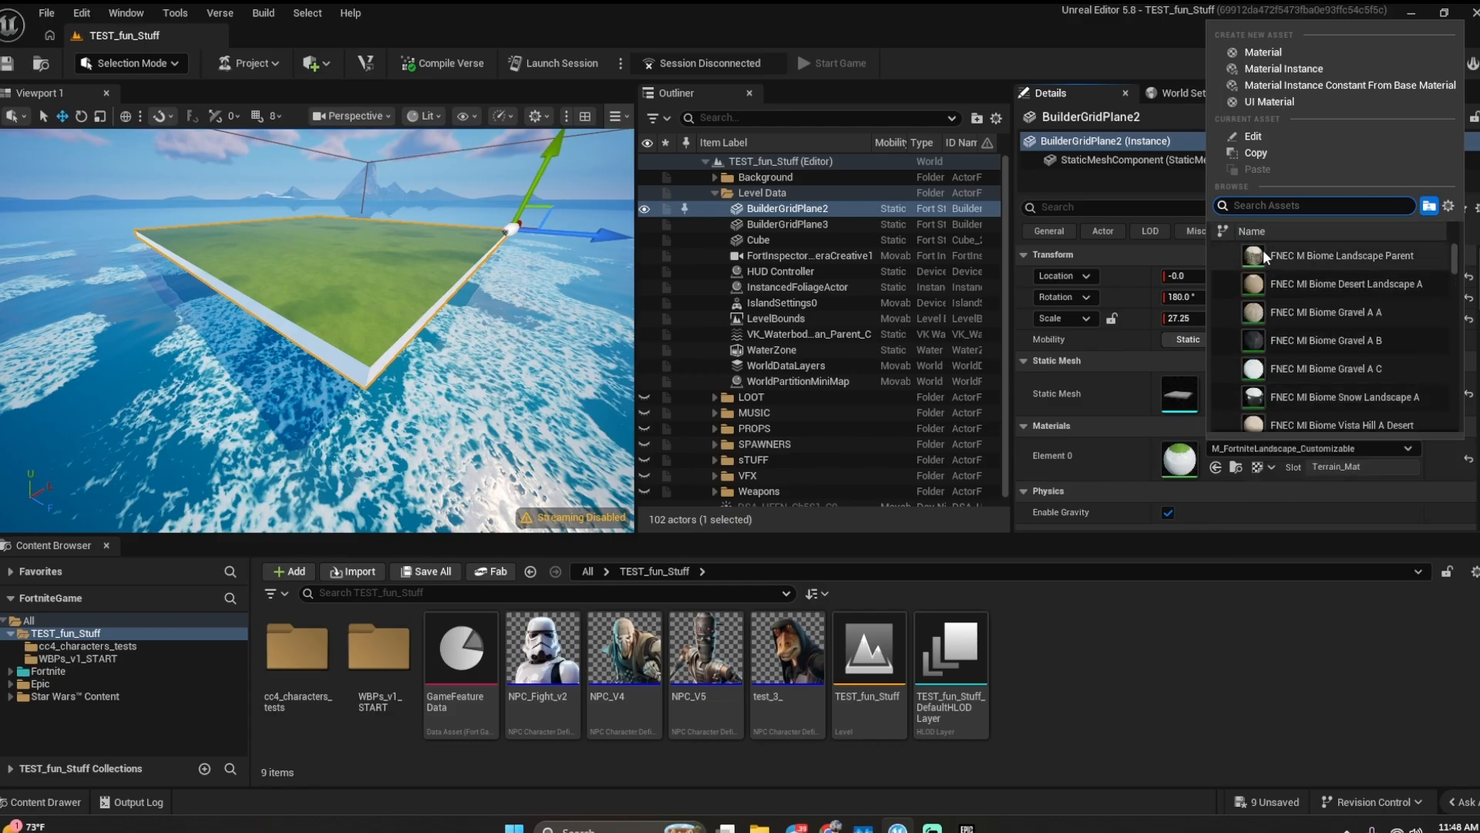
scroll(1335, 364, down, 5)
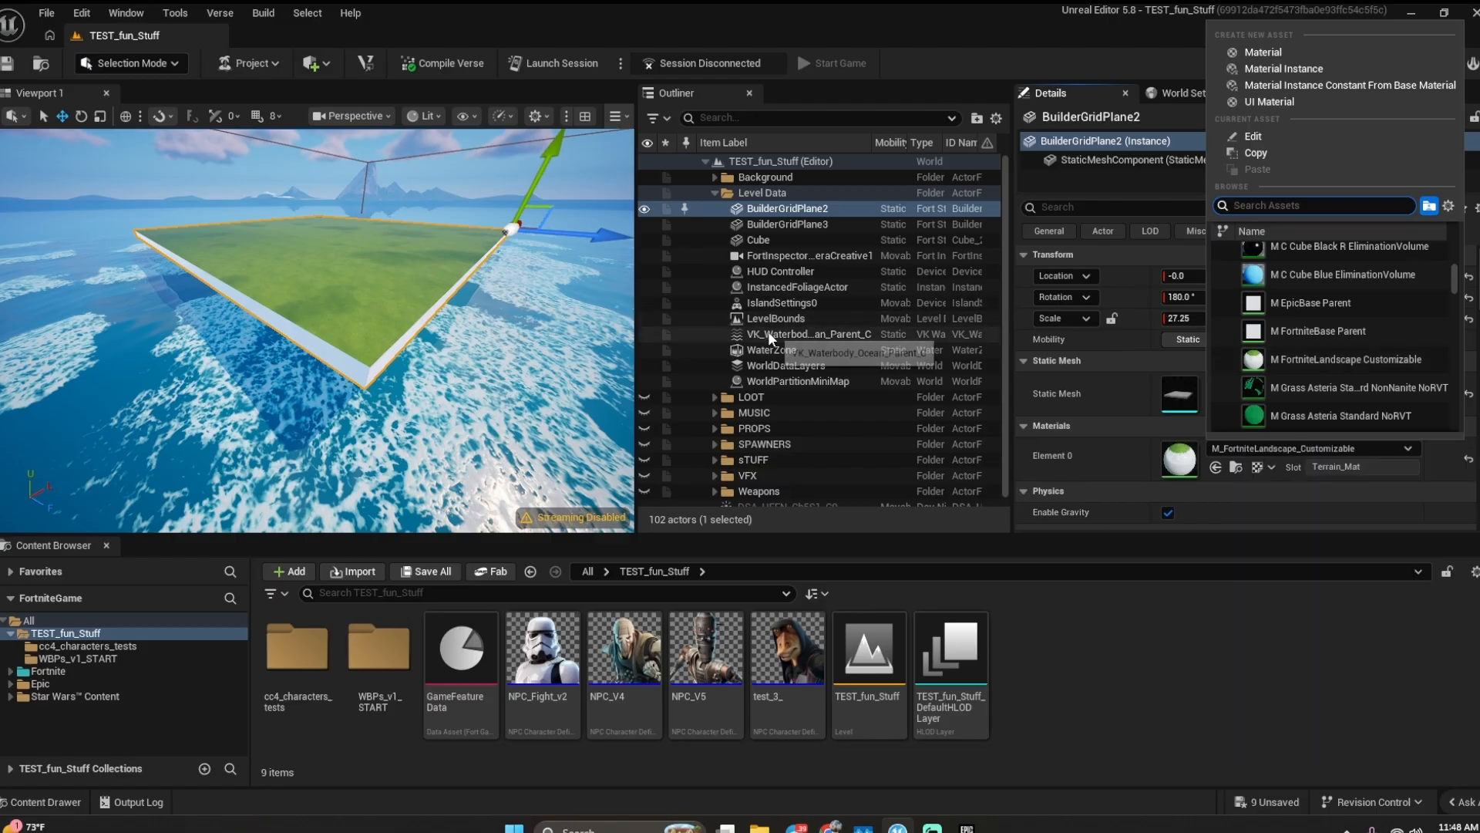
scroll(1354, 362, down, 3)
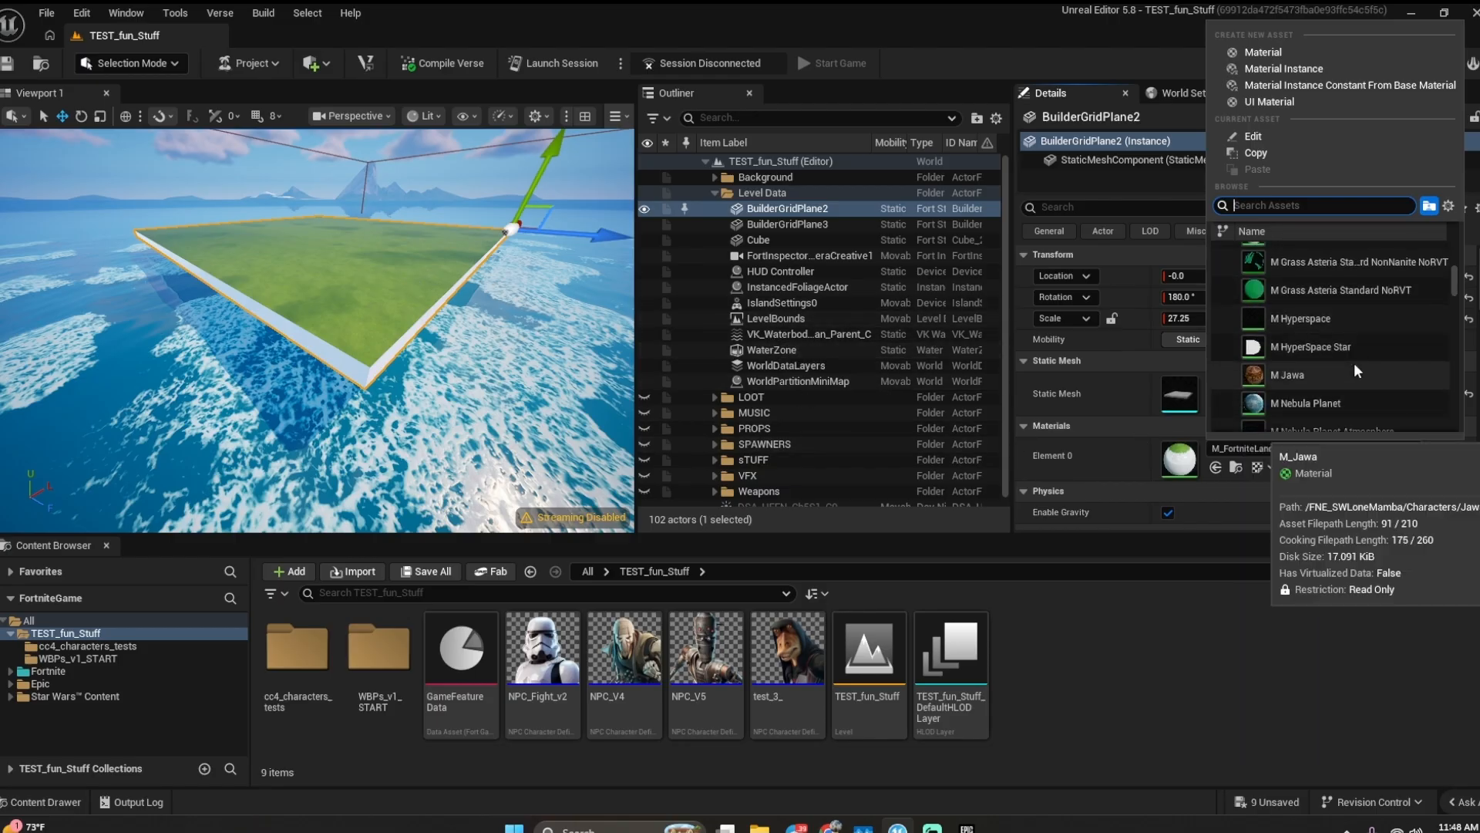
click(1334, 409)
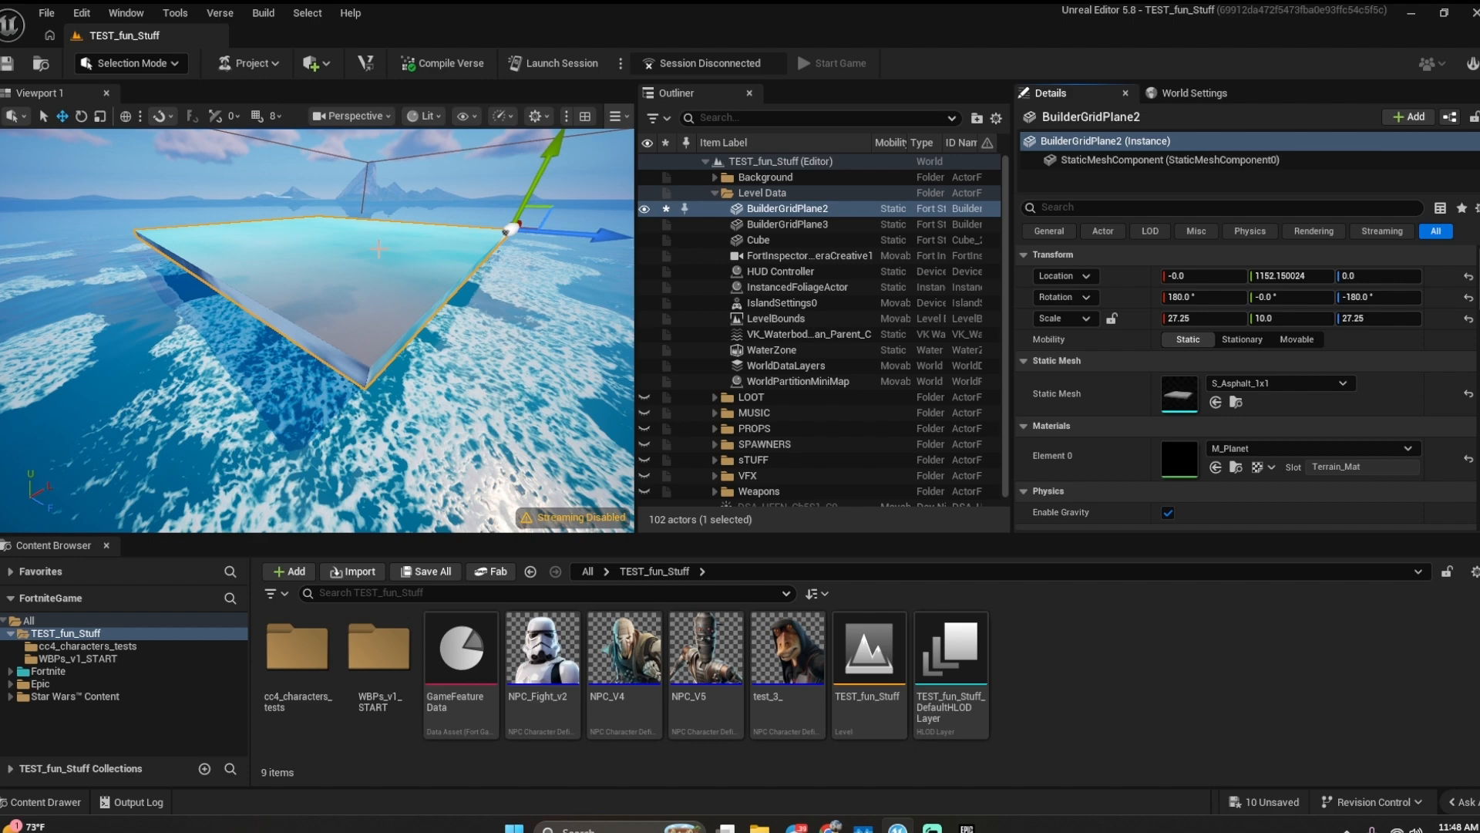
right_drag(379, 248, 343, 249)
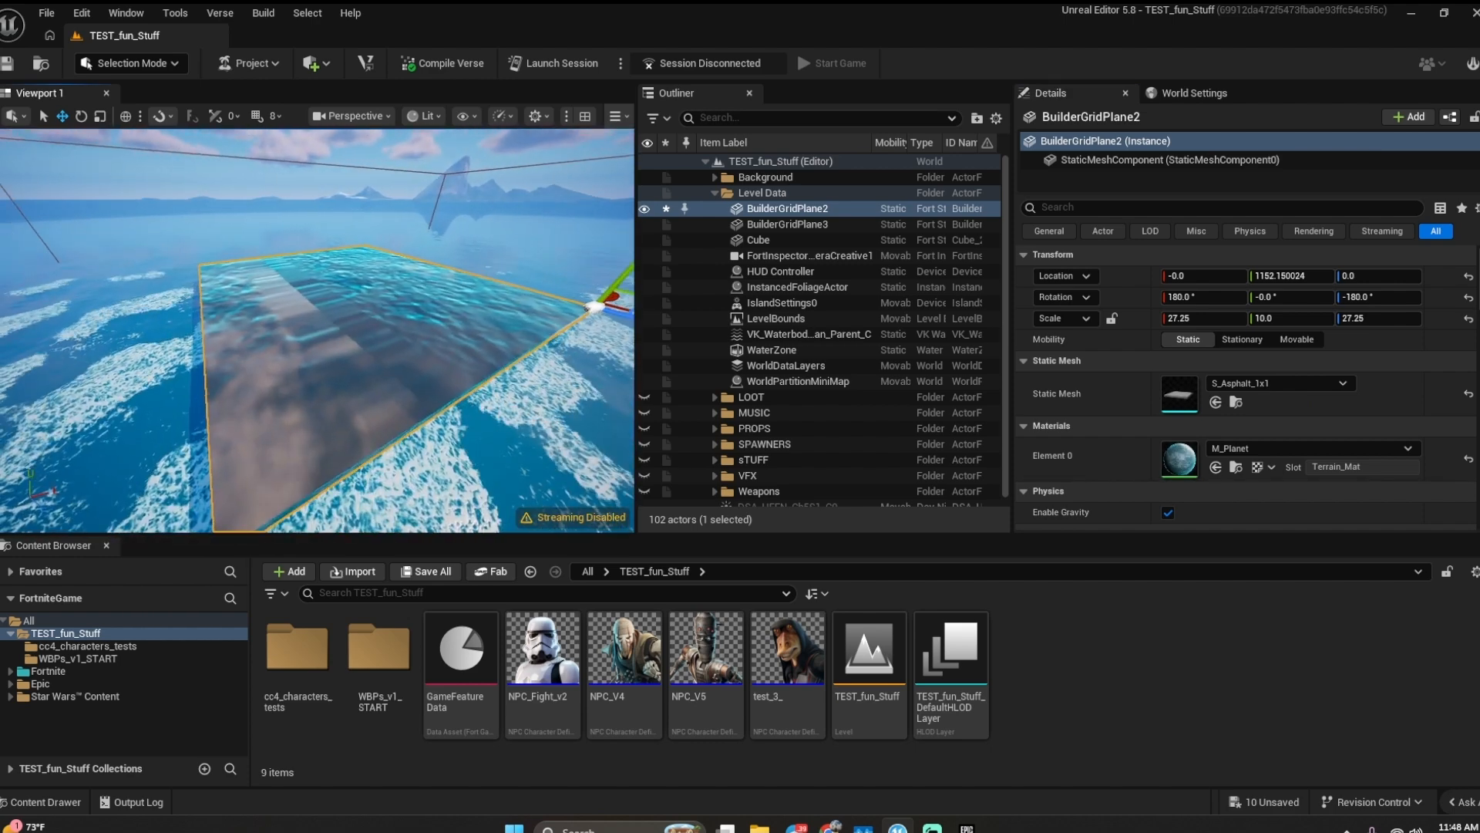
key(ctrl+z)
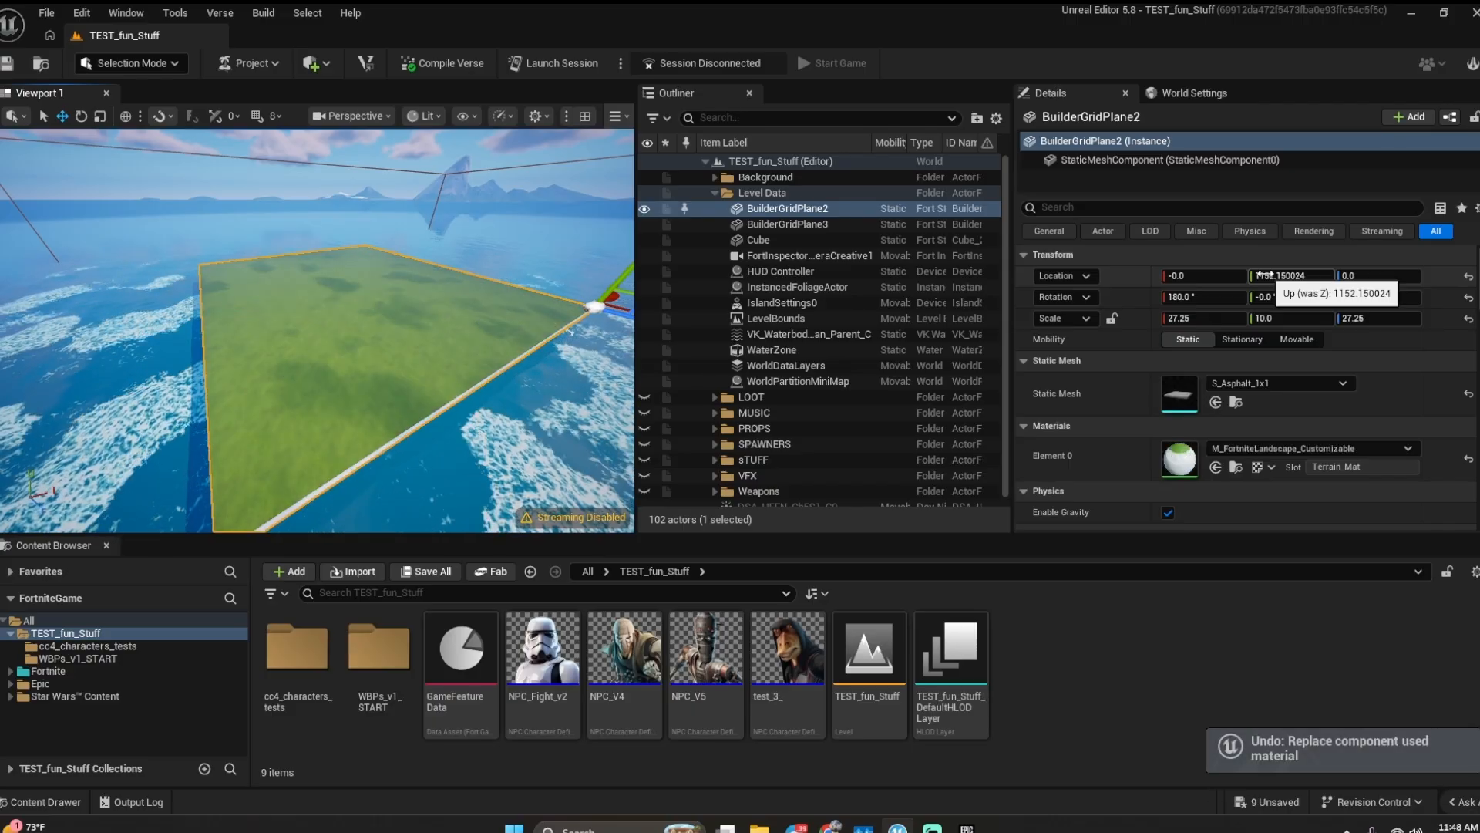
- Try the M Grass Asteria Standard NoRVT material on BuilderGridPlane2 and view the surface
click(1335, 453)
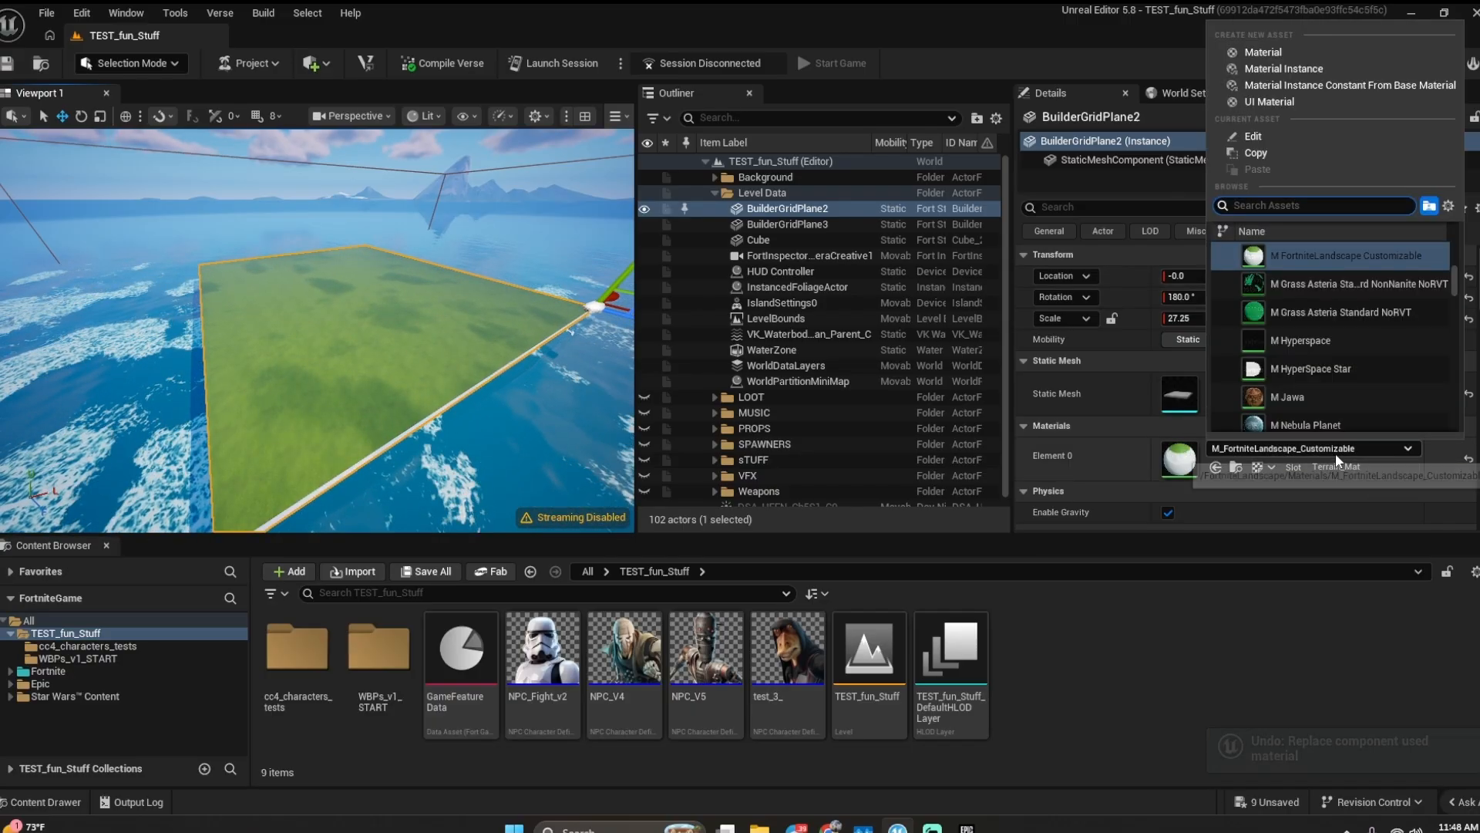
click(1371, 309)
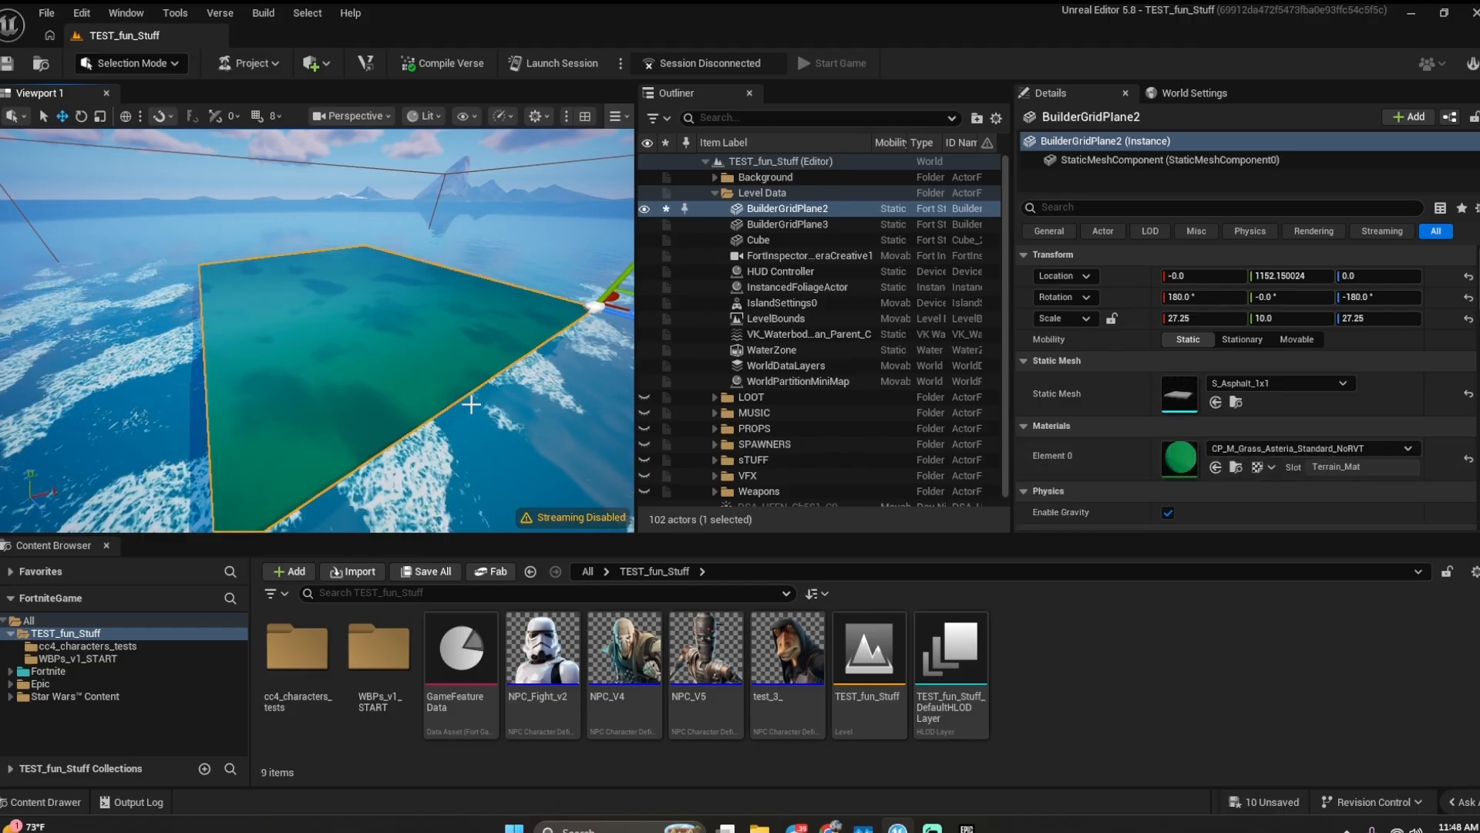
mouse_move(384, 420)
right_down()
mouse_move(424, 447)
mouse_move(393, 409)
mouse_move(362, 419)
right_up()
right_drag(363, 420, 386, 439)
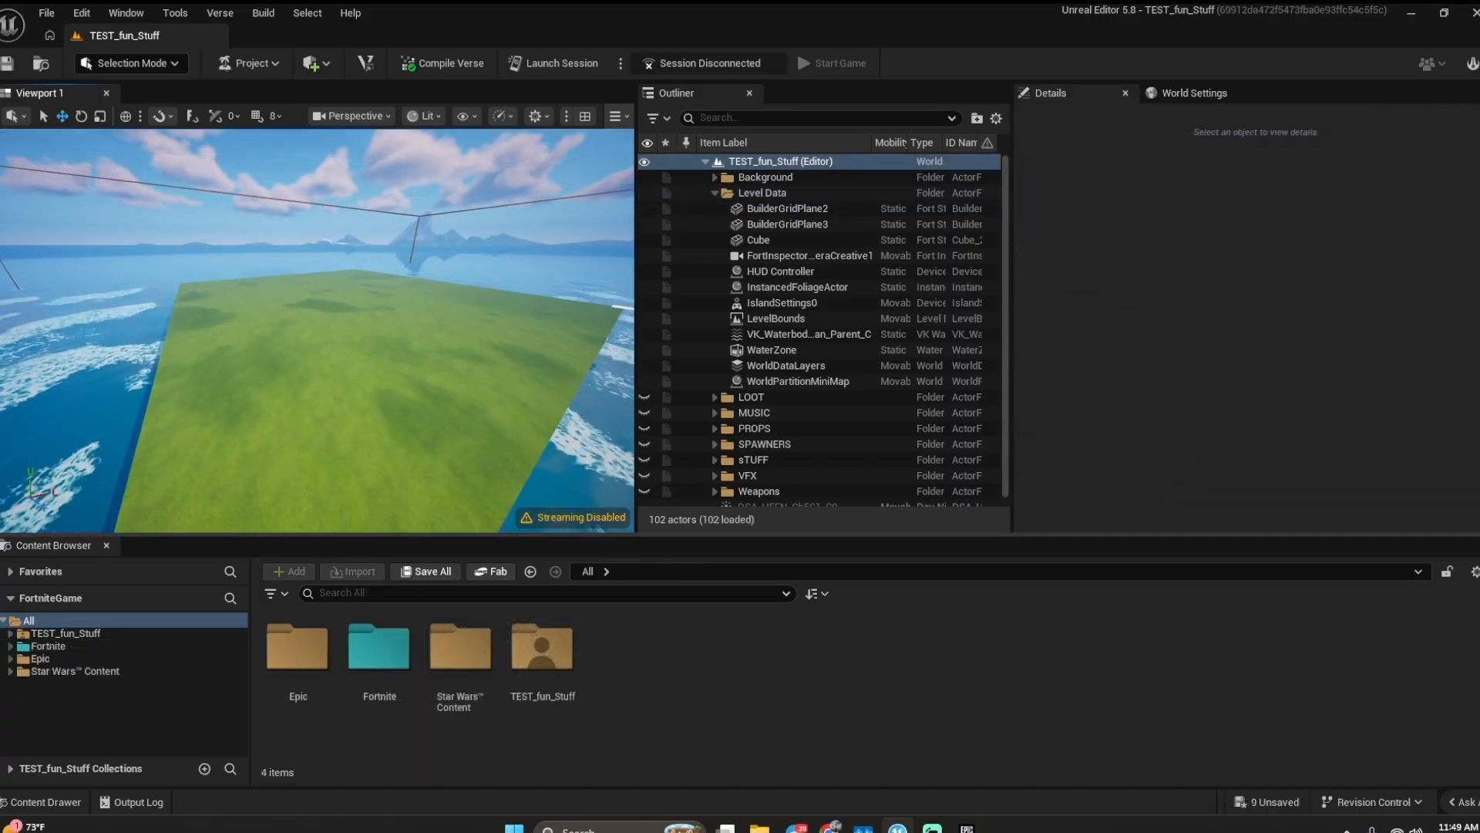
- Select the island's ground plane and look through the replacement materials offered for Element 0
mouse_move(386, 440)
right_down()
mouse_move(417, 428)
mouse_move(393, 441)
right_up()
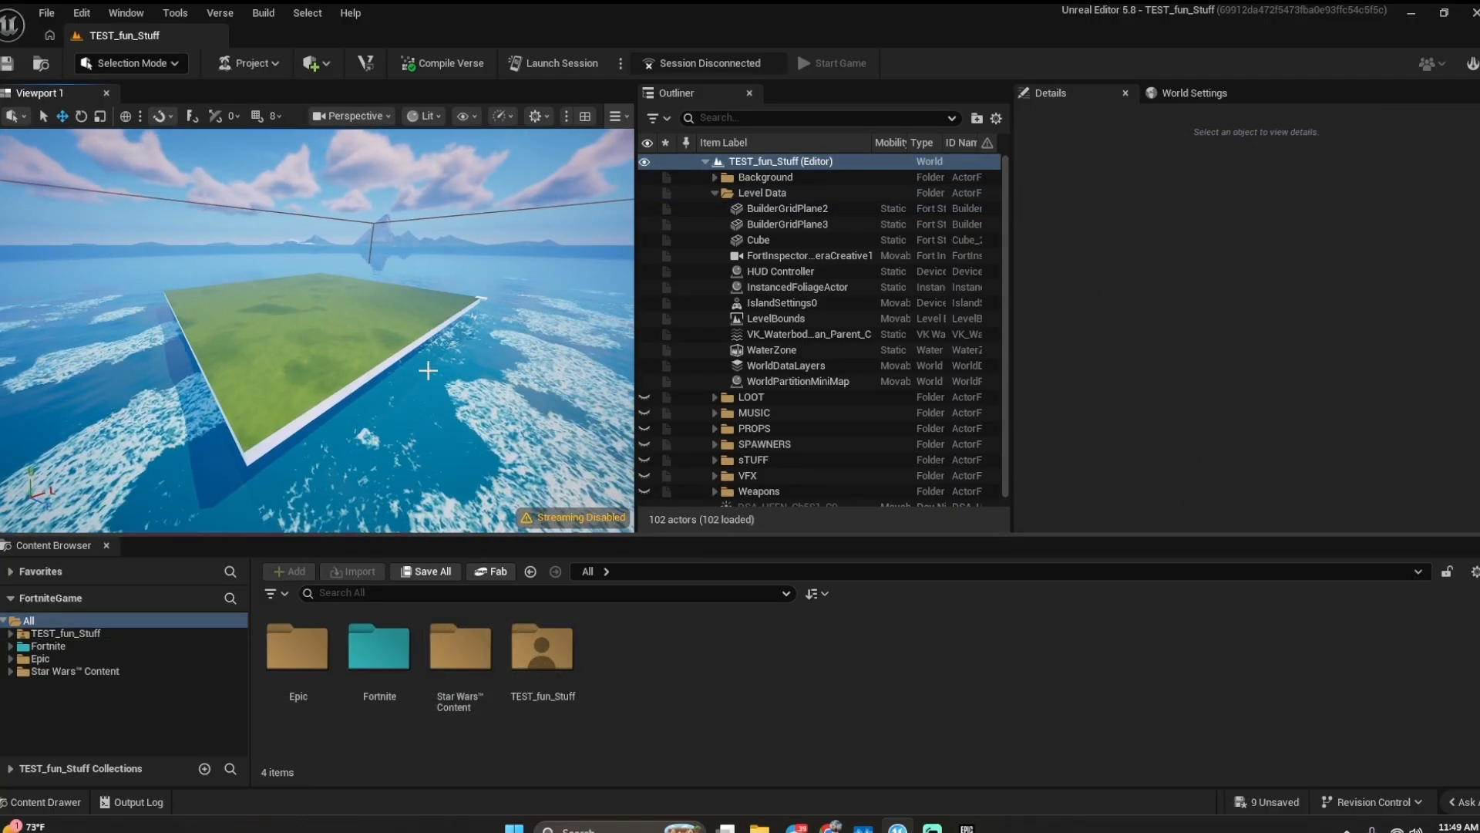
click(299, 337)
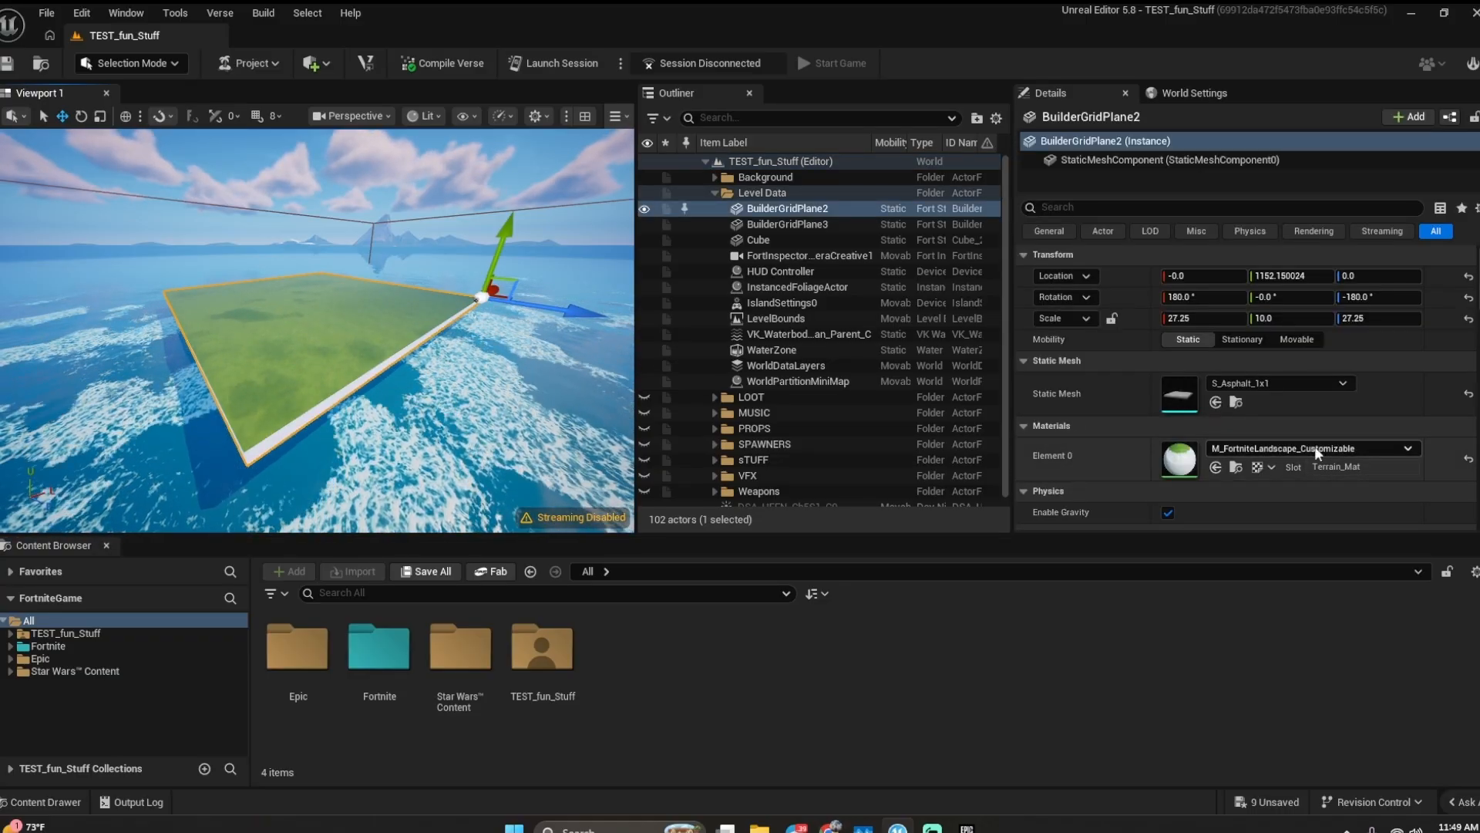
click(1404, 451)
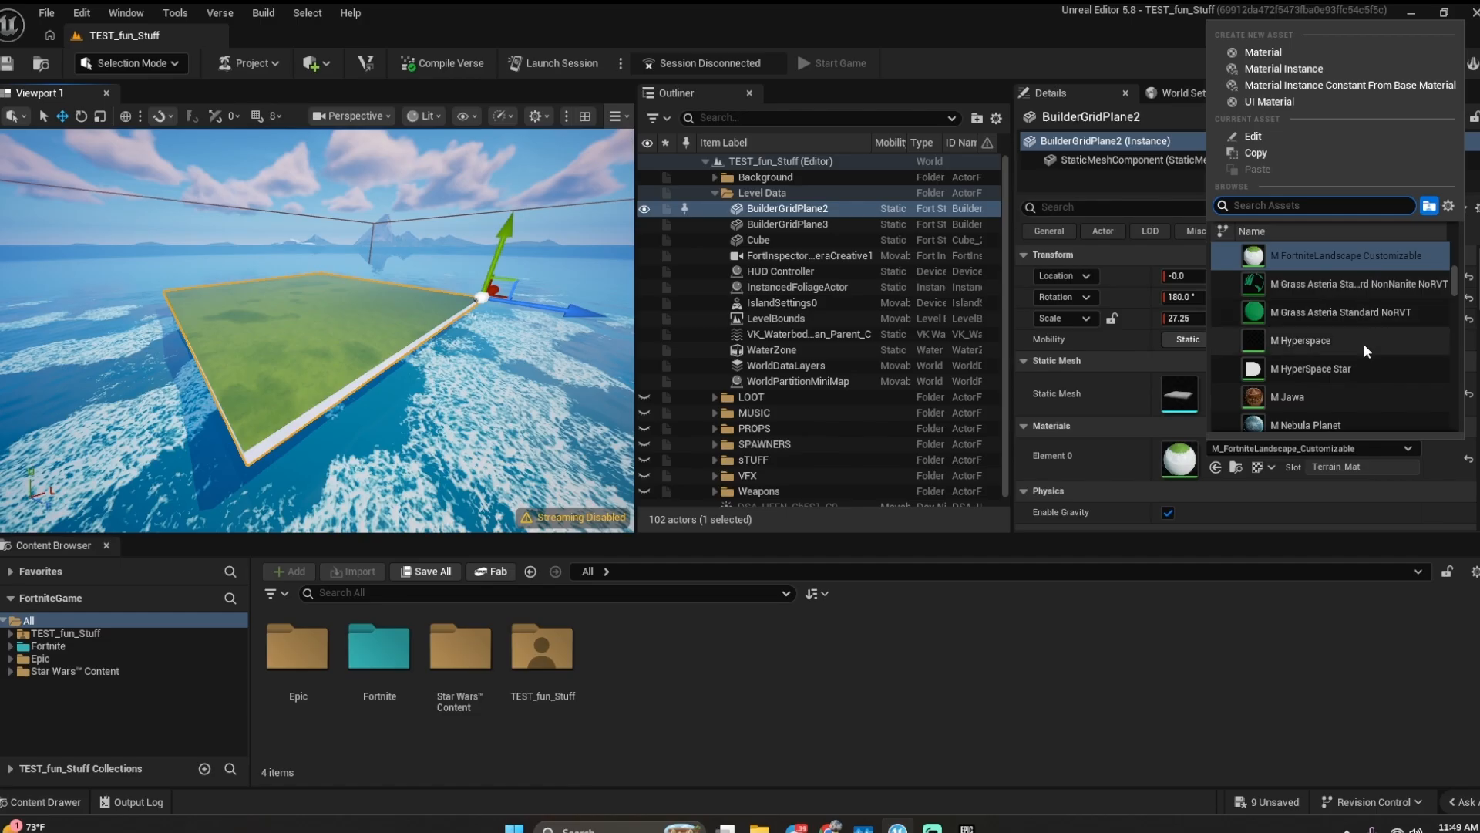
scroll(1360, 381, down, 10)
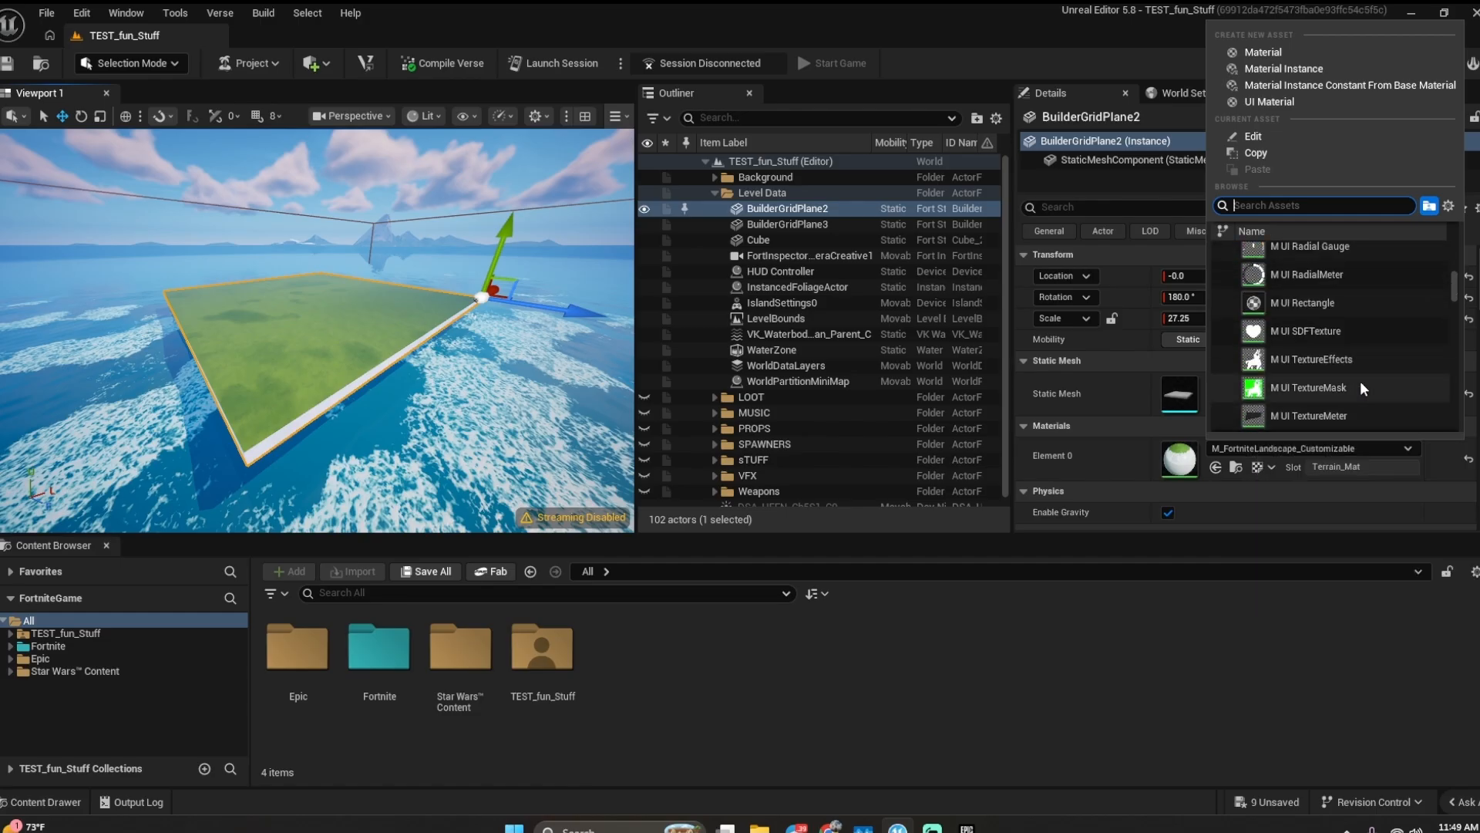
scroll(1360, 381, up, 1)
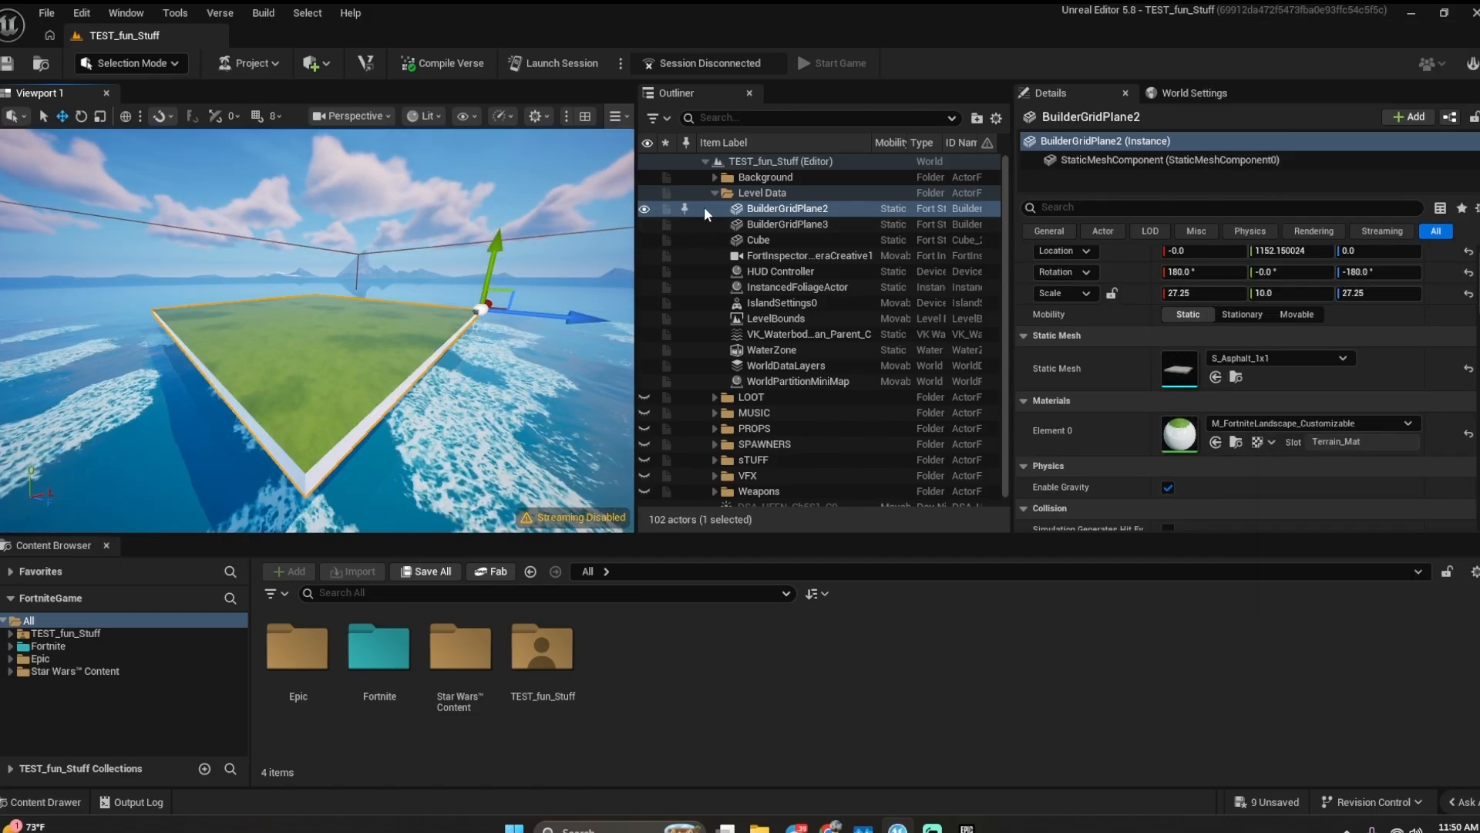
- Examine the physics, collision, lighting, rendering and HLOD settings in the details of BuilderGridPlane2
click(705, 208)
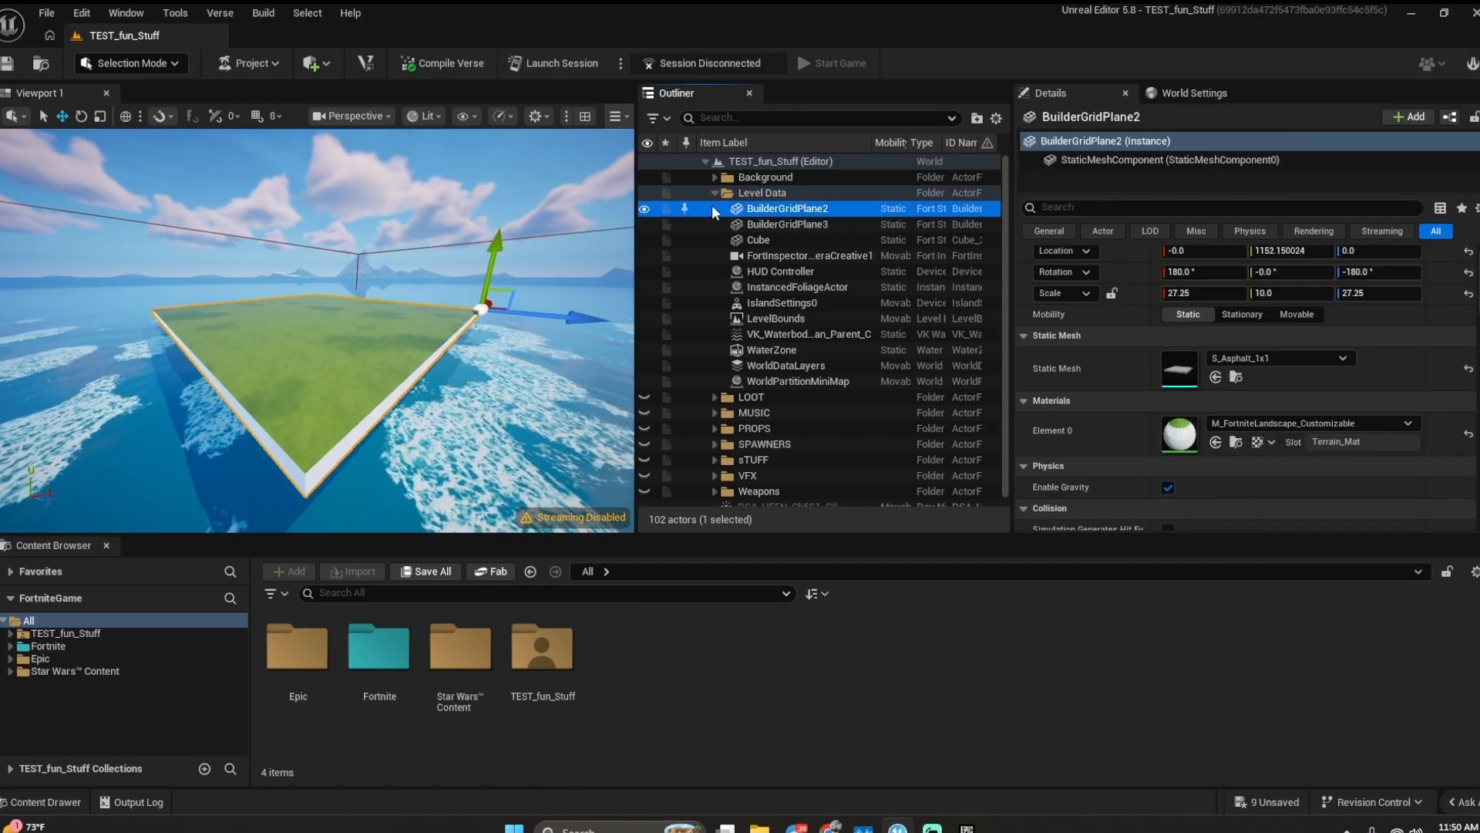
scroll(1278, 452, down, 5)
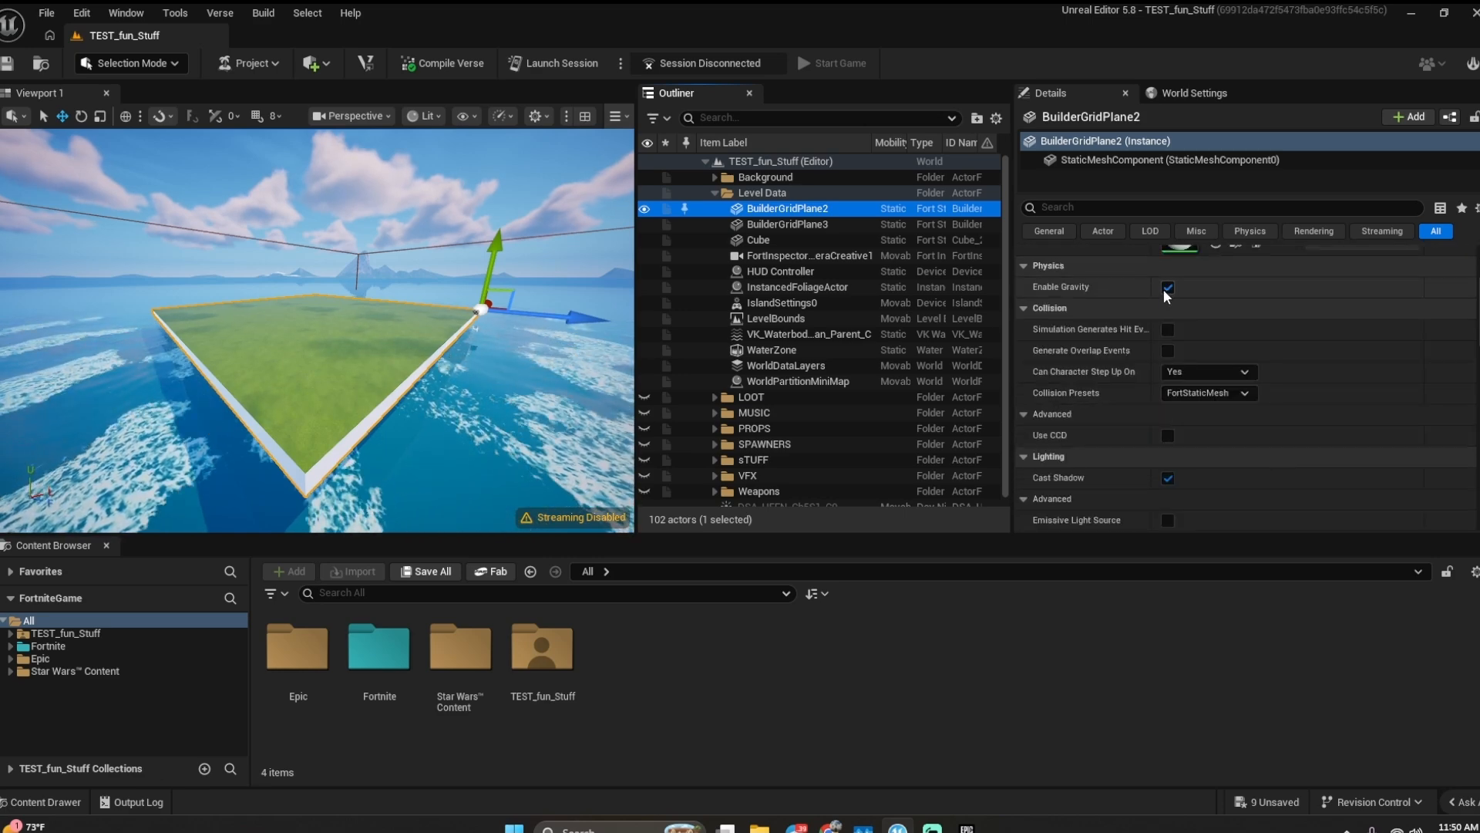
scroll(1133, 347, down, 3)
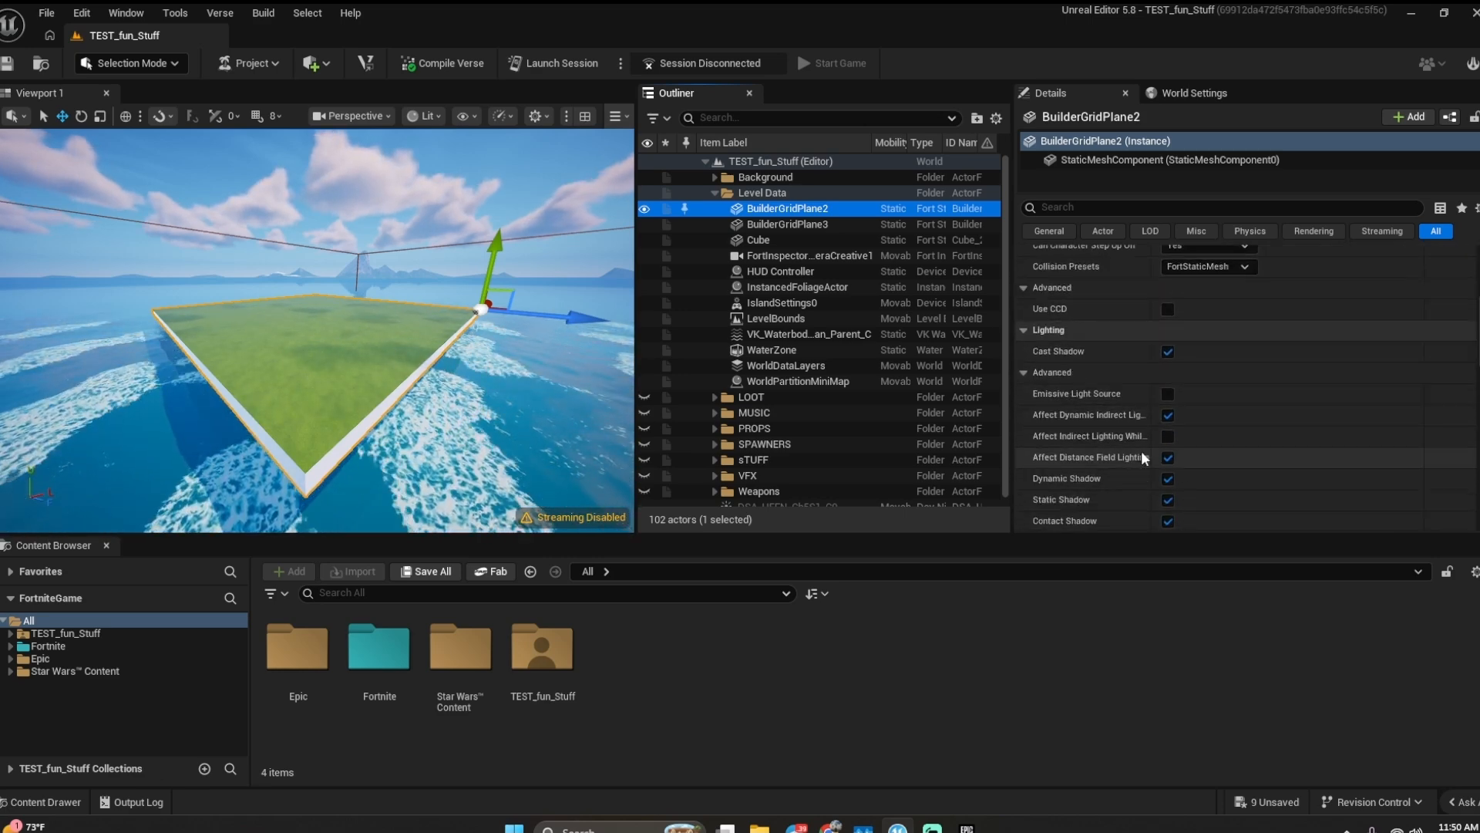
scroll(1135, 441, down, 8)
scroll(1110, 467, down, 8)
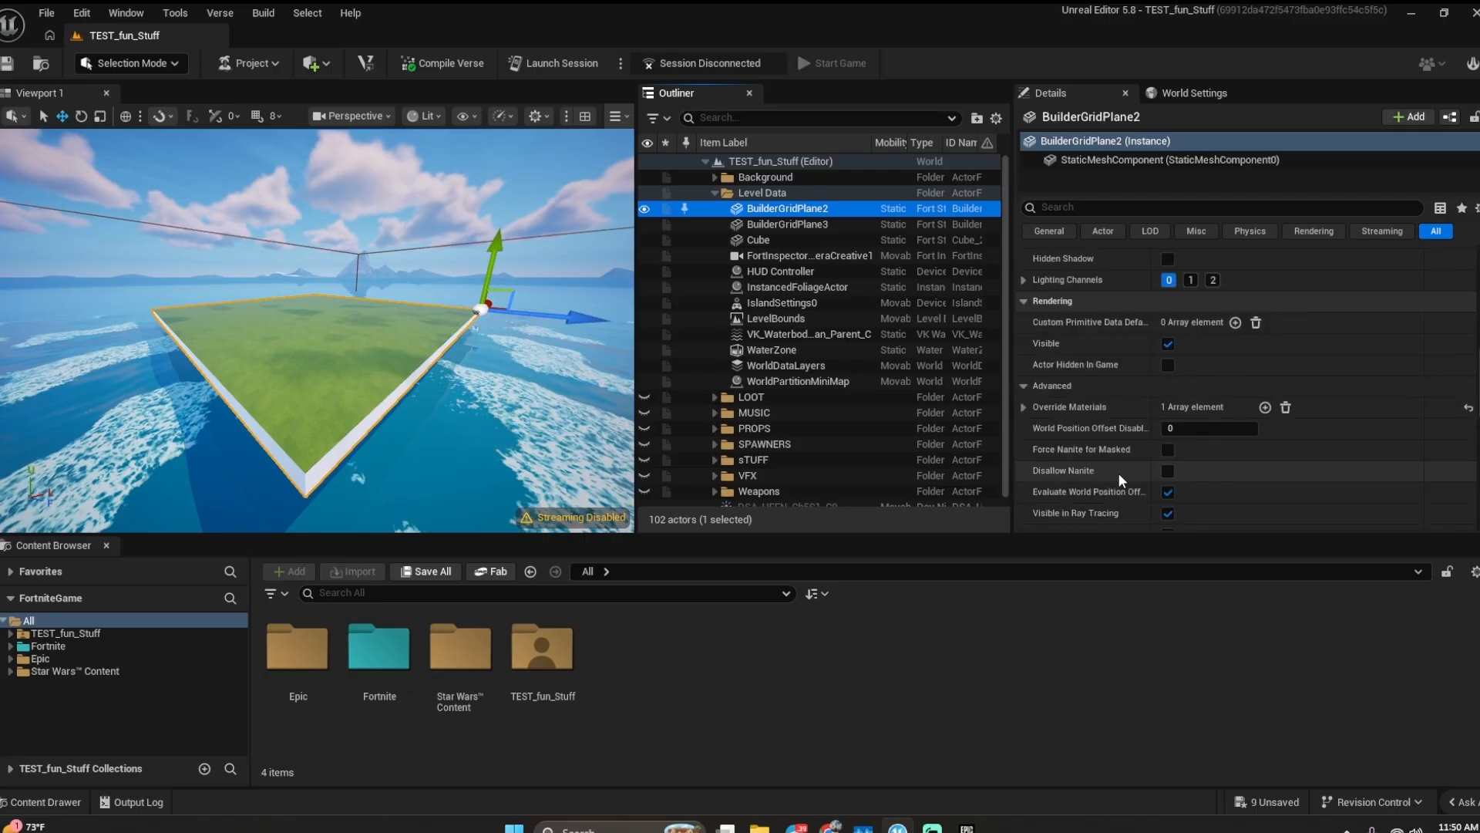
scroll(1117, 462, down, 10)
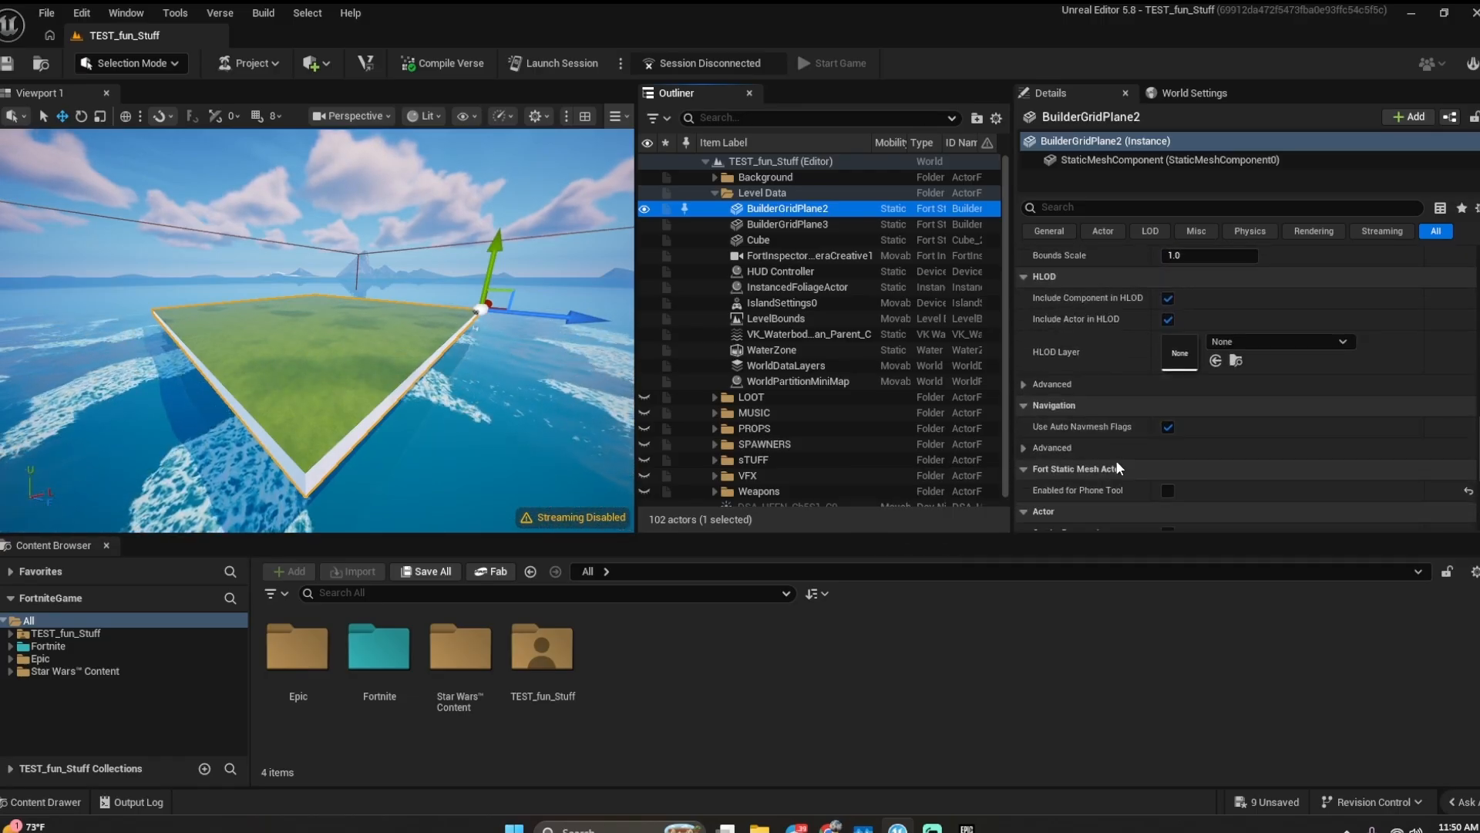
scroll(1118, 463, up, 14)
scroll(1116, 459, up, 15)
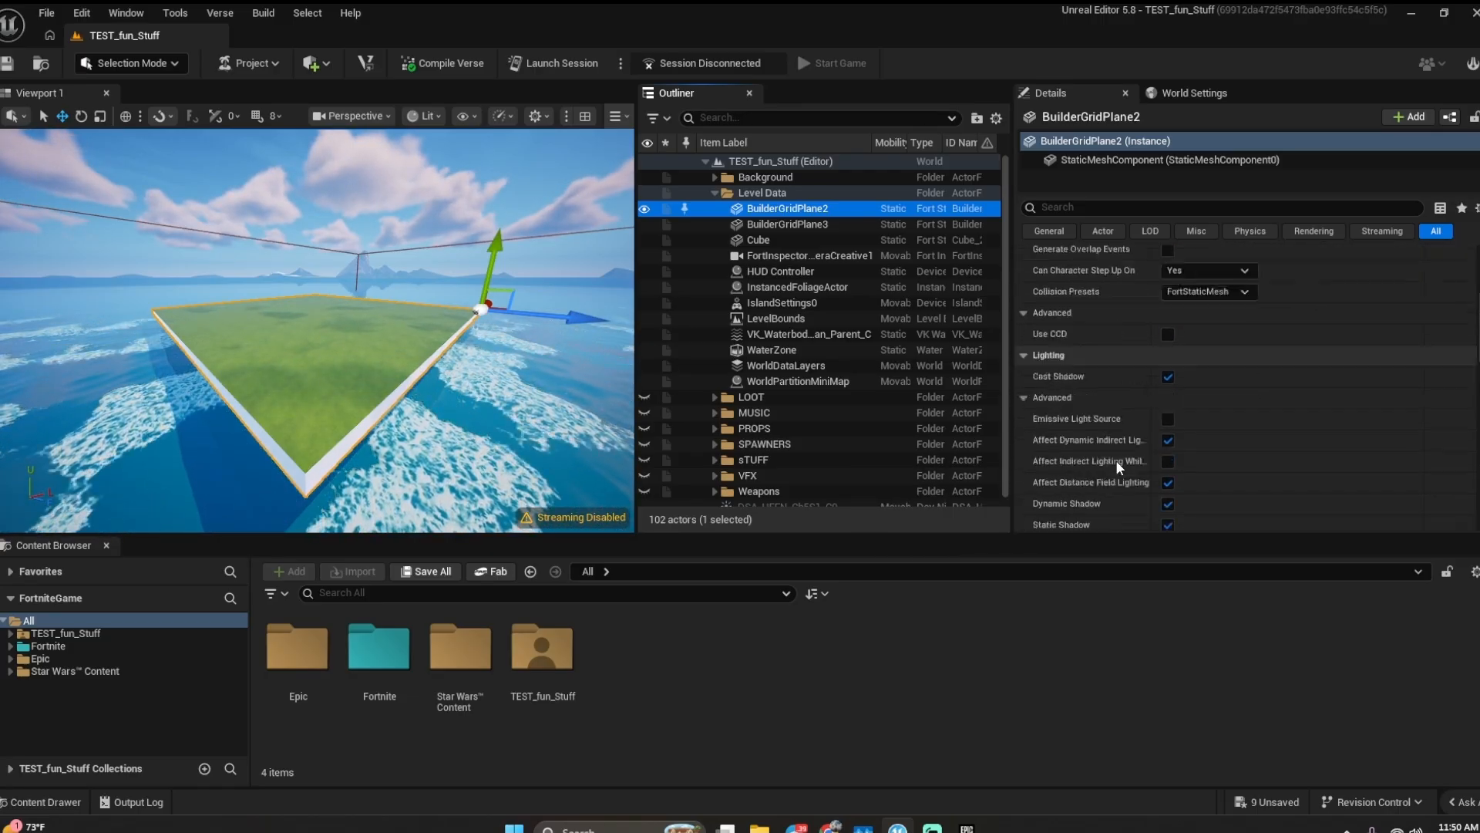
scroll(1117, 459, down, 4)
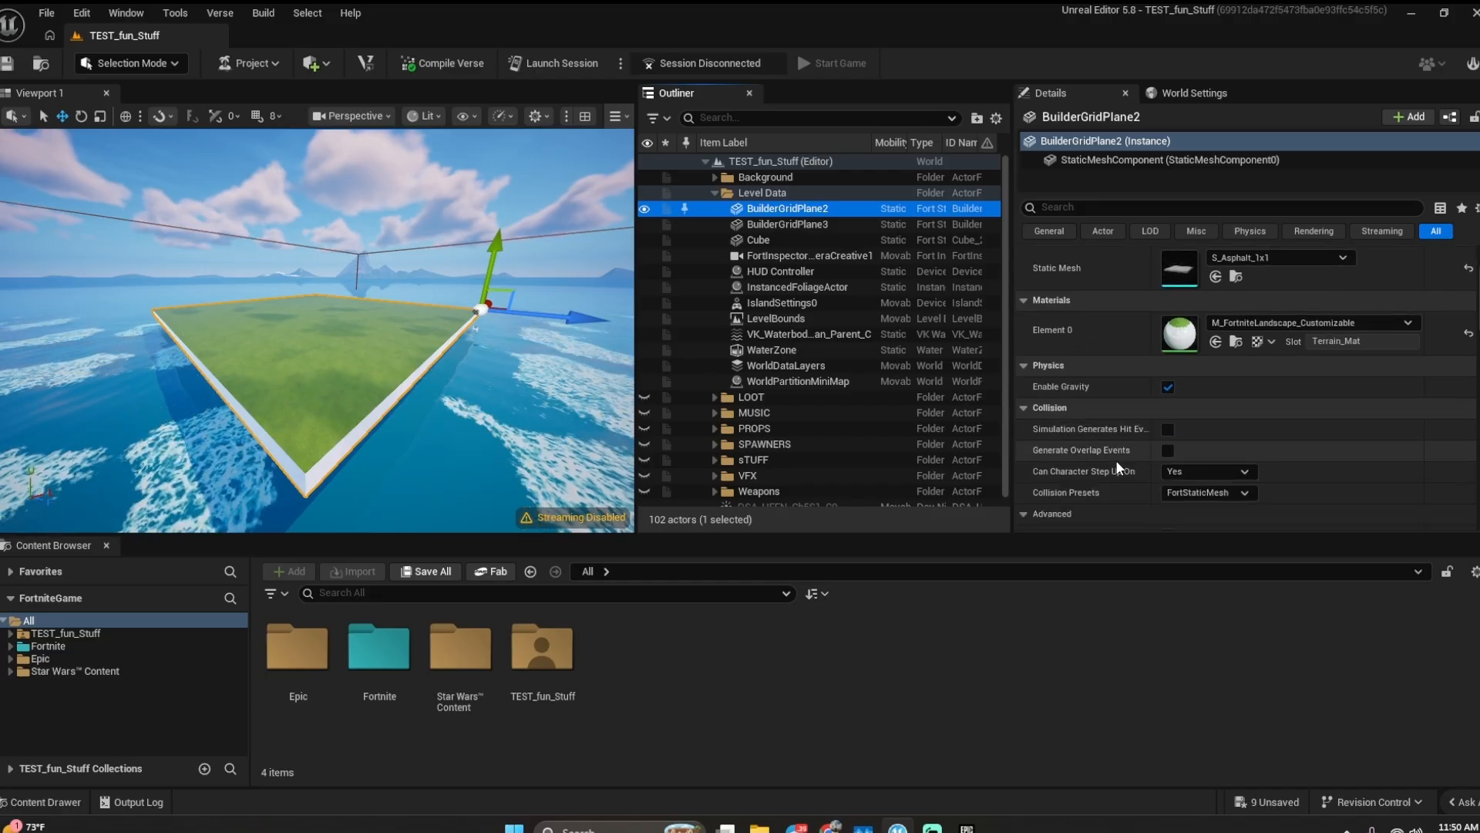
- Have the AI Assistant explain BuilderGridPlane2's Enable Gravity setting, and capture the help tip shown in a new chat
click(1054, 385)
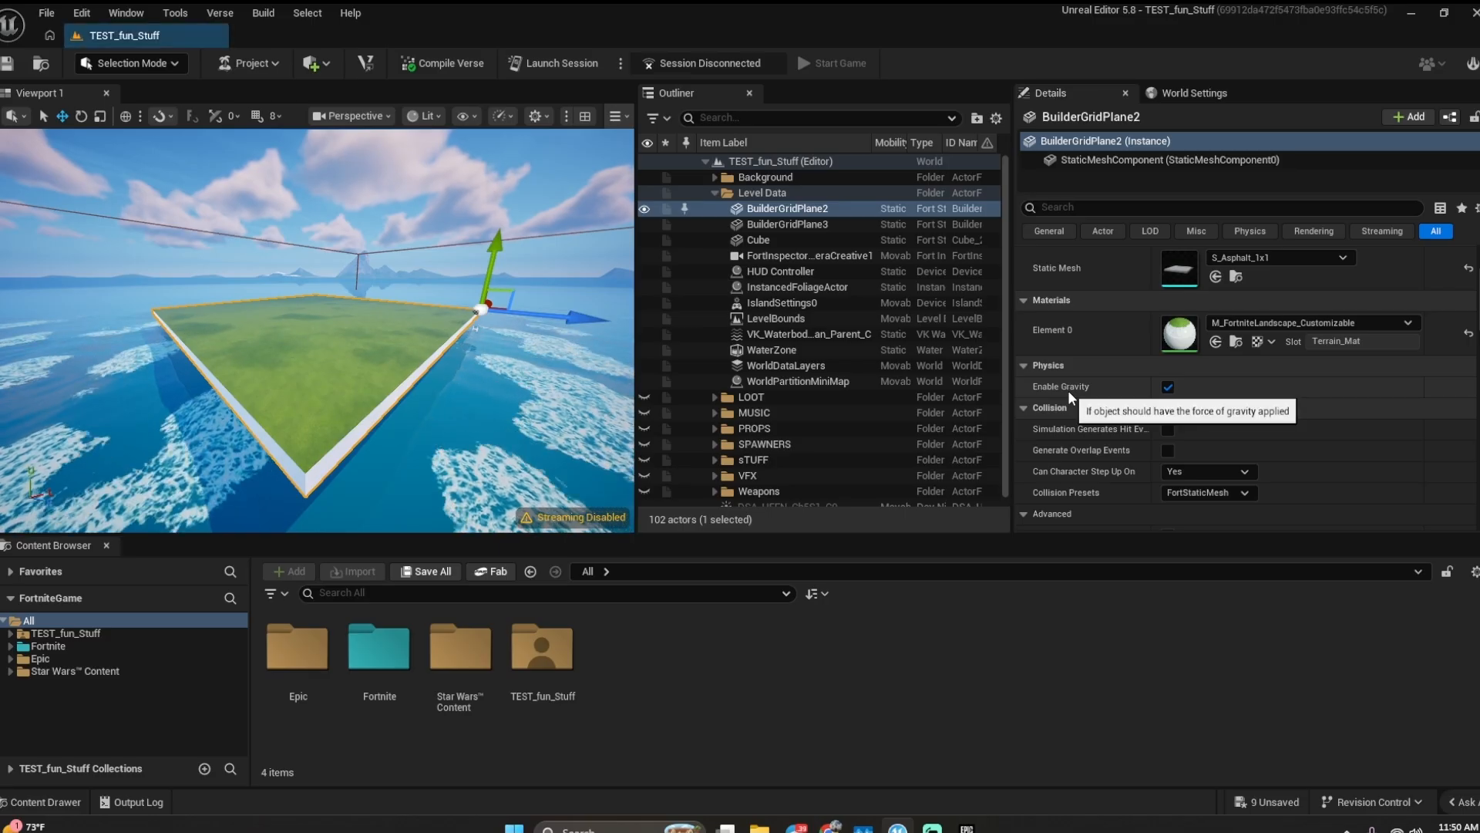
click(1469, 802)
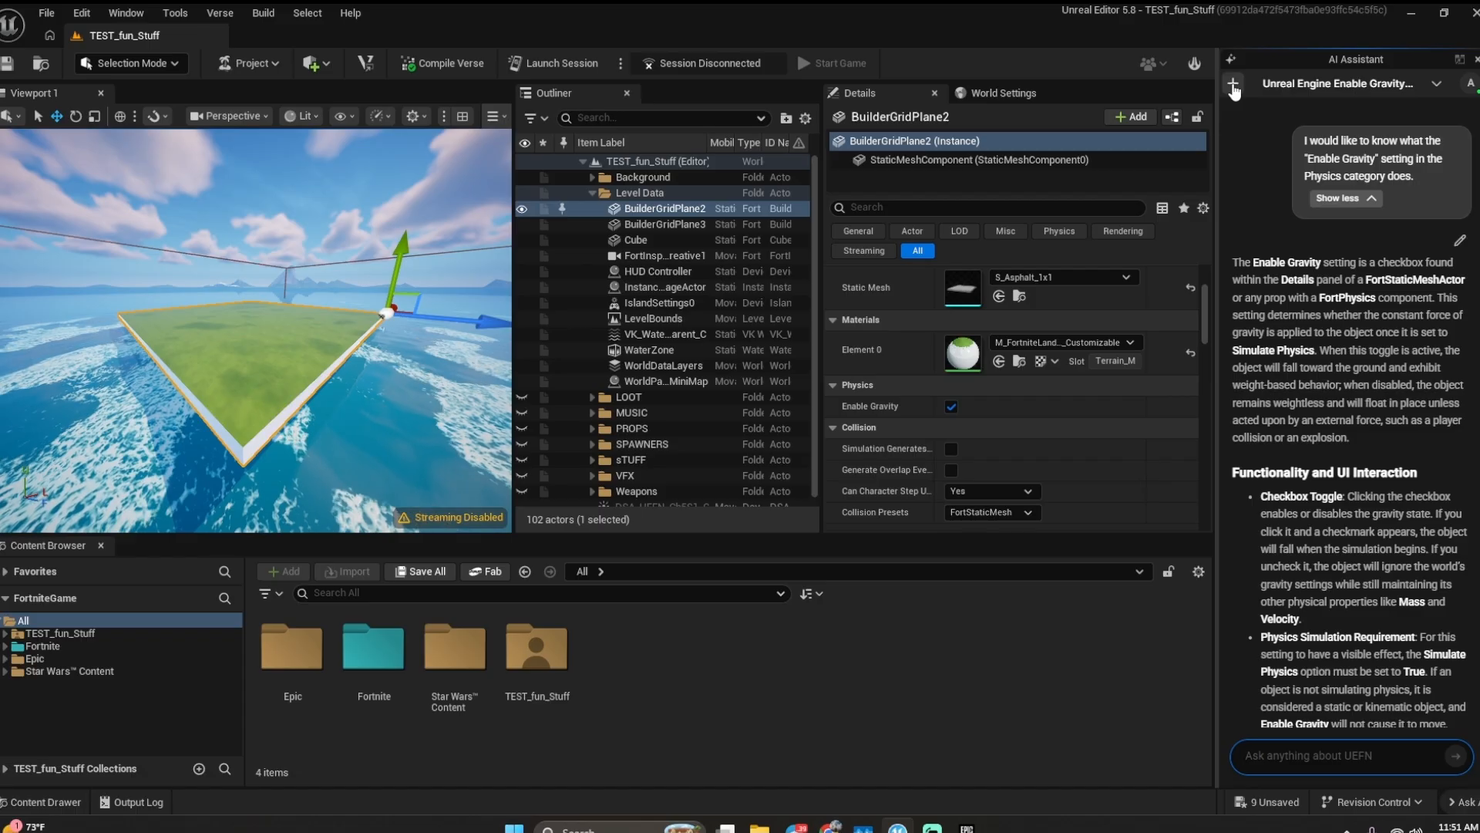
click(1234, 84)
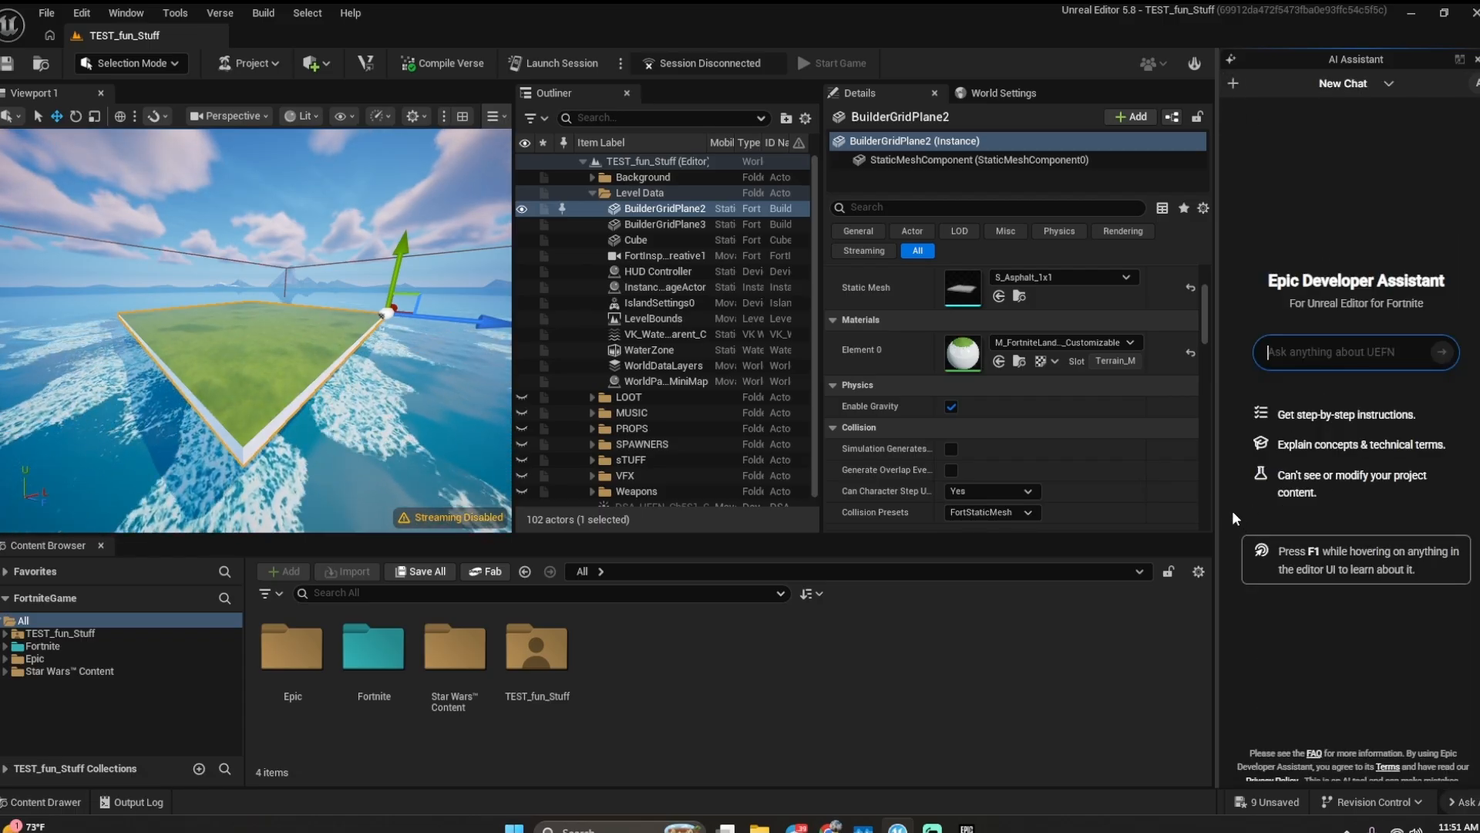
key(super+shift+s)
drag(1222, 504, 1477, 614)
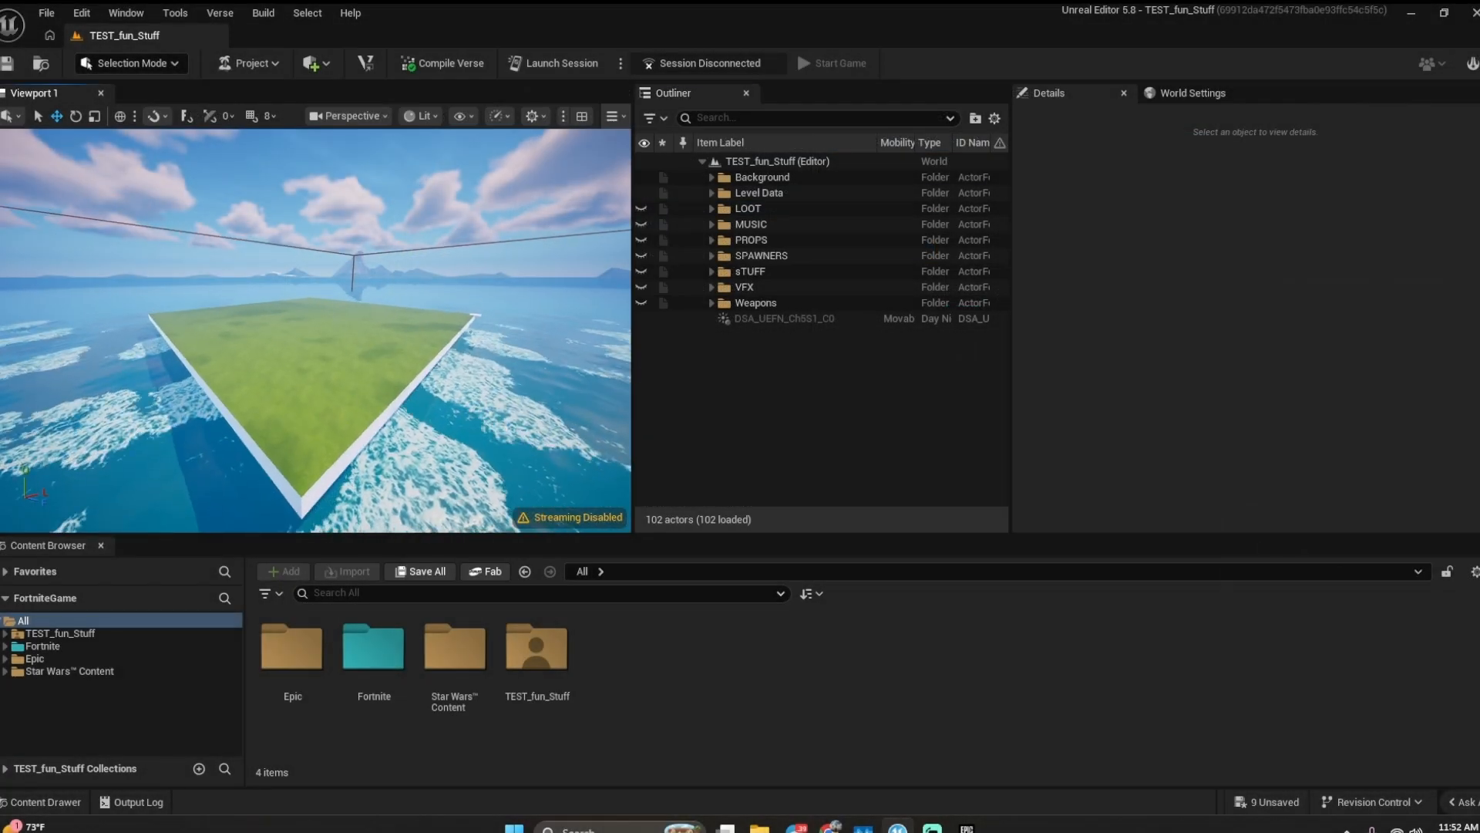
- Check and collapse the Level Data folder, and expand Star Wars Content in a taller Content Browser
click(711, 192)
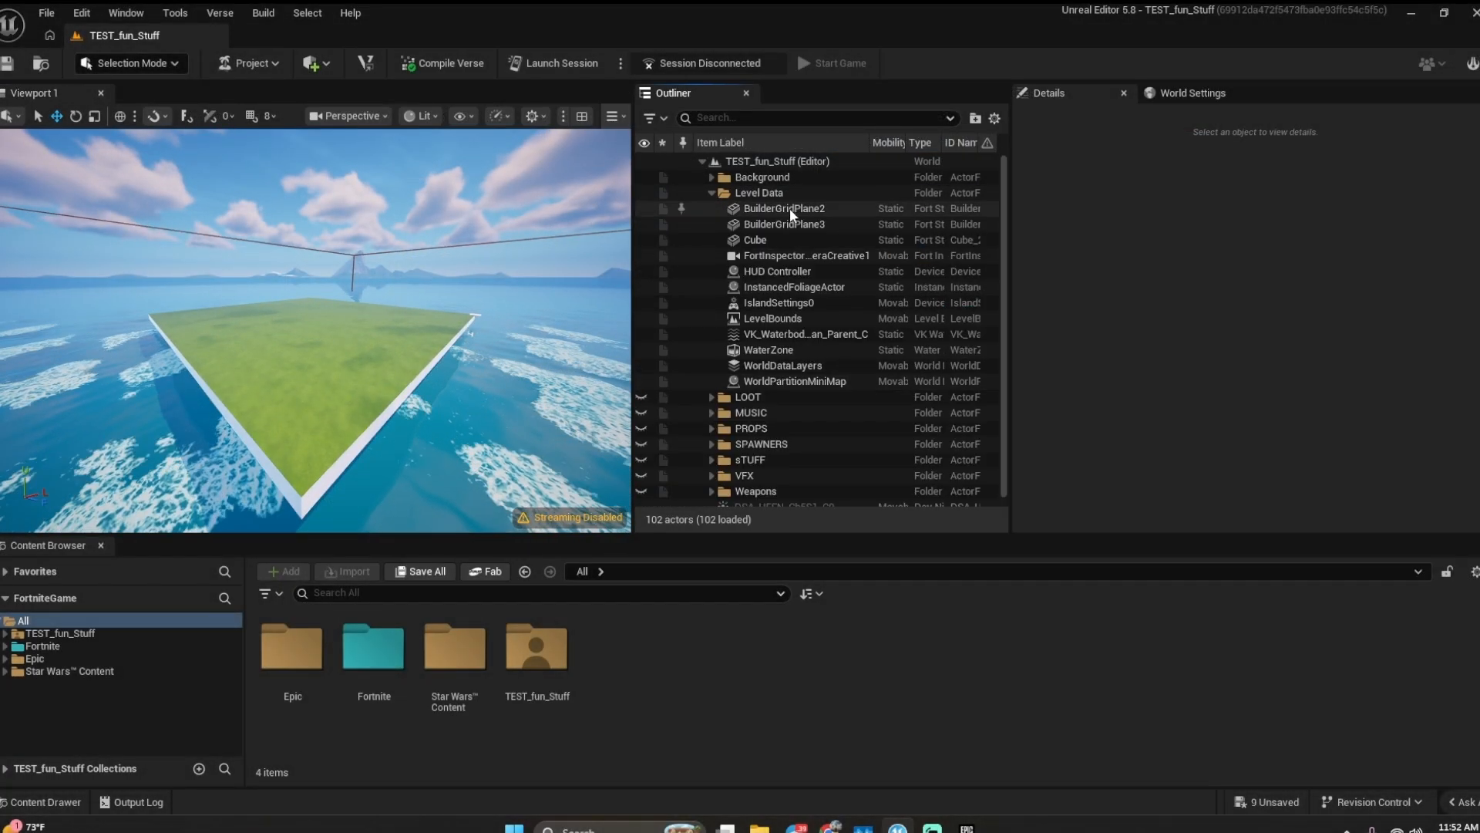
click(712, 193)
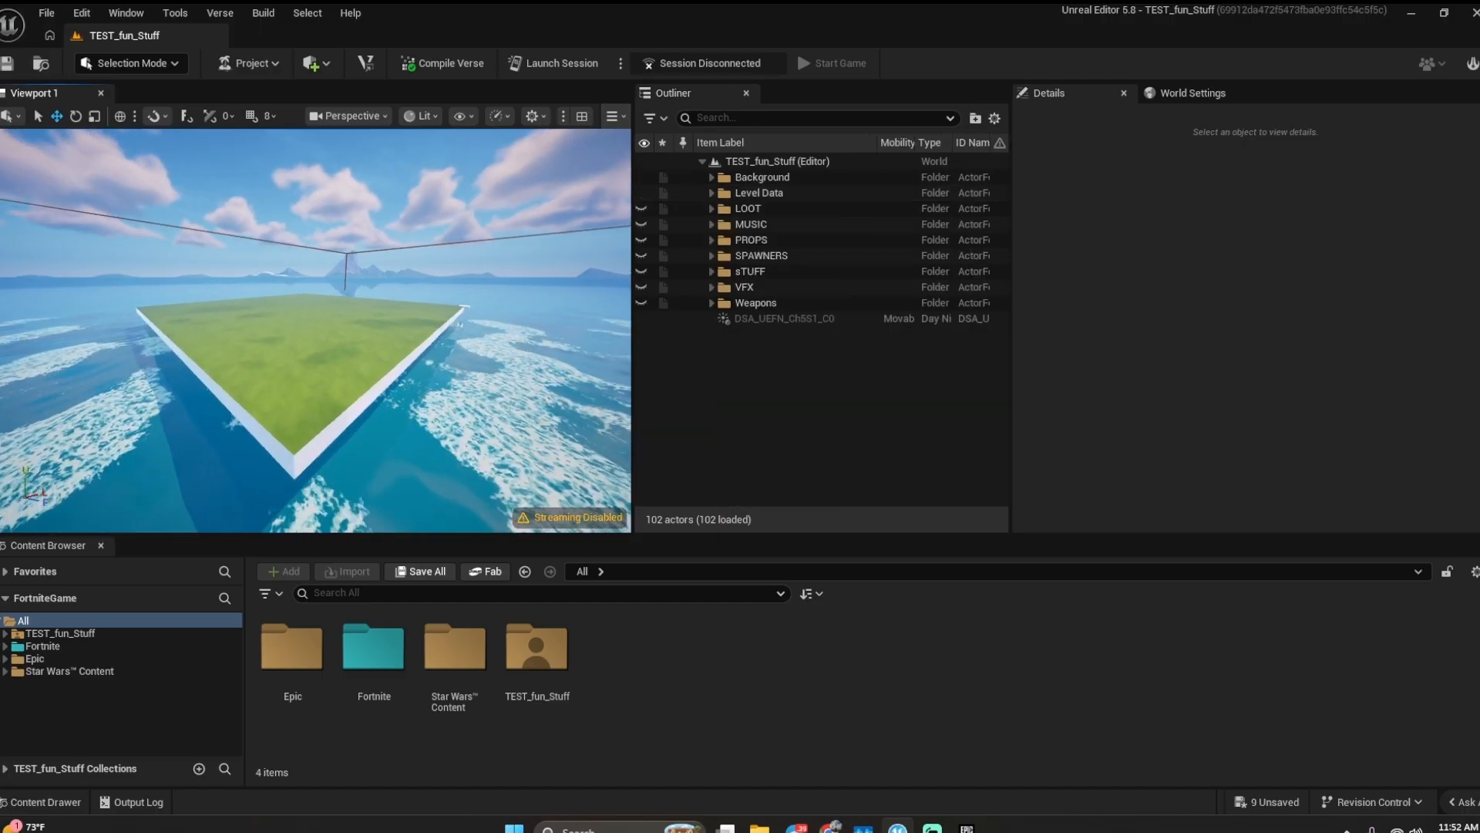
click(68, 671)
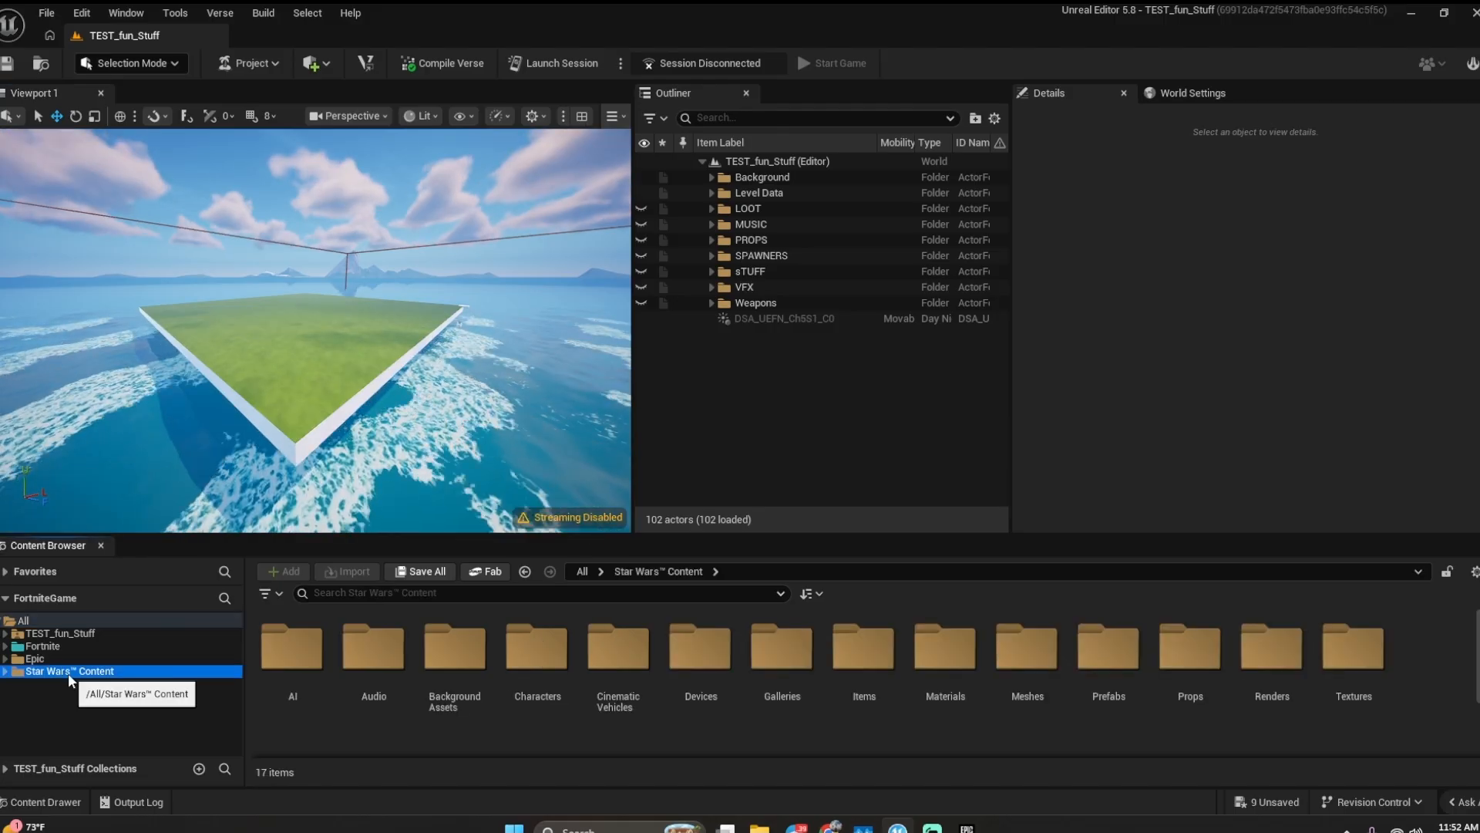
click(6, 672)
drag(147, 534, 174, 401)
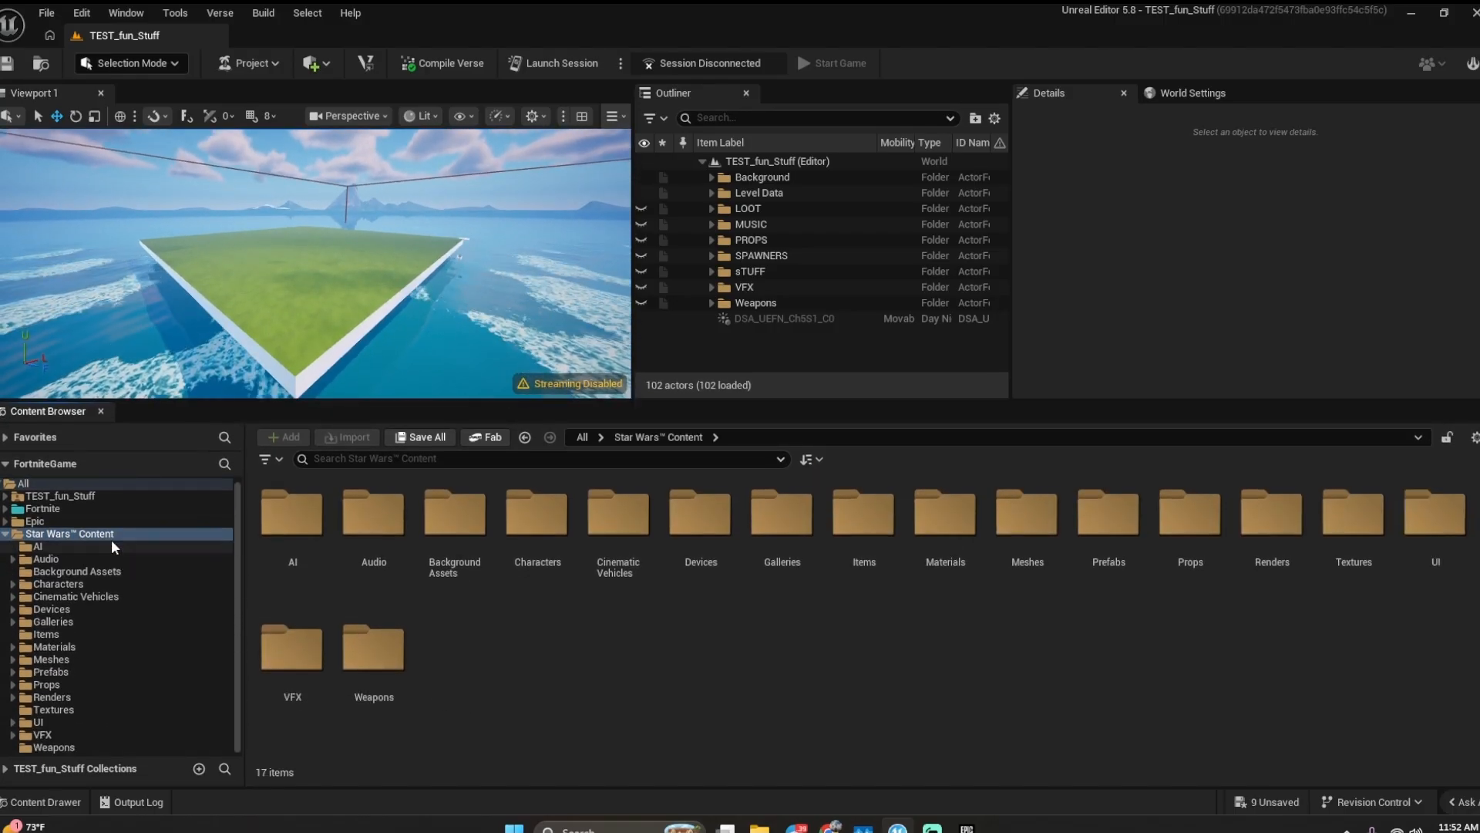
- Expand the Prefabs folder in Star Wars Content and look through the Death Star, First Order Base and Hoth Base folders
click(74, 671)
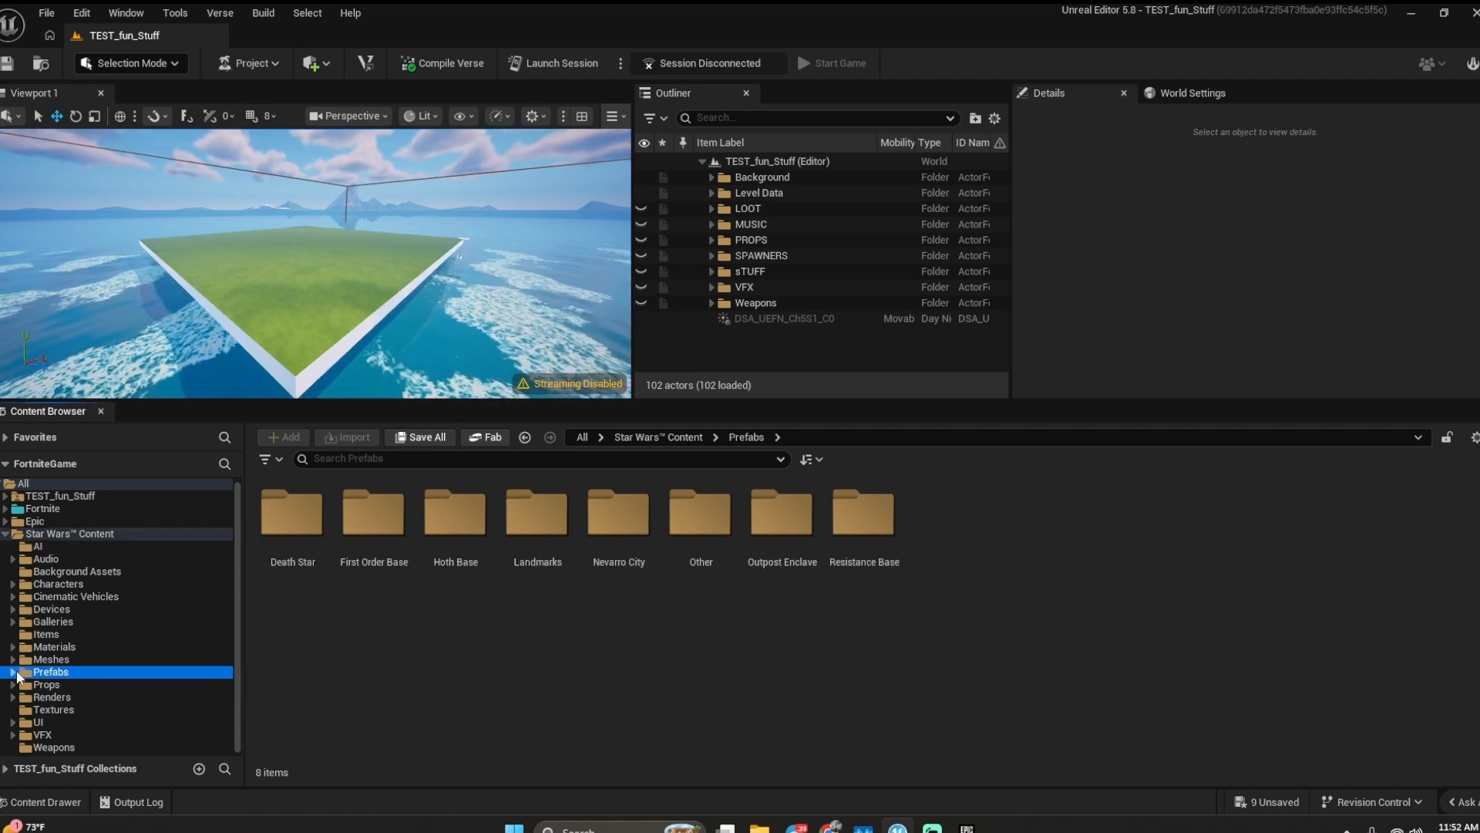
double_click(53, 672)
click(65, 685)
scroll(64, 689, down, 2)
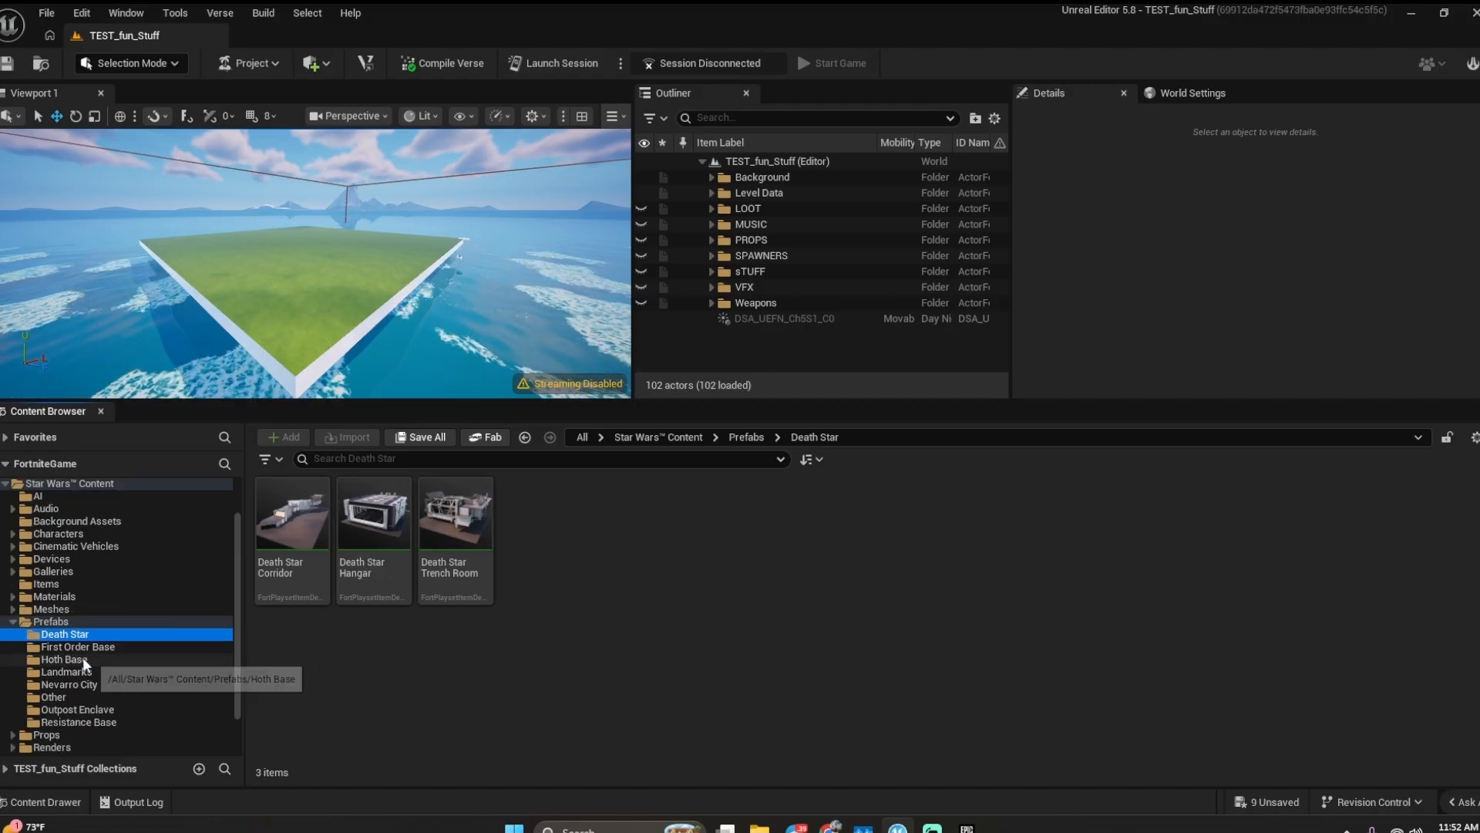
click(78, 649)
click(79, 660)
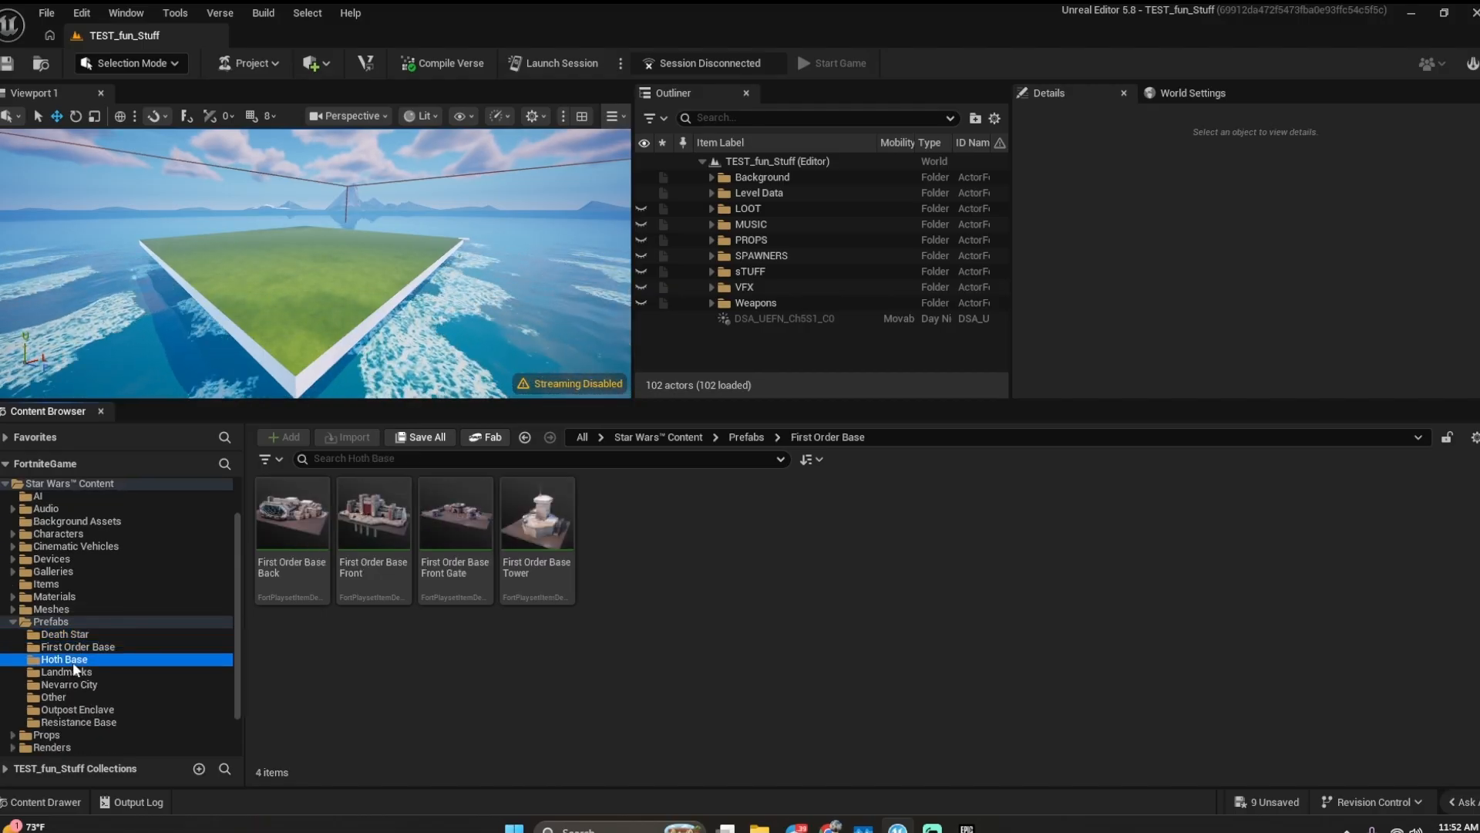
- Look through the Landmarks, Nevarro City, Other, Outpost Enclave and Resistance Base prefab folders
click(78, 672)
click(80, 686)
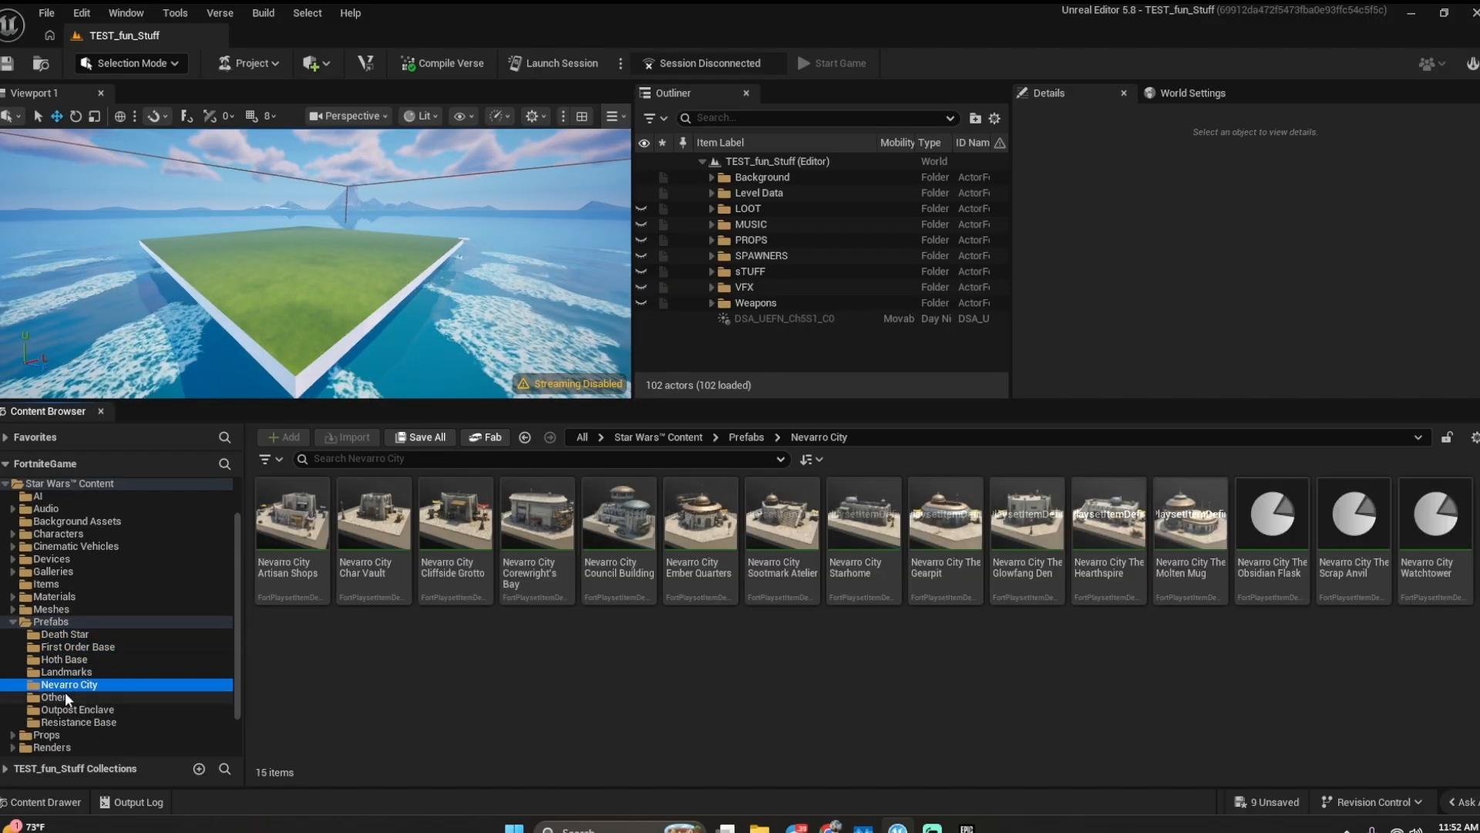
click(66, 697)
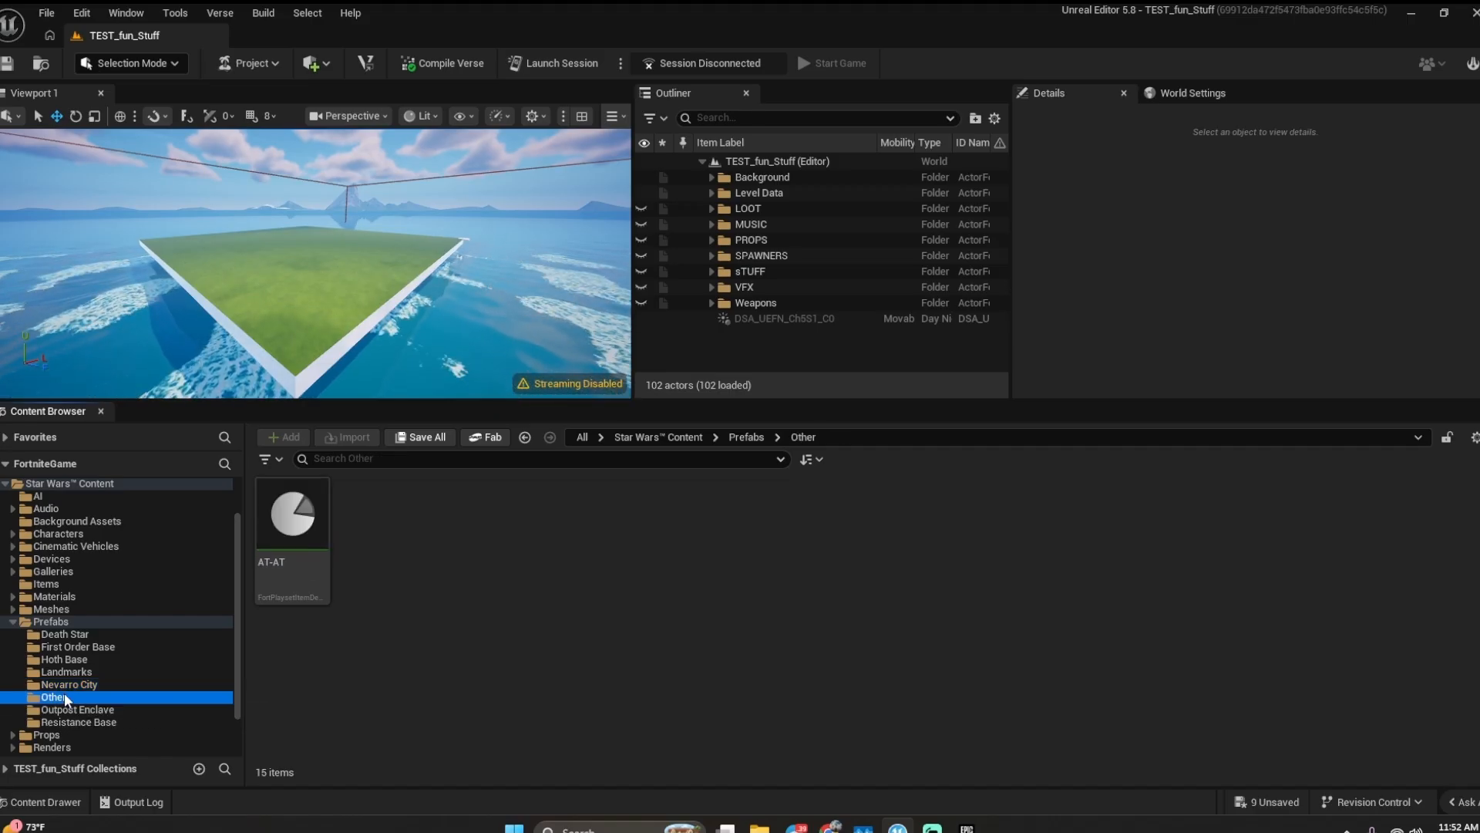
click(77, 710)
click(81, 723)
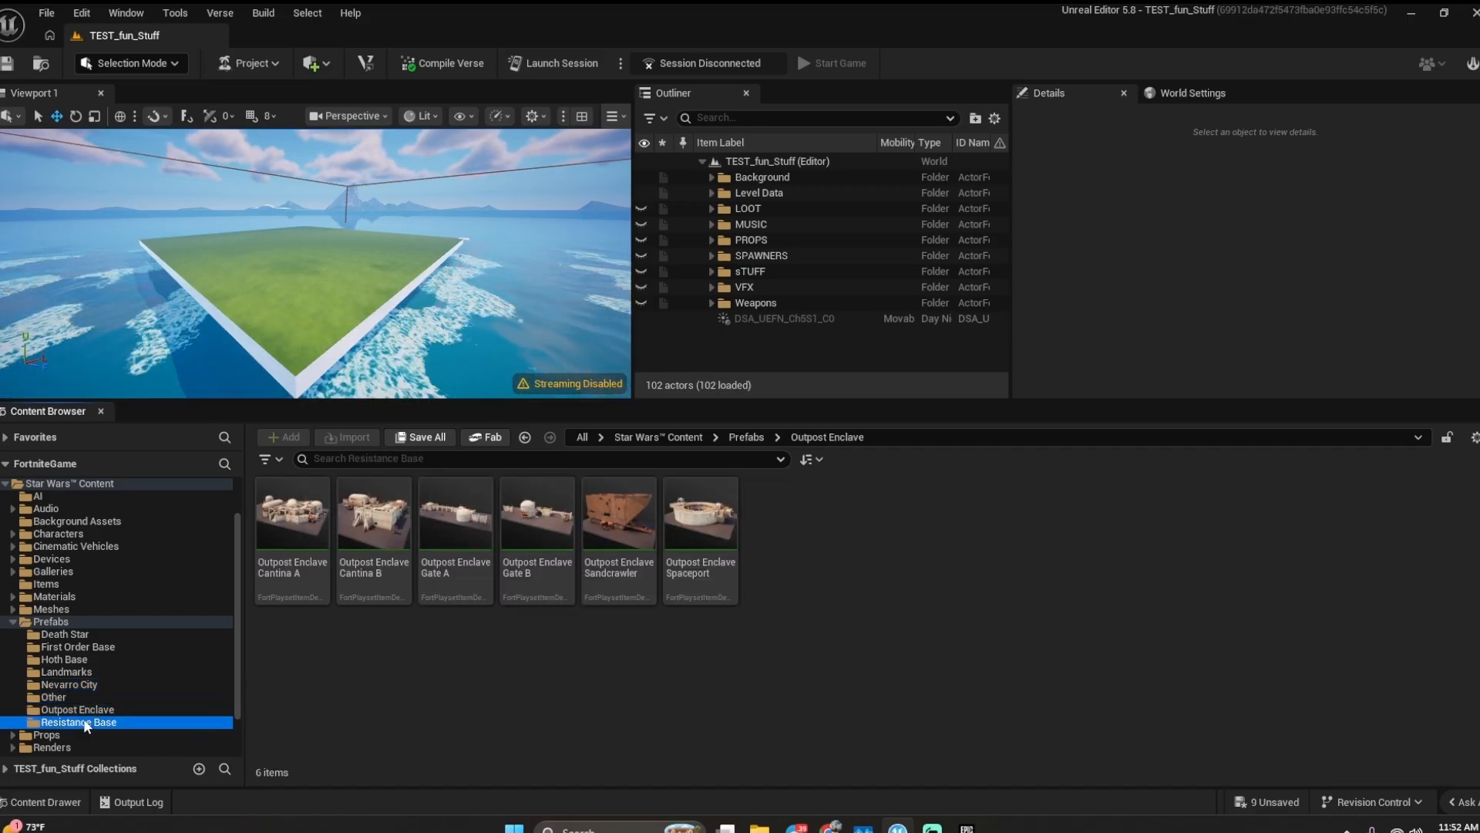
click(69, 698)
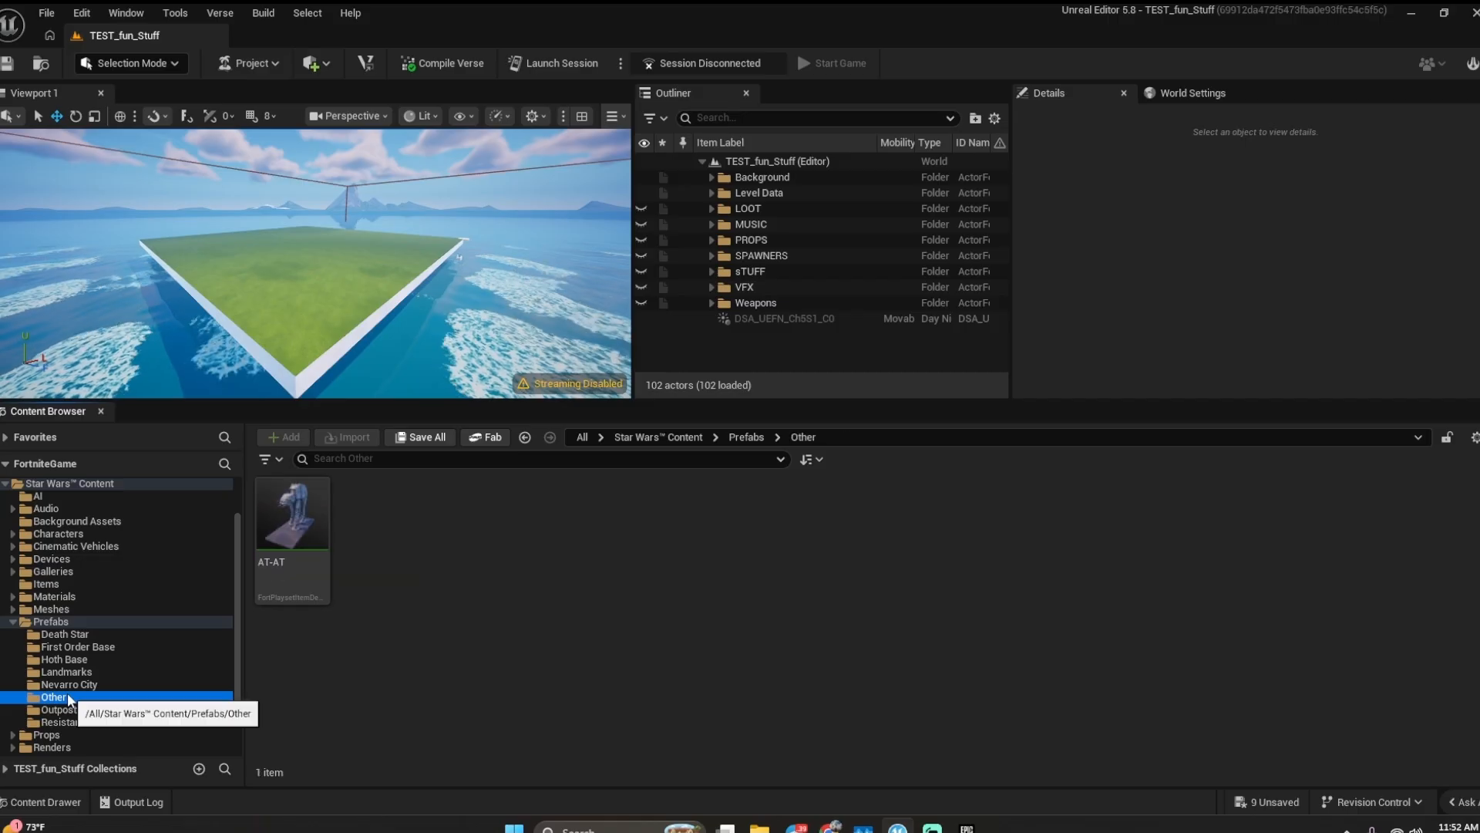
- Place the Nevarro City Ember Quarters prefab from the Nevarro City folder on the island's grass plane
click(71, 685)
right_drag(299, 240, 310, 239)
key(w)
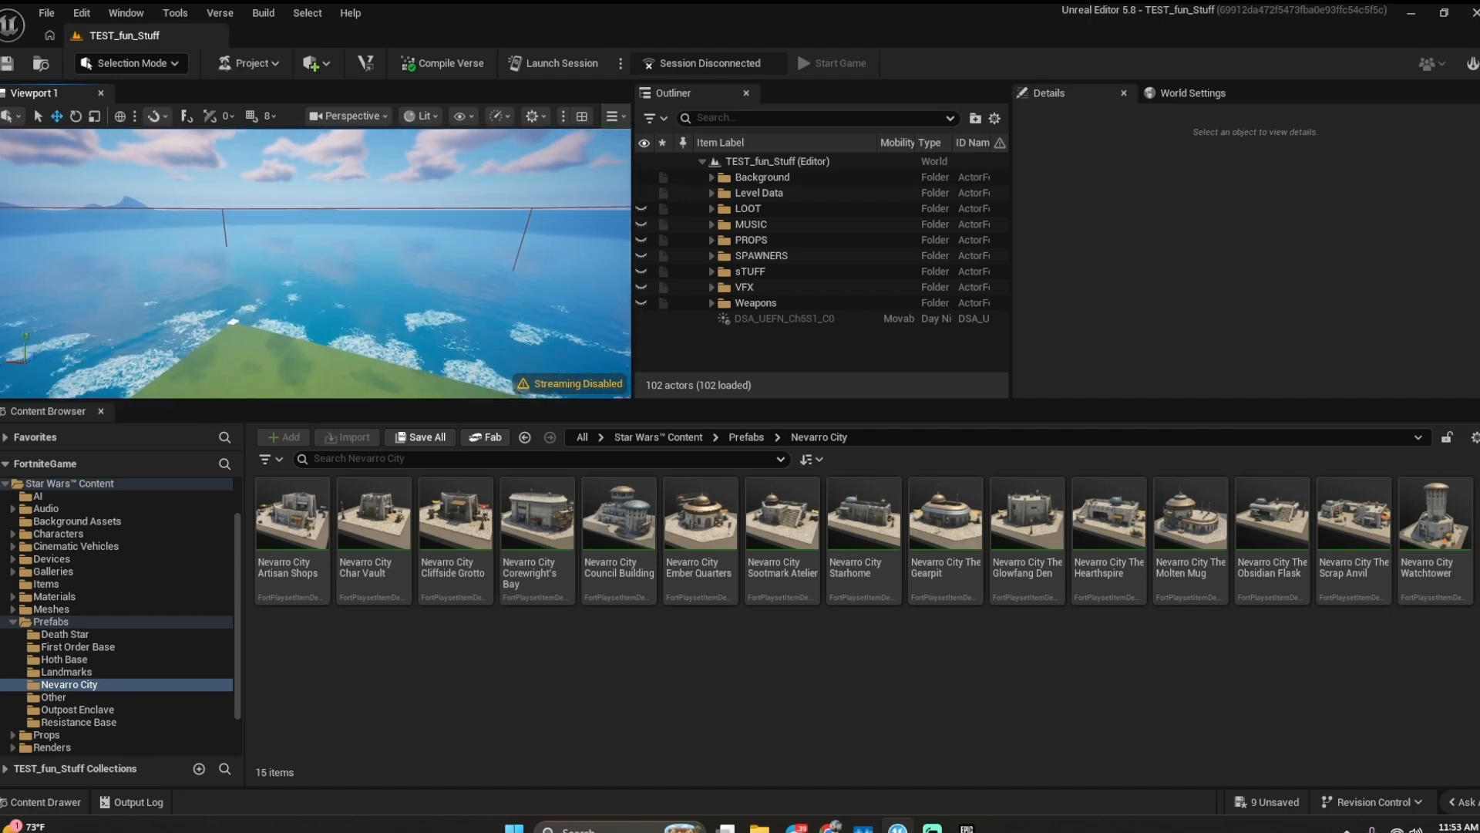
key(q)
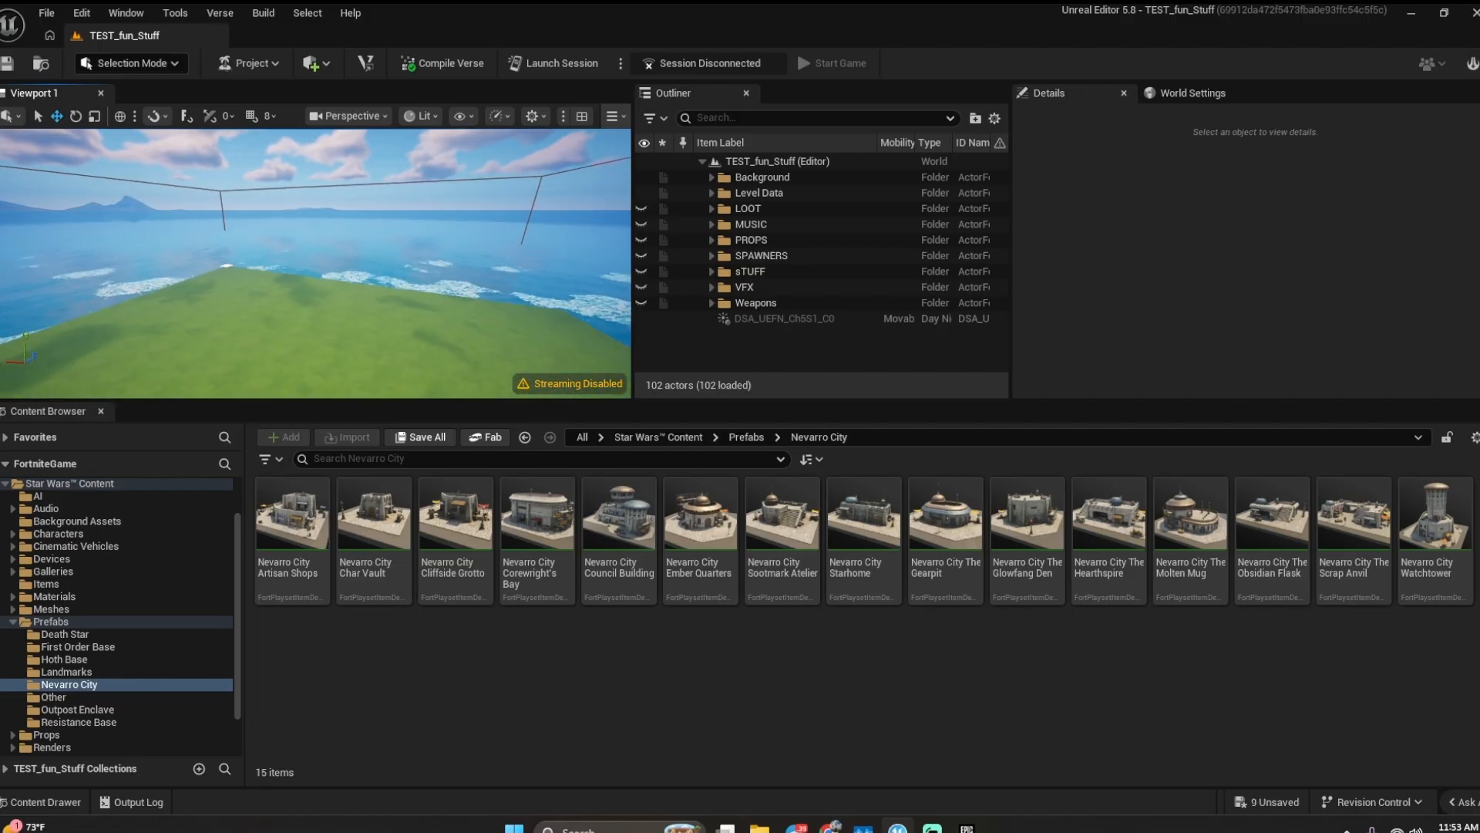
key(e)
key(e)
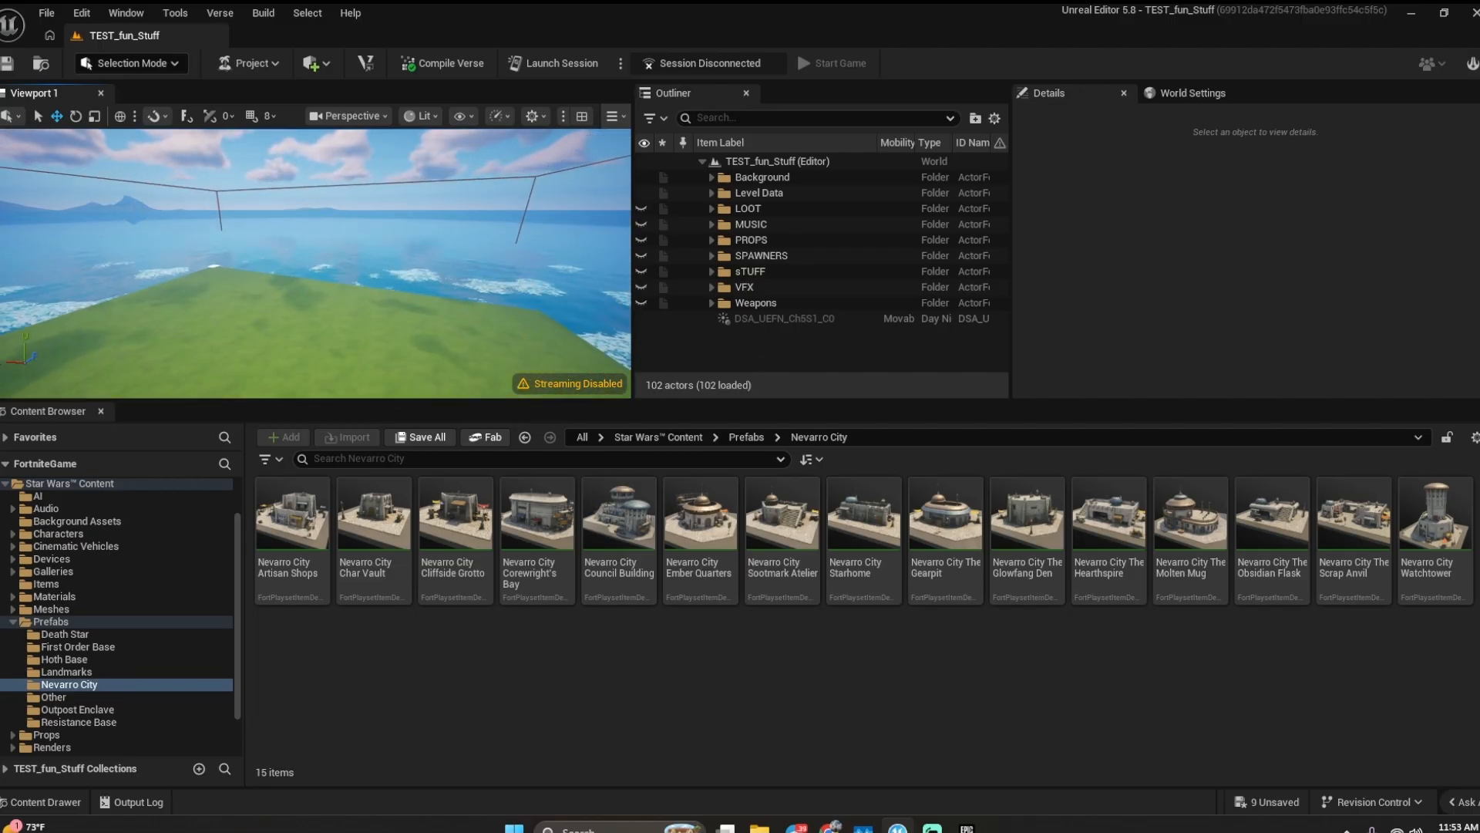
key(w)
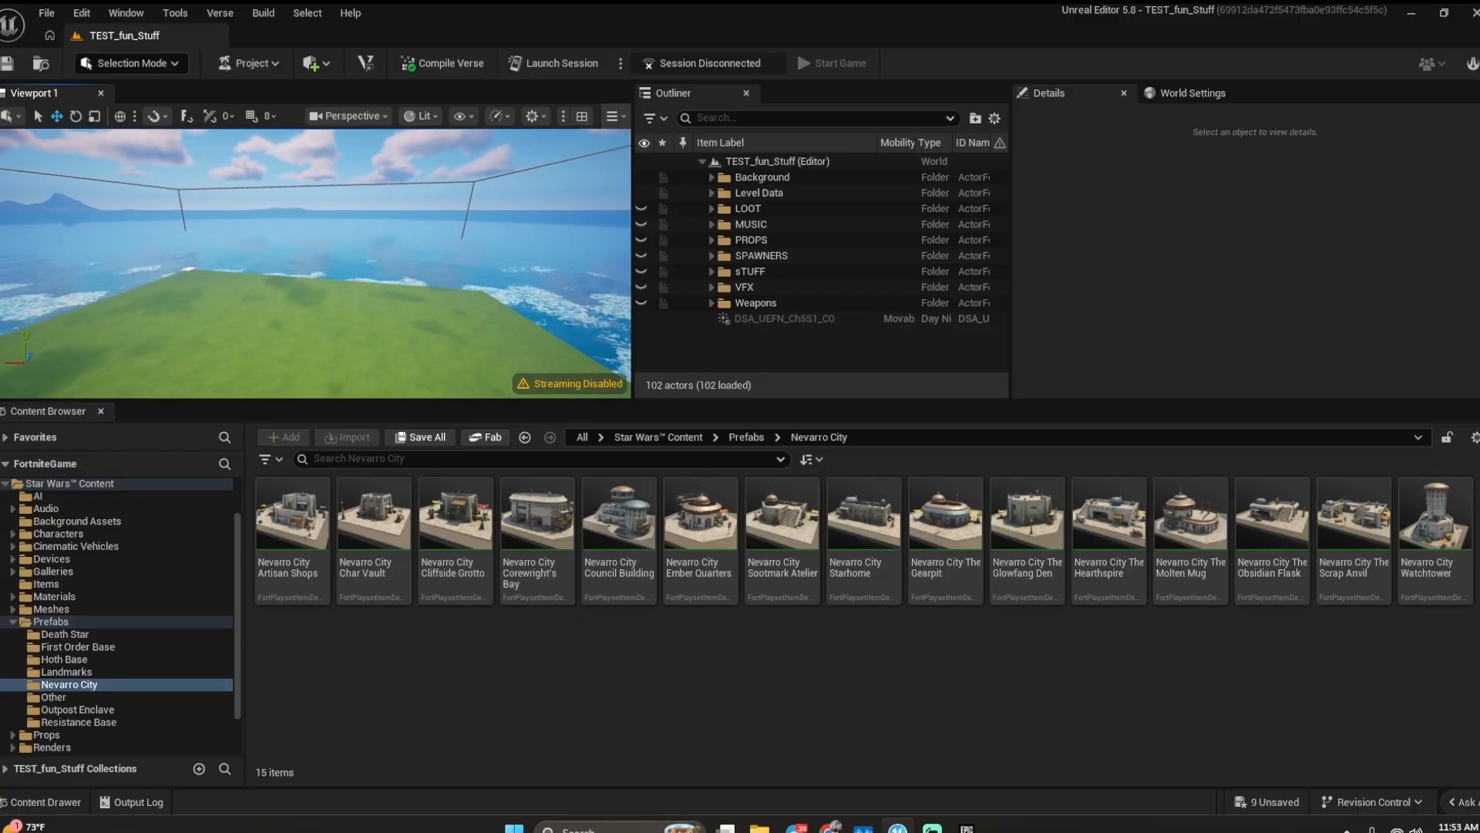
key(s)
right_drag(370, 262, 177, 262)
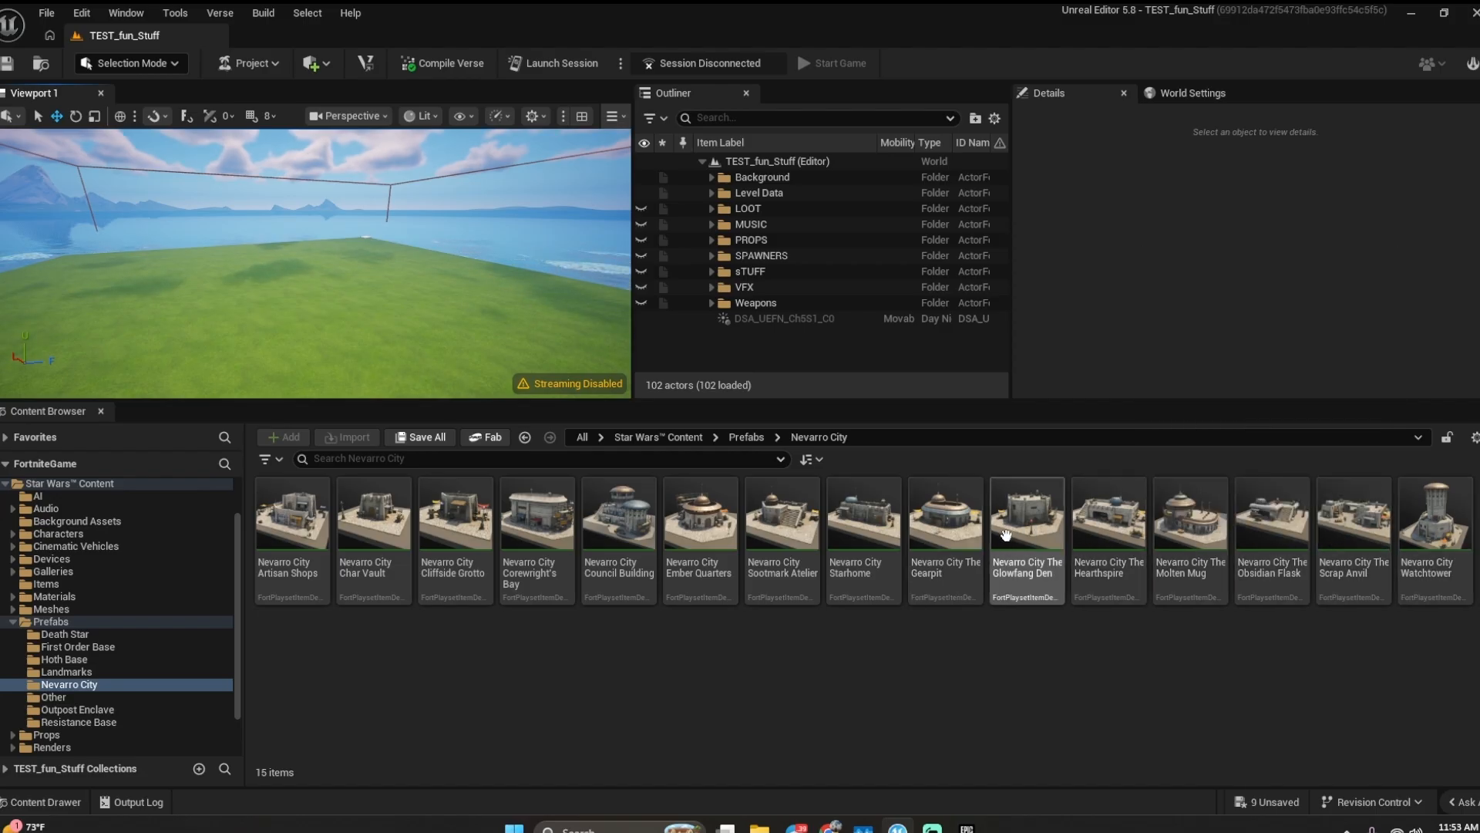
drag(680, 522, 364, 287)
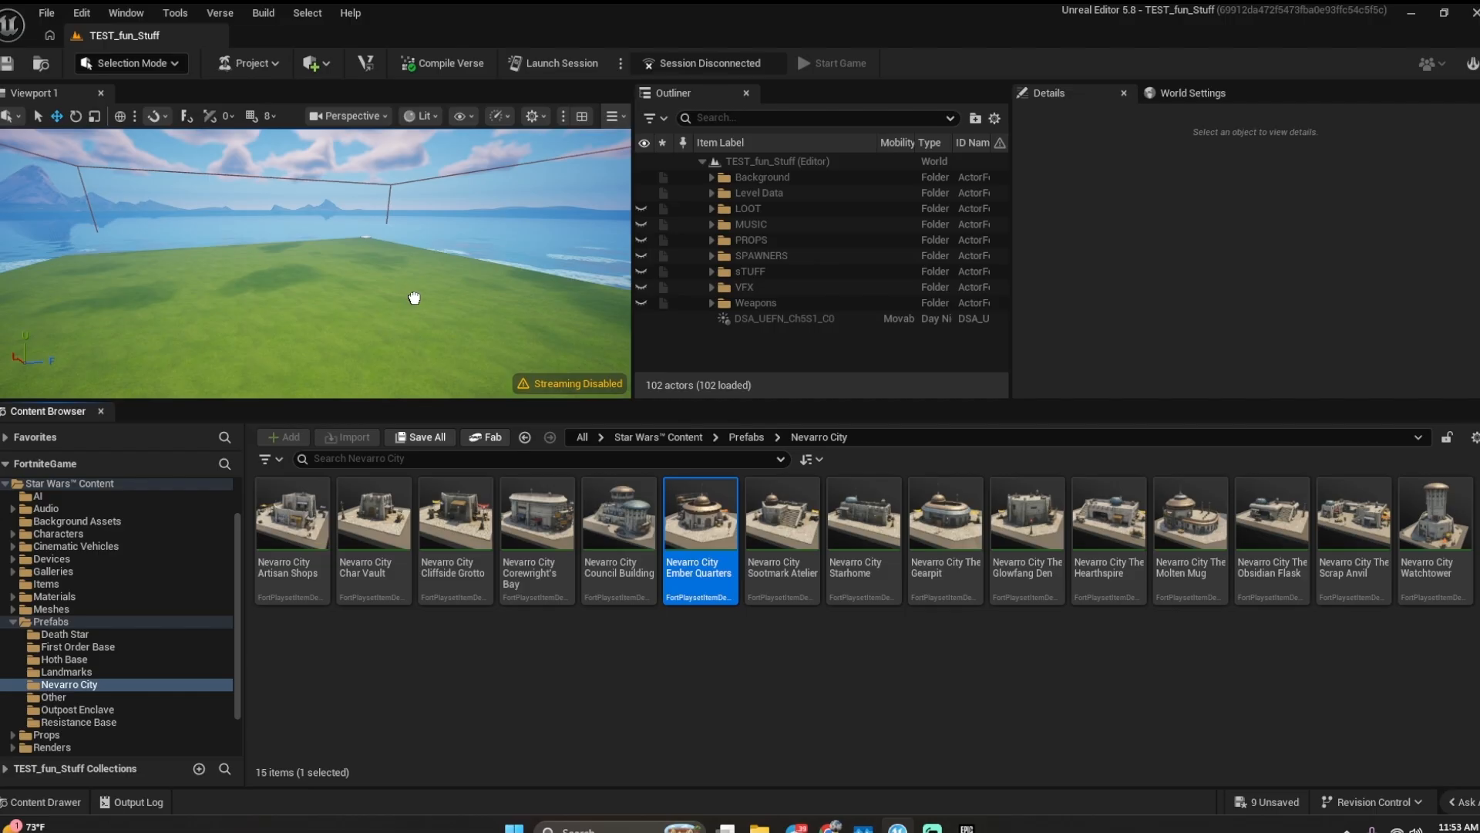
scroll(282, 270, down, 4)
middle_drag(282, 270, 293, 316)
right_drag(325, 317, 463, 317)
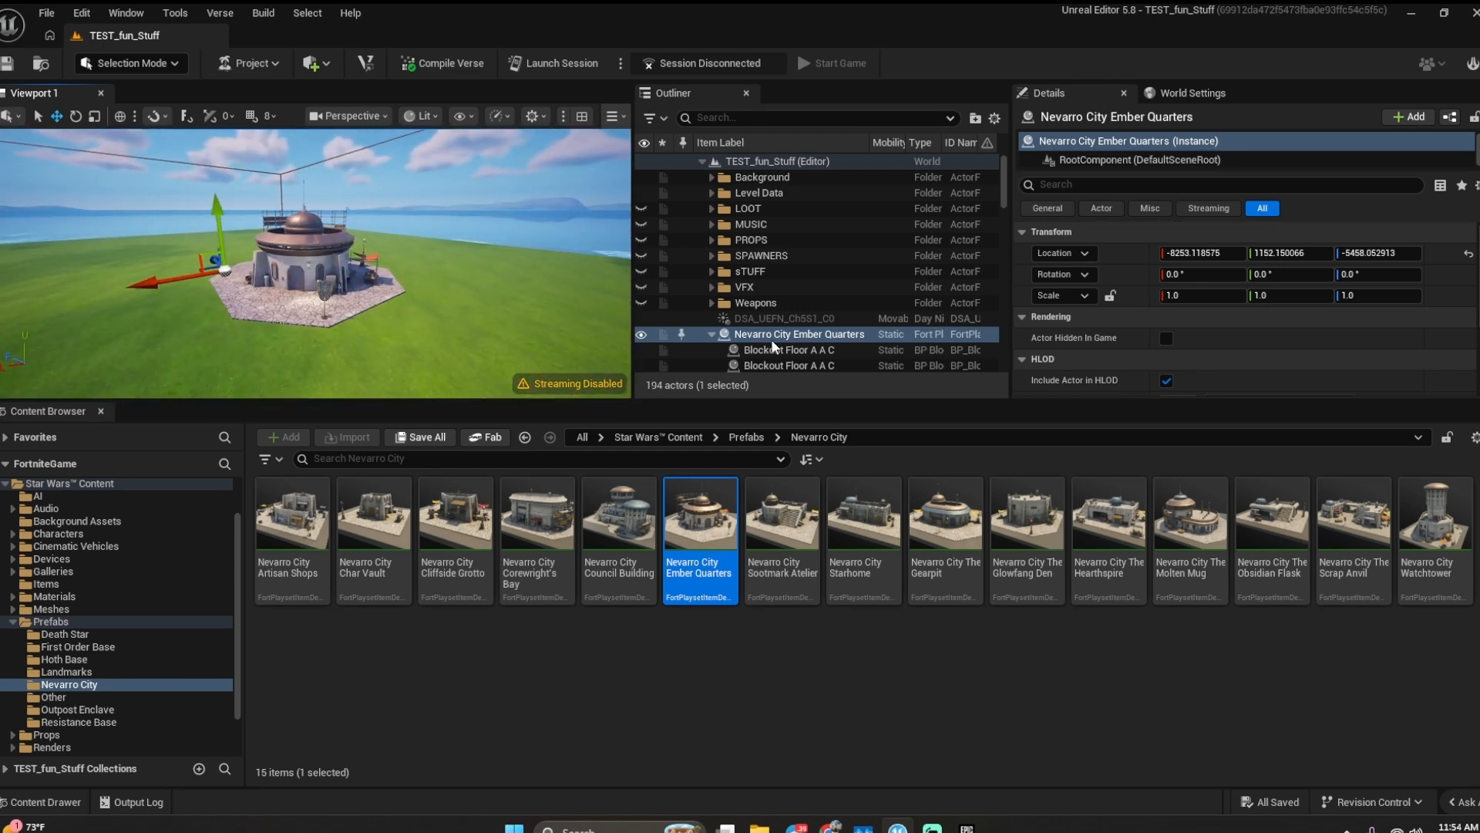
- Expand Nevarro City Ember Quarters in the Outliner and inspect its Blockout Floor A A C parts
scroll(749, 273, down, 2)
click(712, 273)
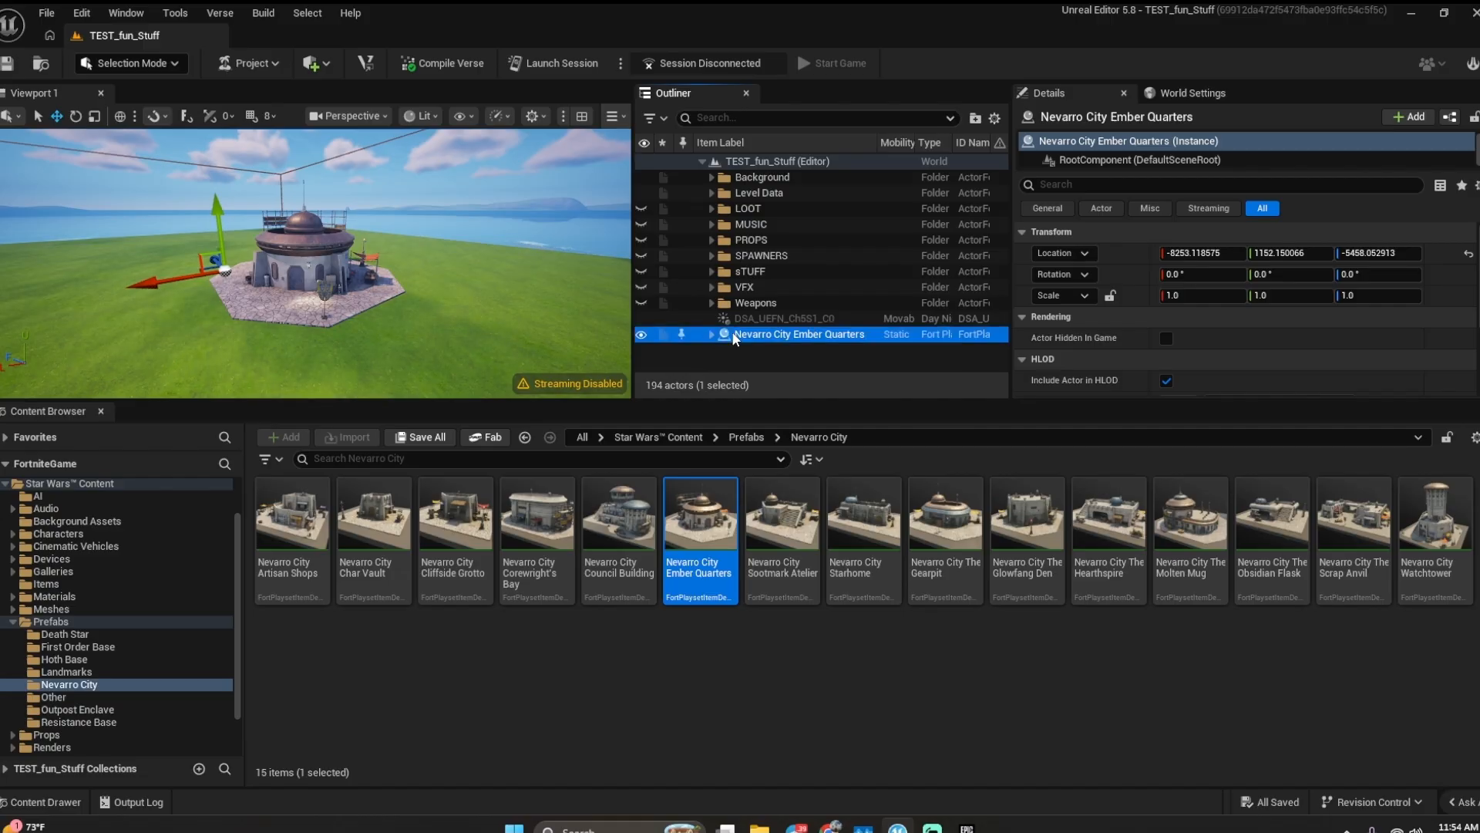
click(712, 335)
right_drag(332, 320, 552, 336)
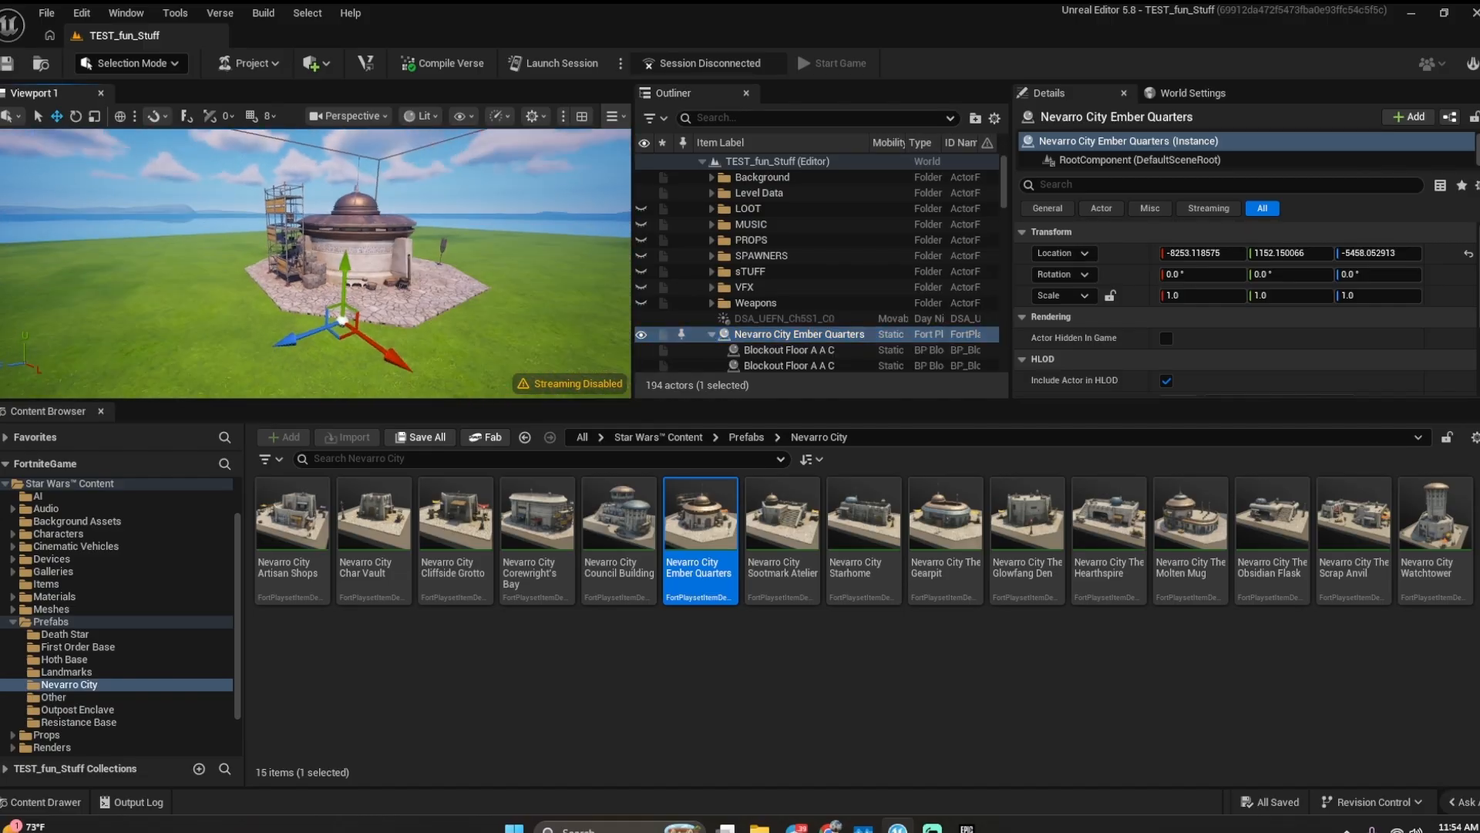
scroll(710, 284, down, 3)
click(706, 239)
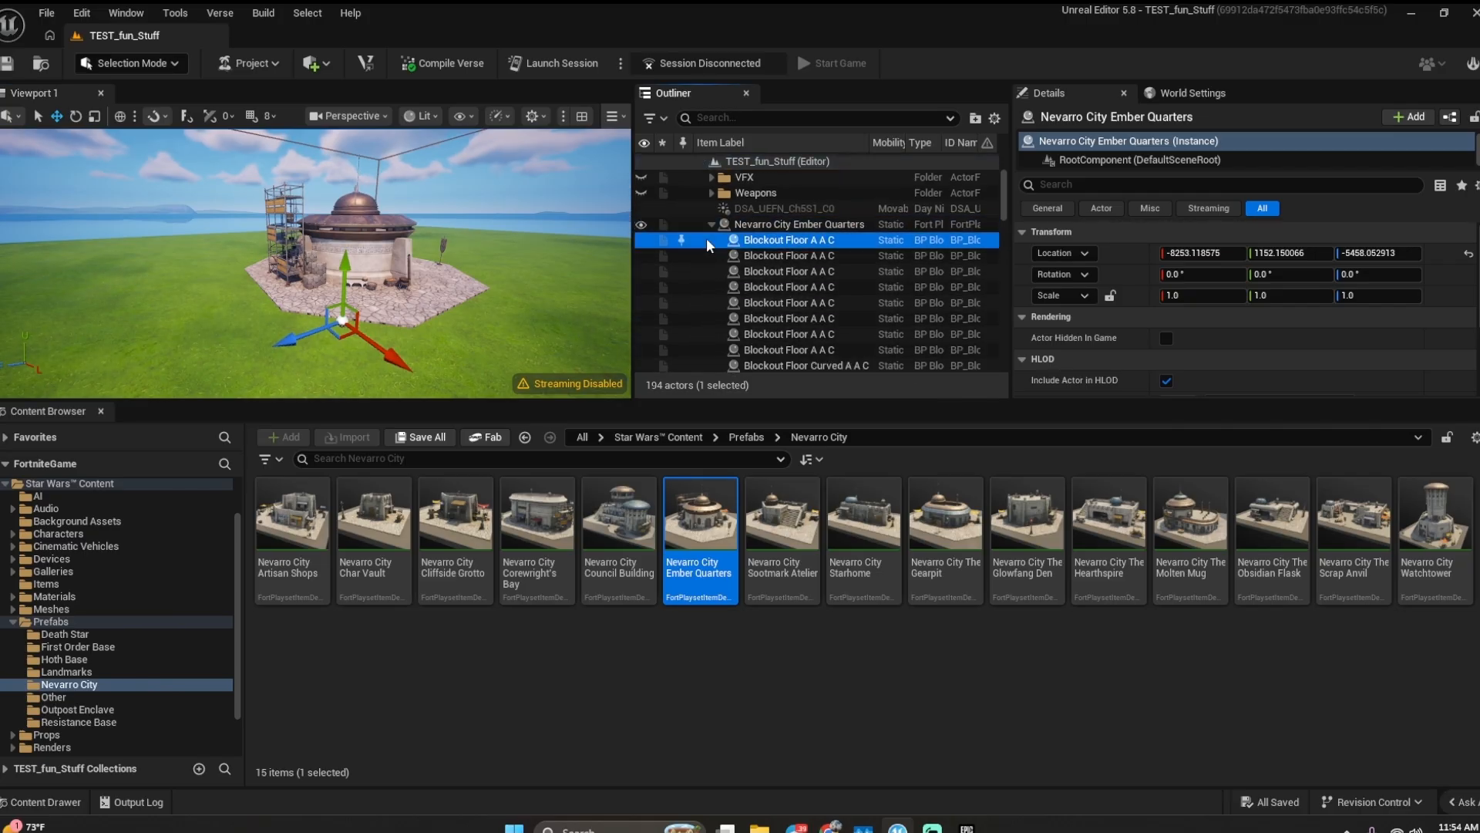
click(699, 256)
click(709, 270)
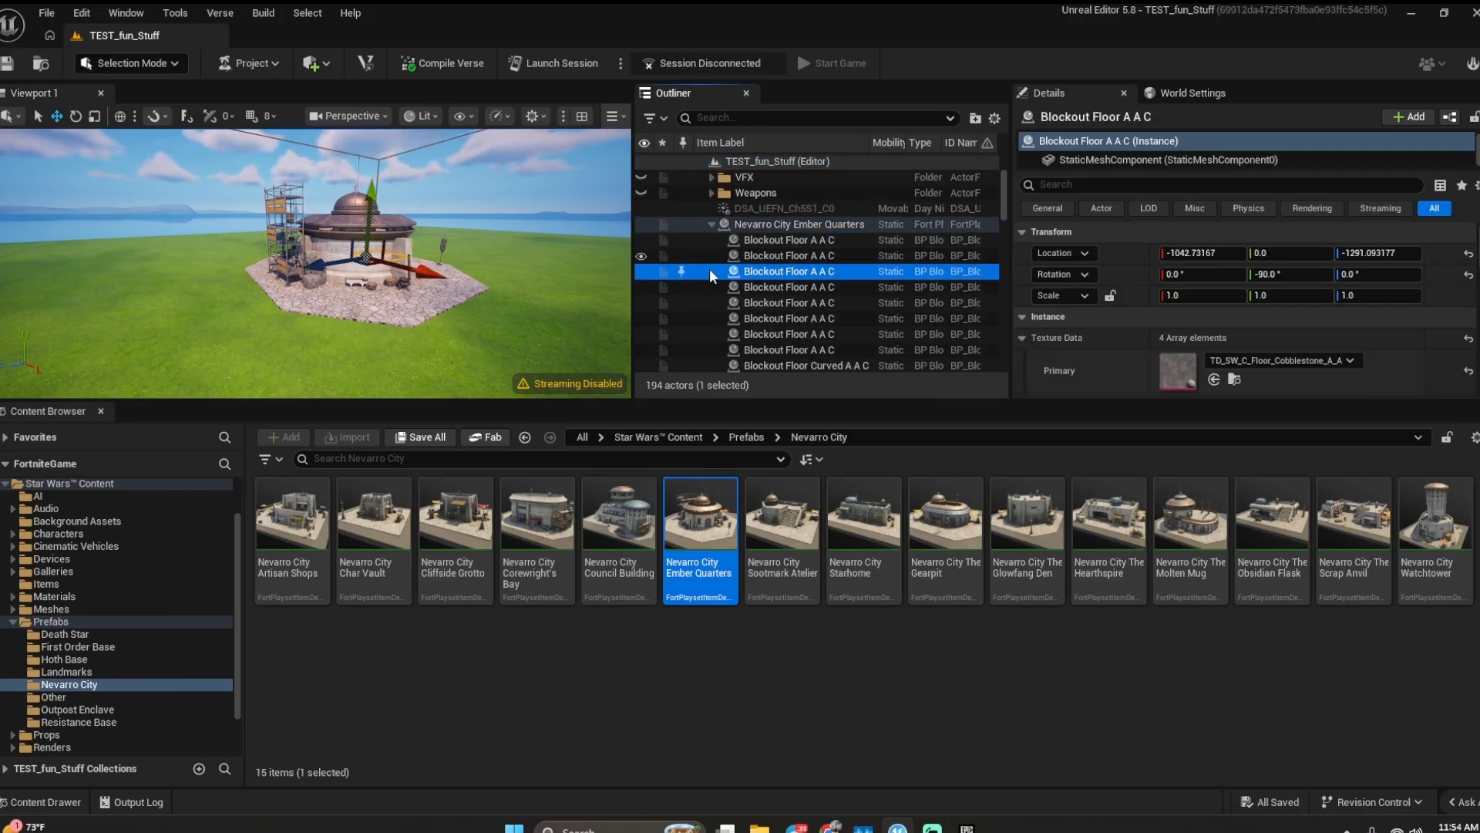
- Select the building's roof dome, SW C RoofDetail A C, and raise it above the walls to a height of about 904
click(356, 208)
right_drag(357, 208, 356, 205)
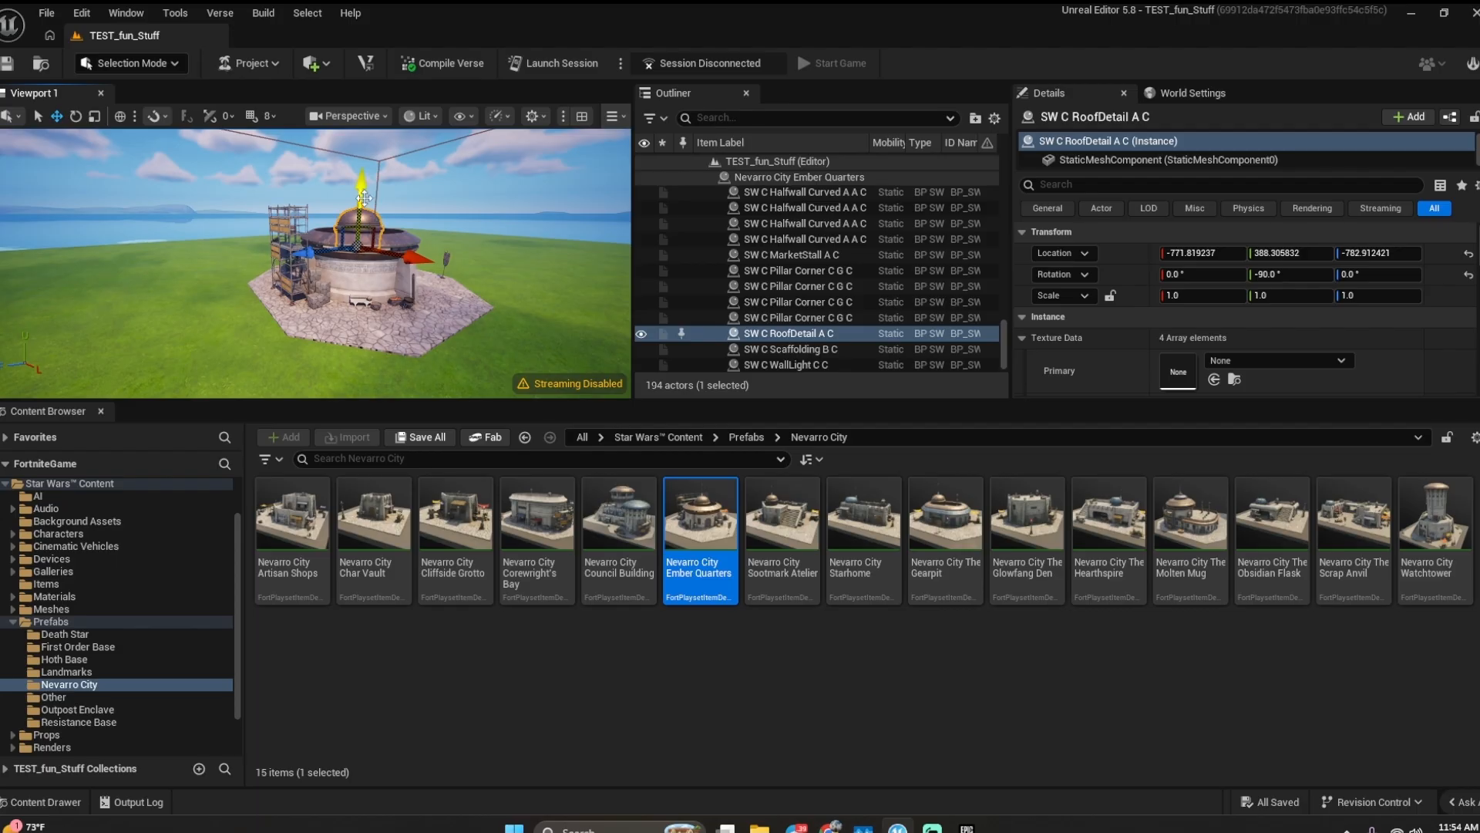
drag(364, 198, 365, 142)
right_drag(367, 262, 368, 262)
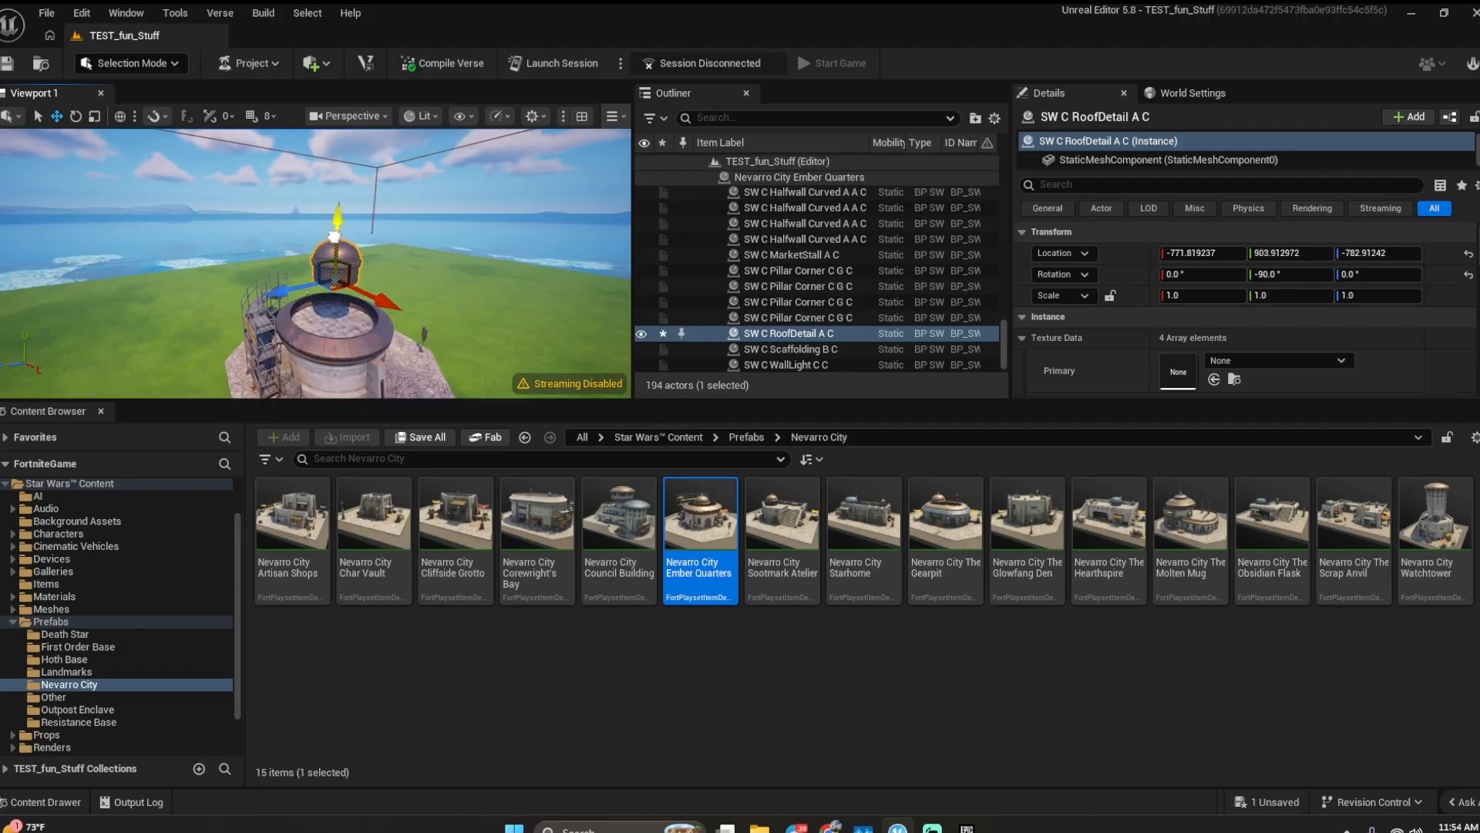
- Raise the roof dome, SW C RoofDetail A C, to a height of about 1370 and hide it
drag(334, 239, 337, 186)
click(642, 334)
right_drag(493, 329, 493, 330)
key(w)
mouse_move(361, 373)
right_down()
mouse_move(339, 377)
mouse_move(361, 373)
right_up()
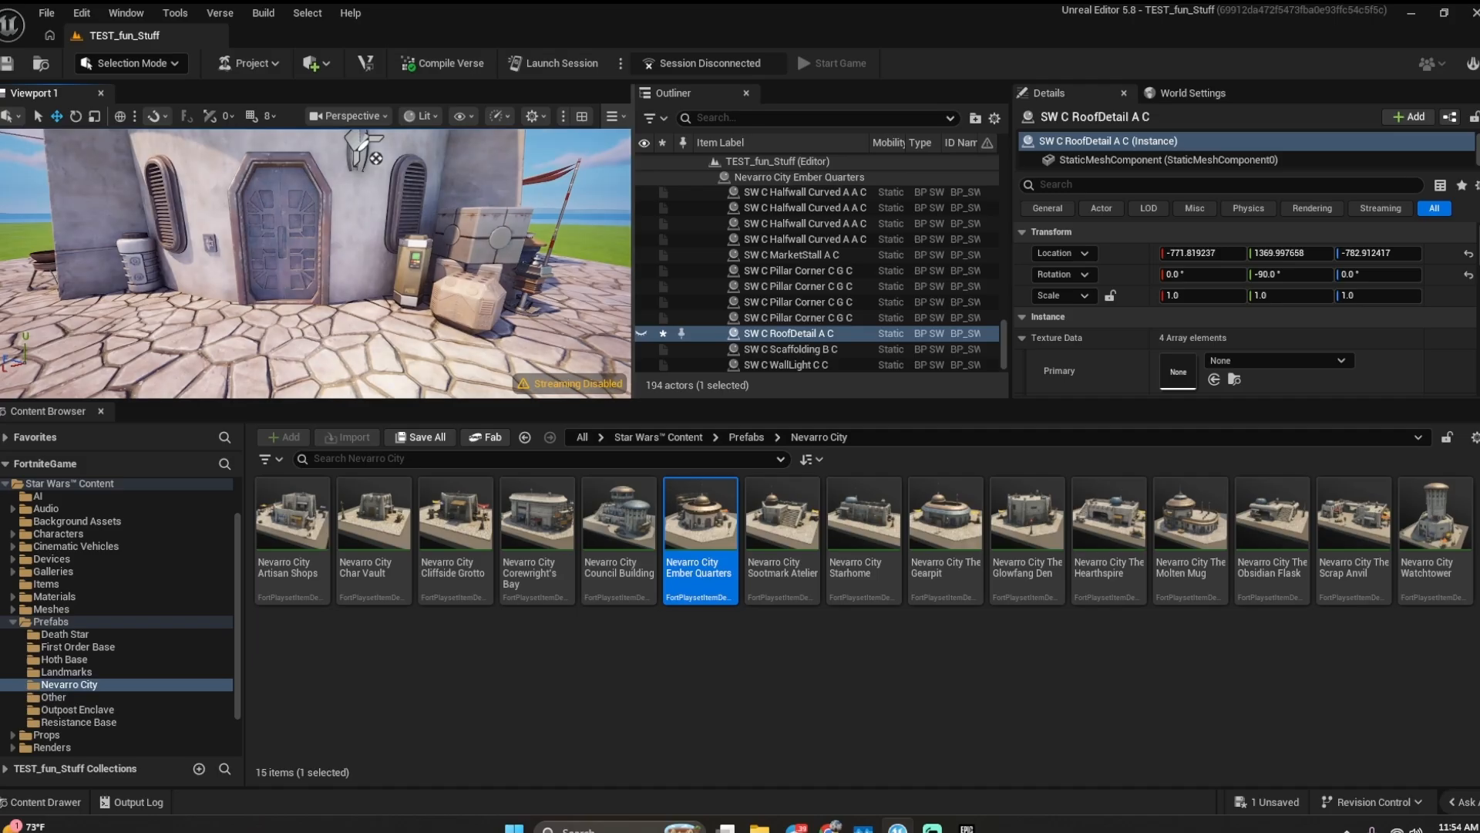
- Select the building's curved doorway wall, SW C Doorway CurvedWall A A C, and turn its visibility off and on again
click(288, 270)
key(f)
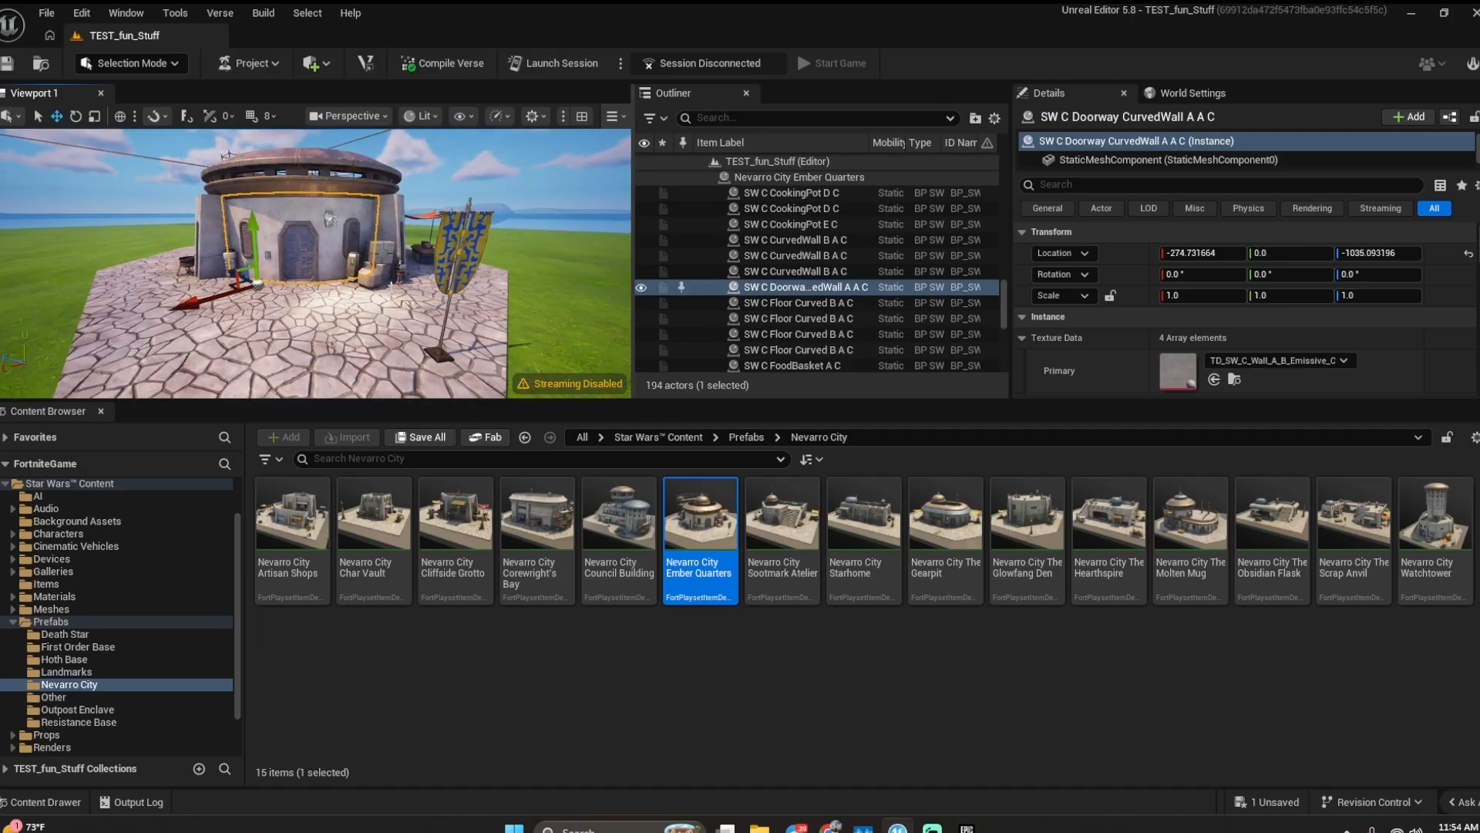
click(642, 287)
click(642, 287)
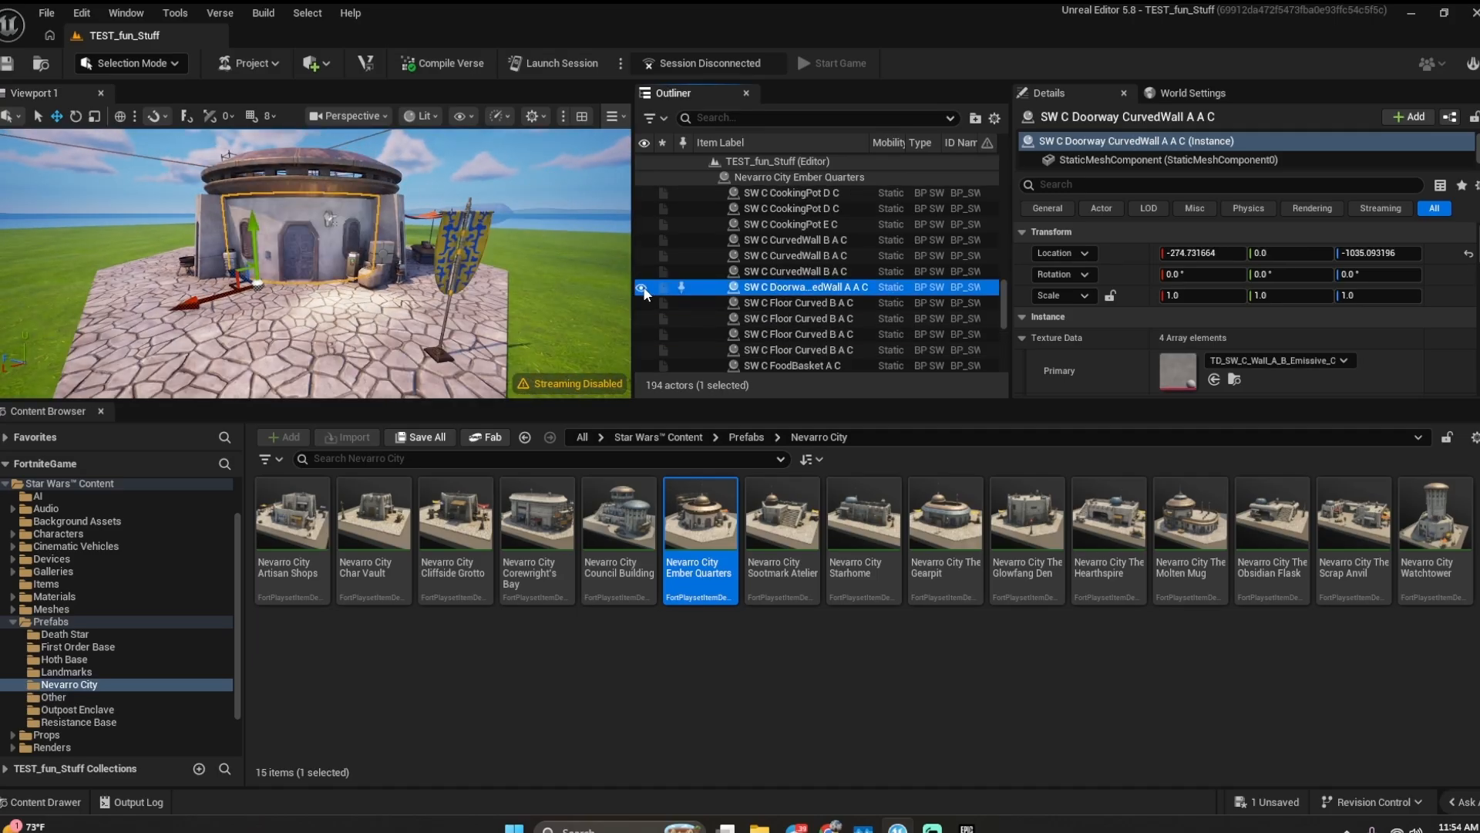
- Select SW C Scaffolding B C around the building's roof, hide it to check the selection, and delete it
key(w)
right_drag(463, 285, 344, 310)
key(e)
click(387, 290)
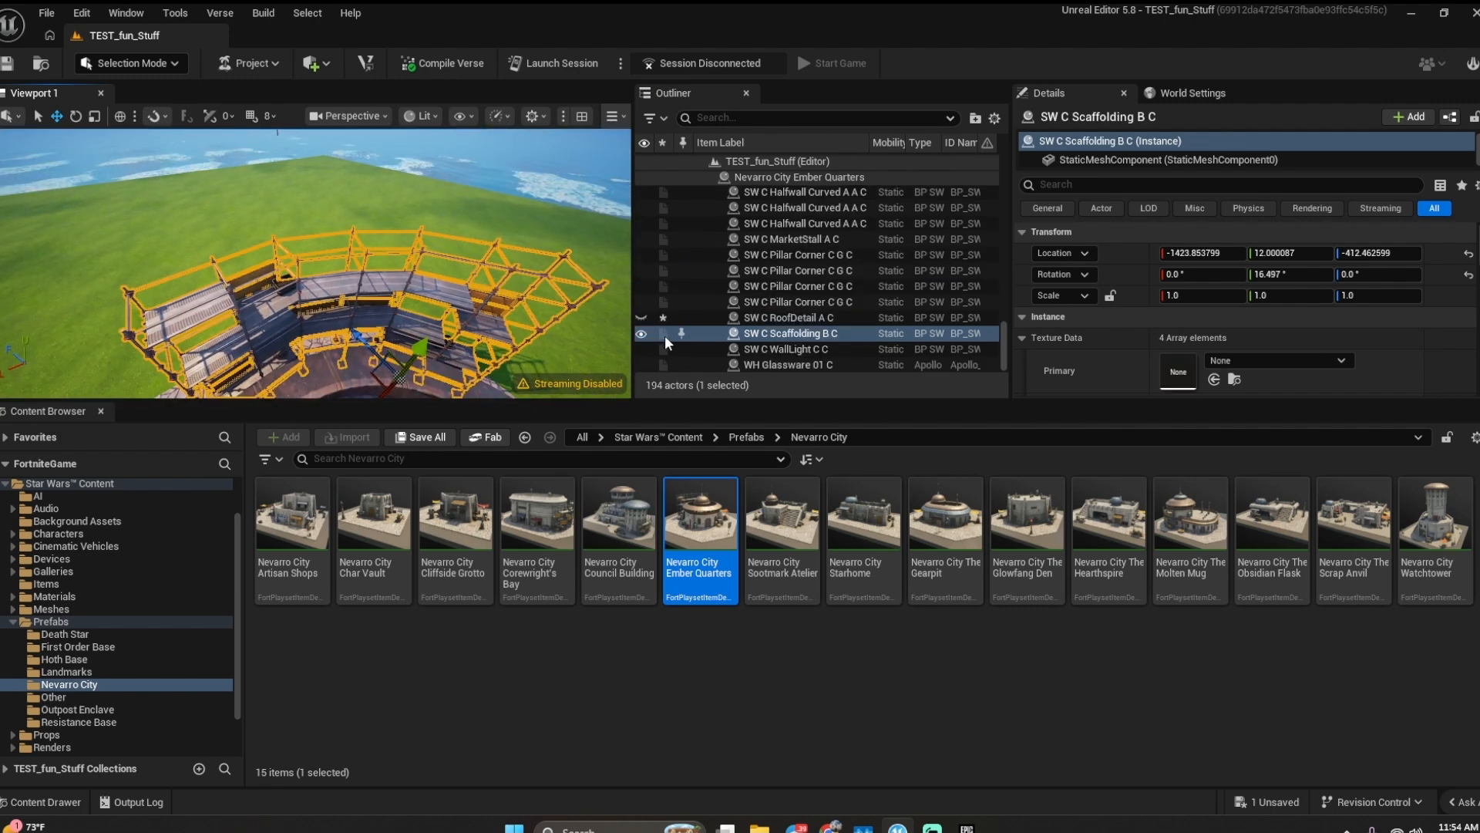
click(643, 334)
right_drag(408, 302, 387, 324)
click(707, 333)
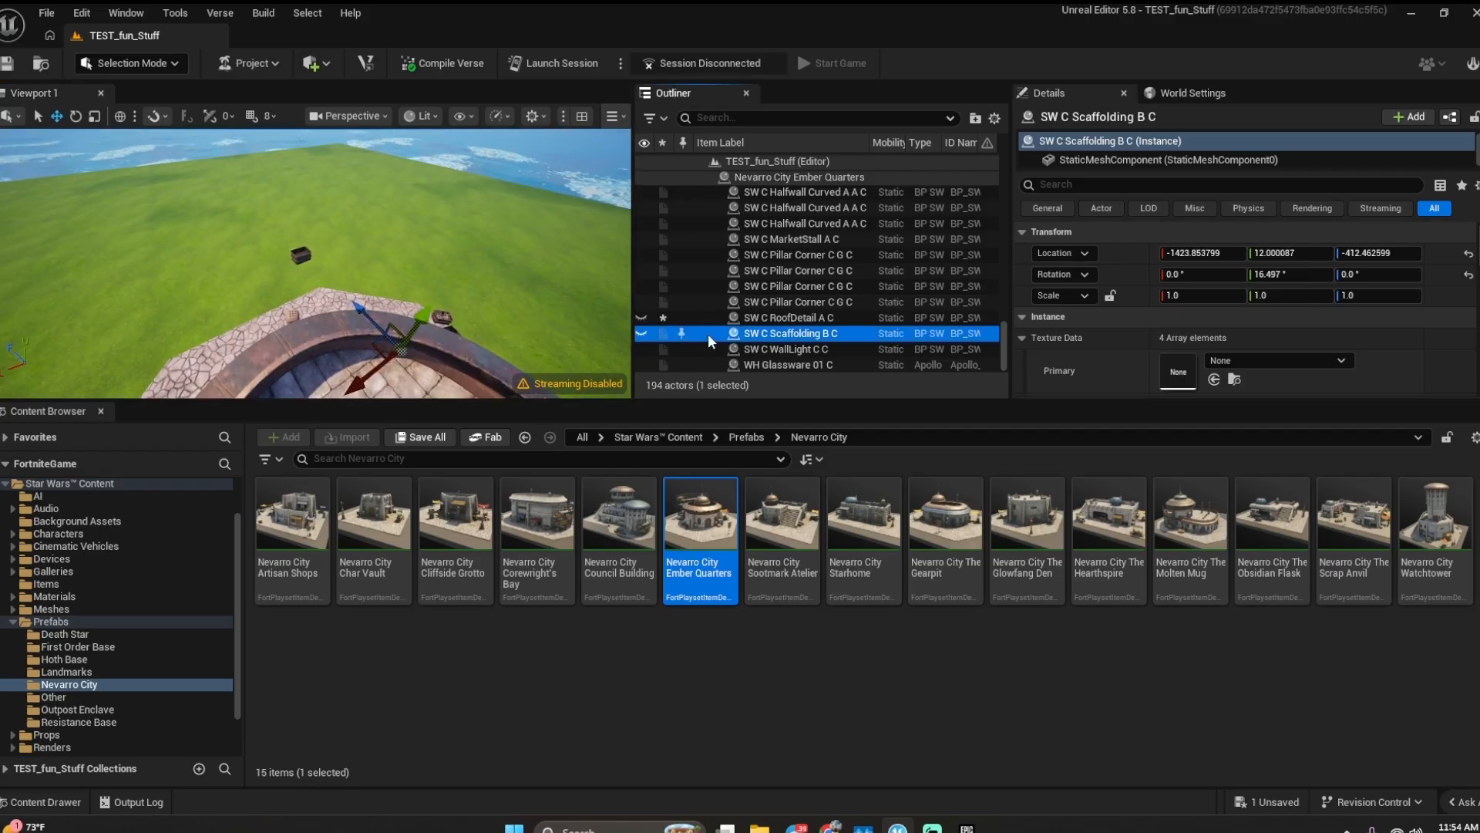
key(Delete)
- Unhide the roof dome, SW C RoofDetail A C, and seat it in the roof opening at a height of about 361
click(709, 330)
click(642, 334)
right_drag(463, 314, 374, 354)
key(s)
key(w)
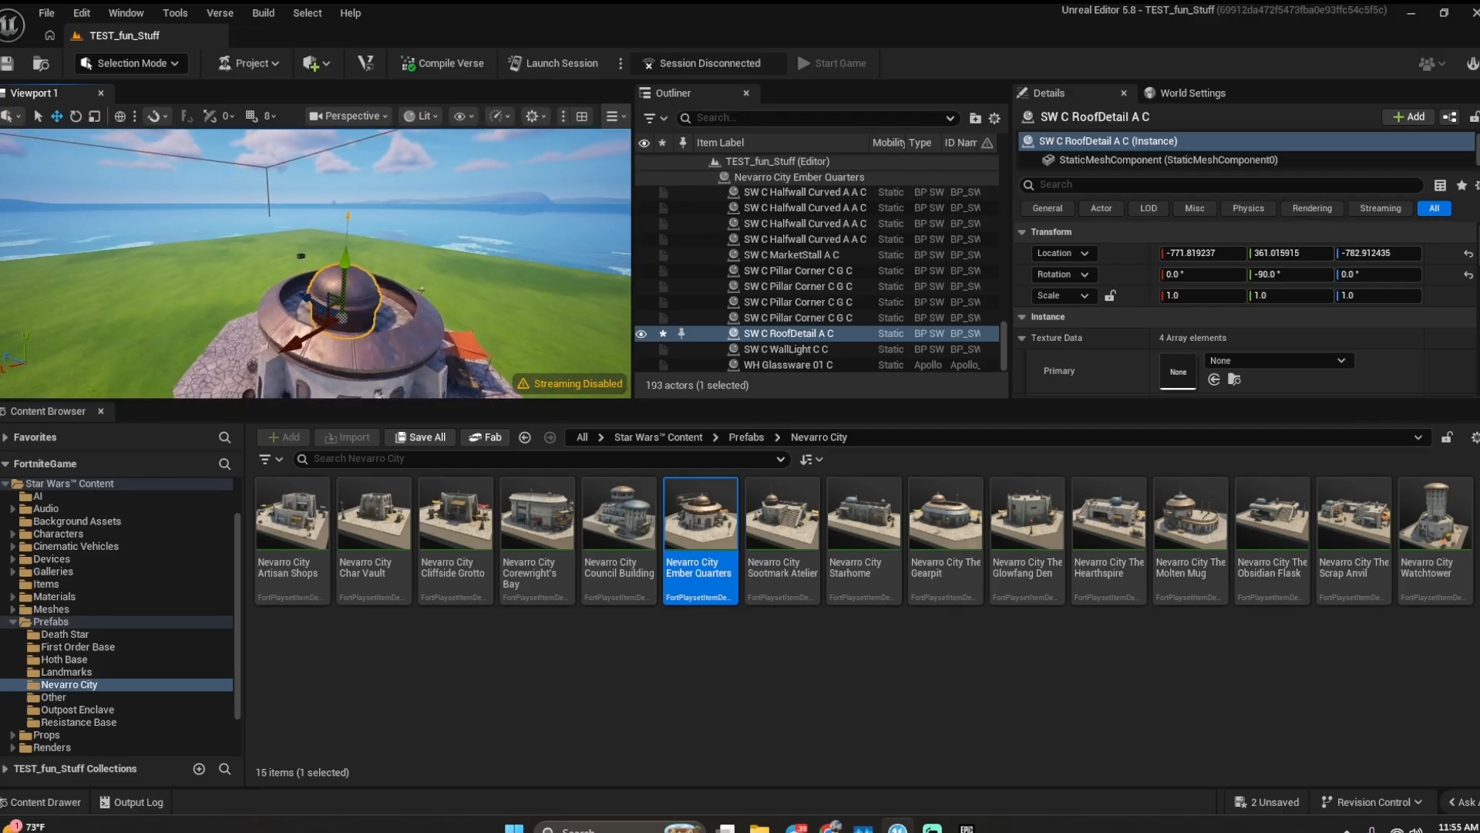
right_drag(316, 262, 350, 243)
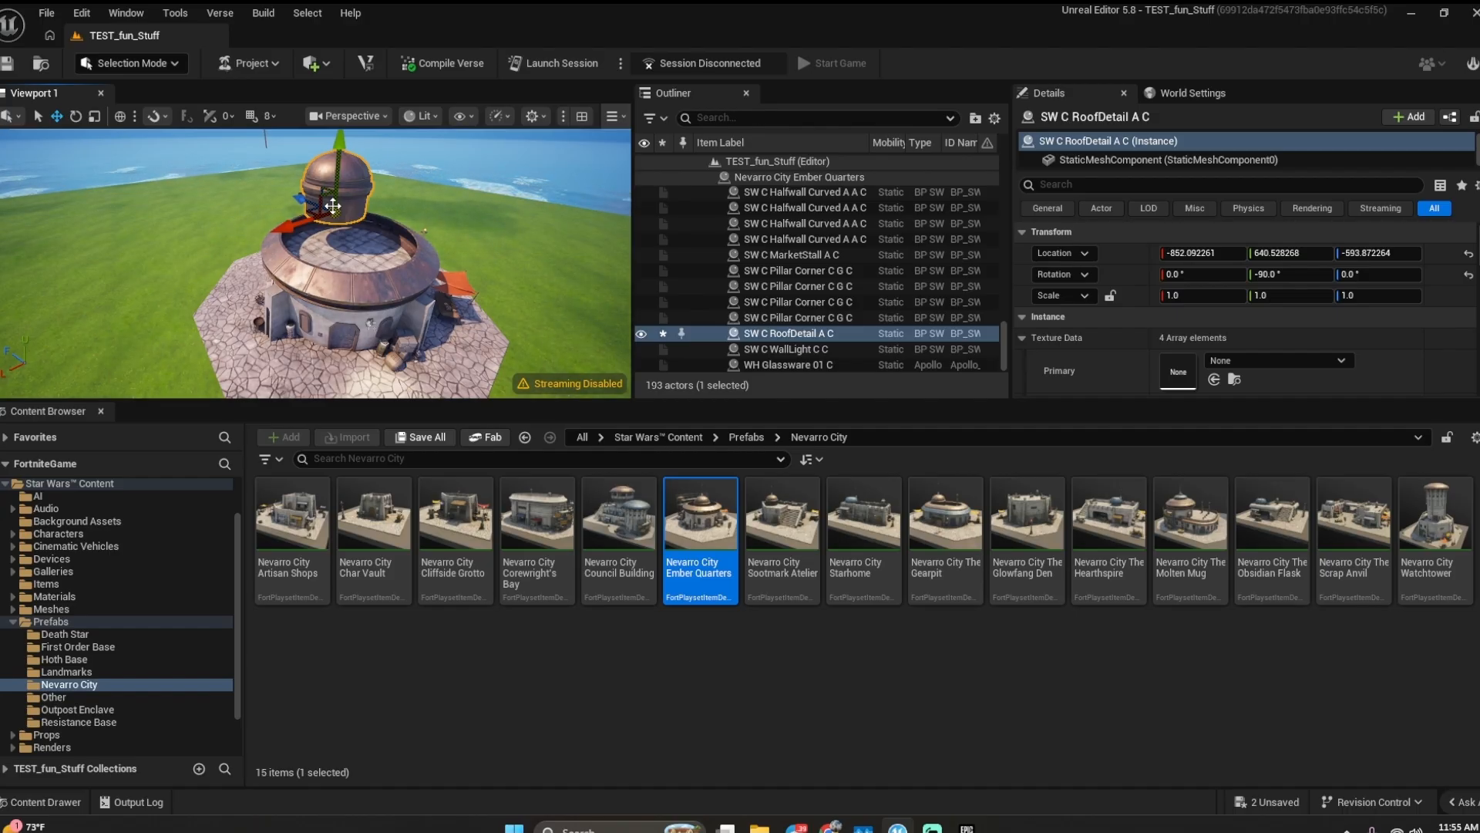
key(ctrl+z)
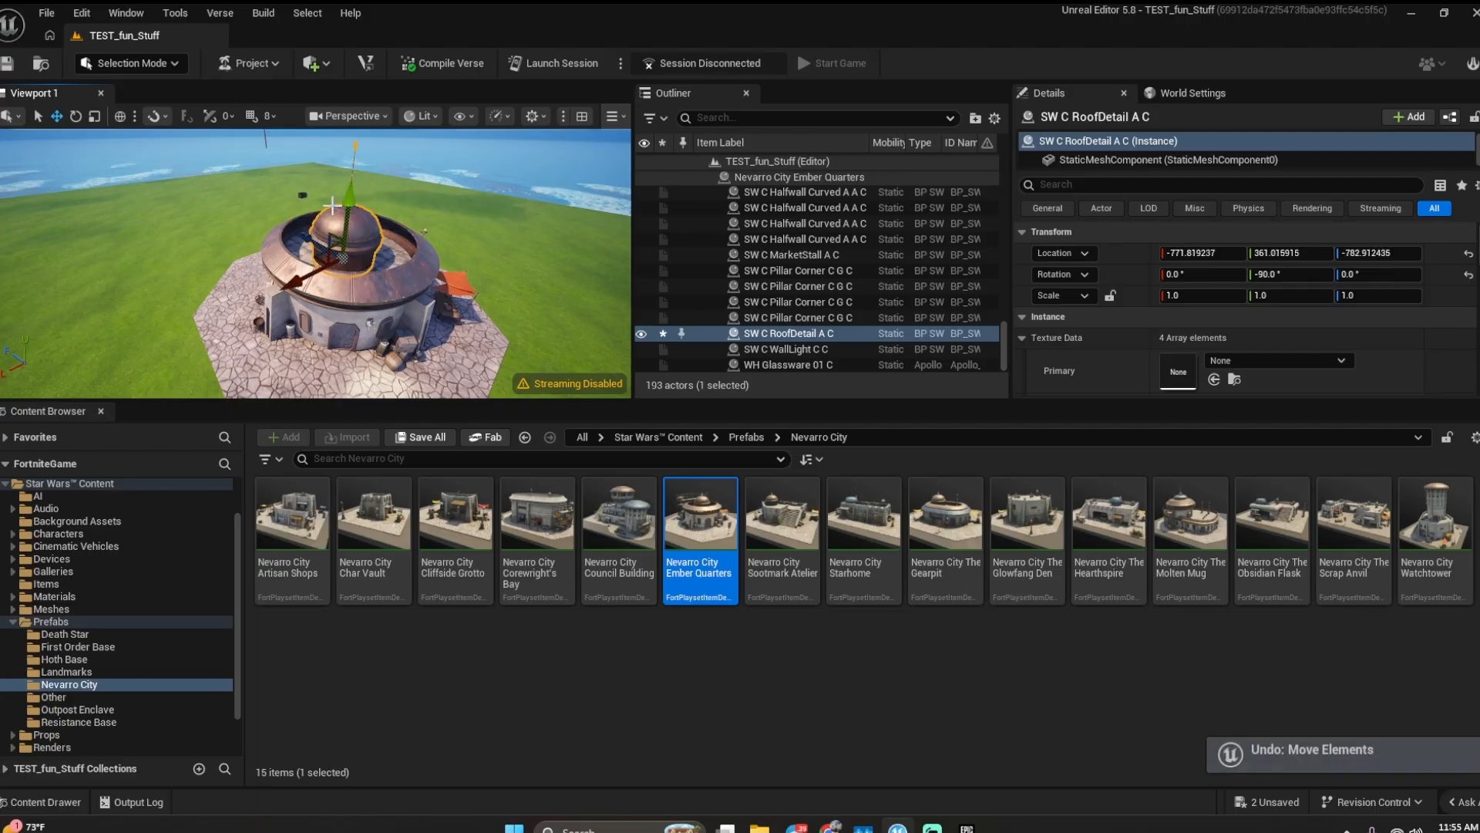
- Delete the small container, IcedTea ContainerSmall C C, floating beside the Ember Quarters roof
click(686, 161)
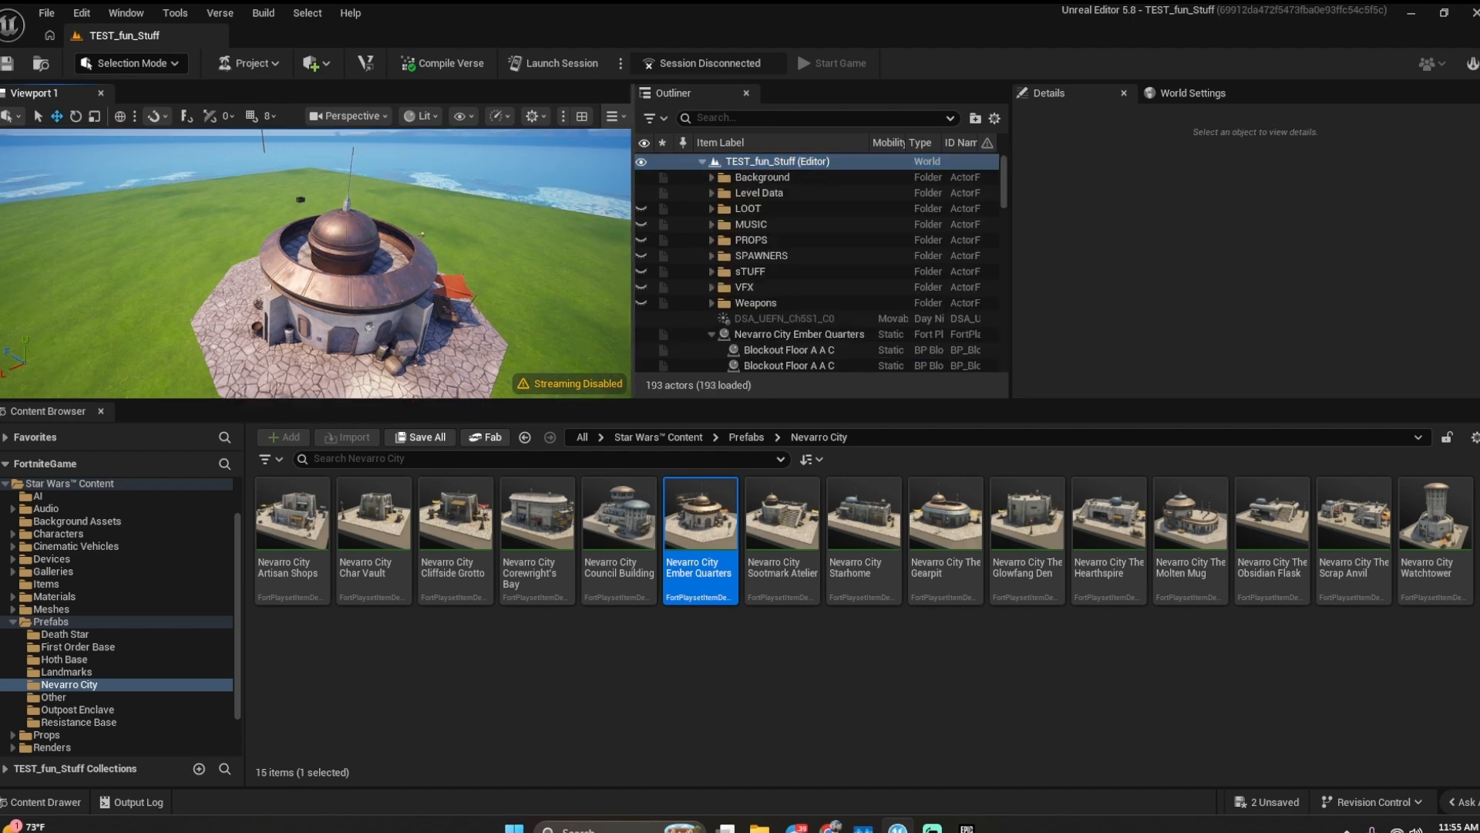
mouse_move(357, 254)
right_down()
mouse_move(362, 282)
mouse_move(357, 253)
right_up()
click(340, 250)
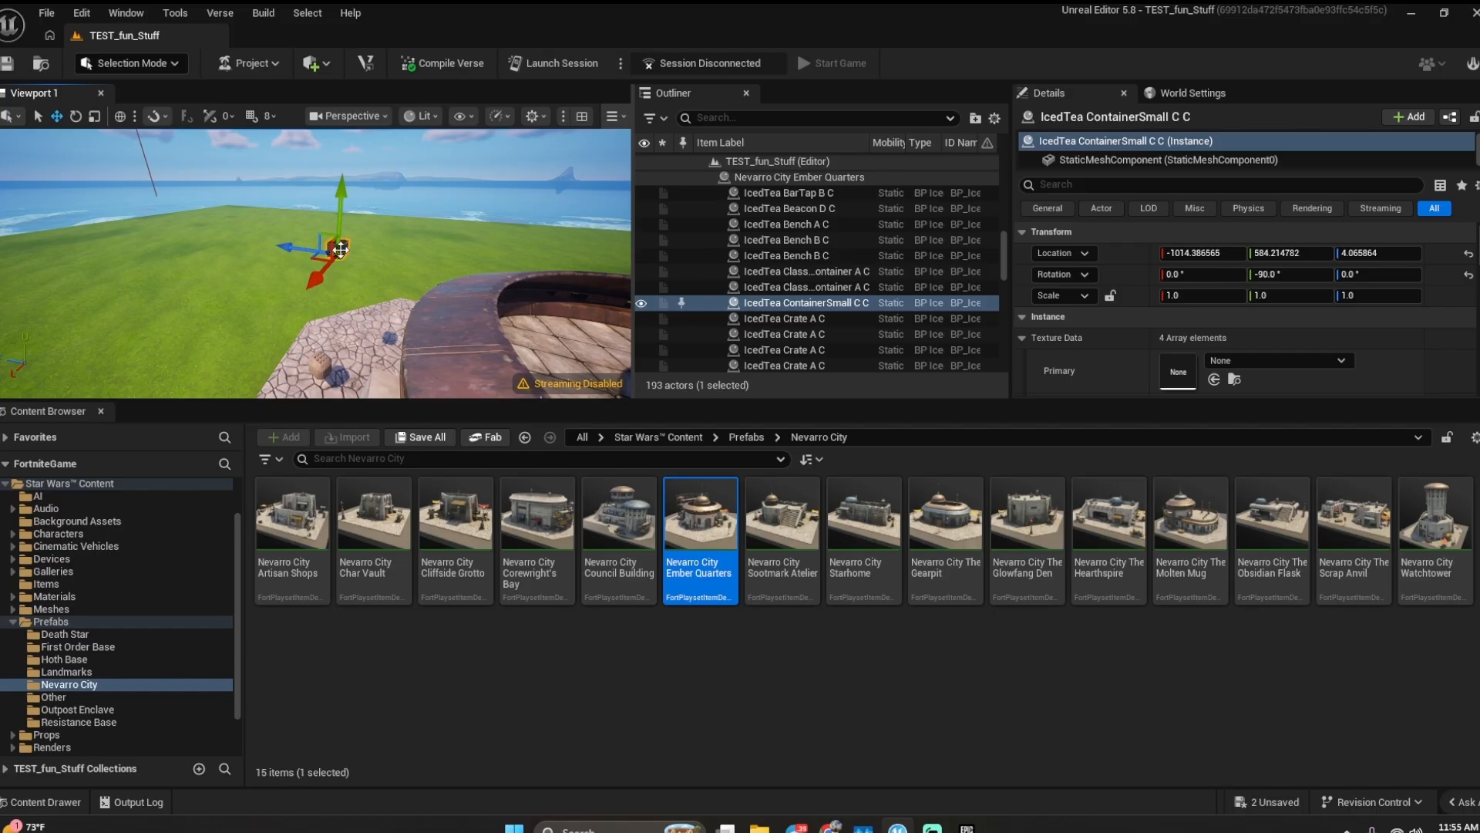
key(Delete)
right_drag(341, 250, 339, 252)
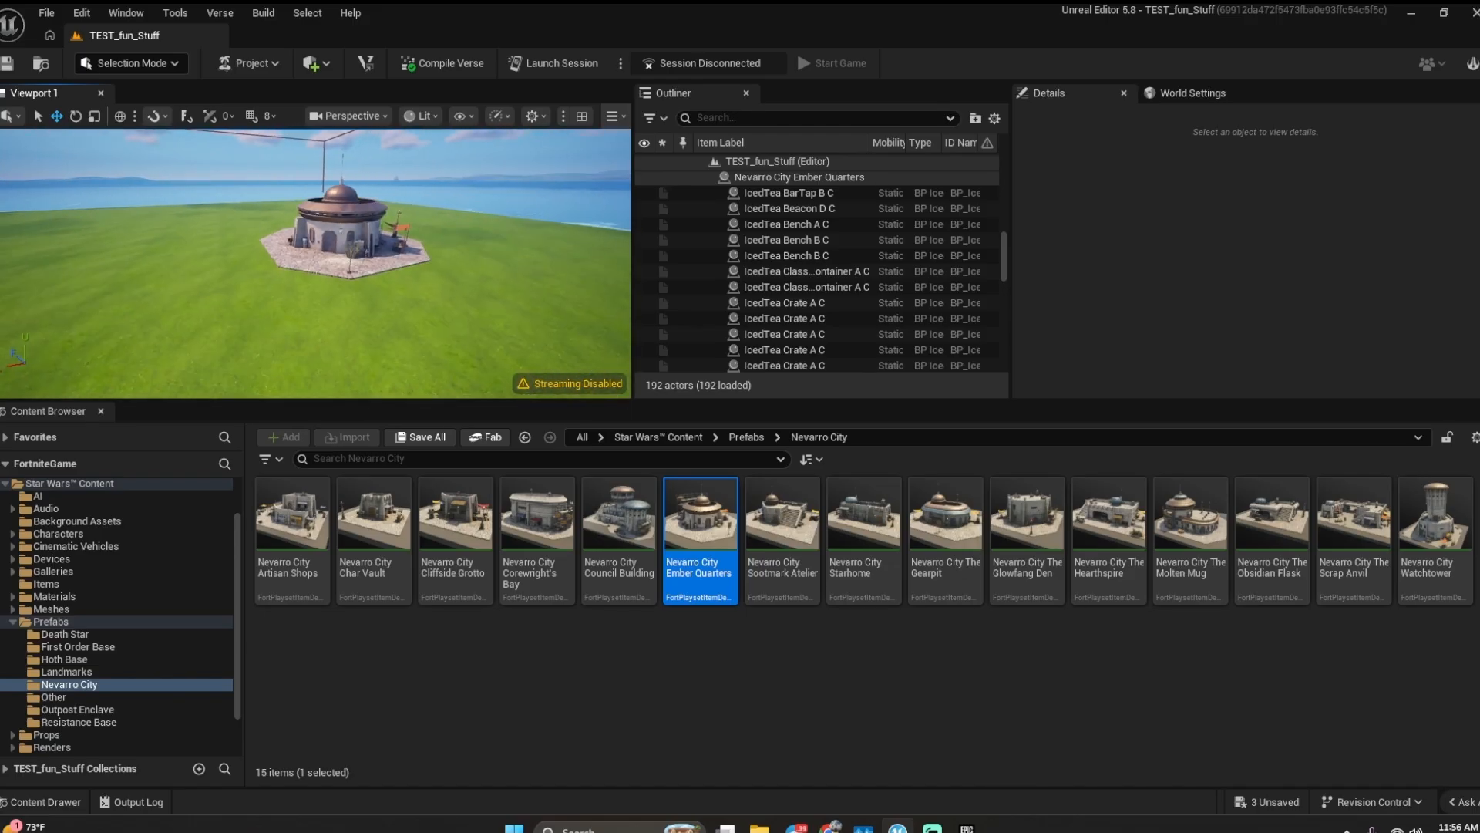
- Collapse the Prefabs folder, expand Props and look through the Death Star props
click(12, 621)
click(12, 684)
click(64, 697)
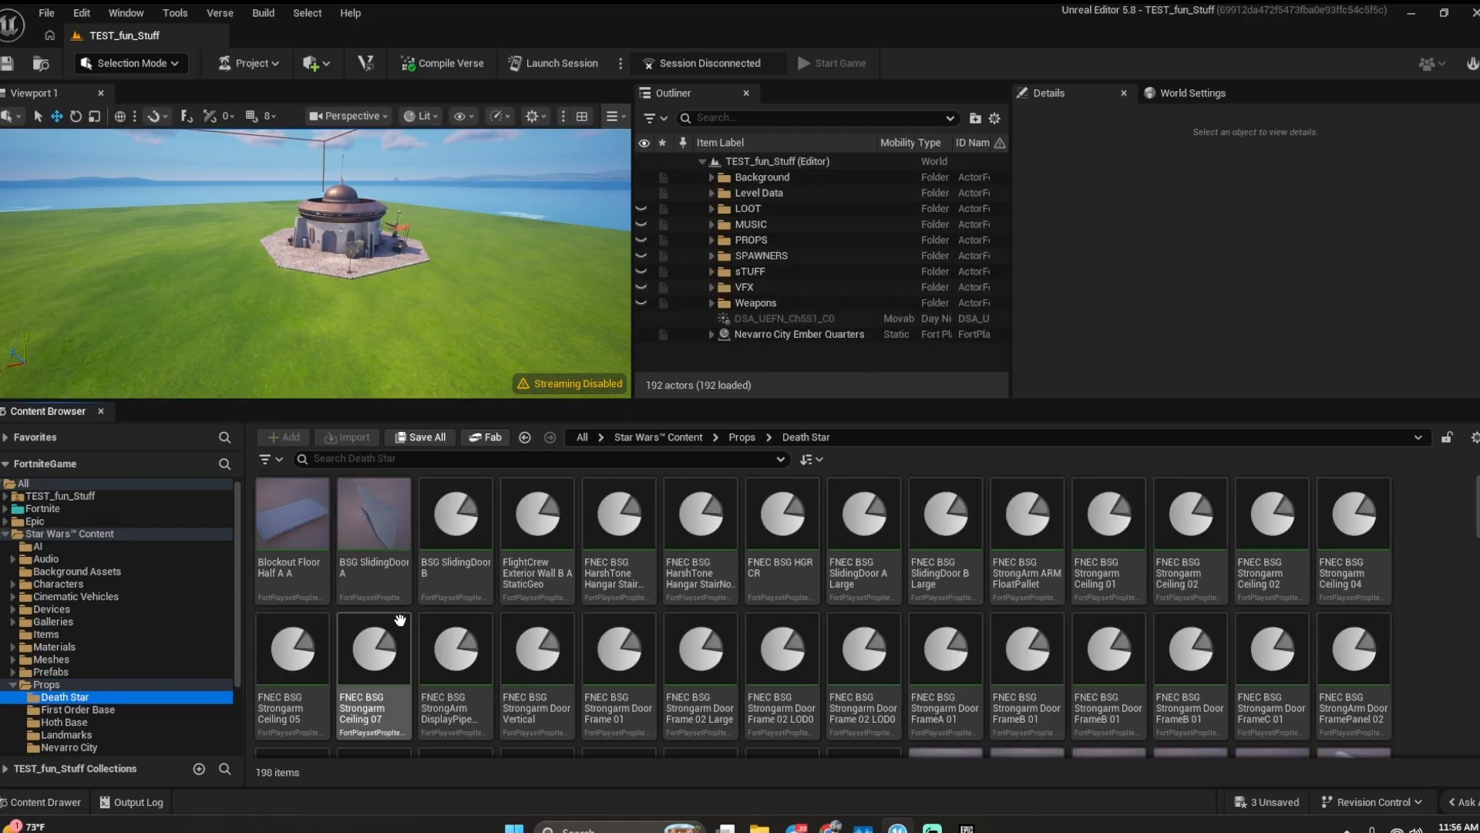
scroll(926, 617, down, 5)
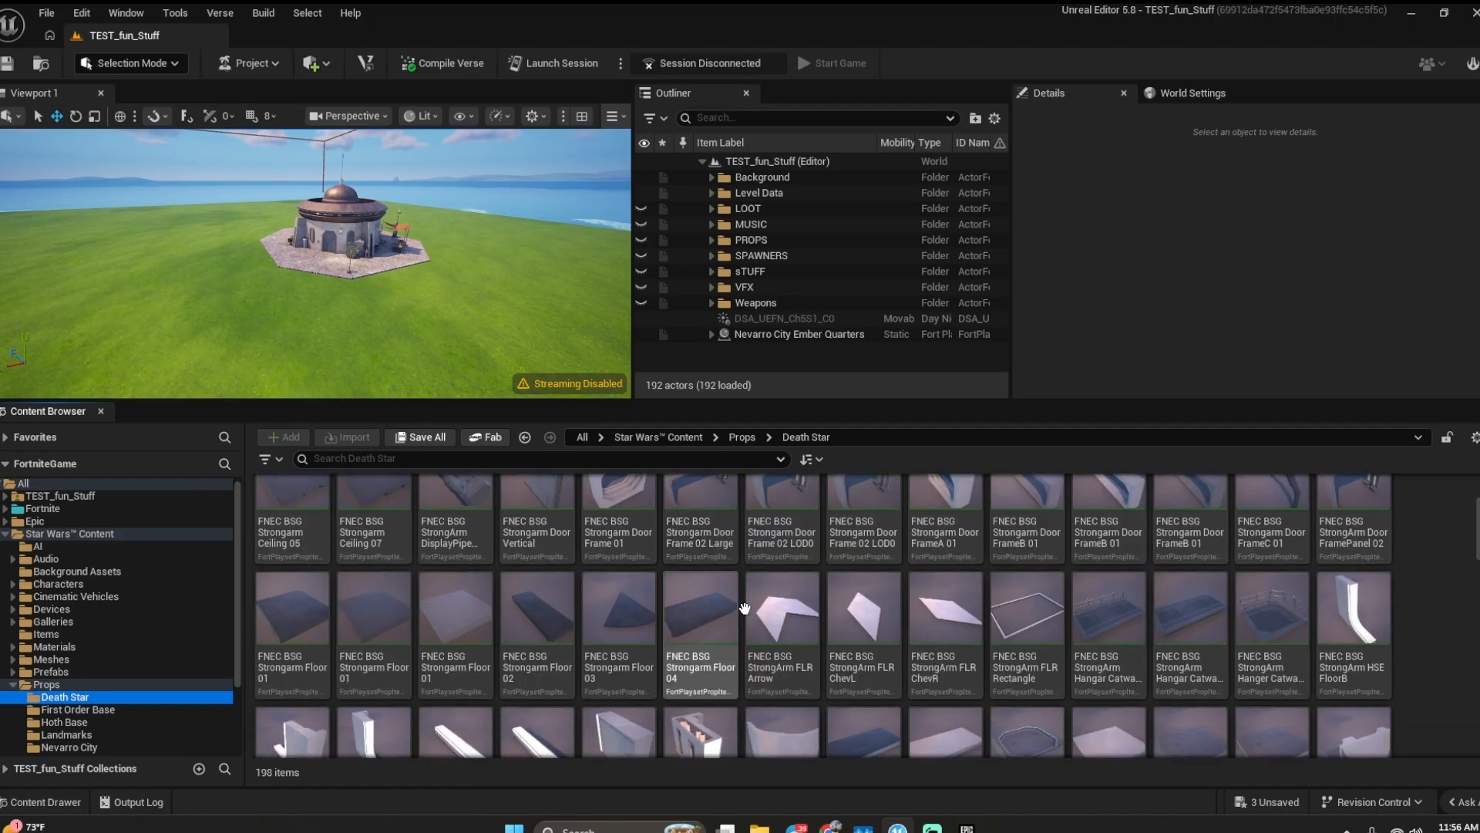
scroll(1161, 638, down, 2)
scroll(432, 317, up, 5)
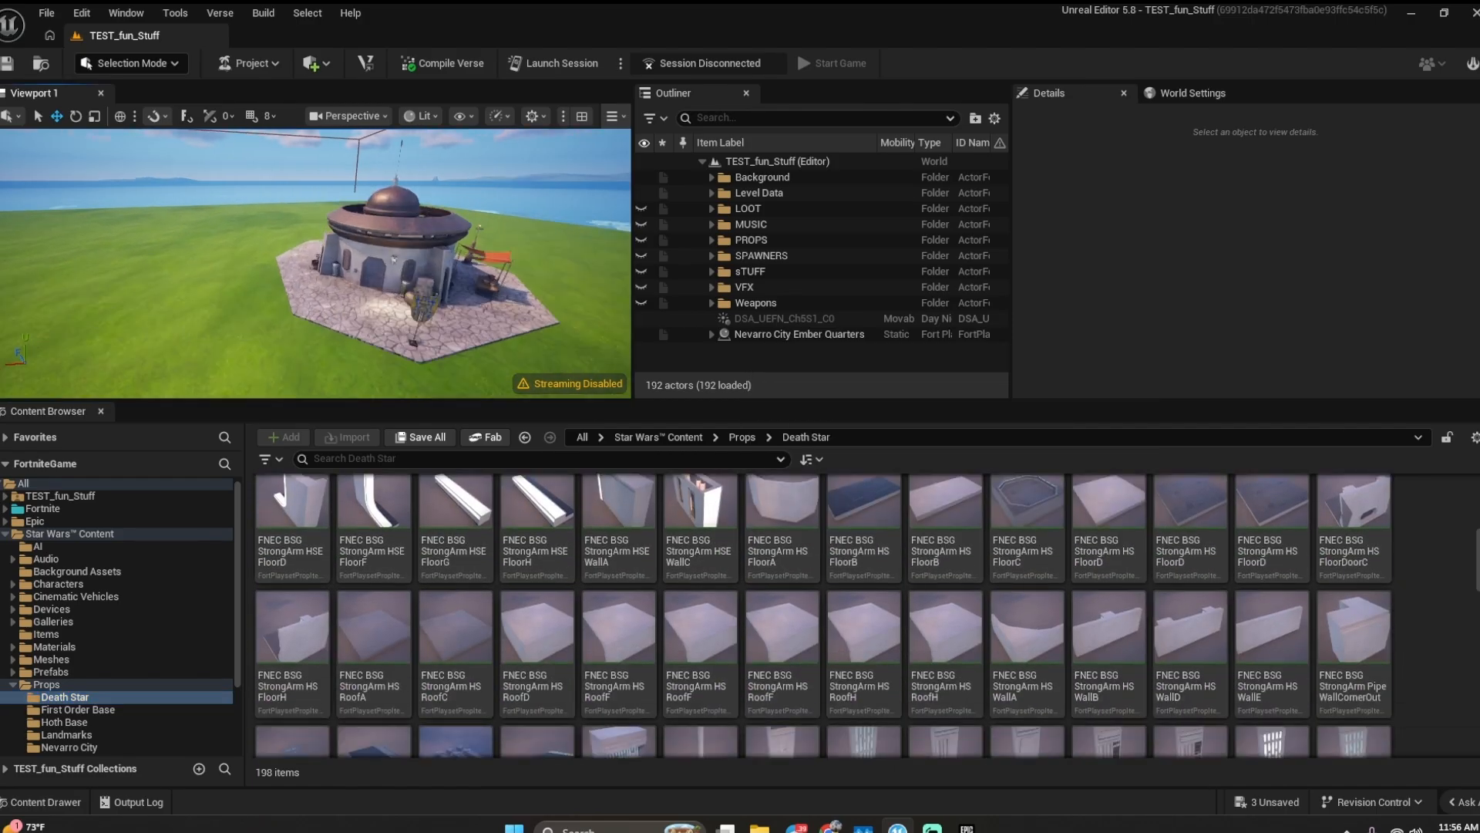
- Try to pull the roof's curved half wall, SW C Halfwall Curved A A C, outward from the building, and undo the move
click(398, 253)
drag(290, 290, 146, 351)
scroll(440, 294, down, 5)
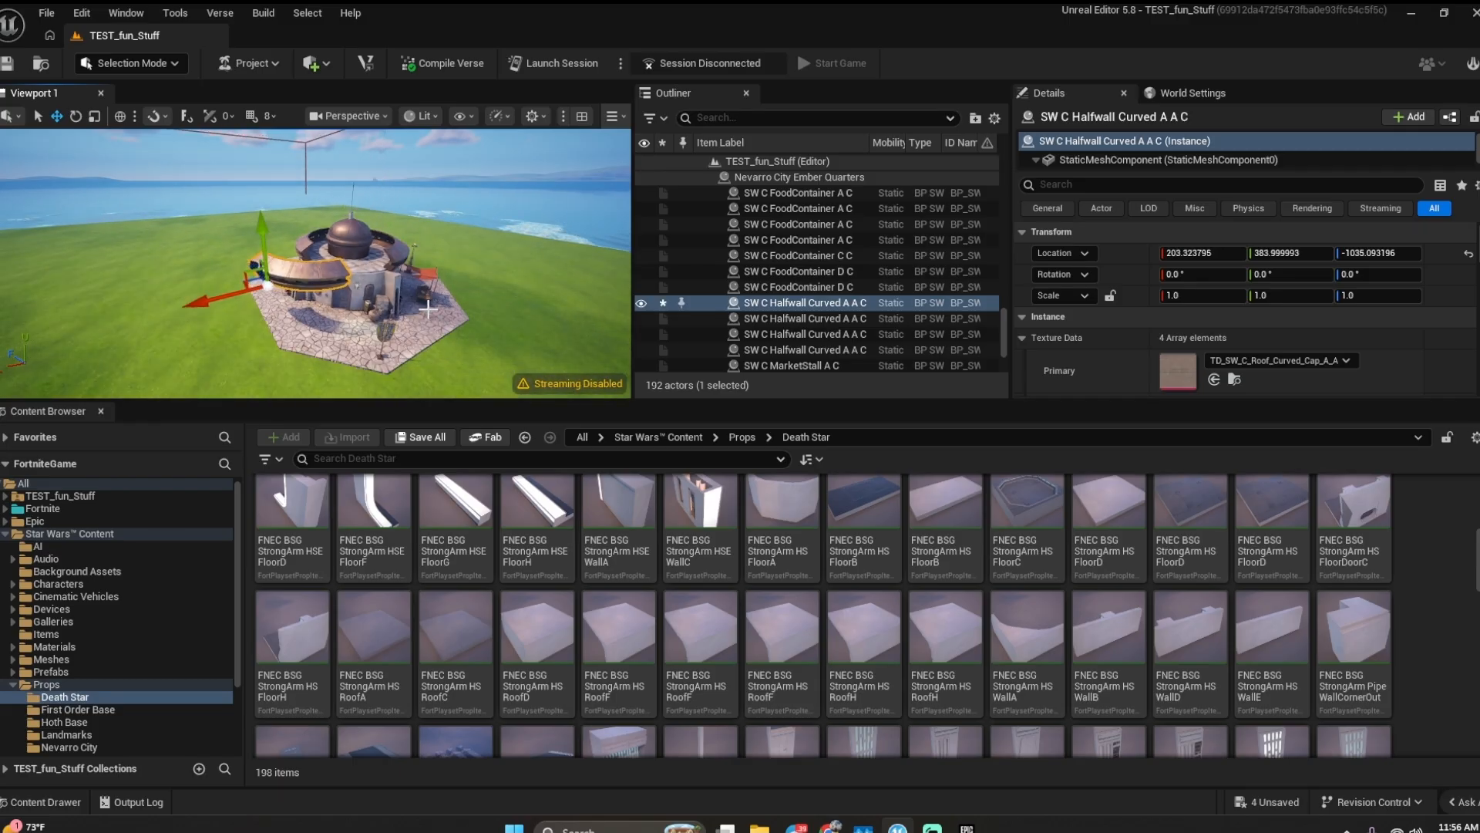
key(ctrl+z)
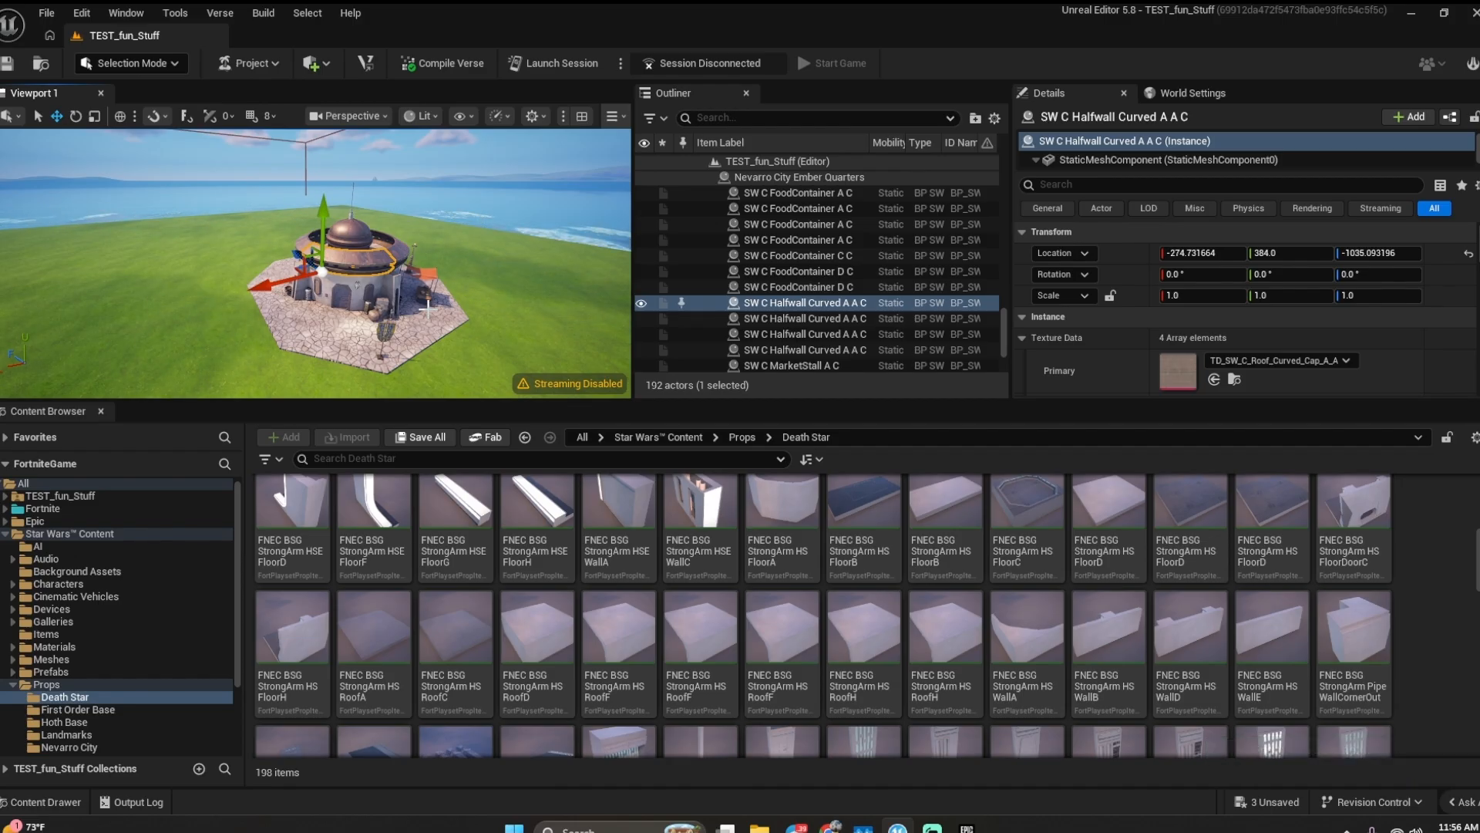
- View the First Order Base and Hoth Base props and collapse the Props folder
scroll(110, 603, down, 3)
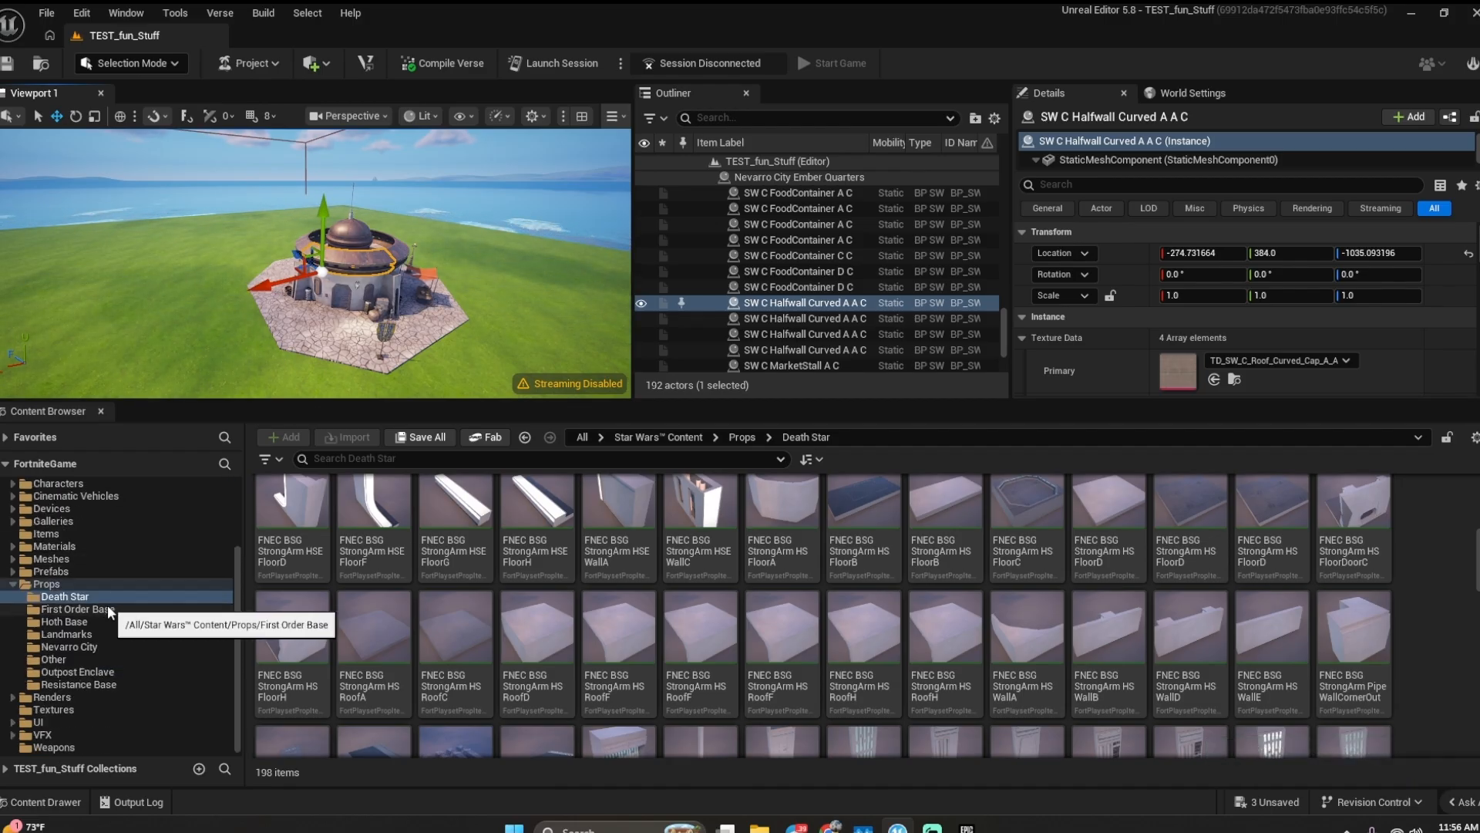
click(109, 603)
click(92, 625)
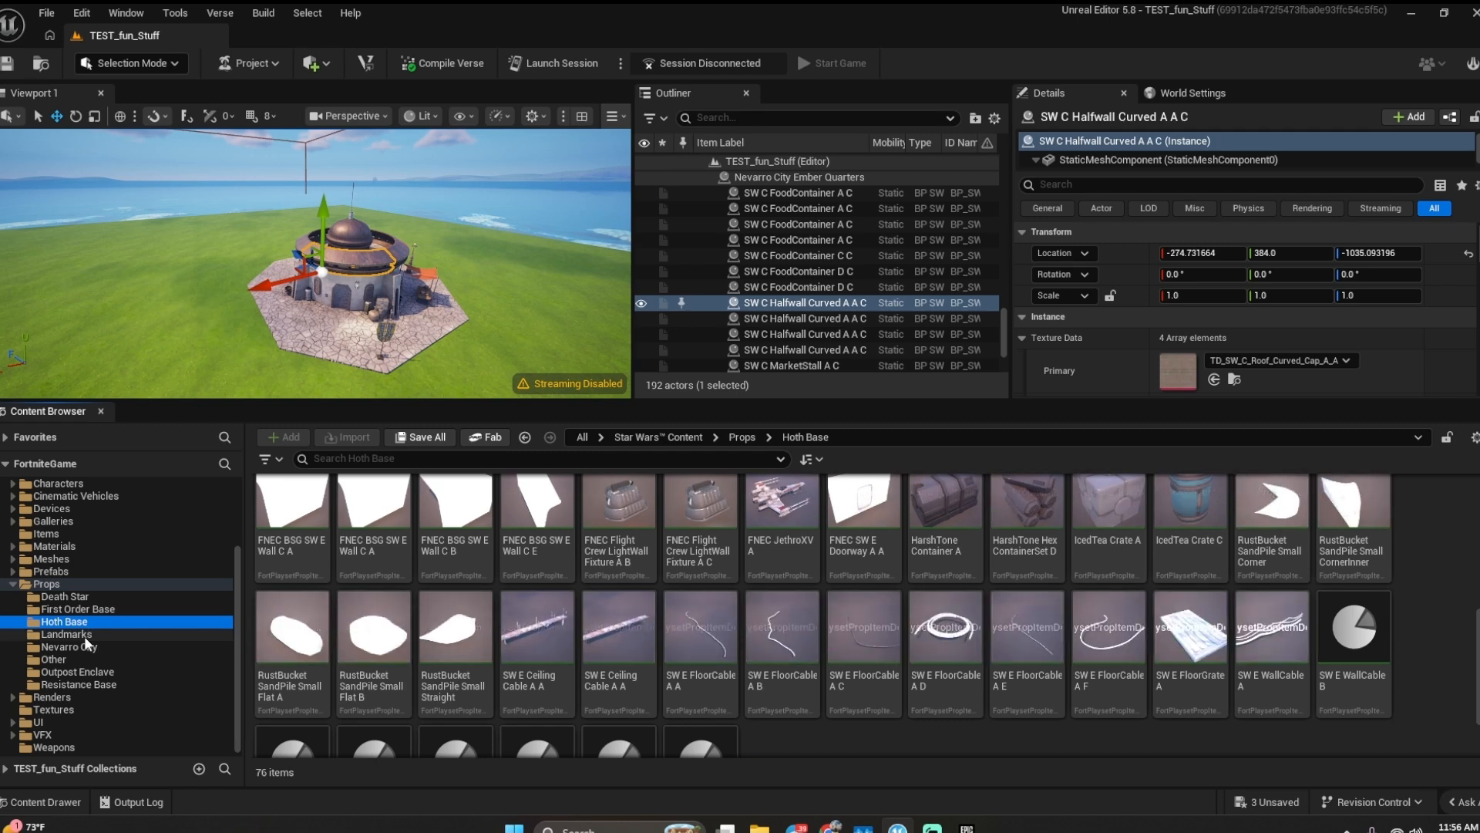
click(13, 586)
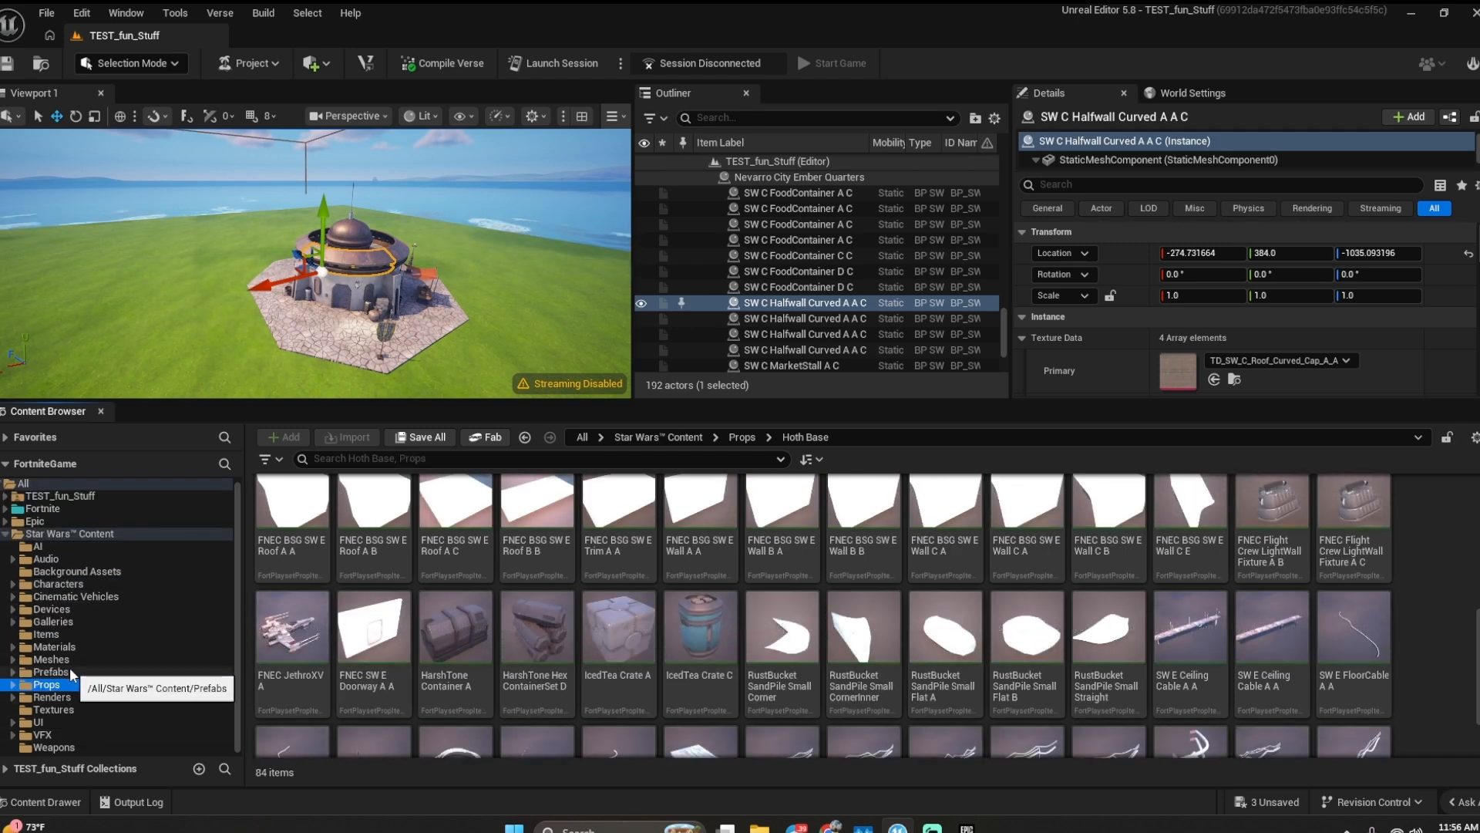
- Look through the AI, Audio, Background Assets and Characters folders in the Star Wars content
right_drag(356, 324, 359, 285)
click(117, 533)
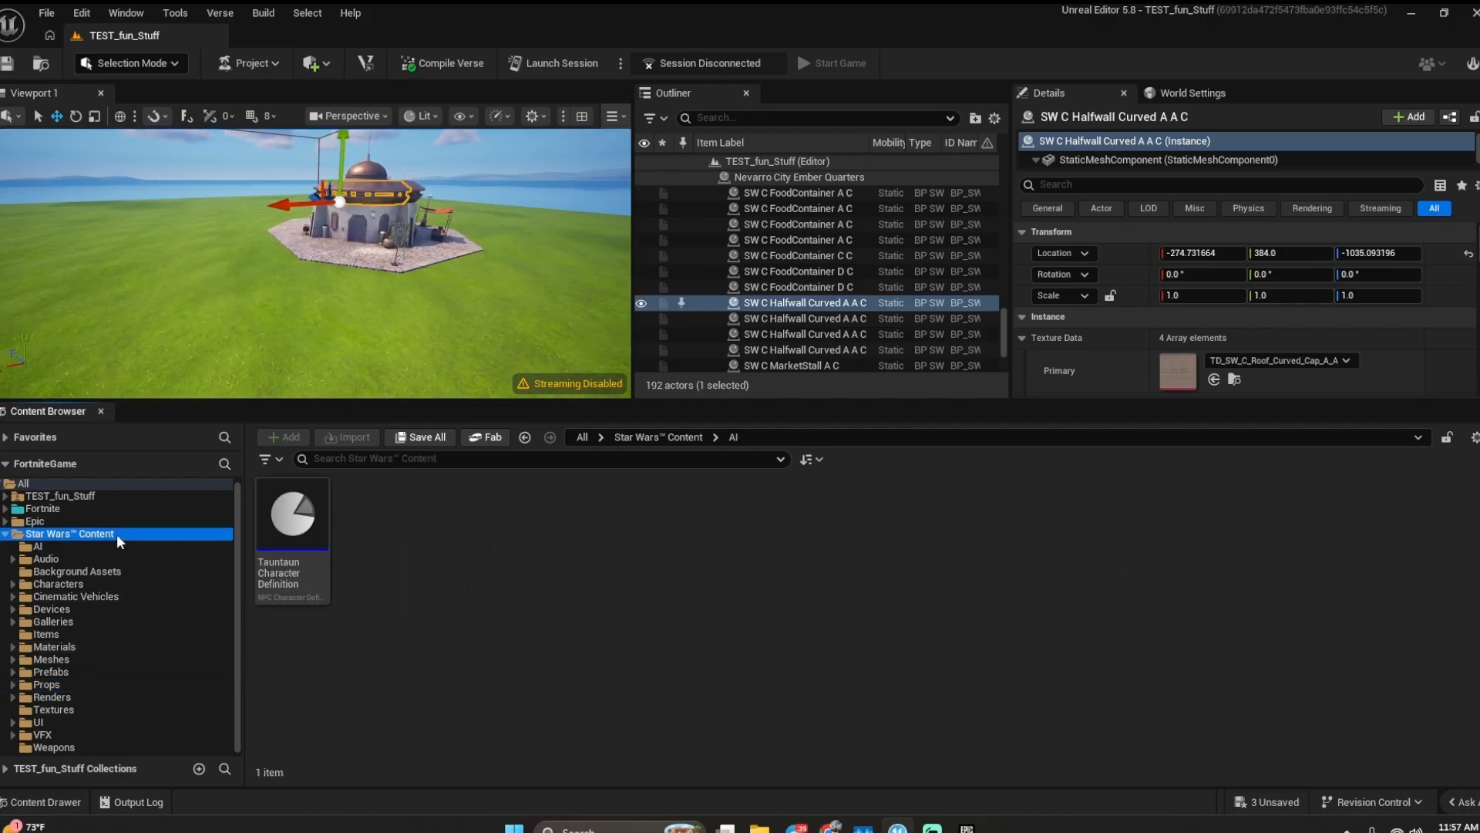
click(107, 544)
click(104, 558)
click(108, 571)
click(95, 584)
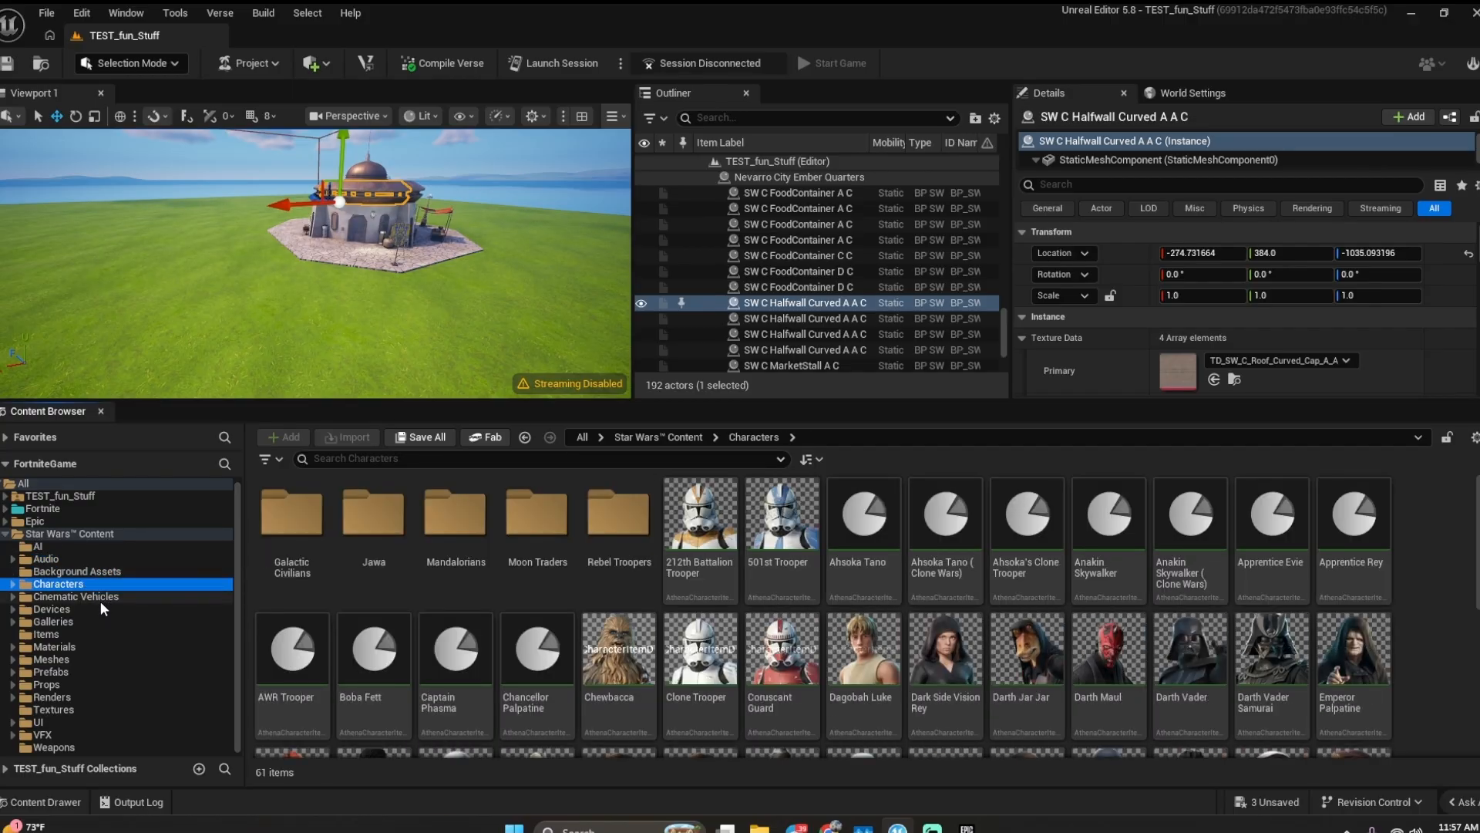
scroll(1330, 625, down, 2)
scroll(1330, 625, down, 6)
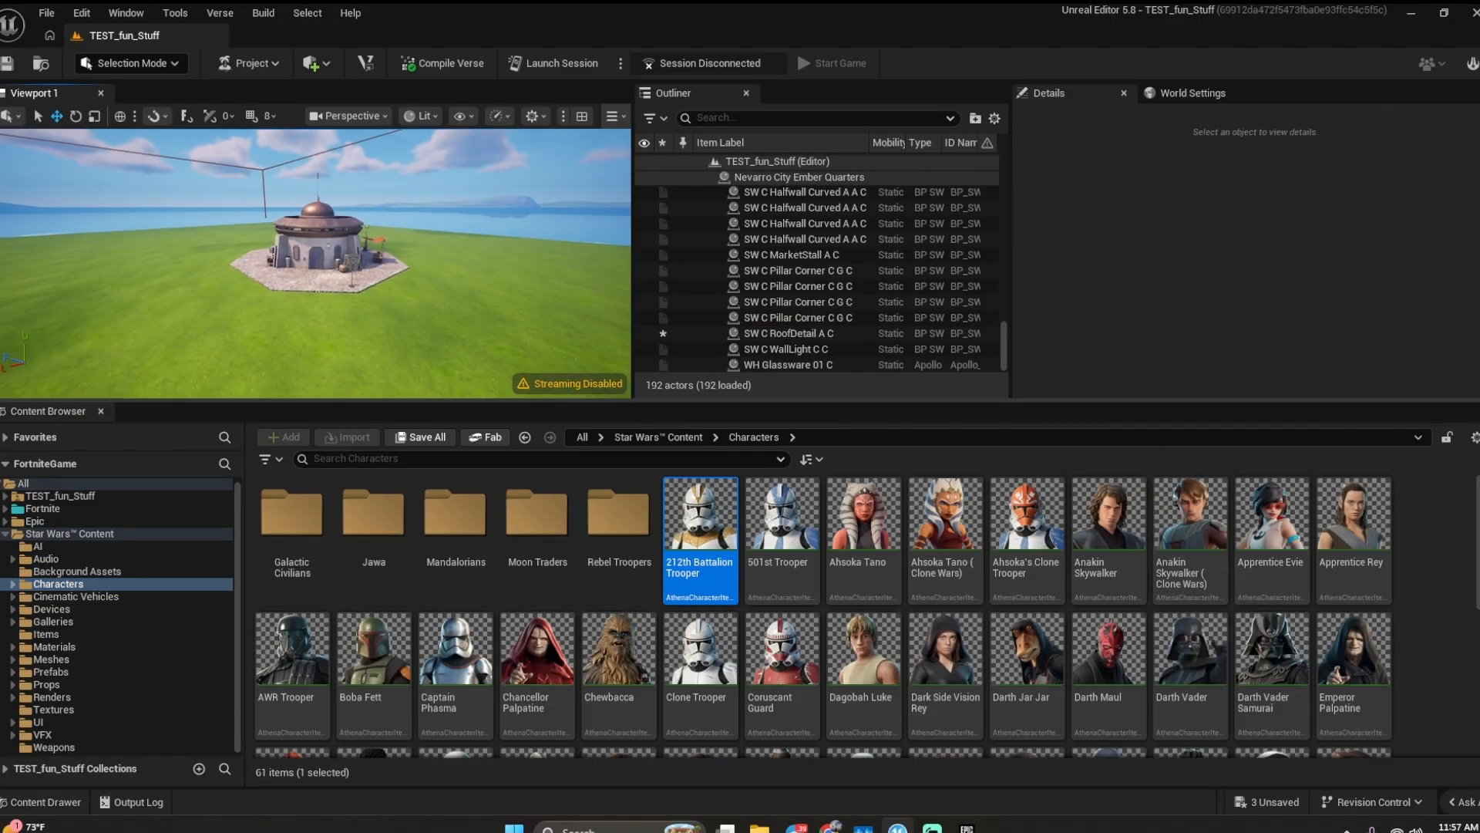
- Collapse the list of parts under Nevarro City Ember Quarters and frame the building with open grass around it
right_drag(332, 270, 347, 258)
key(s)
right_drag(413, 293, 389, 291)
scroll(776, 274, up, 8)
scroll(779, 267, up, 5)
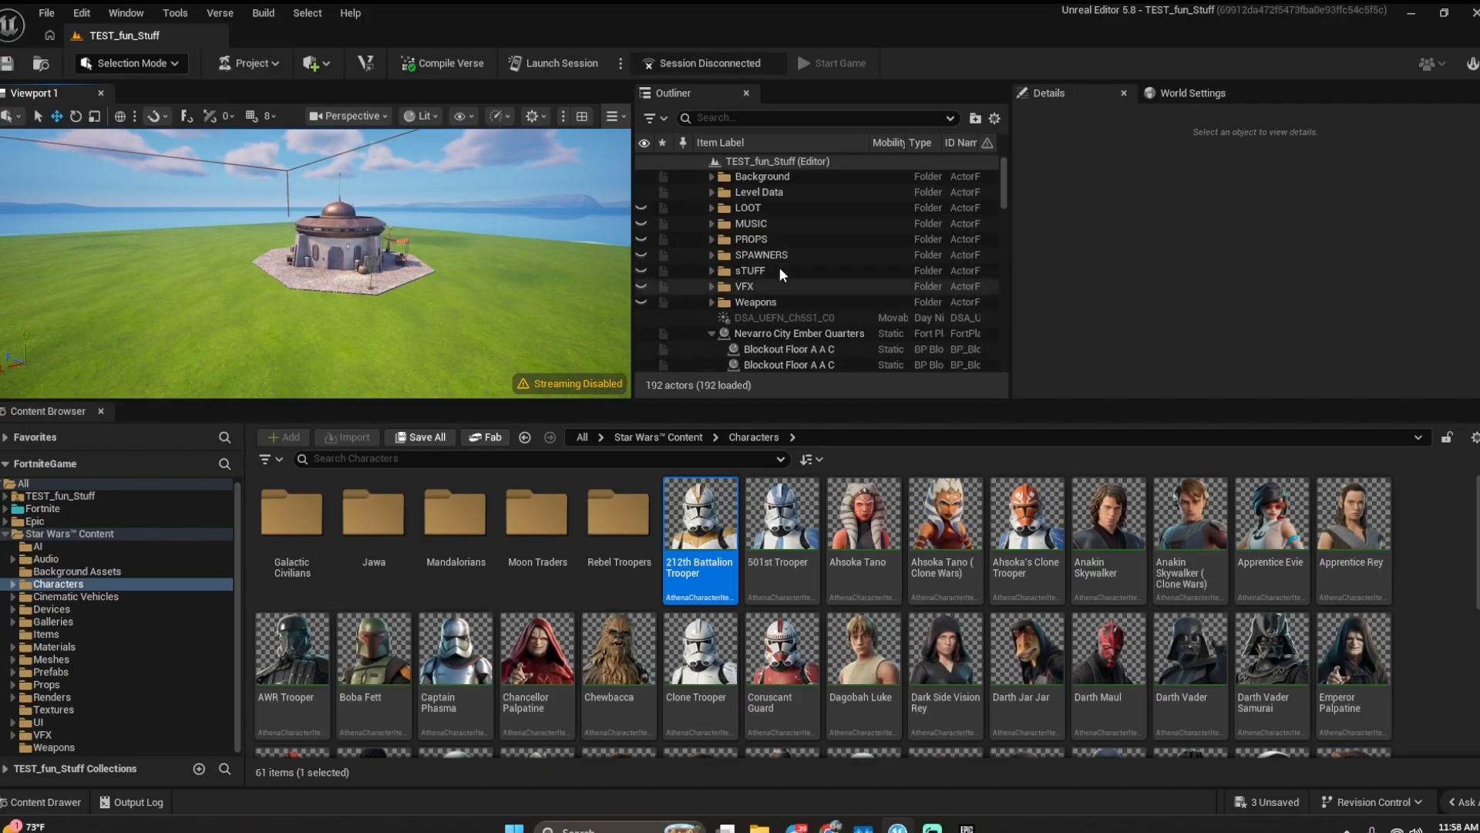
click(710, 334)
right_drag(433, 275, 449, 275)
key(w)
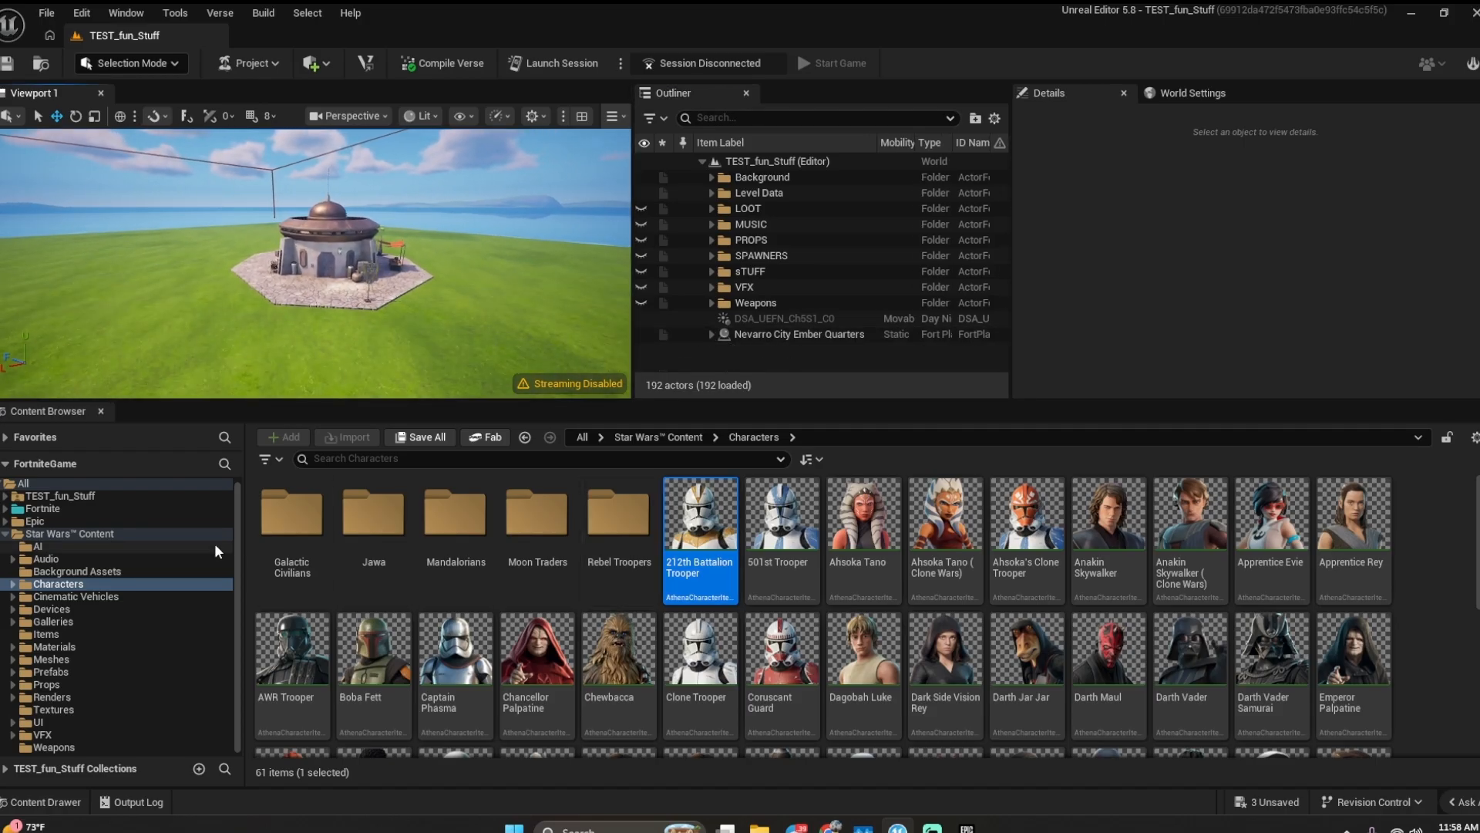
- Place the Clone Trooper from the Characters folder on the grass near the building and view it up close
scroll(1309, 617, down, 5)
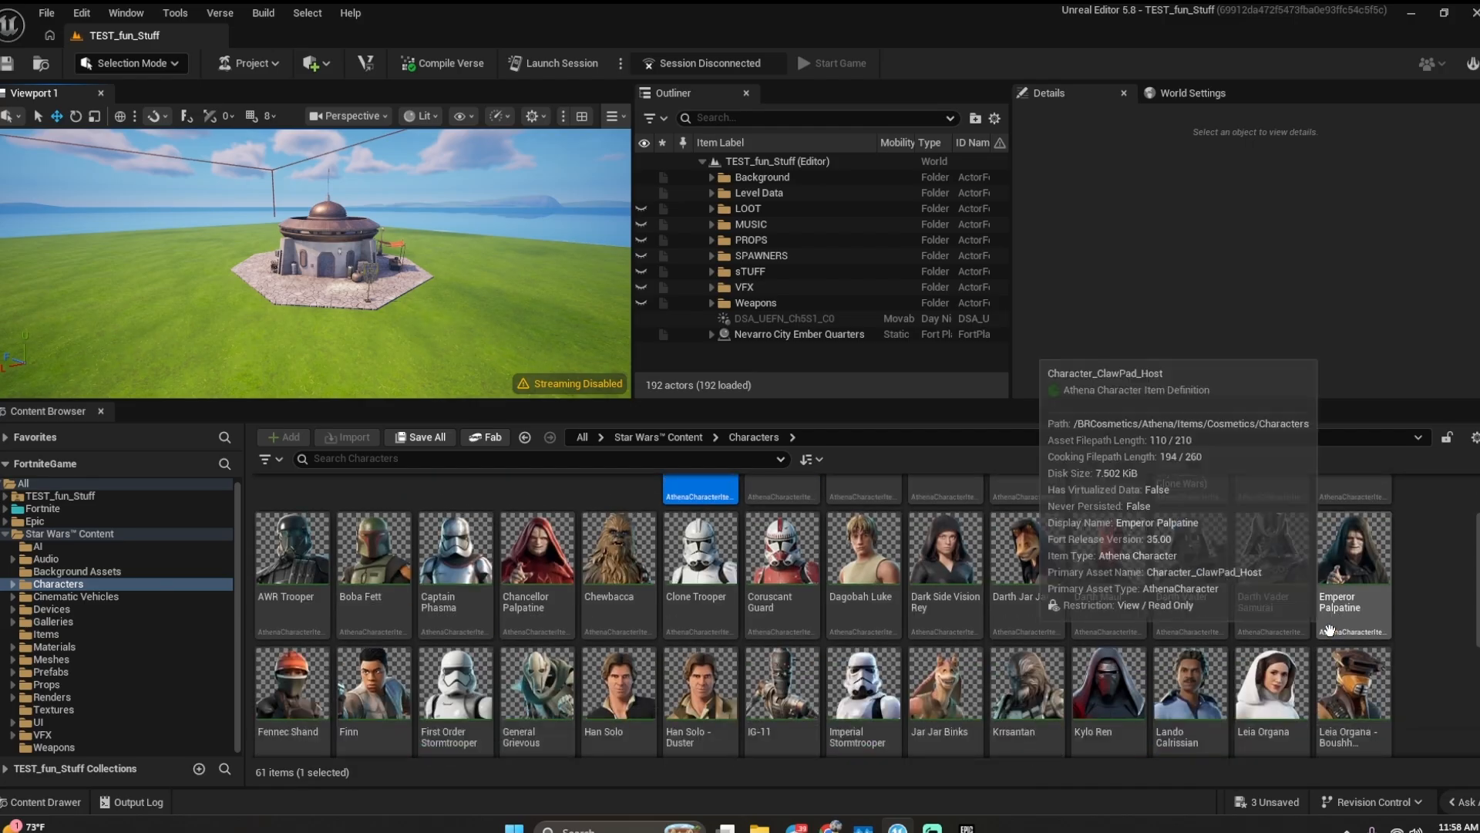
scroll(1344, 631, up, 10)
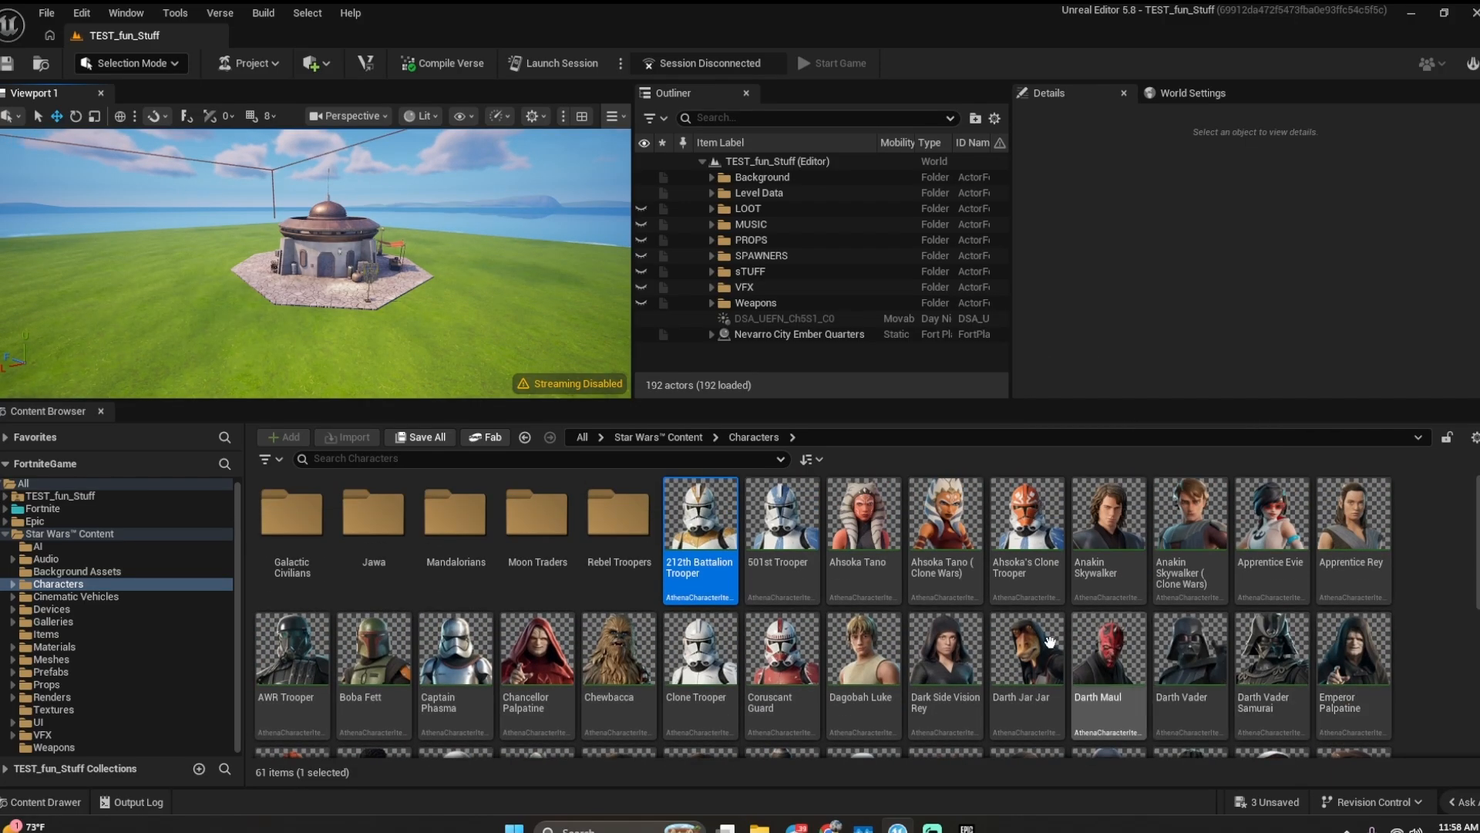
mouse_move(700, 647)
mouse_down()
mouse_move(471, 385)
mouse_move(452, 298)
mouse_up()
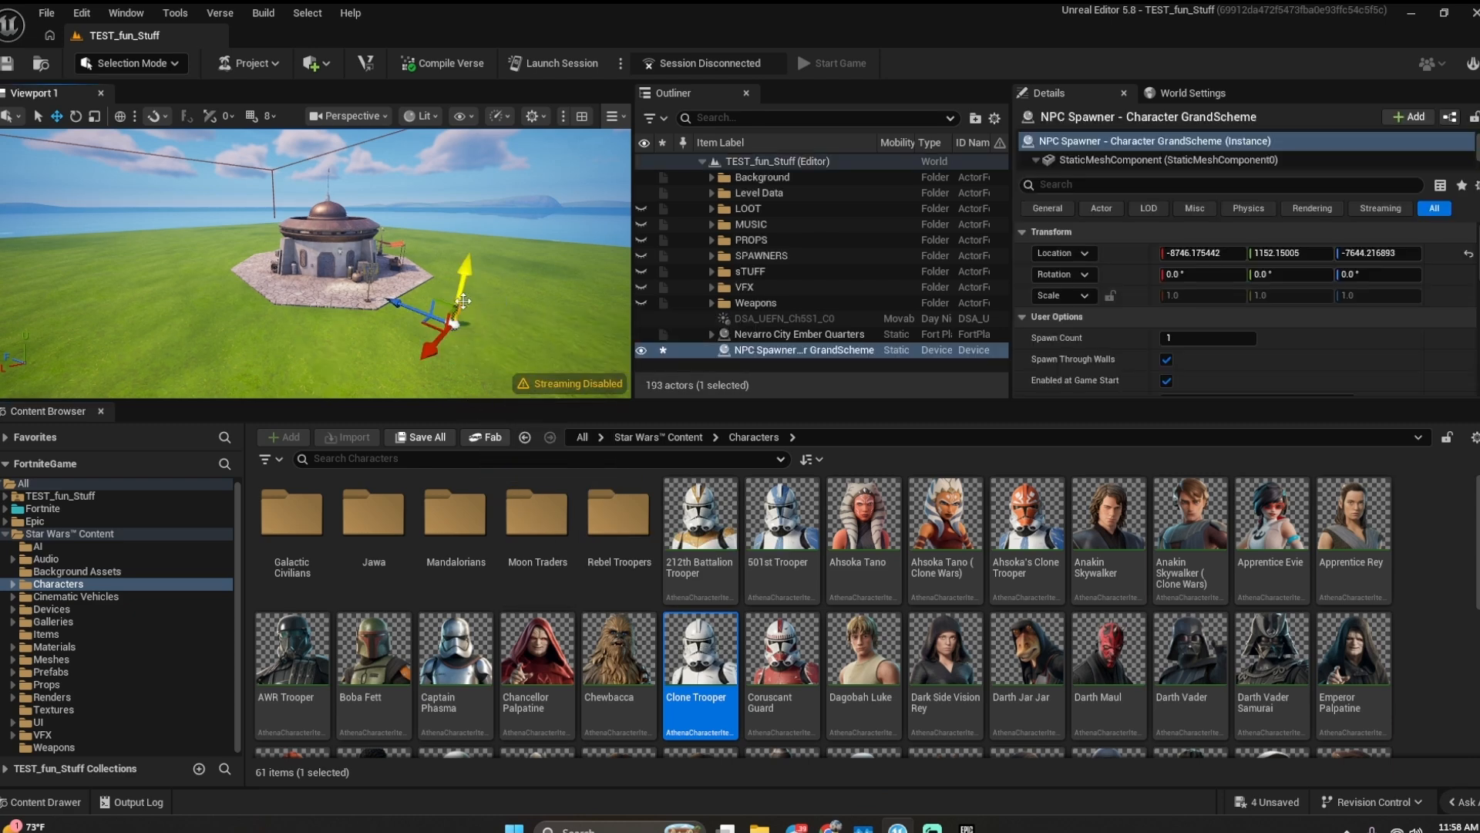
key(f)
key(w)
right_drag(334, 320, 401, 320)
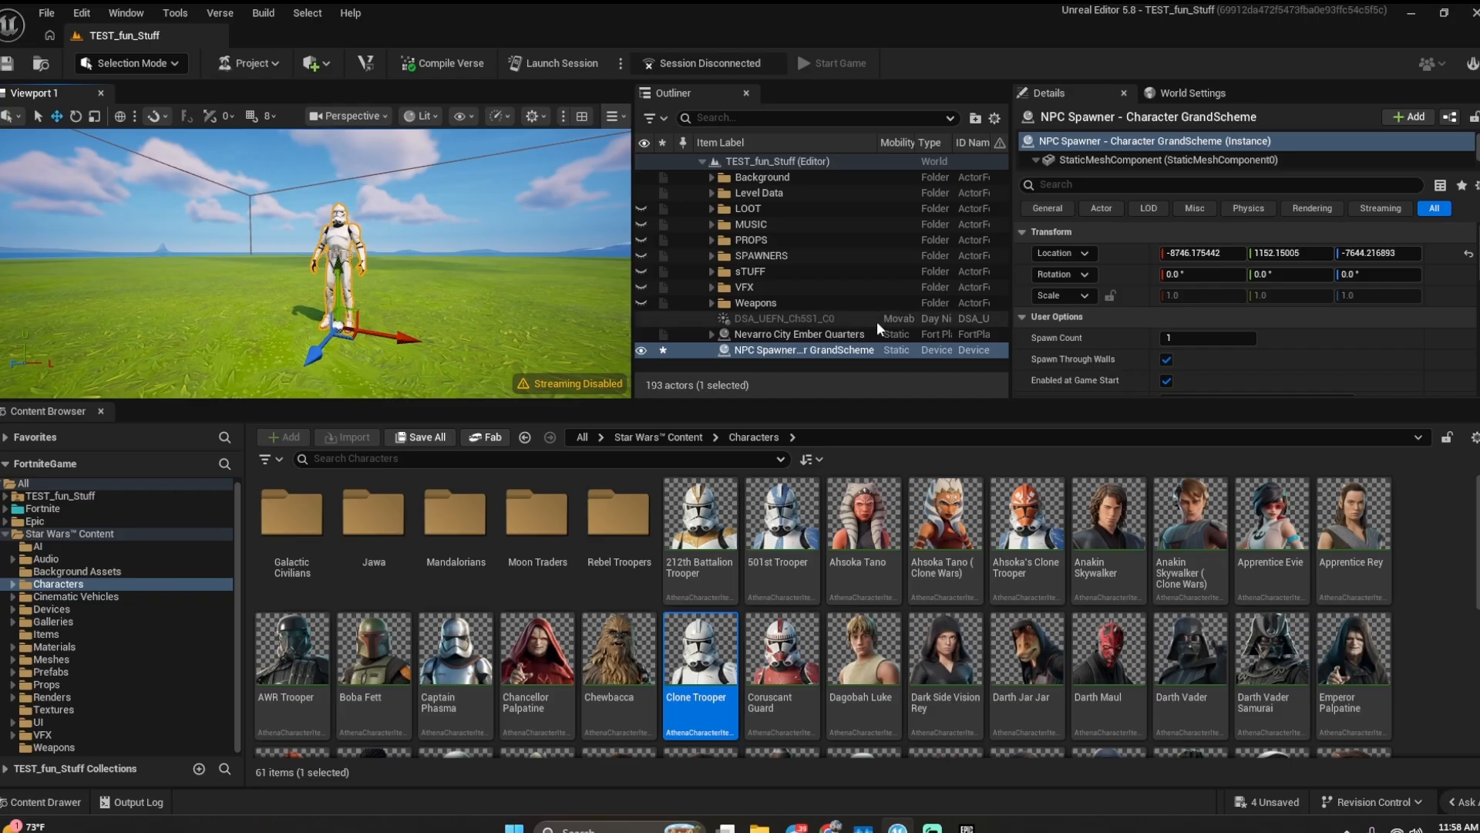
right_drag(486, 290, 472, 362)
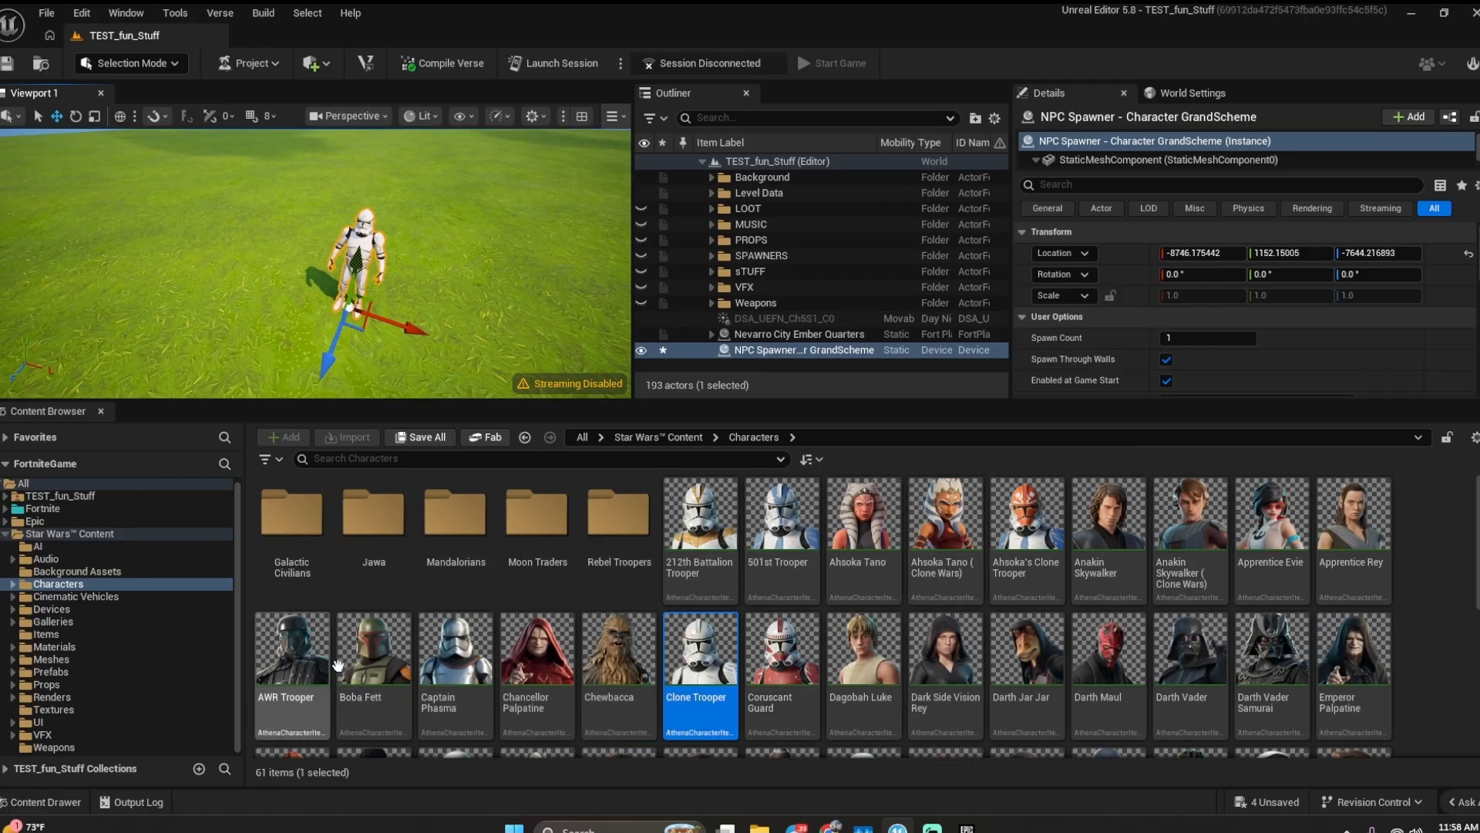
- Place Darth Vader and the Imperial Stormtrooper on the grass in a row beside the Clone Trooper
drag(1191, 654, 275, 219)
scroll(281, 231, down, 4)
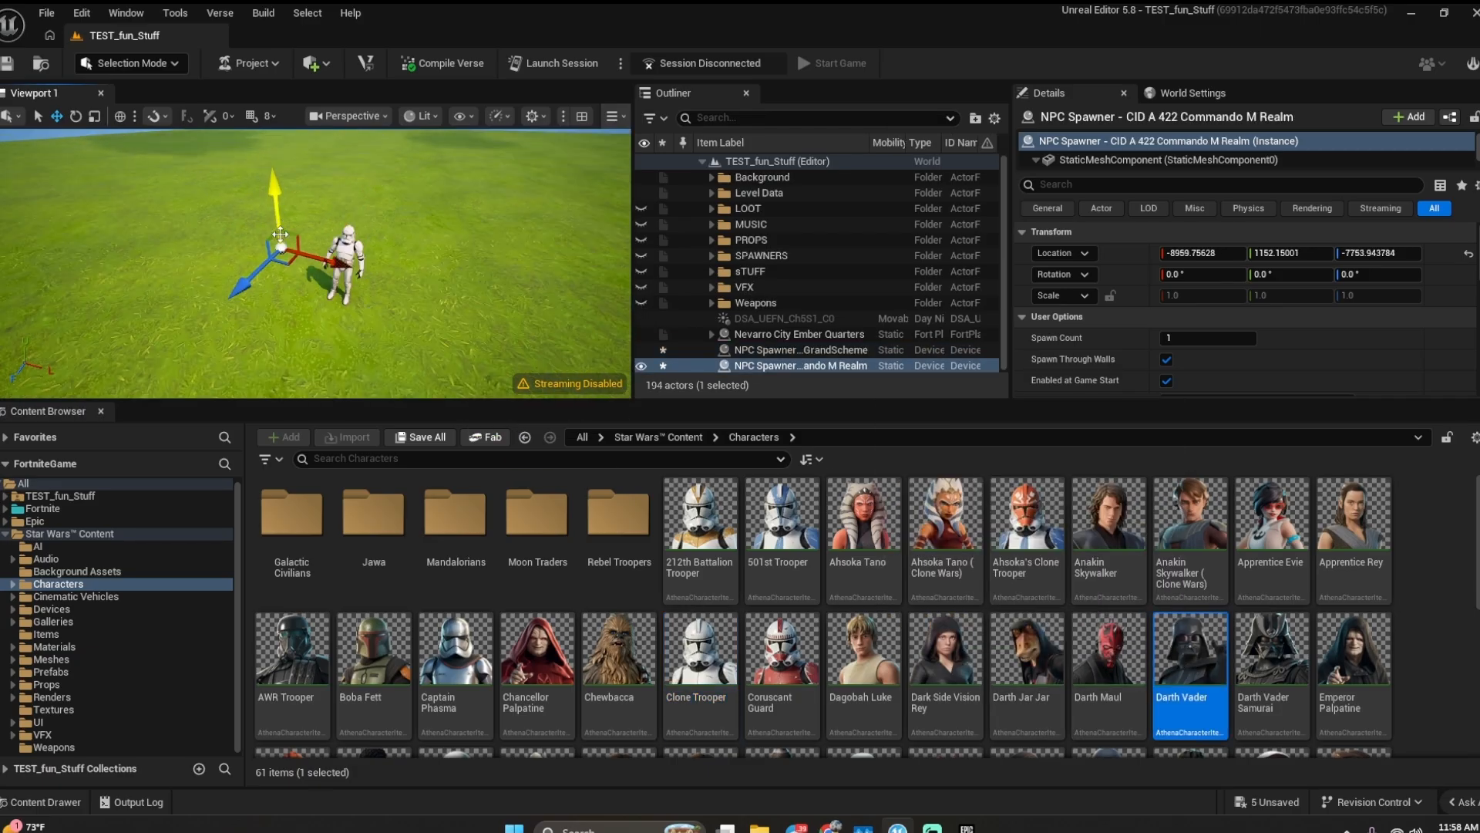
mouse_move(291, 246)
right_down()
mouse_move(307, 231)
mouse_move(297, 247)
right_up()
key(w)
scroll(1026, 636, down, 3)
drag(863, 617, 135, 244)
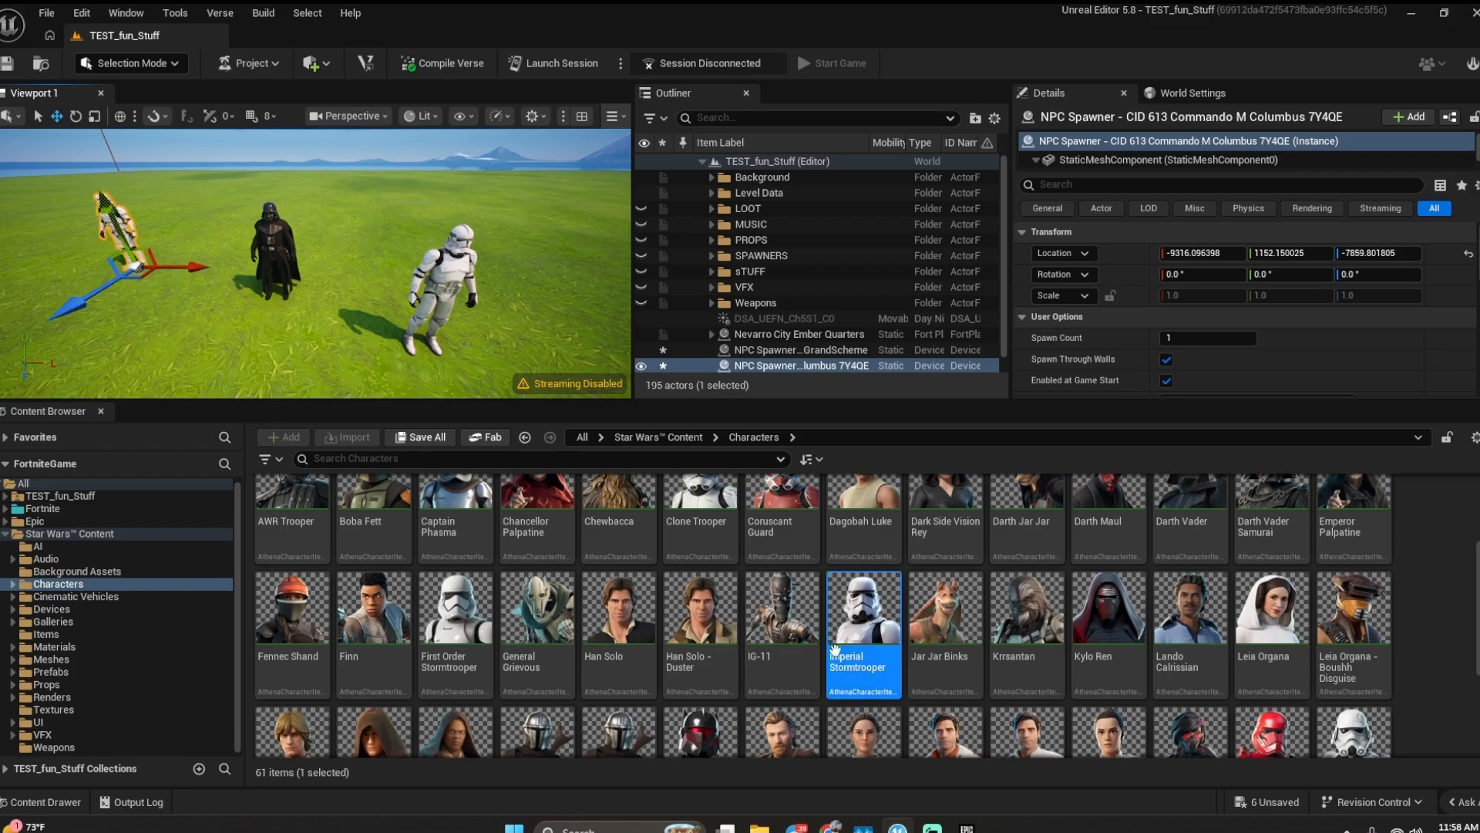
- Place the Sith Trooper on the grass between Darth Vader and the Clone Trooper
scroll(783, 632, down, 3)
scroll(727, 691, down, 3)
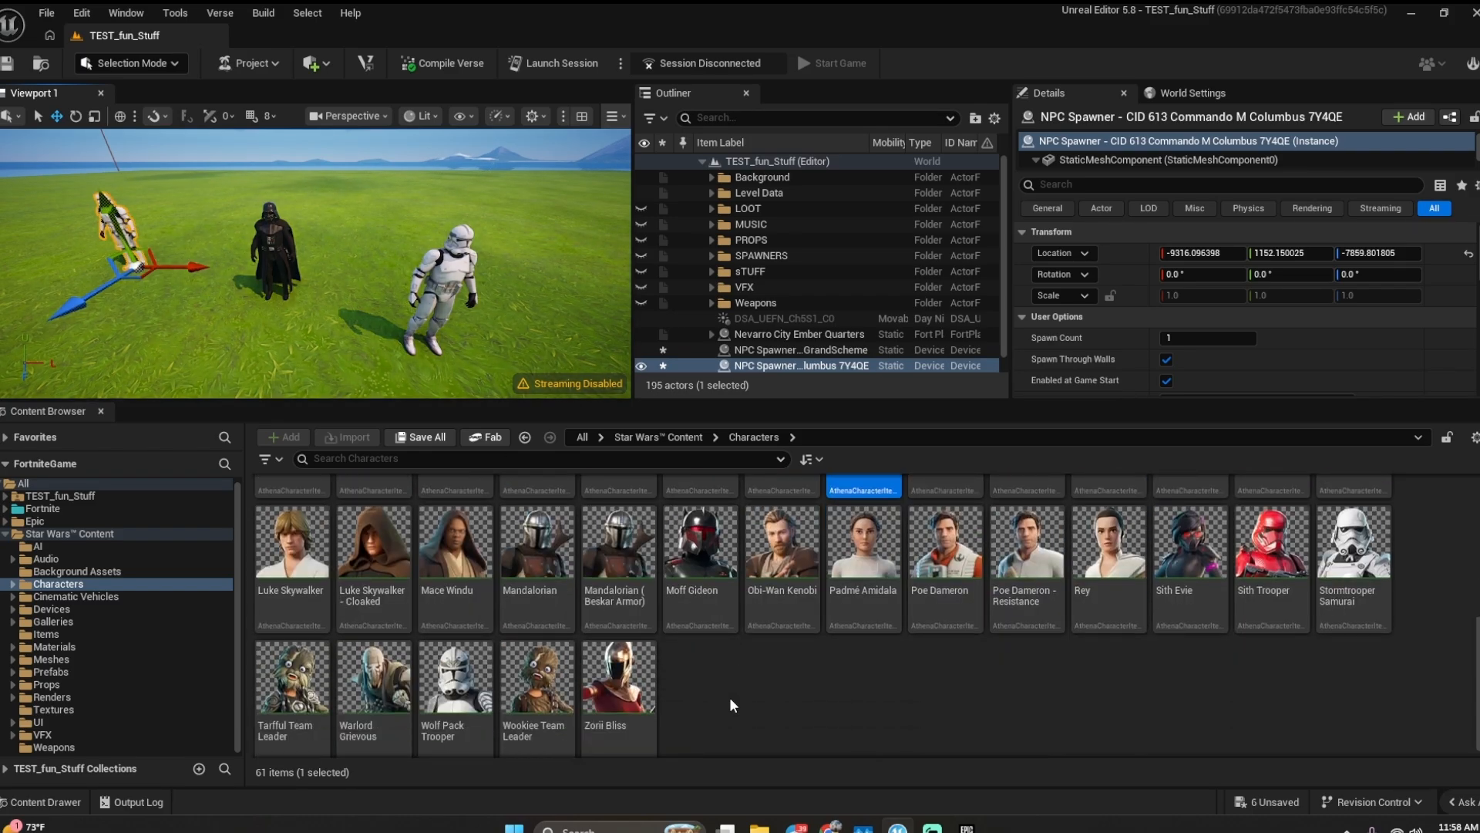
scroll(733, 704, up, 3)
drag(1265, 685, 364, 265)
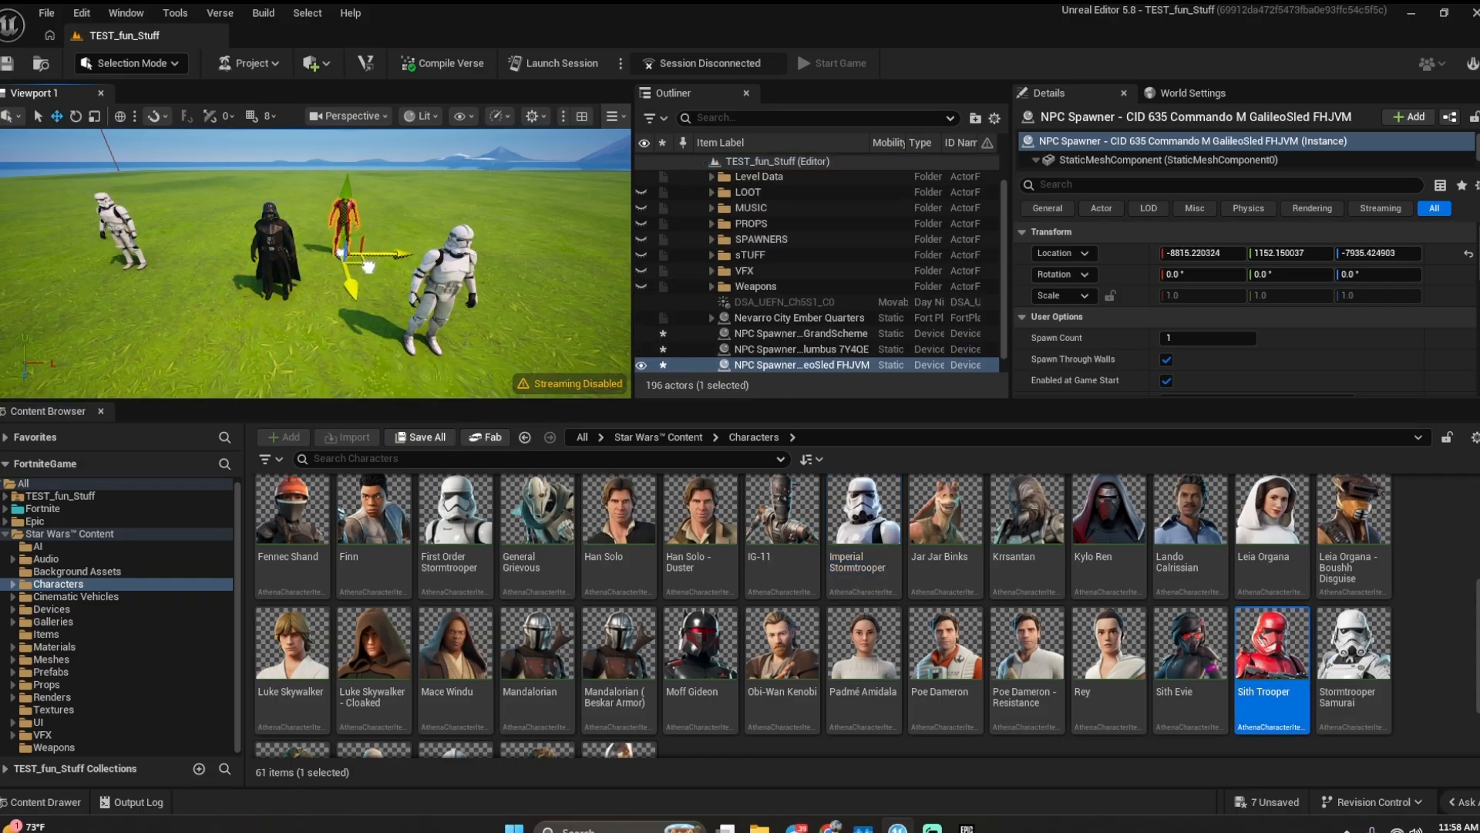
- Examine the NPC Spawner settings of the Clone Trooper, including its spawn options, functions and events
drag(961, 402, 961, 542)
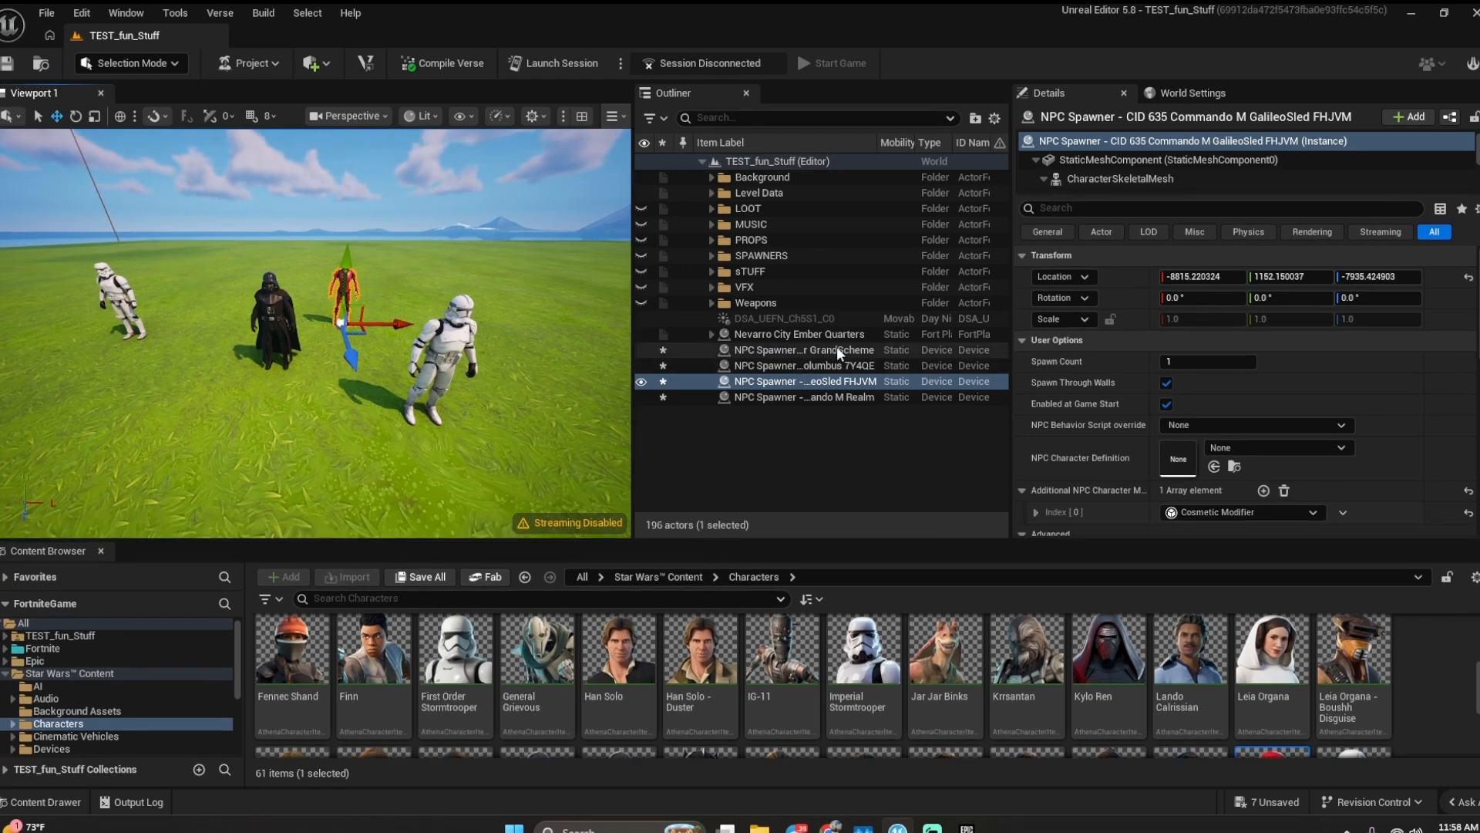
click(838, 349)
scroll(1171, 401, down, 2)
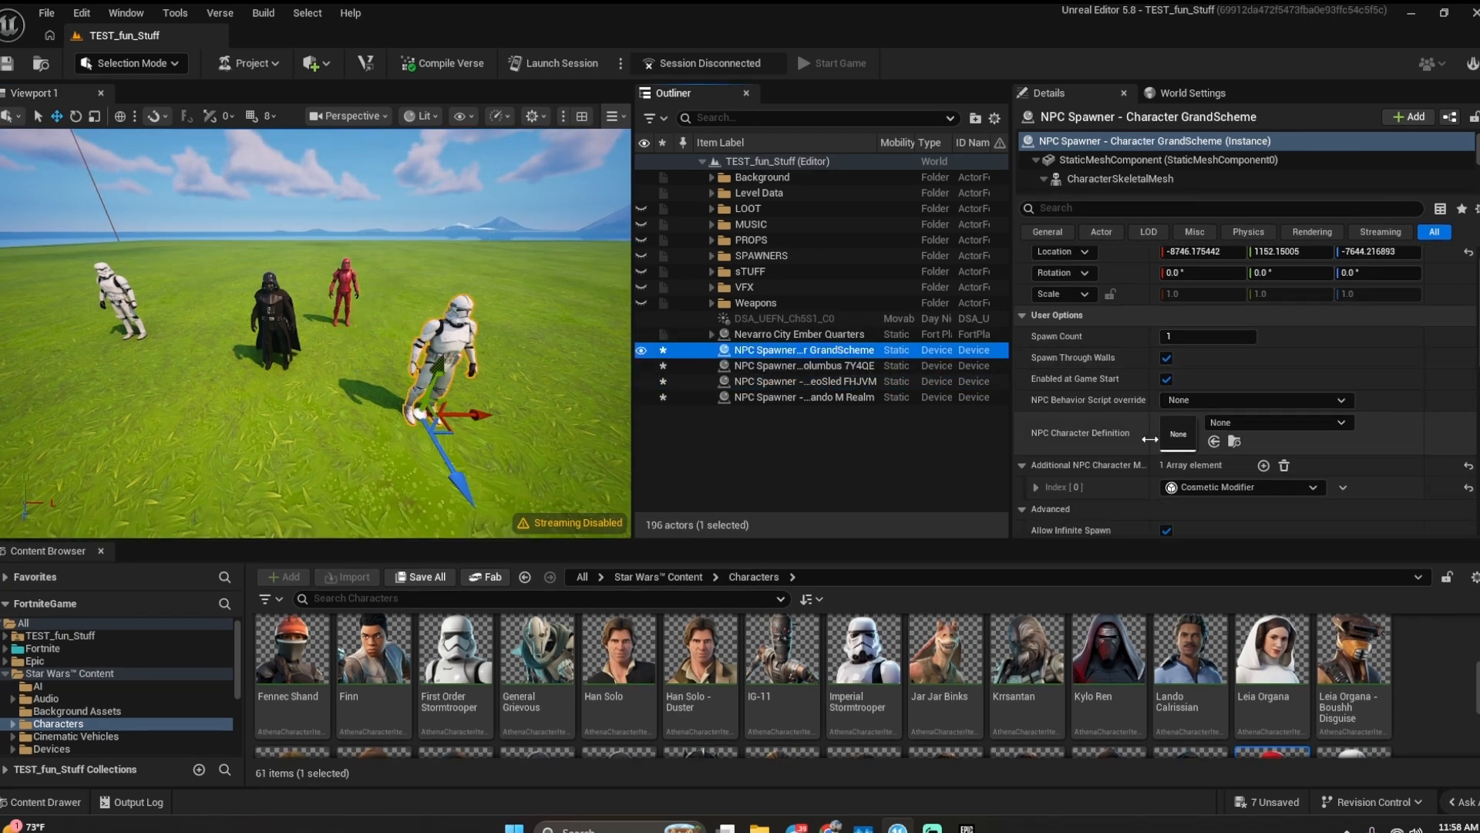
scroll(1150, 438, down, 5)
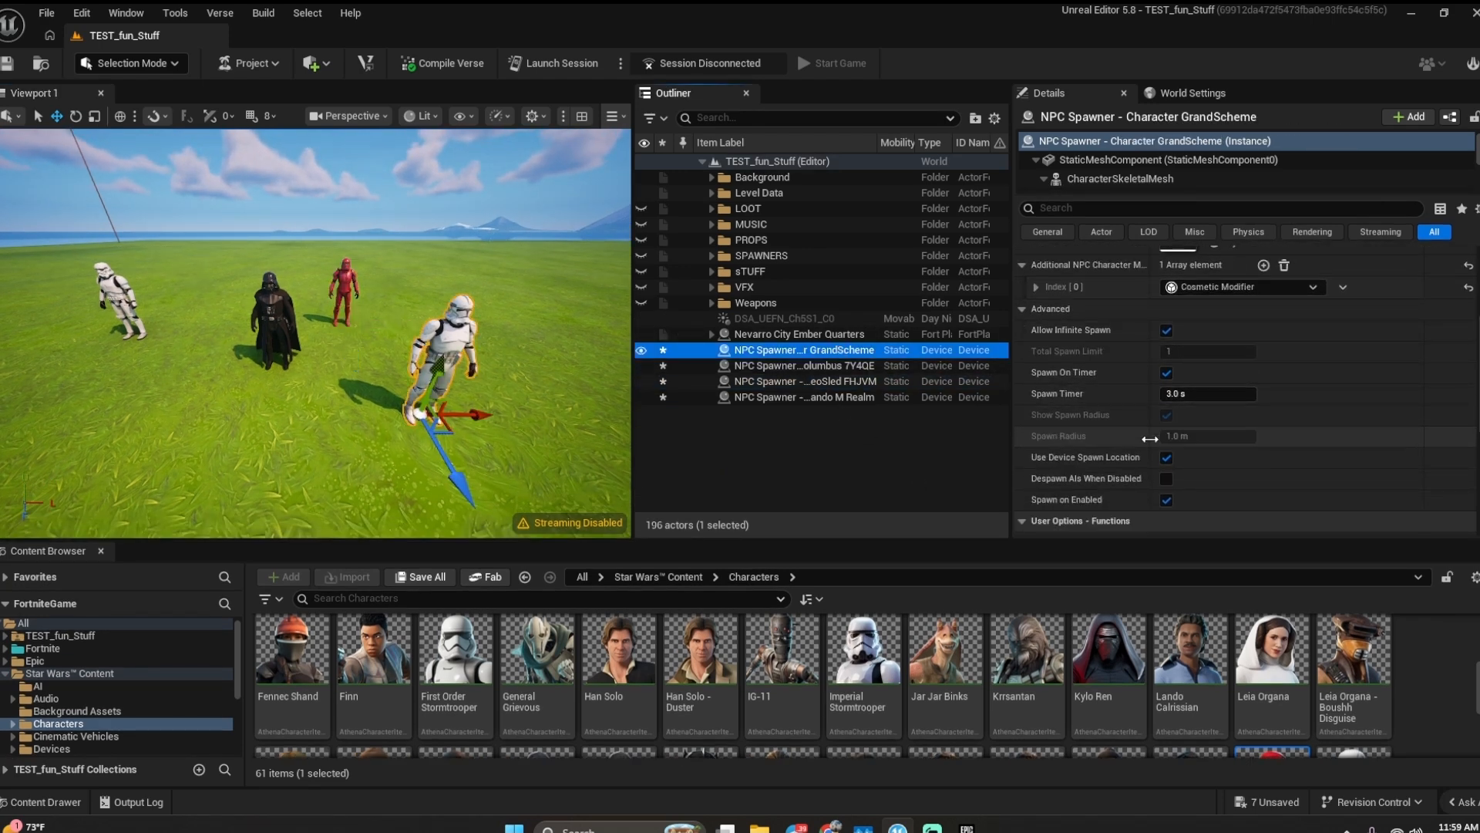
scroll(1115, 395, down, 7)
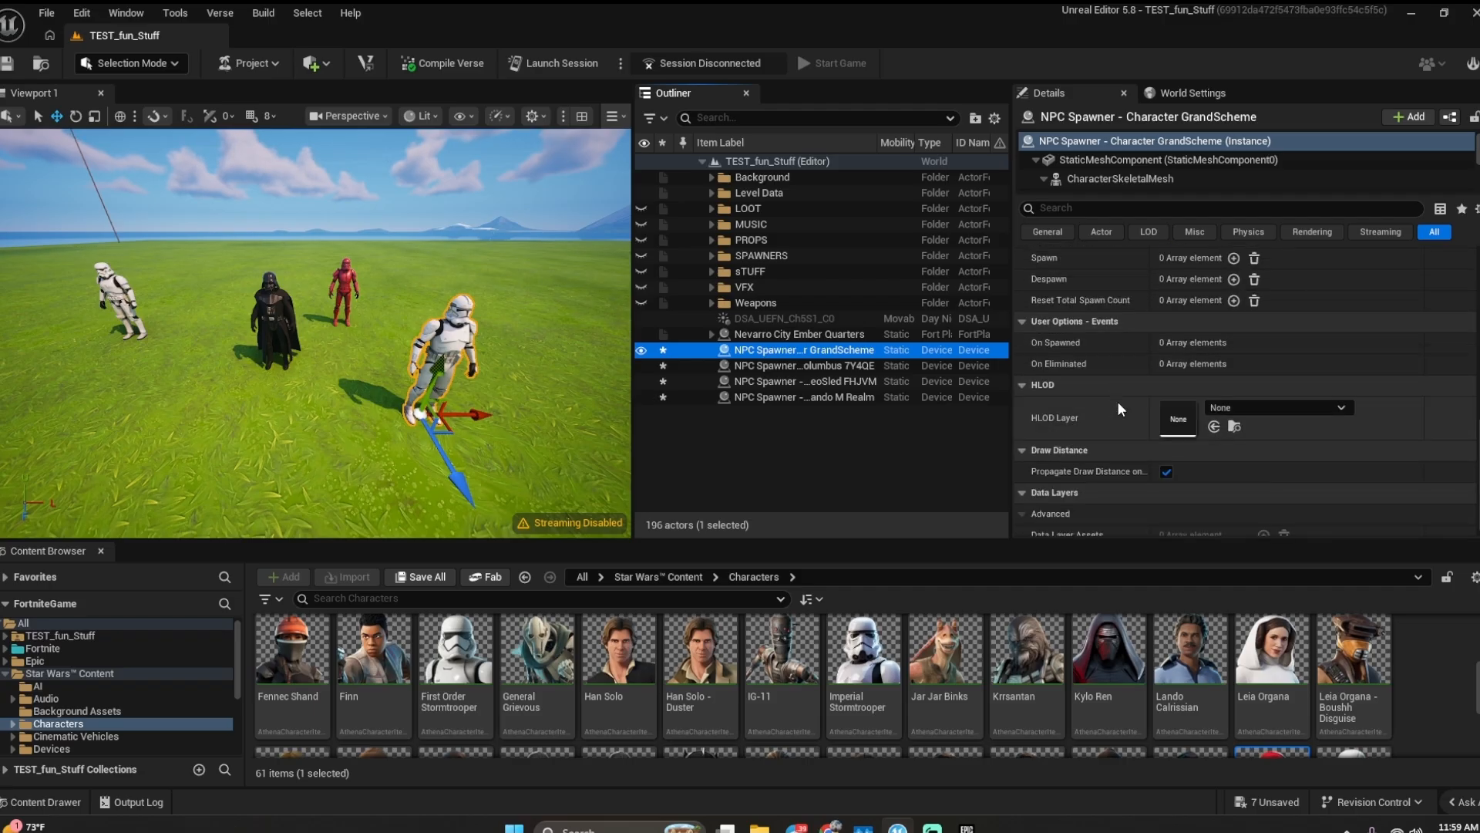
scroll(1118, 401, up, 14)
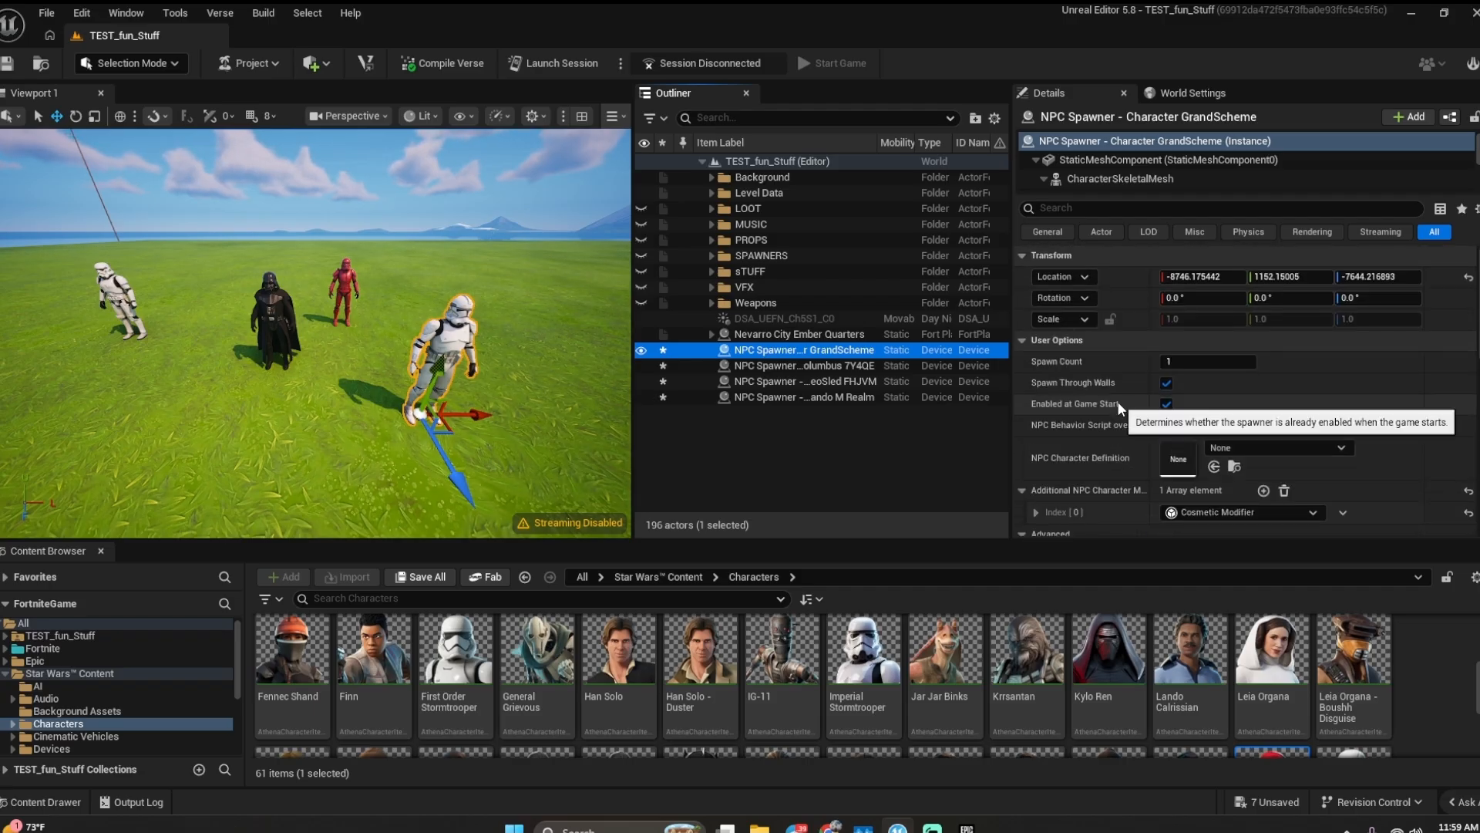
click(1173, 361)
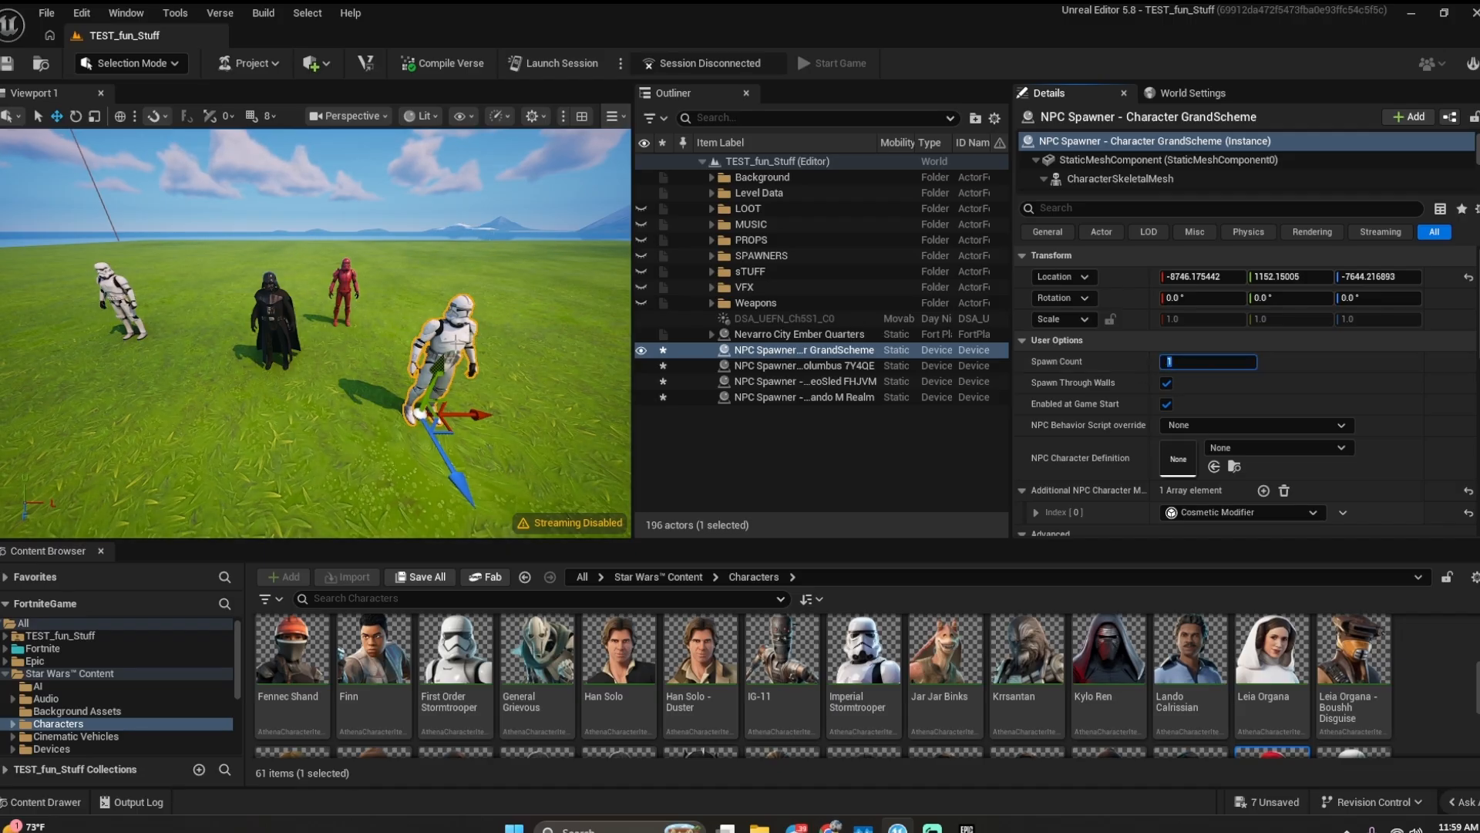
click(1117, 357)
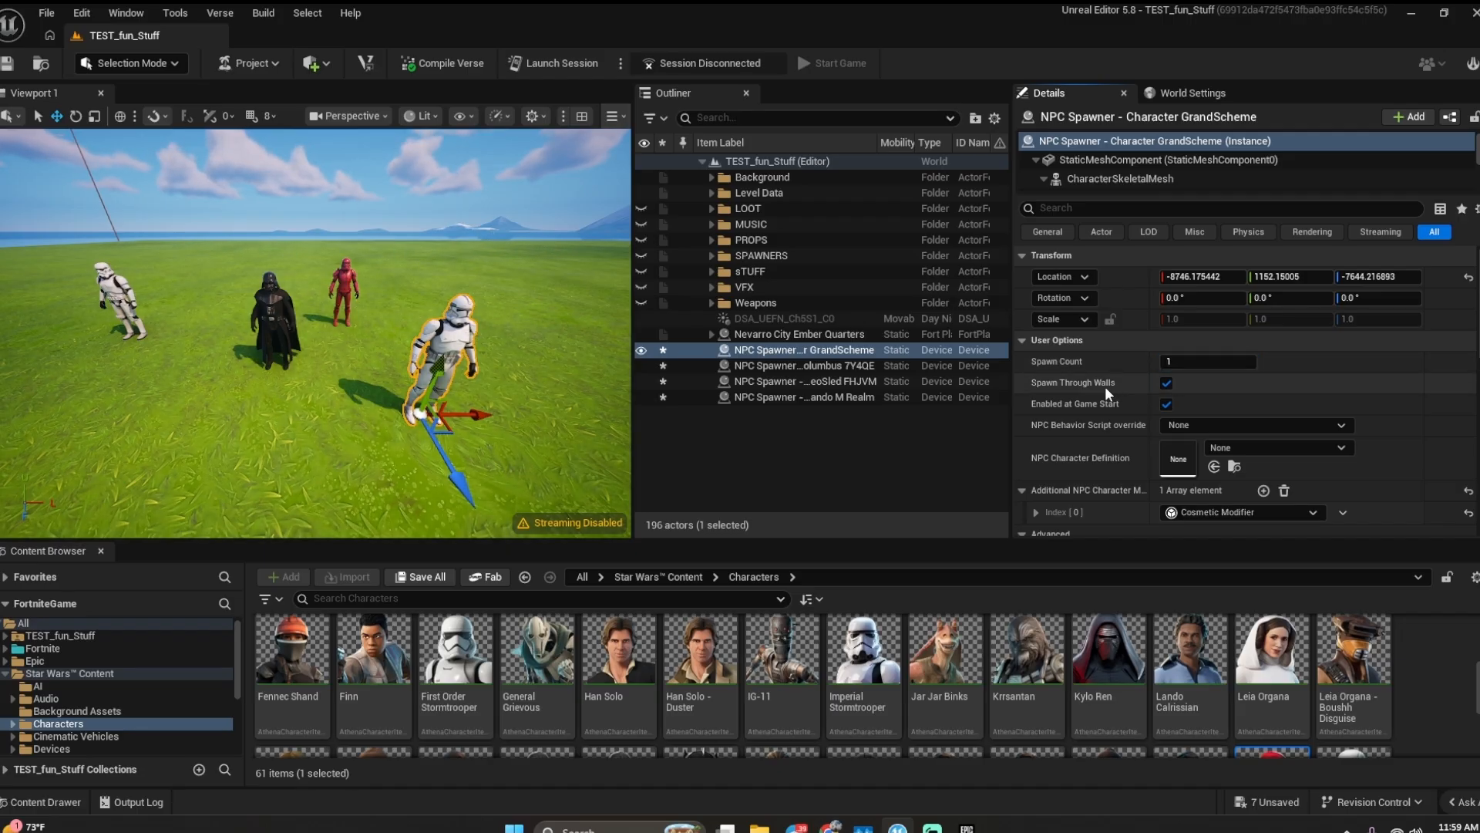
scroll(1117, 494, down, 5)
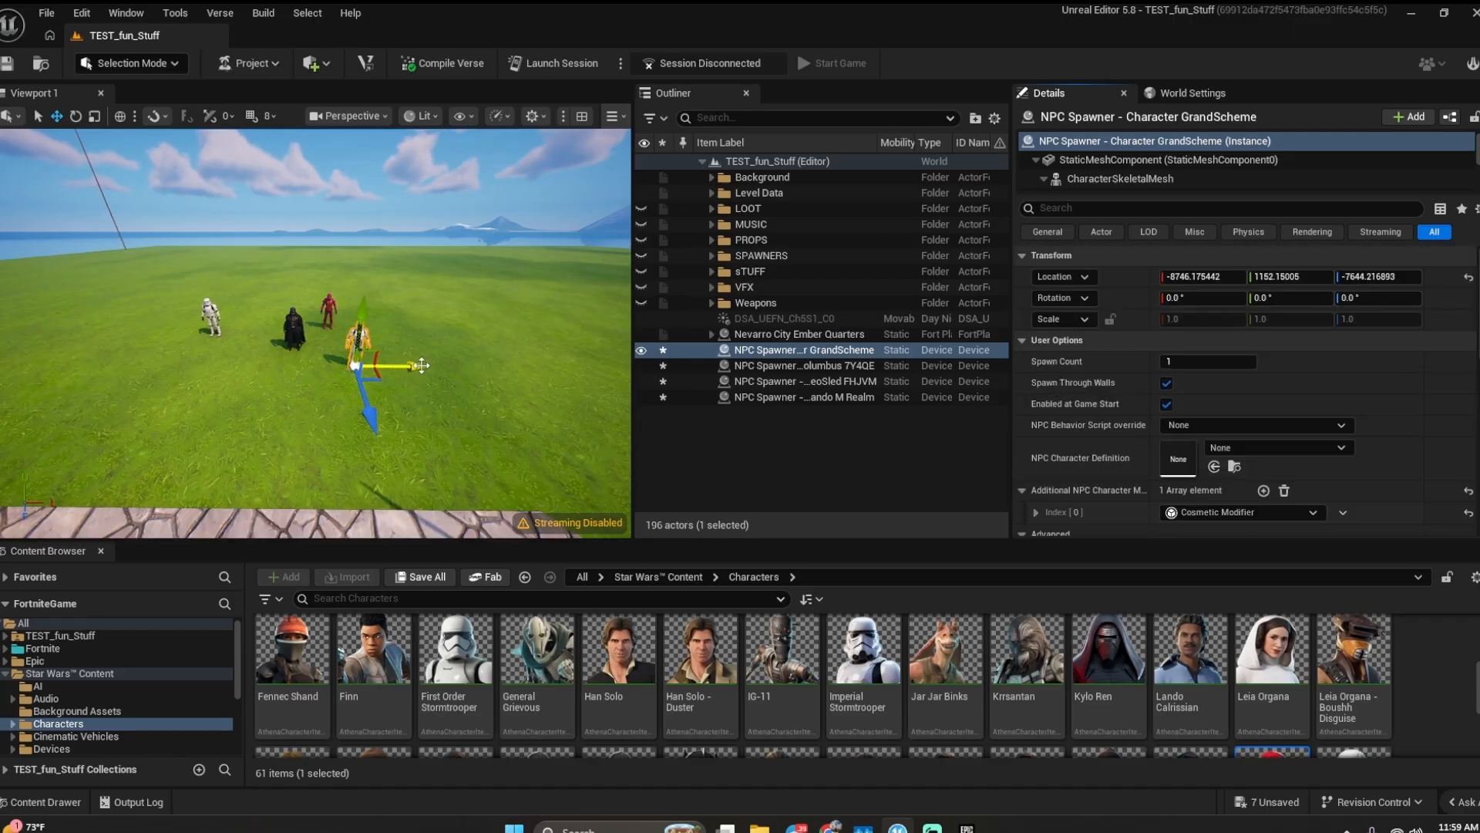
click(771, 161)
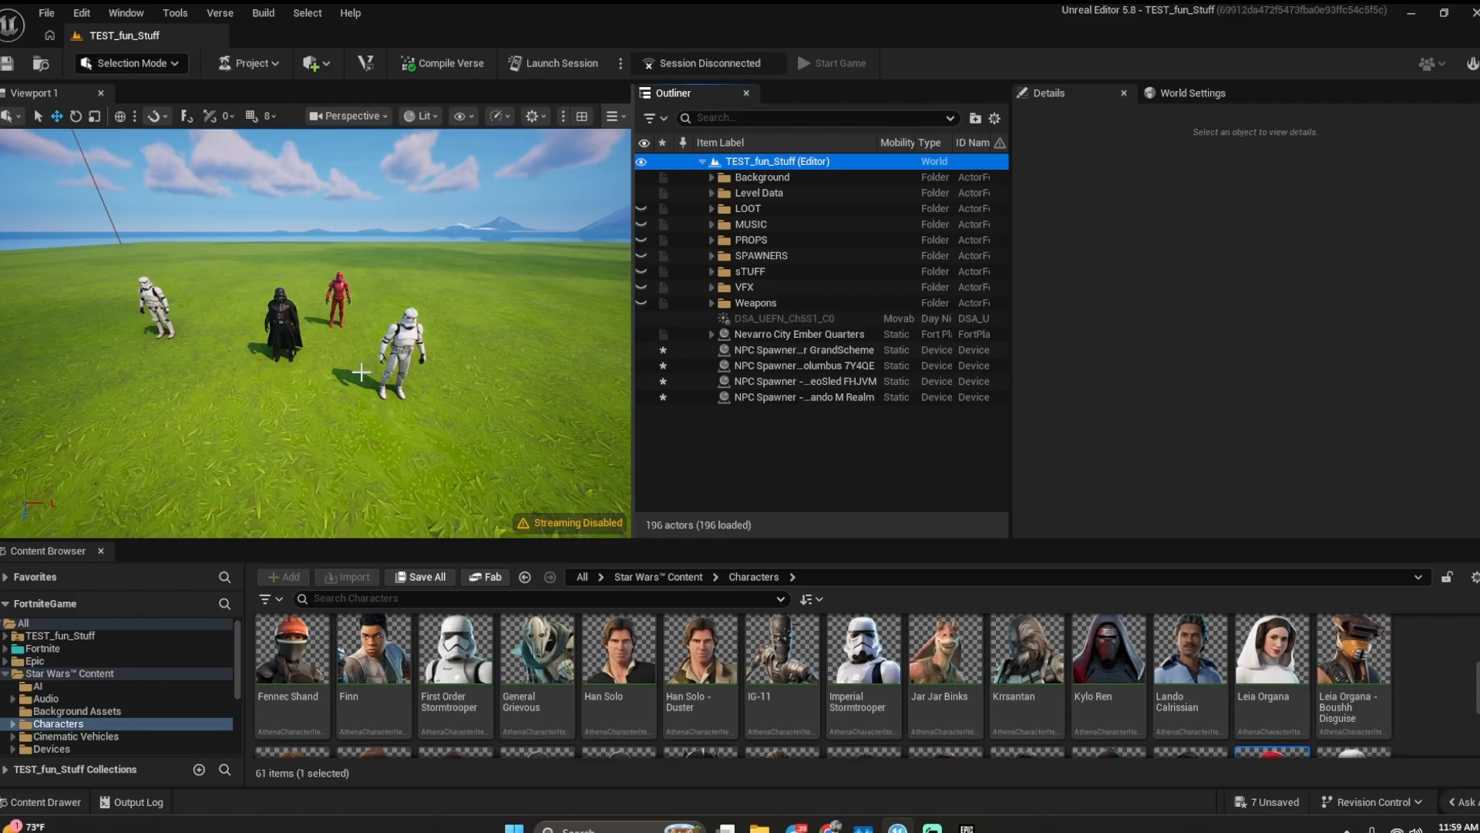
- Enlarge the asset browsing area and open the Devices folder of the Star Wars Content
scroll(358, 370, up, 3)
drag(281, 544, 274, 447)
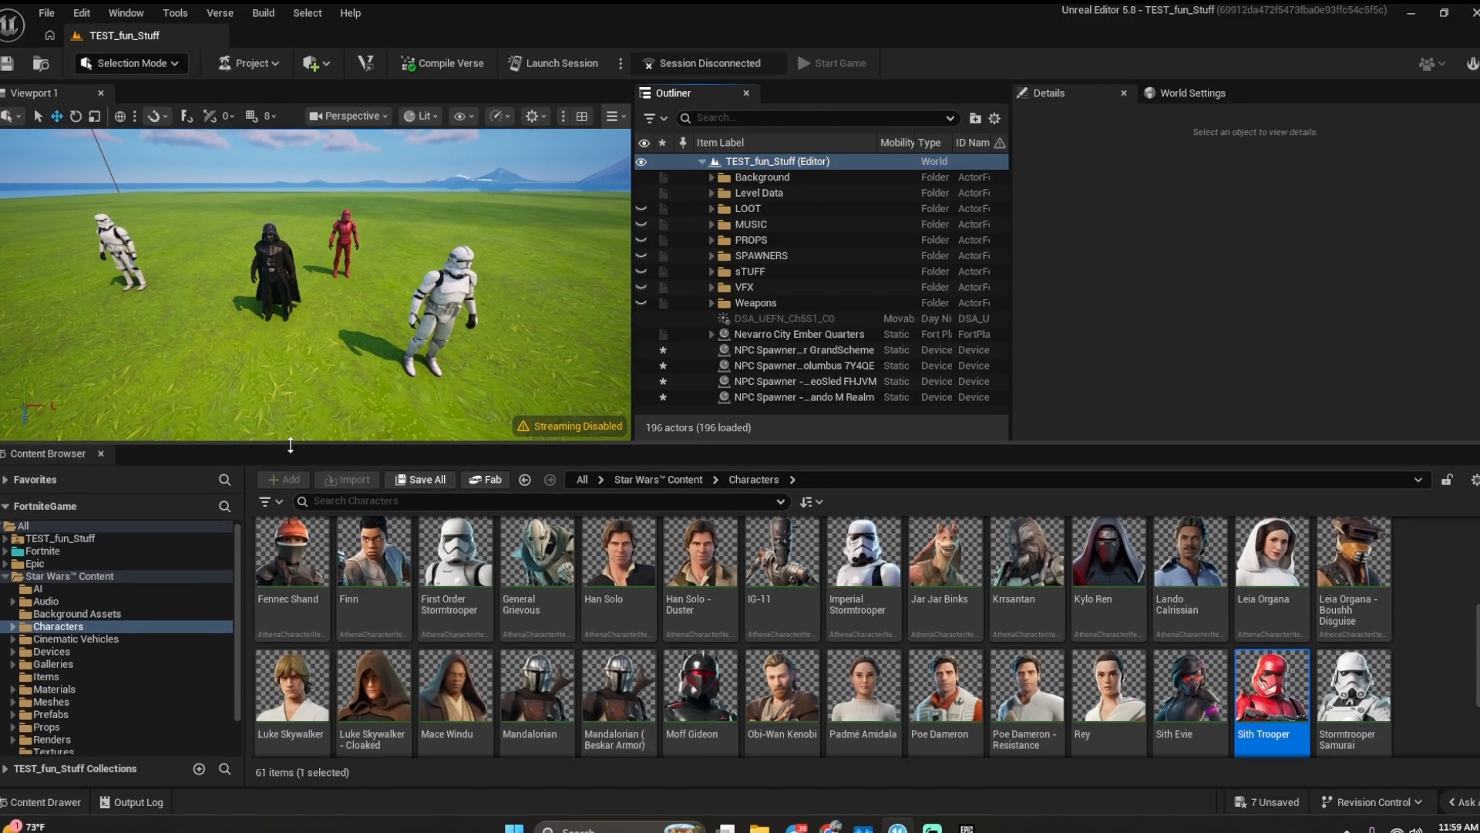
click(84, 652)
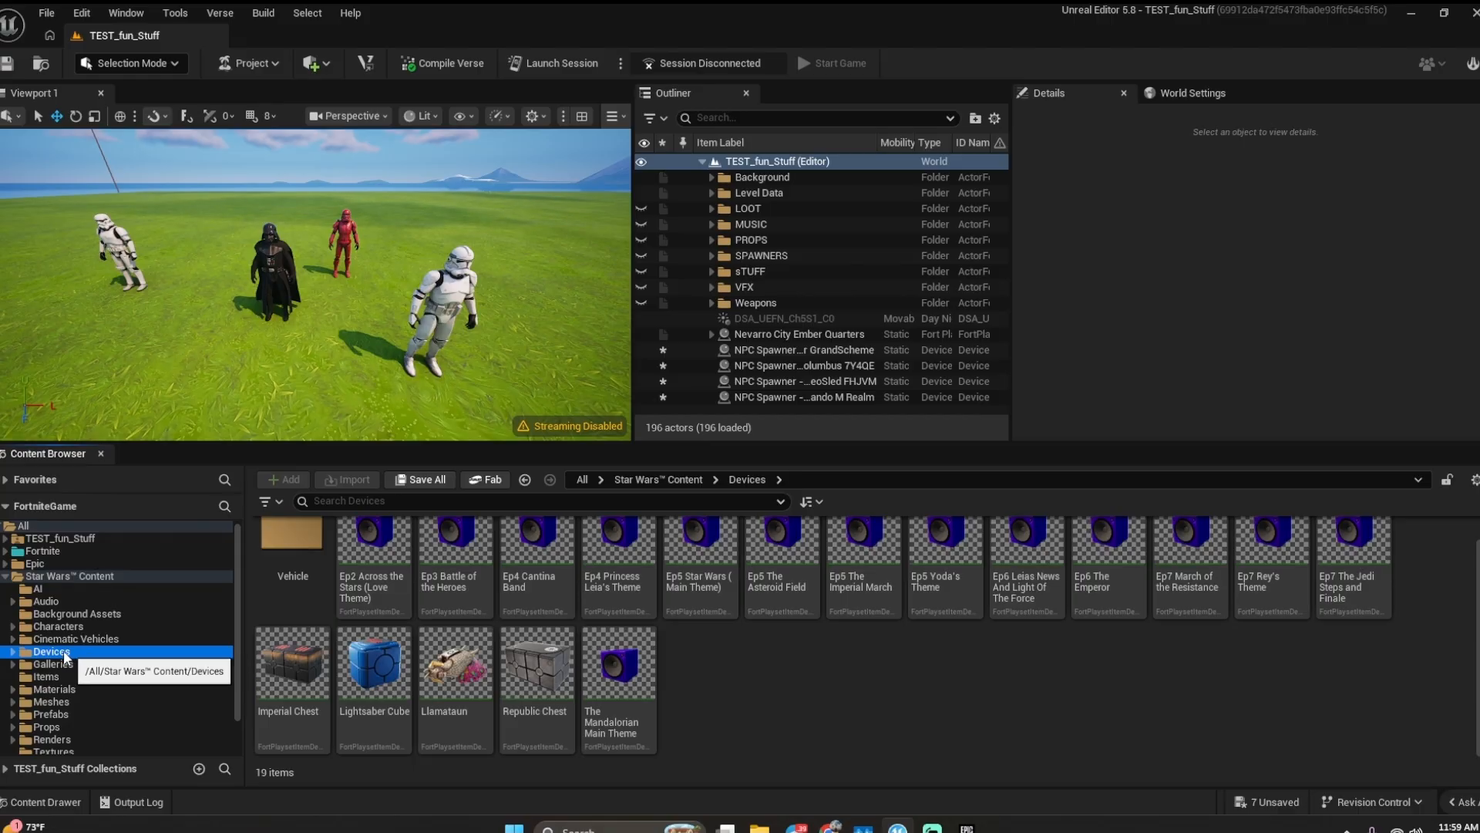
- Place the Imperial Chest on the stone paving in front of the Nevarro City building
scroll(324, 293, down, 6)
right_drag(324, 293, 328, 293)
key(d)
right_drag(469, 336, 297, 337)
right_drag(392, 347, 359, 347)
key(w)
scroll(391, 347, up, 3)
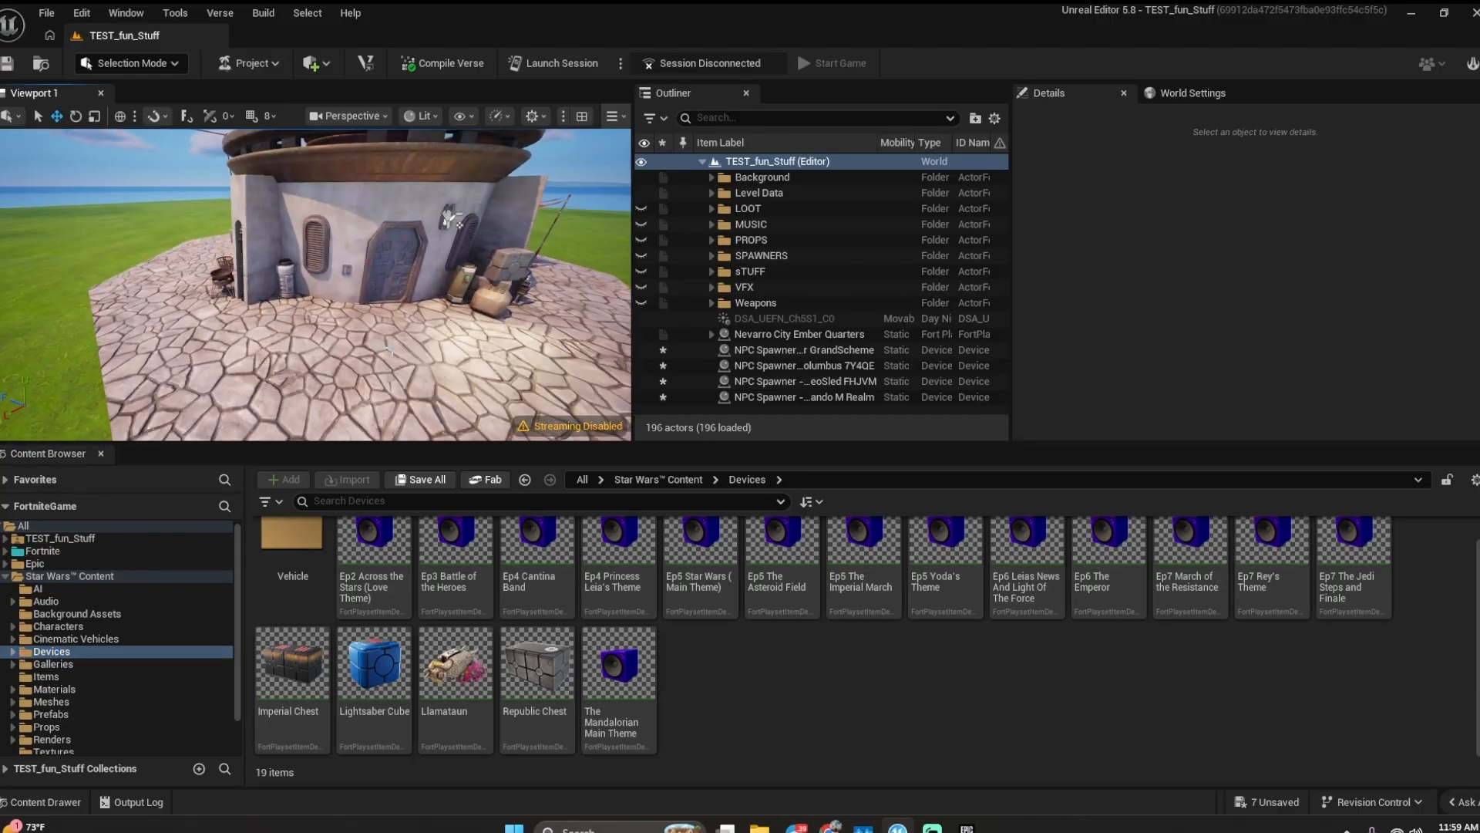
drag(292, 663, 331, 308)
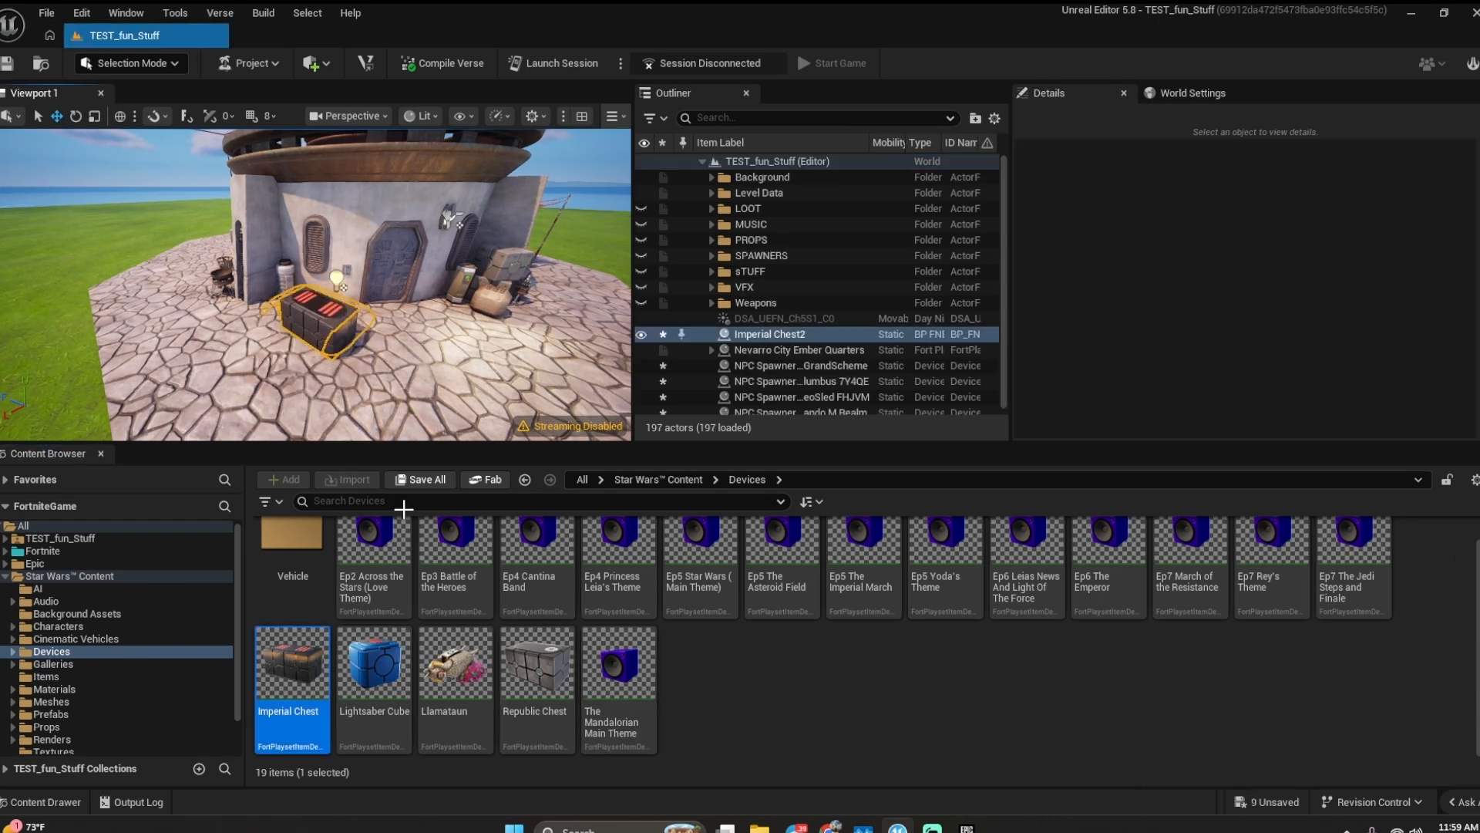
- Place the Republic Chest and the Lightsaber Cube on the paving beside the Nevarro City building
drag(537, 663, 164, 303)
right_drag(368, 296, 337, 312)
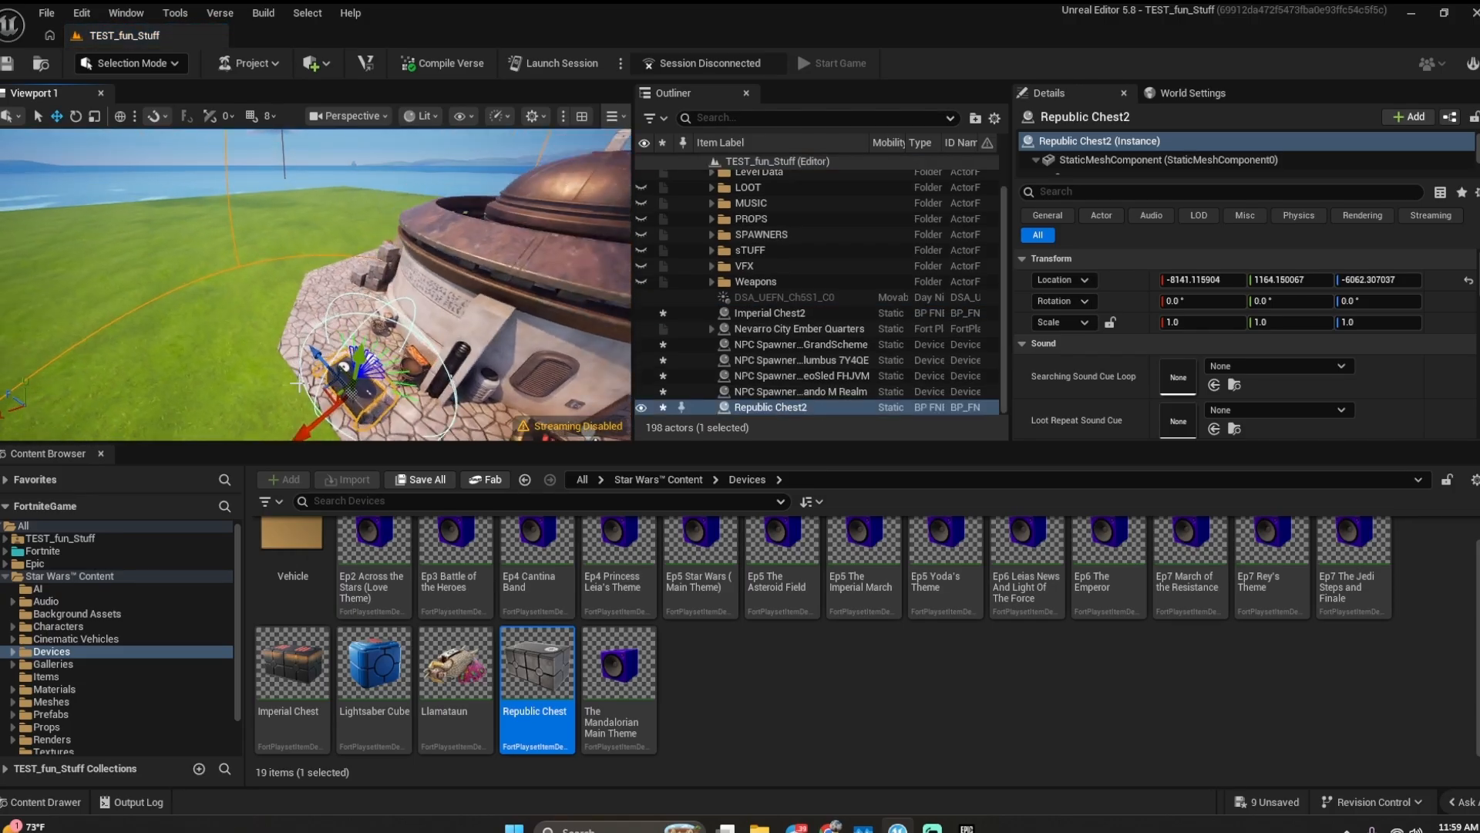
drag(373, 674, 329, 293)
right_drag(536, 327, 536, 326)
click(713, 161)
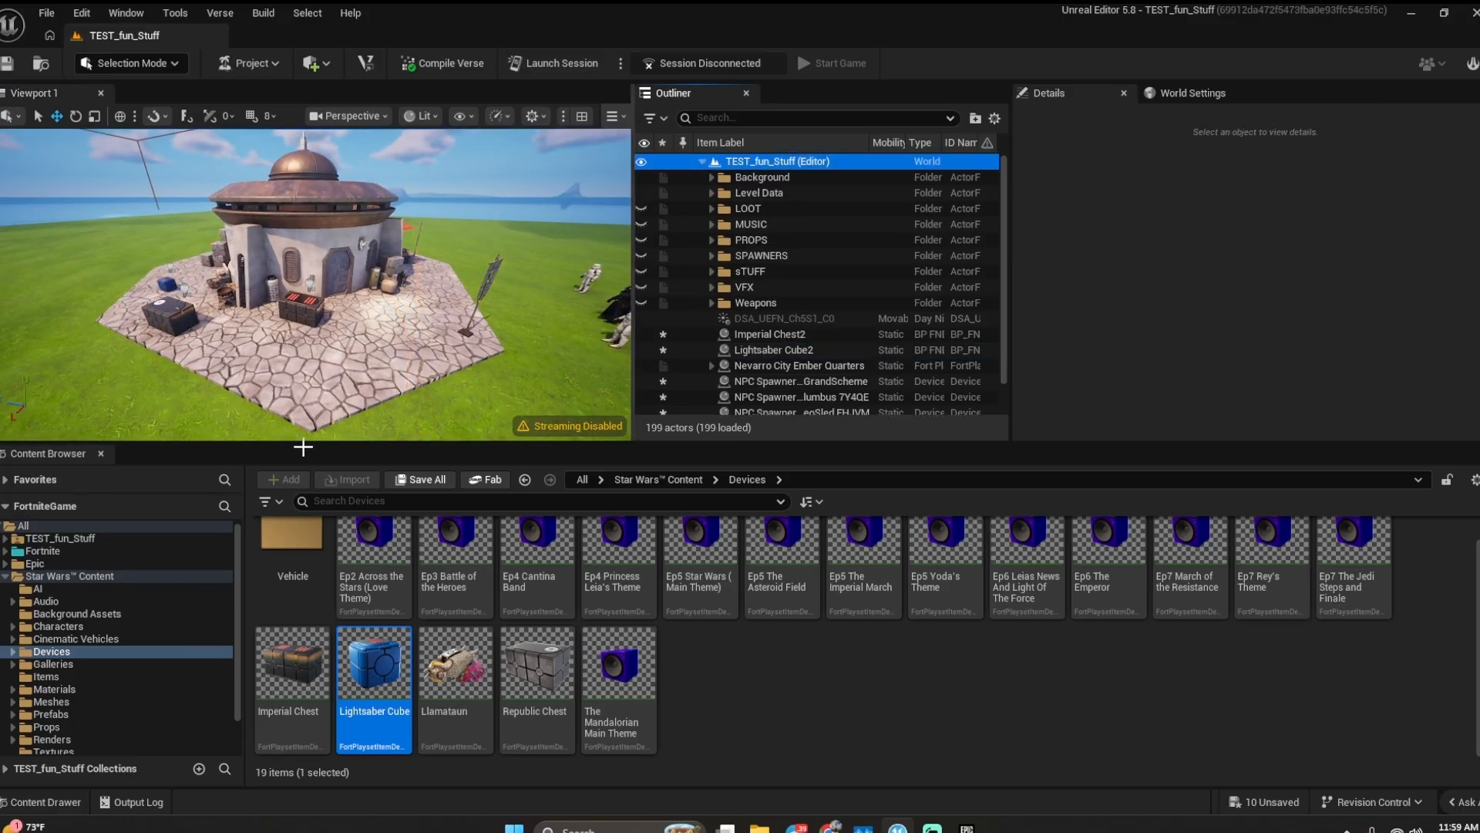
- Look over the subfolders in the Star Wars Galleries and Props folders
click(81, 661)
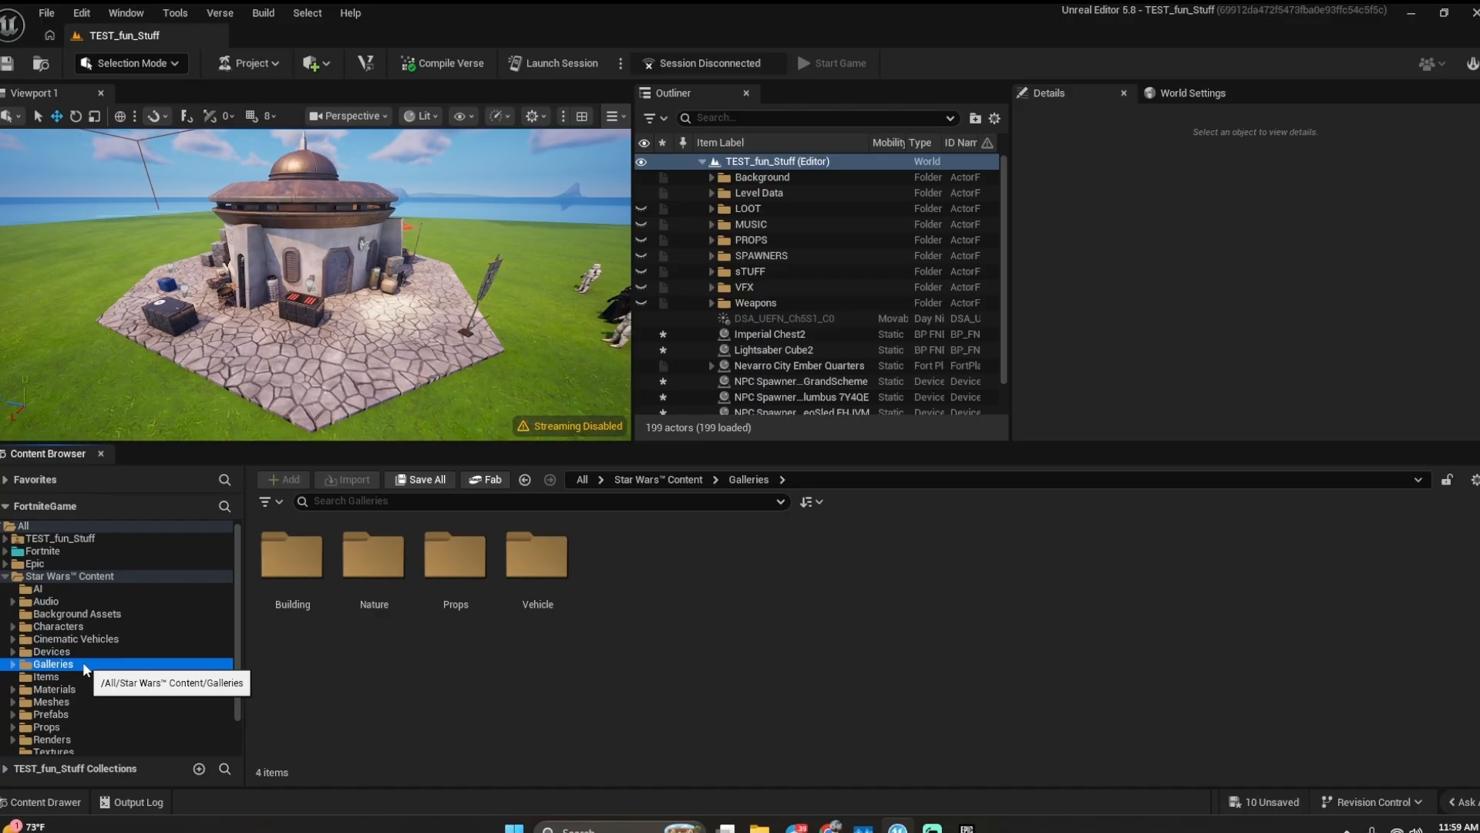
scroll(77, 667, down, 1)
click(72, 685)
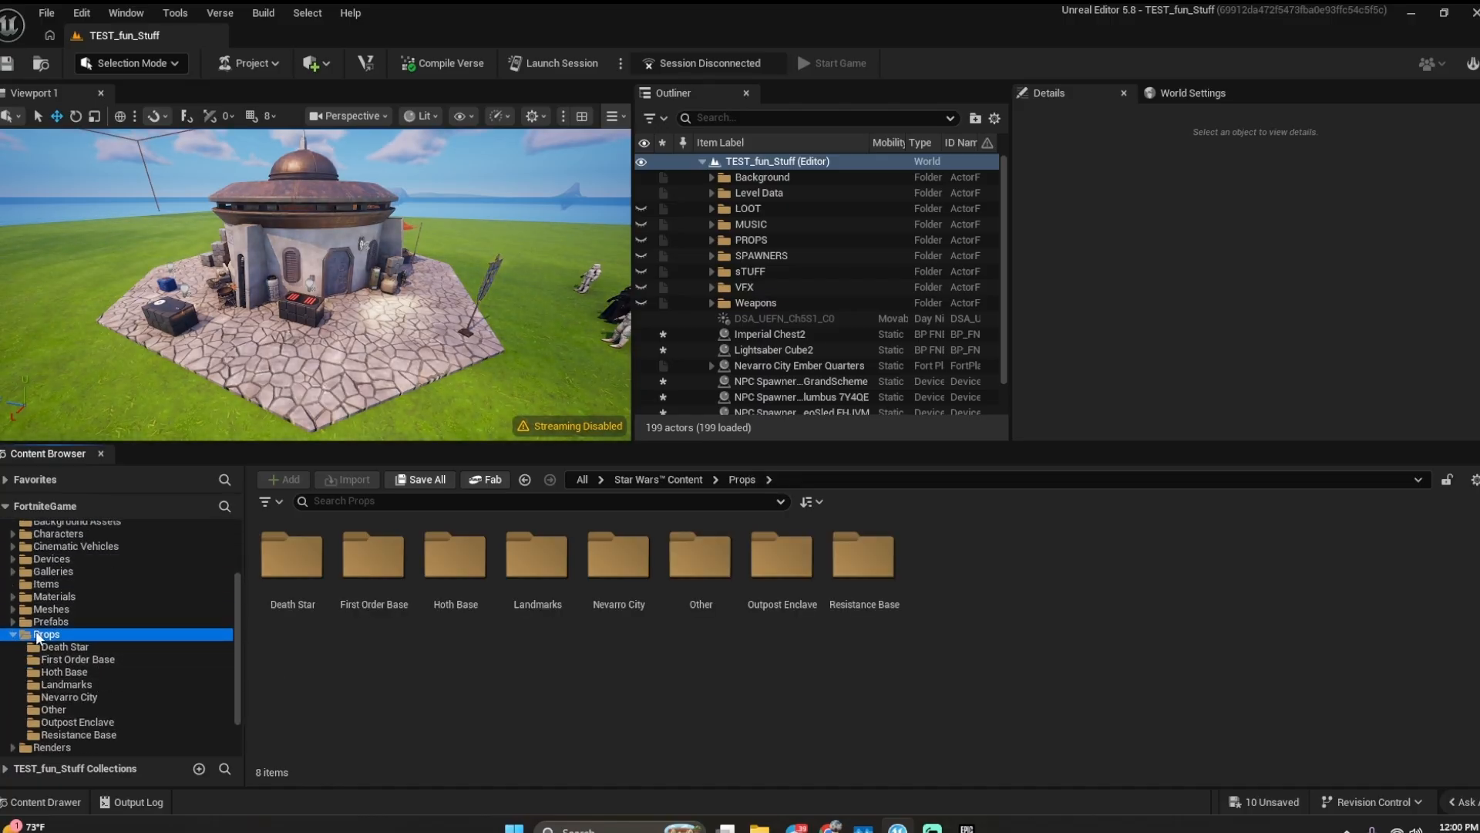
click(12, 685)
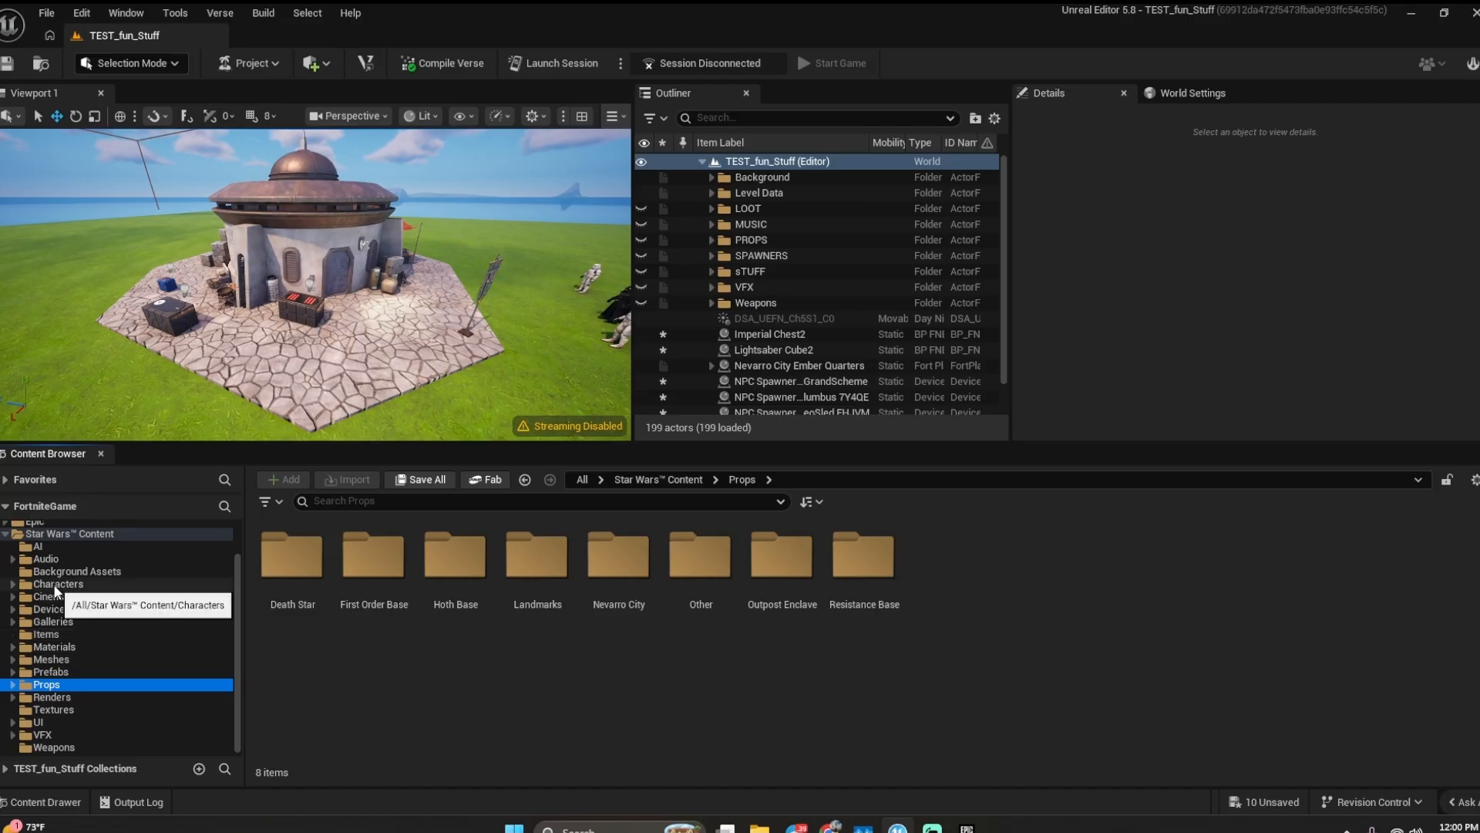
- Browse the subfolders of Galleries > Vehicle and open the Vehicle Gallery
click(13, 622)
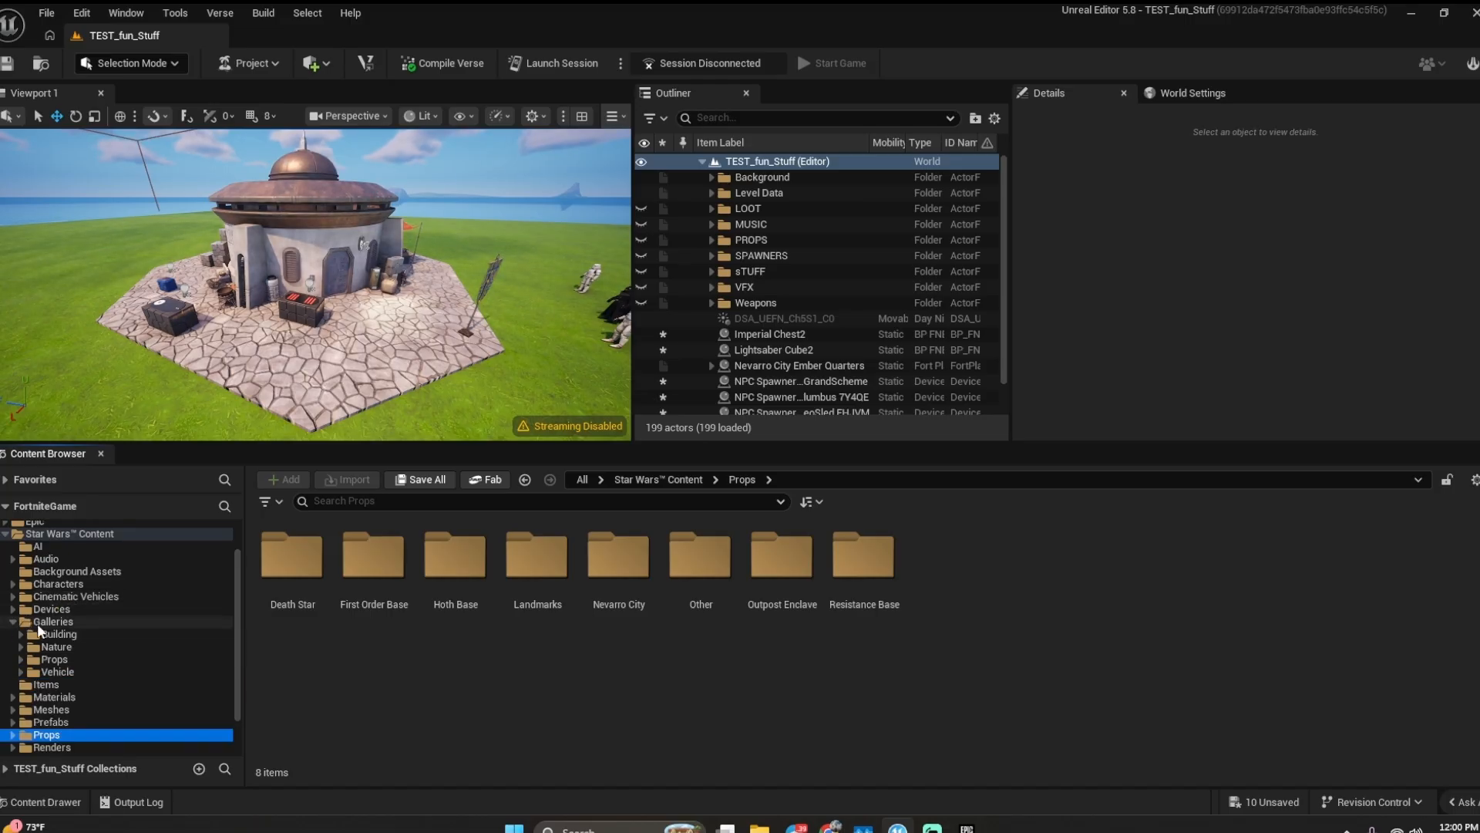
scroll(77, 663, down, 2)
click(58, 621)
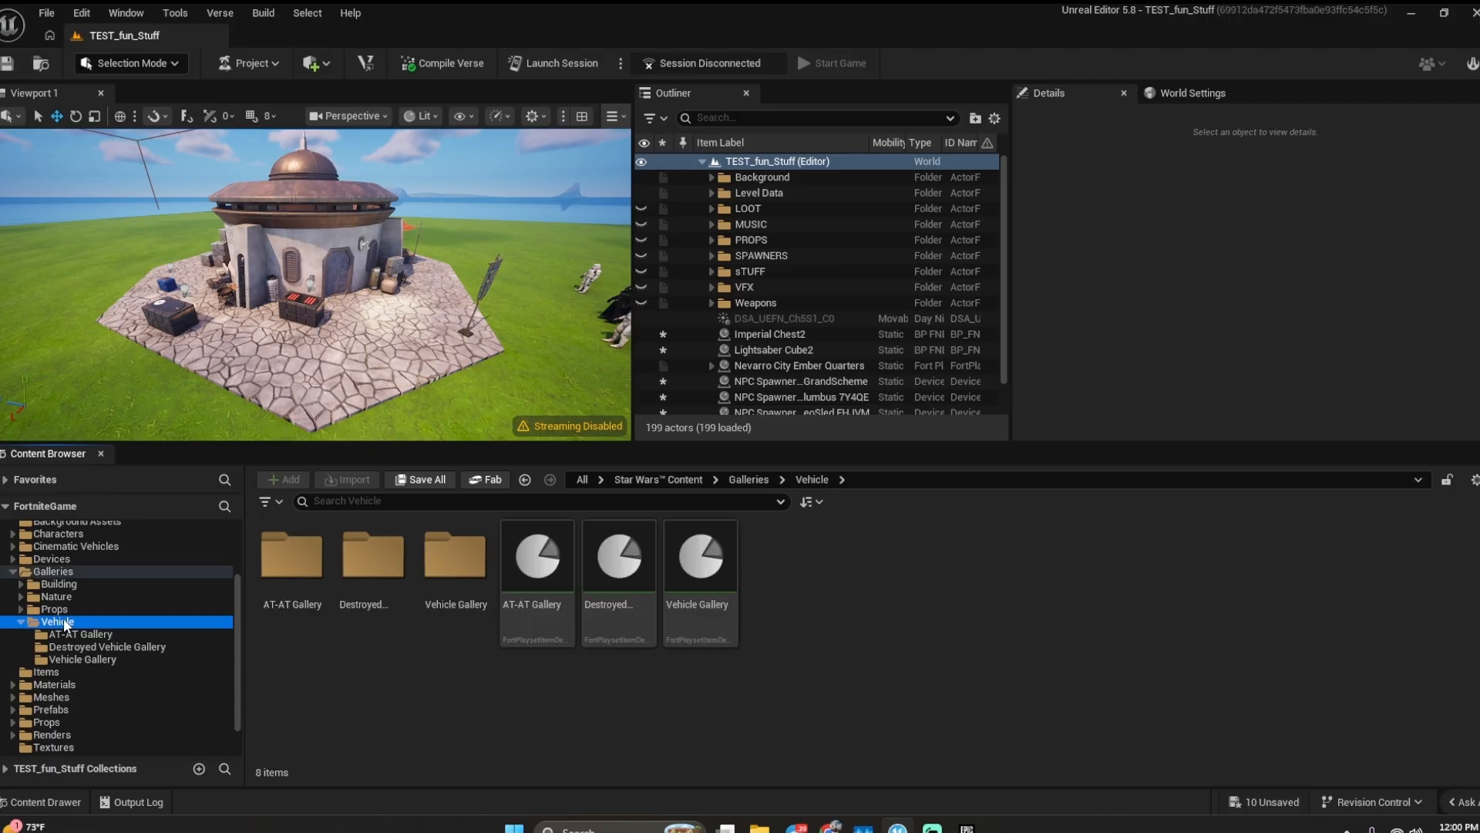
click(81, 609)
click(79, 634)
click(88, 647)
click(102, 660)
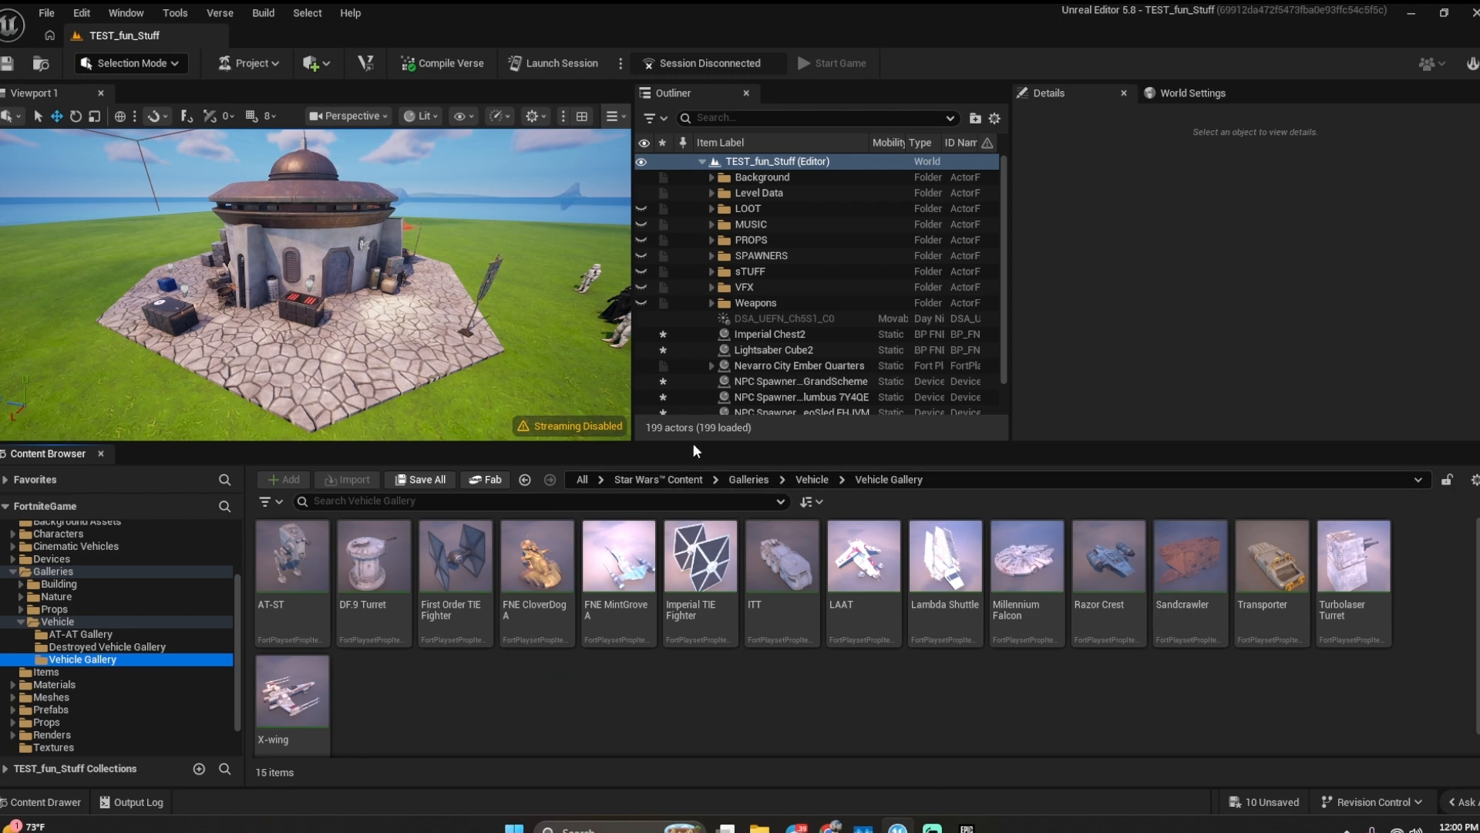
- Place the Lambda Shuttle on the island and move it onto the grass behind the row of characters
scroll(432, 332, down, 4)
right_drag(432, 332, 465, 343)
drag(945, 555, 406, 238)
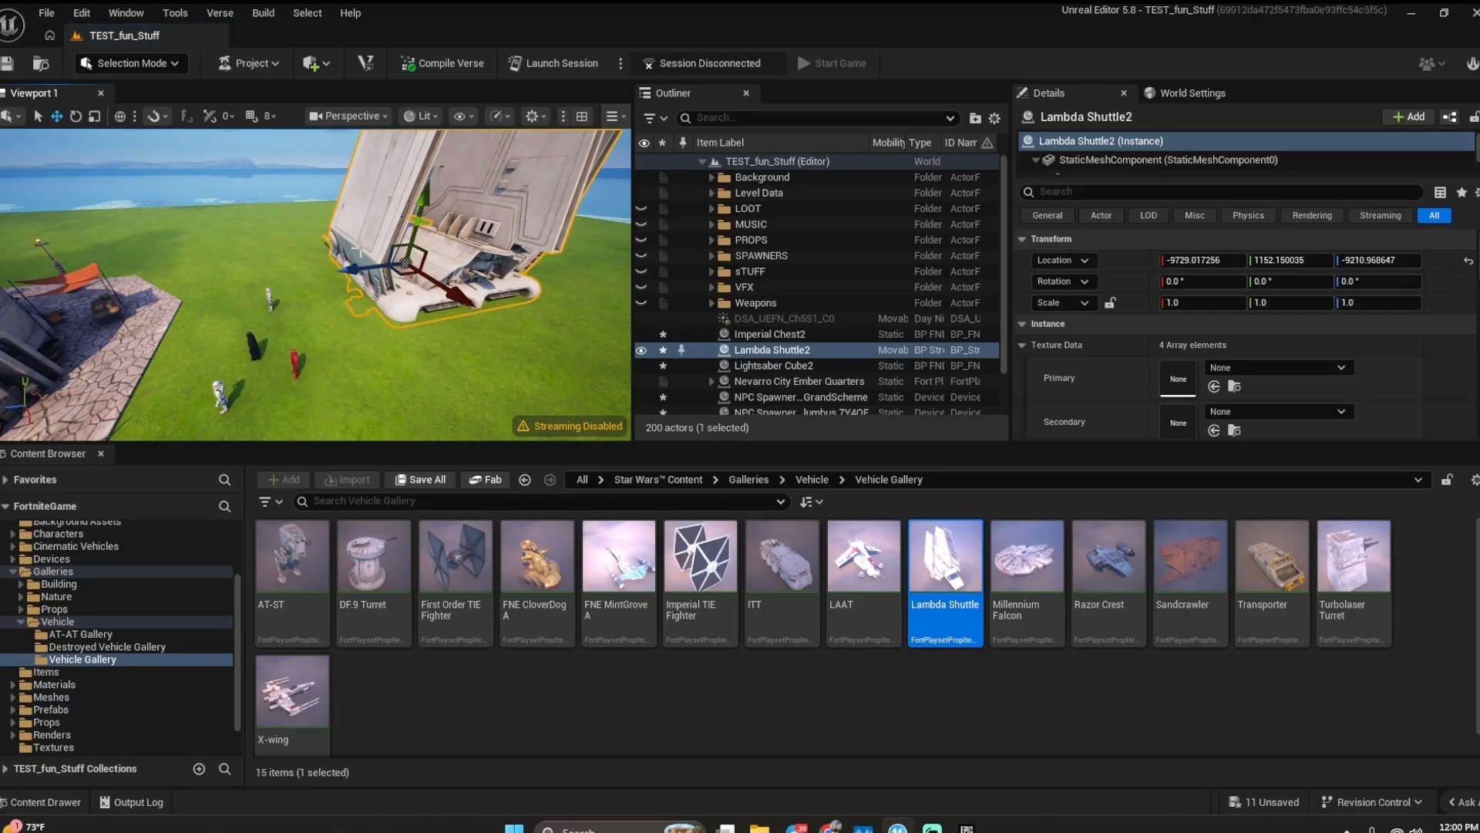
mouse_move(422, 325)
mouse_down()
mouse_move(365, 308)
mouse_move(416, 286)
mouse_move(292, 279)
mouse_move(331, 262)
mouse_up()
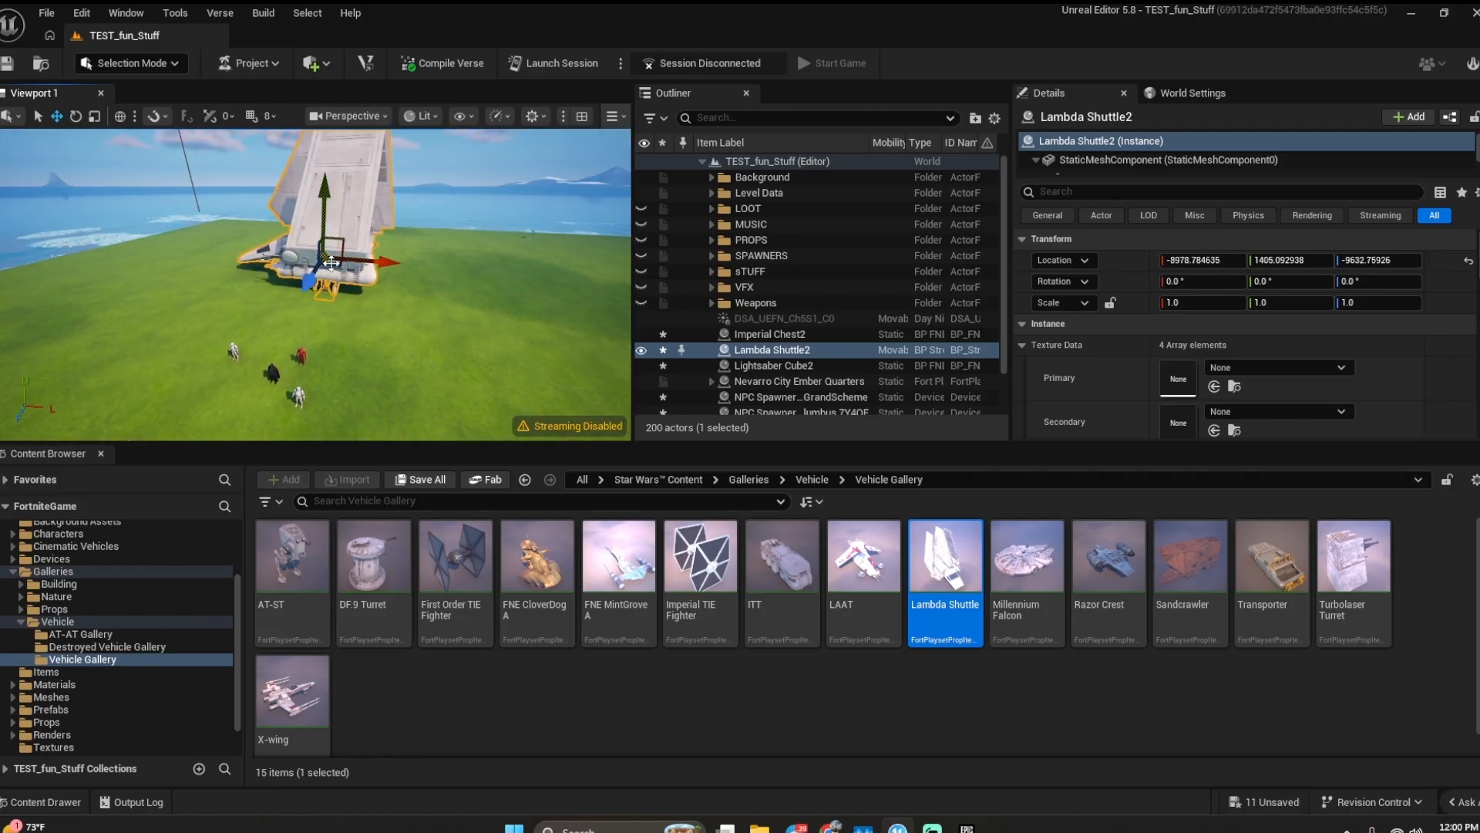
- Turn off rotation snapping and rotate the Lambda Shuttle roughly a quarter turn about its vertical axis so its nose faces the characters
click(76, 116)
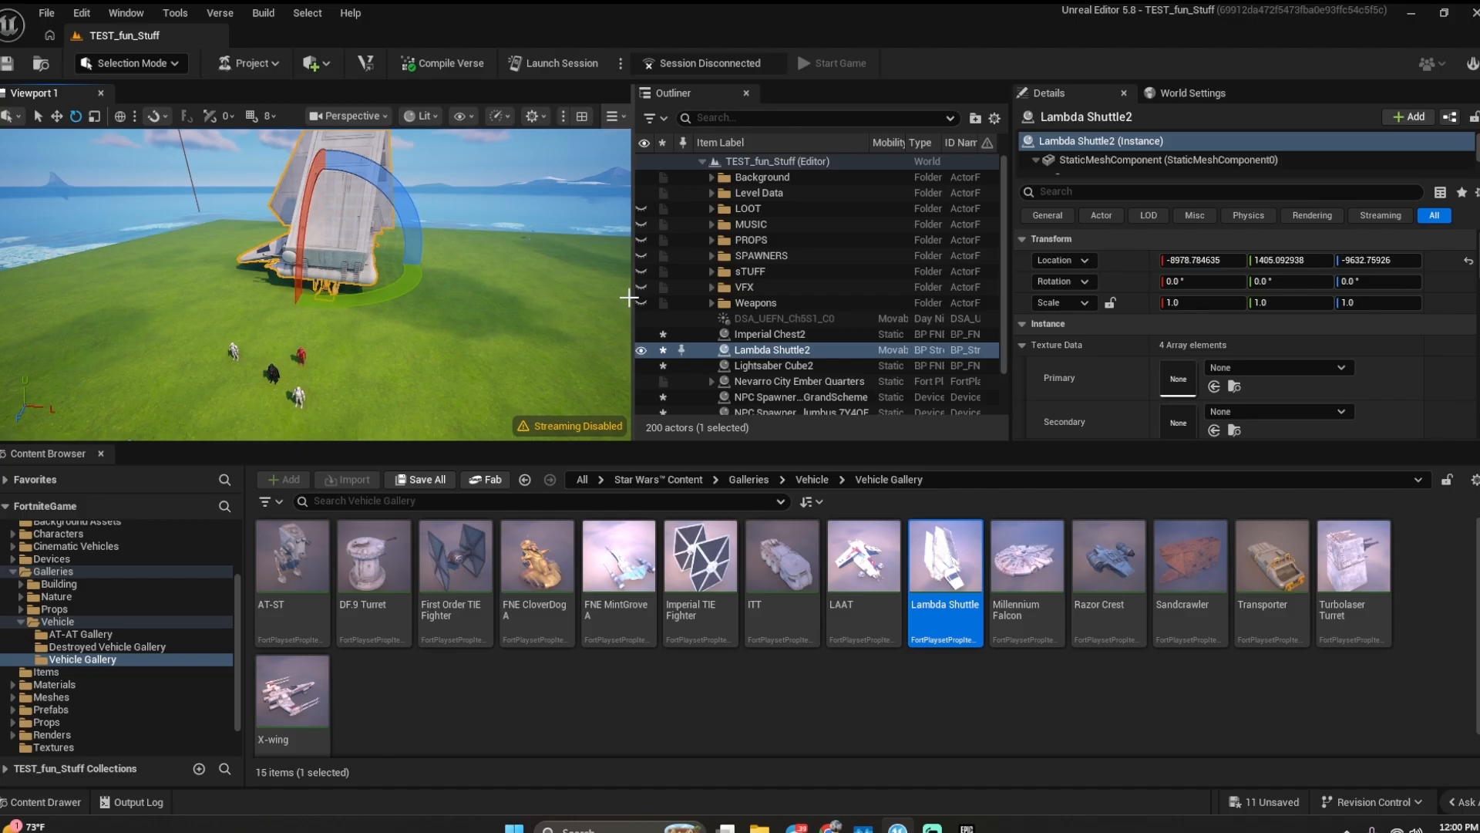
drag(632, 298, 848, 298)
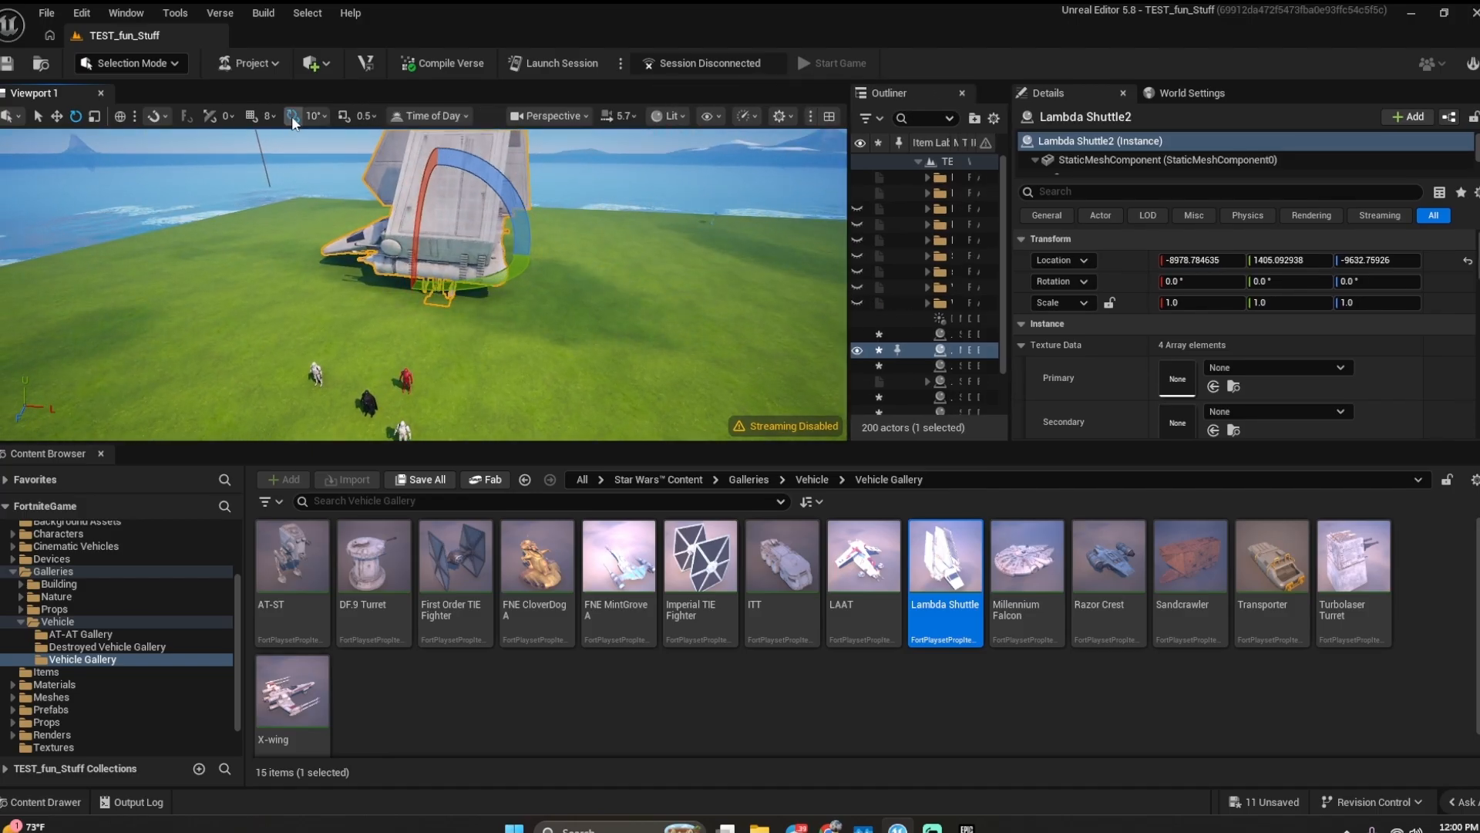
click(314, 115)
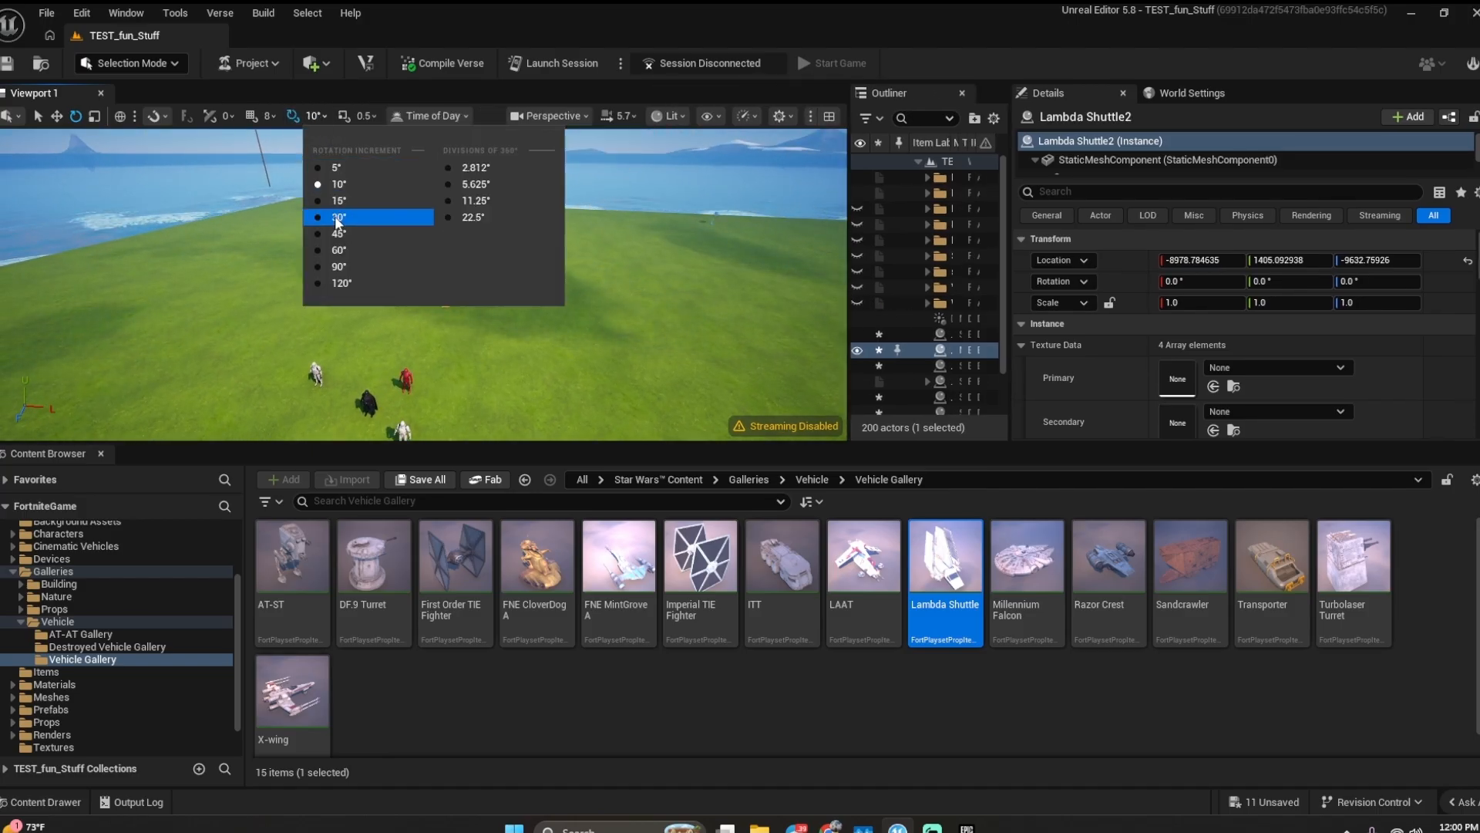
click(293, 116)
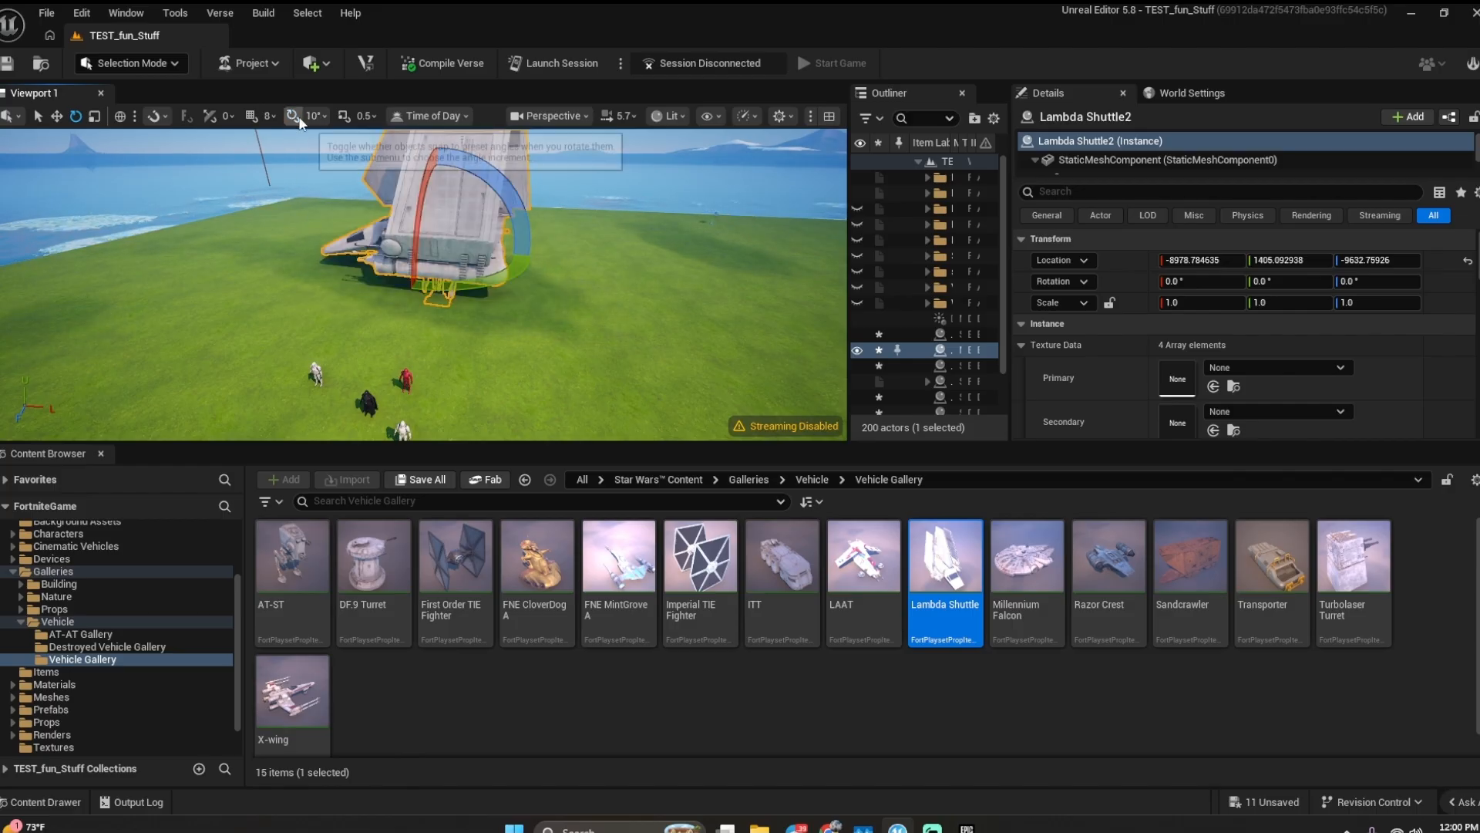
drag(430, 300, 465, 292)
key(f)
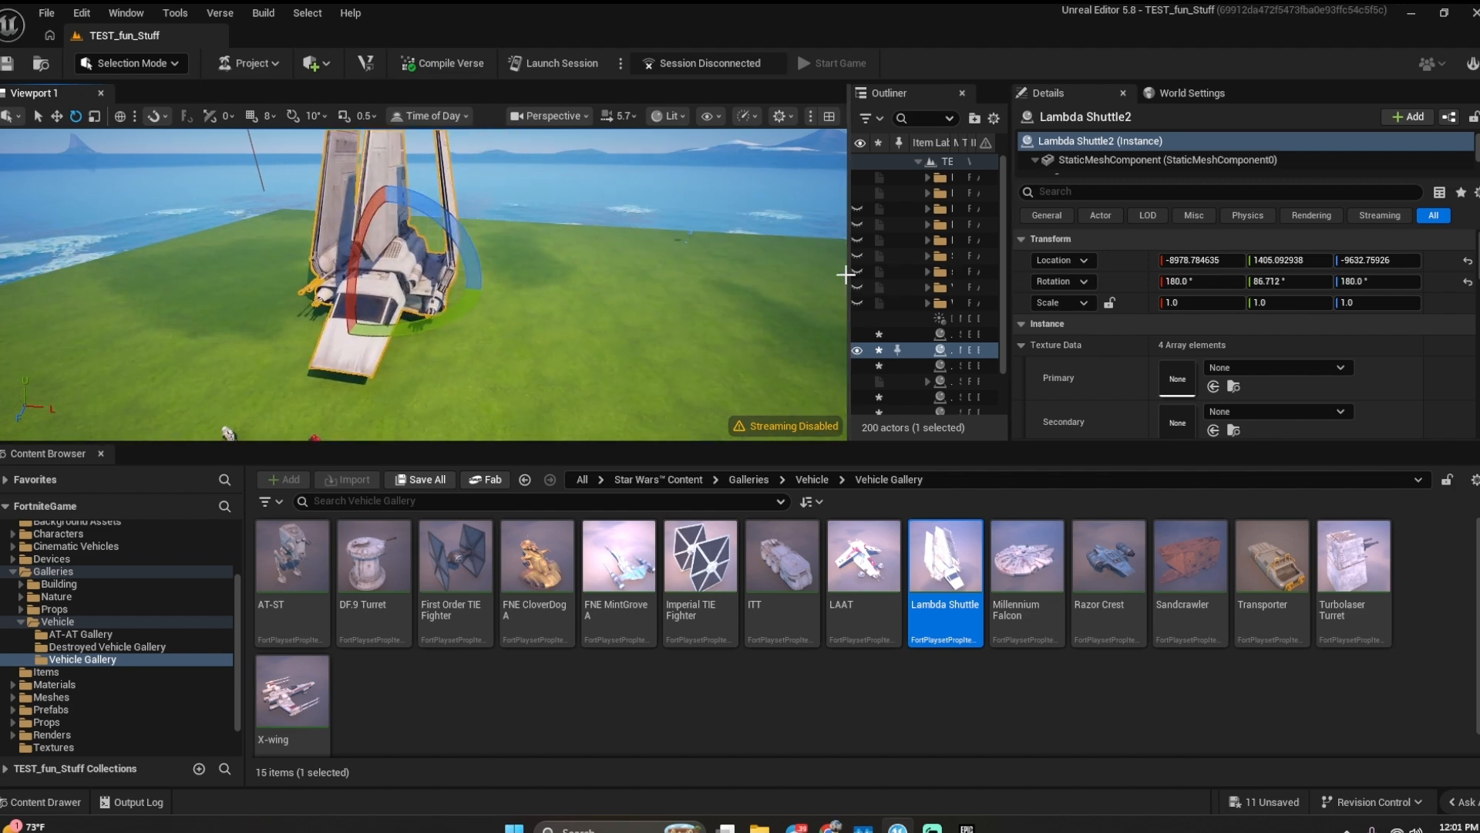
- Narrow the viewport, widen the object details area and enlarge its component list
click(698, 226)
drag(850, 286, 596, 286)
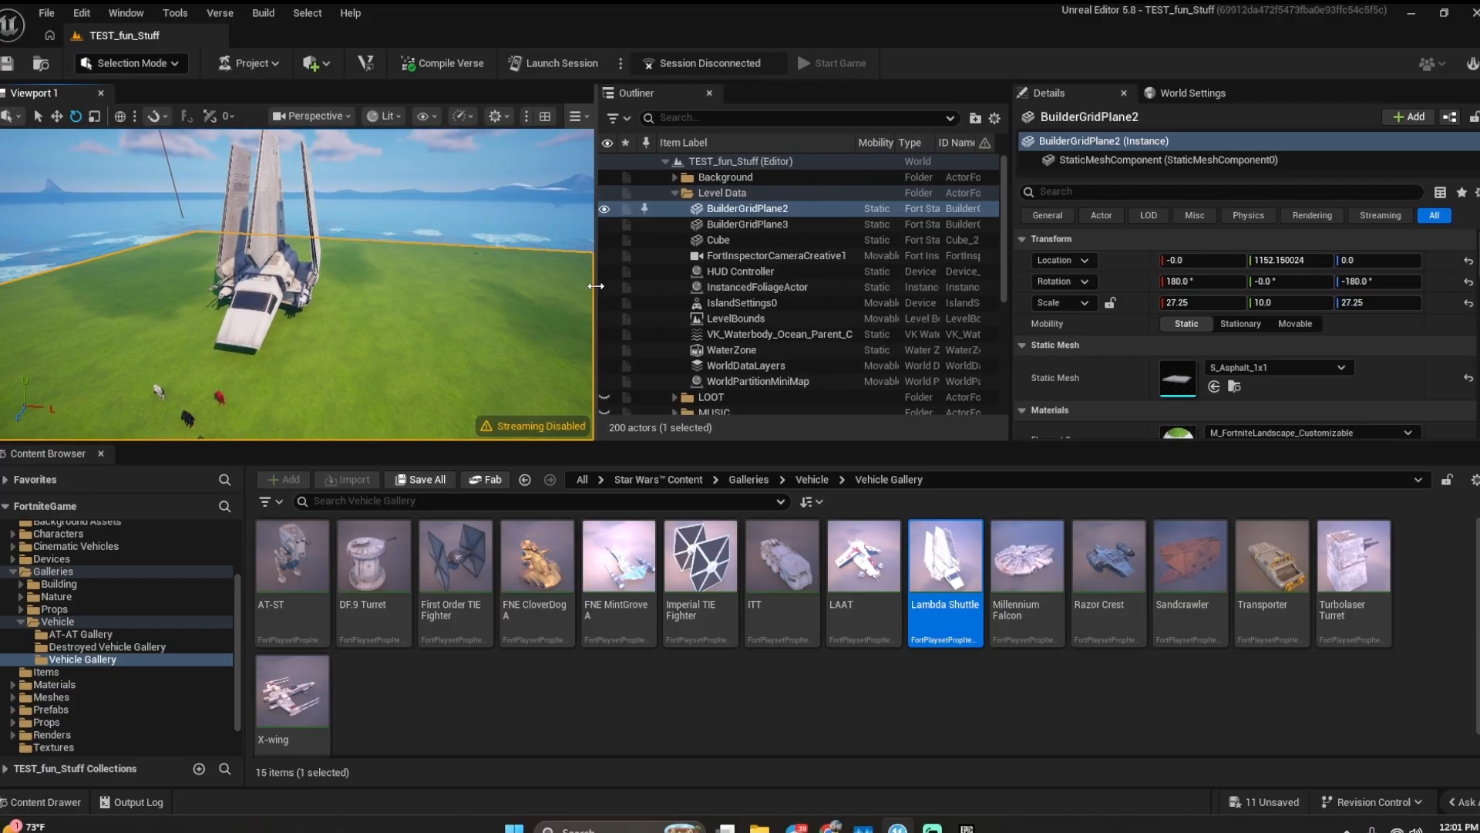
drag(1009, 247, 912, 247)
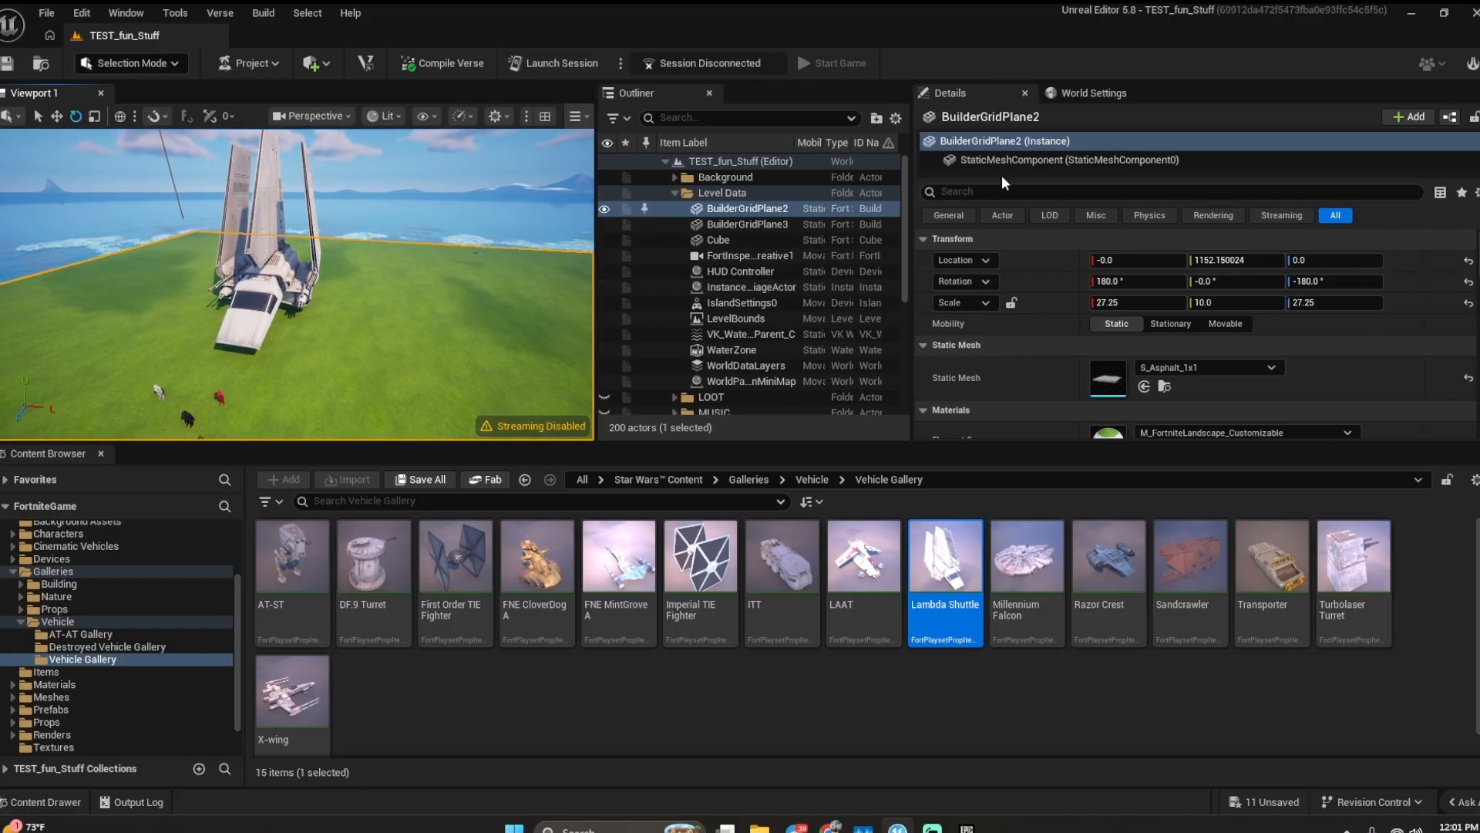
drag(1002, 179, 1018, 295)
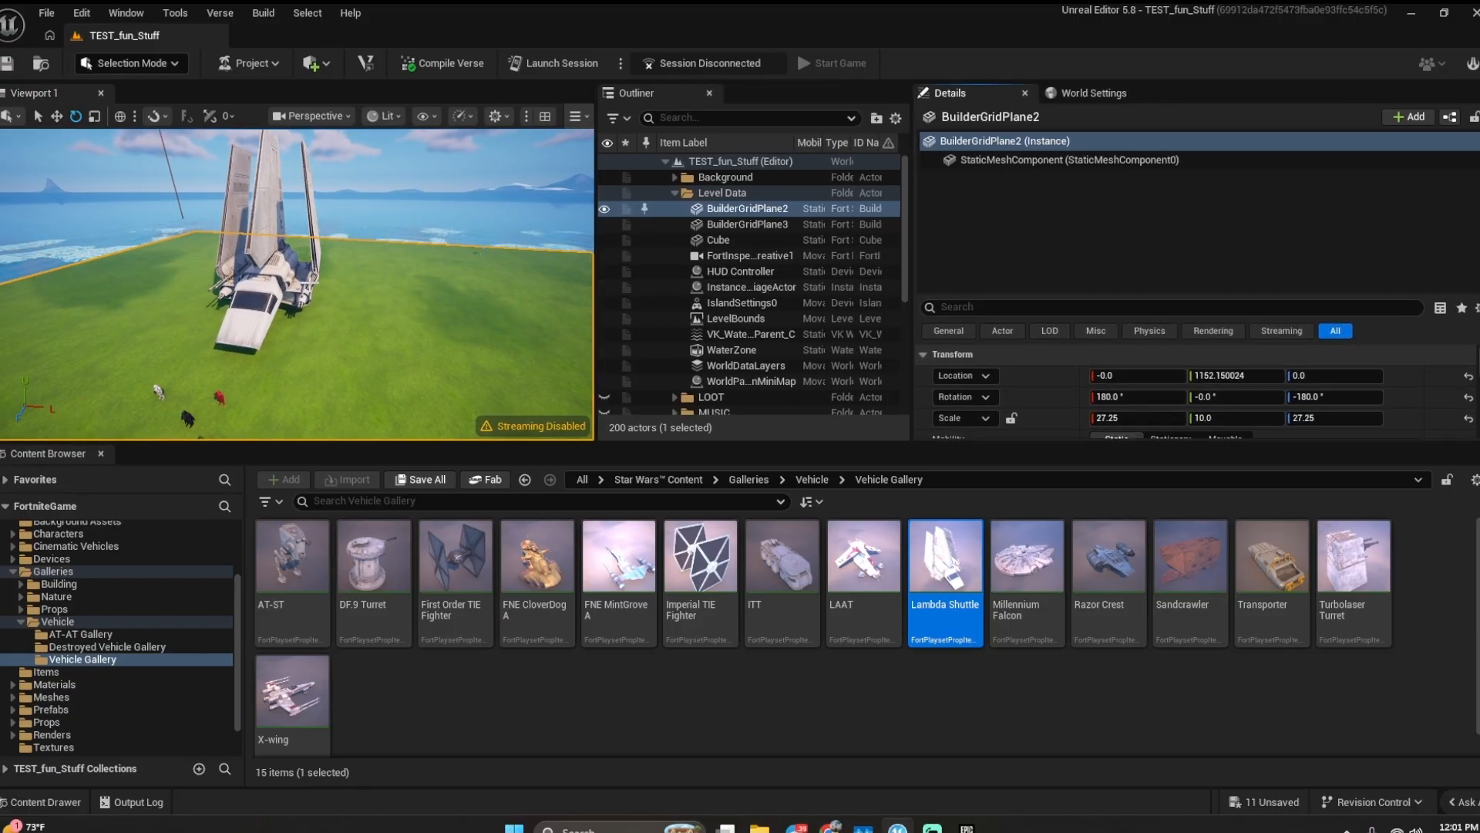
- Rotate the Lambda Shuttle's Wing_R and Wing_L components outward so both wings spread to the sides, and clear the selection
click(317, 283)
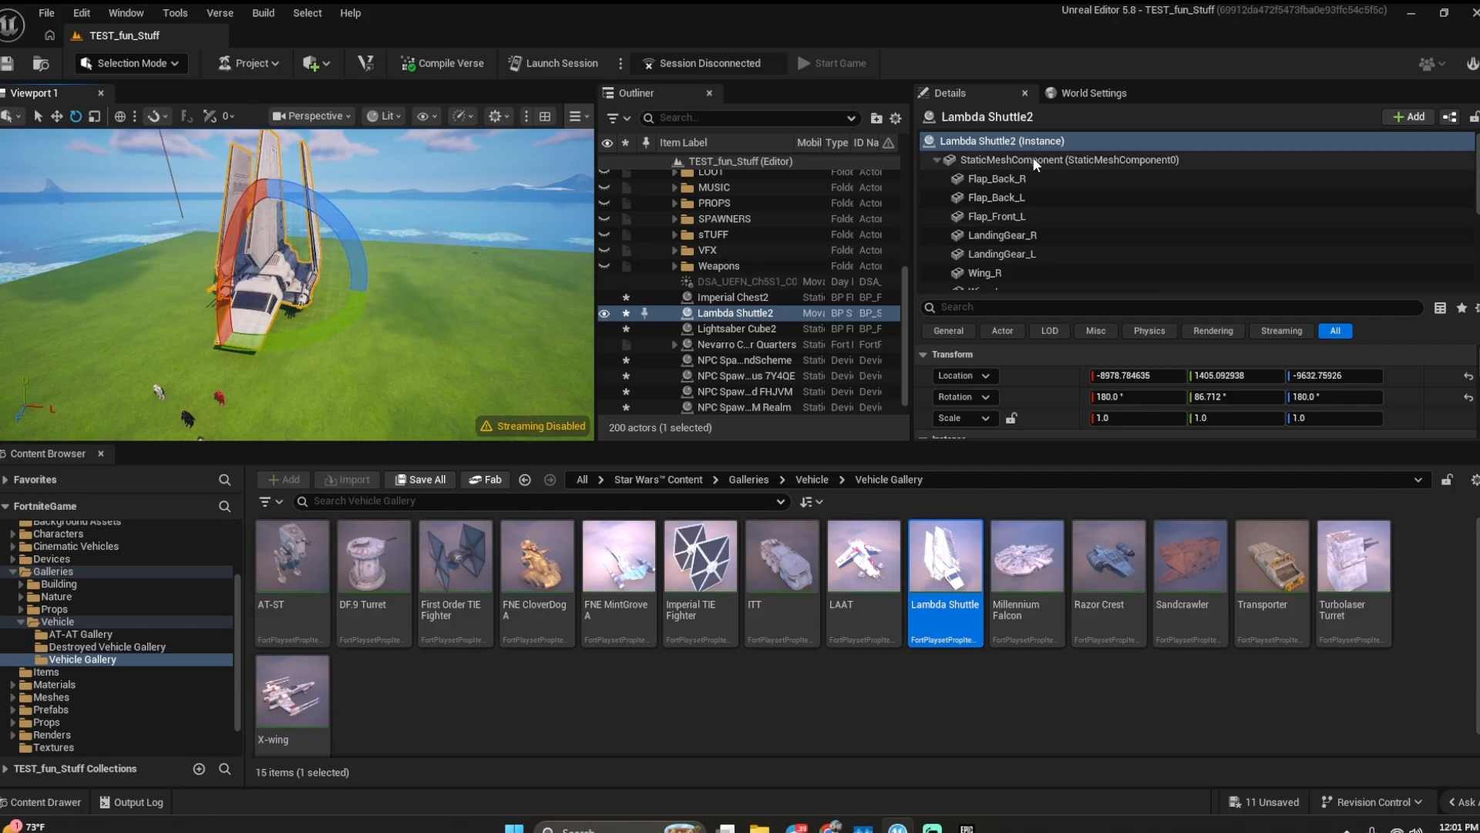
scroll(1052, 228, down, 2)
scroll(1050, 223, up, 2)
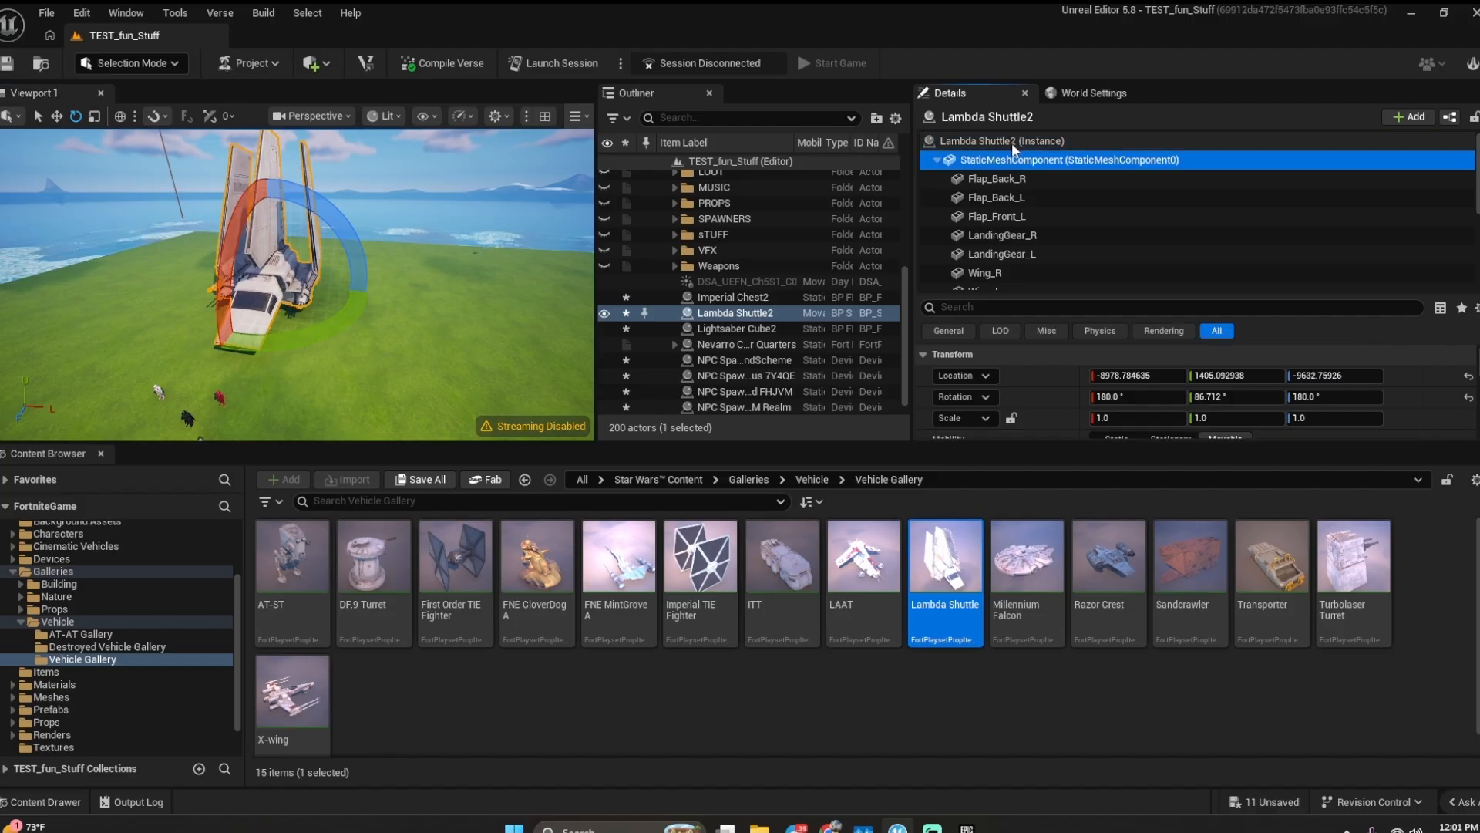
scroll(1029, 234, down, 1)
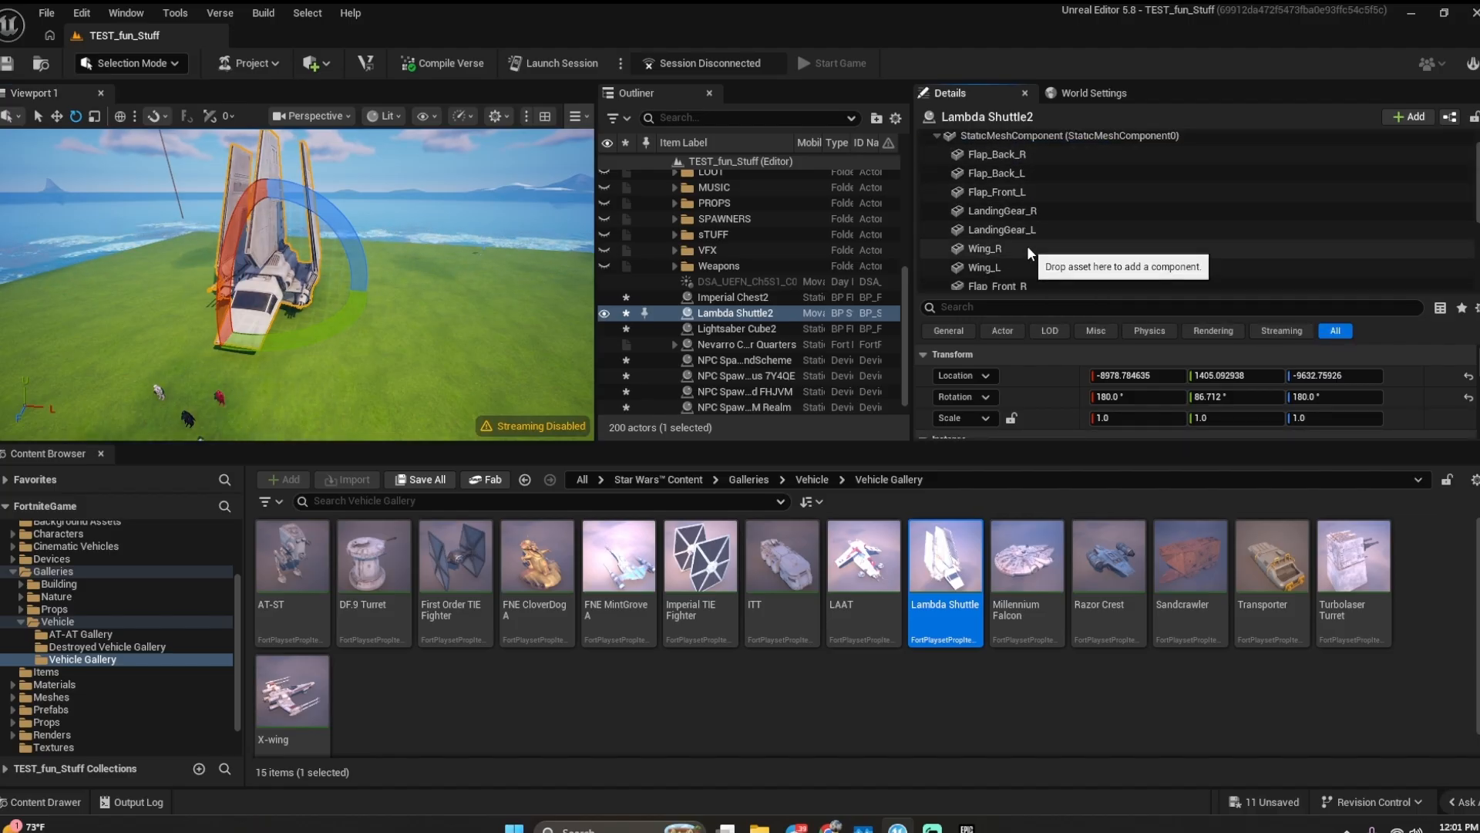
click(1027, 246)
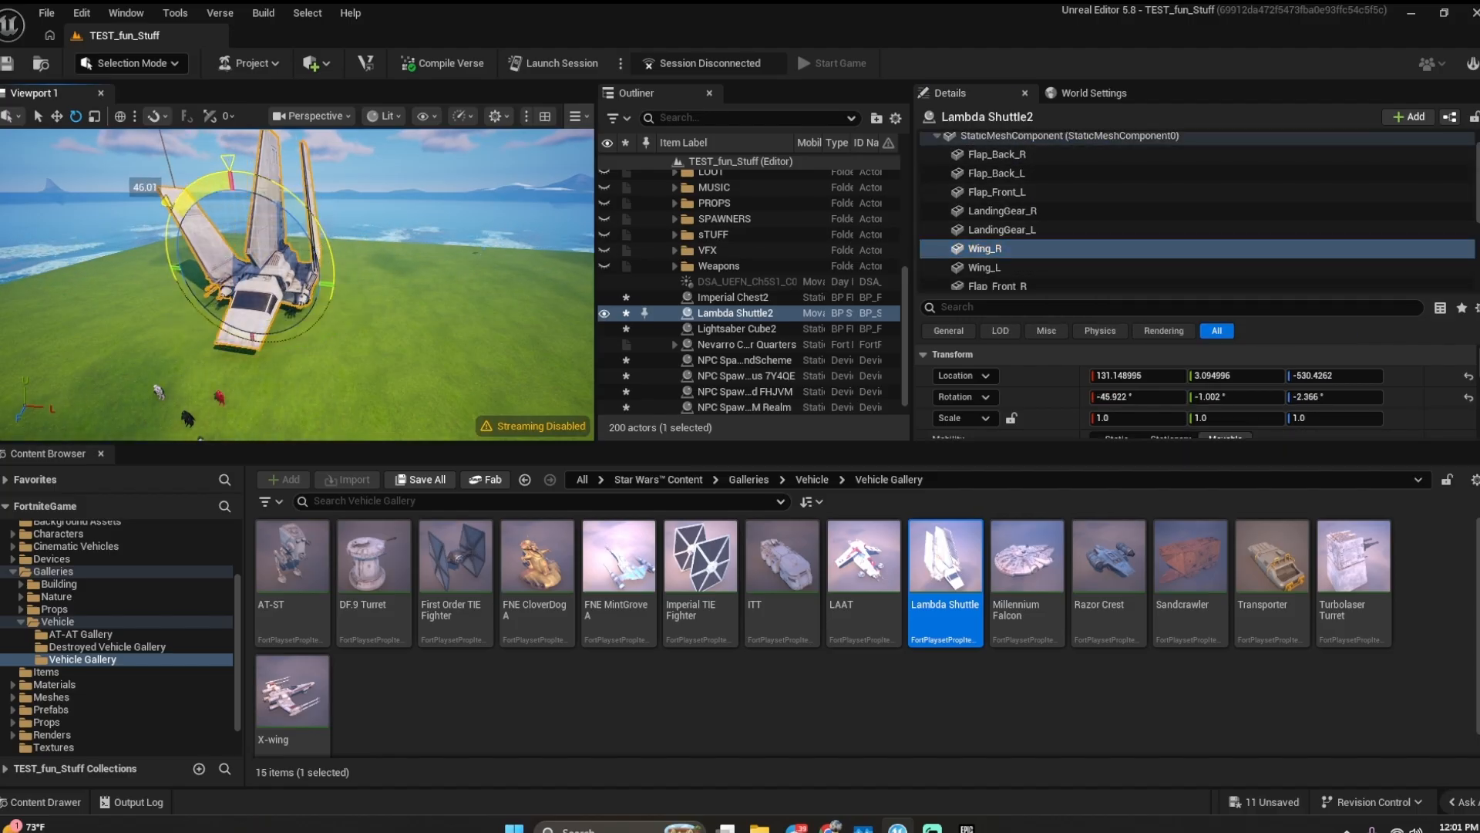
click(984, 267)
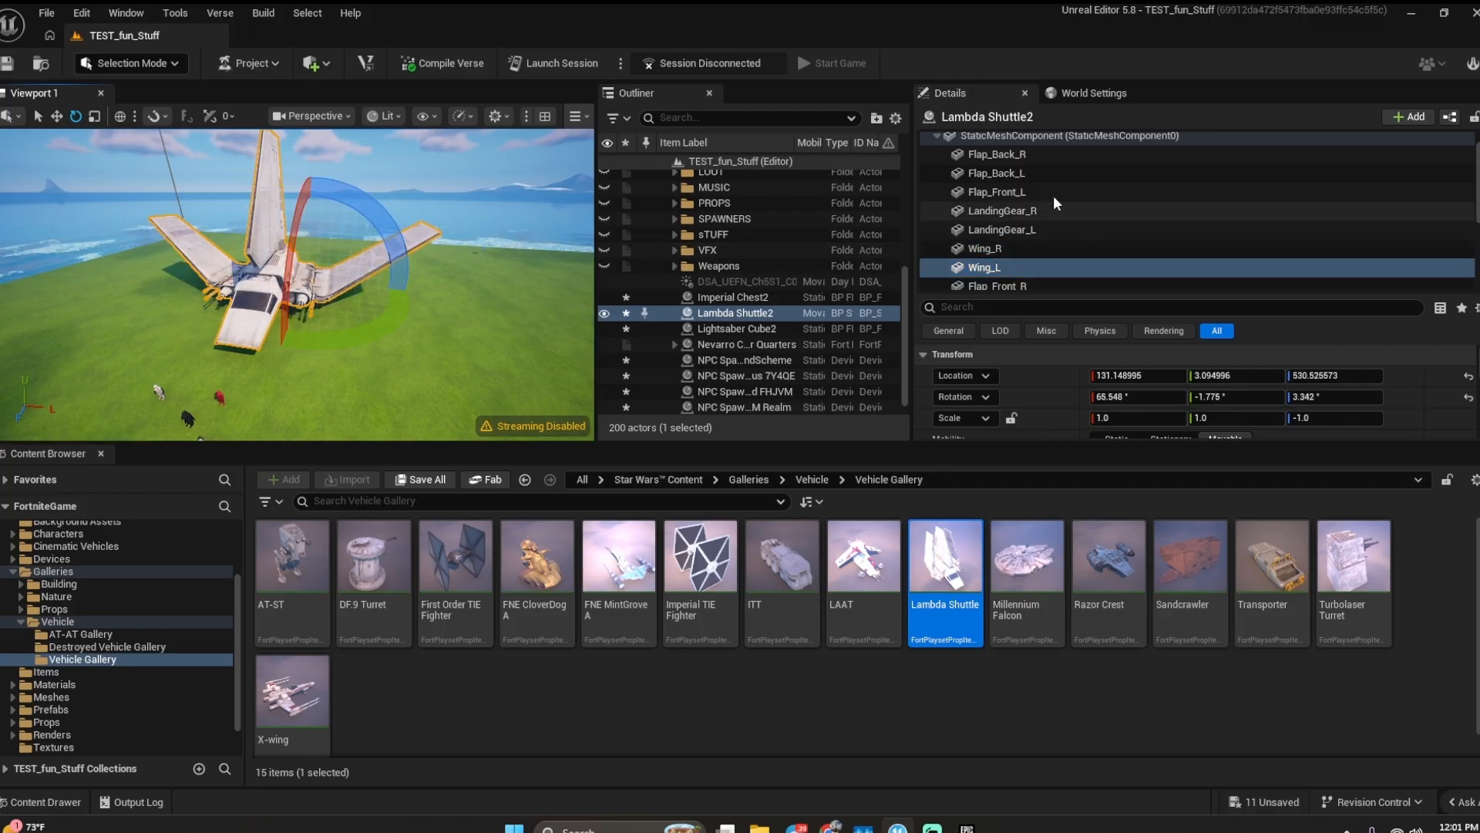
scroll(1012, 205, up, 1)
click(936, 142)
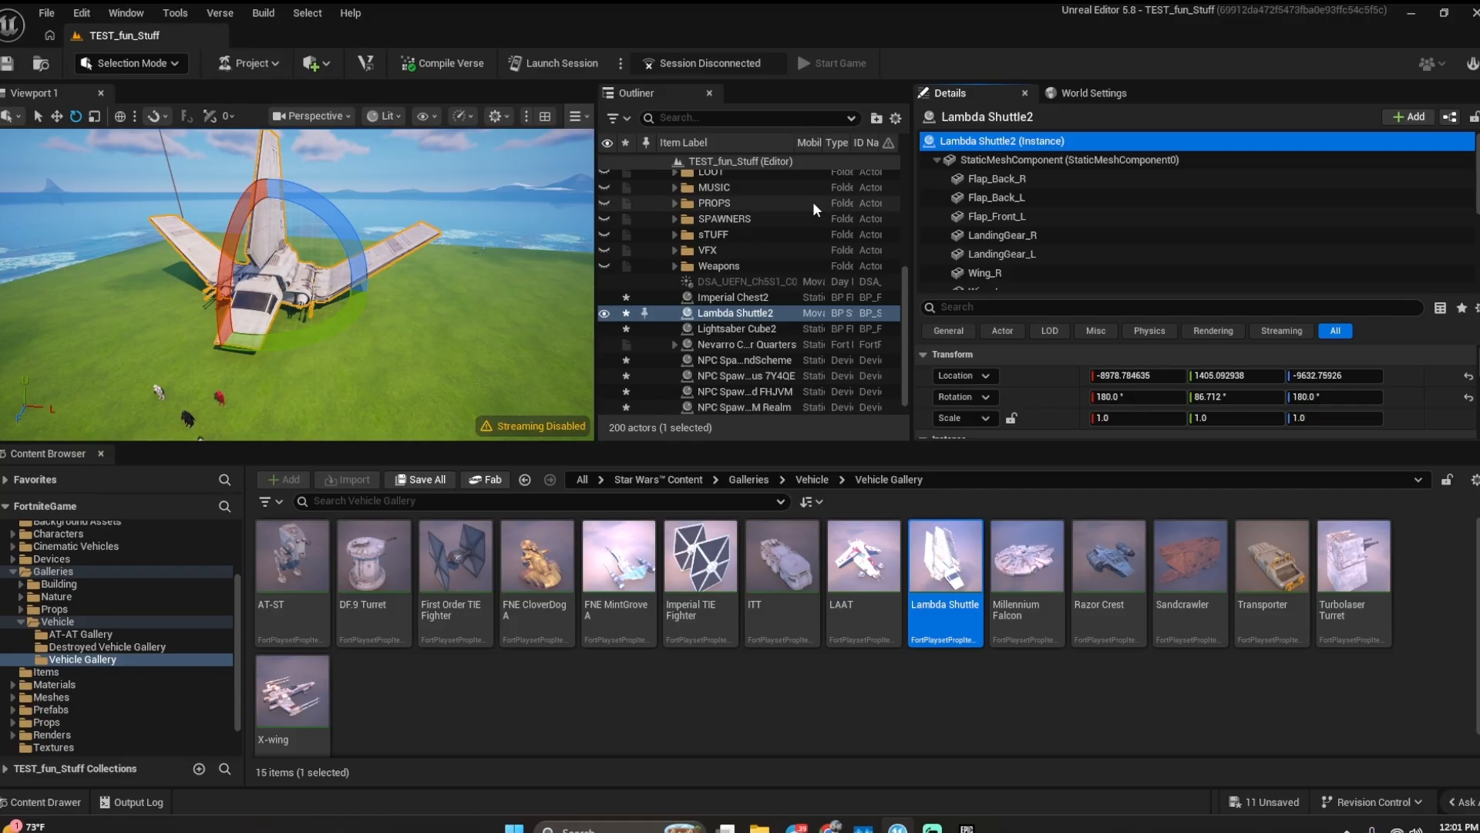
click(660, 165)
mouse_move(343, 319)
right_down()
mouse_move(308, 318)
mouse_move(343, 319)
right_up()
key(w)
mouse_move(447, 313)
right_down()
mouse_move(447, 328)
mouse_move(447, 313)
right_up()
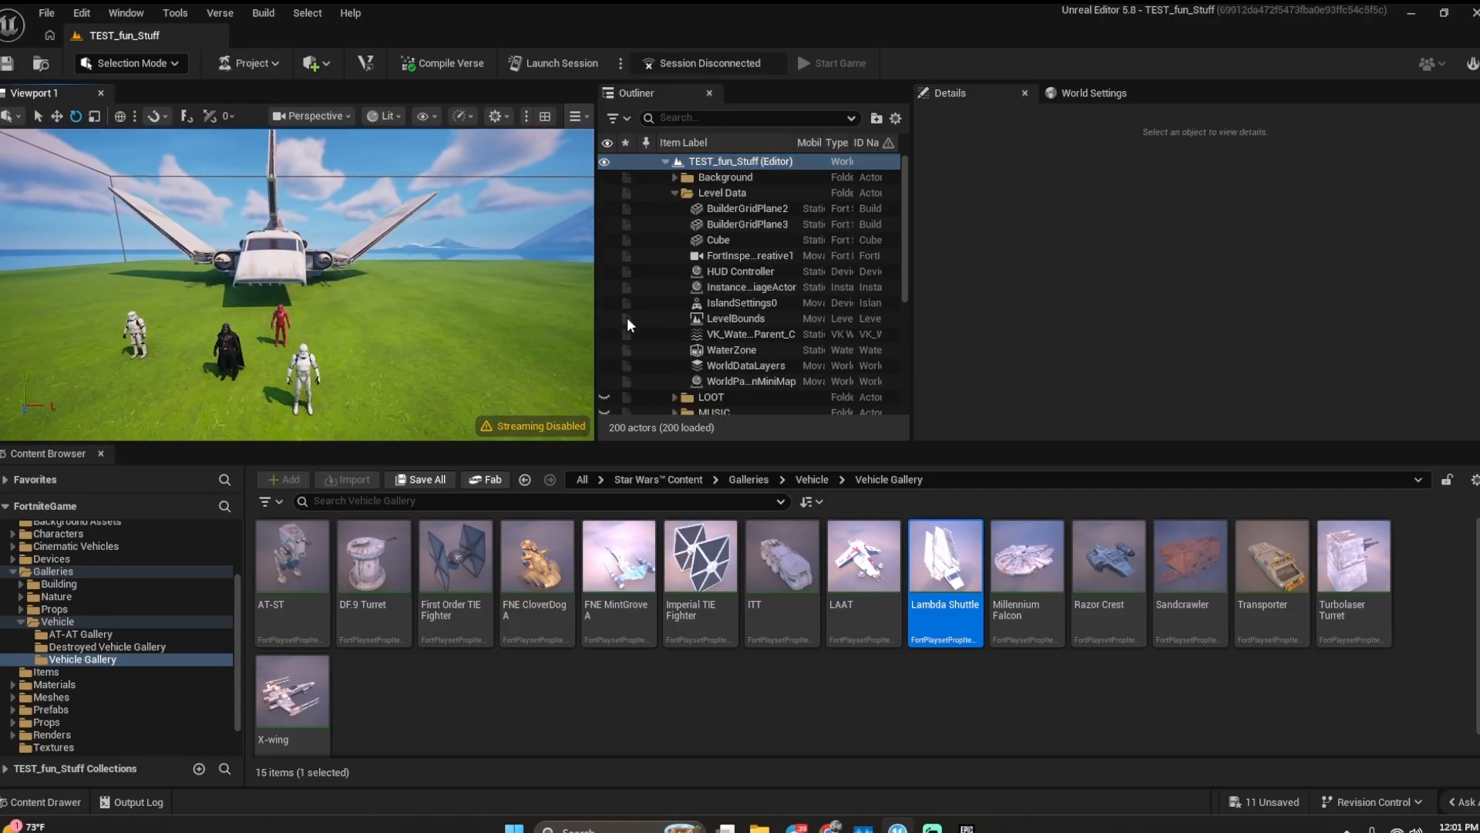
- Collapse the Level Data folder and rotate the Lambda Shuttle to about 52° around its vertical axis
click(673, 193)
scroll(712, 307, down, 1)
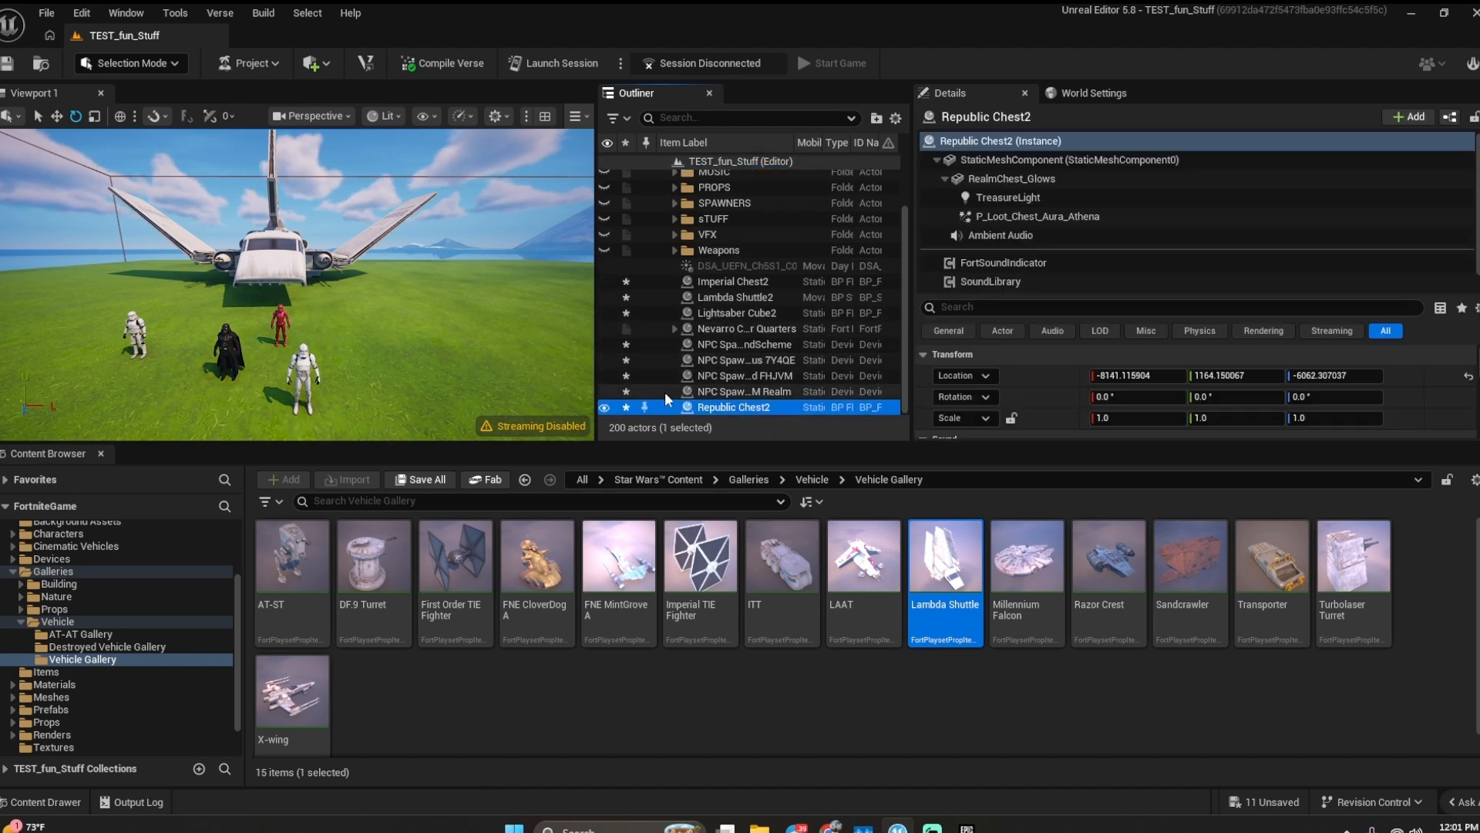
click(625, 296)
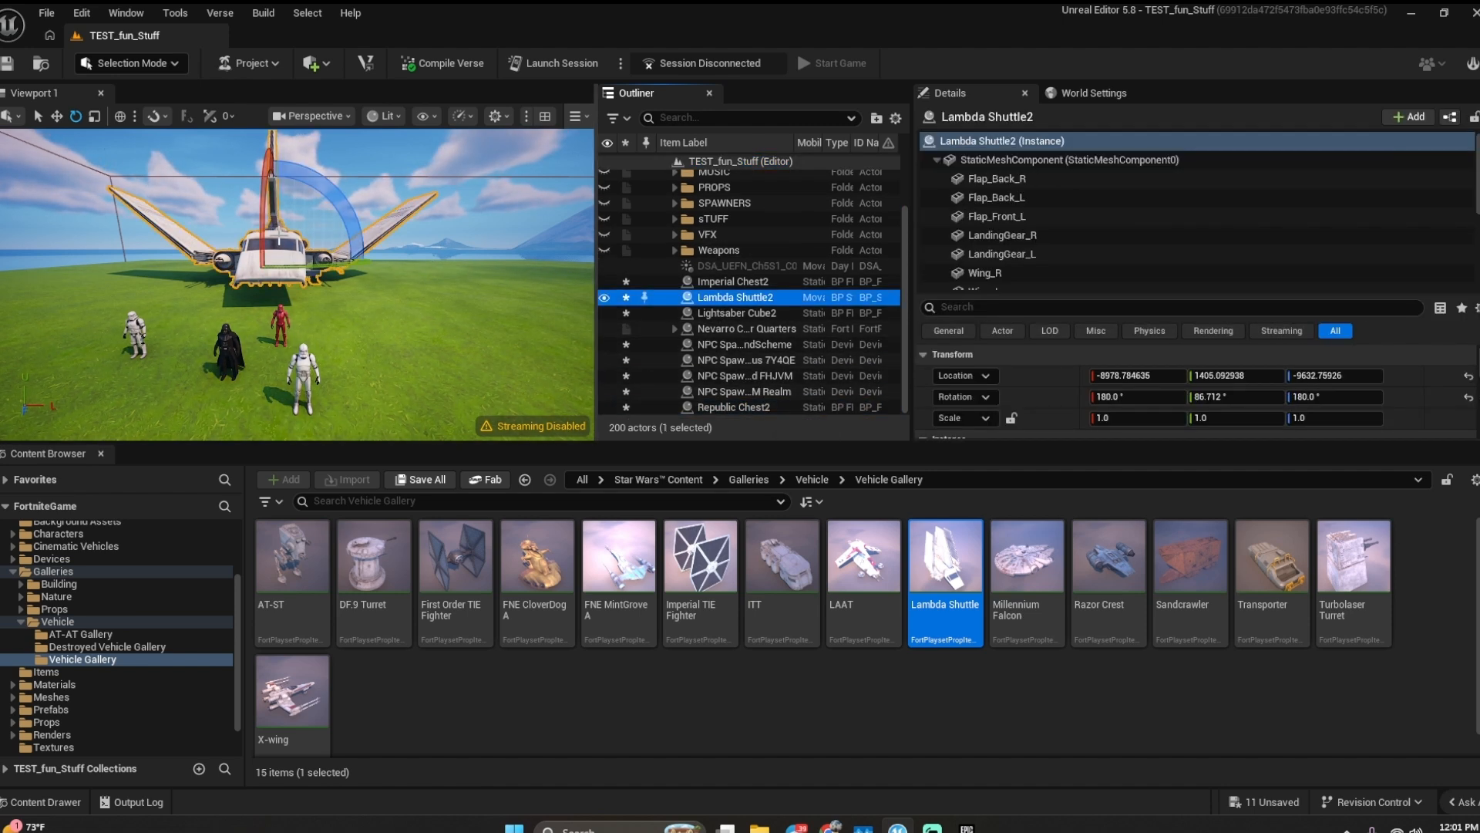
key(f)
drag(326, 300, 357, 301)
click(640, 164)
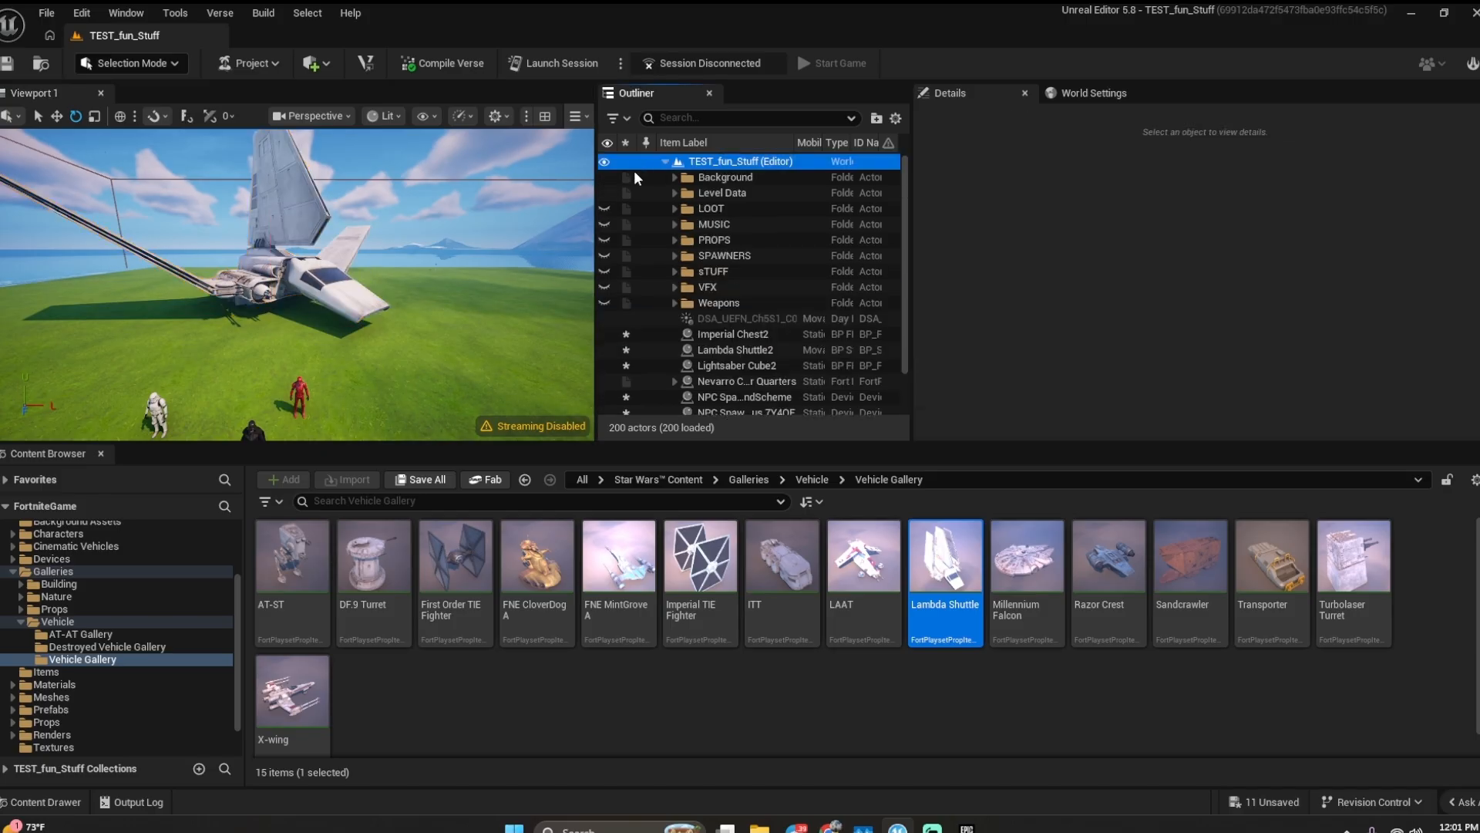
- Raise the Lambda Shuttle by about 92 units so its landing gear feet sit on top of the grass
key(w)
right_drag(297, 285, 586, 337)
key(s)
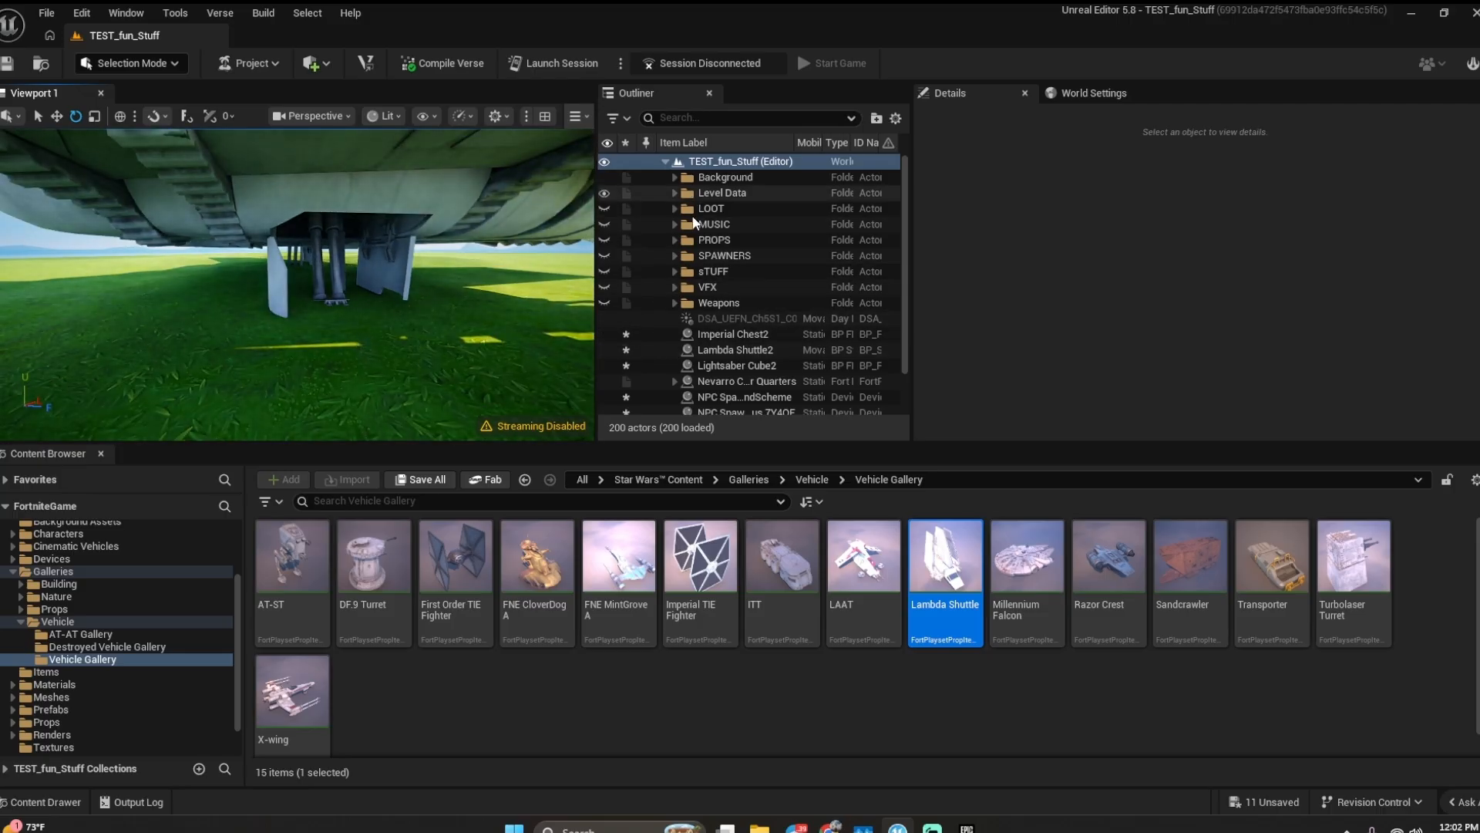
scroll(678, 332, down, 2)
click(672, 301)
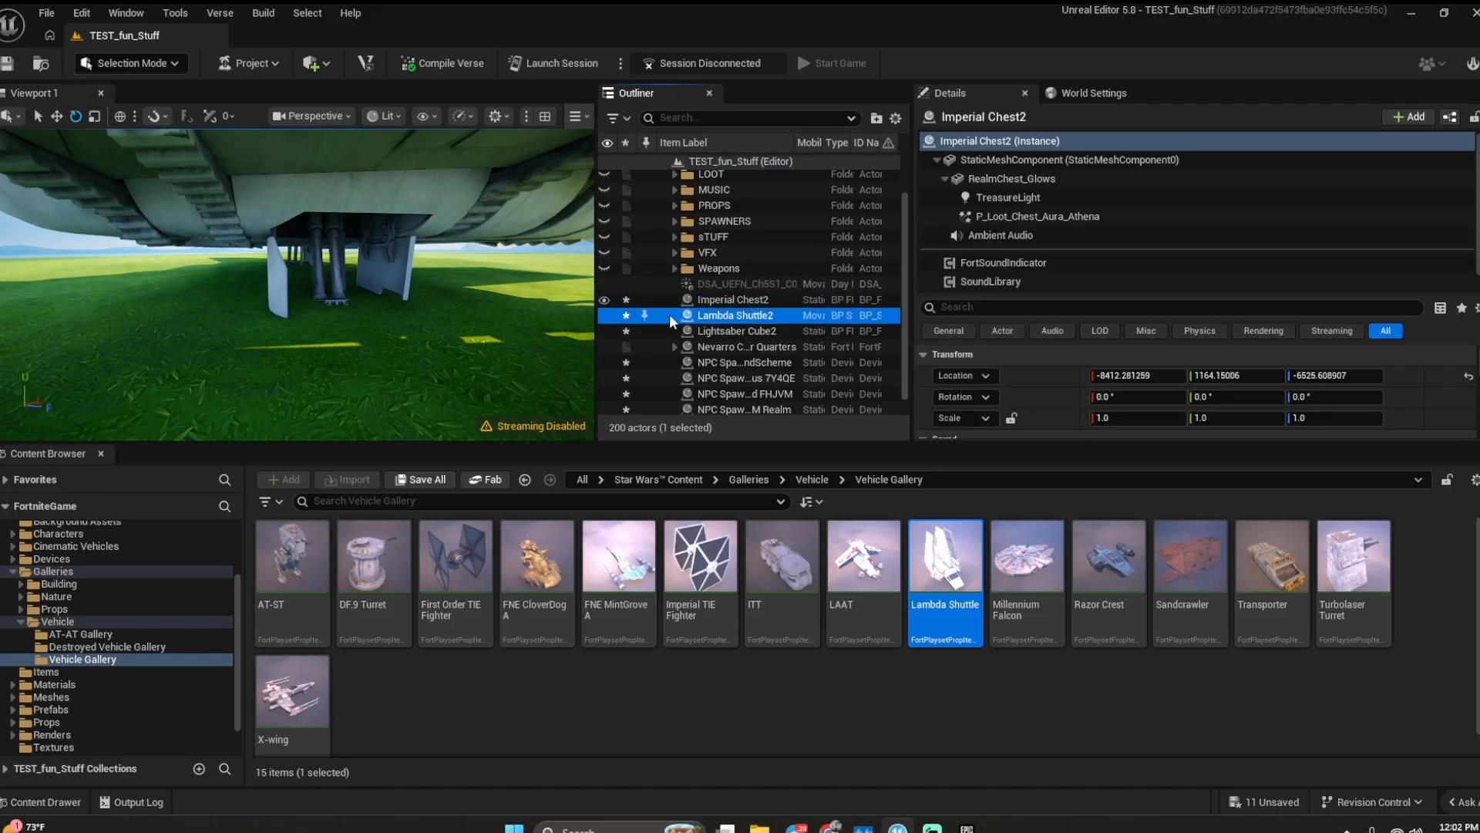
click(670, 314)
scroll(669, 351, down, 1)
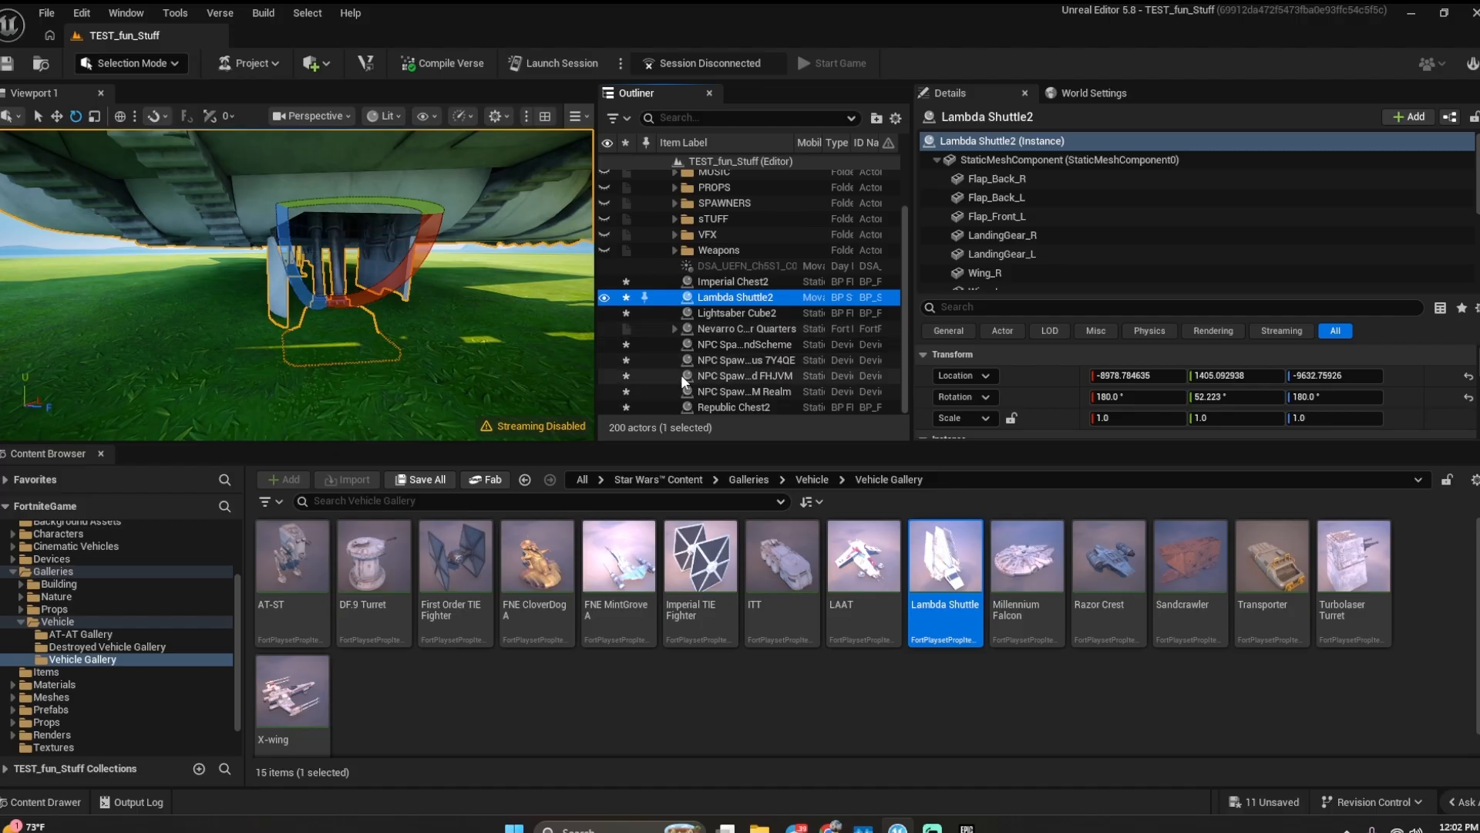
click(394, 190)
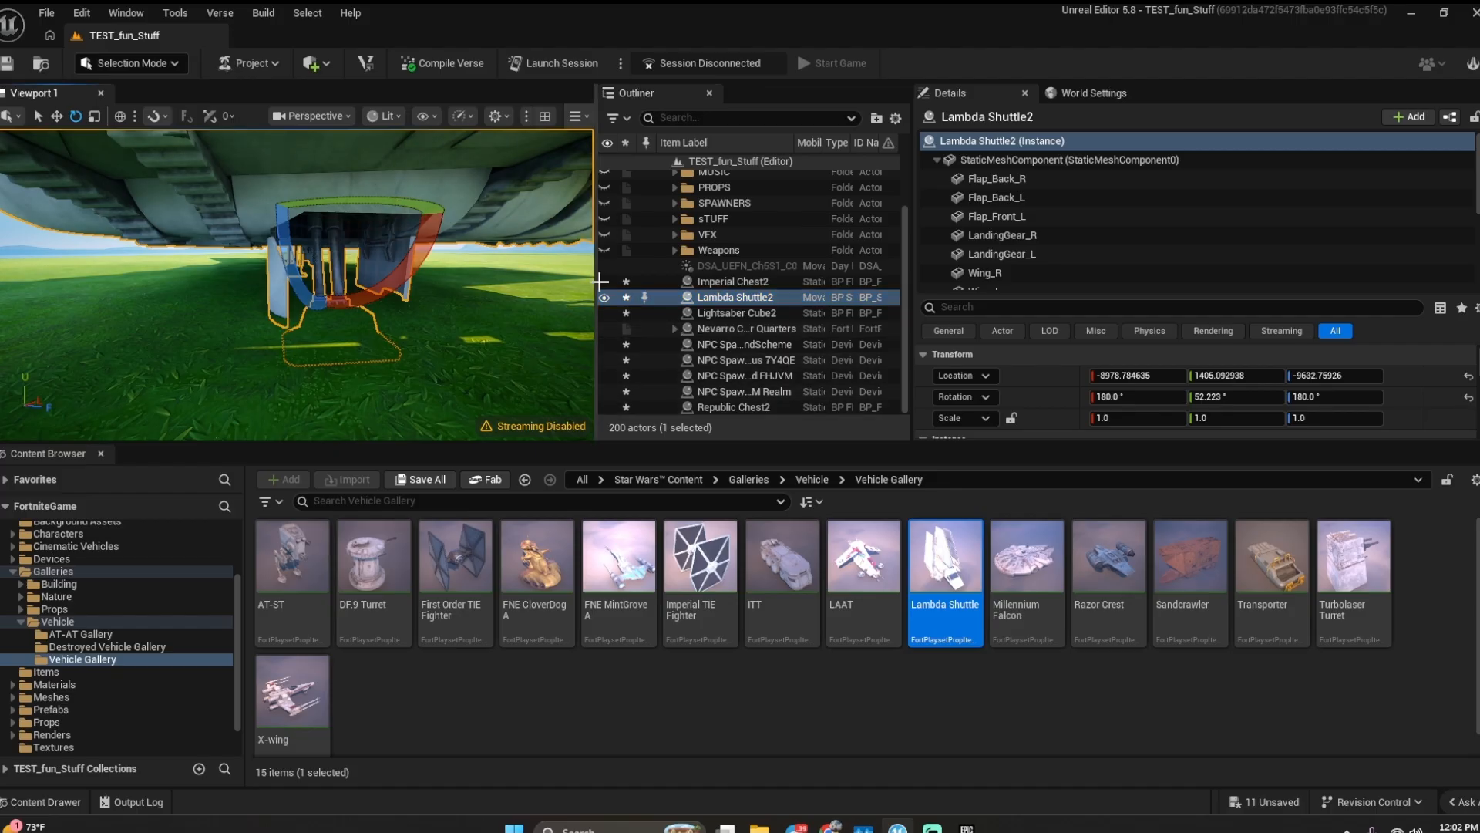
click(56, 115)
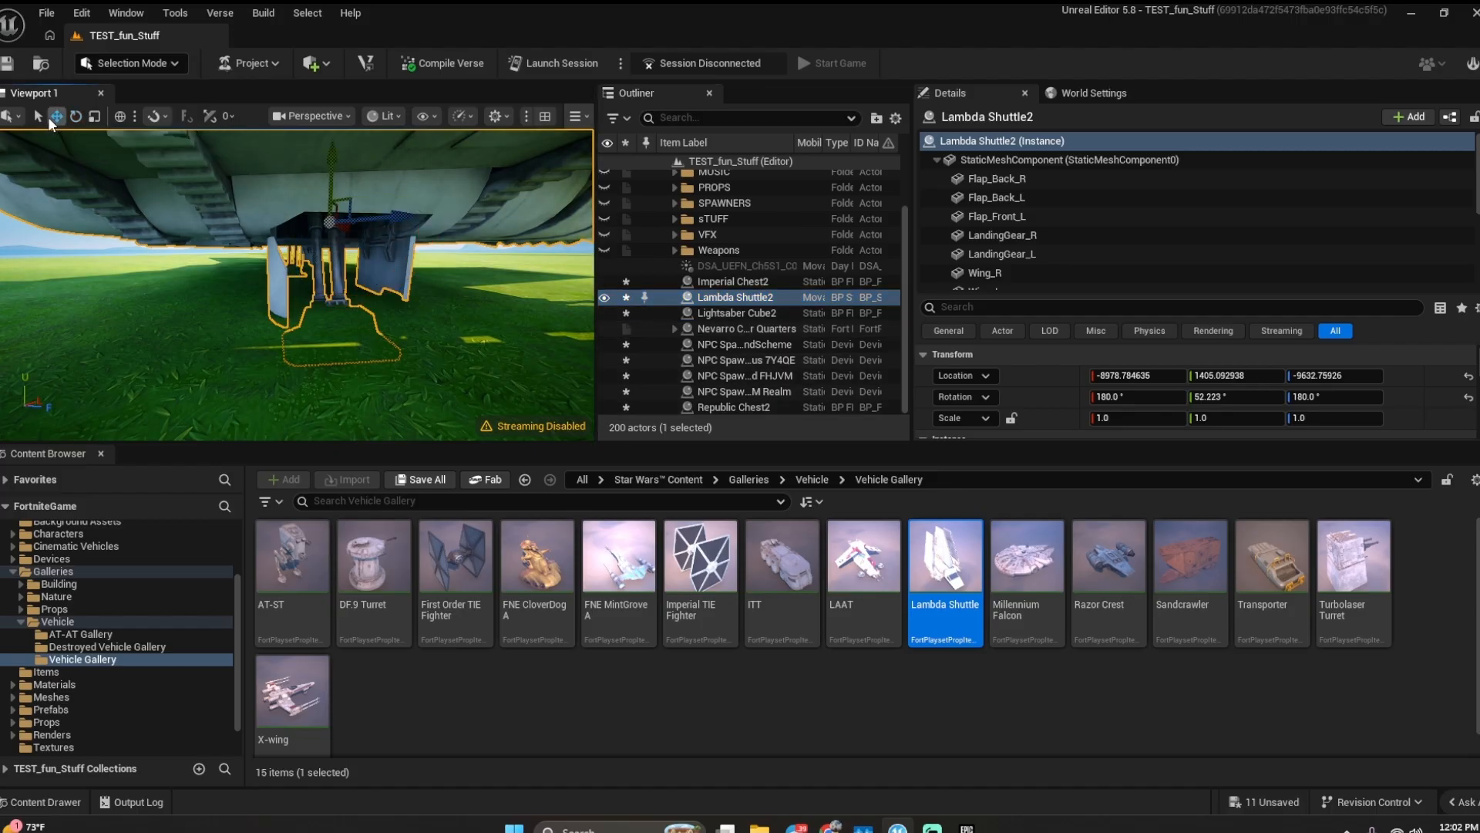
drag(334, 185, 337, 145)
- Widen the viewport and turn on position grid snapping with the grid size left at 8
right_drag(337, 145, 337, 146)
key(s)
key(w)
mouse_move(422, 324)
right_down()
mouse_move(413, 339)
mouse_move(422, 324)
right_up()
key(s)
right_drag(575, 220, 589, 219)
click(603, 221)
drag(596, 230, 913, 235)
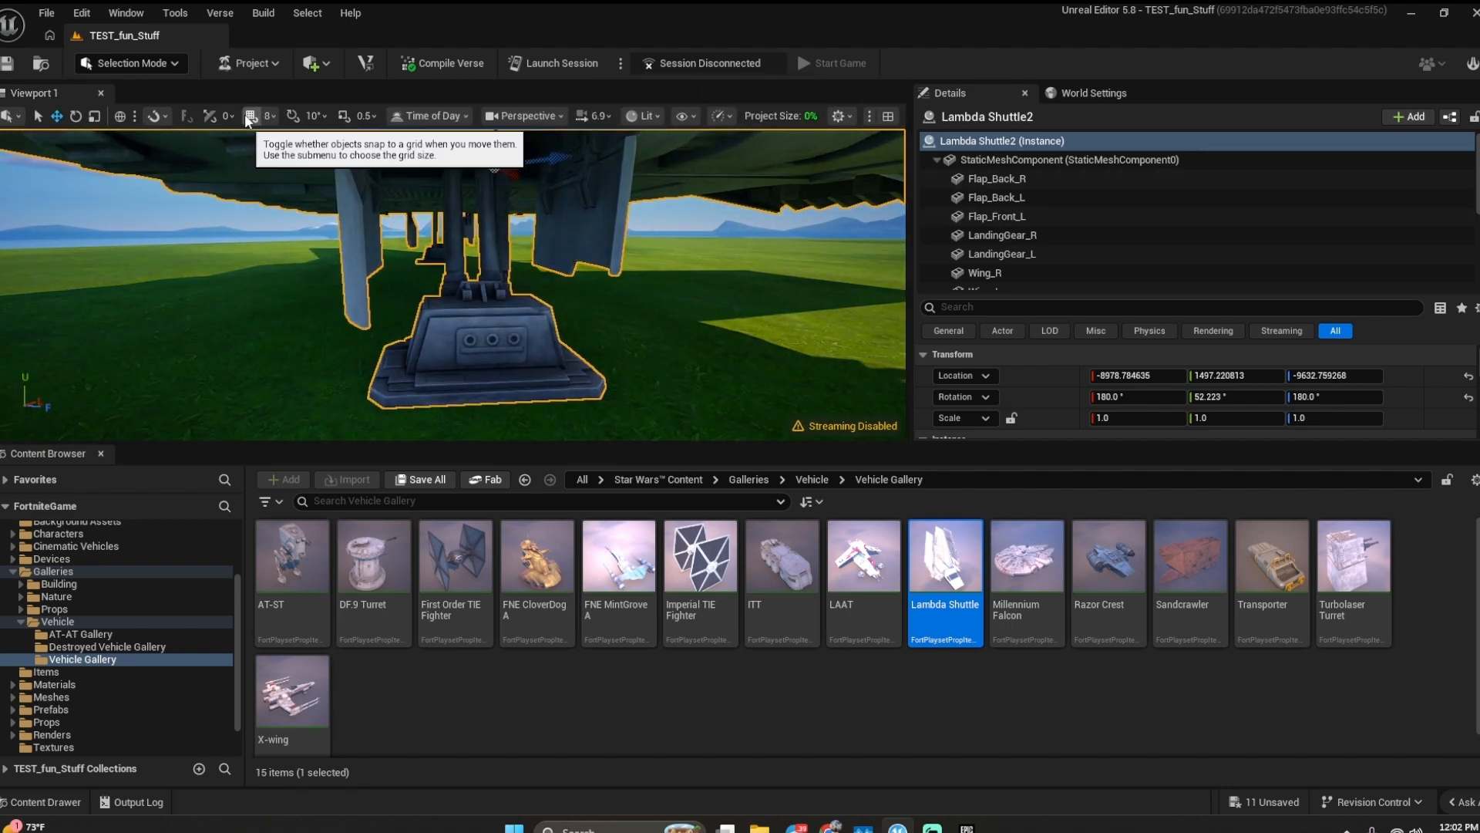
click(269, 121)
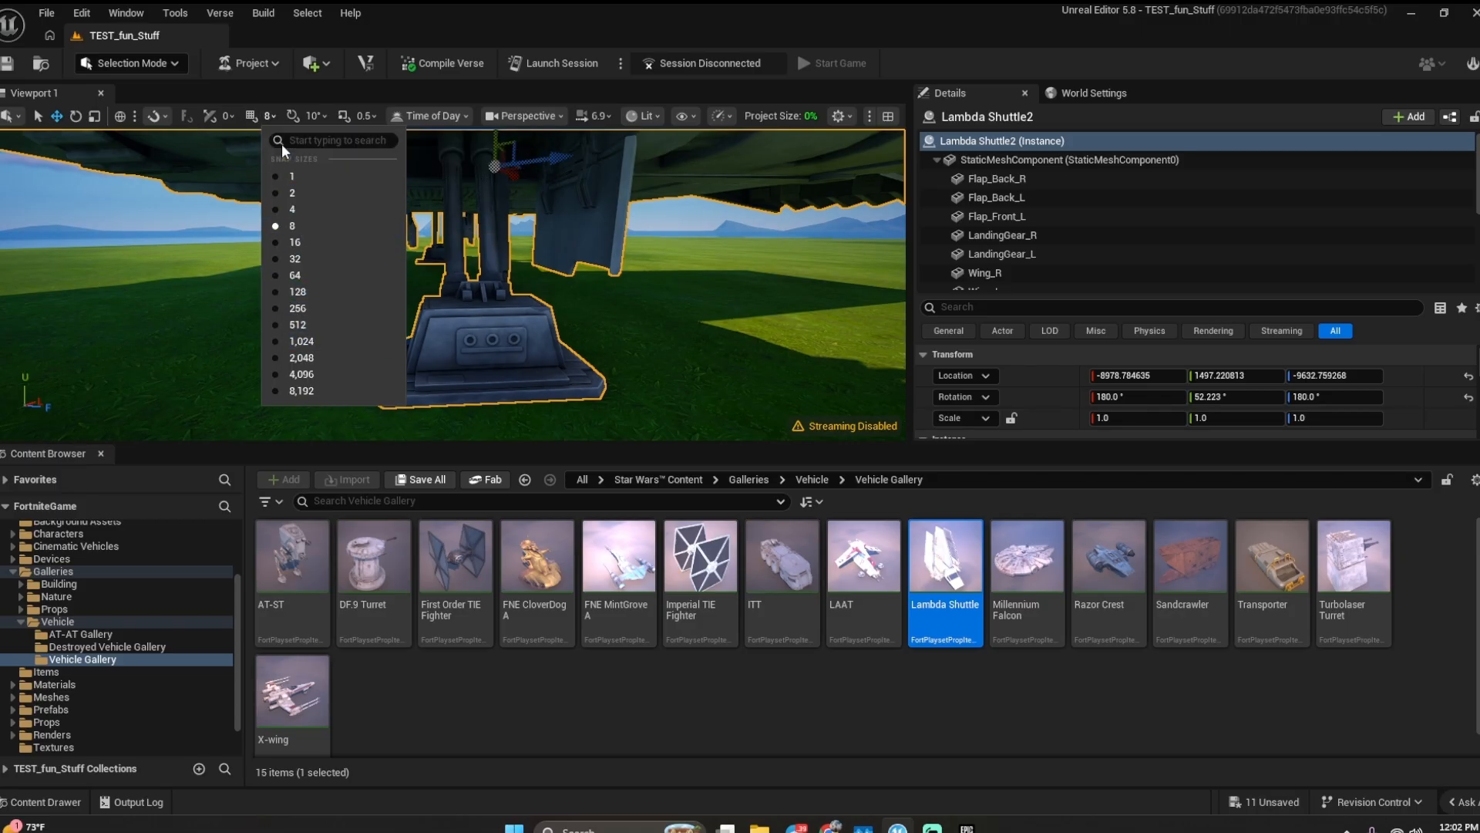
click(251, 116)
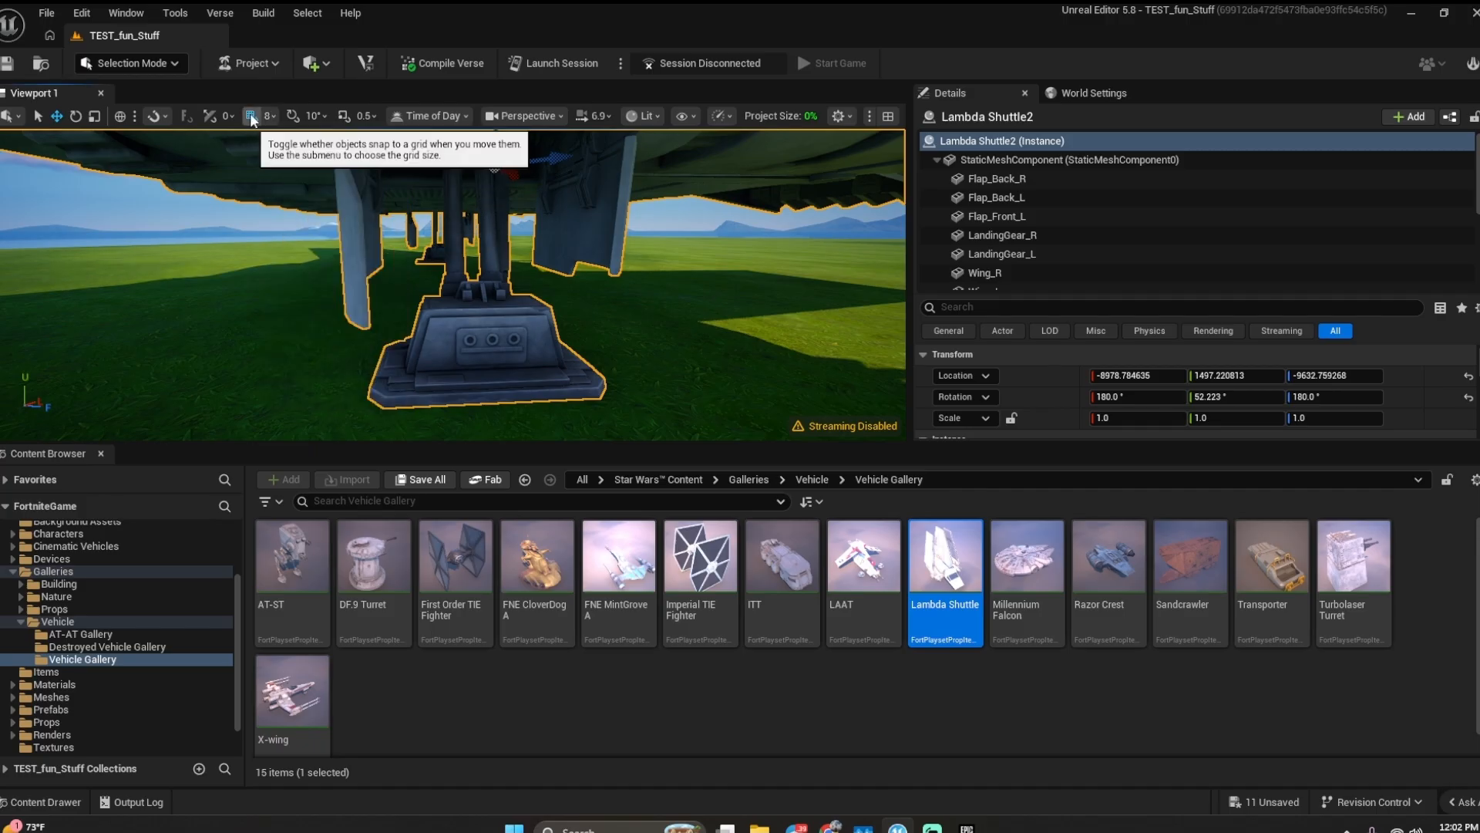
- Nudge the Lambda Shuttle by one 8-unit grid increment along the X axis
drag(497, 148, 501, 146)
key(s)
key(q)
right_drag(504, 195, 502, 194)
drag(491, 200, 492, 198)
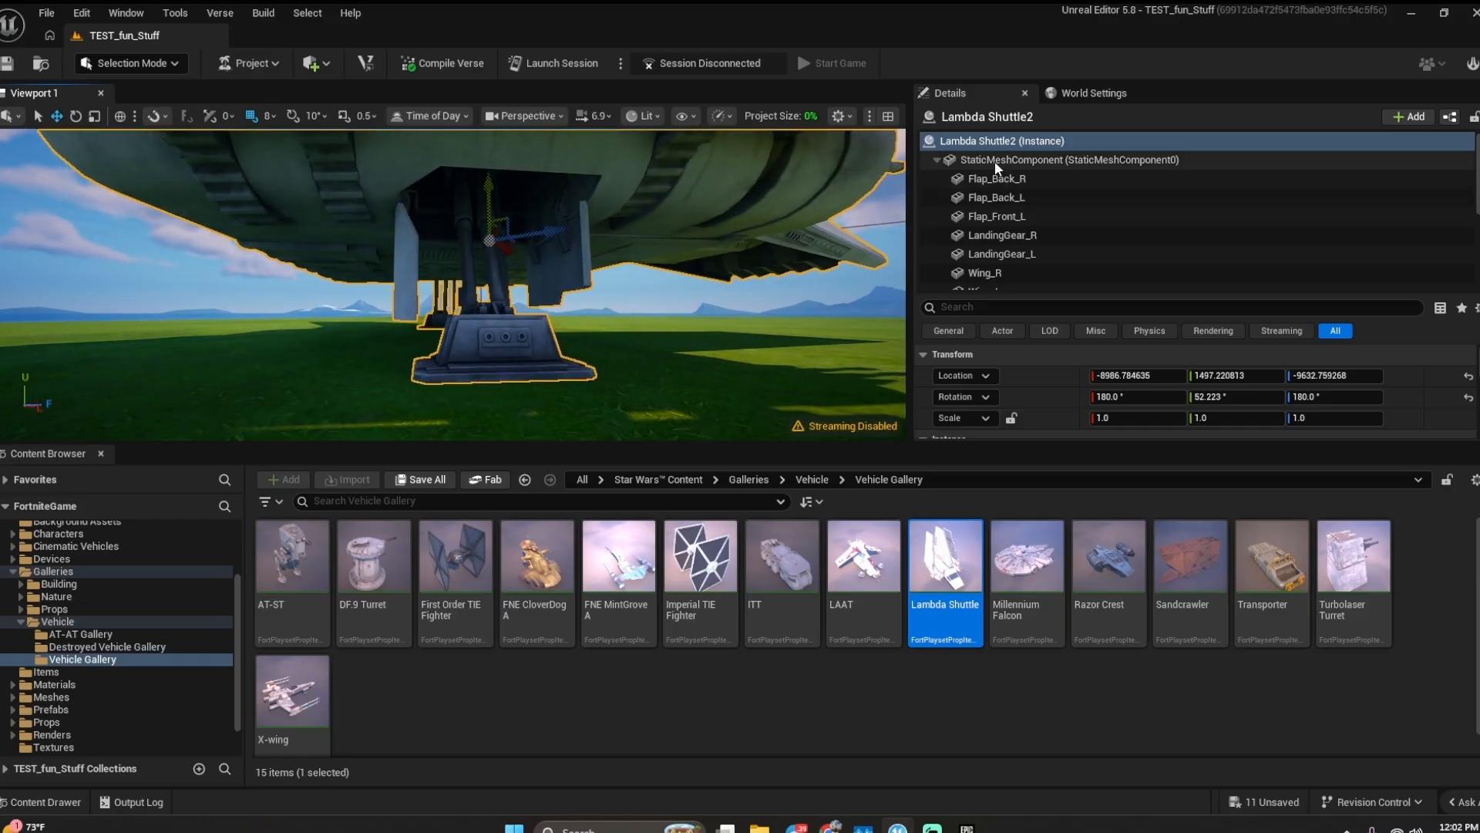
- Frame the shuttle behind the characters, make the viewport narrower, and clear the selection
key(w)
right_drag(484, 233, 574, 286)
key(s)
key(w)
key(s)
drag(908, 202, 589, 210)
click(637, 163)
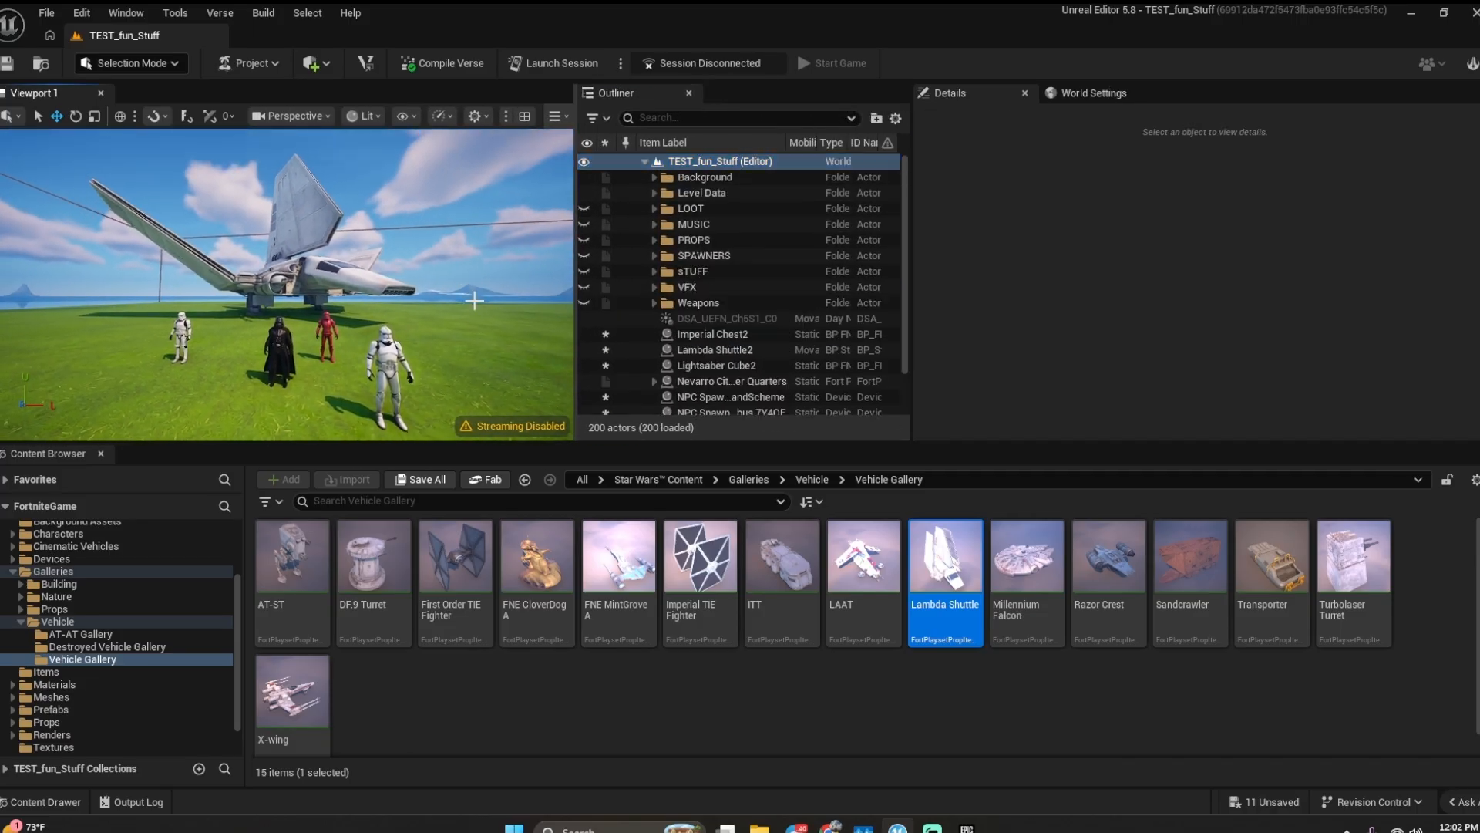
- Collapse the Vehicle and Galleries folders and select the Darth Vader NPC spawner on the island
double_click(27, 621)
double_click(13, 574)
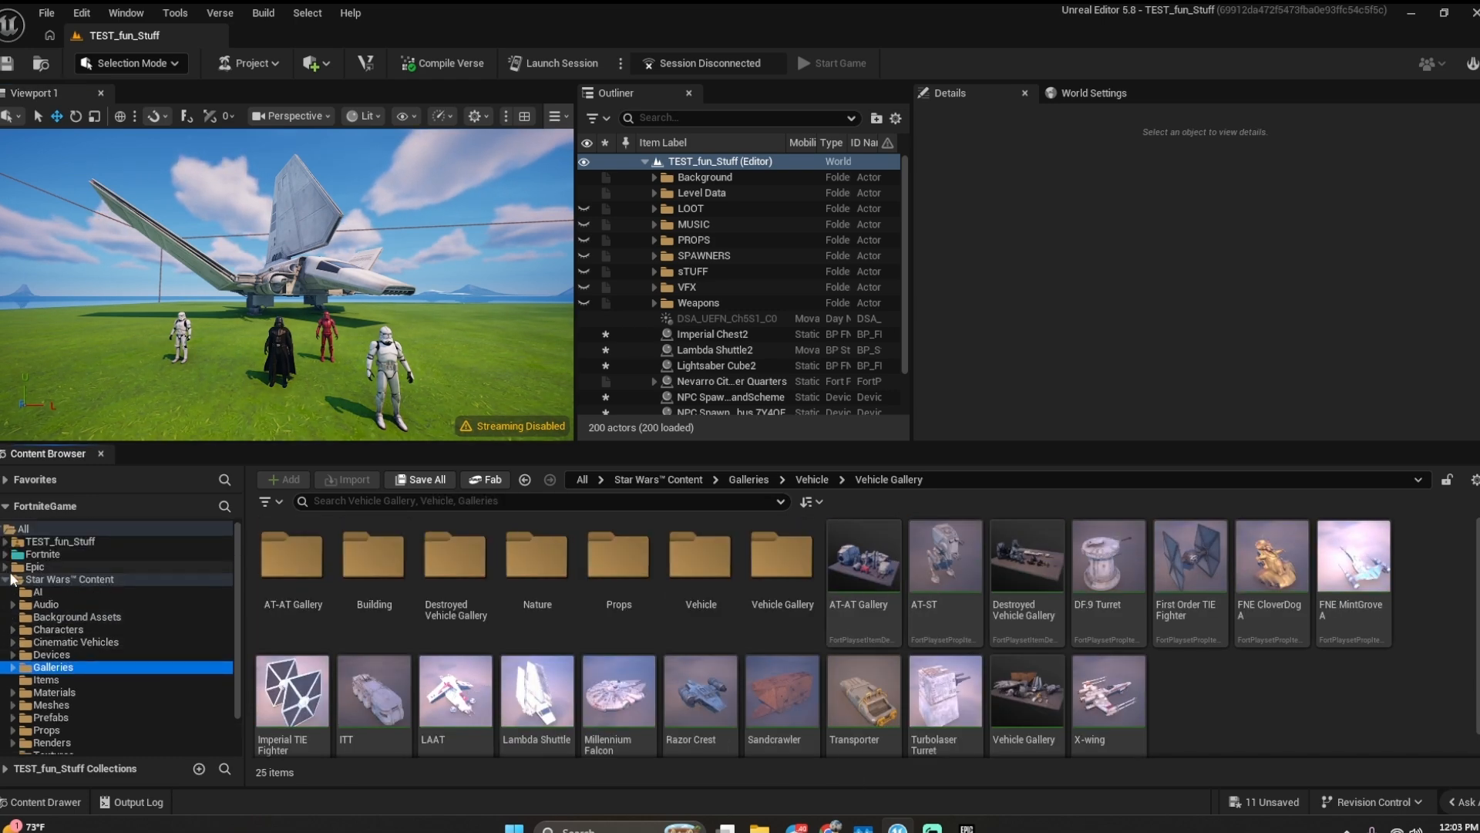
mouse_move(382, 315)
right_down()
mouse_move(353, 329)
mouse_move(403, 330)
right_up()
mouse_move(308, 321)
right_down()
mouse_move(339, 322)
mouse_move(247, 337)
mouse_move(324, 331)
mouse_move(309, 329)
right_up()
click(309, 330)
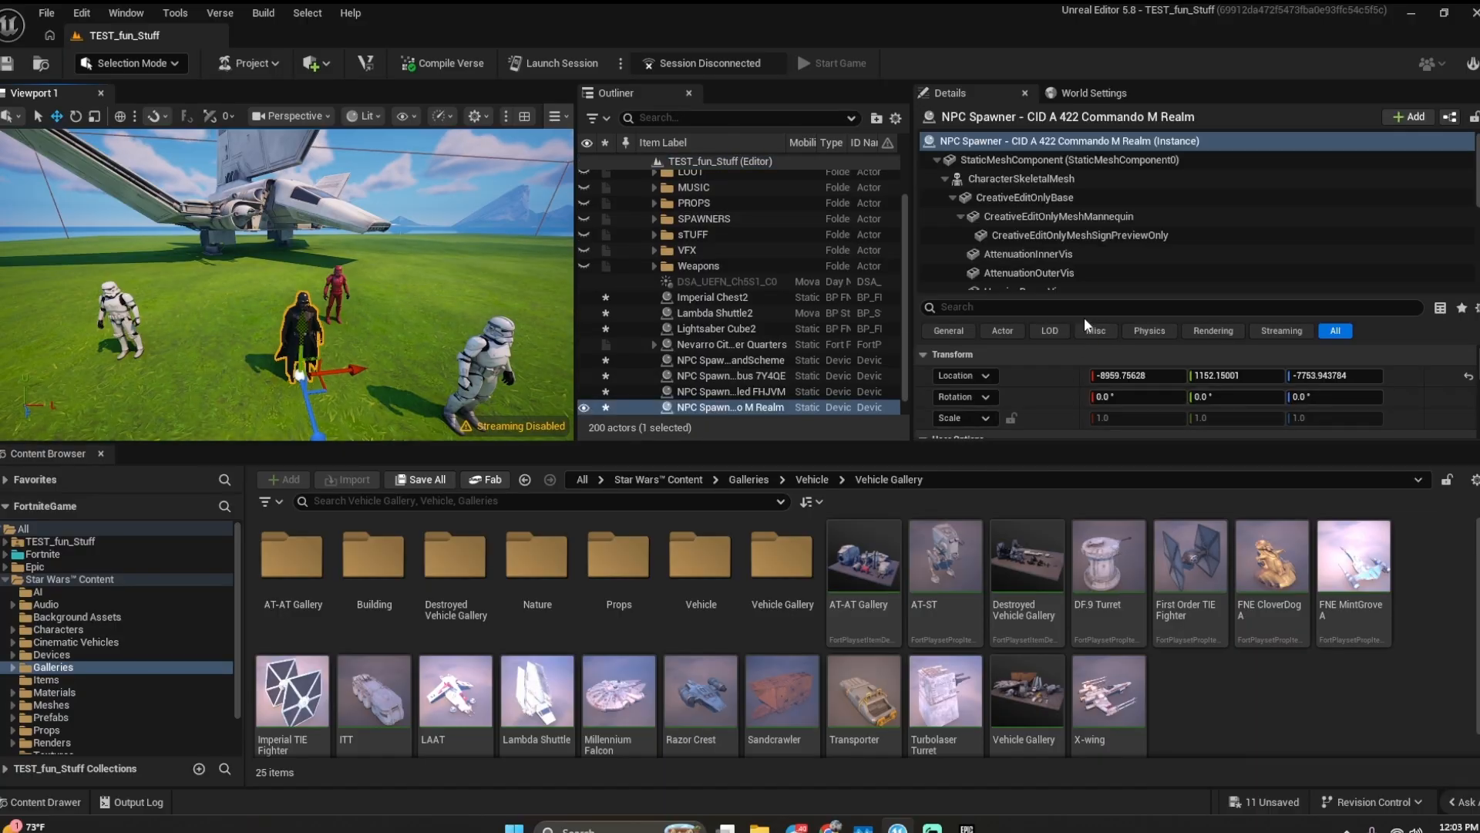
- Collapse the Star Wars Content folder and open the project's own TEST_fun_Stuff folder
double_click(41, 578)
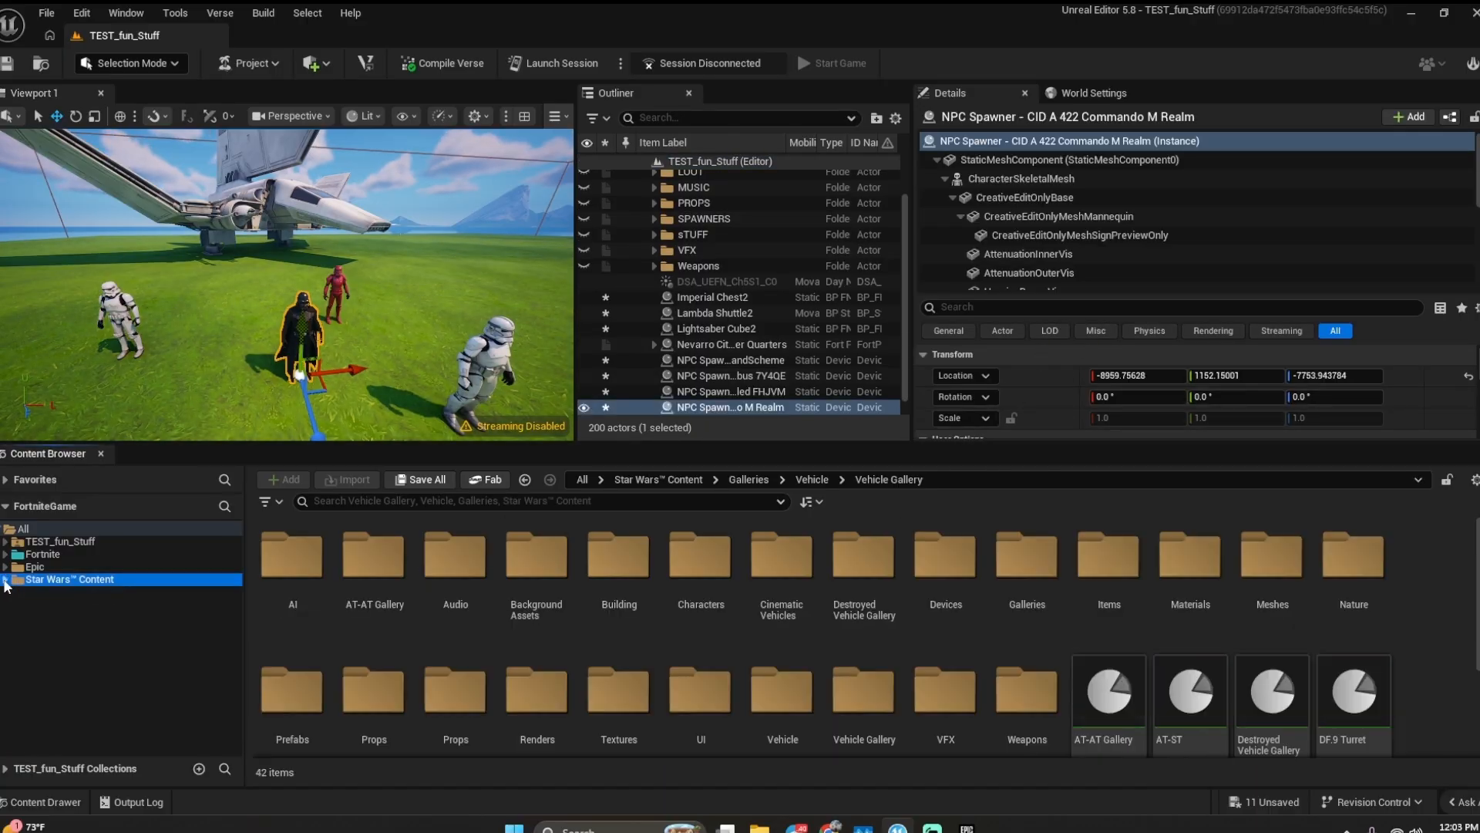
click(96, 544)
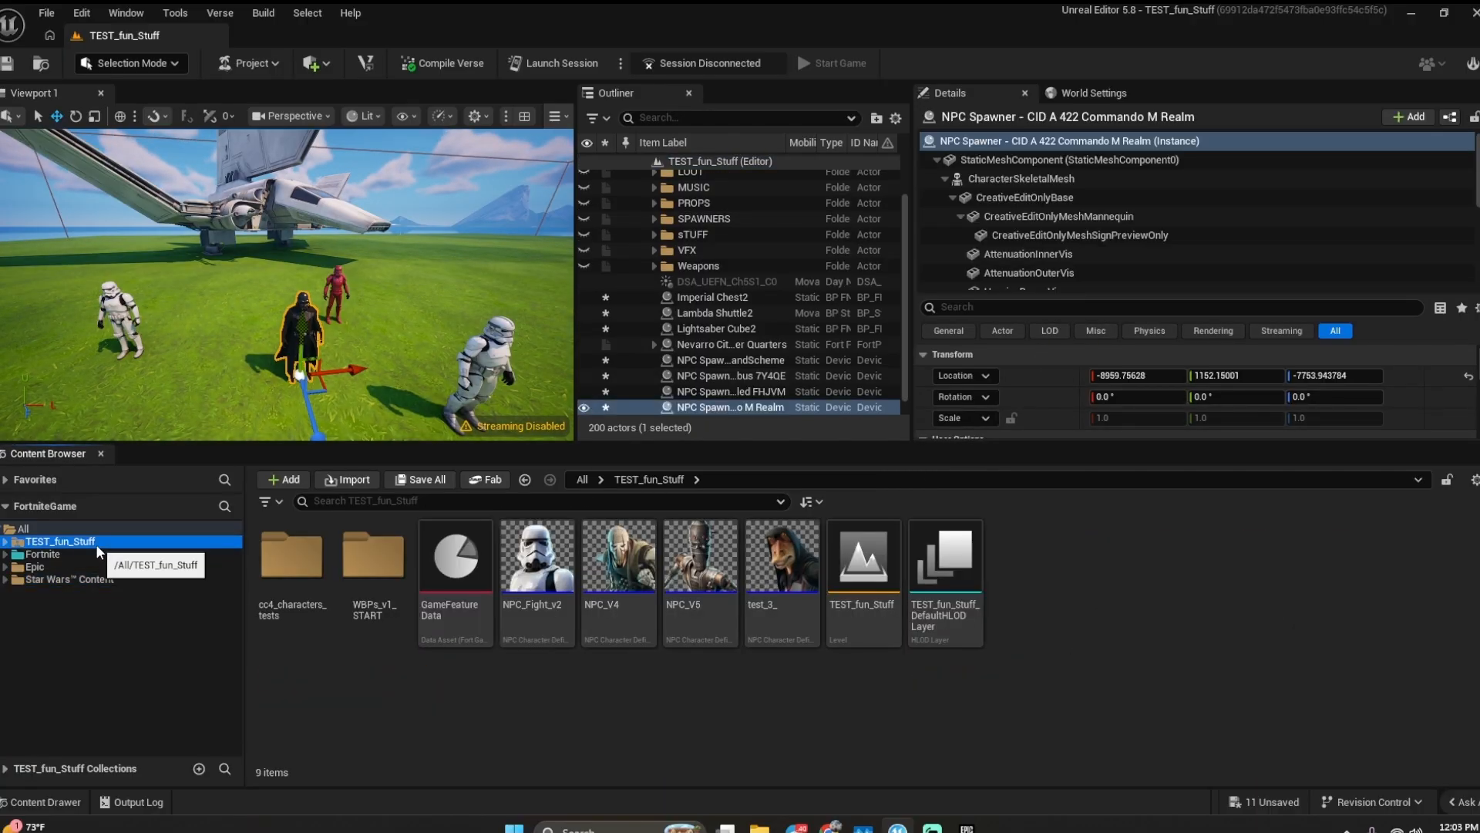
click(137, 529)
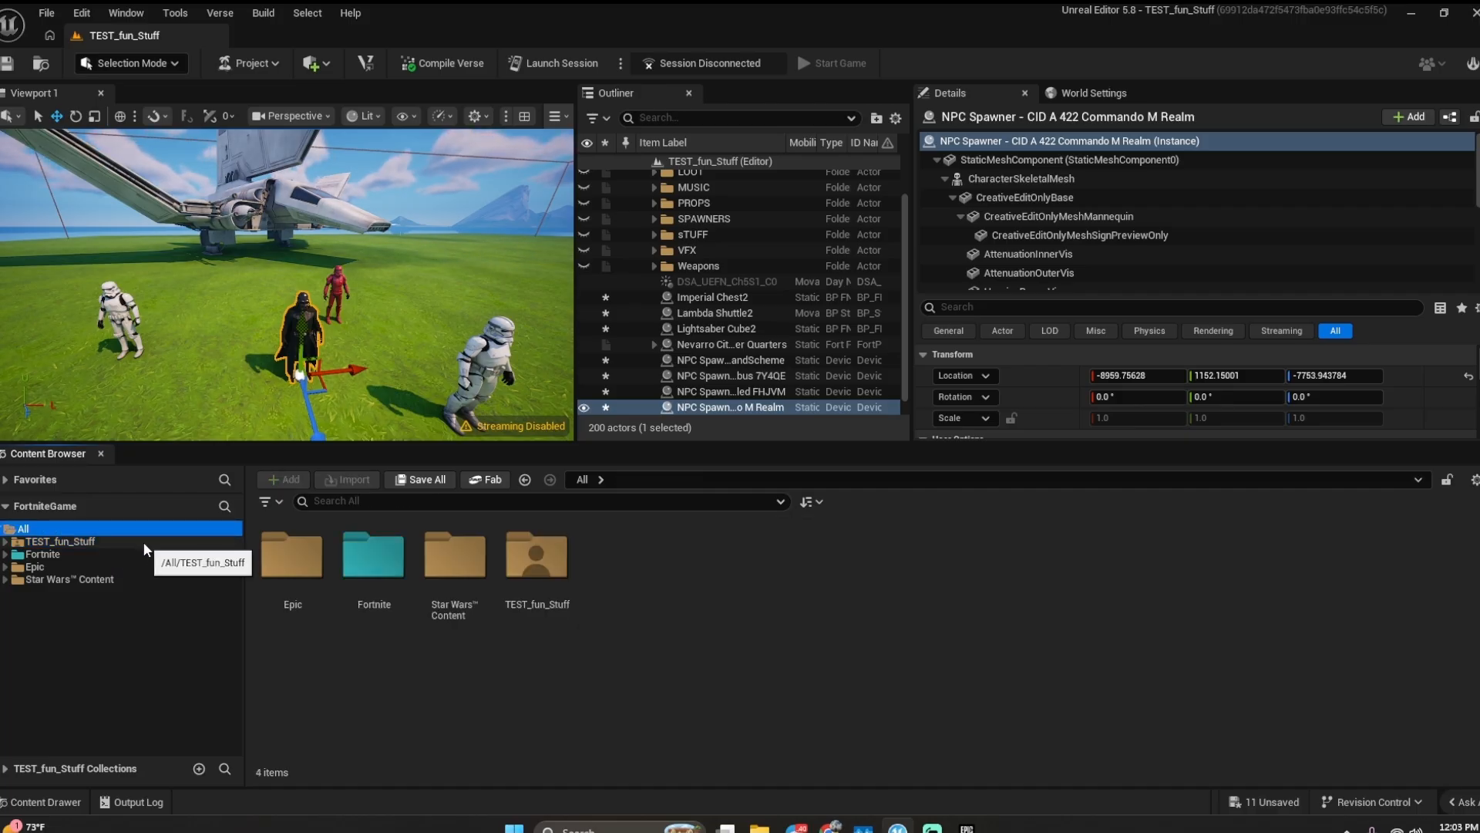
click(144, 543)
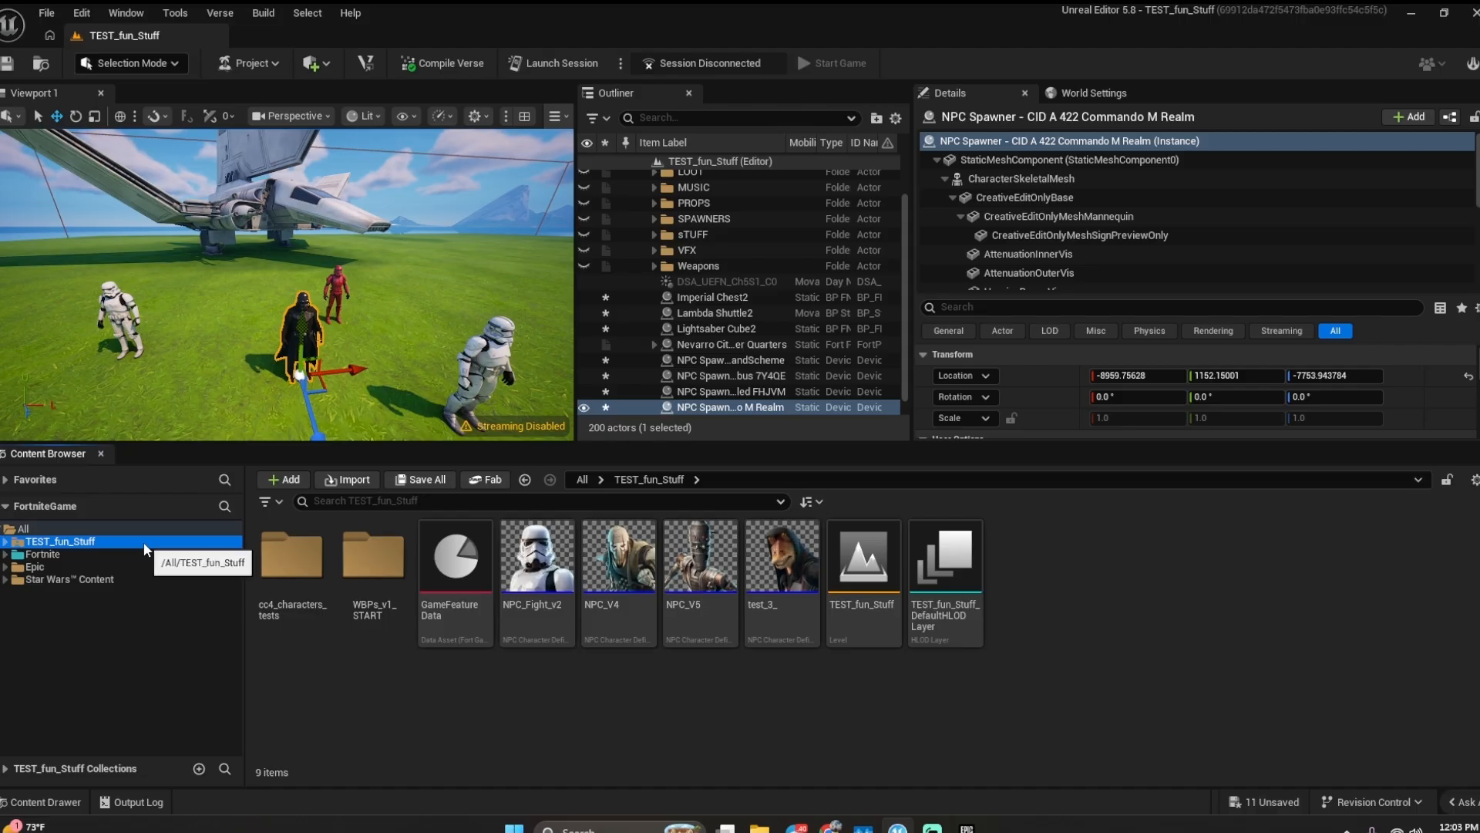
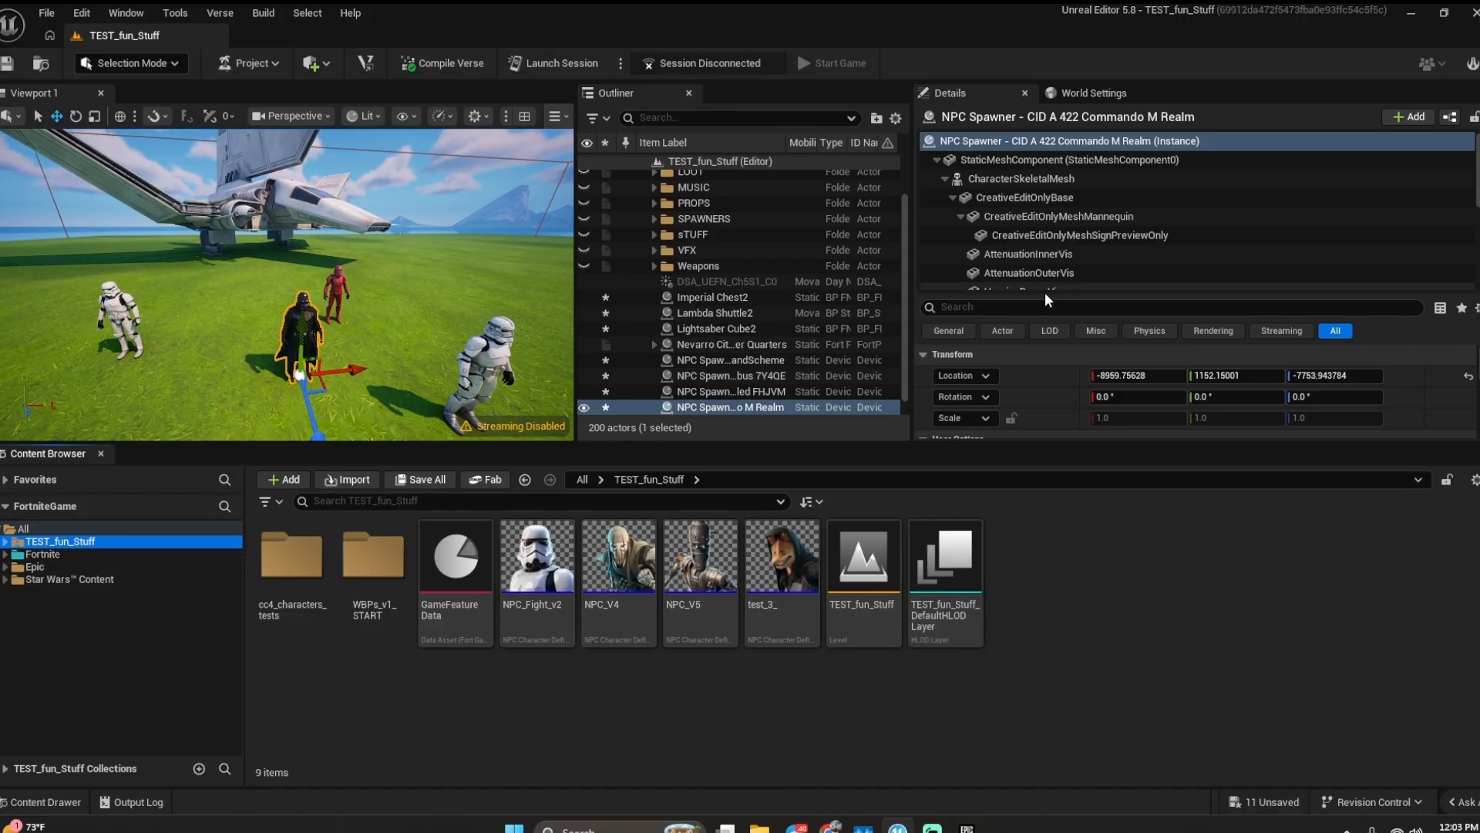
- Enlarge the viewport and details area and look through the Darth Vader spawner's user options, functions and events
drag(1132, 441, 1125, 573)
scroll(1150, 484, down, 3)
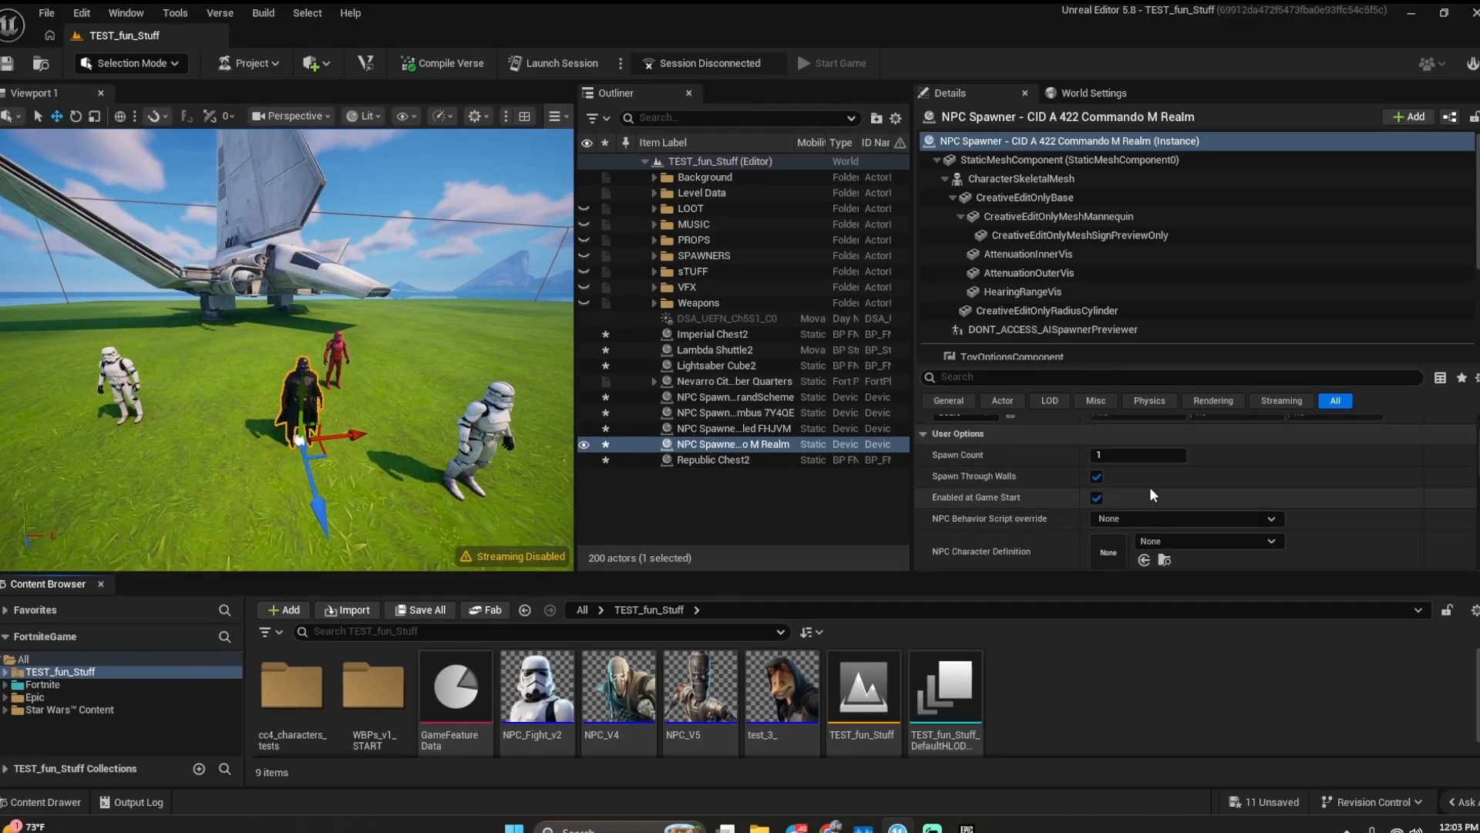
scroll(1144, 506, down, 8)
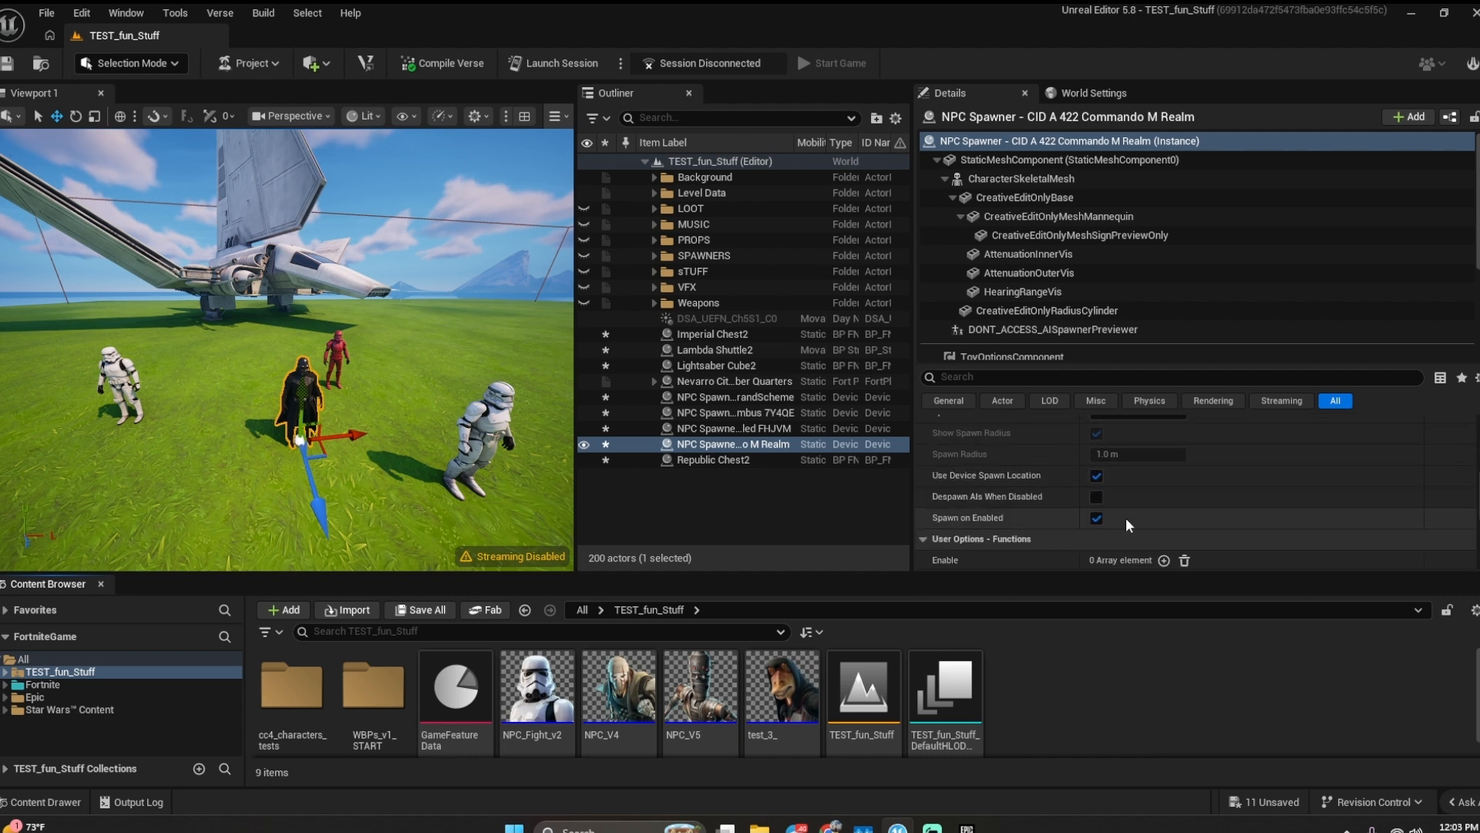
scroll(1090, 520, up, 4)
scroll(1090, 520, down, 2)
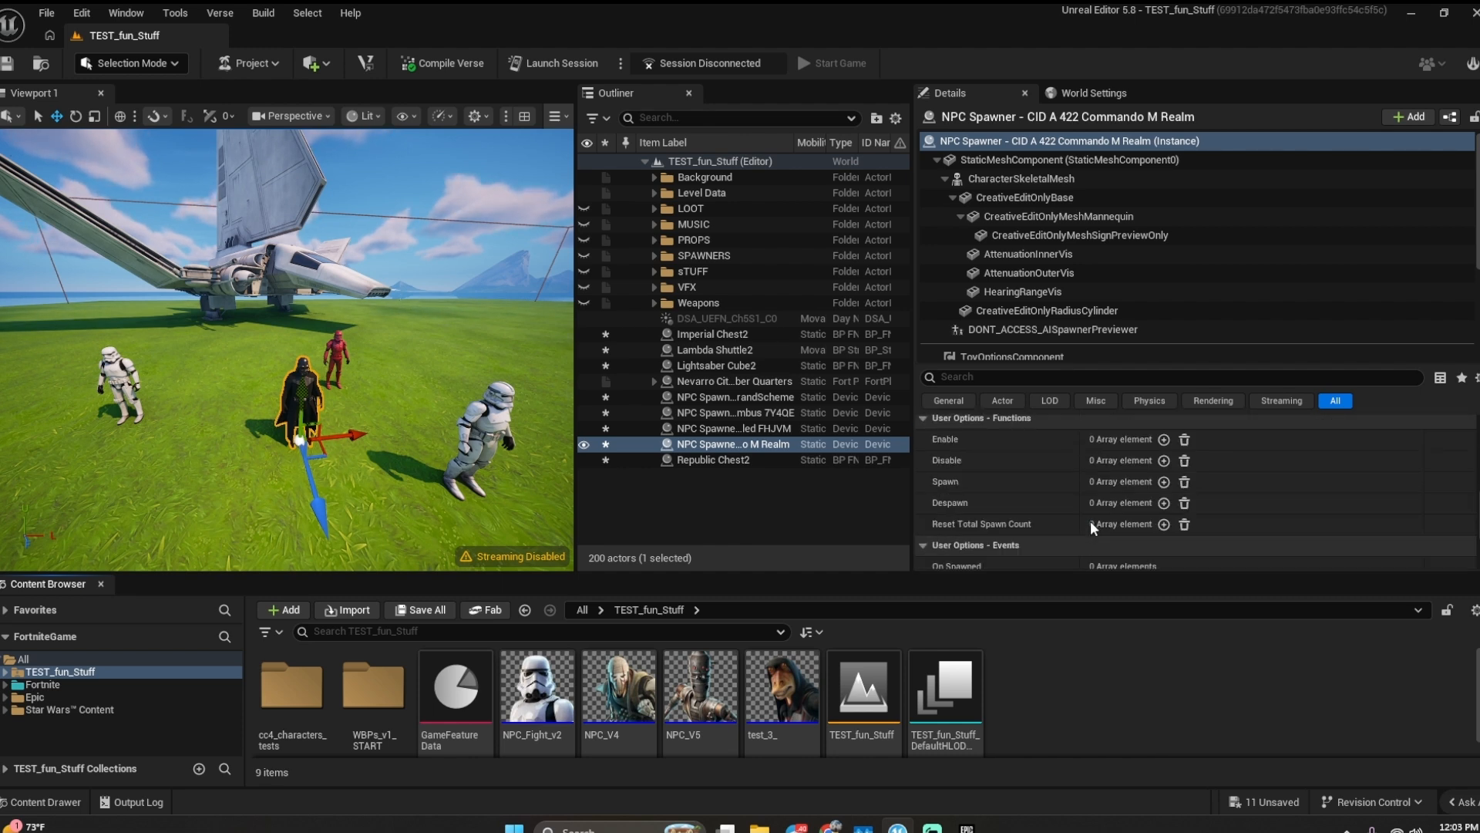
scroll(1090, 520, up, 1)
scroll(1090, 520, up, 10)
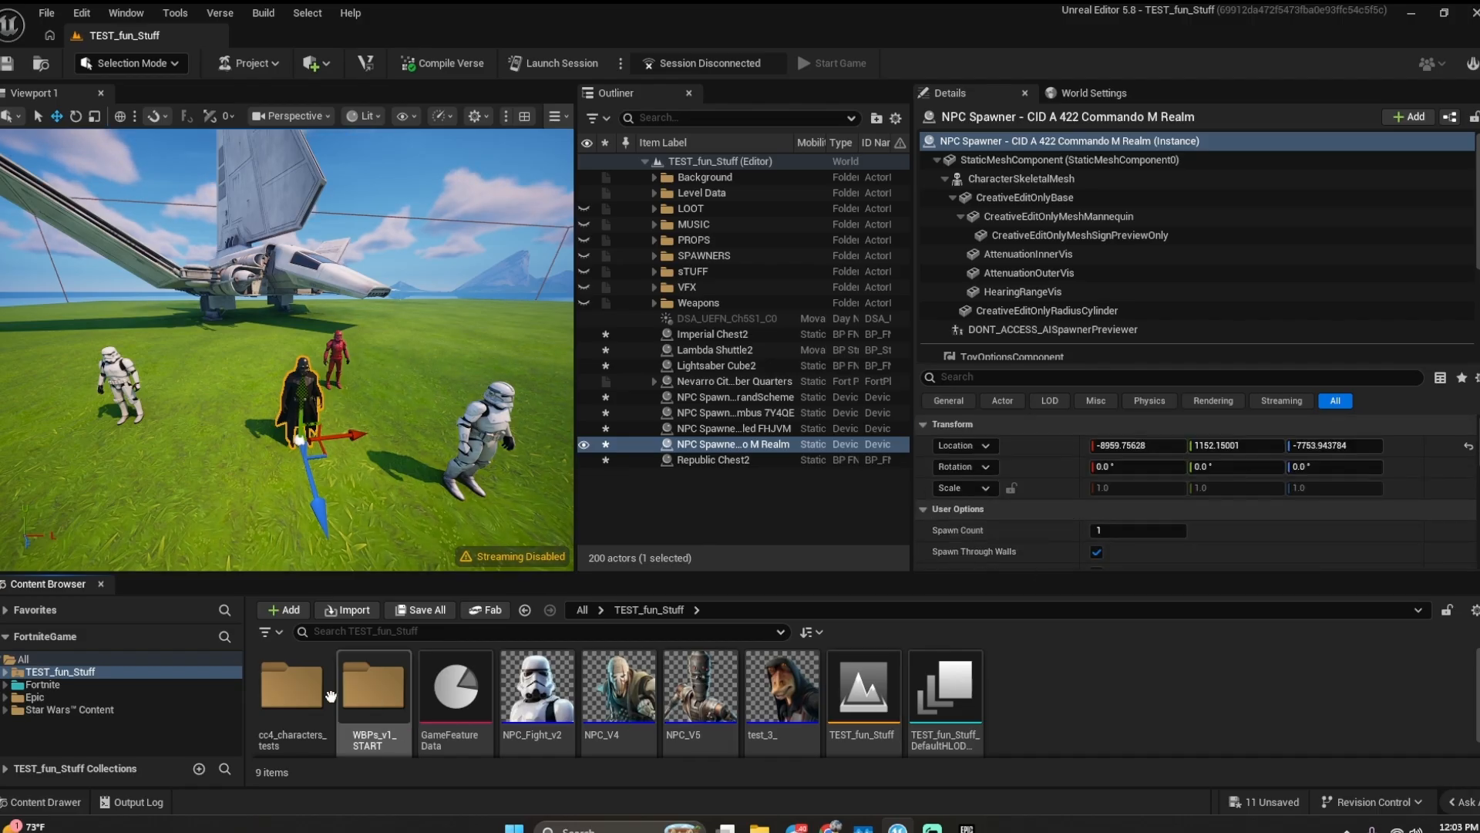
- Examine the assets available as the Darth Vader spawner's NPC Character Definition and leave it set to None
scroll(501, 430, down, 6)
right_drag(501, 430, 484, 445)
key(w)
scroll(1243, 529, down, 3)
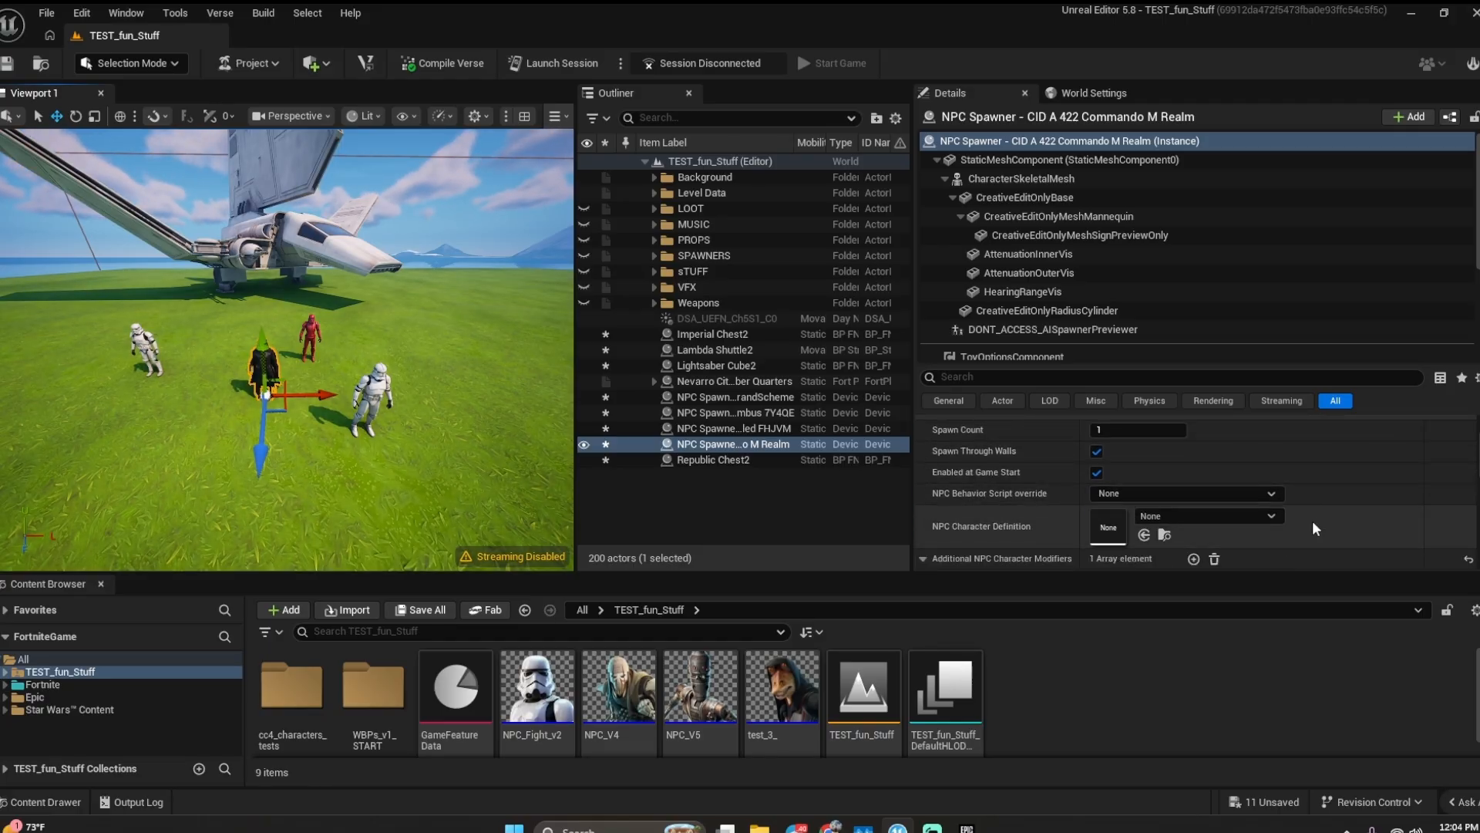
click(1272, 515)
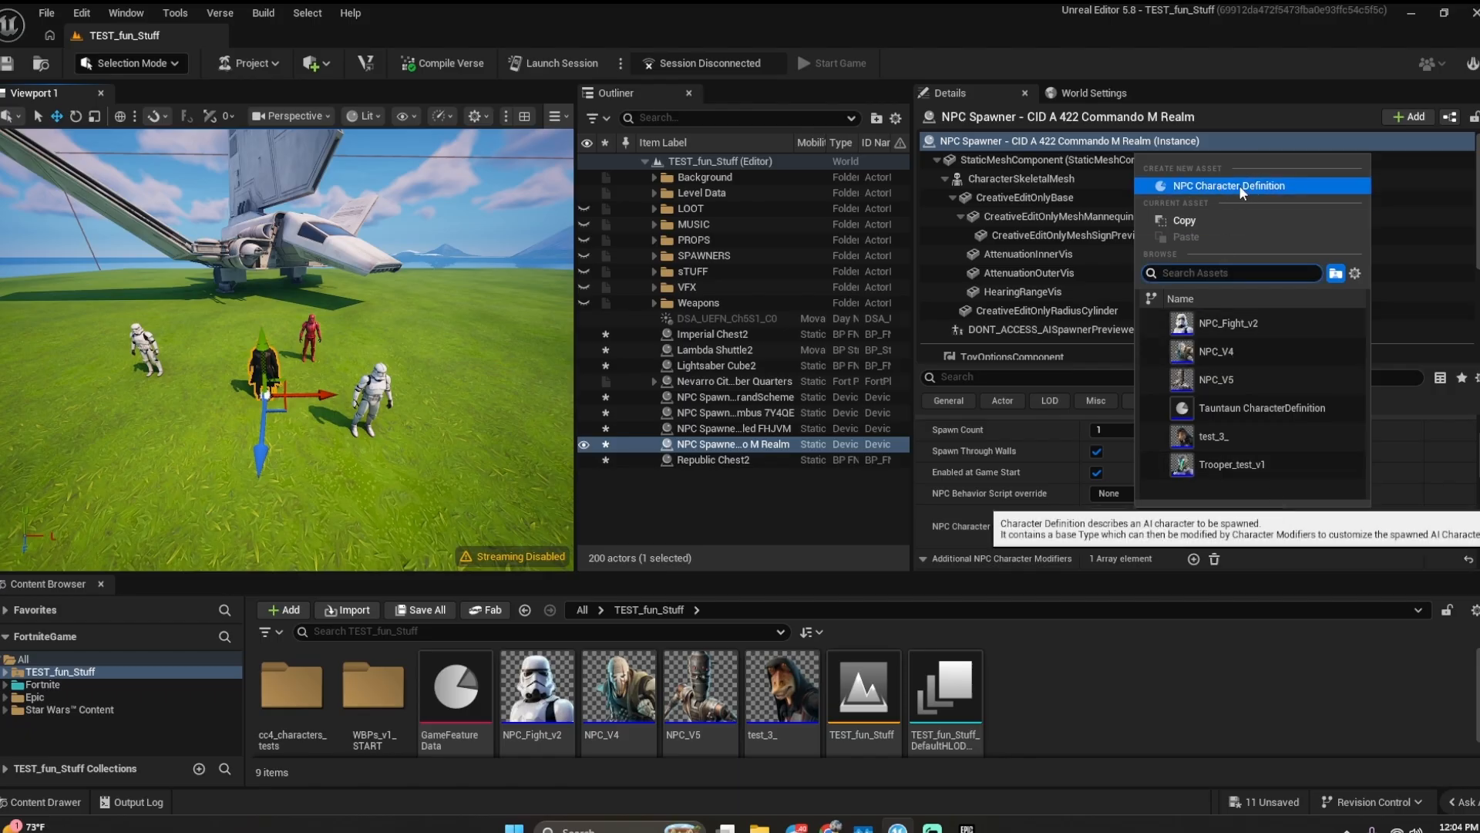
click(1122, 658)
scroll(671, 682, down, 1)
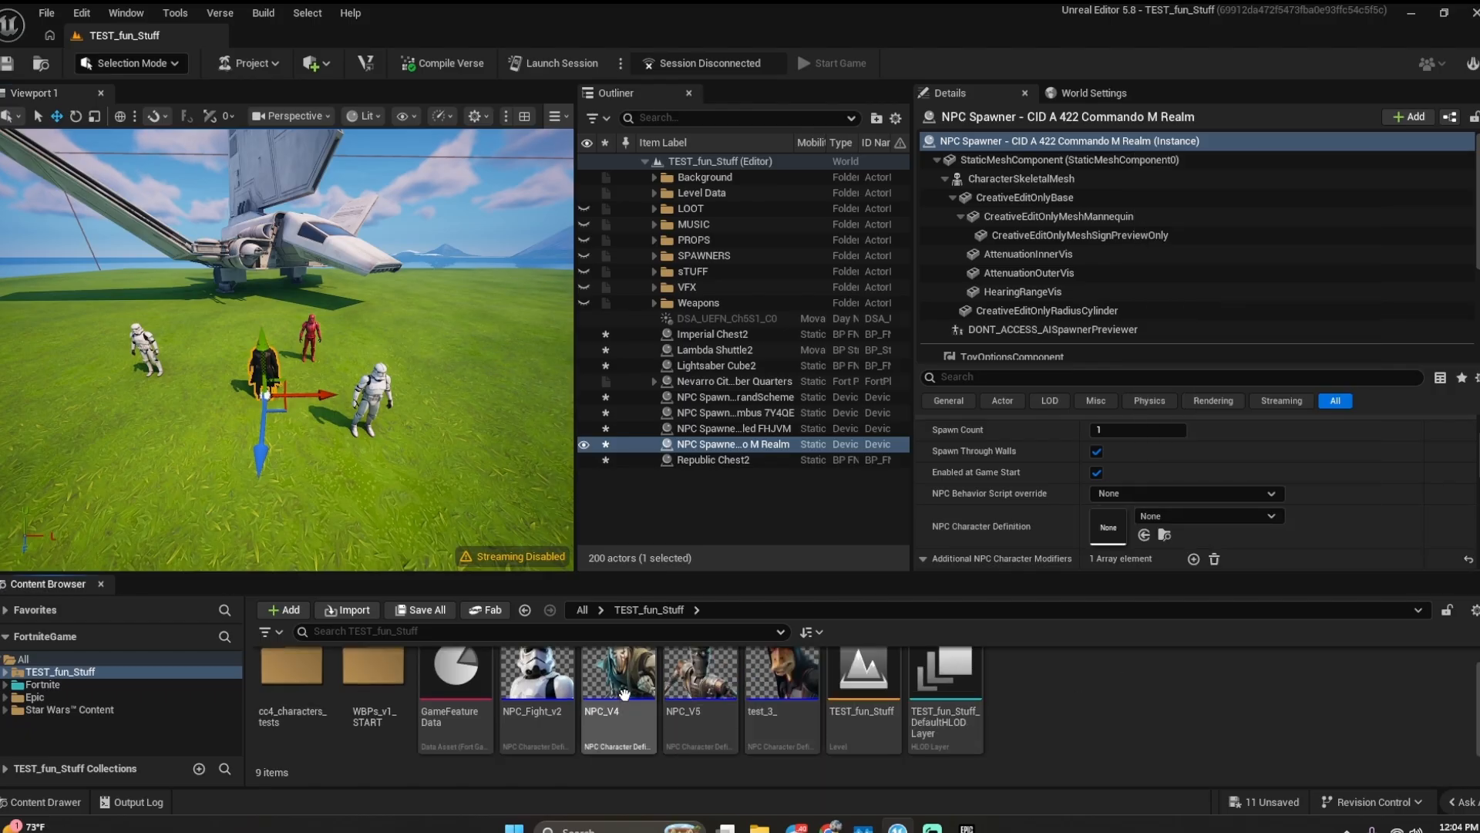
drag(399, 364, 402, 463)
scroll(374, 388, up, 3)
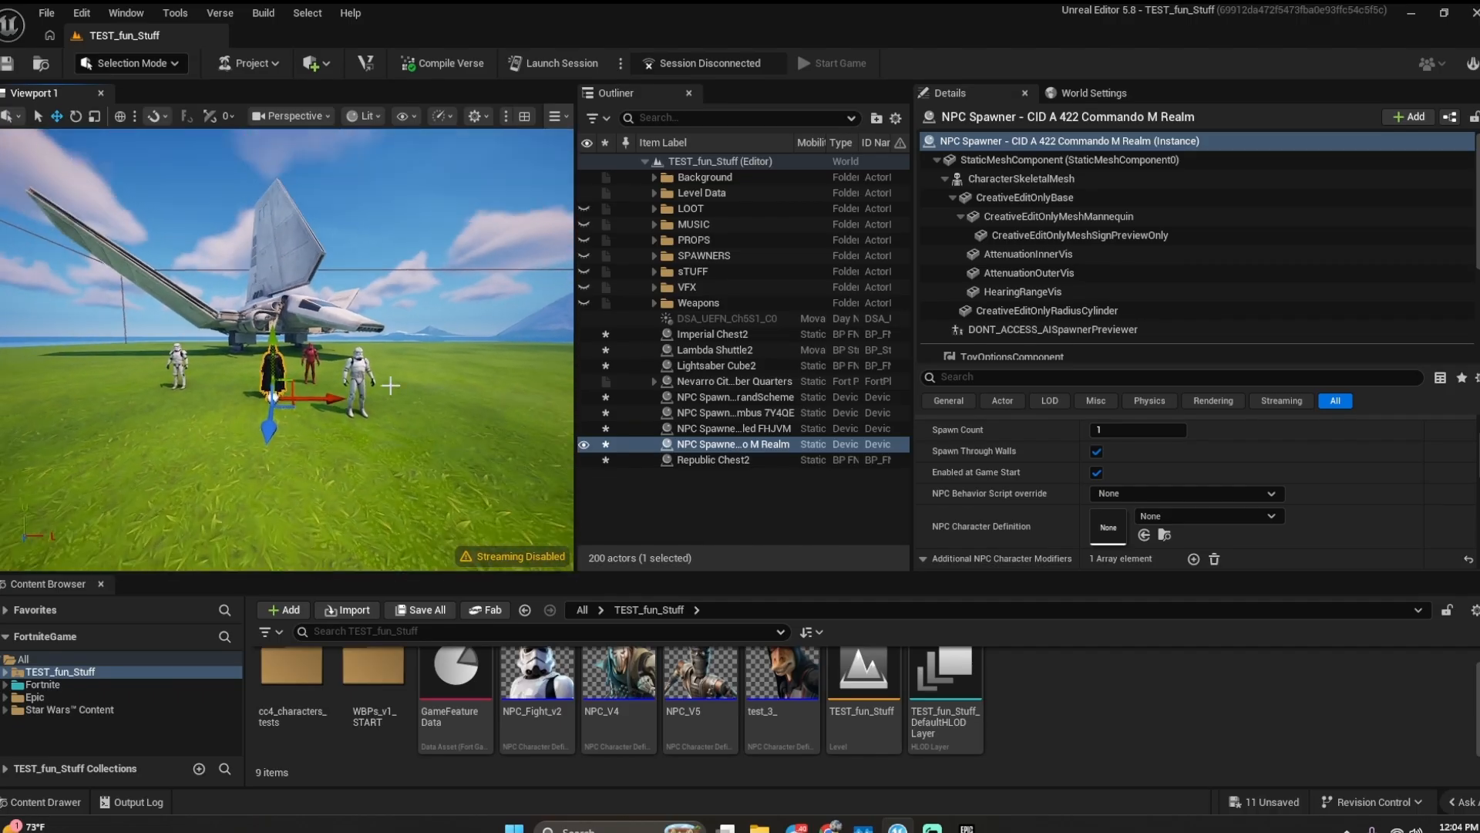
- Place two NPC_Fight_v2 characters as spawners on the grass near Darth Vader and the troopers
click(623, 159)
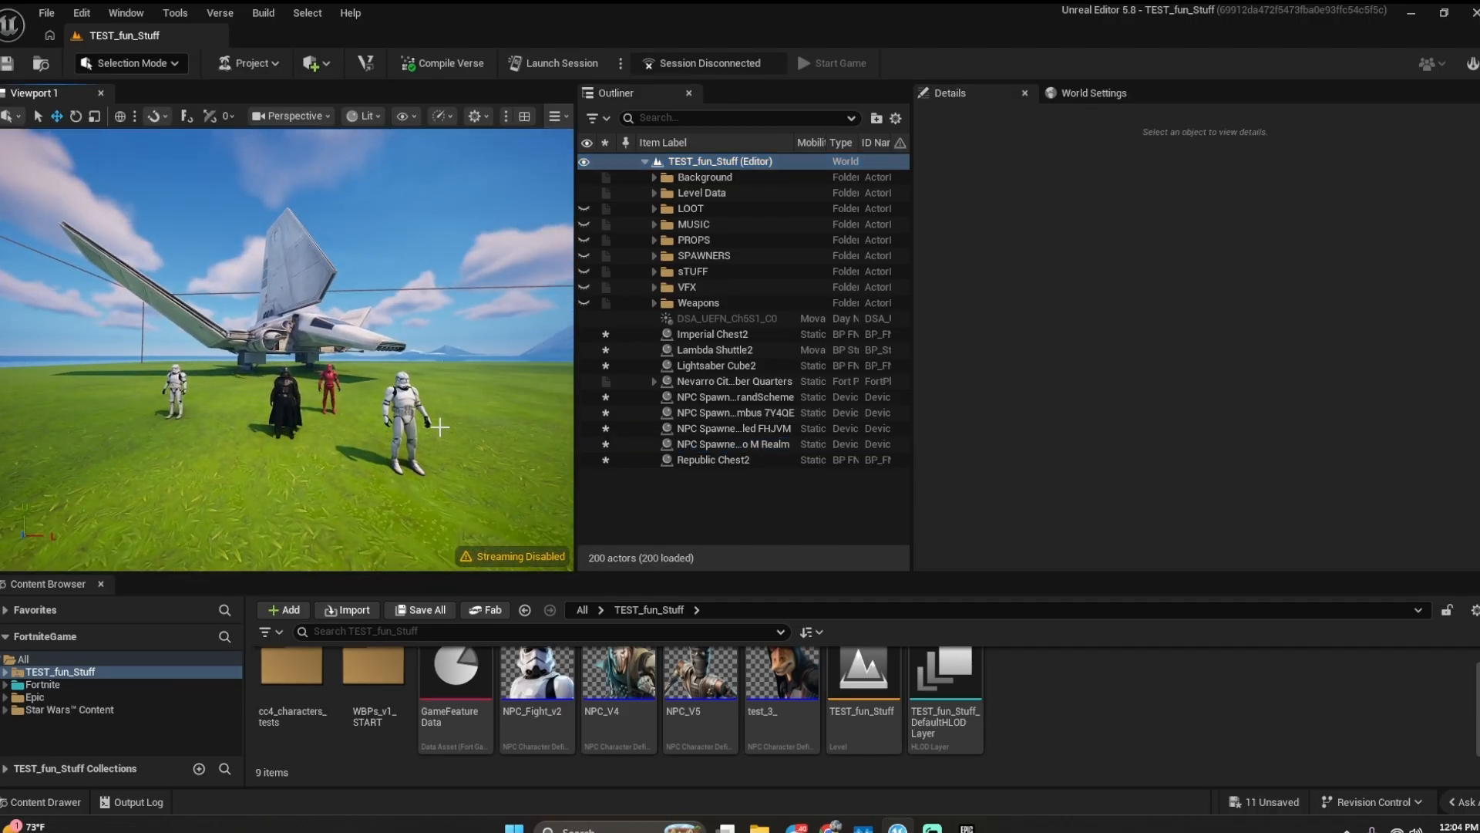
right_drag(440, 428, 440, 423)
key(e)
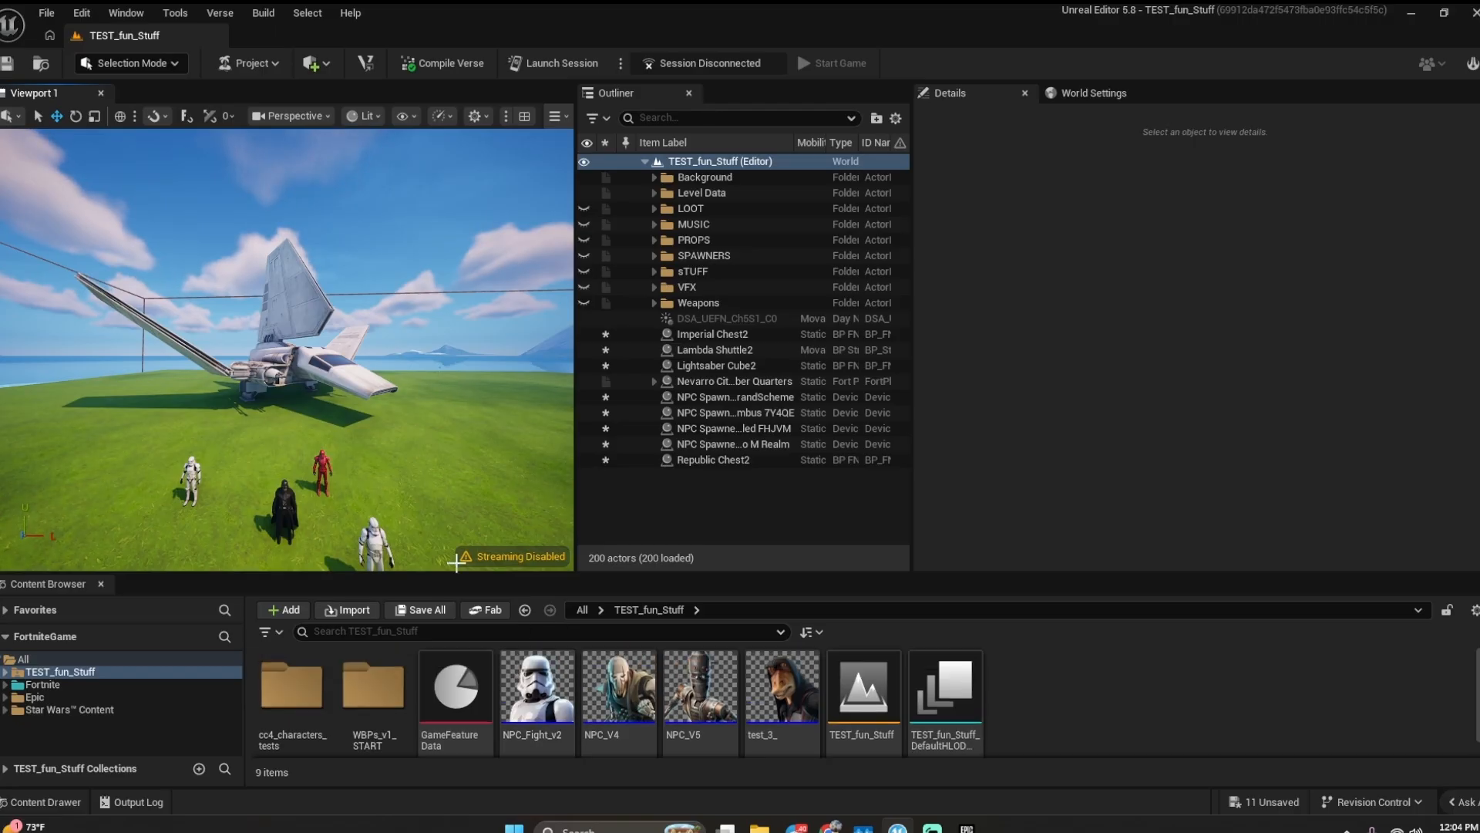
right_drag(441, 493, 436, 455)
click(532, 678)
drag(531, 679, 385, 353)
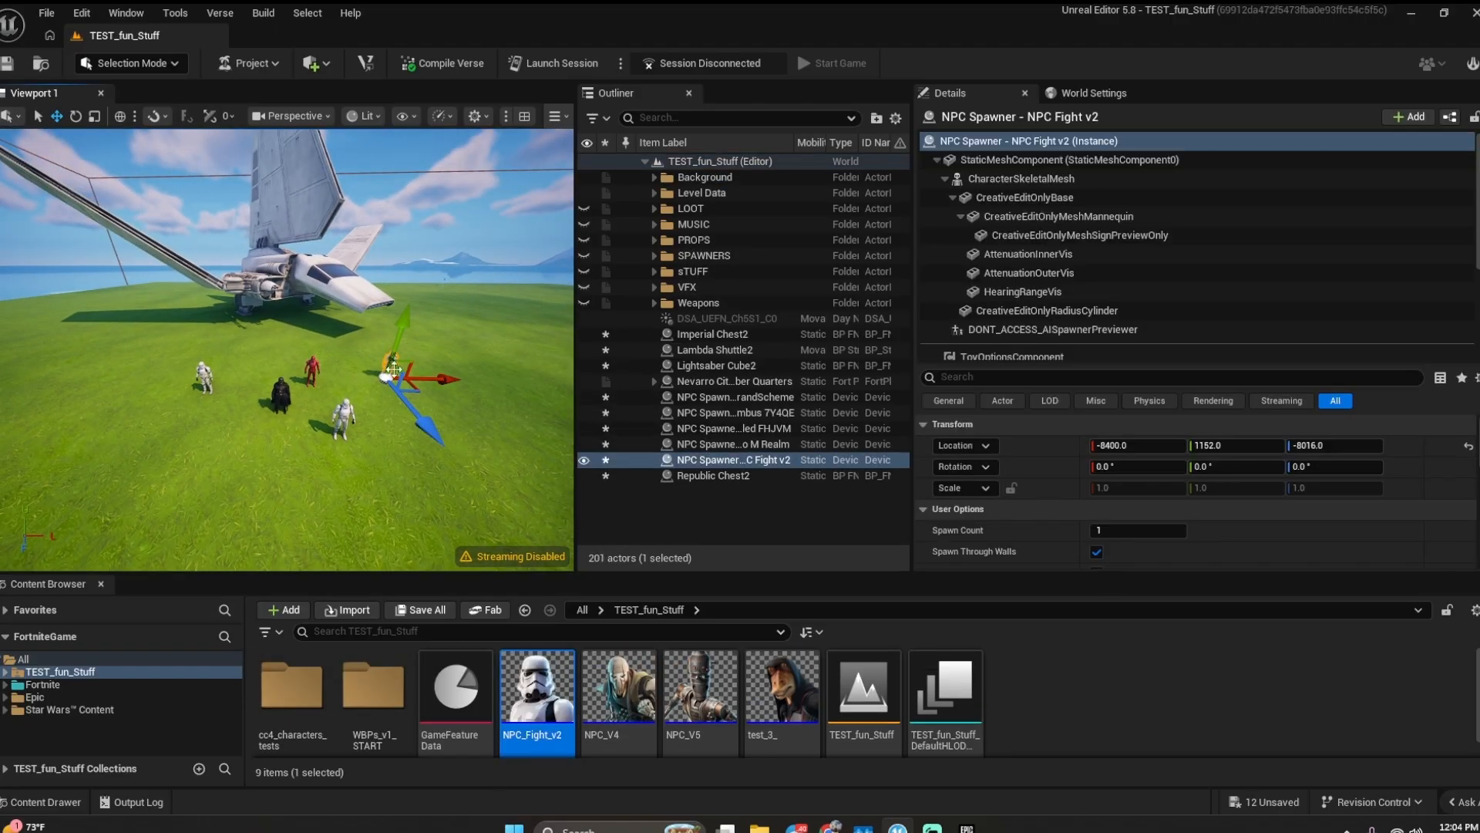
drag(262, 335, 284, 340)
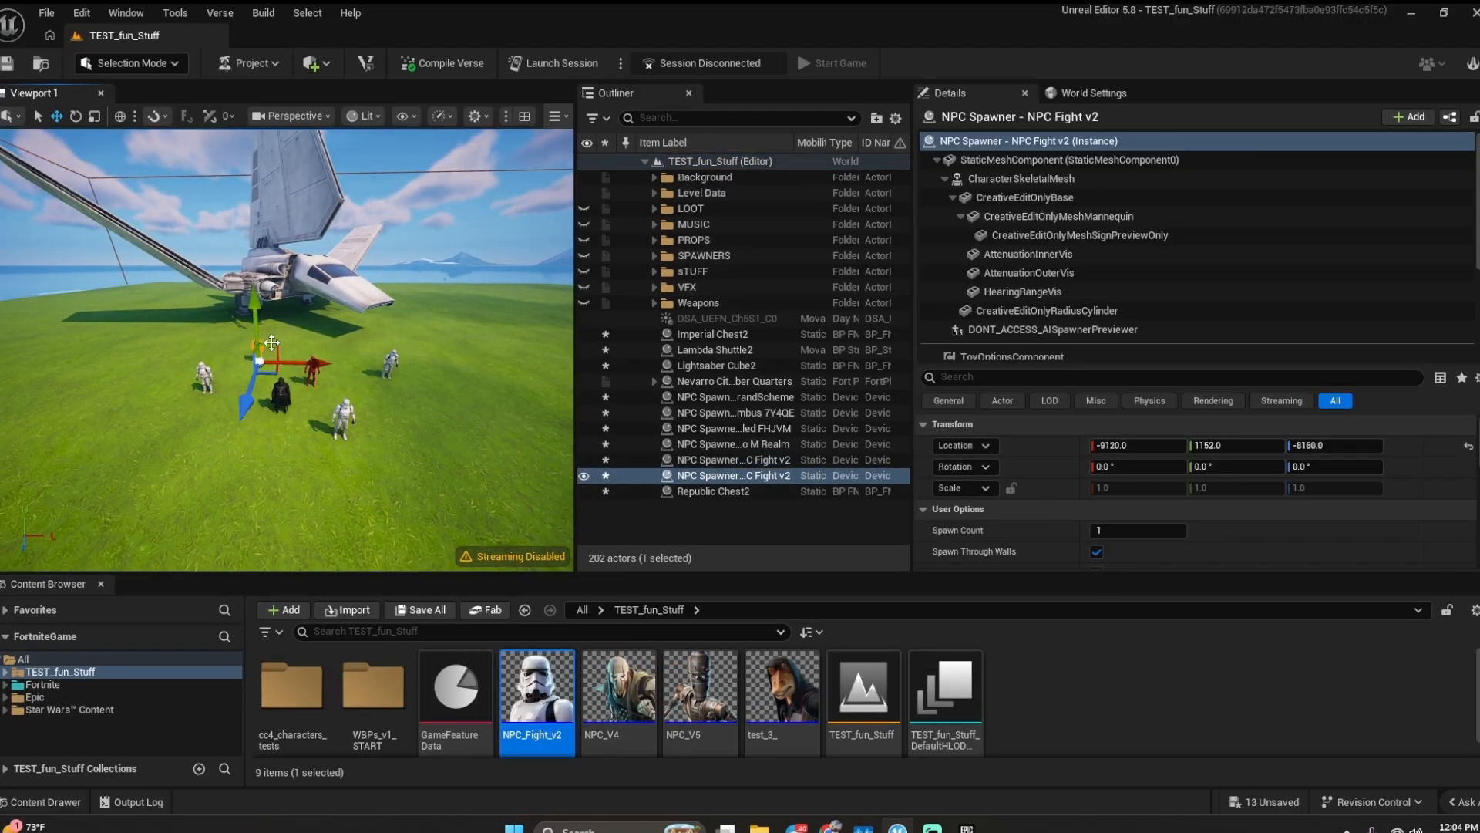
- Place the test_3_ NPC character on the grass between the two NPC_Fight_v2 spawners, then clear the selection
drag(782, 686, 357, 393)
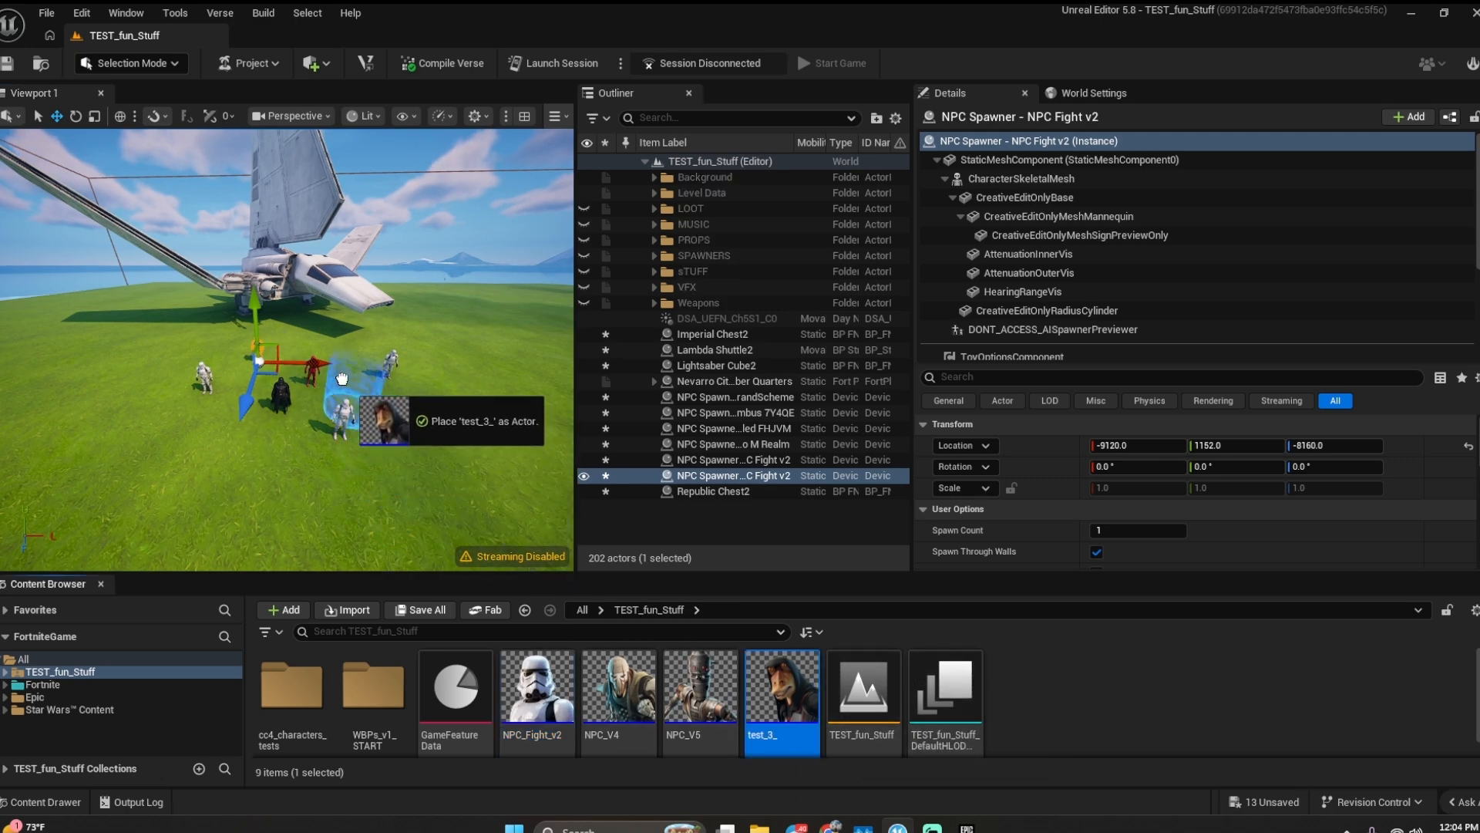
drag(326, 337, 326, 337)
scroll(343, 407, up, 5)
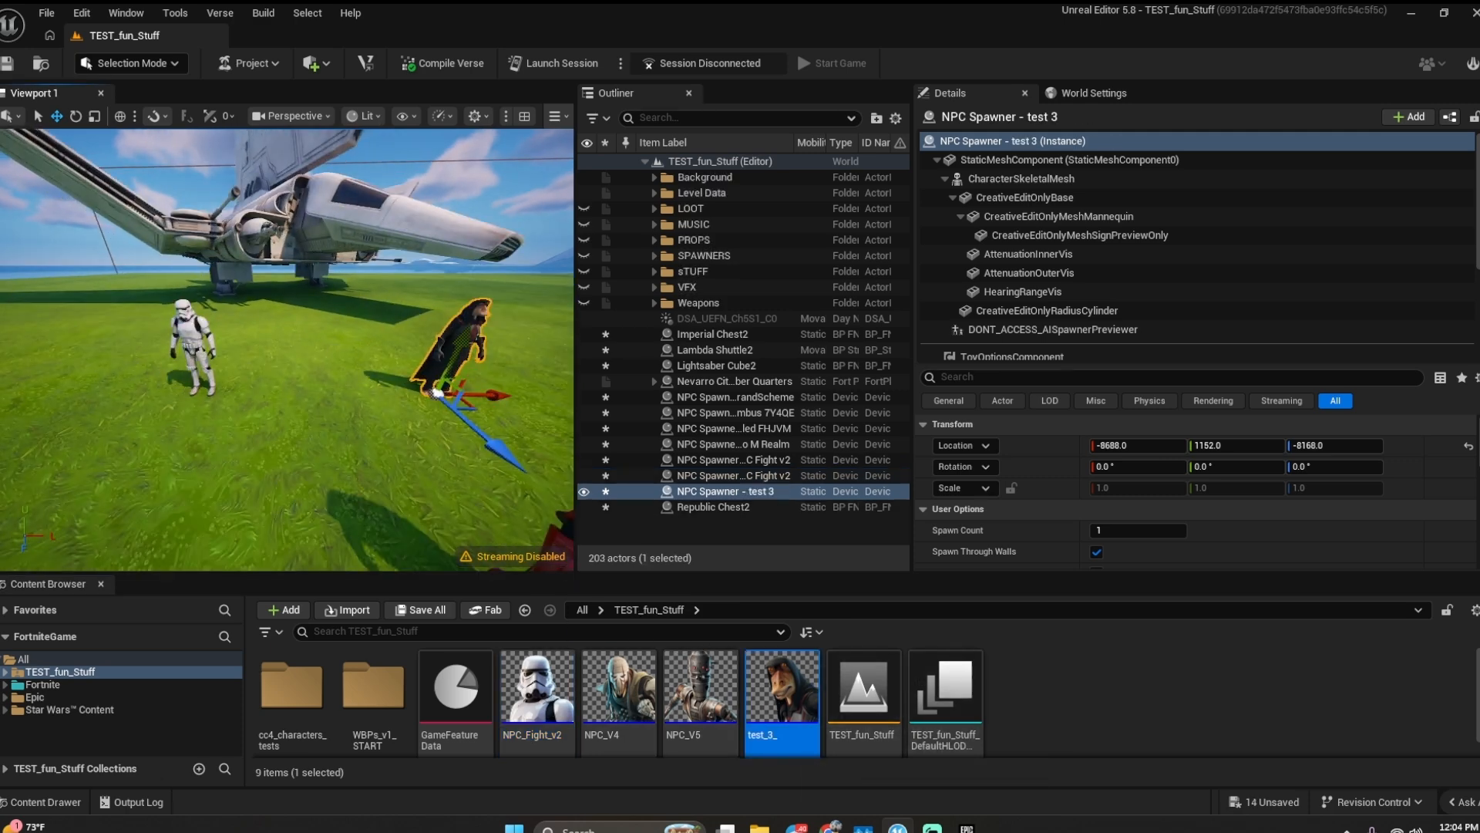
key(f)
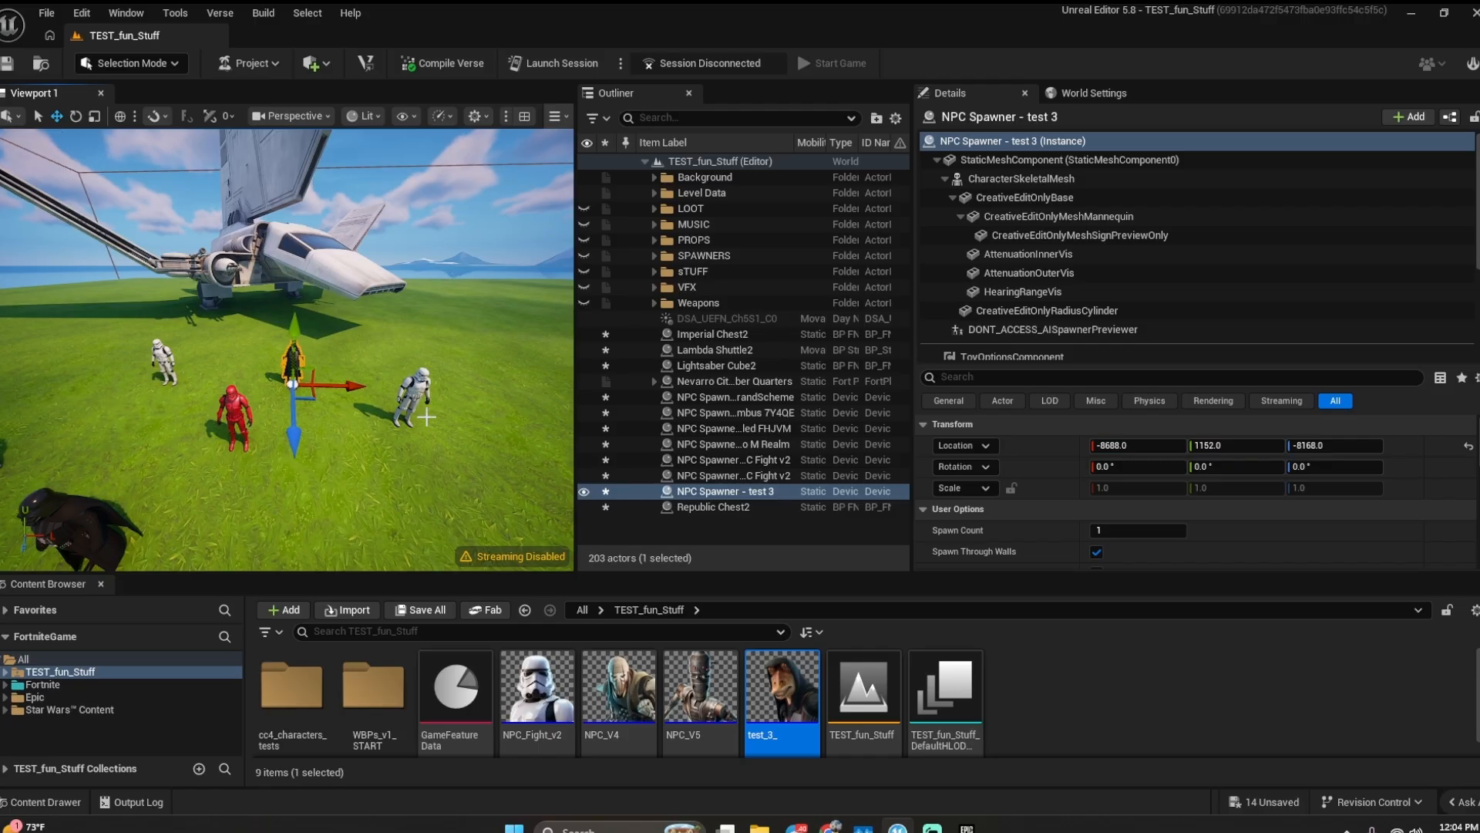
click(629, 161)
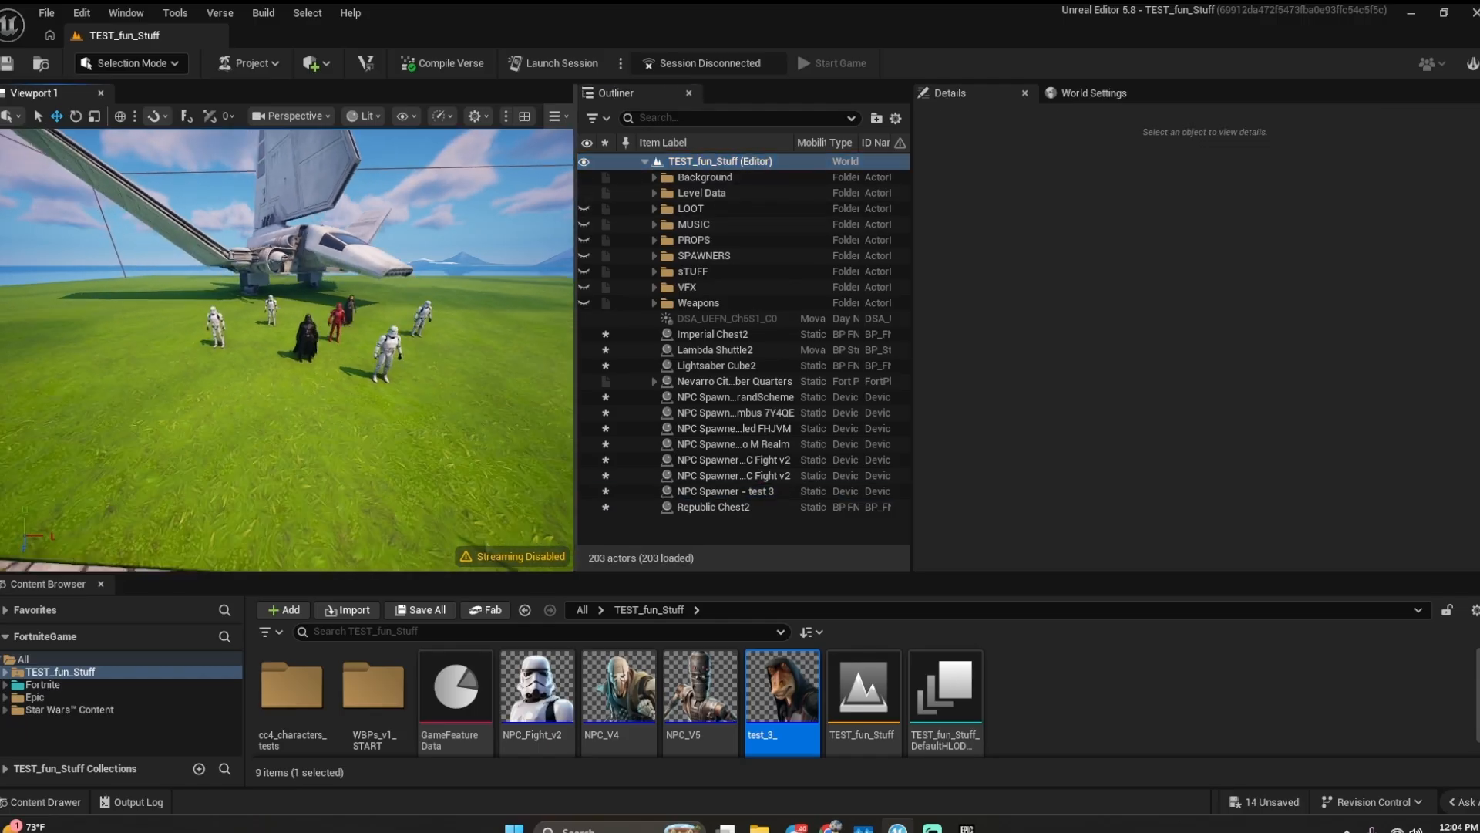
- Examine the island from a distance, including the domed building, the shuttle and the group of characters
right_drag(340, 375, 304, 320)
scroll(347, 356, down, 3)
key(s)
click(304, 320)
key(f)
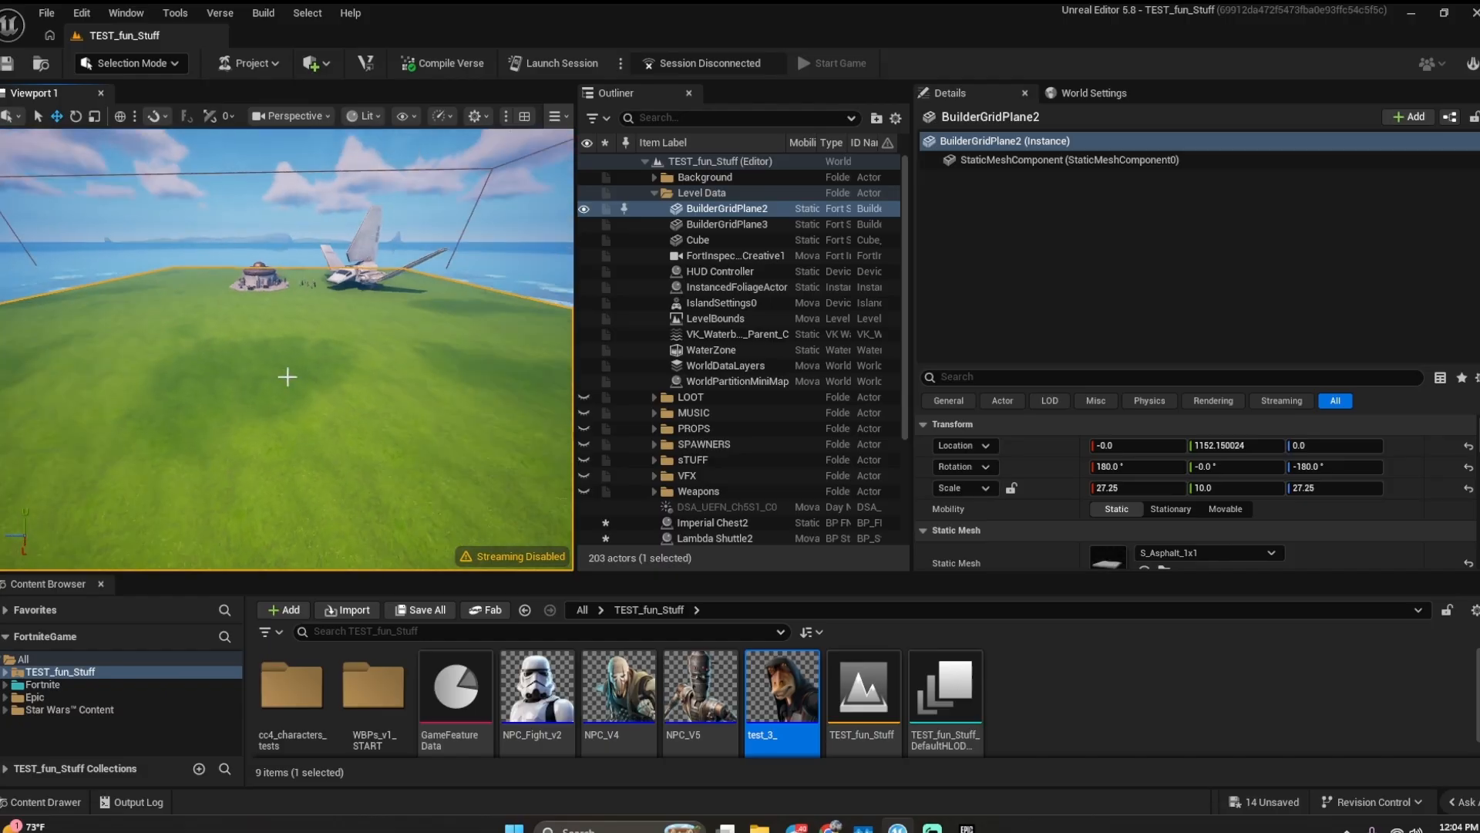
right_drag(304, 320, 239, 429)
key(w)
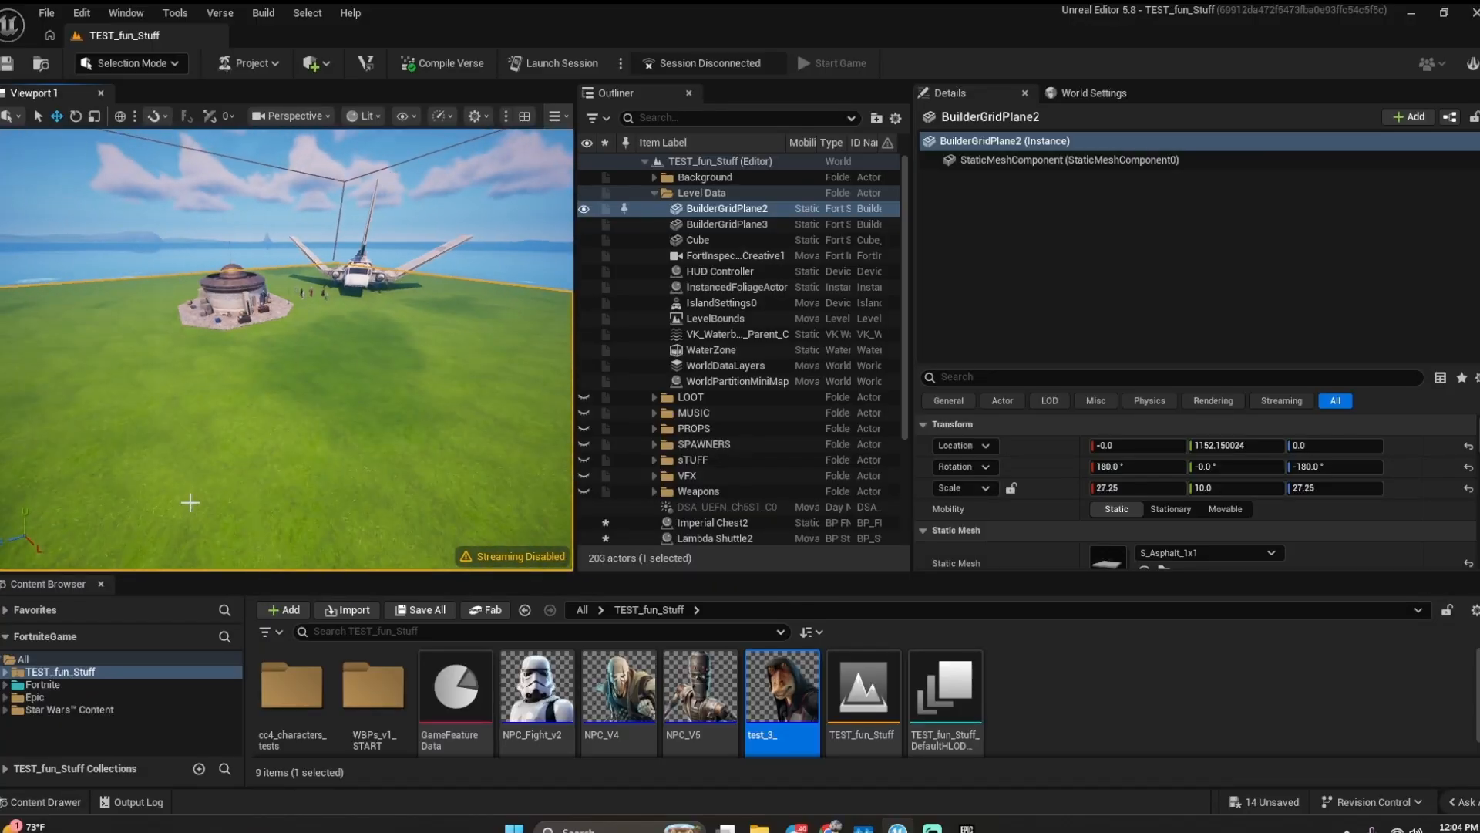
- Enlarge the content browser area, open the Weapons folder in Star Wars Content and look through to the lightsabers
drag(148, 572, 147, 434)
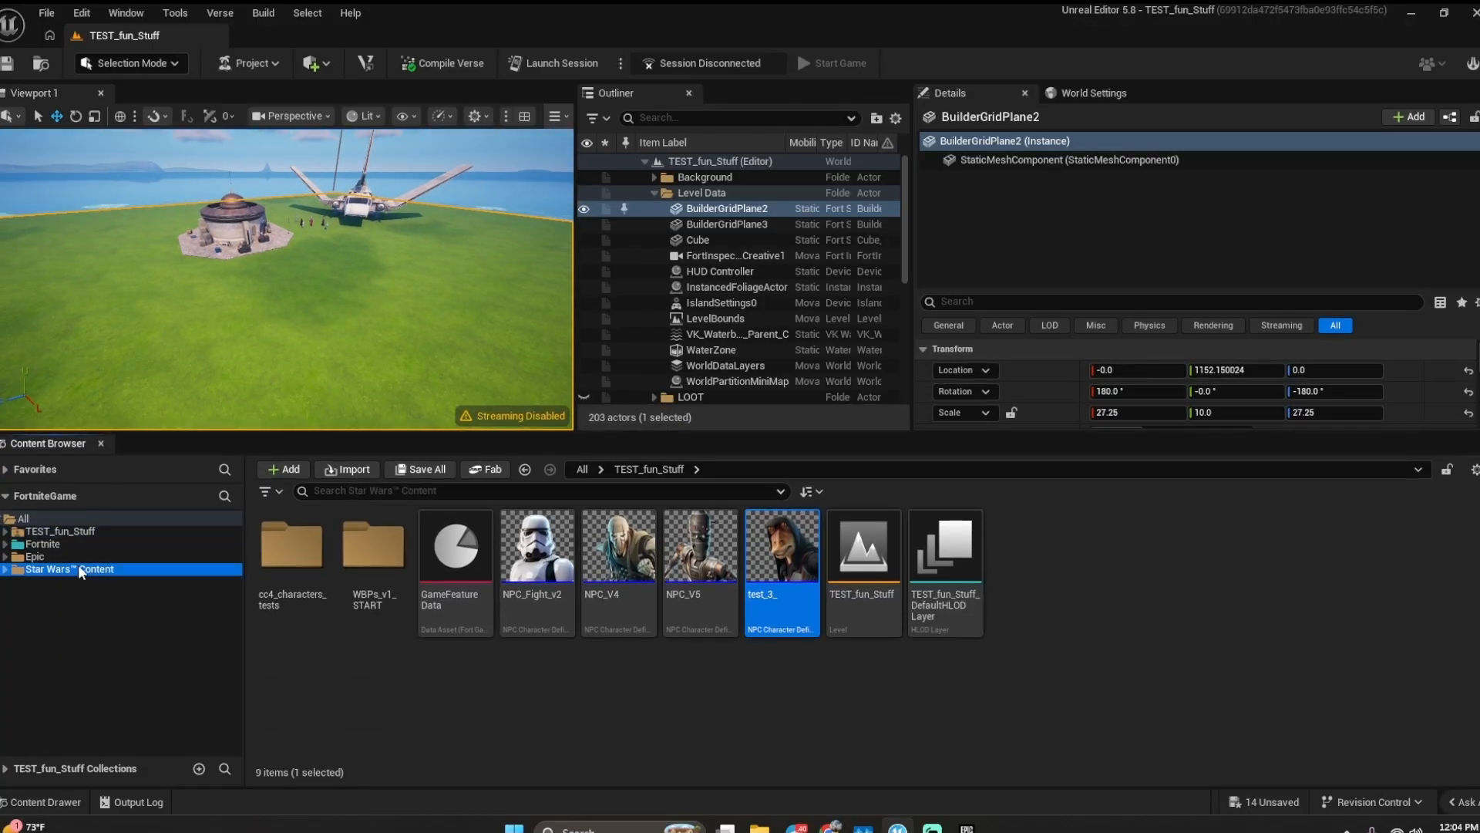
double_click(77, 565)
scroll(86, 604, down, 1)
scroll(85, 609, up, 1)
scroll(60, 607, down, 1)
scroll(74, 663, up, 1)
scroll(77, 674, down, 1)
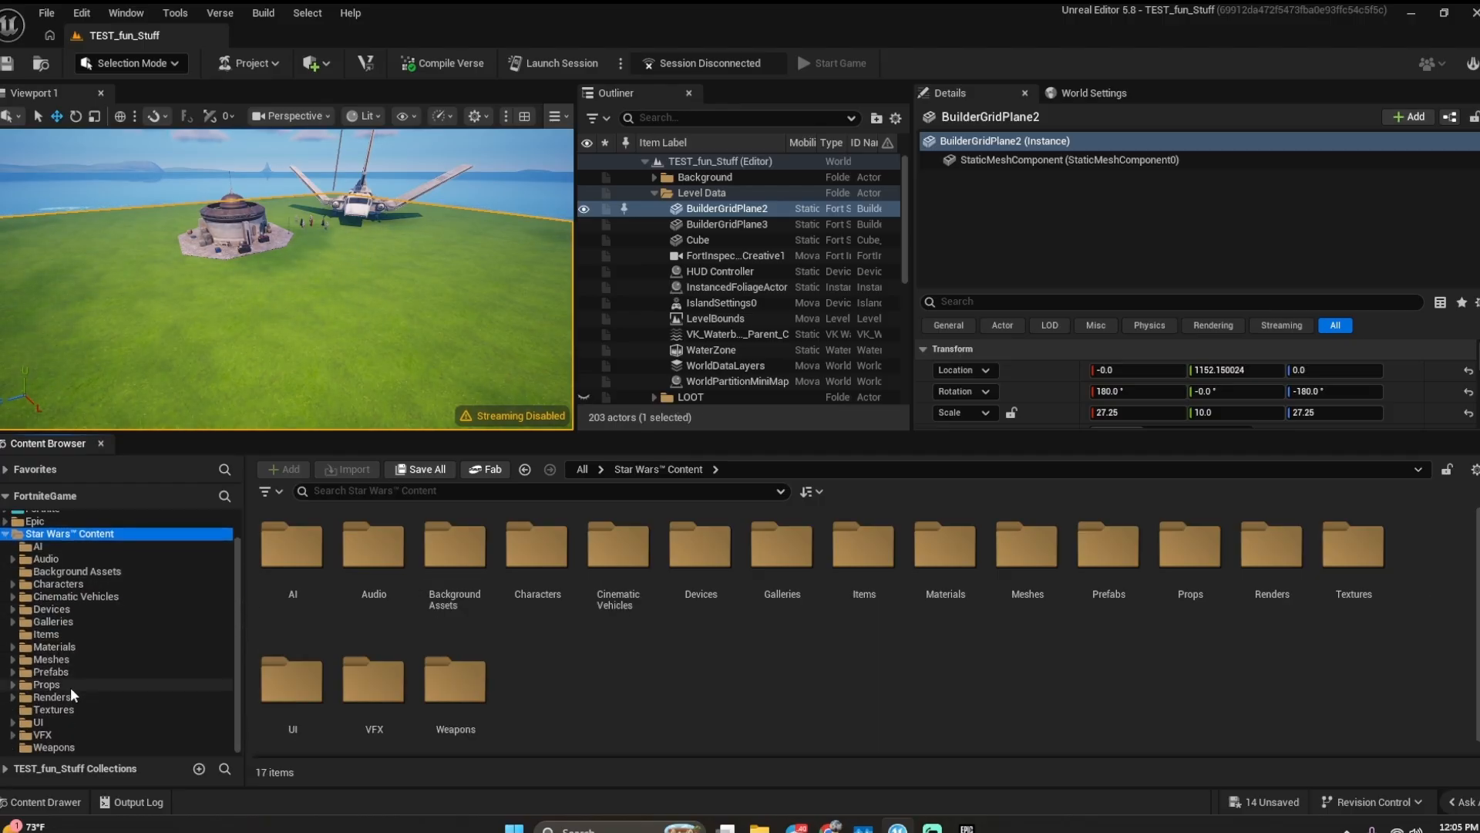
click(69, 745)
scroll(602, 685, down, 5)
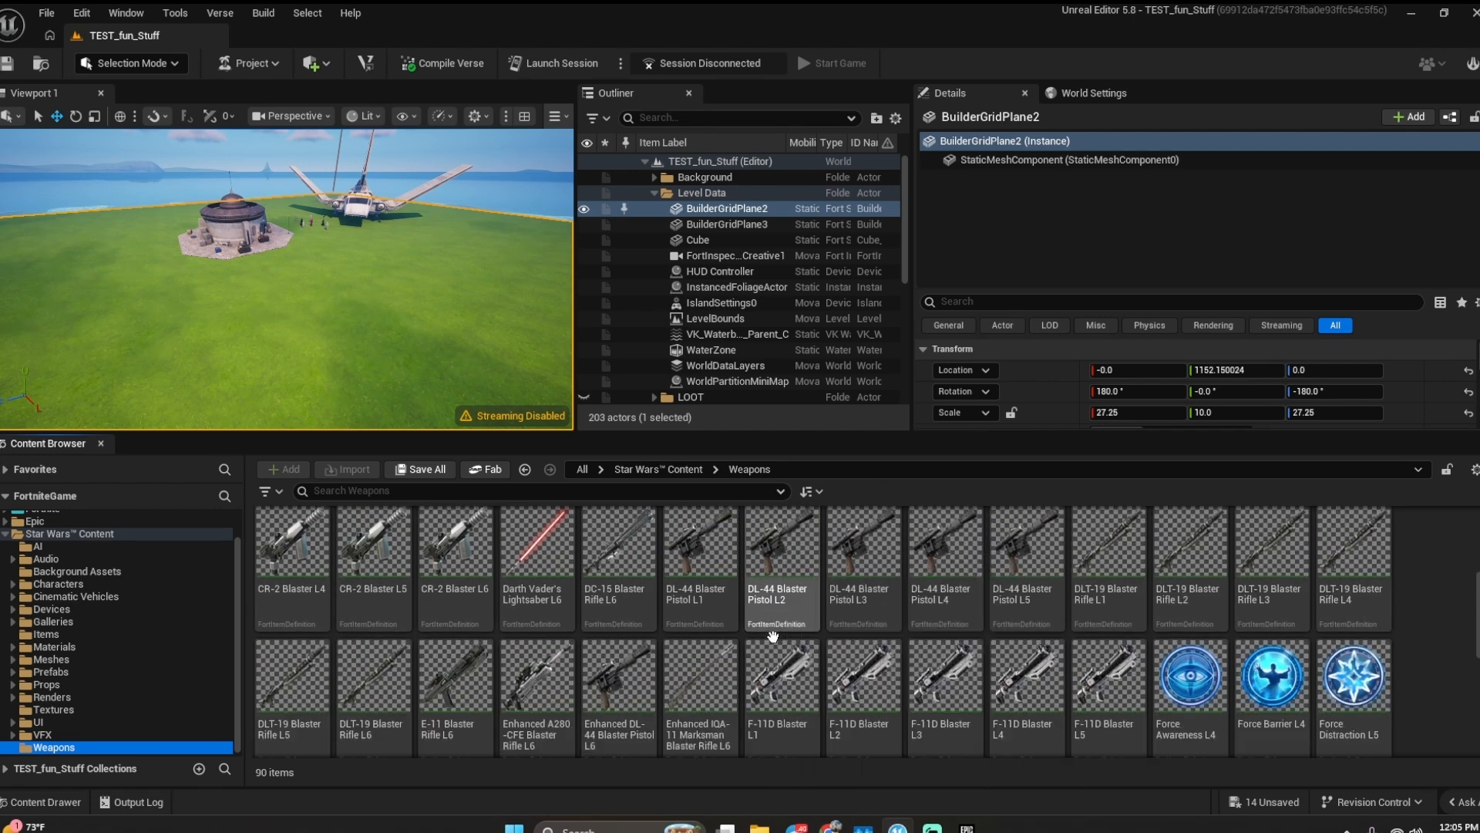
scroll(773, 636, down, 2)
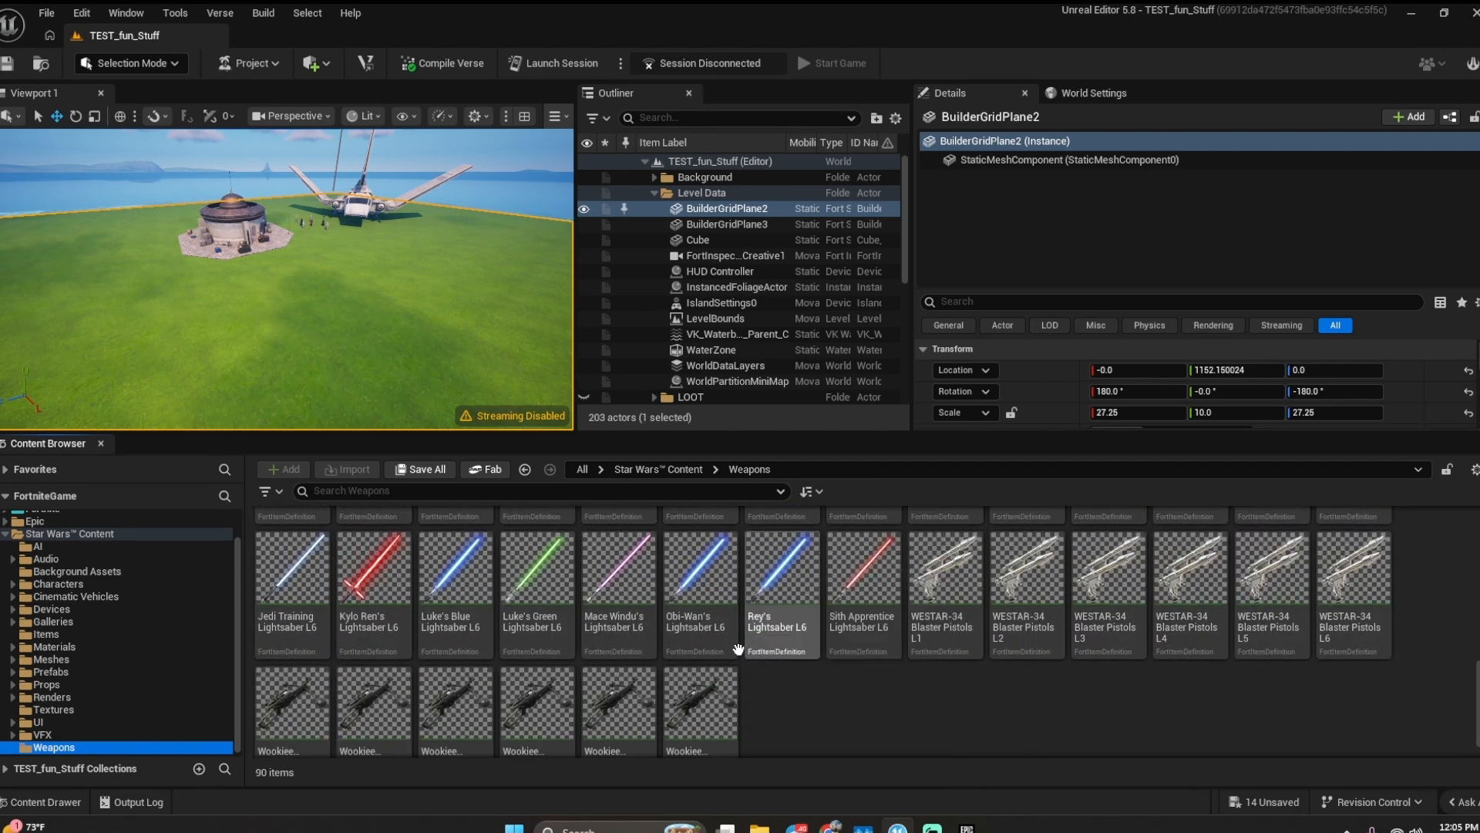
- Place the Jedi Training Lightsaber L6 on the open grass in front of the domed building and collapse the Star Wars Content folder
right_drag(420, 316, 381, 319)
drag(293, 571, 340, 290)
right_drag(430, 349, 385, 346)
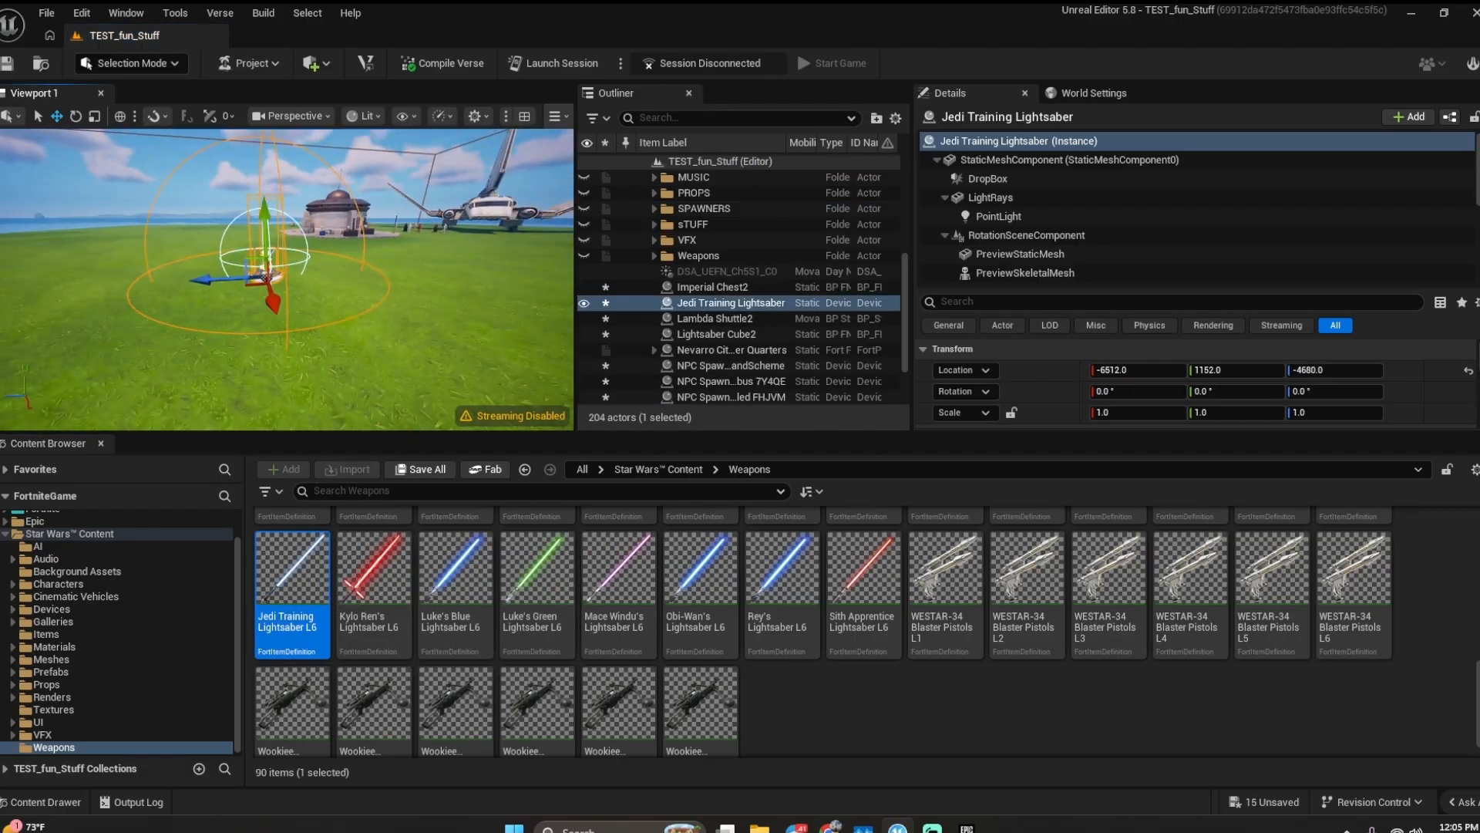
double_click(17, 534)
click(133, 515)
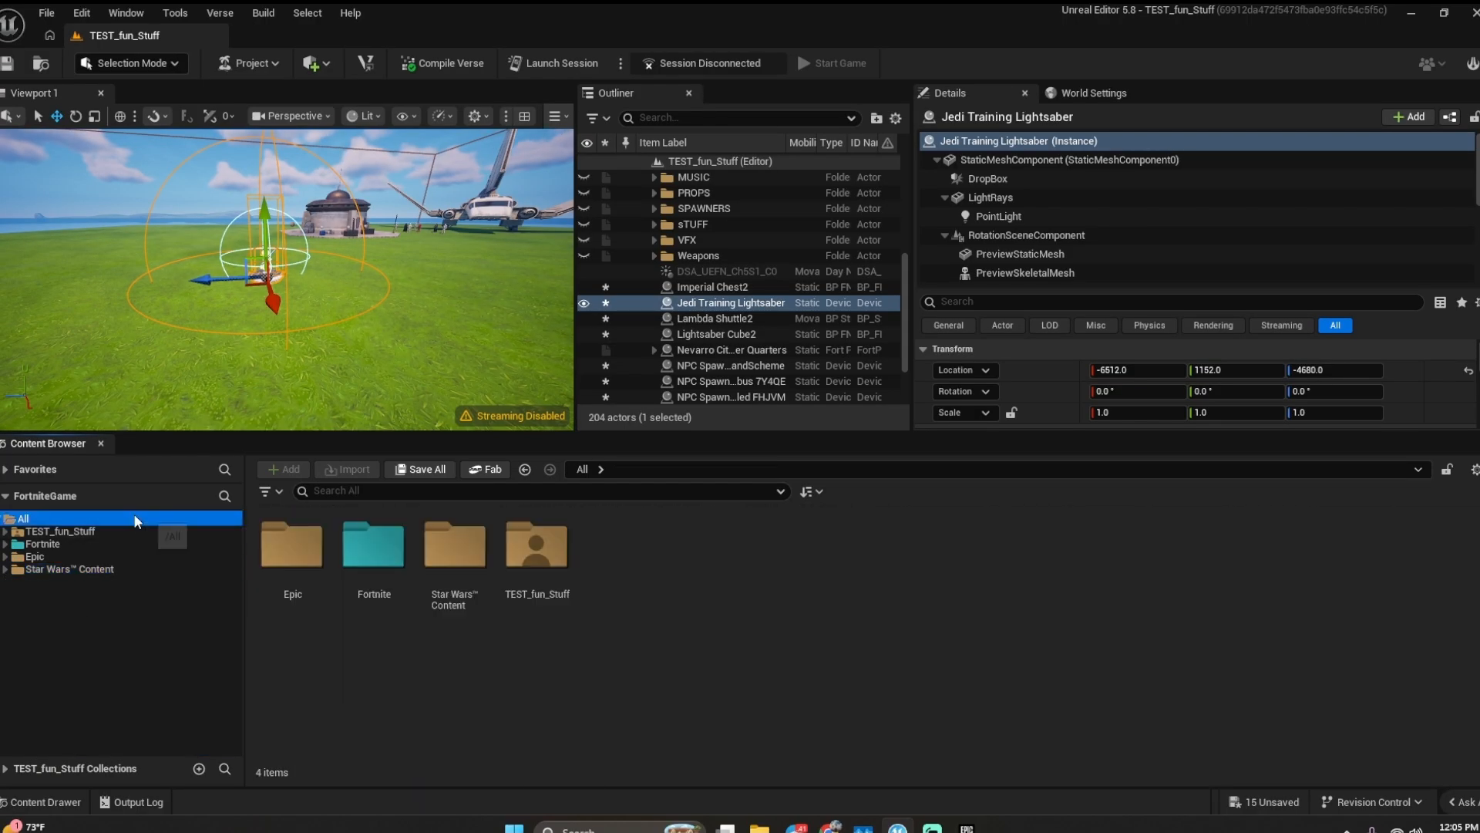
key(f)
right_drag(368, 304, 387, 314)
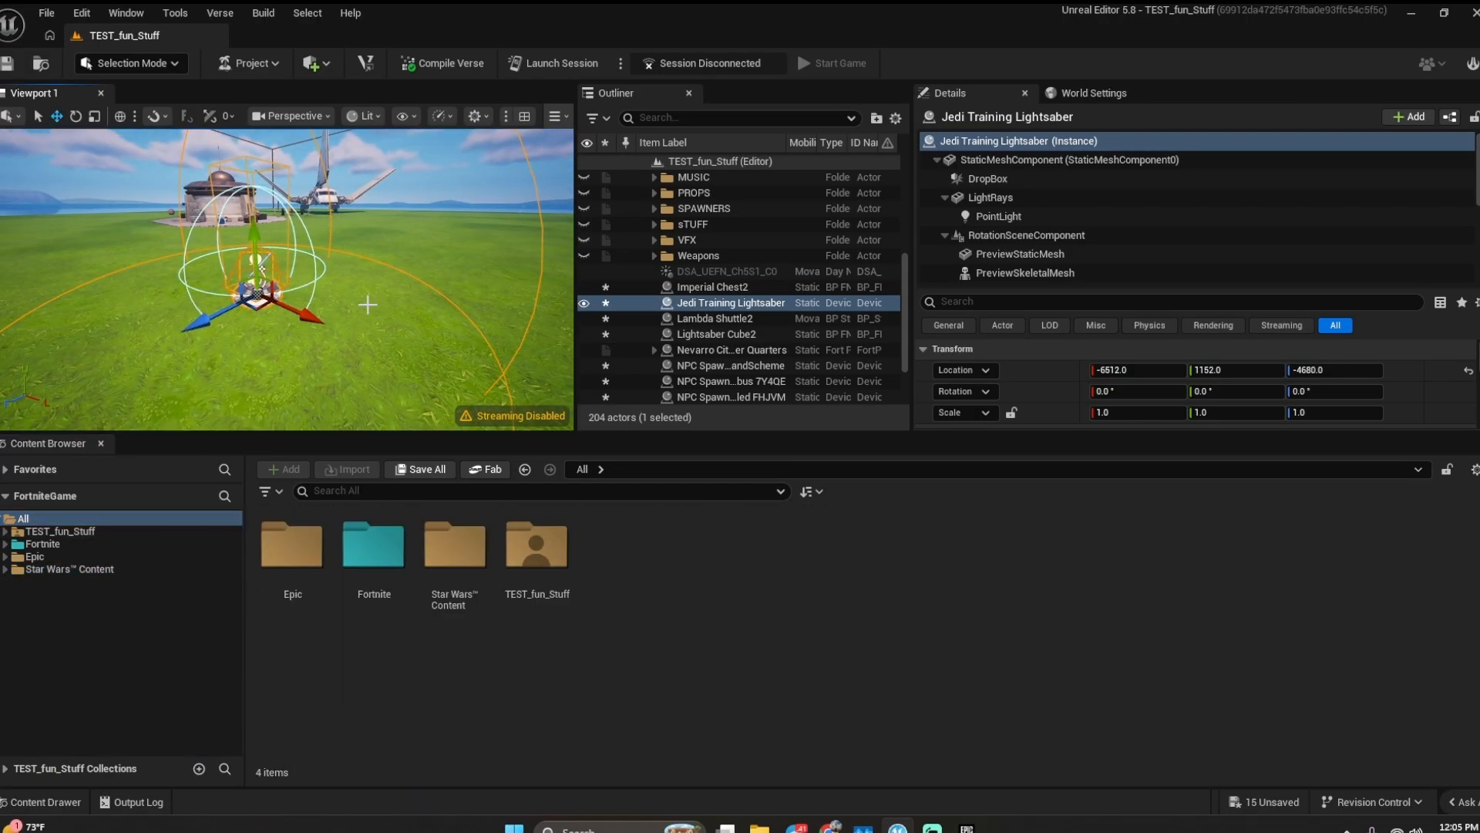
- Search the Fortnite folder for "Spawner", place a Player Spawner beside the lightsaber and turn it to about 8.4°
click(113, 544)
click(342, 490)
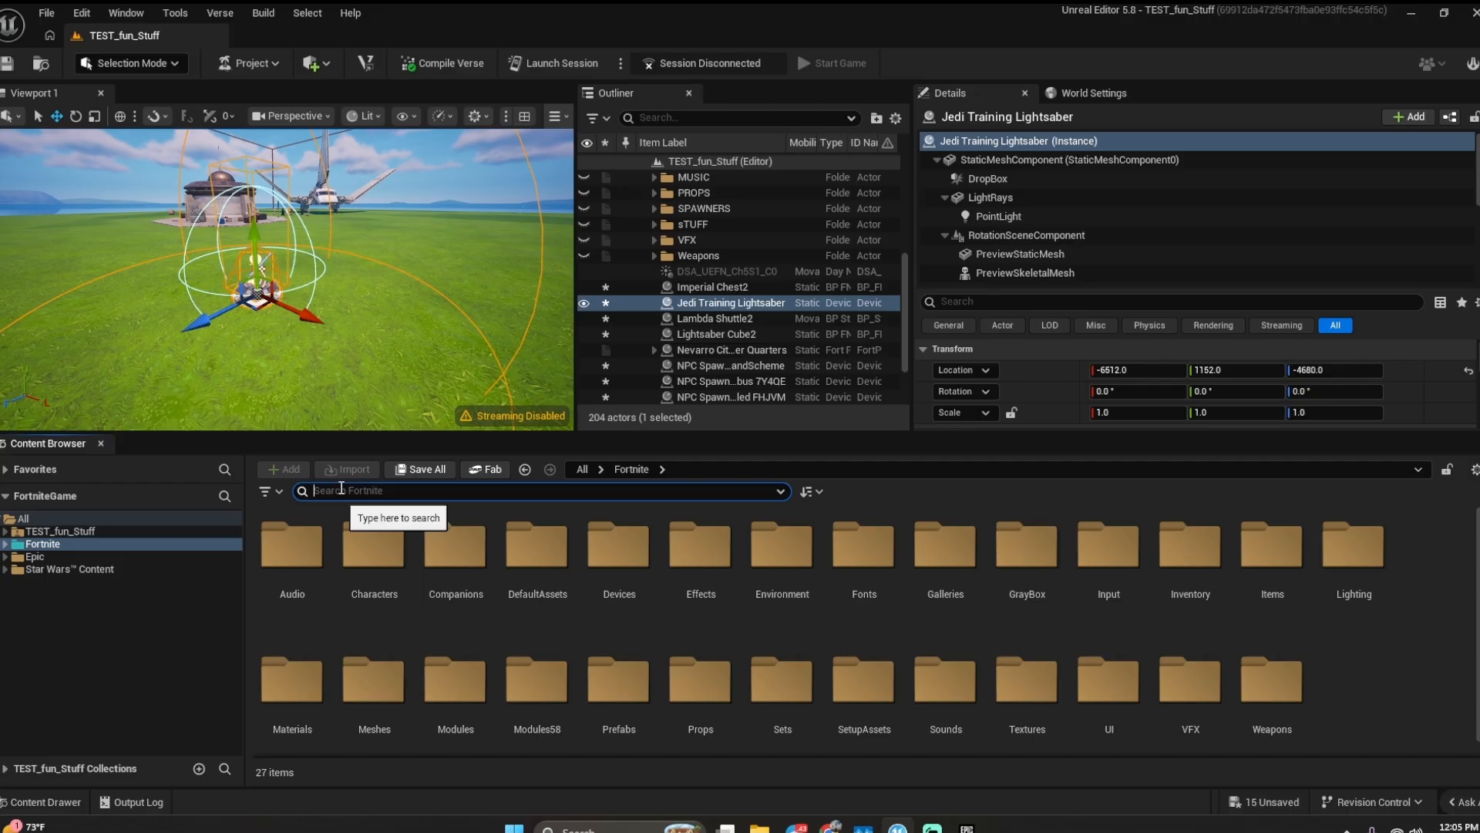
text(Spawner)
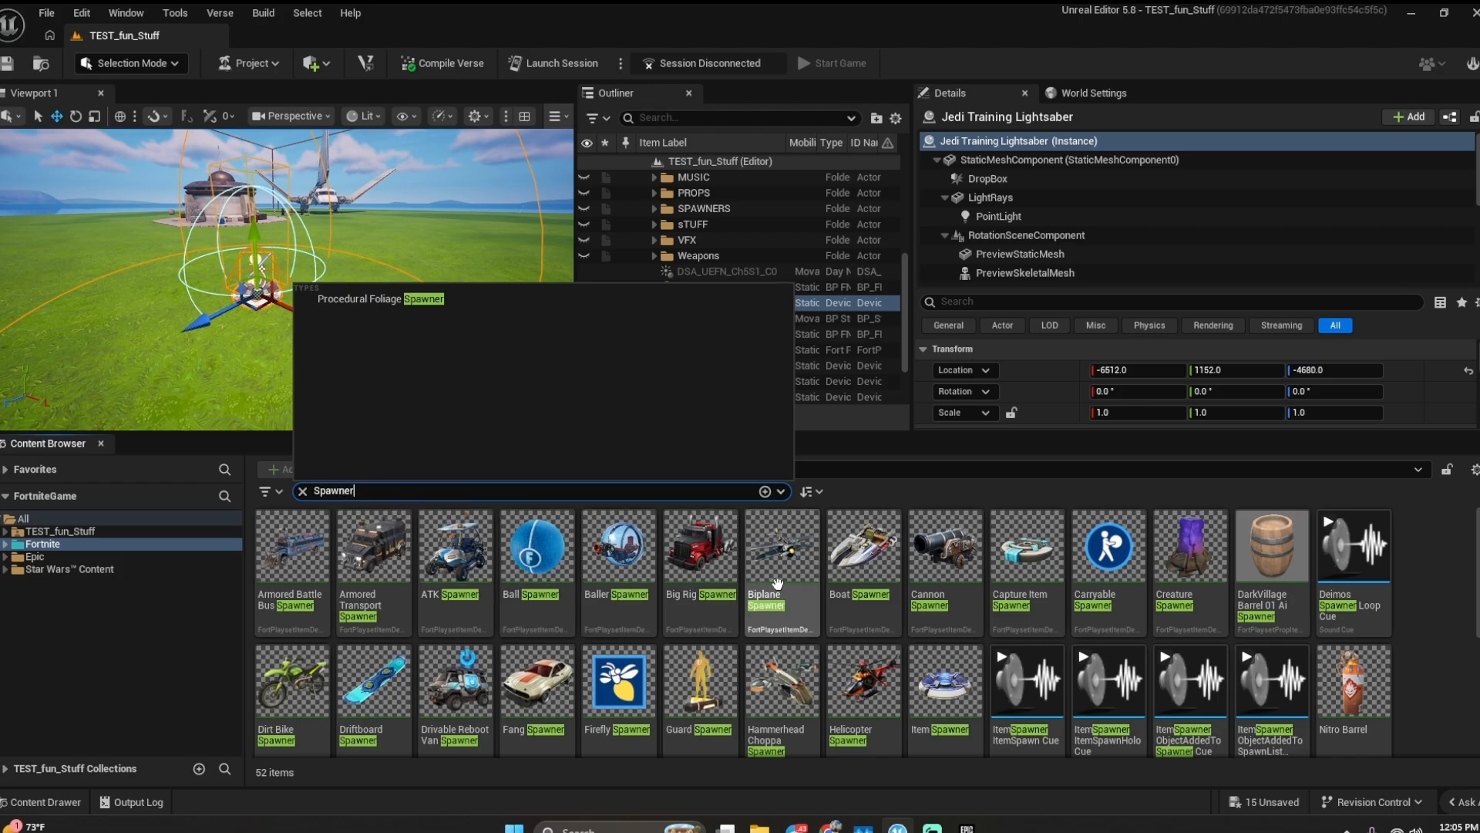
scroll(1398, 654, down, 3)
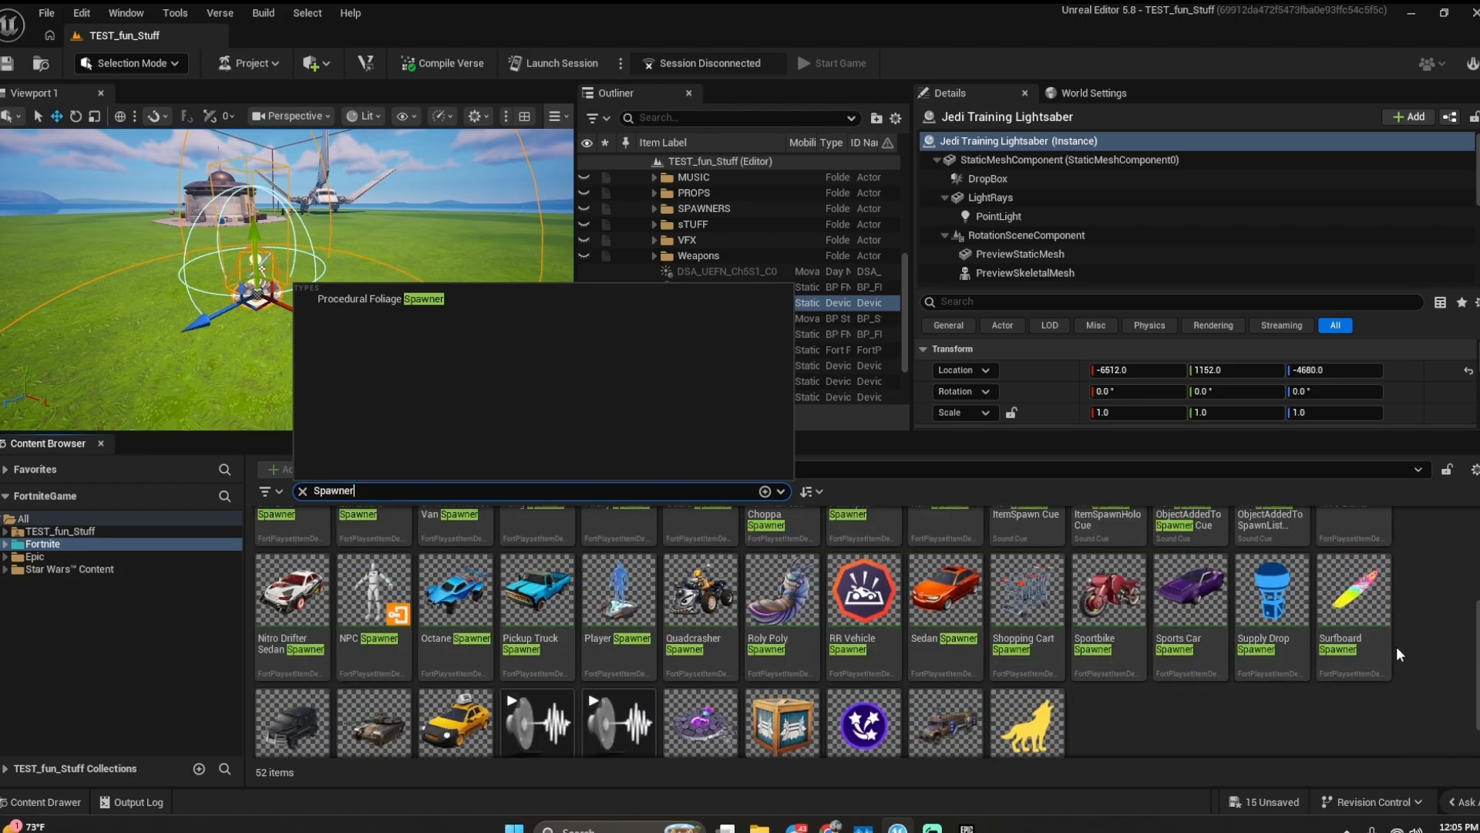
drag(617, 598, 431, 324)
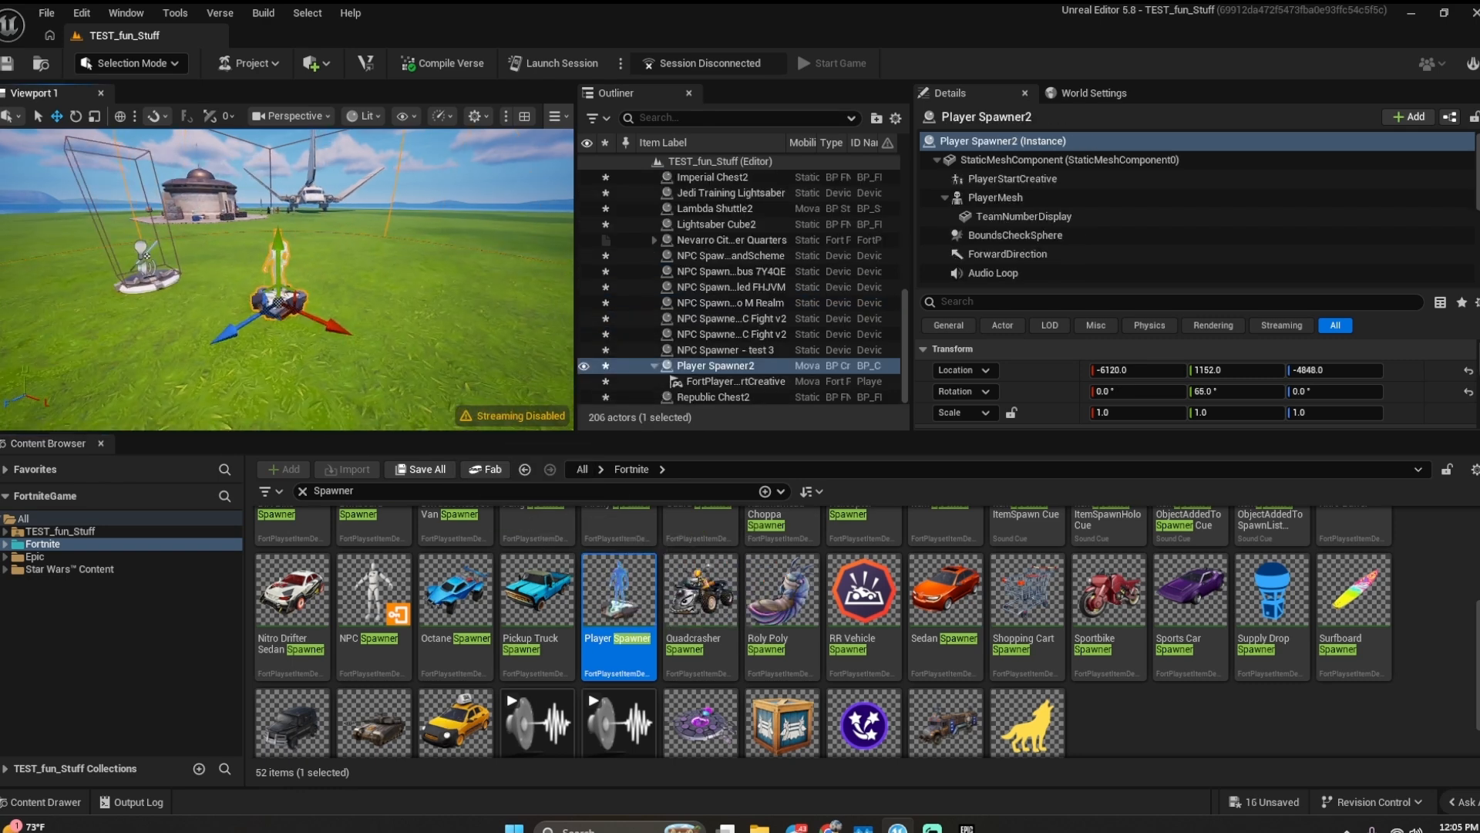
key(e)
drag(406, 399, 361, 384)
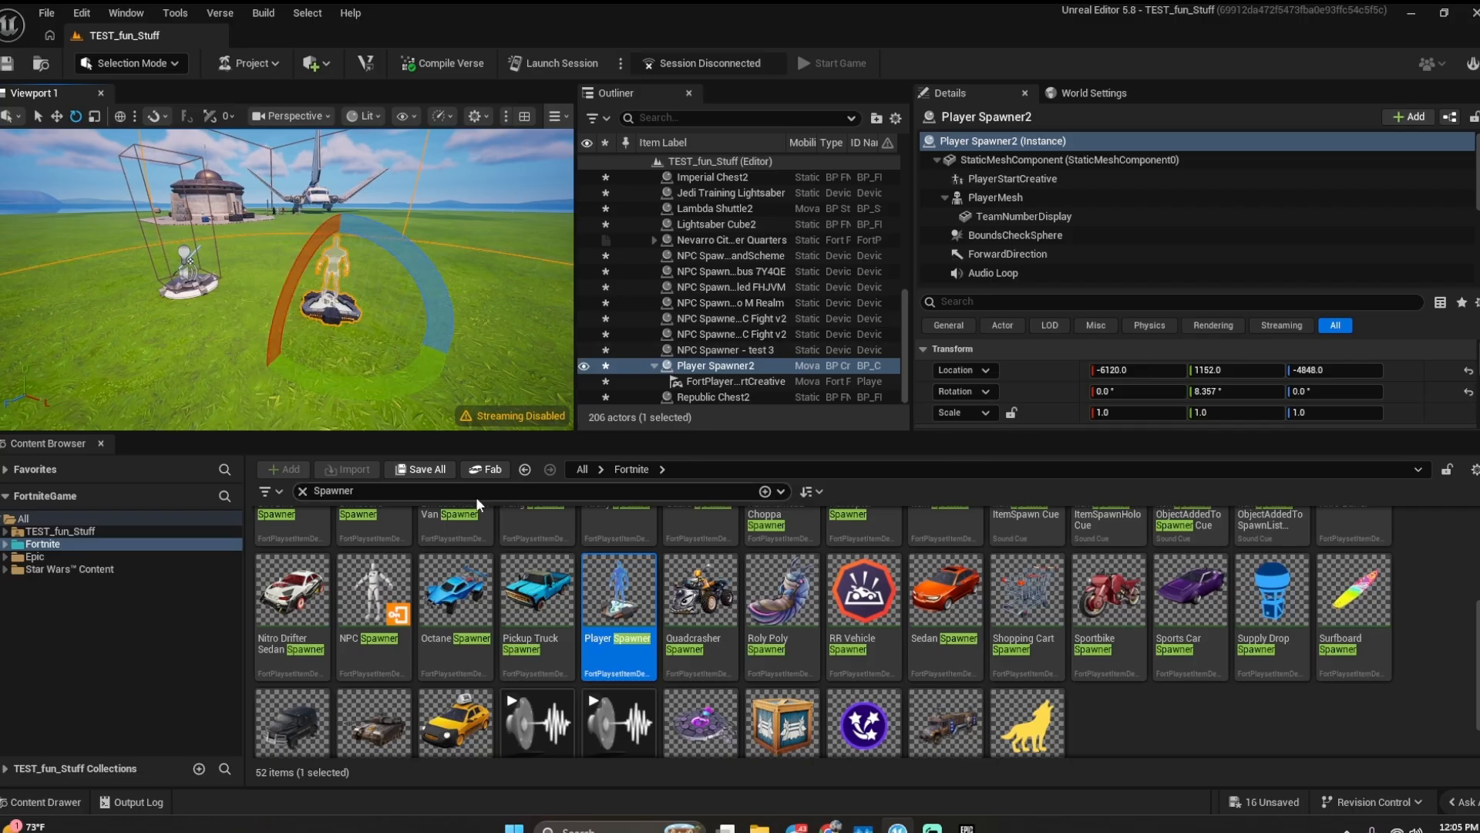
- Enlarge the viewport and details area and disable Visible in Game for the player spawner
drag(1002, 431, 1003, 650)
key(d)
right_drag(428, 449, 429, 449)
key(a)
scroll(1141, 565, down, 3)
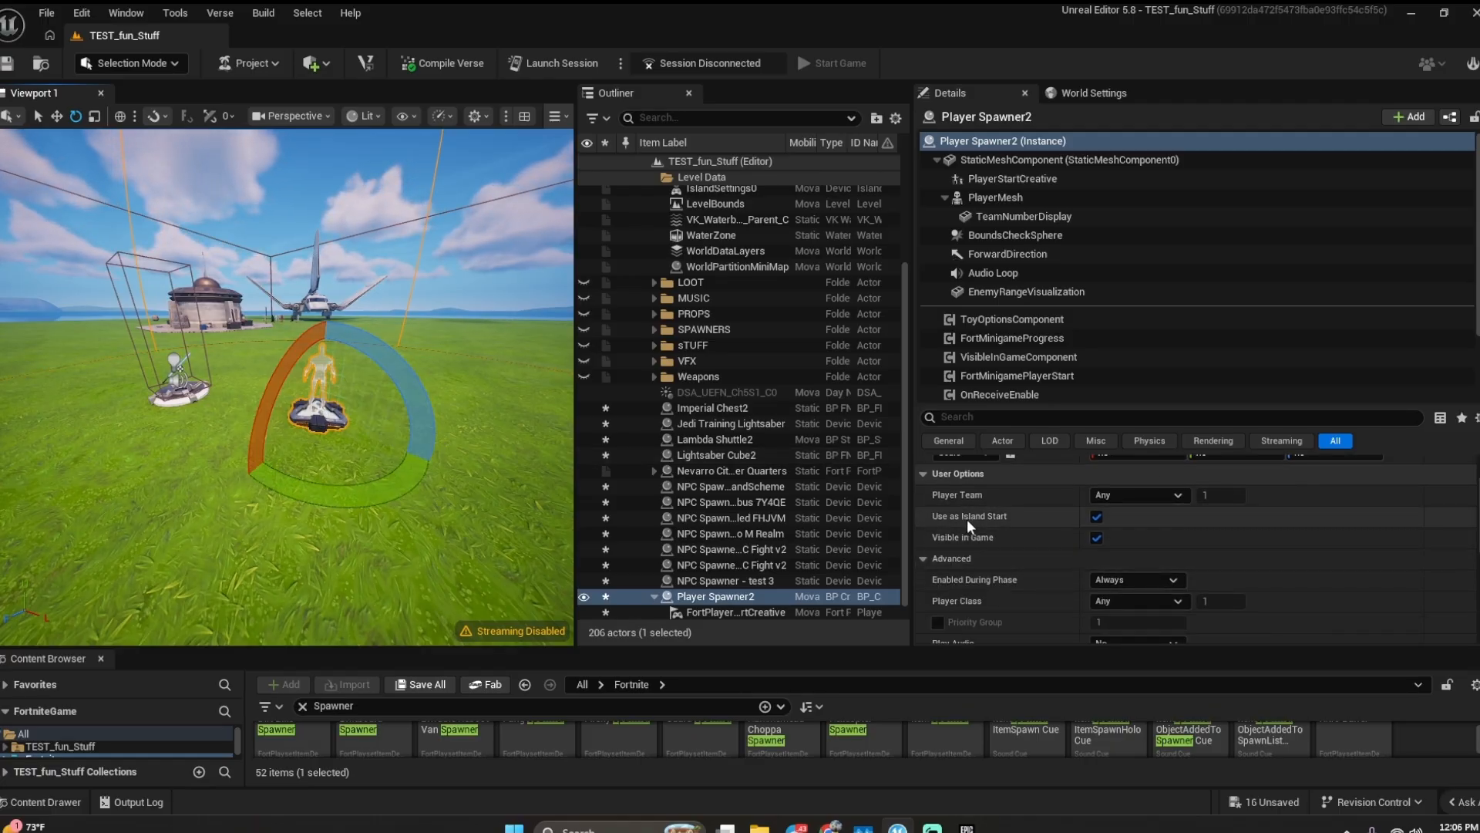
click(1097, 537)
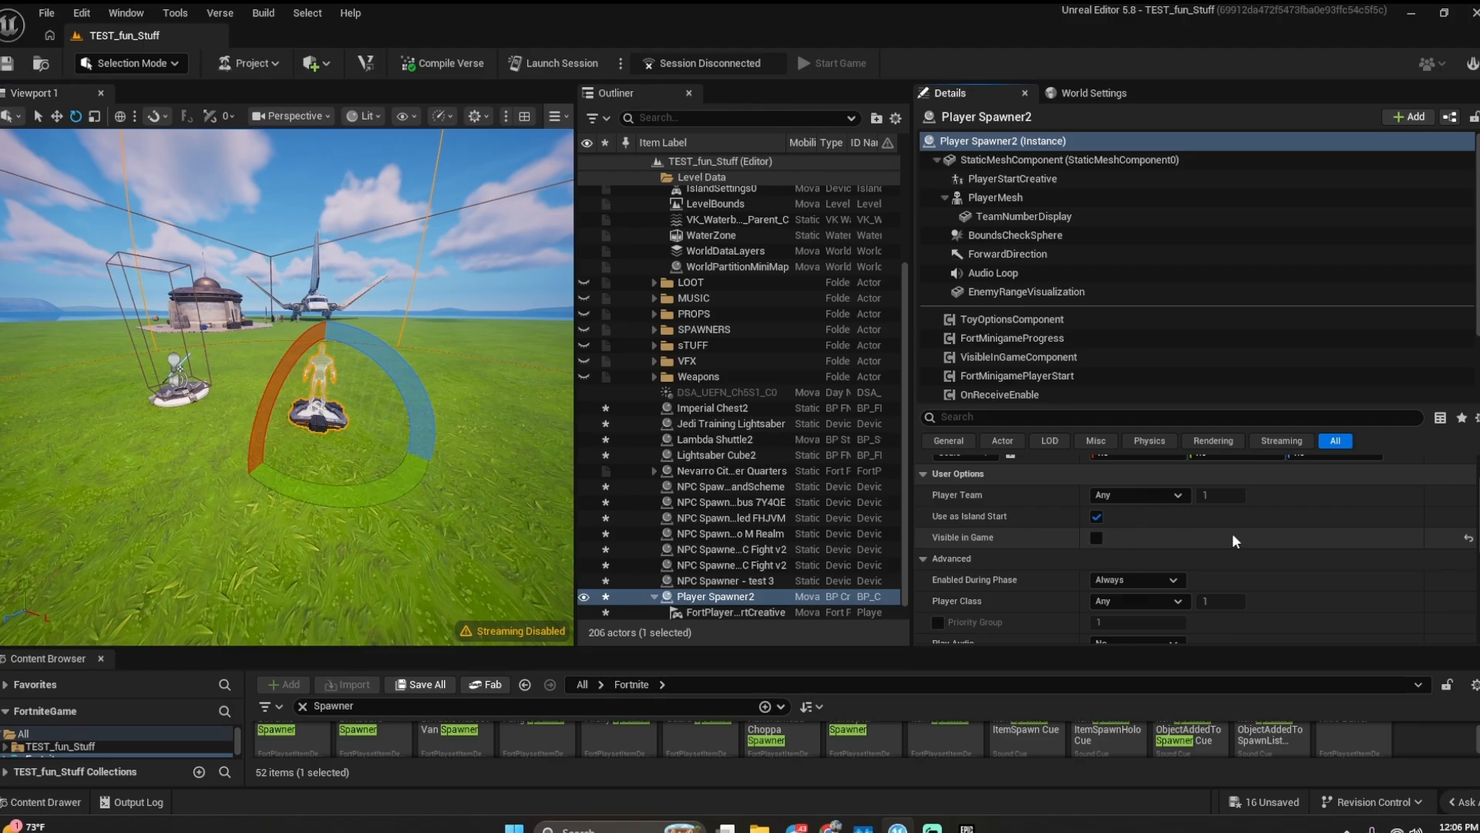
- Look through the player spawner's advanced options, functions and events
key(f)
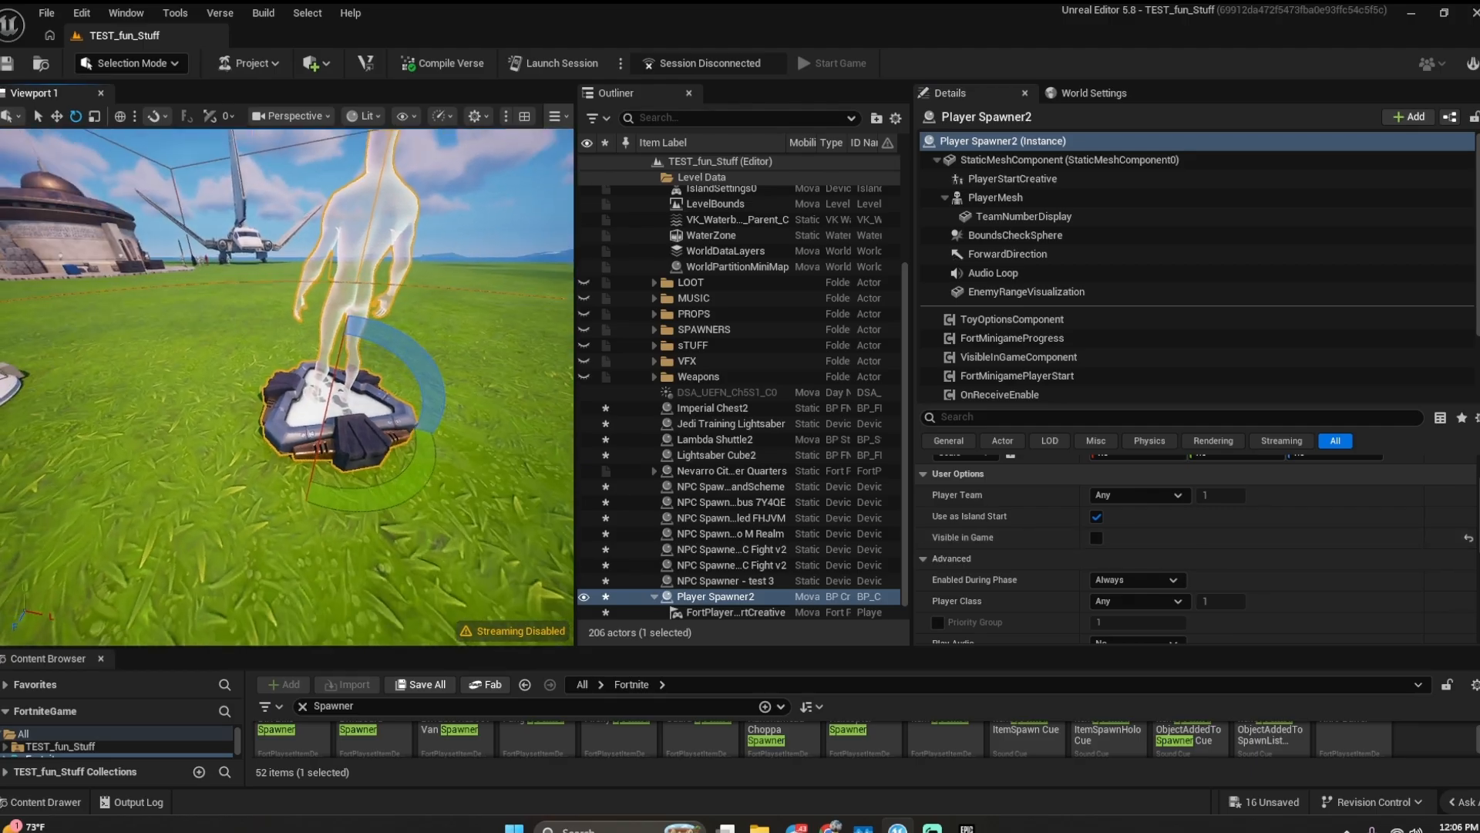
scroll(1073, 584, down, 5)
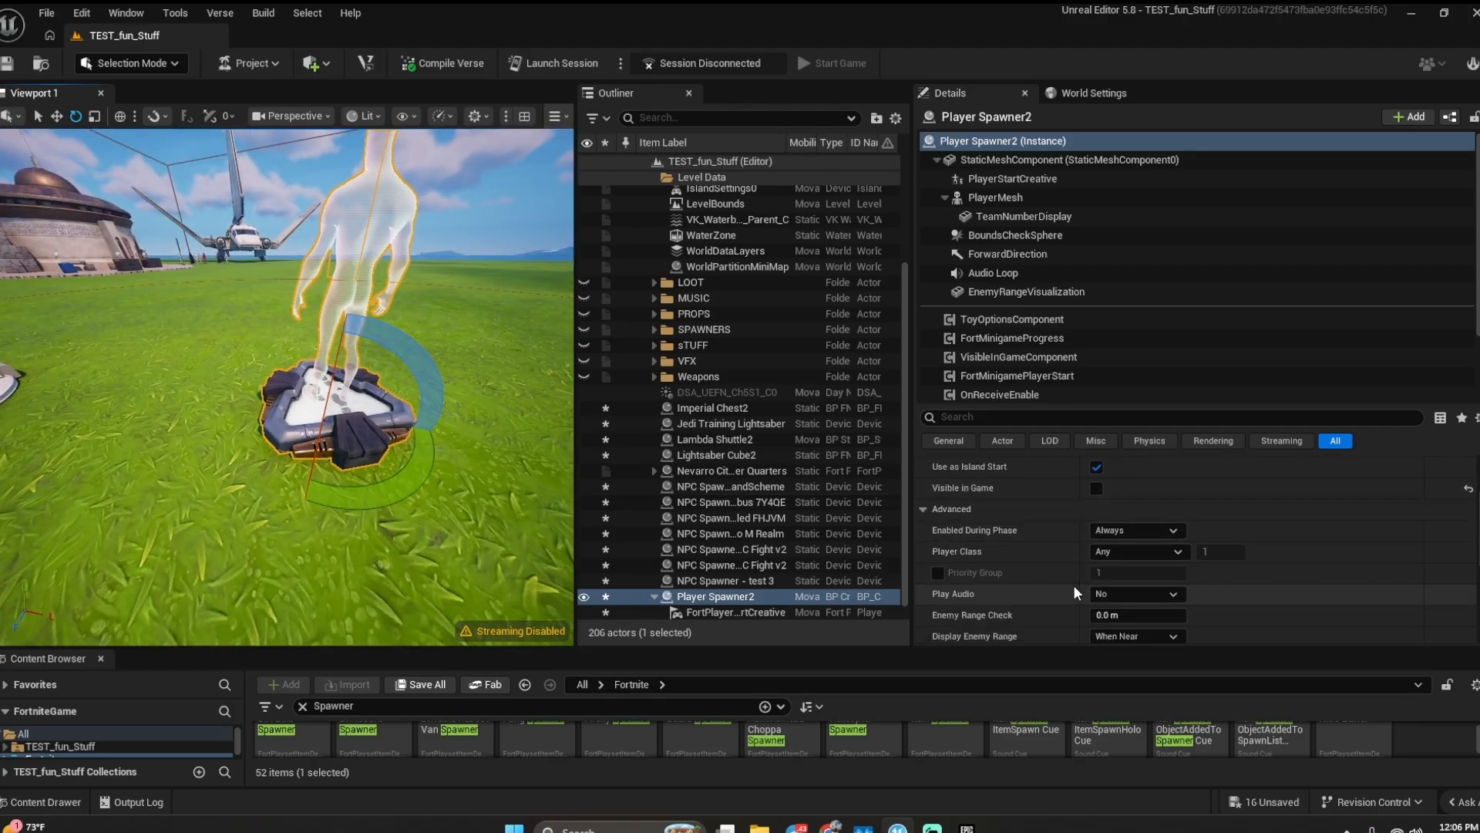
scroll(1075, 587, down, 1)
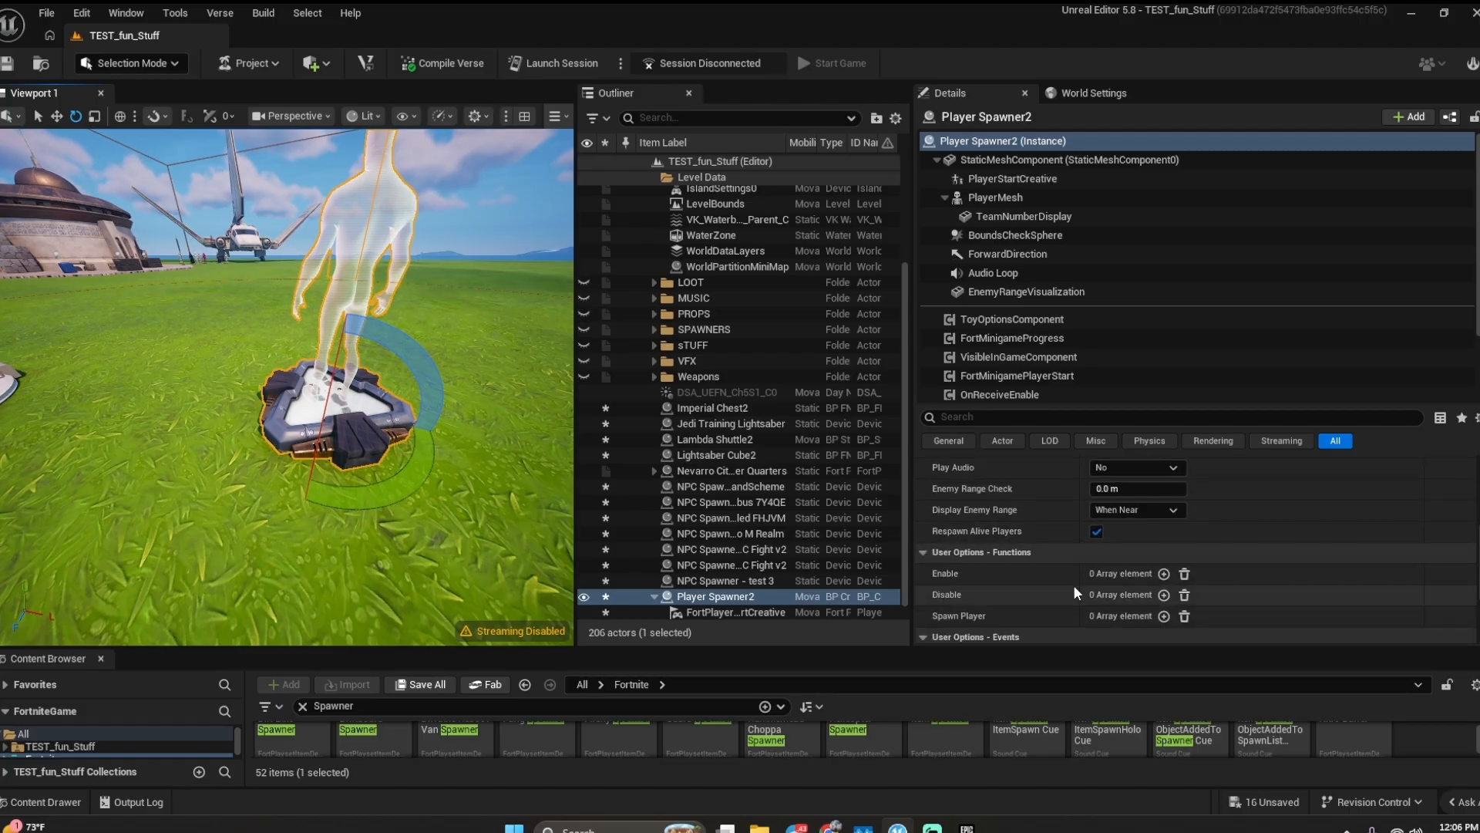
scroll(1073, 584, down, 2)
scroll(1073, 584, up, 4)
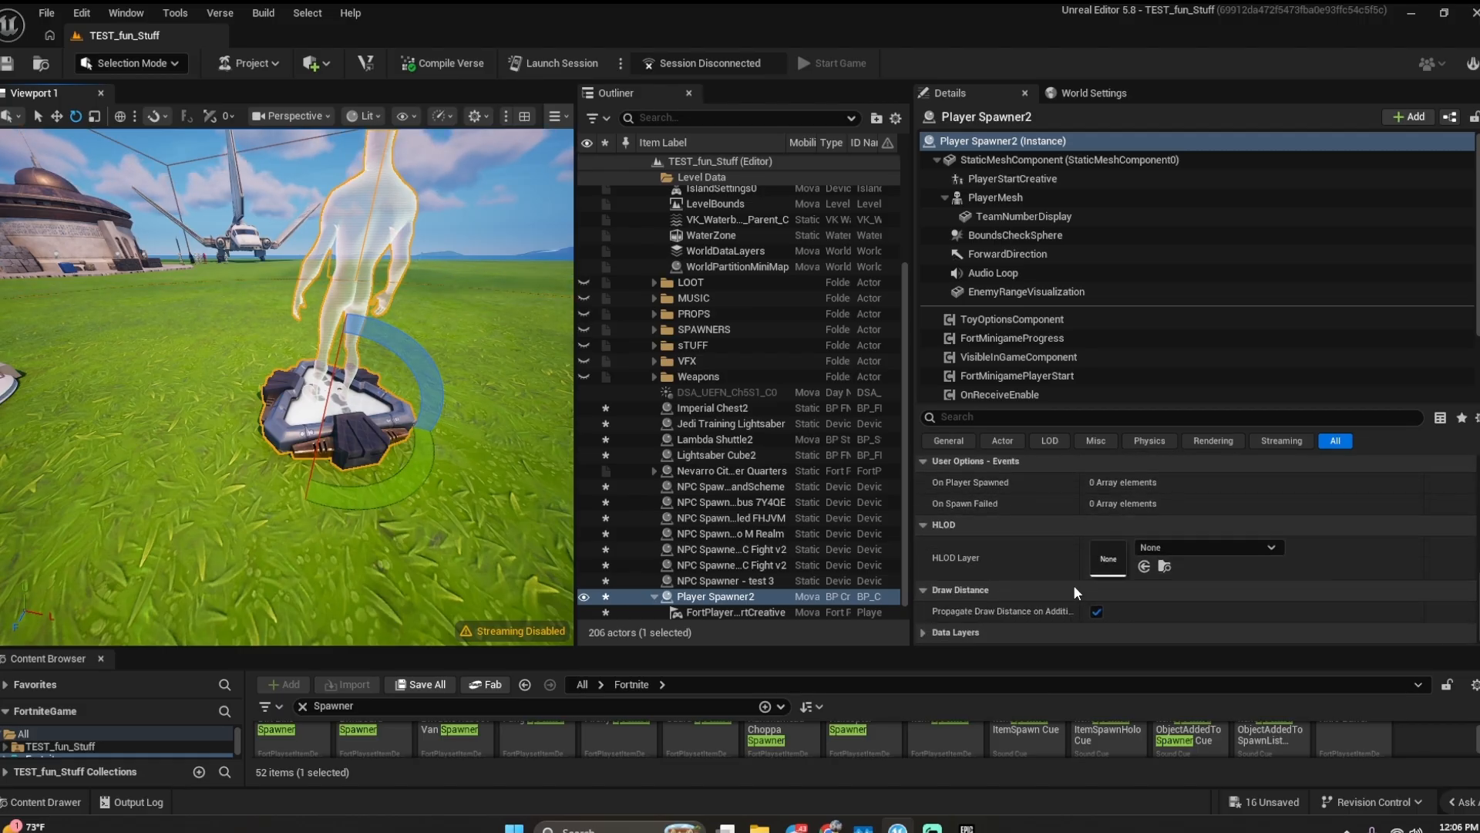
scroll(1073, 585, up, 3)
key(f)
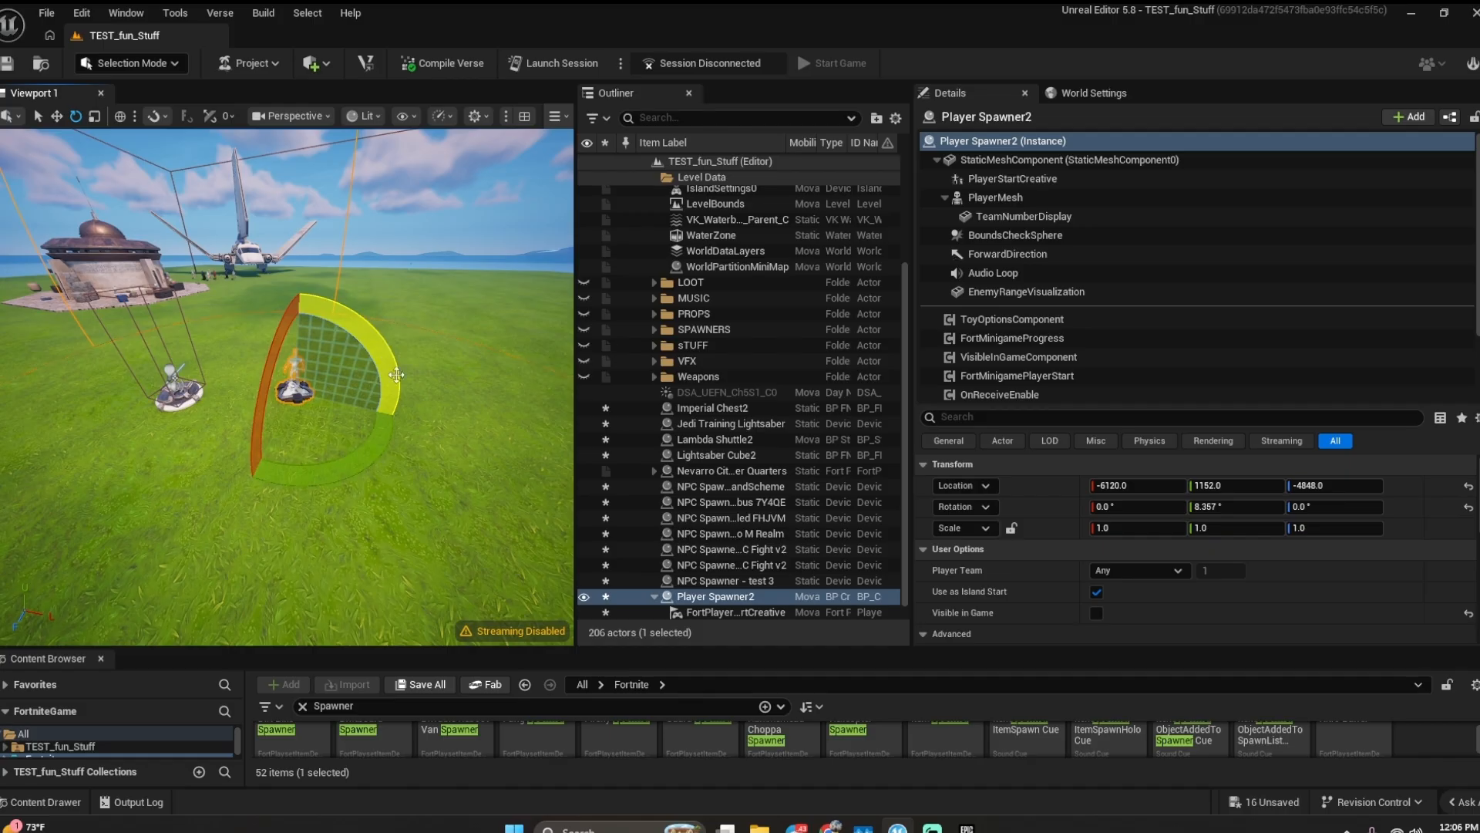
- Examine the Jedi Training Lightsaber's user options, functions and events alongside those of the player spawner
click(645, 160)
scroll(363, 439, up, 5)
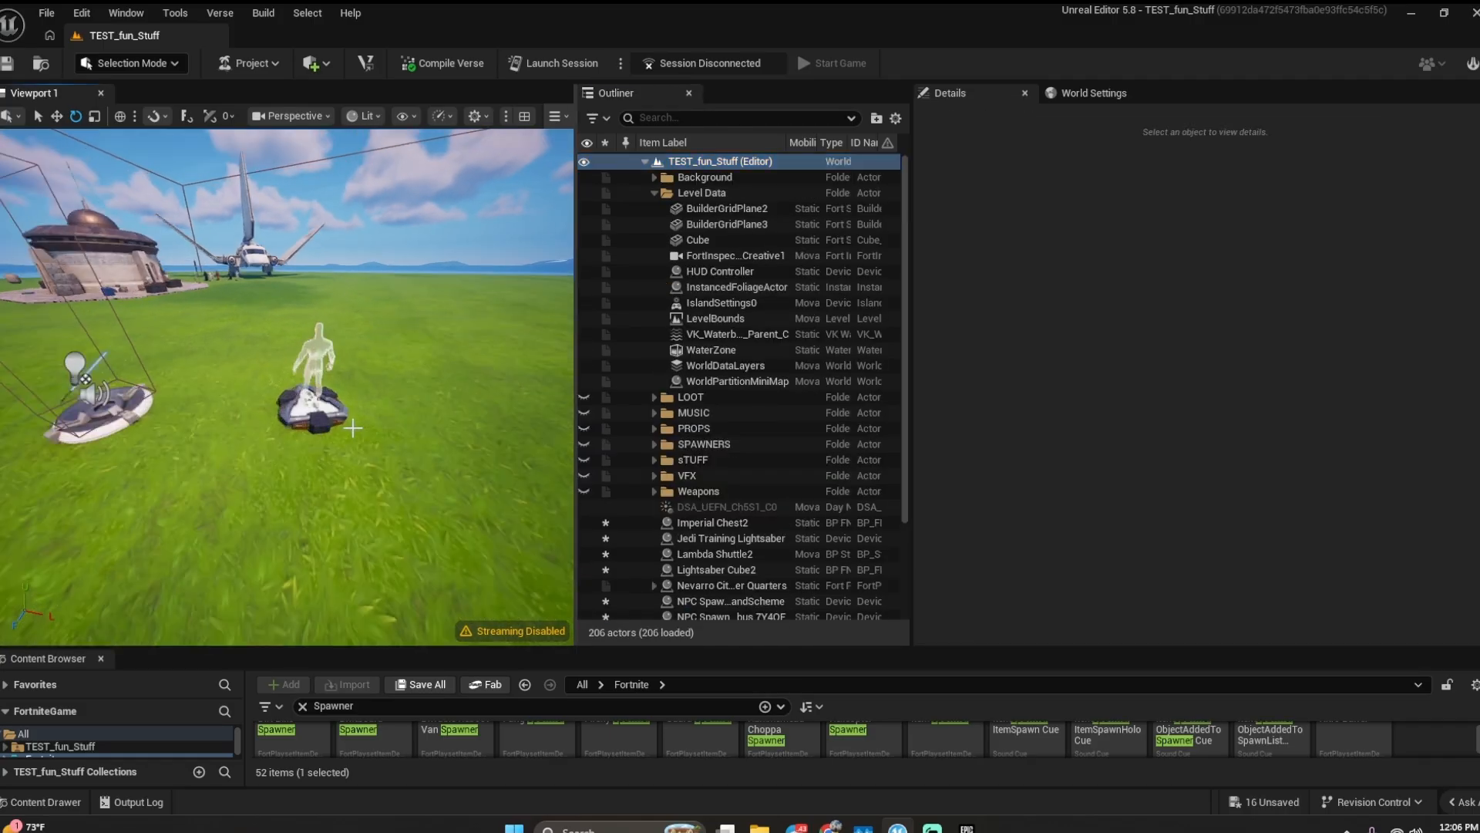
mouse_move(354, 434)
right_down()
mouse_move(343, 420)
mouse_move(320, 431)
mouse_move(340, 423)
right_up()
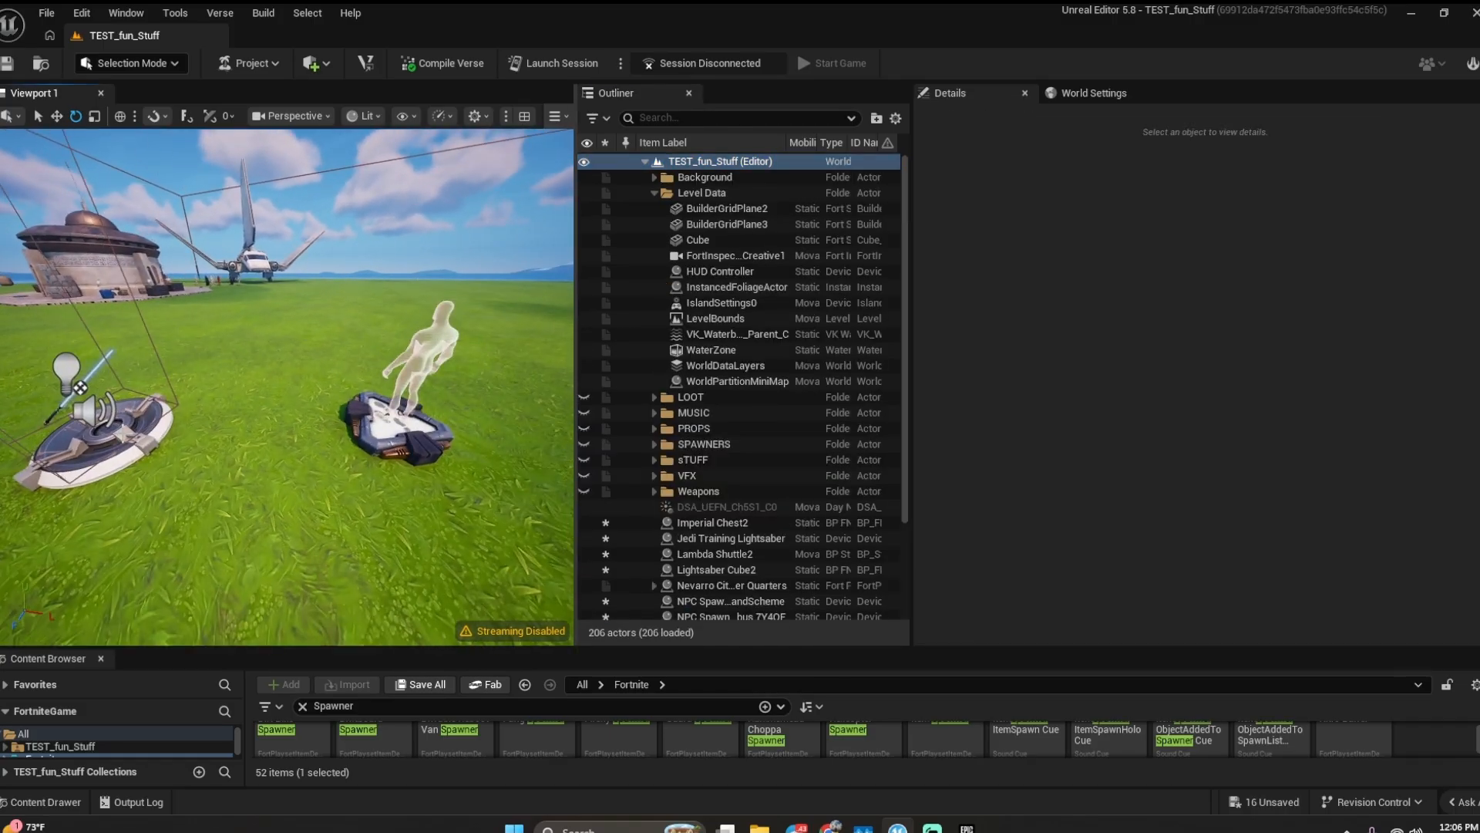
click(80, 388)
scroll(1043, 548, down, 8)
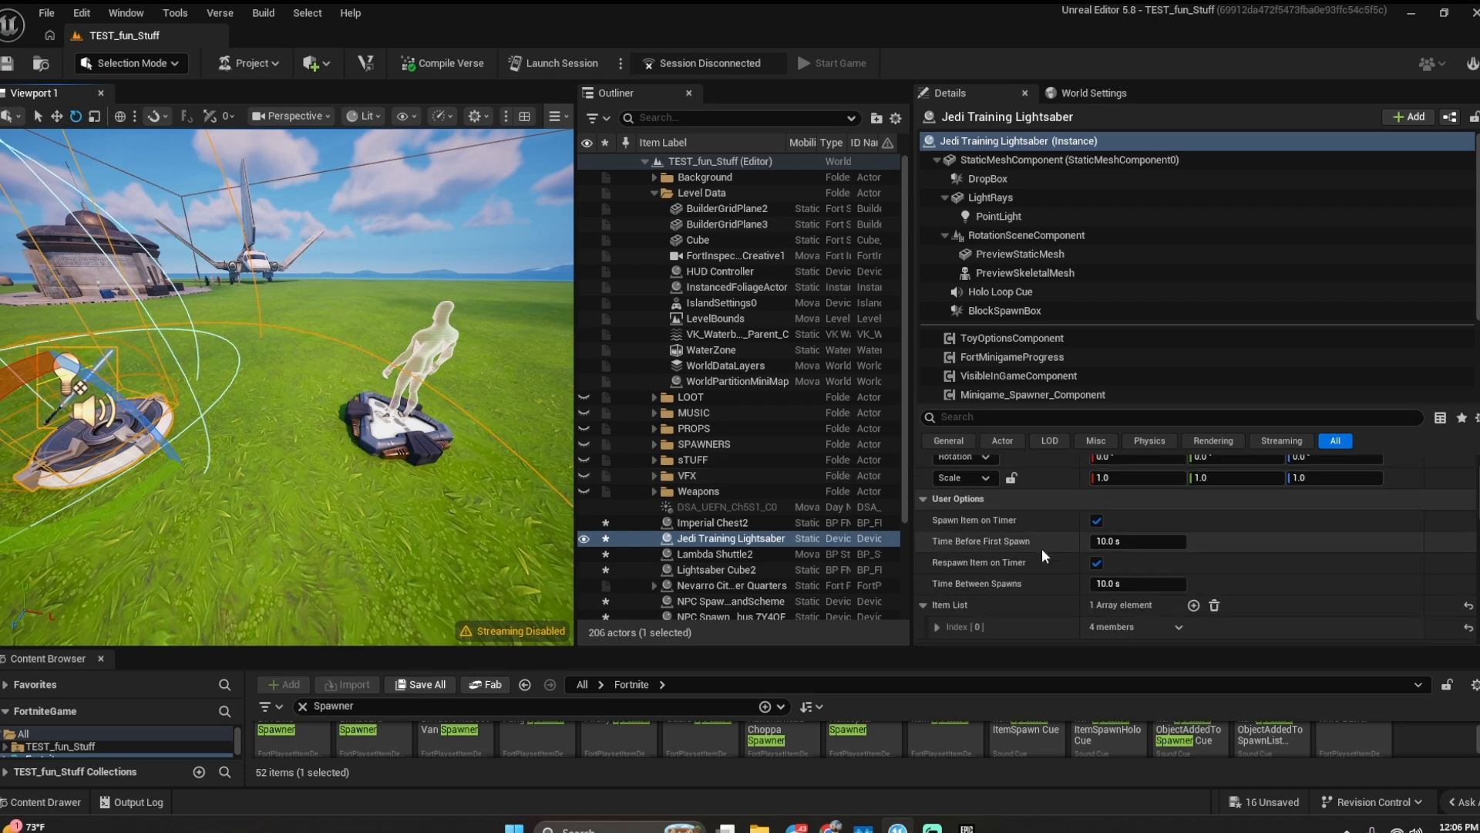
scroll(1043, 548, down, 10)
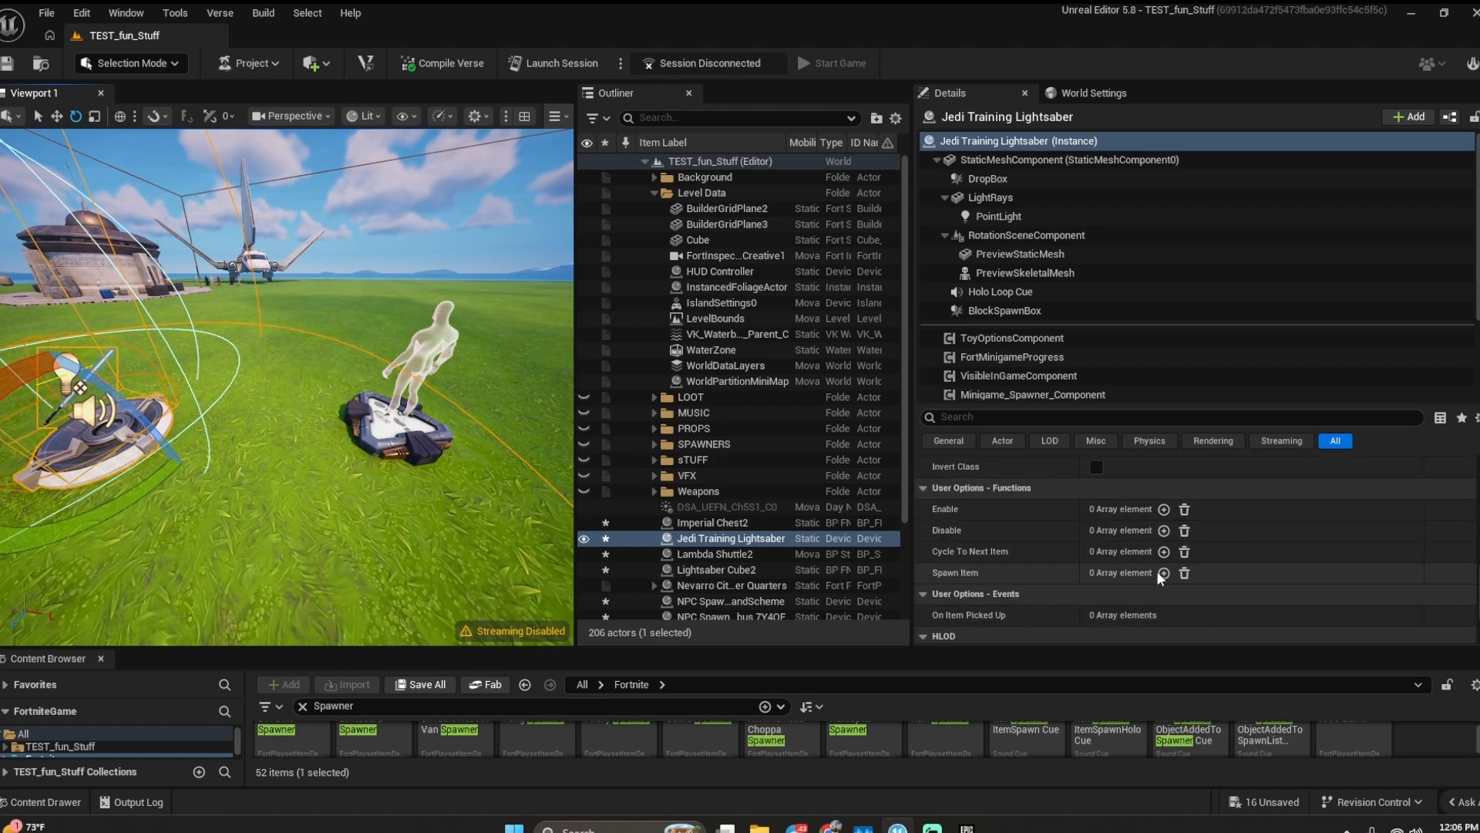
click(408, 430)
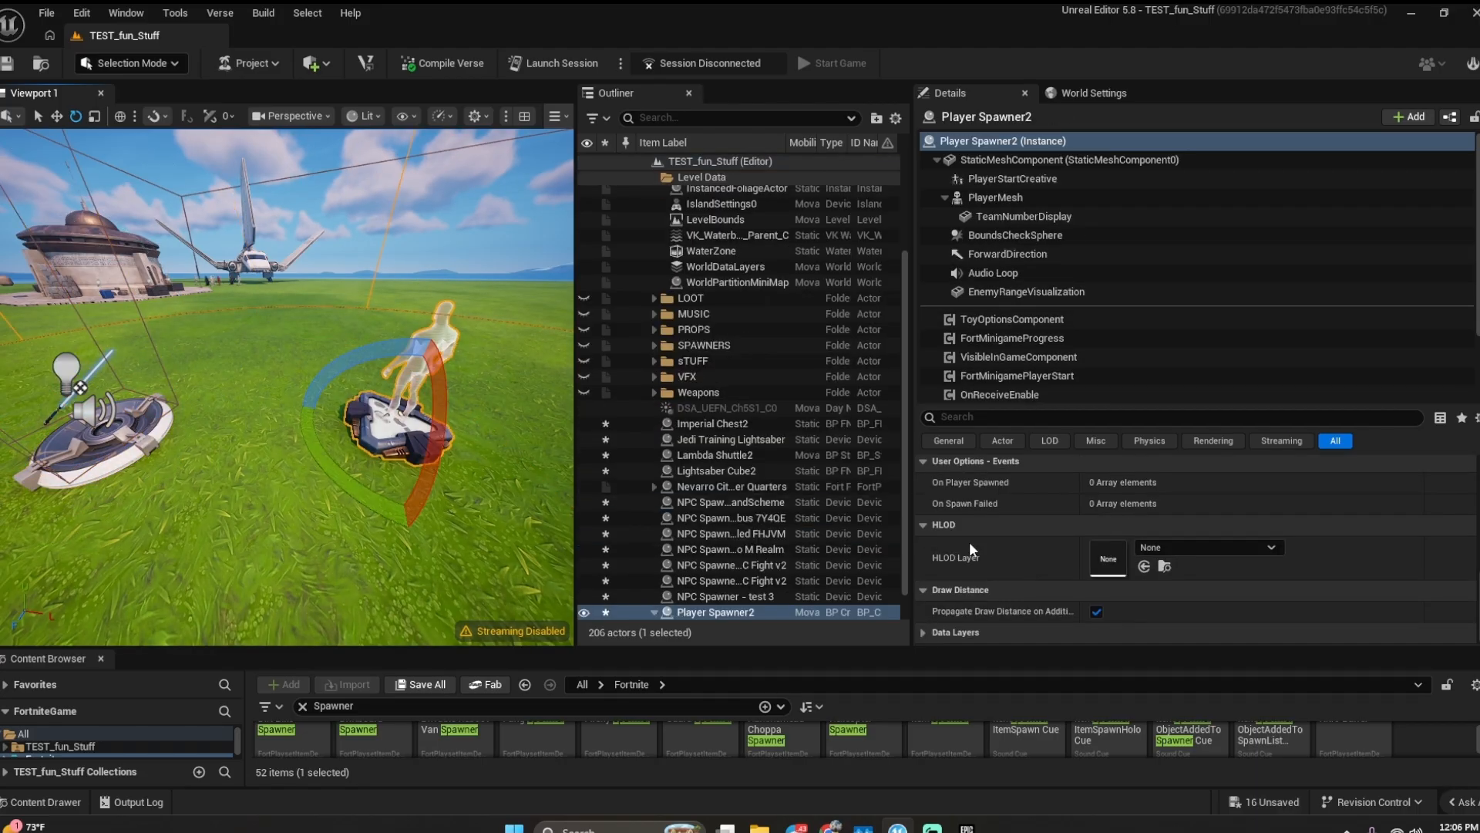
click(73, 381)
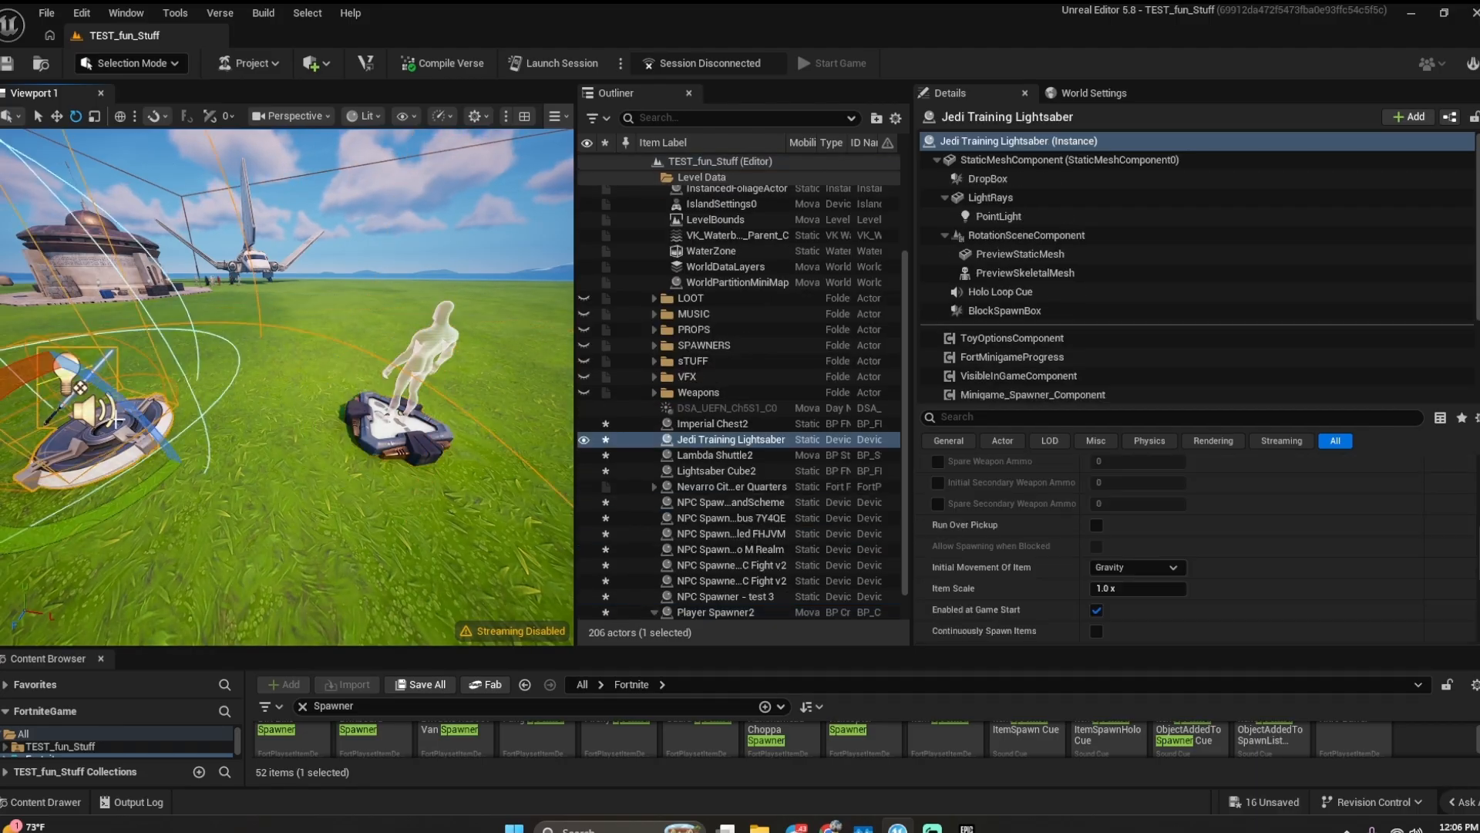
- Search the Fortnite folder for "Item granter", place an Item Granter between the lightsaber and the player spawner, and clear the search
click(405, 429)
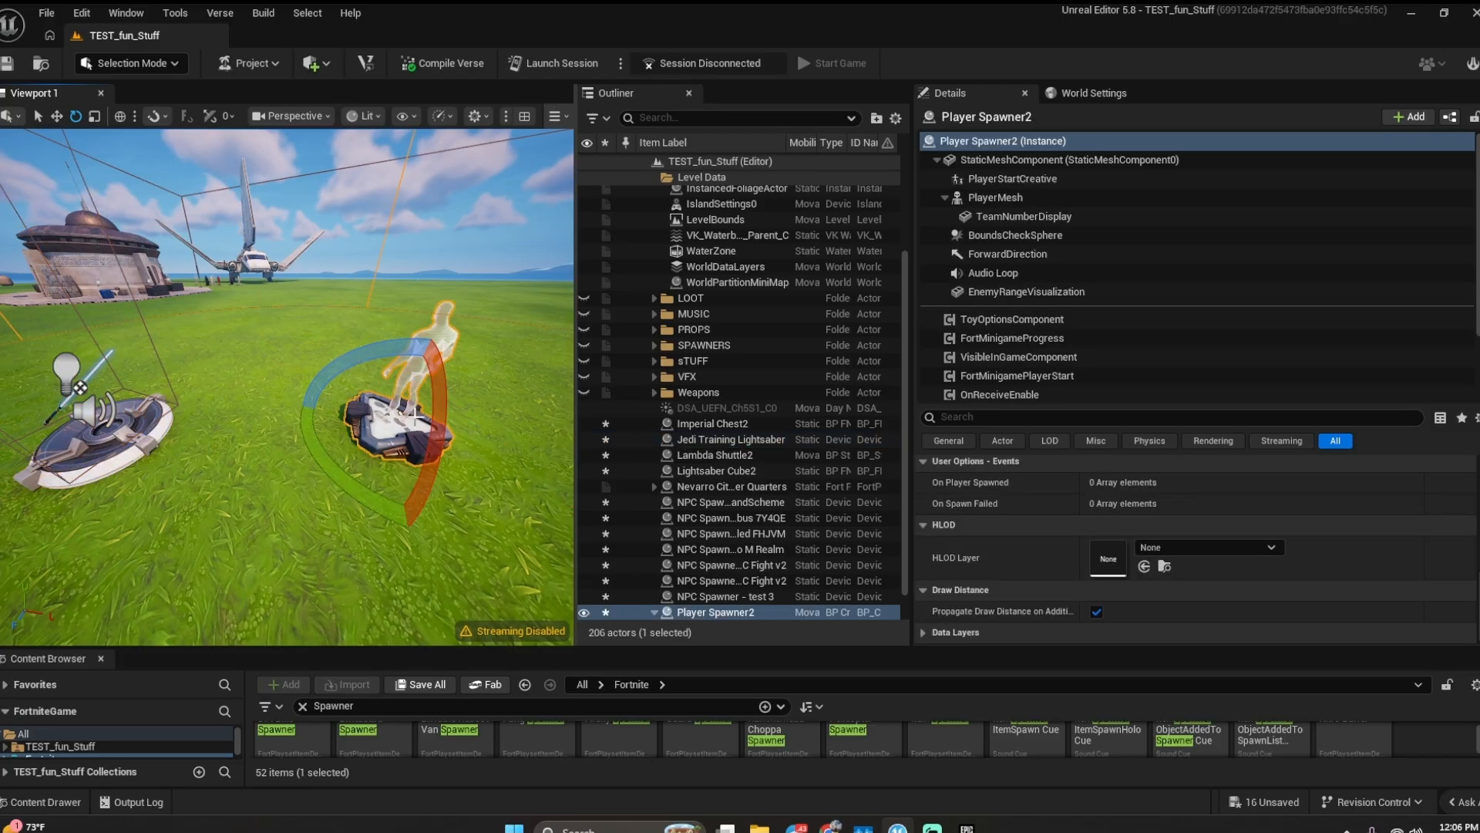
drag(458, 649, 427, 437)
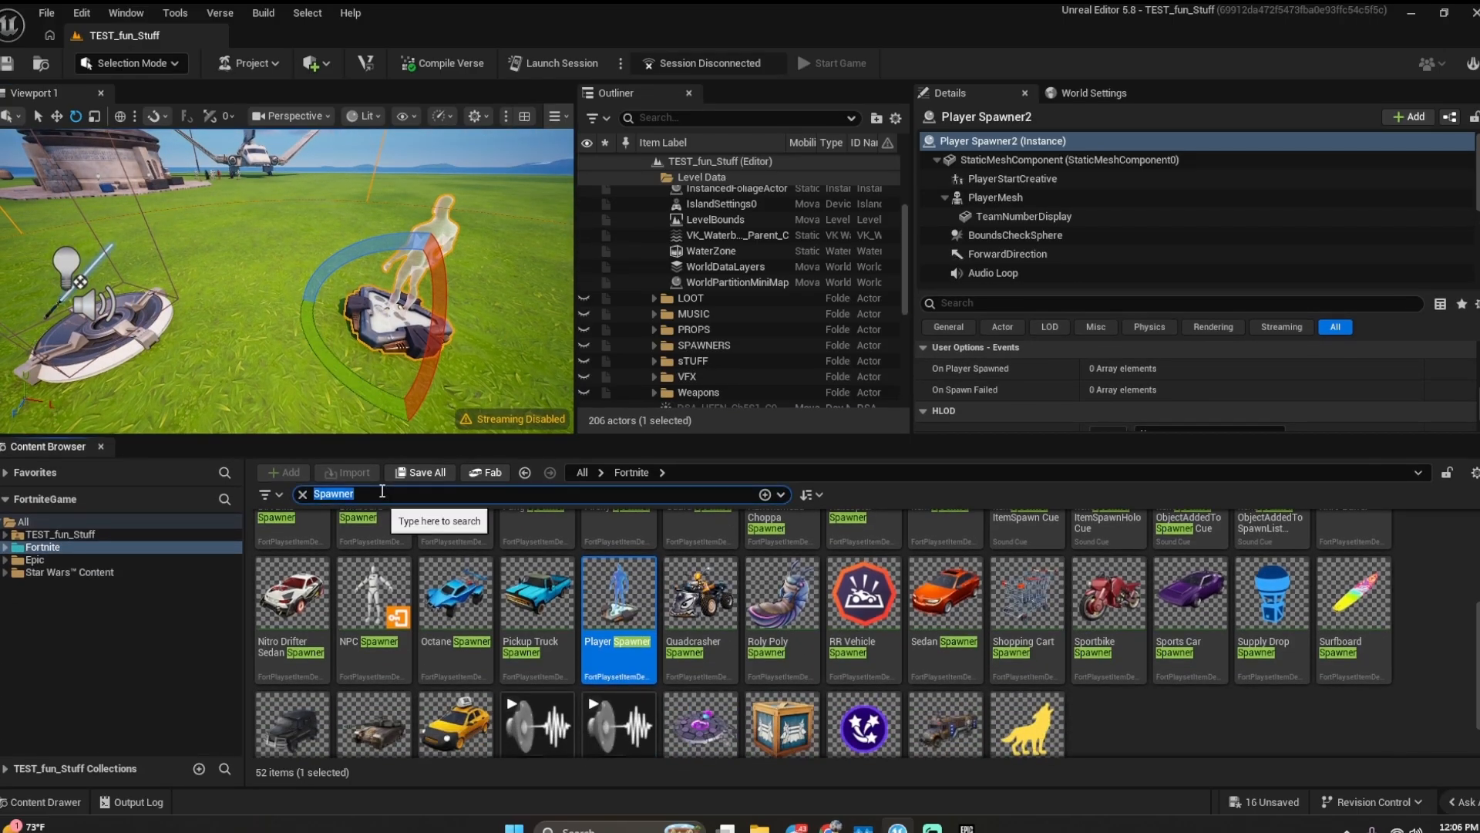
text(Item granter)
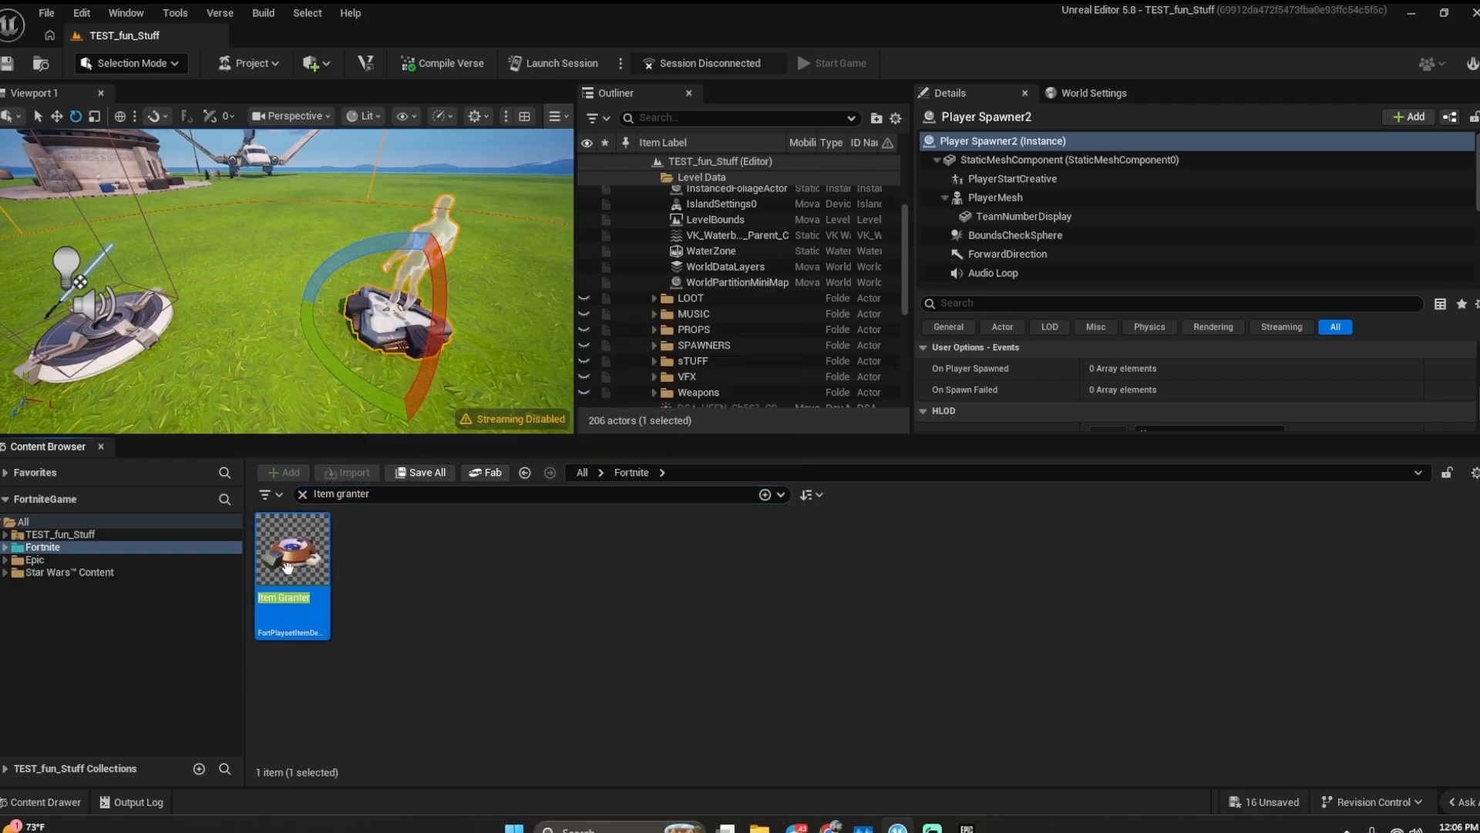
drag(287, 569, 279, 293)
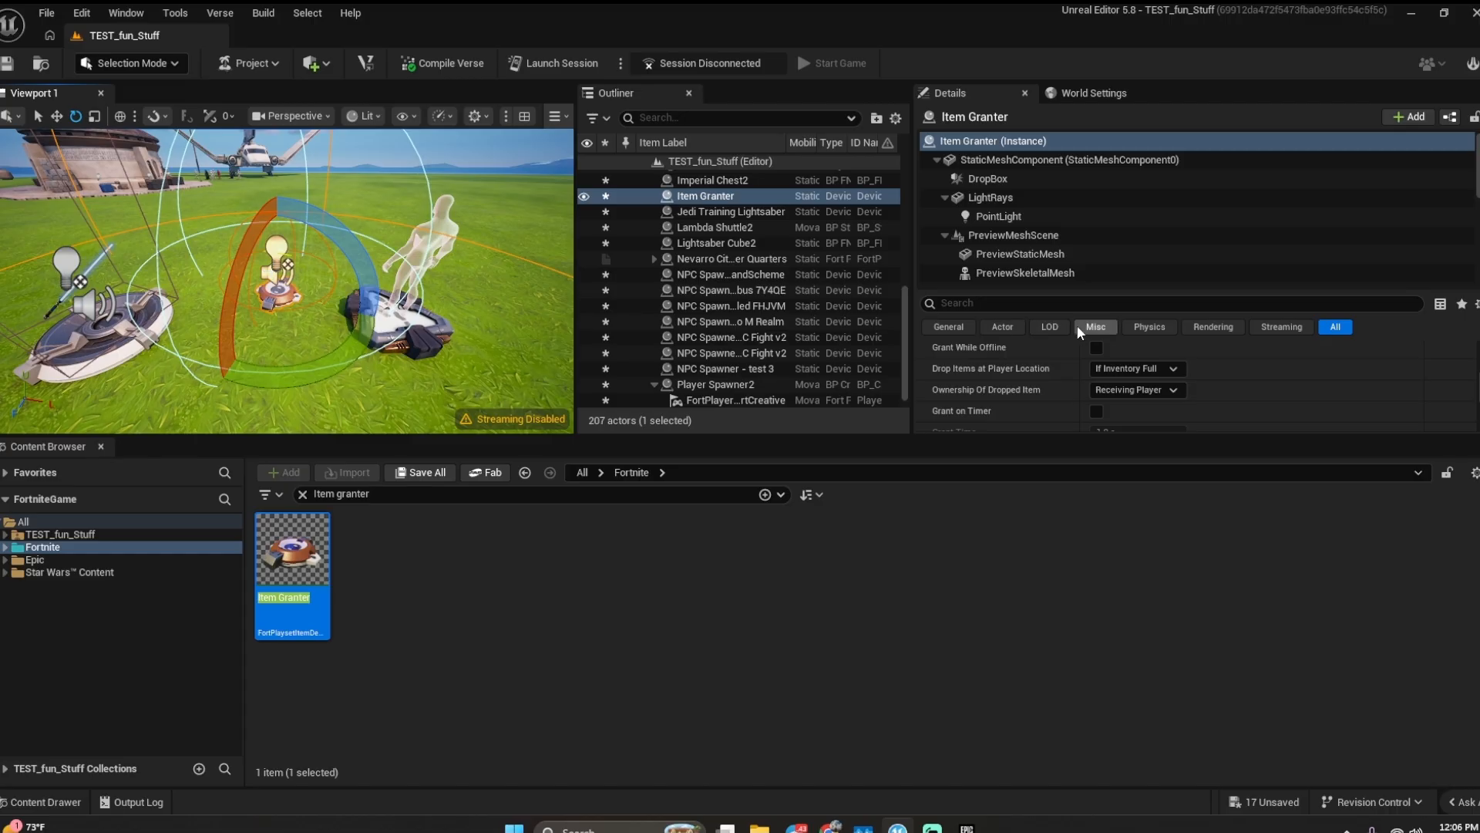
click(302, 495)
drag(384, 436, 384, 686)
- Set the Item Granter's On Grant Action to Keep All and add one element to its Item List
scroll(1285, 600, up, 5)
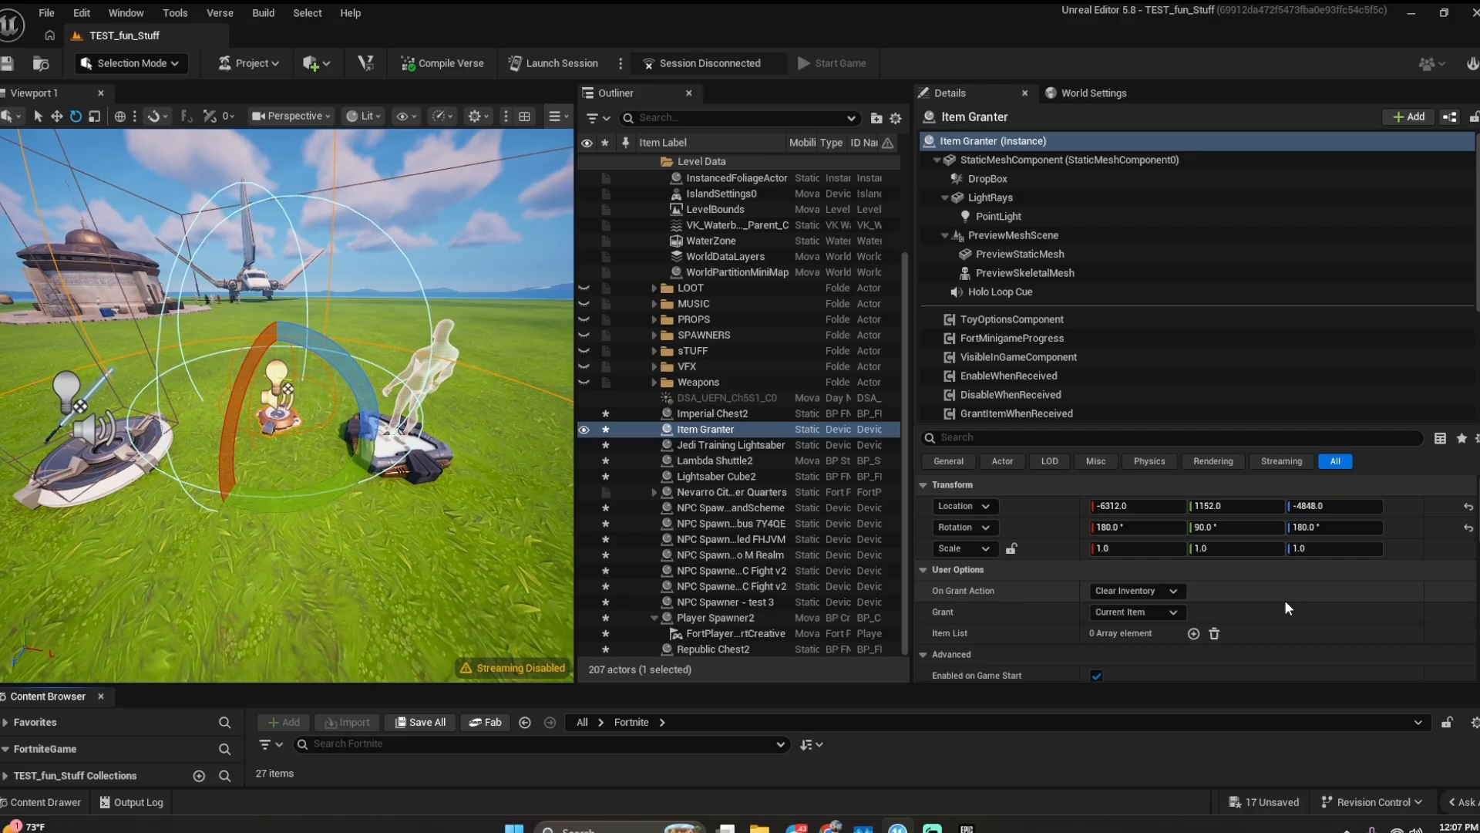
scroll(1285, 599, down, 2)
click(1166, 540)
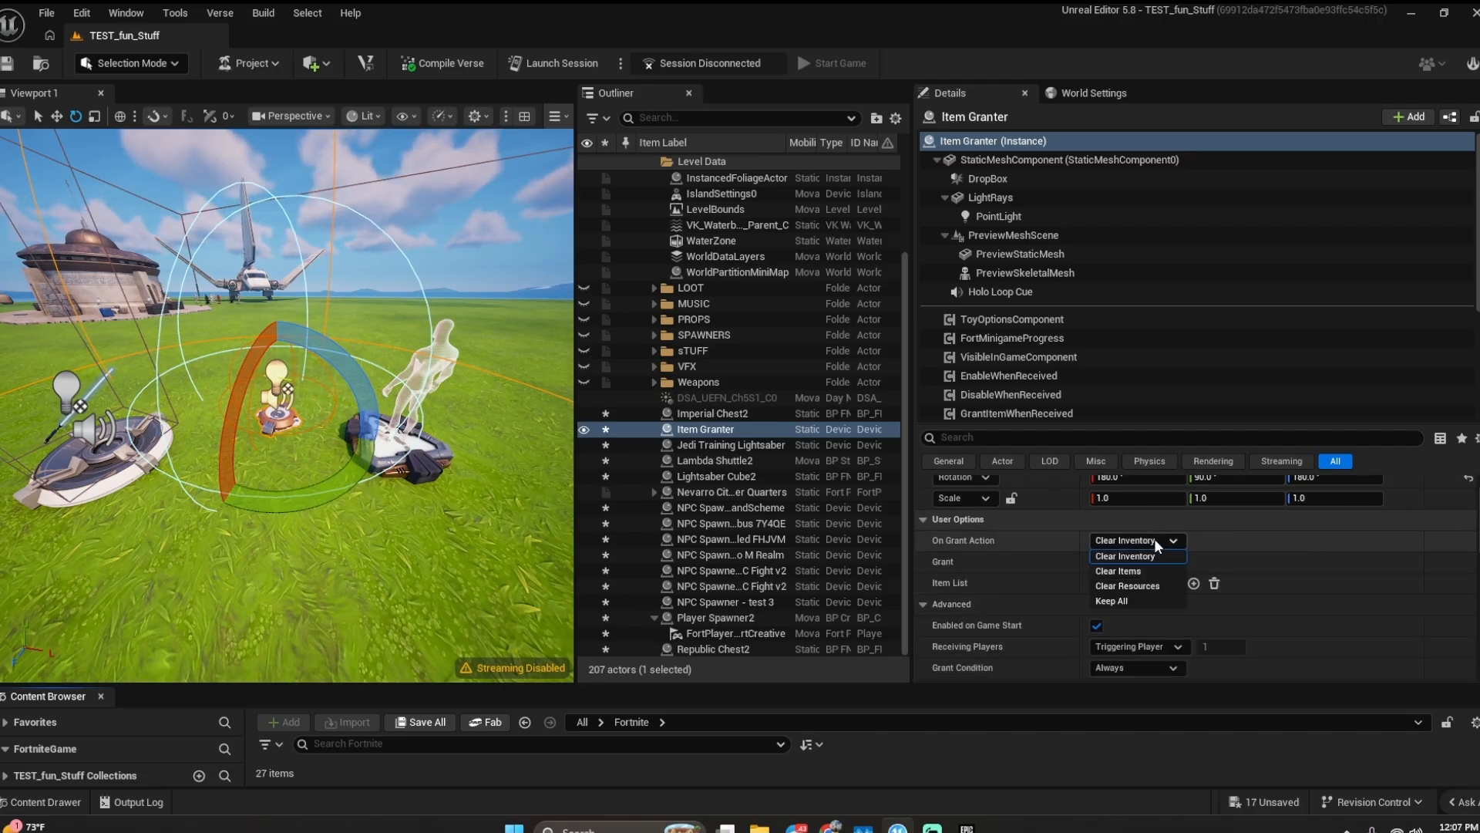
click(1164, 600)
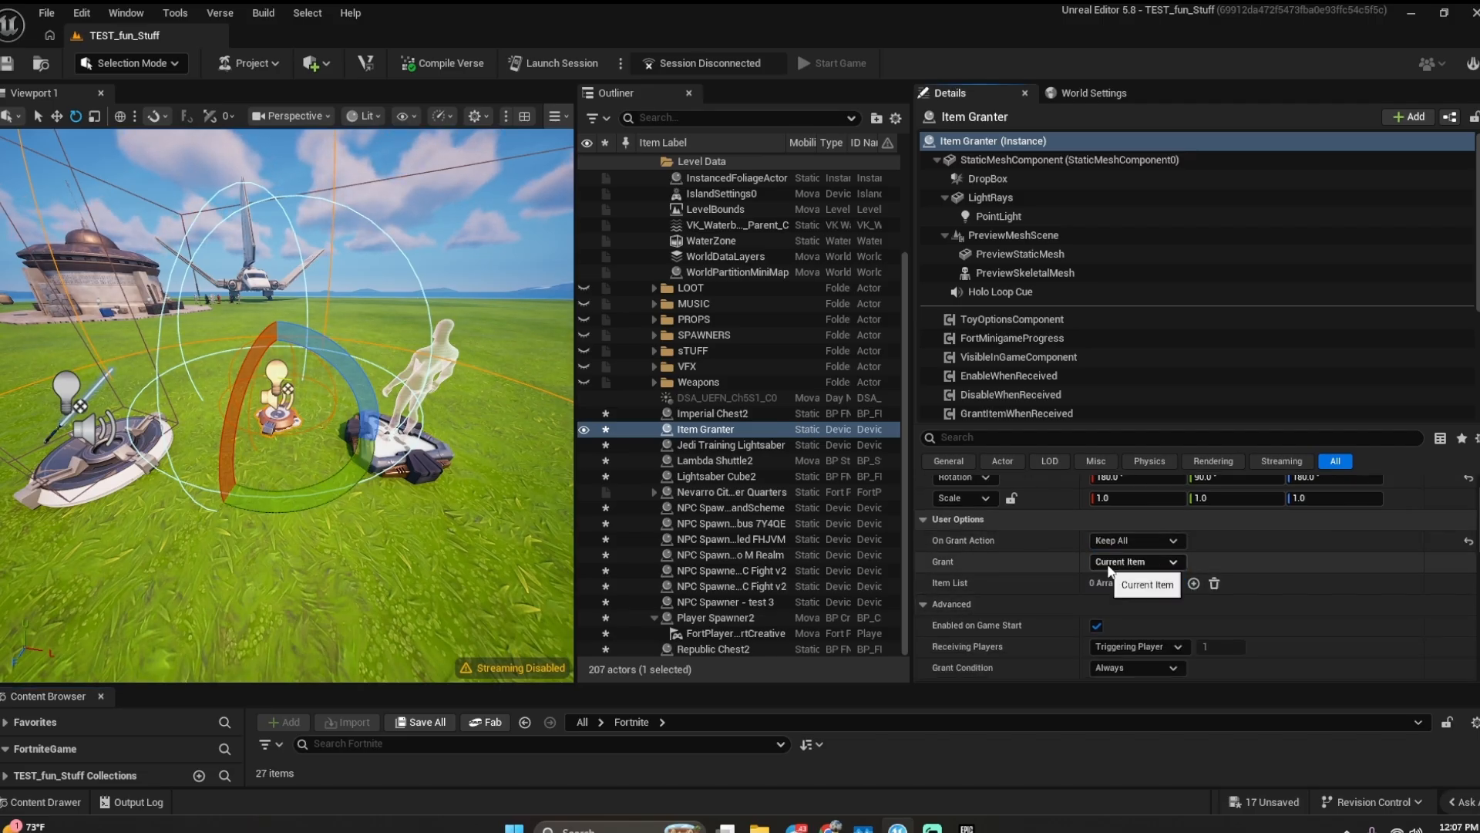
click(1193, 583)
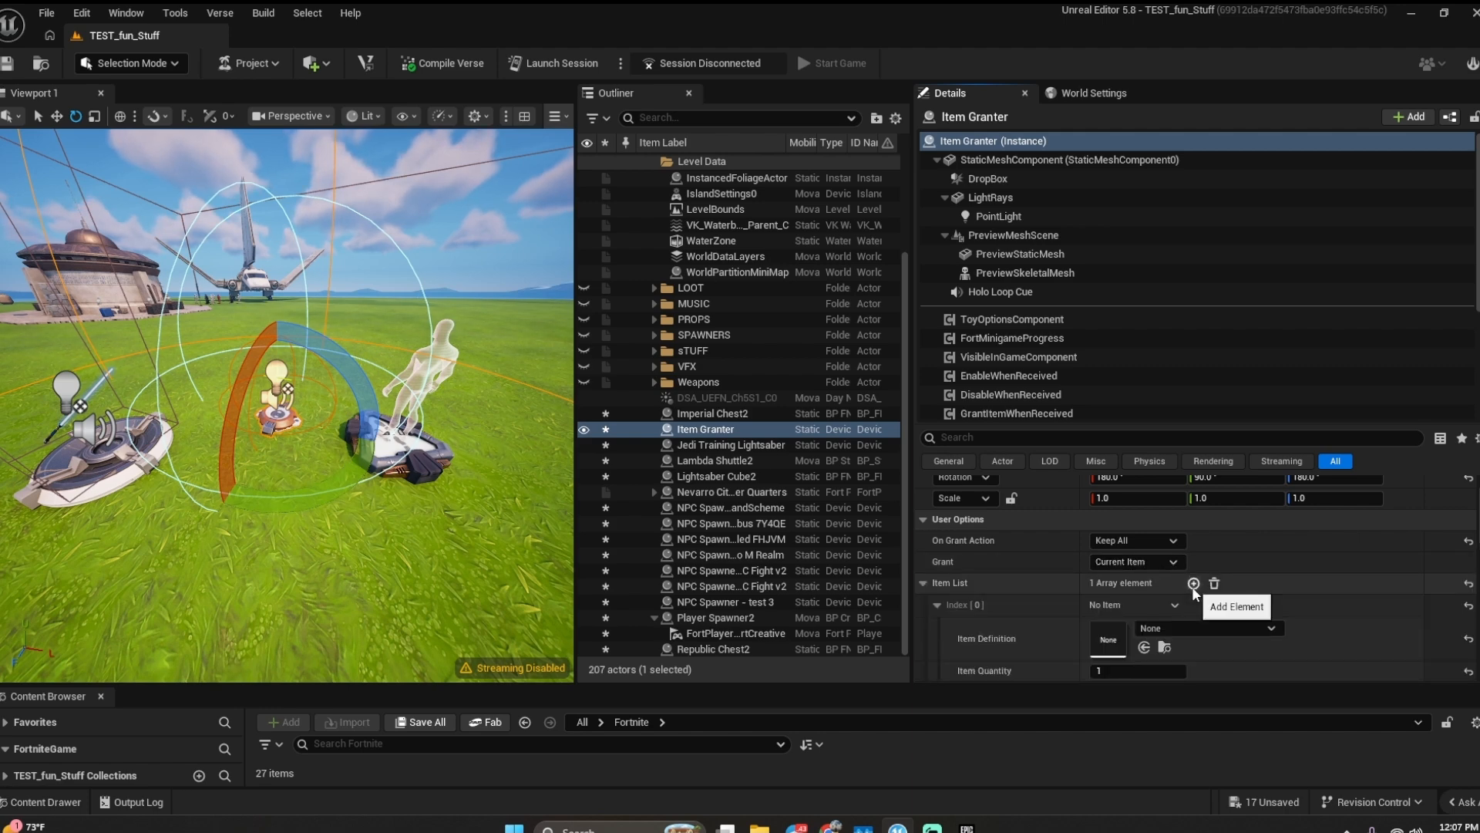
- Search the item definitions for "saber" and assign the Jedi Training Lightsaber to the Item Granter's first list entry
scroll(1283, 618, down, 3)
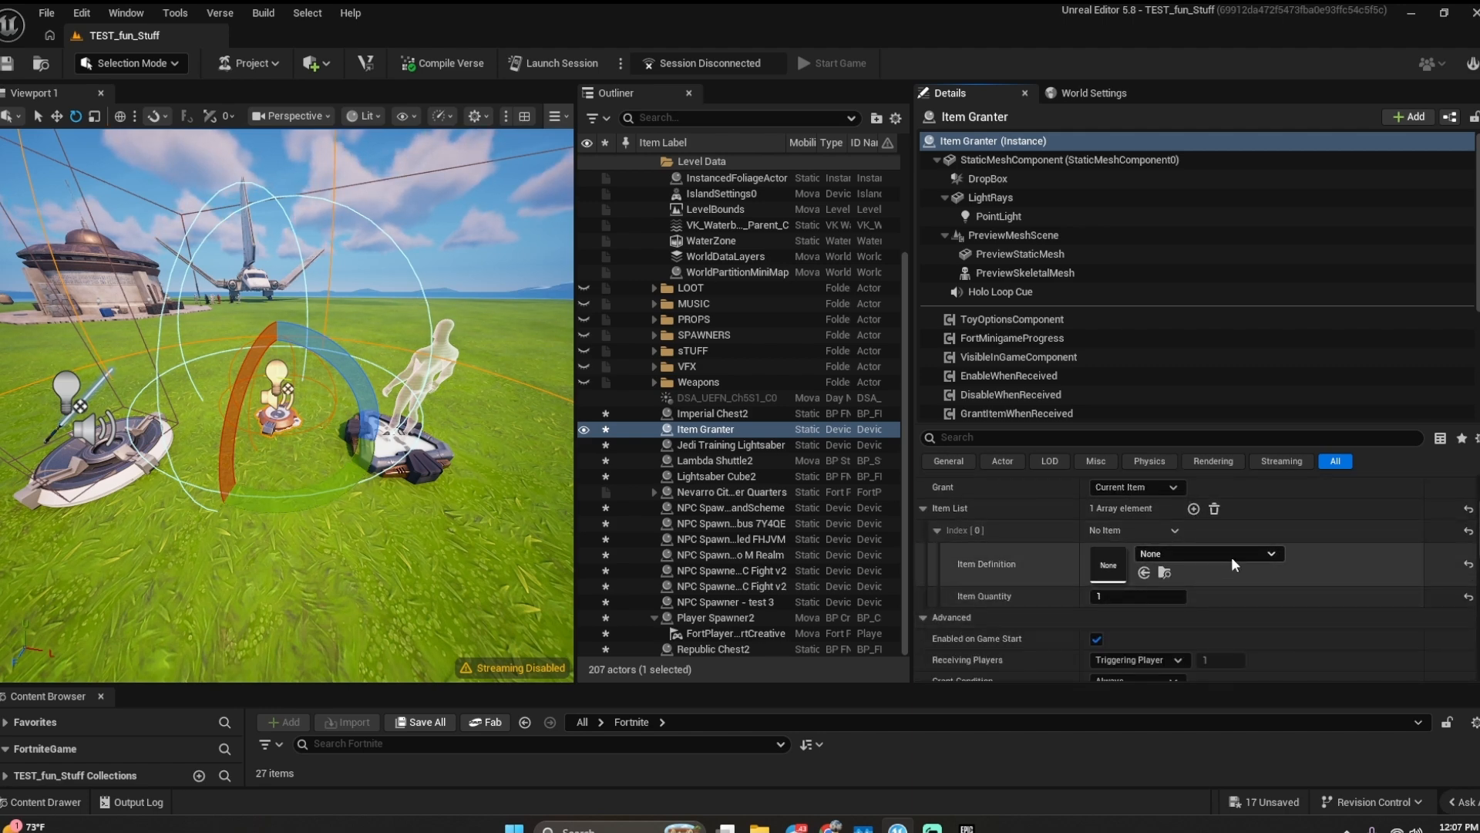
click(1232, 557)
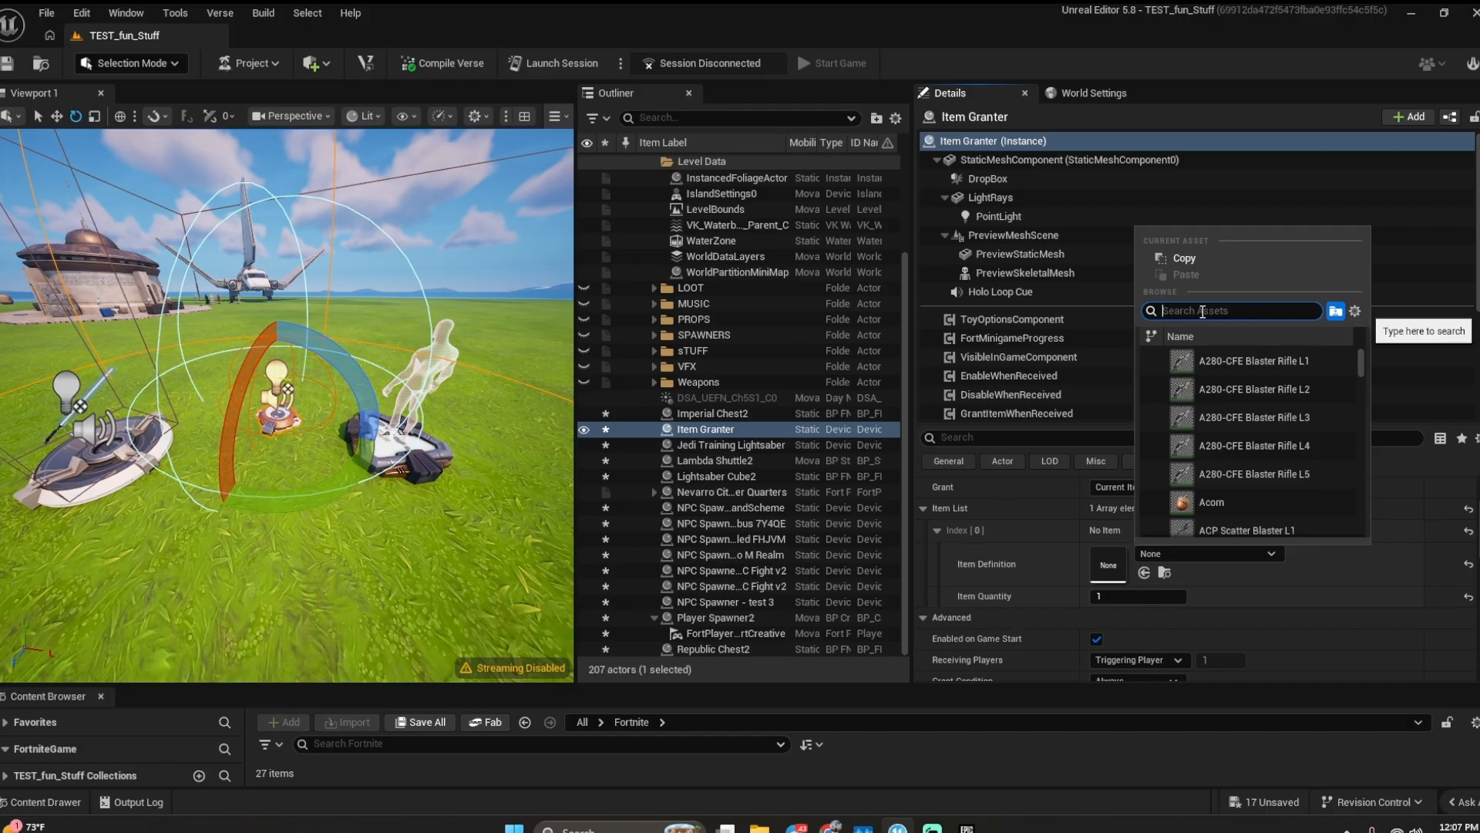
text(sab)
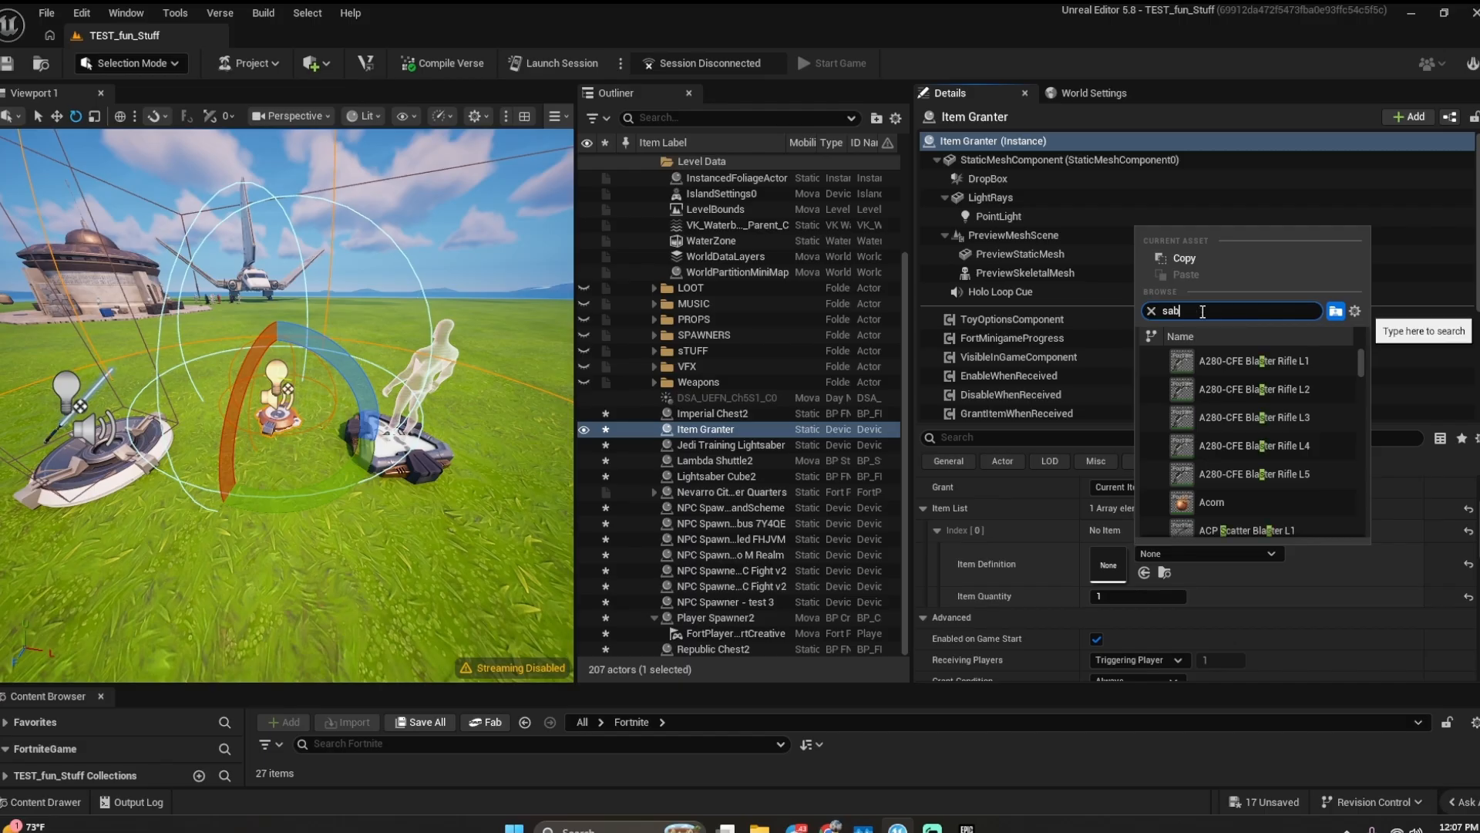
text(er)
scroll(1259, 474, down, 4)
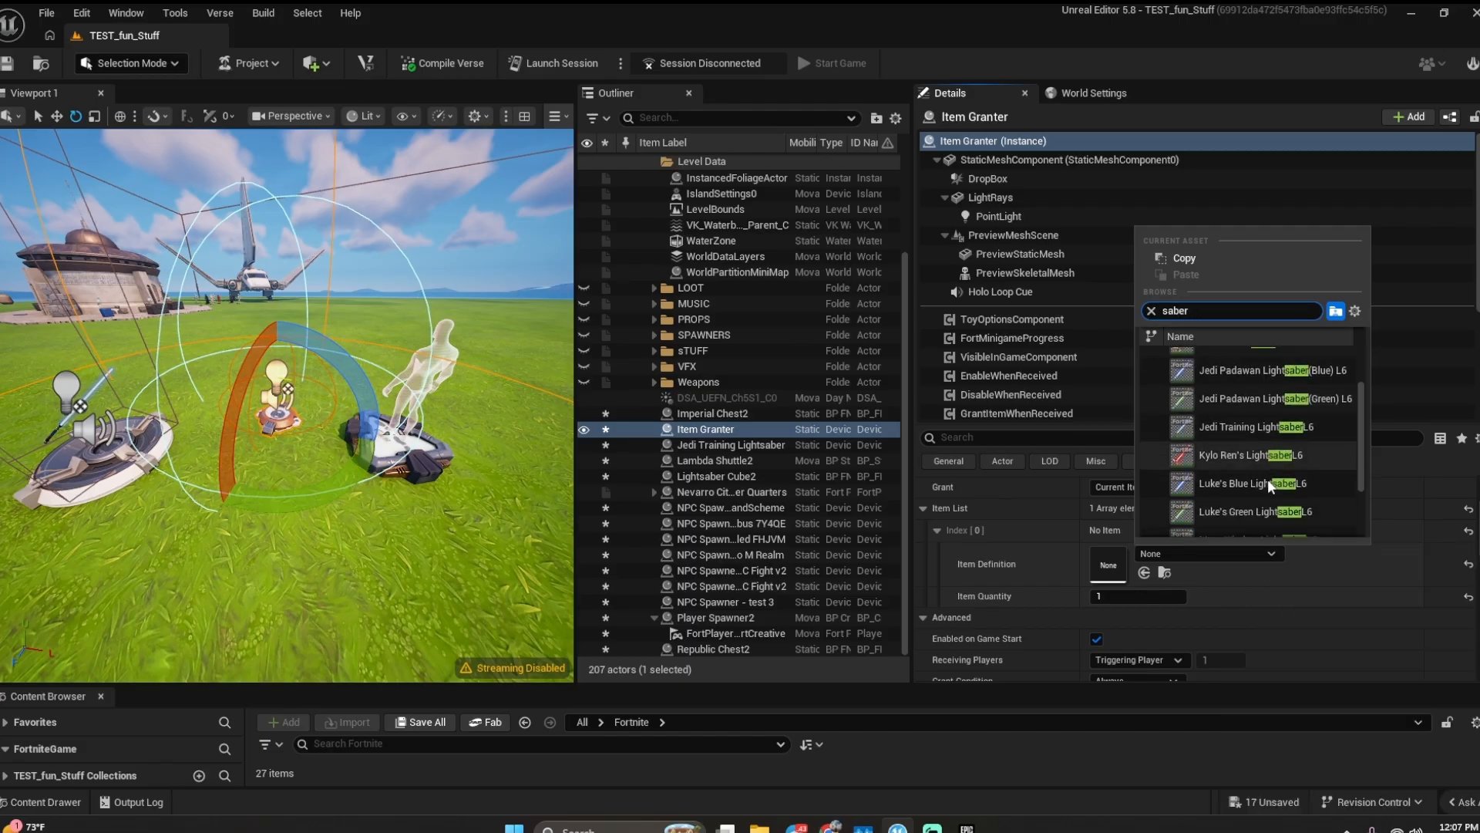
scroll(1276, 491, up, 4)
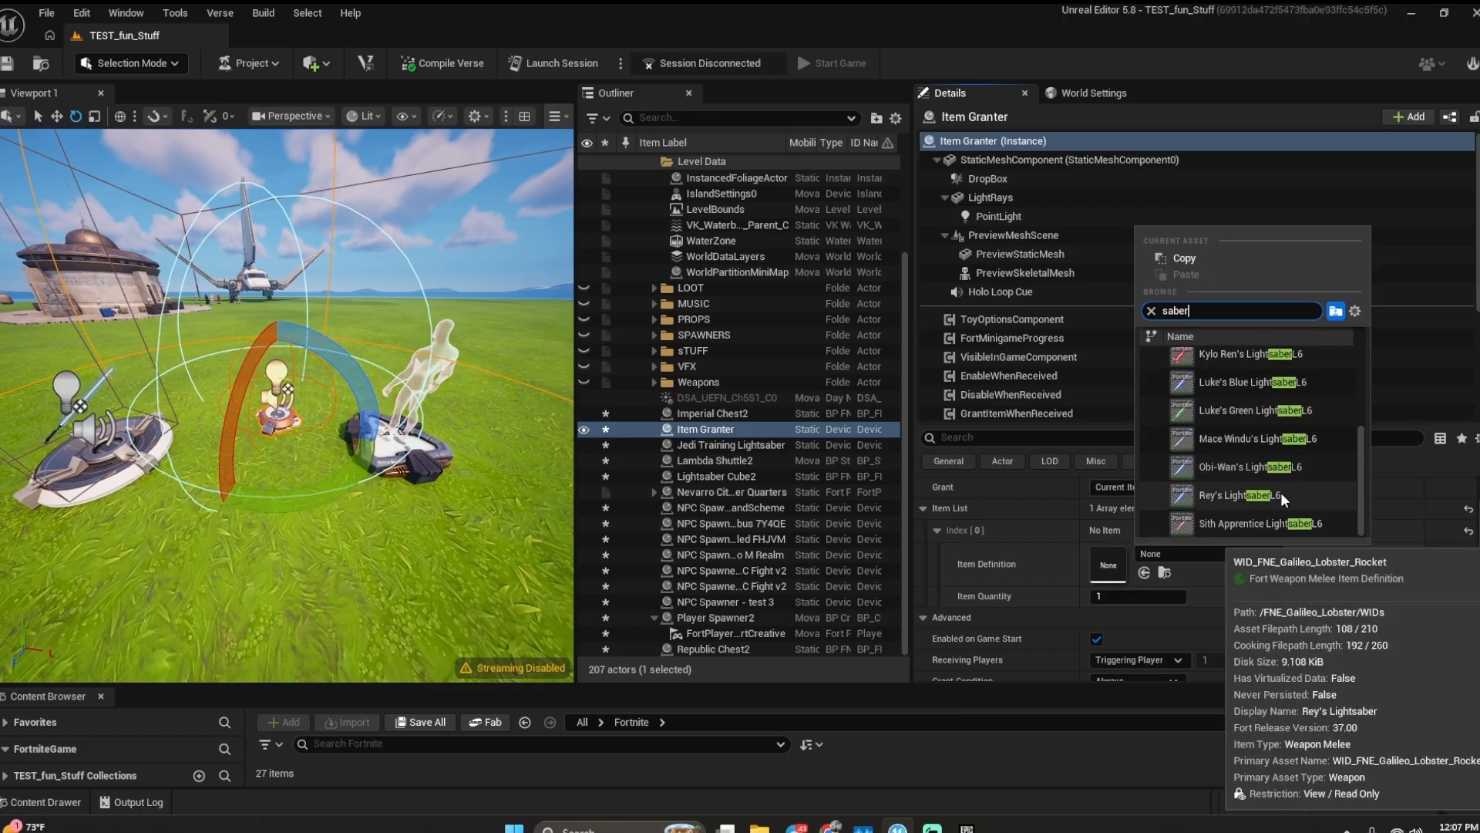
scroll(1283, 500, up, 1)
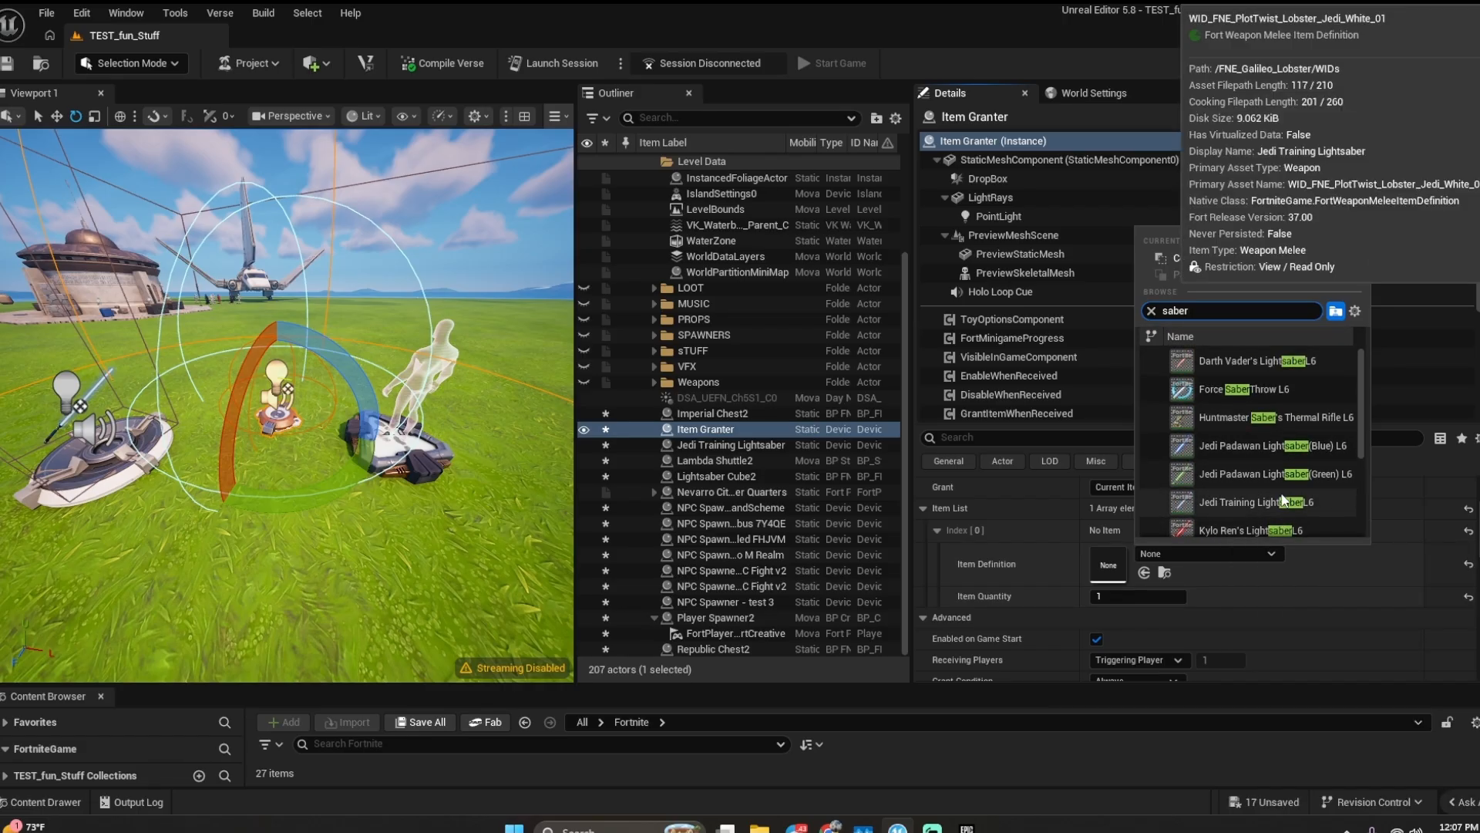
scroll(1283, 499, down, 2)
click(1283, 449)
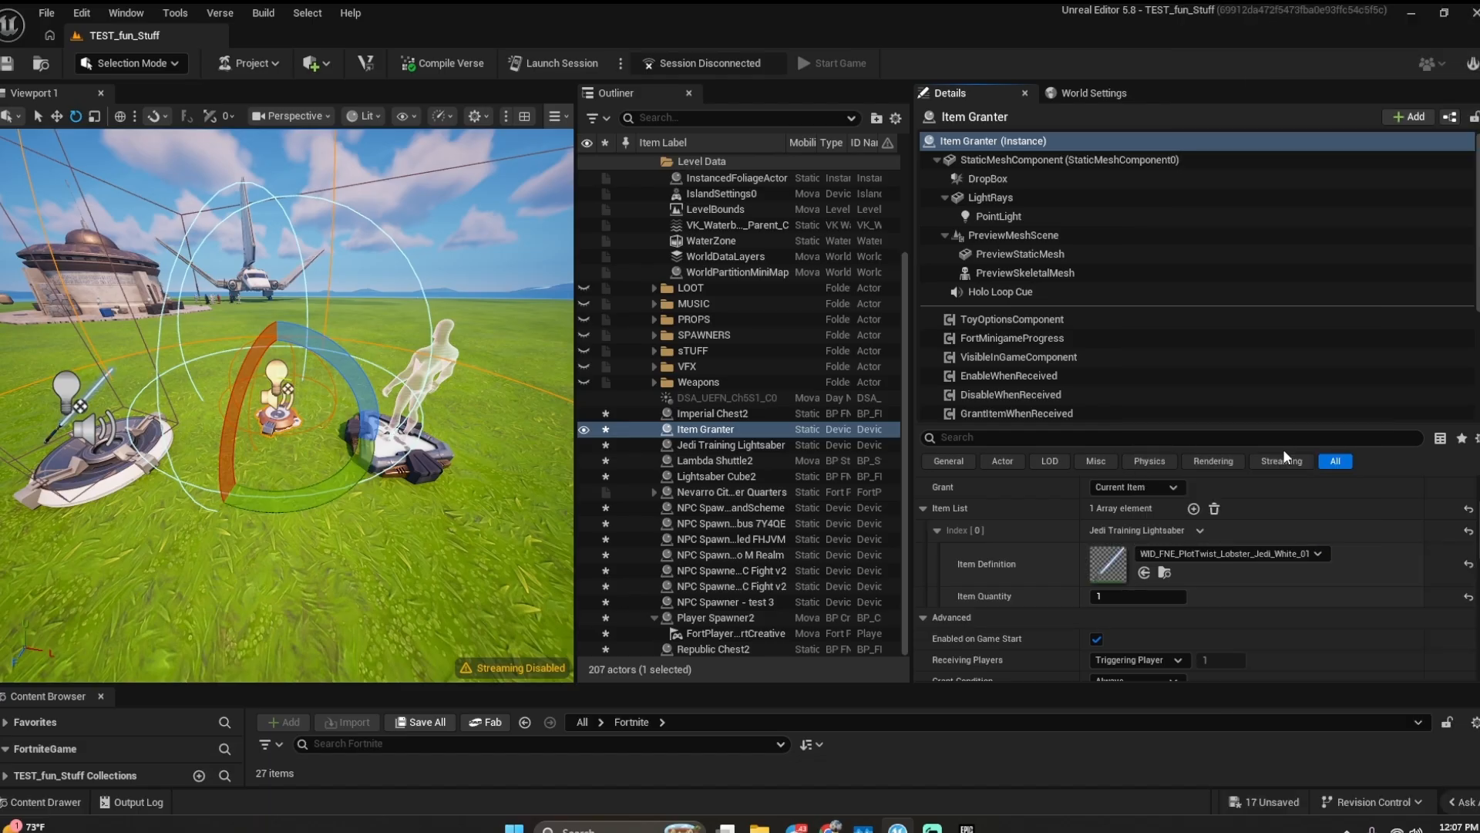
- Set the Item Granter's Receiving Players to Triggering Team and enable Equip Granted Item
scroll(1205, 575, down, 3)
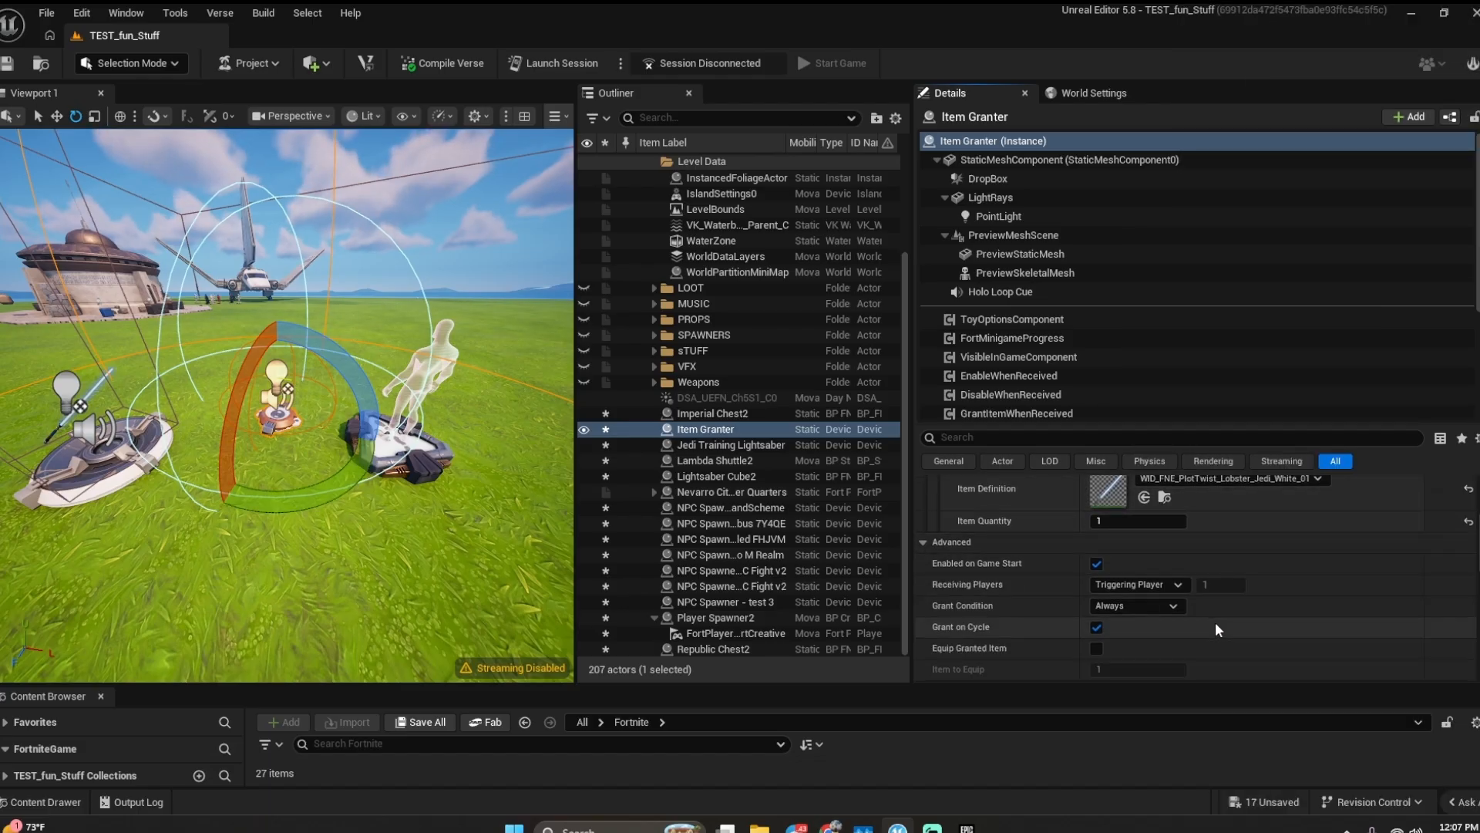
scroll(1198, 602, down, 2)
click(1167, 533)
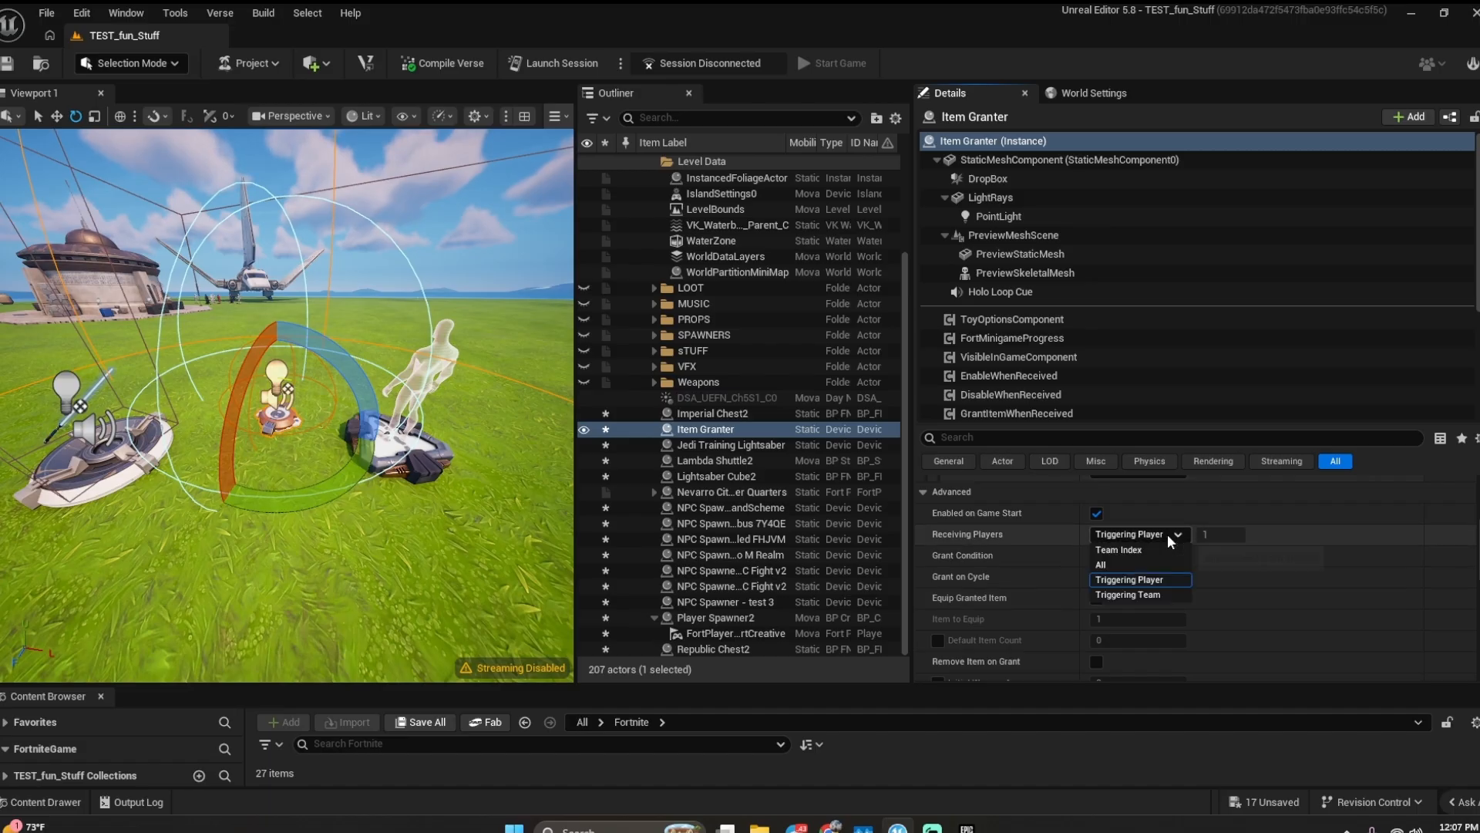
click(1154, 558)
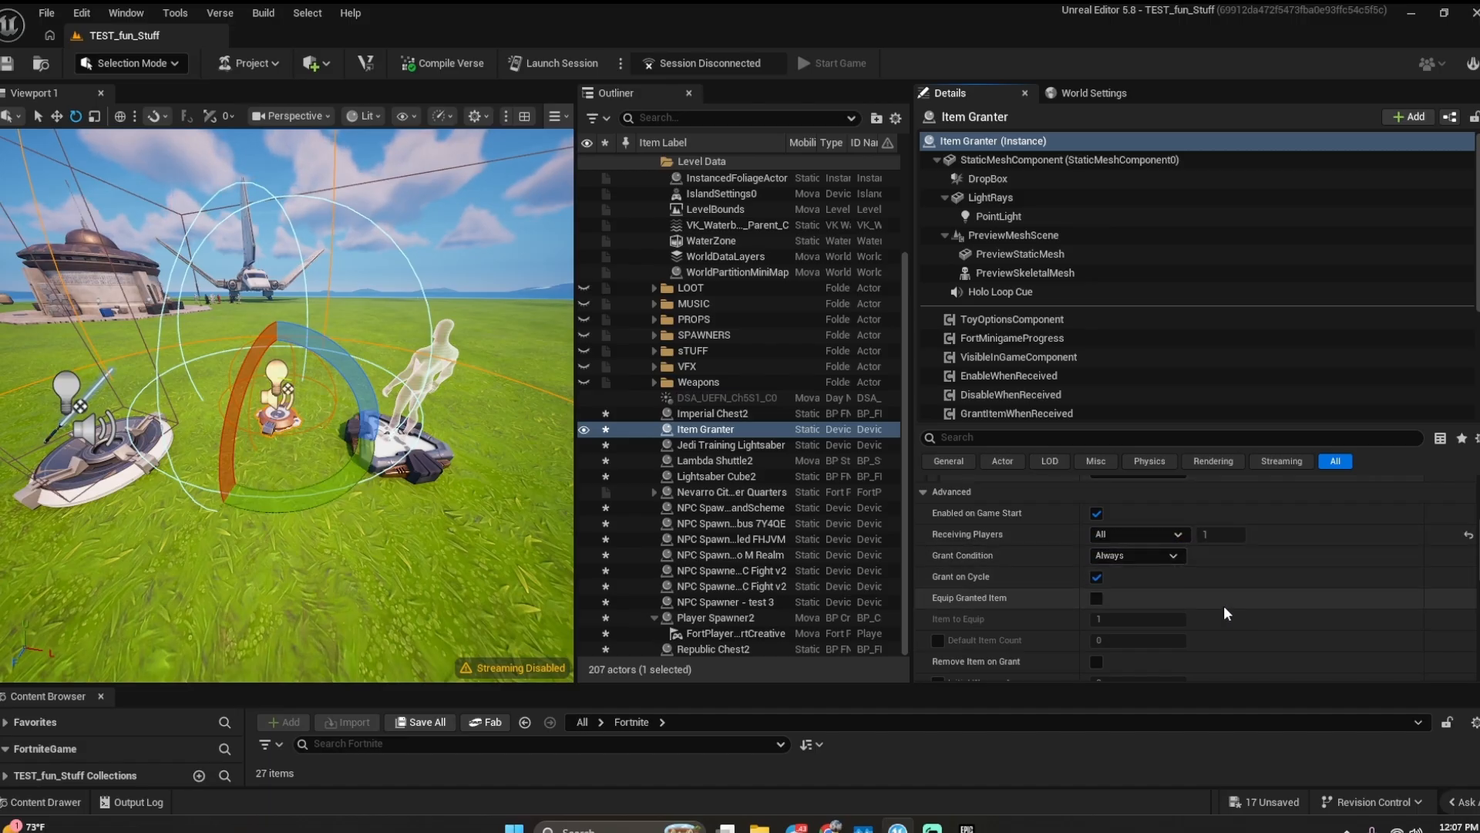
click(1178, 534)
click(1171, 596)
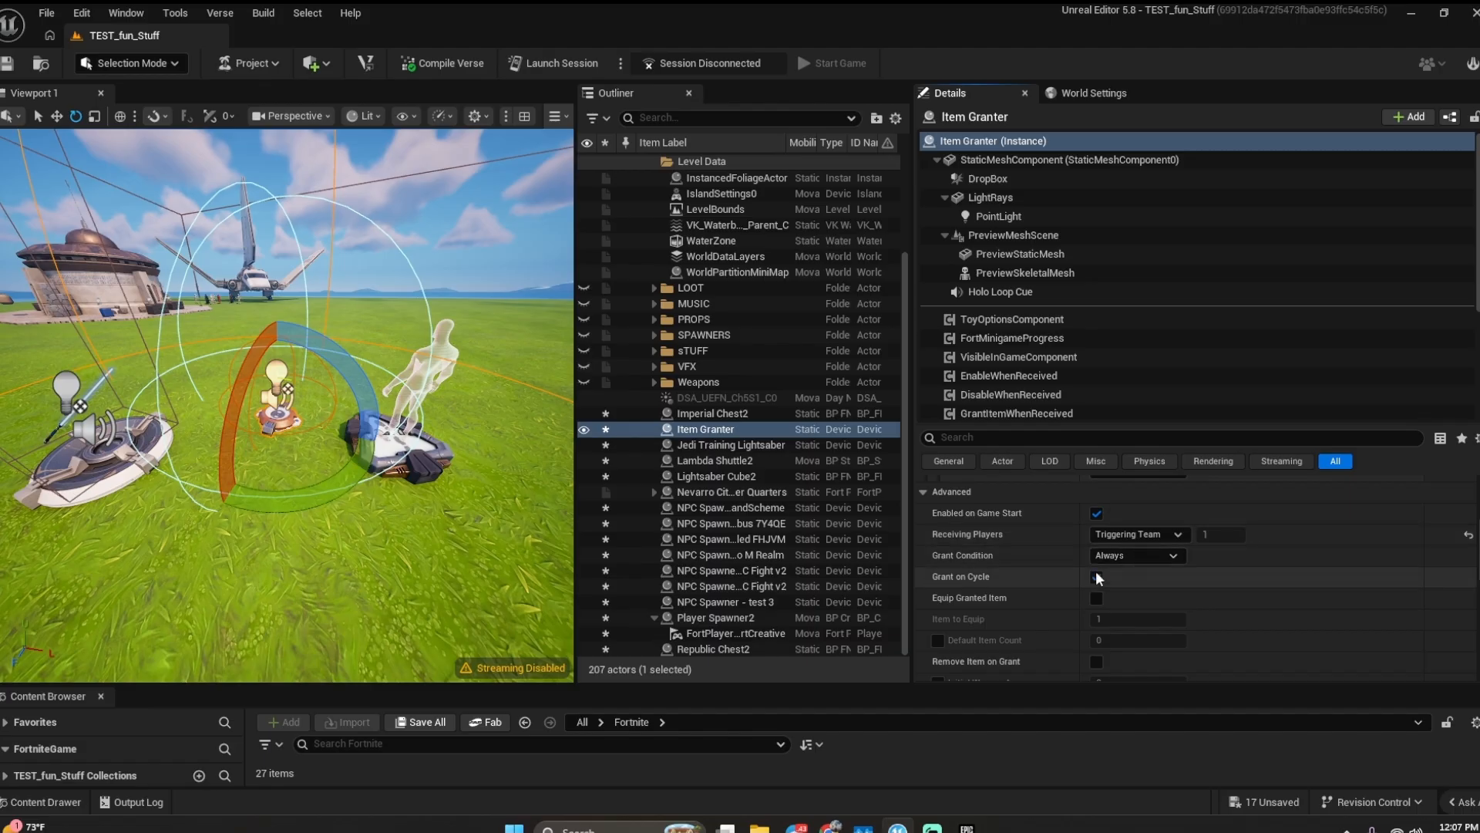
mouse_move(970, 598)
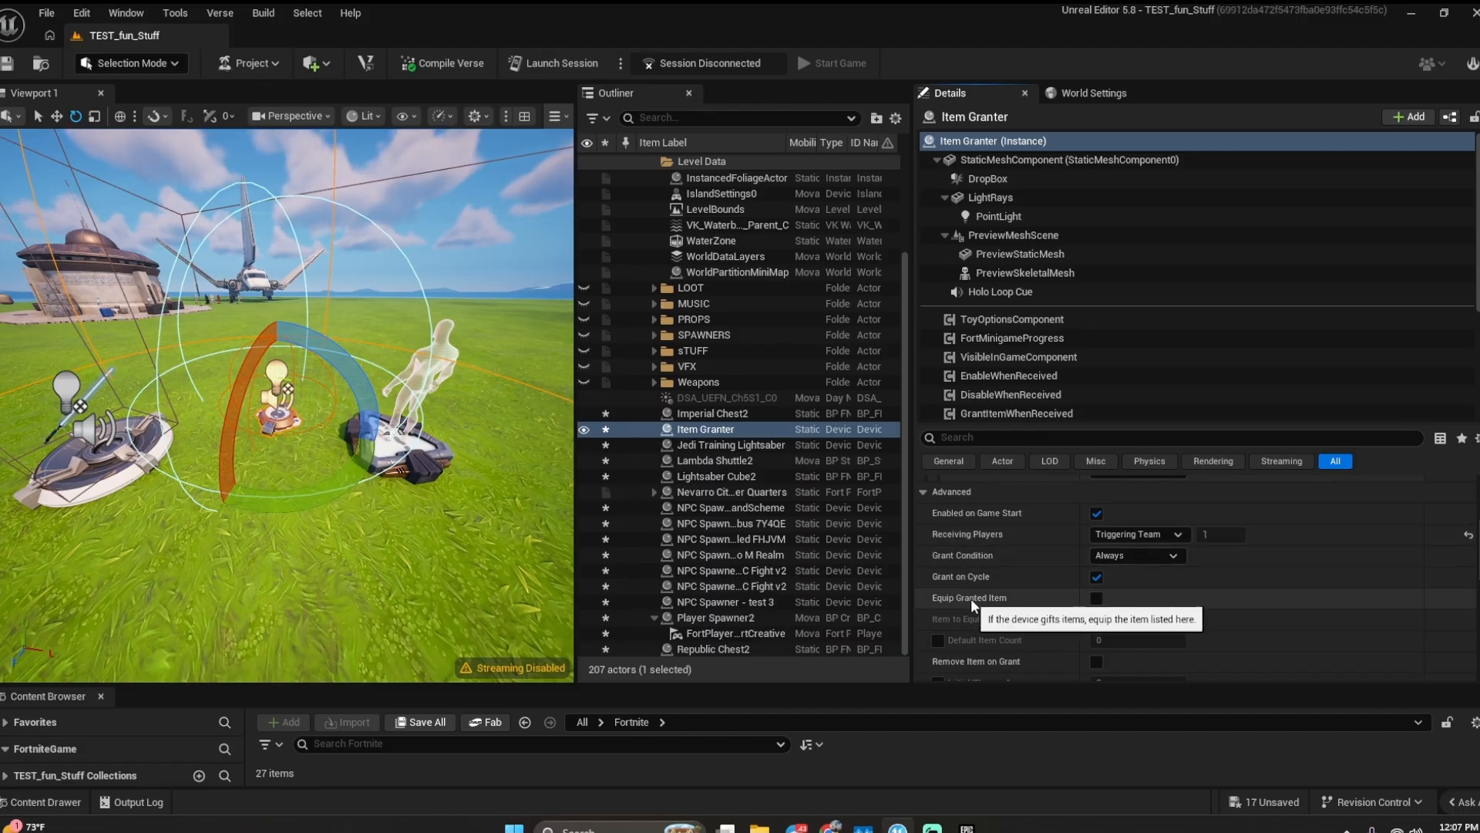
click(1097, 598)
- Set the Item Granter's Drop Items at Player Location to Never and enable Play Audio
scroll(1187, 594, down, 2)
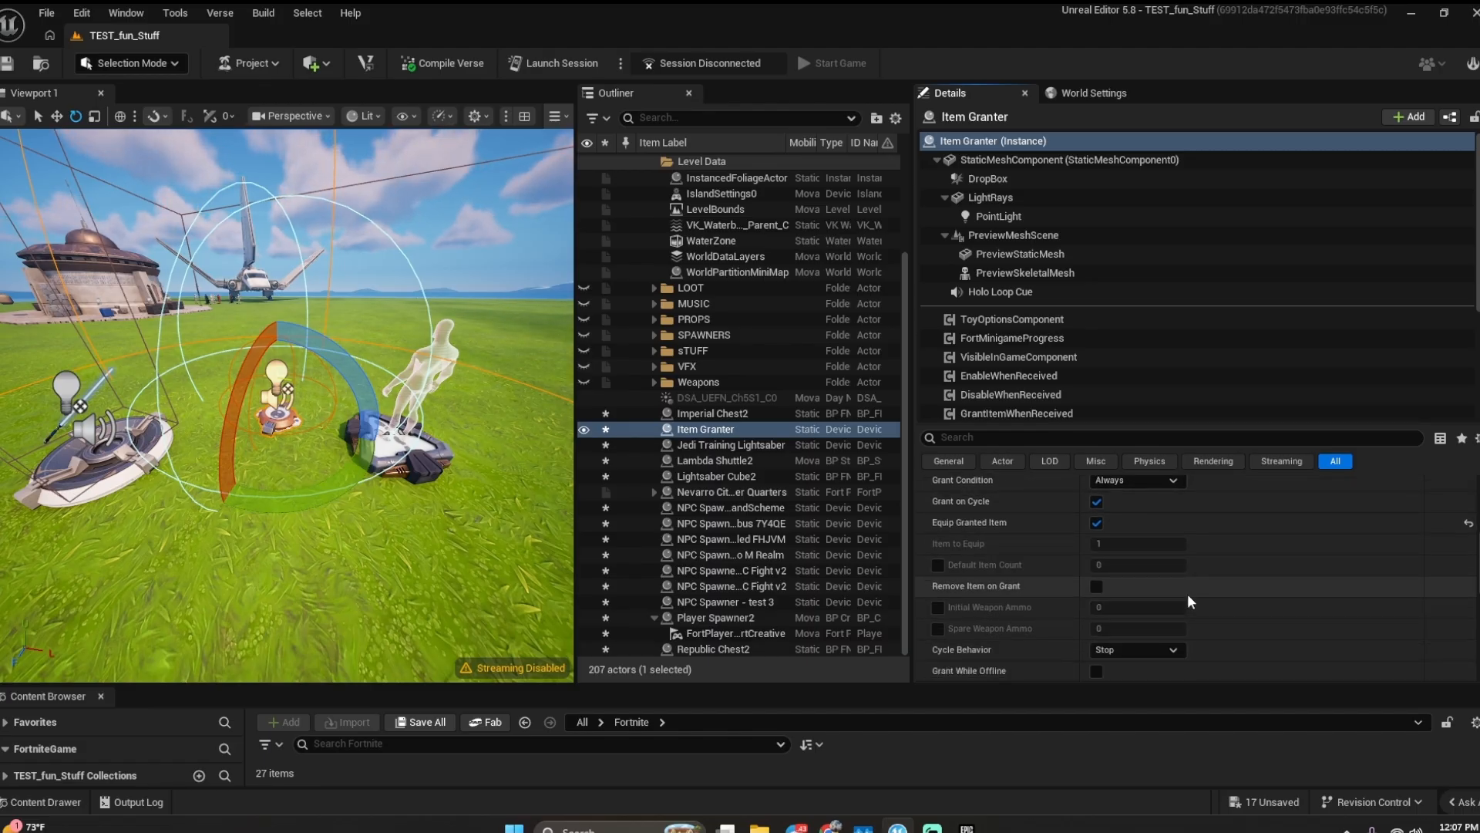
scroll(1187, 594, down, 3)
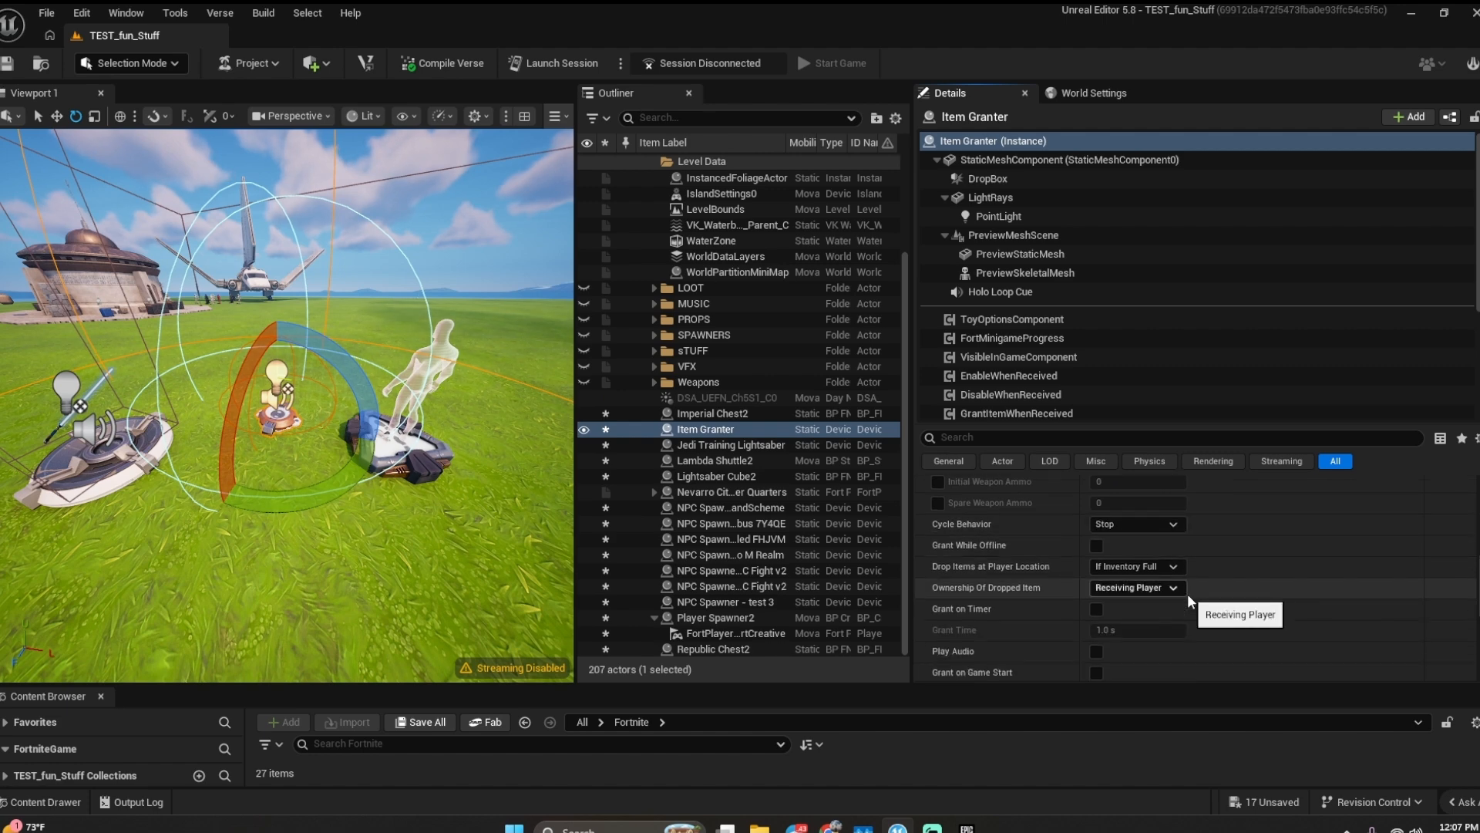
click(1170, 570)
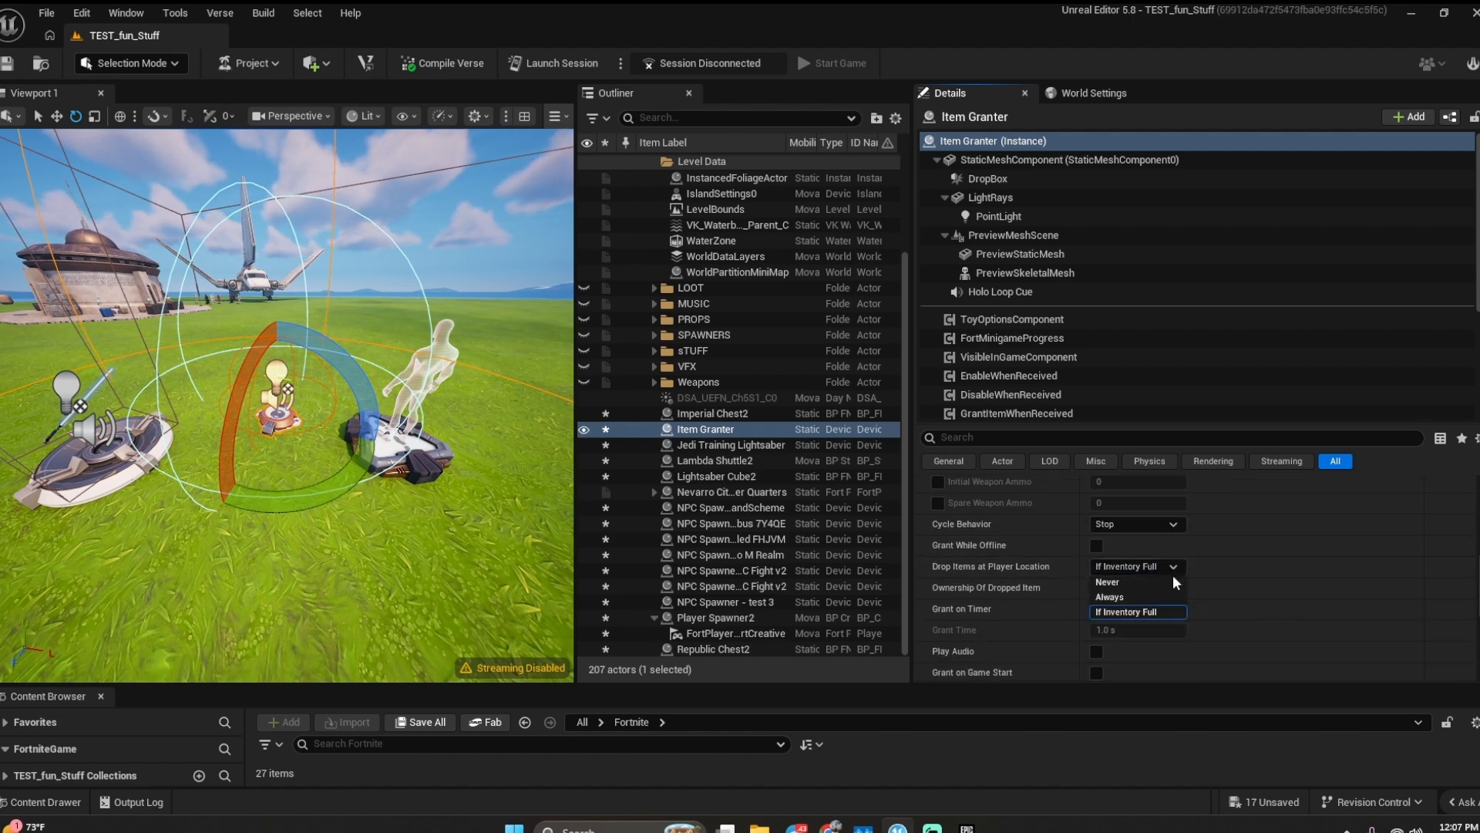
click(1168, 582)
scroll(1204, 572, down, 1)
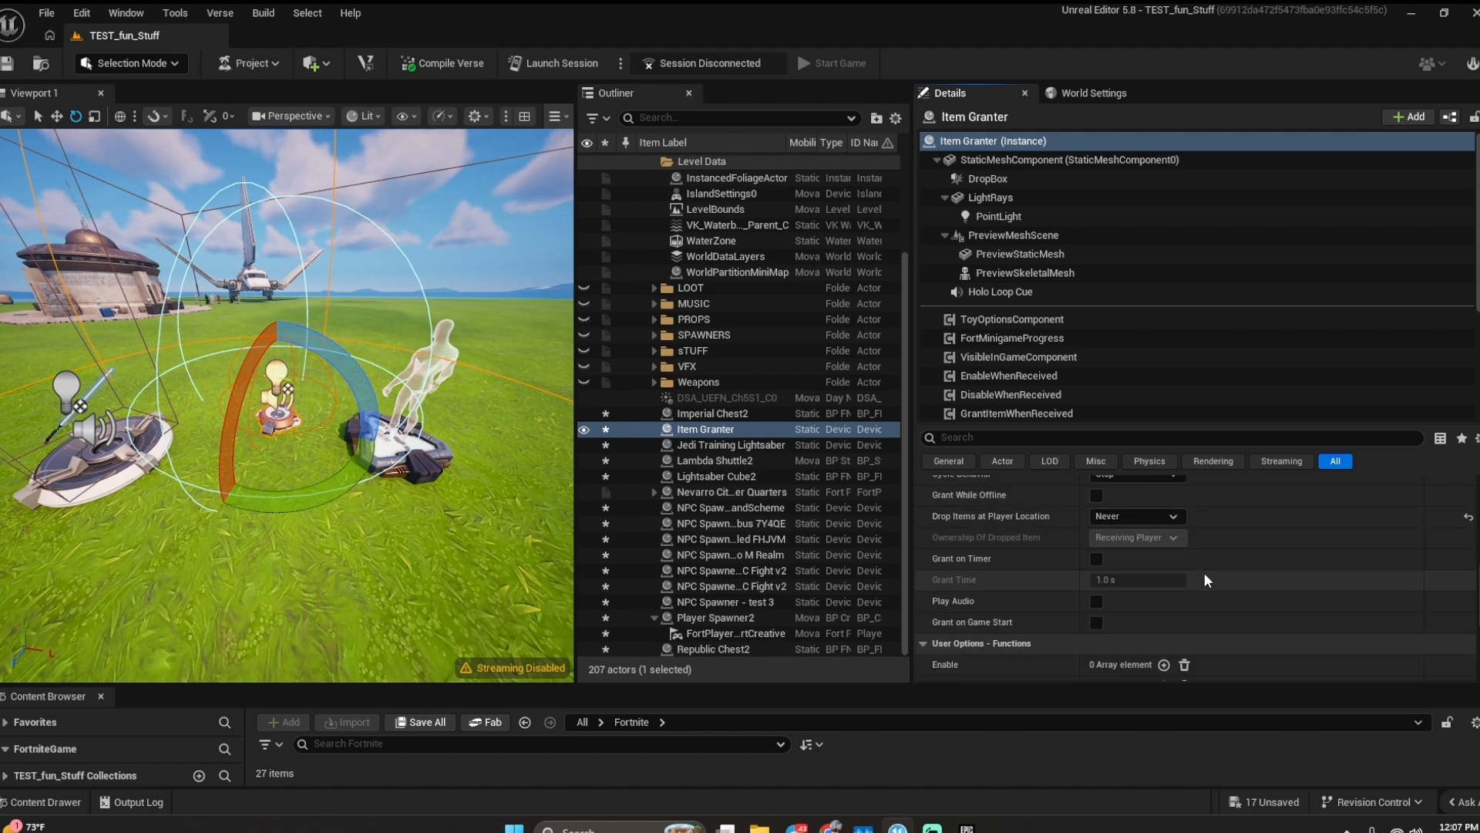
click(1095, 603)
click(1095, 623)
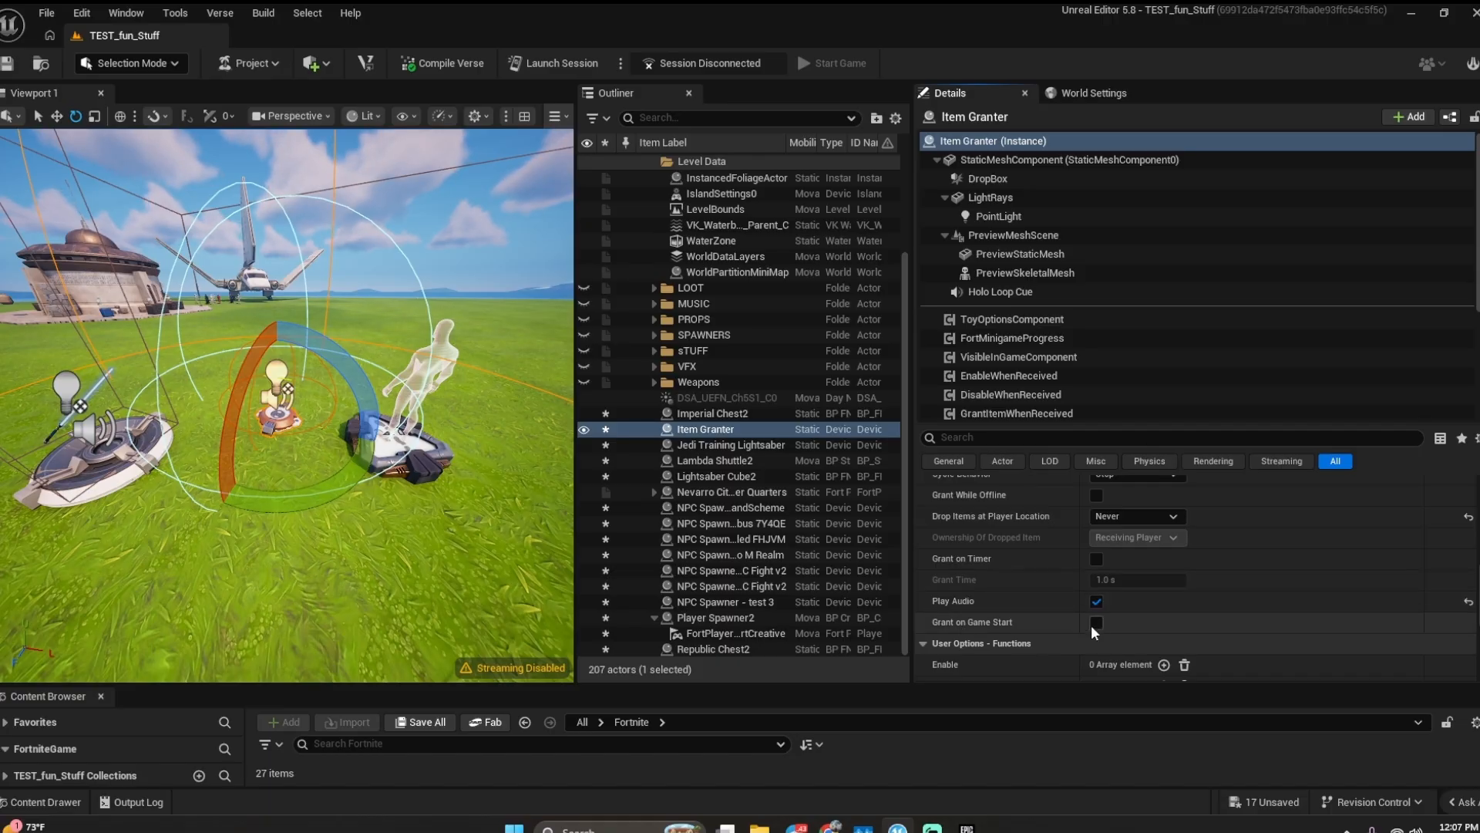
- Collapse the Level Data folder in the Outliner and deselect the Item Granter
scroll(1183, 610, up, 8)
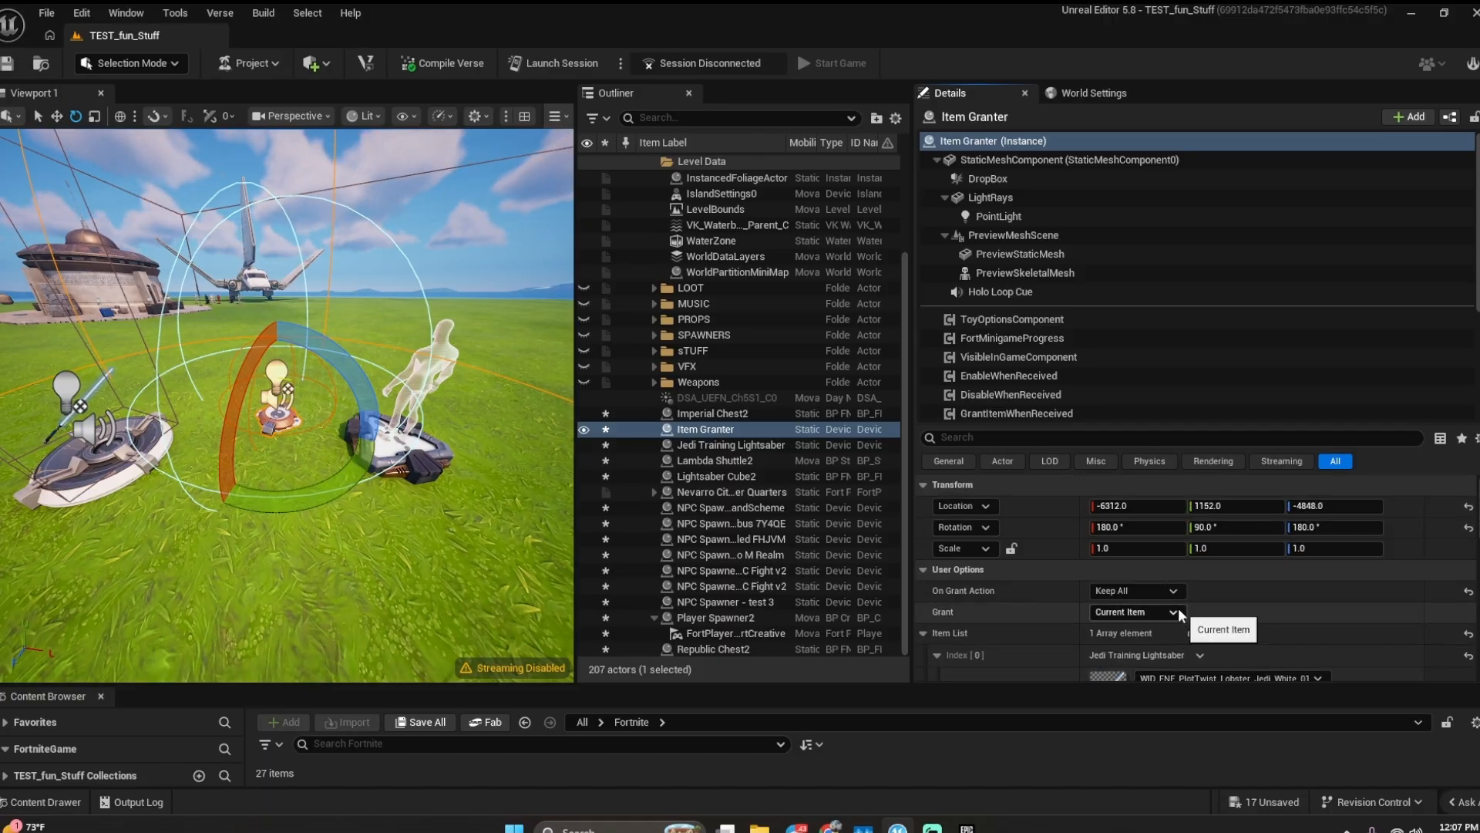
scroll(716, 295, up, 2)
click(654, 192)
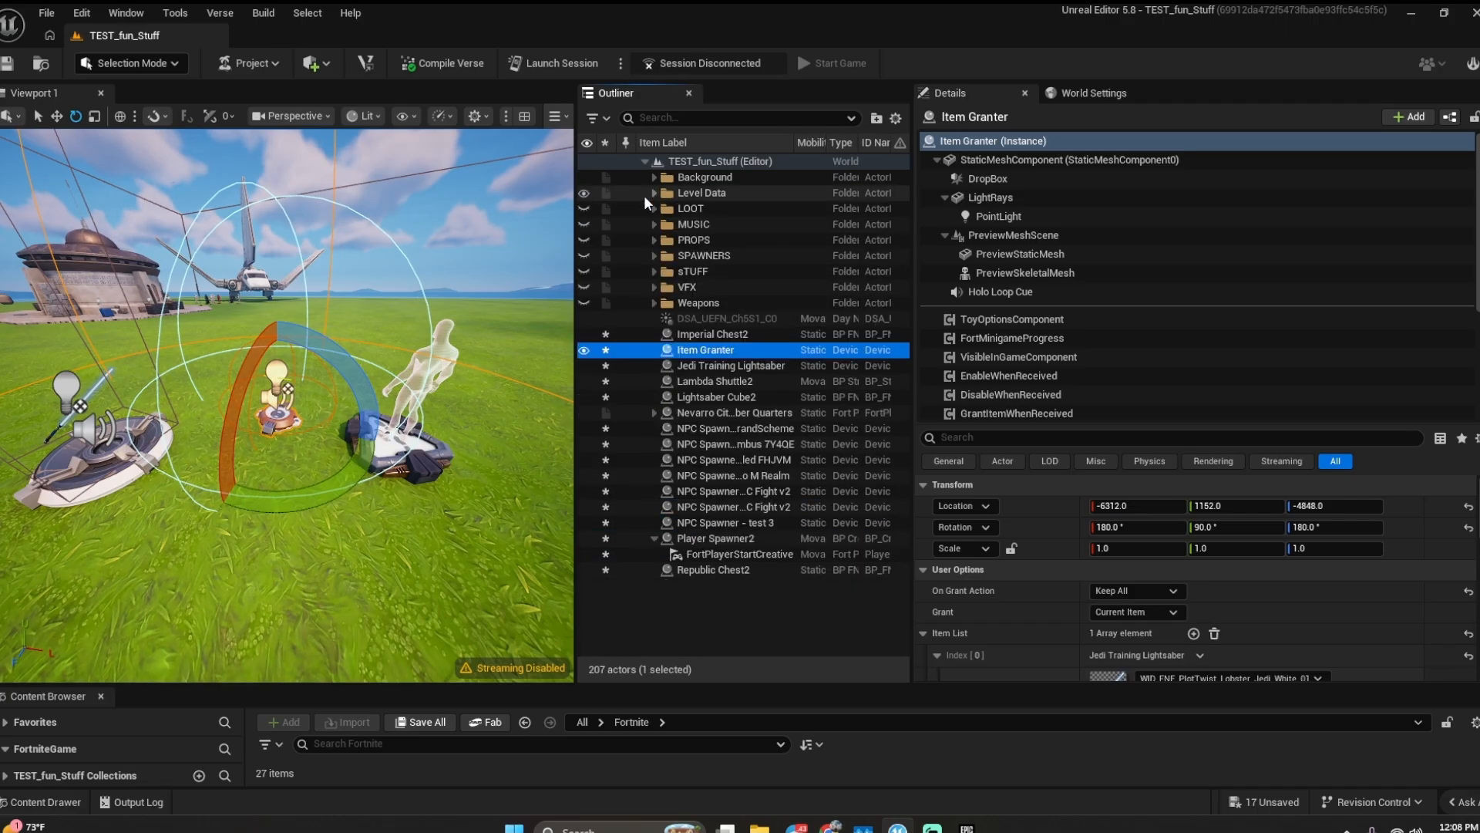
click(611, 163)
- Move the Jedi Training Lightsaber away from the other devices to about -6744, 1152, -4552 and deselect it
right_drag(476, 267, 370, 279)
click(241, 422)
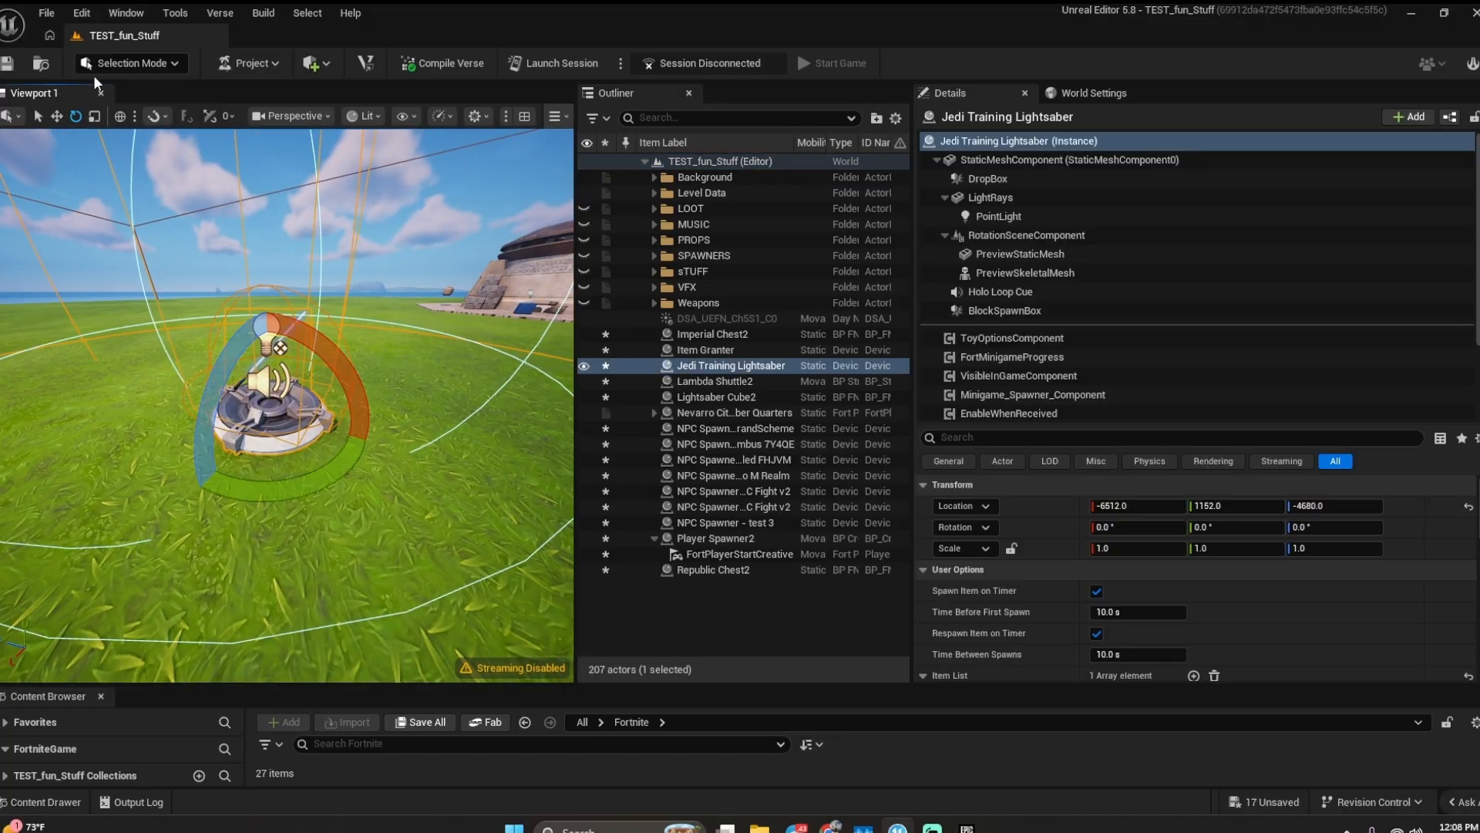
key(w)
drag(280, 348, 580, 216)
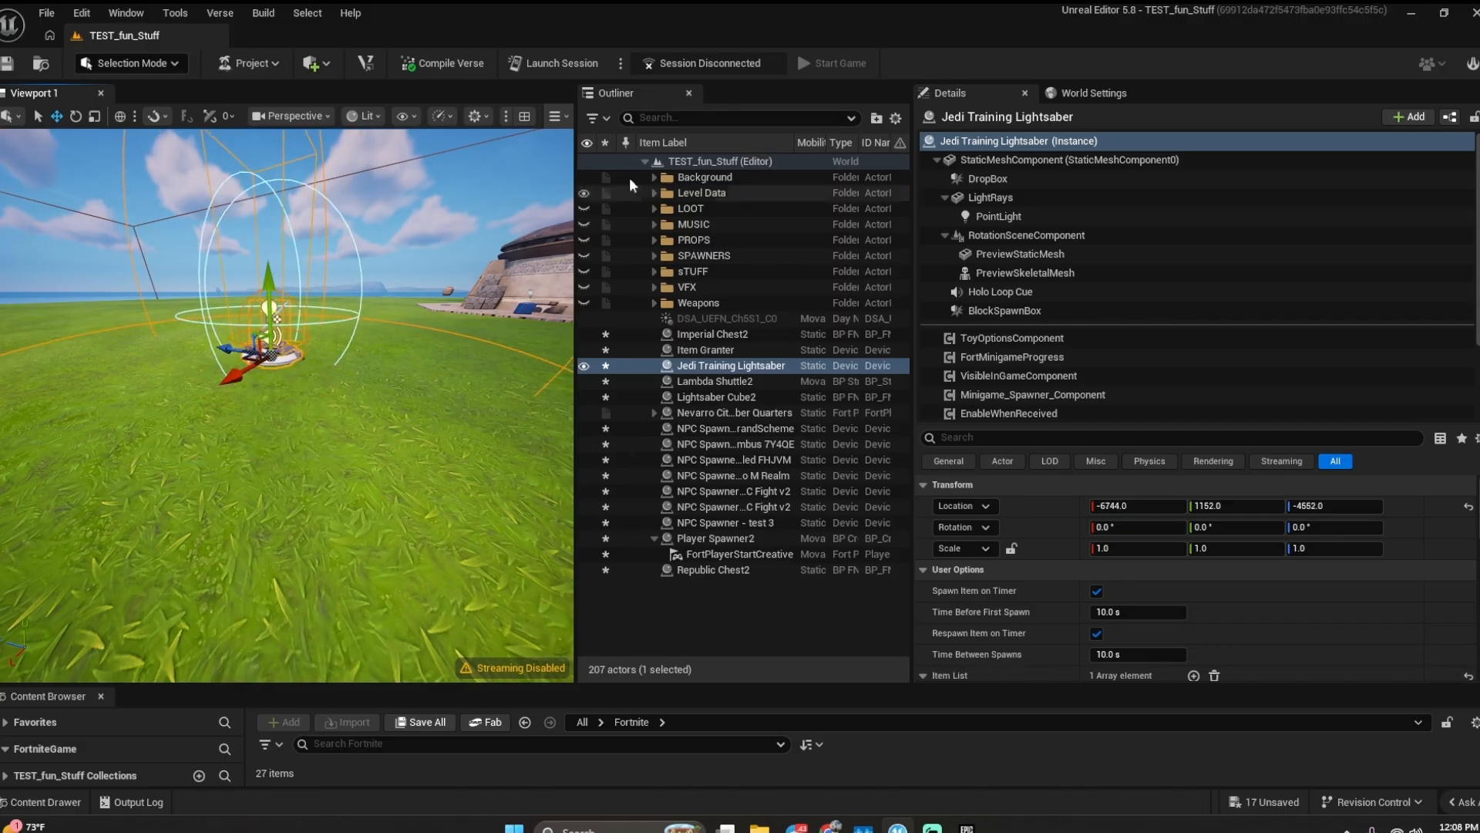
click(619, 164)
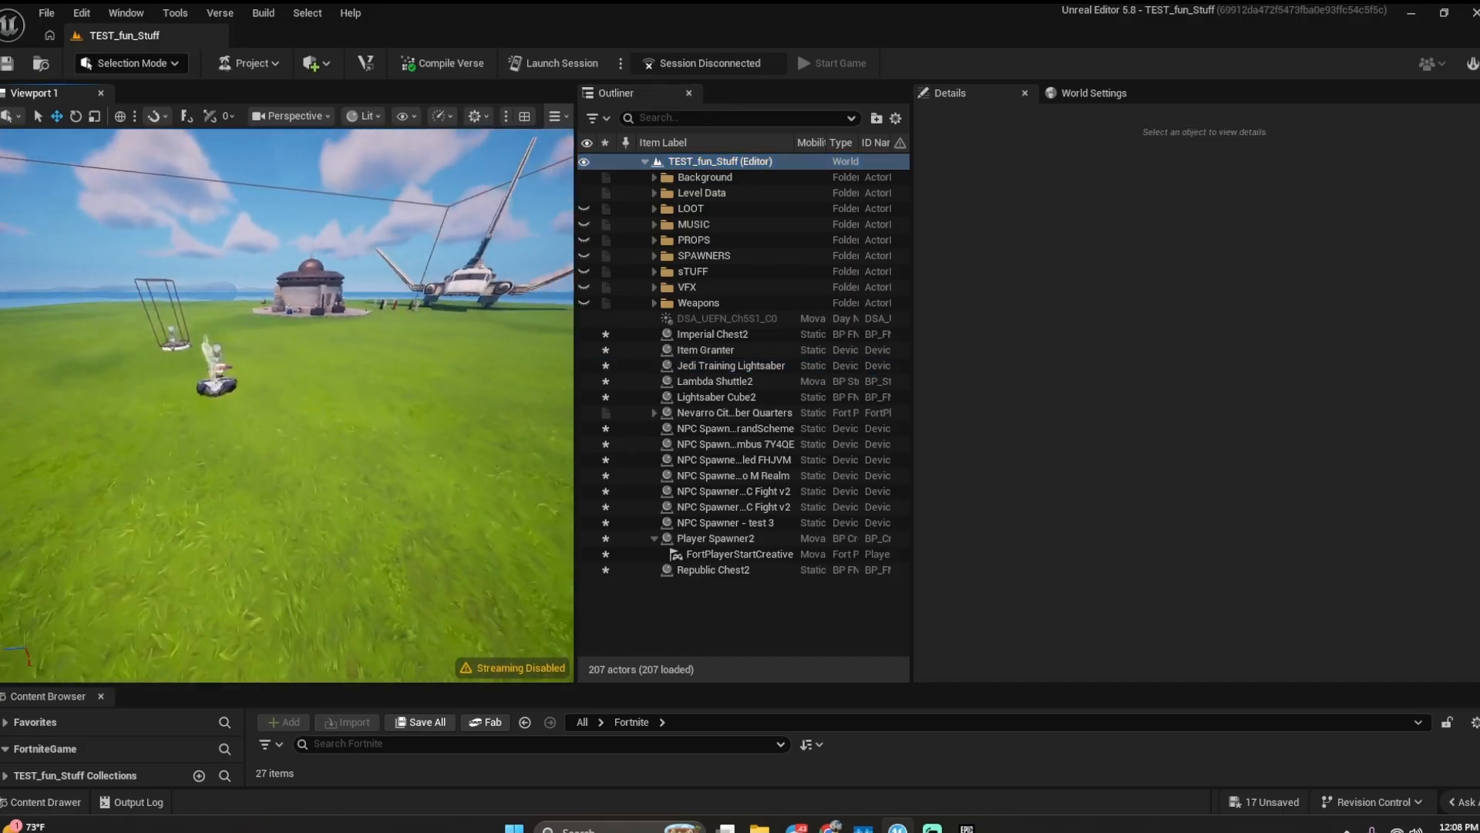
- Find the Hero Device in the Fortnite content and place it near the player spawner at about -5864, 1288, -4976
key(w)
drag(436, 690, 434, 542)
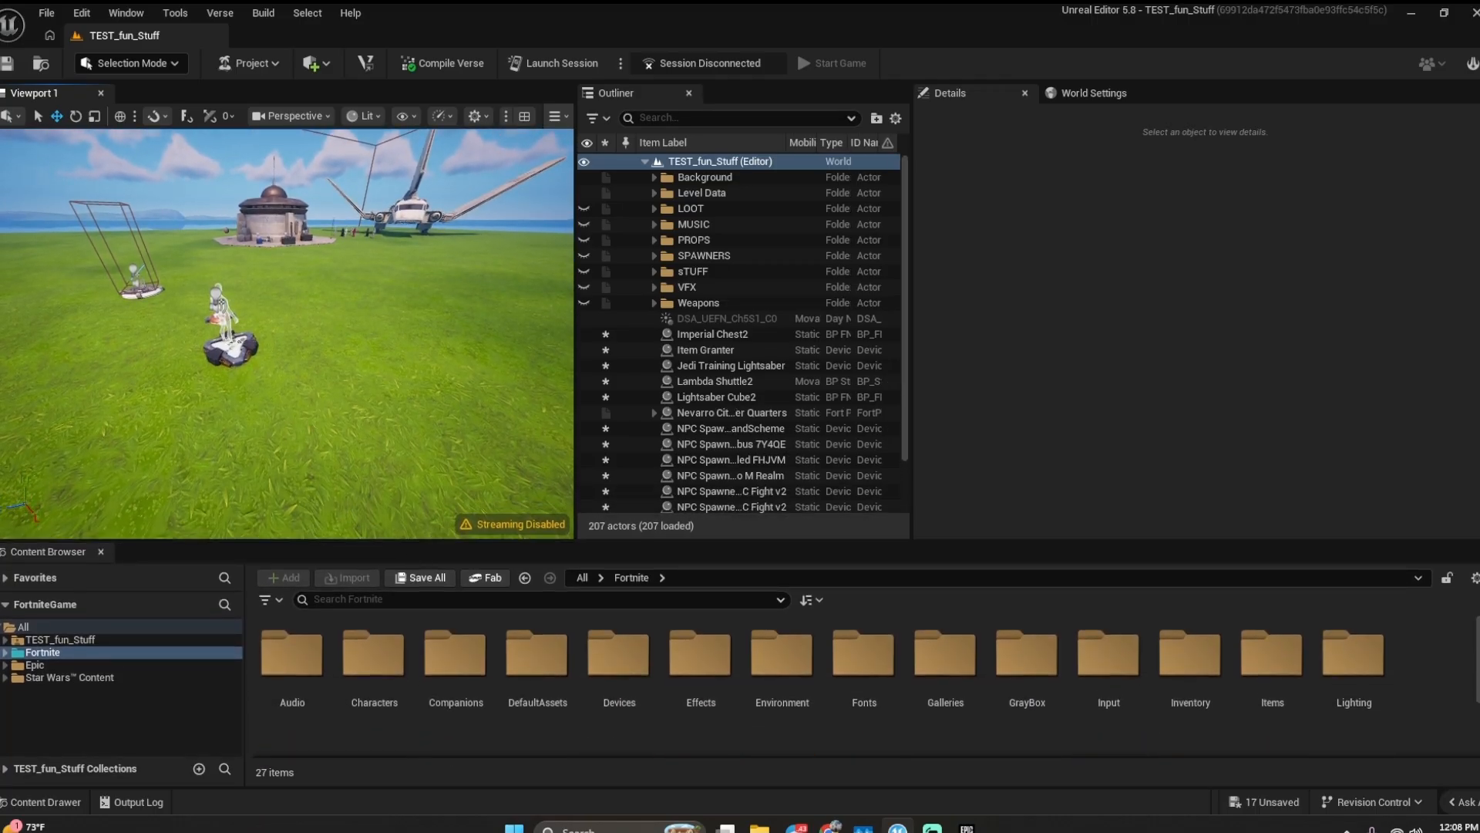
click(77, 676)
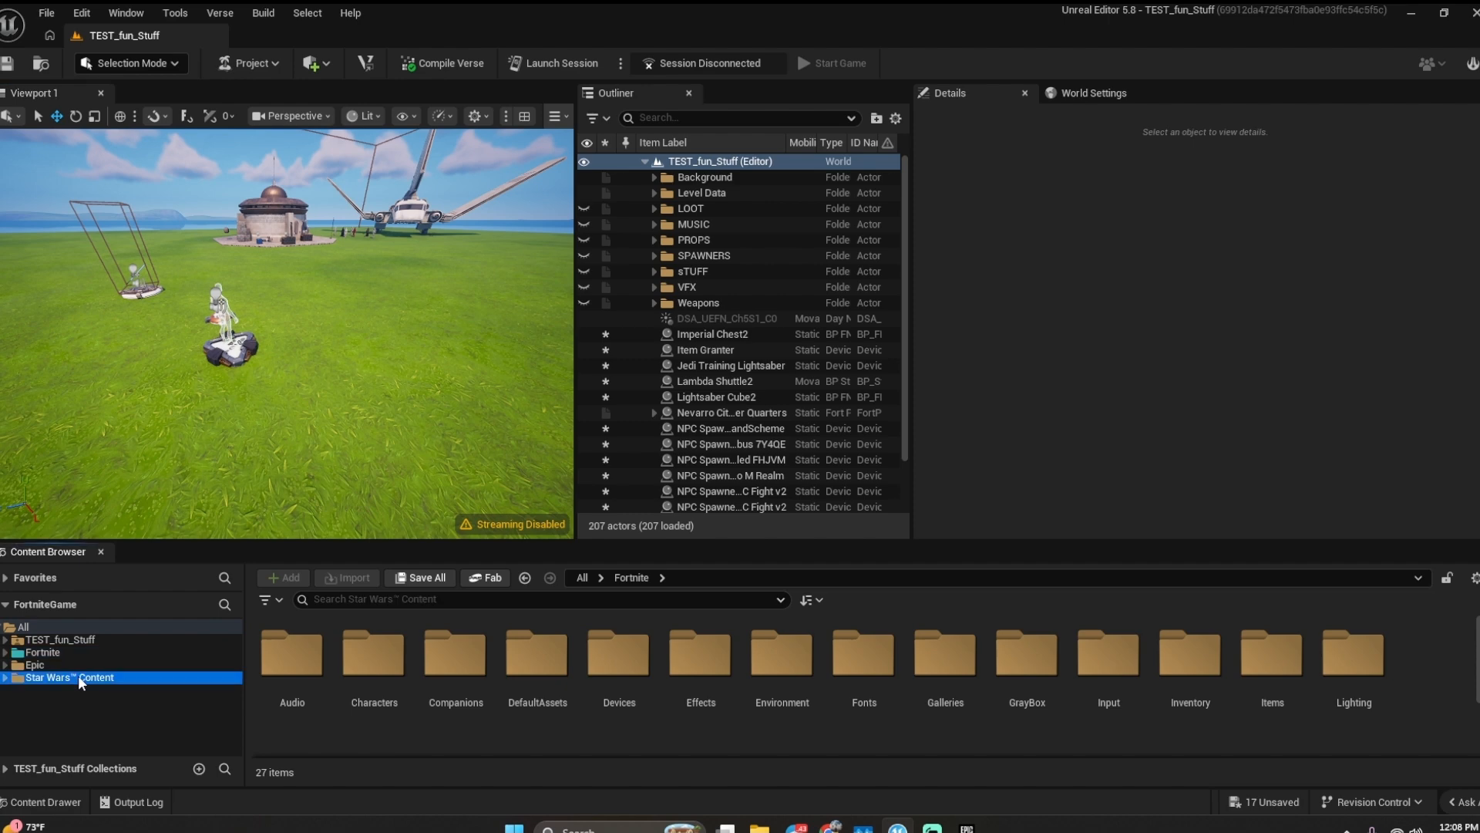
click(350, 600)
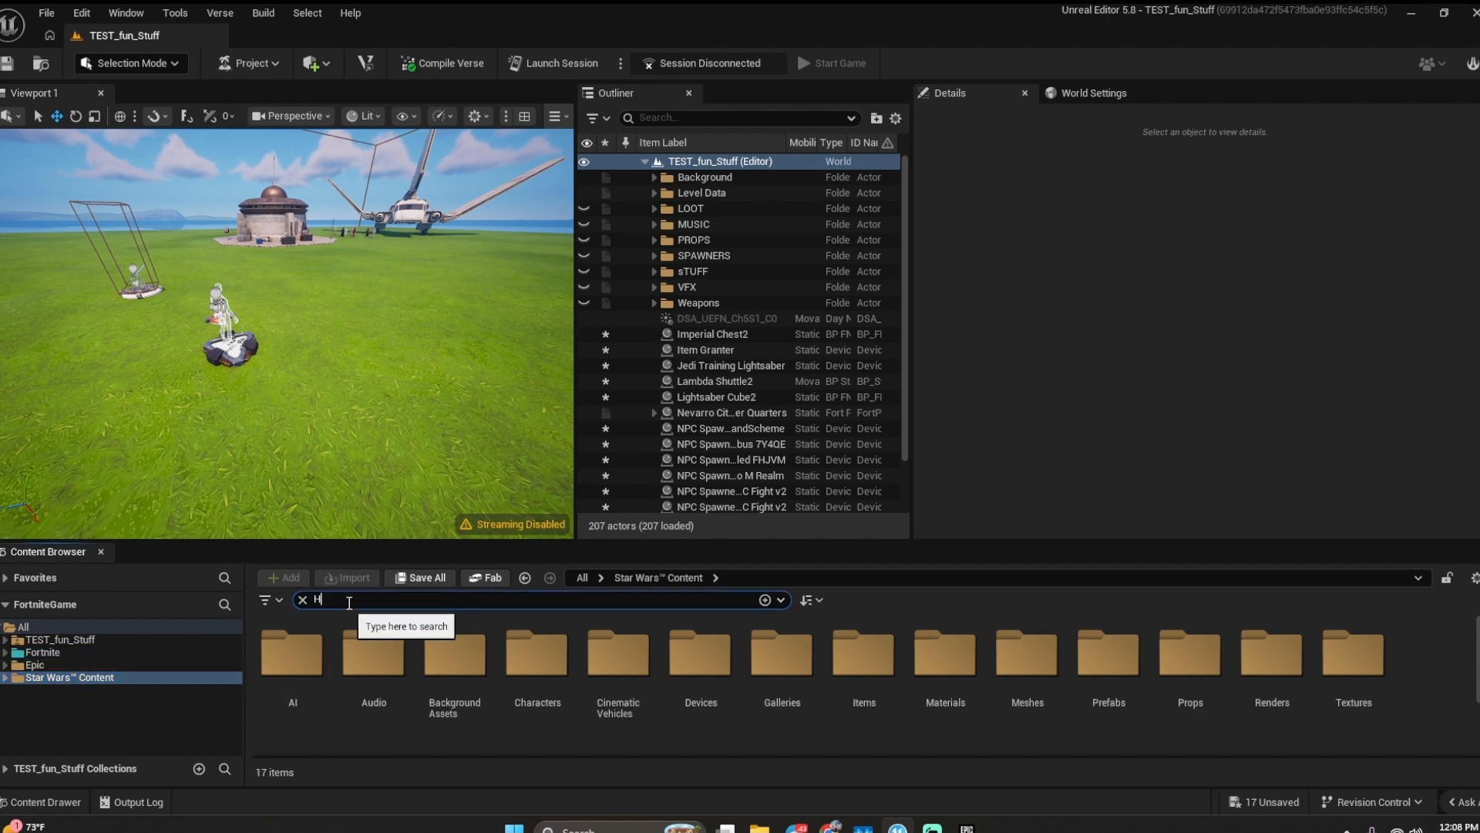
text(Hero Dev)
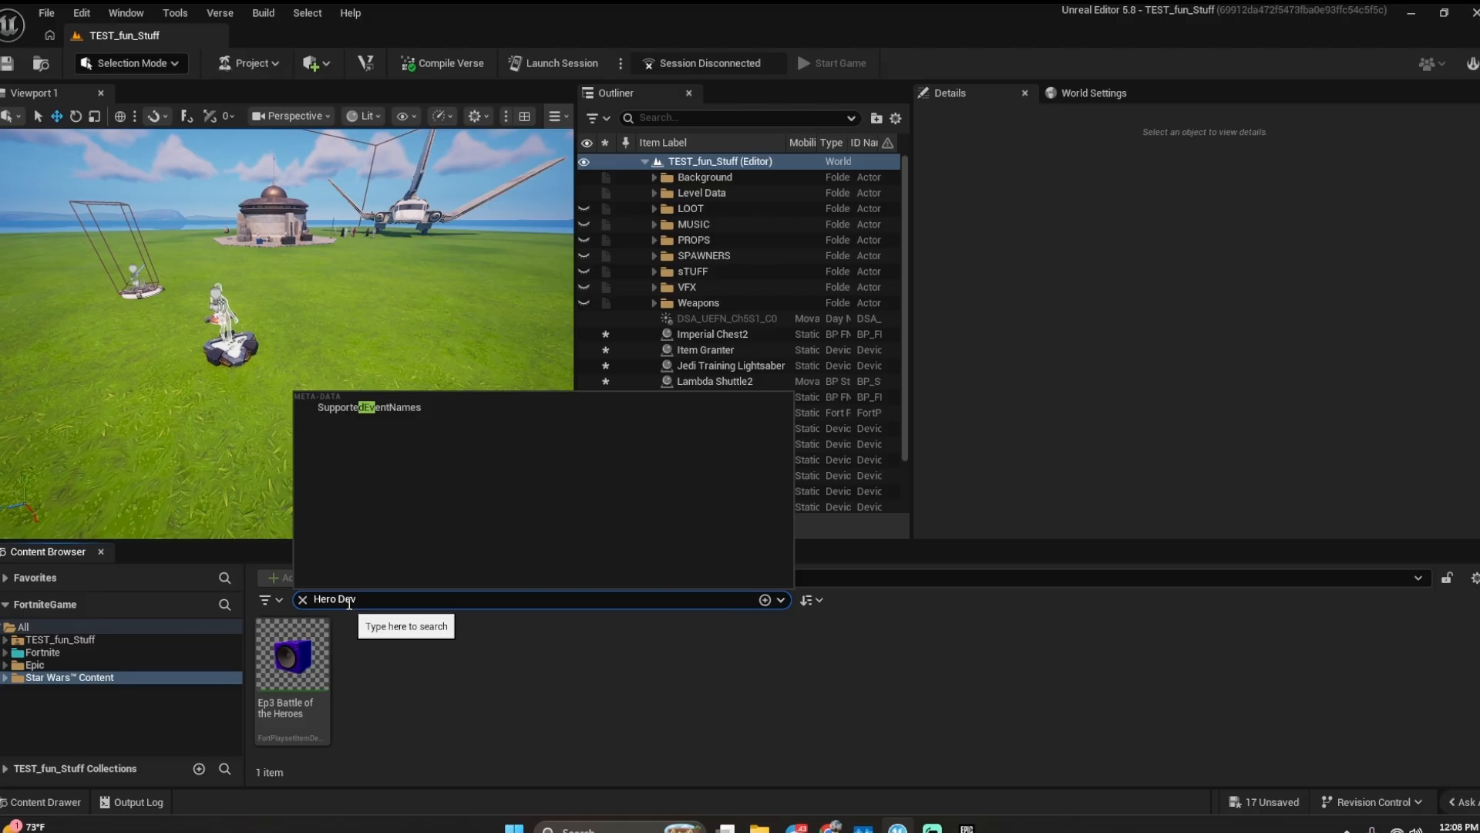
click(43, 651)
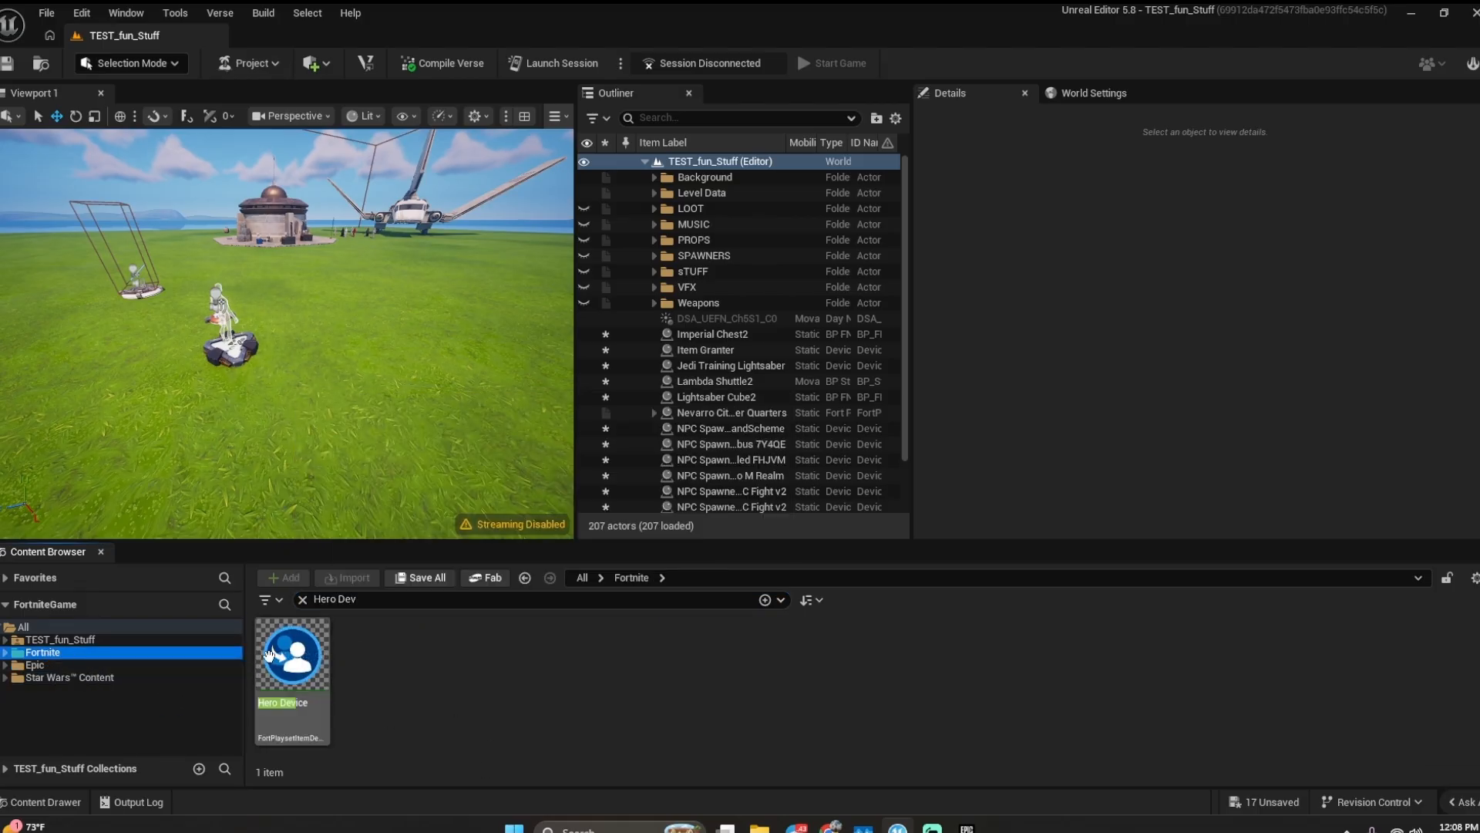
drag(268, 654, 336, 372)
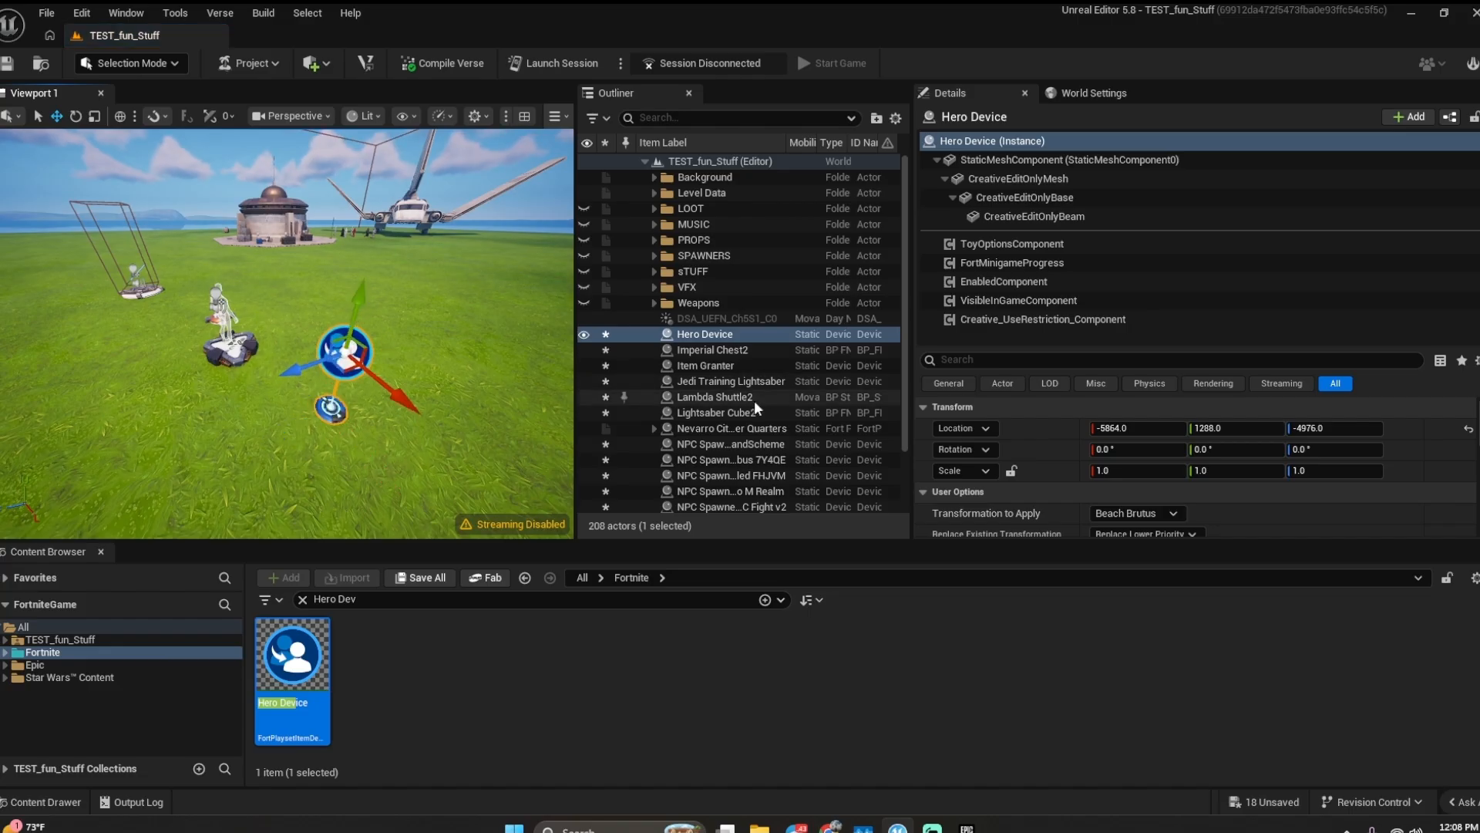
- Enlarge the Hero Device's settings area and set Transformation to Apply to Darth Vader
drag(1063, 540, 1135, 712)
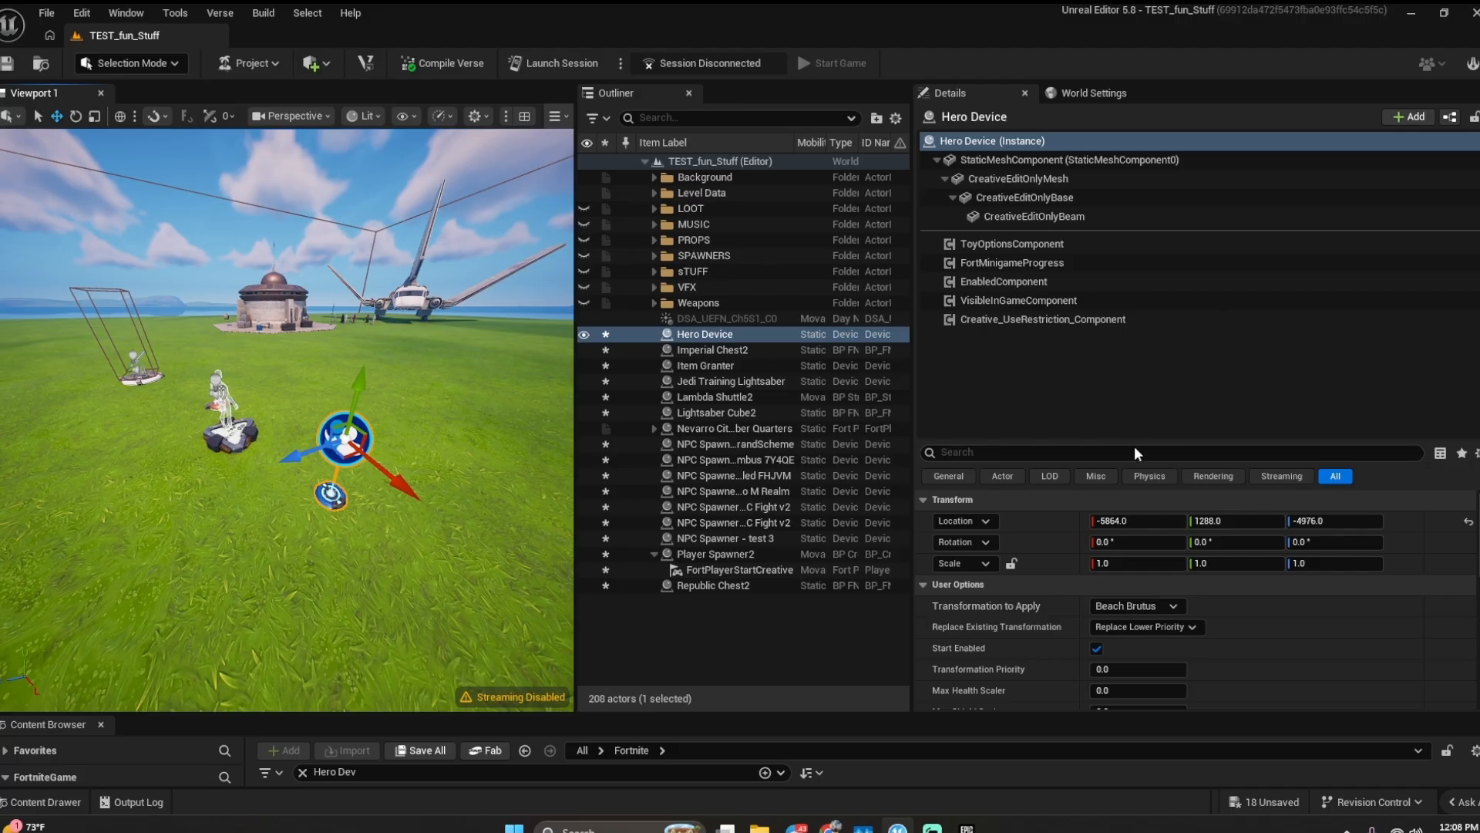
drag(1137, 440, 1169, 176)
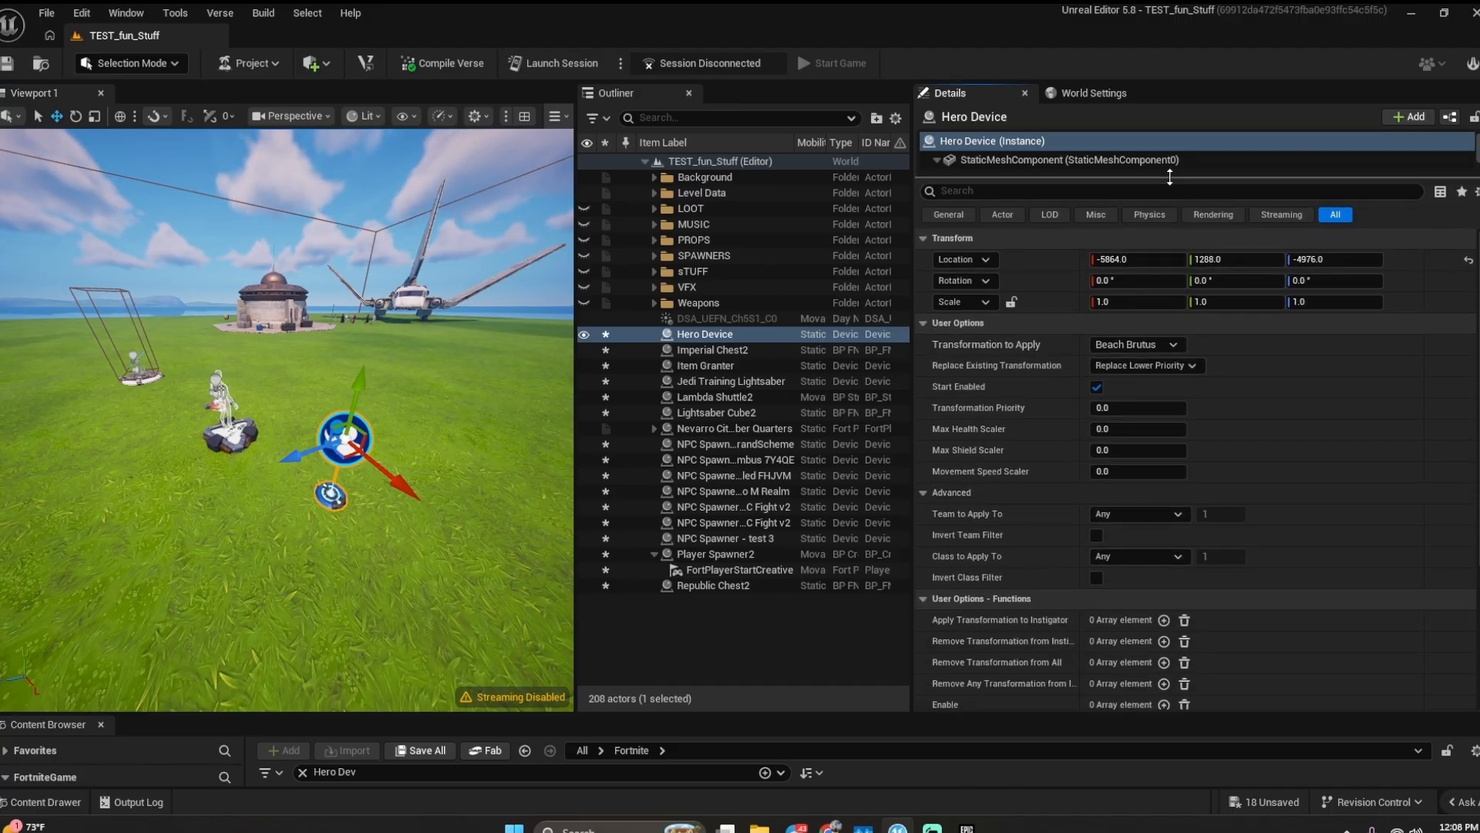
click(1117, 344)
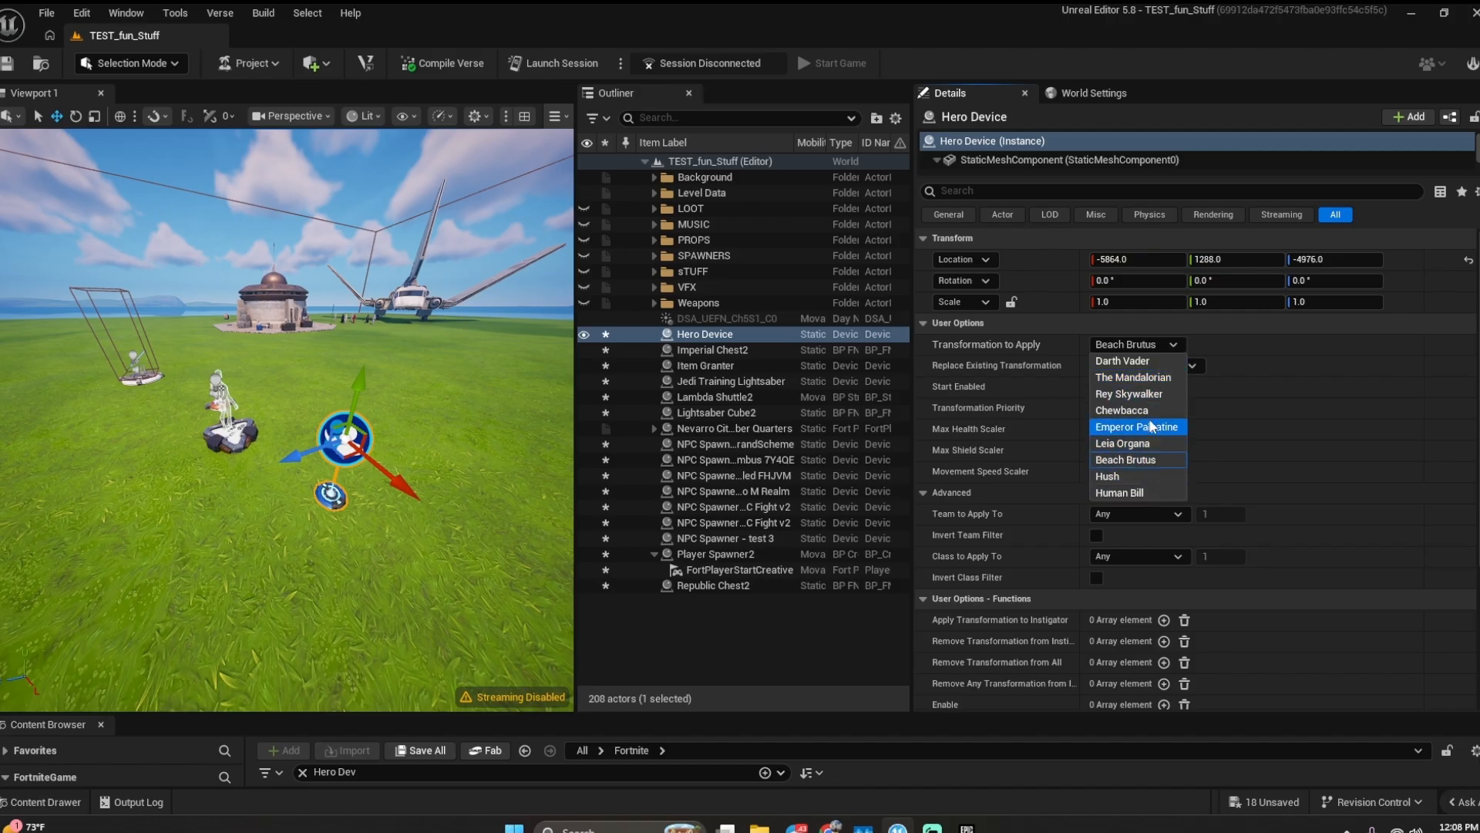
click(1144, 362)
mouse_move(163, 376)
mouse_down()
mouse_move(158, 351)
mouse_move(163, 377)
mouse_up()
key(w)
right_drag(369, 456, 329, 449)
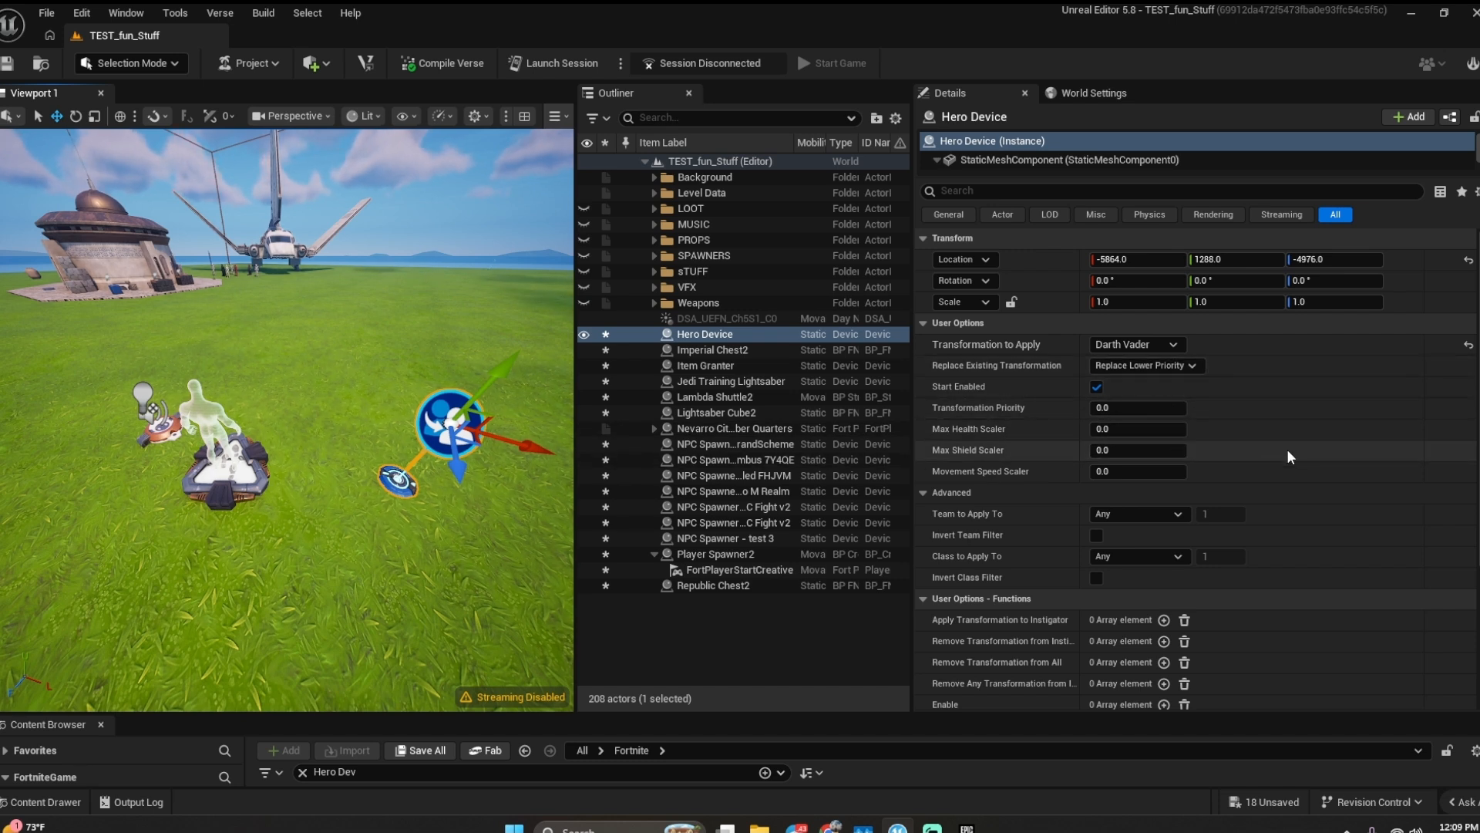
- Bind the Hero Device's Apply Transformation to Instigator function to Player Spawner2's On Player Spawned event
scroll(1272, 469, down, 2)
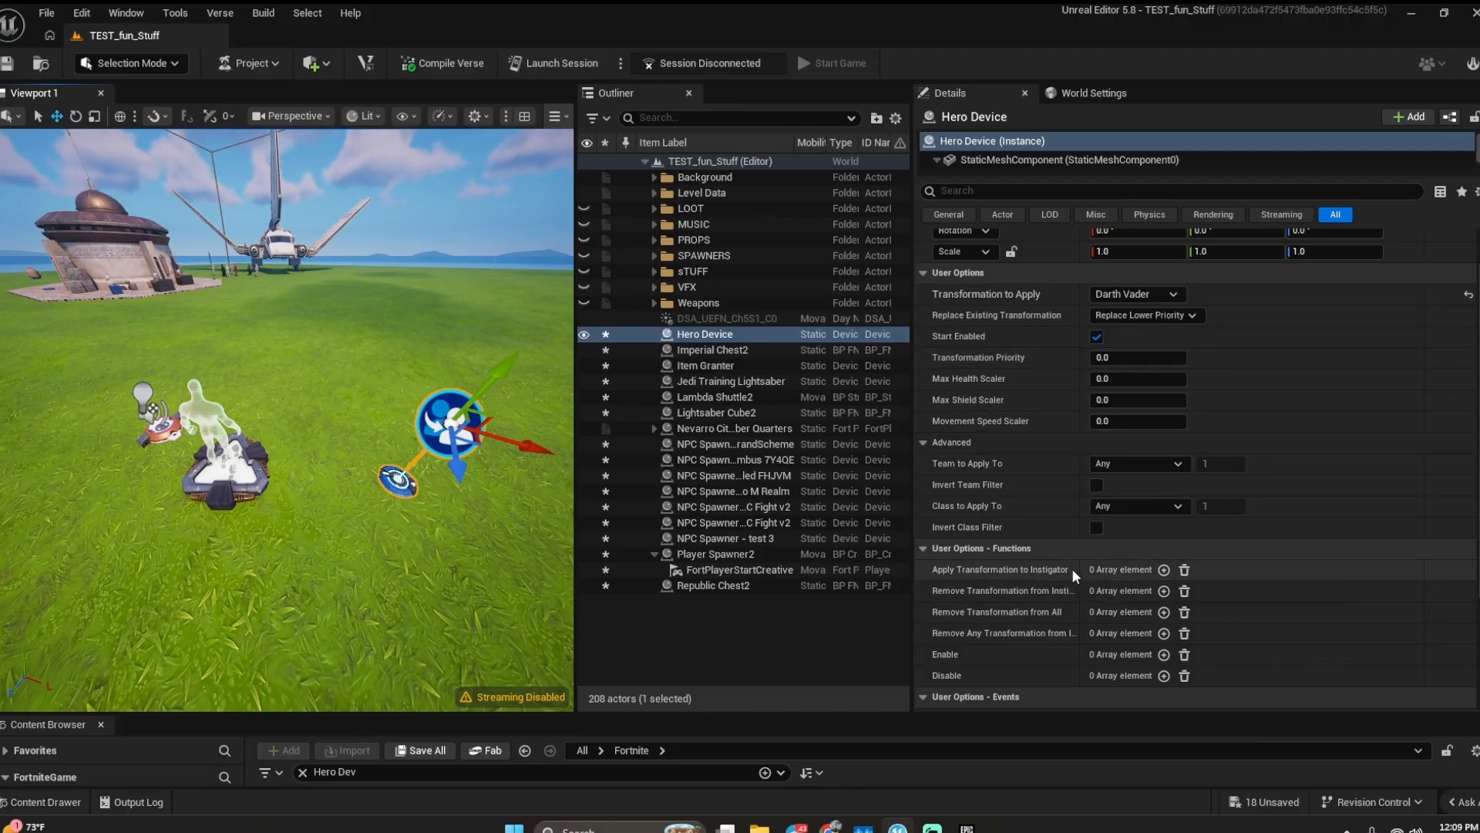
click(1163, 570)
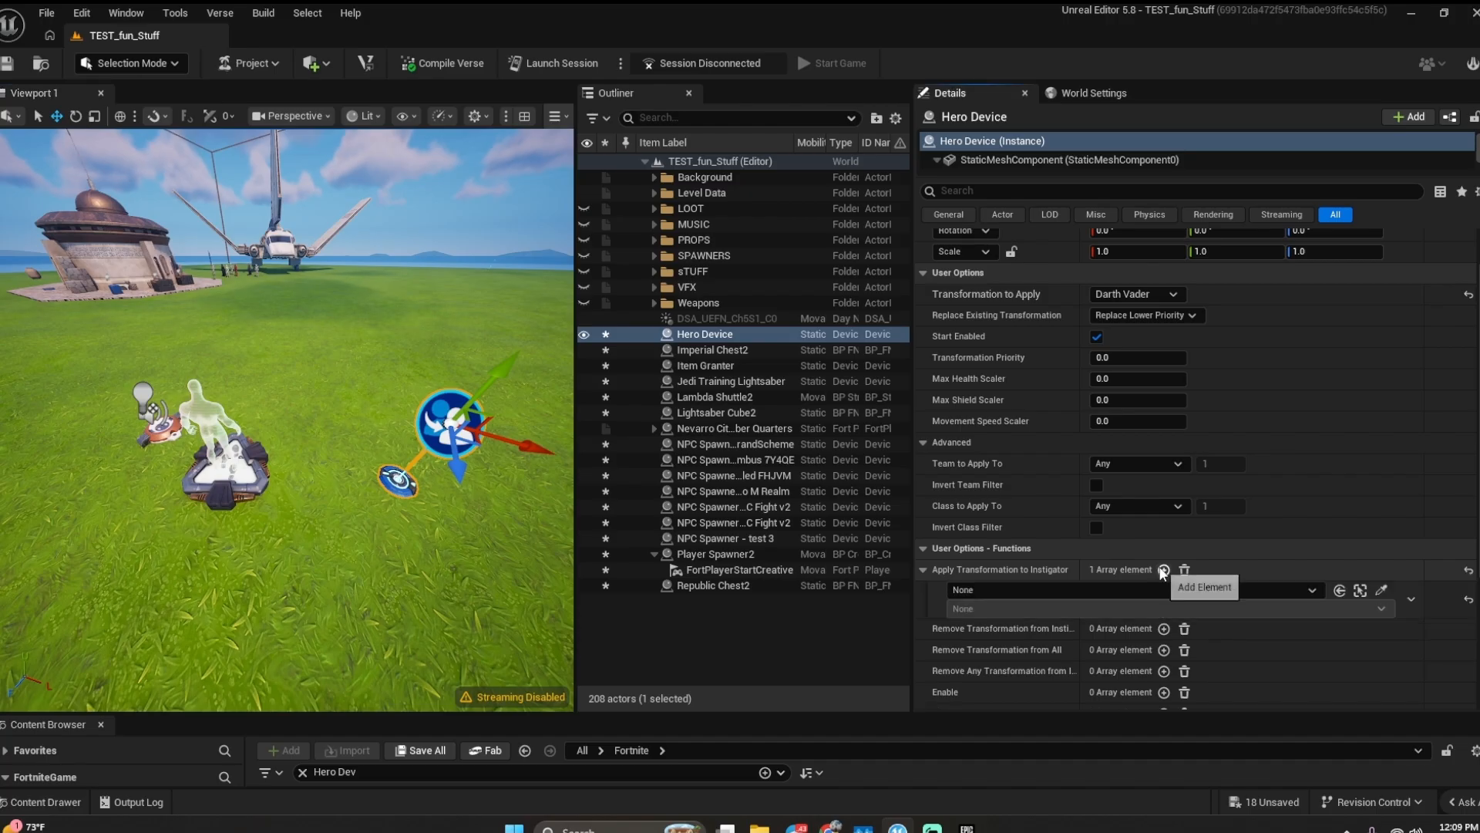
click(1382, 589)
click(240, 470)
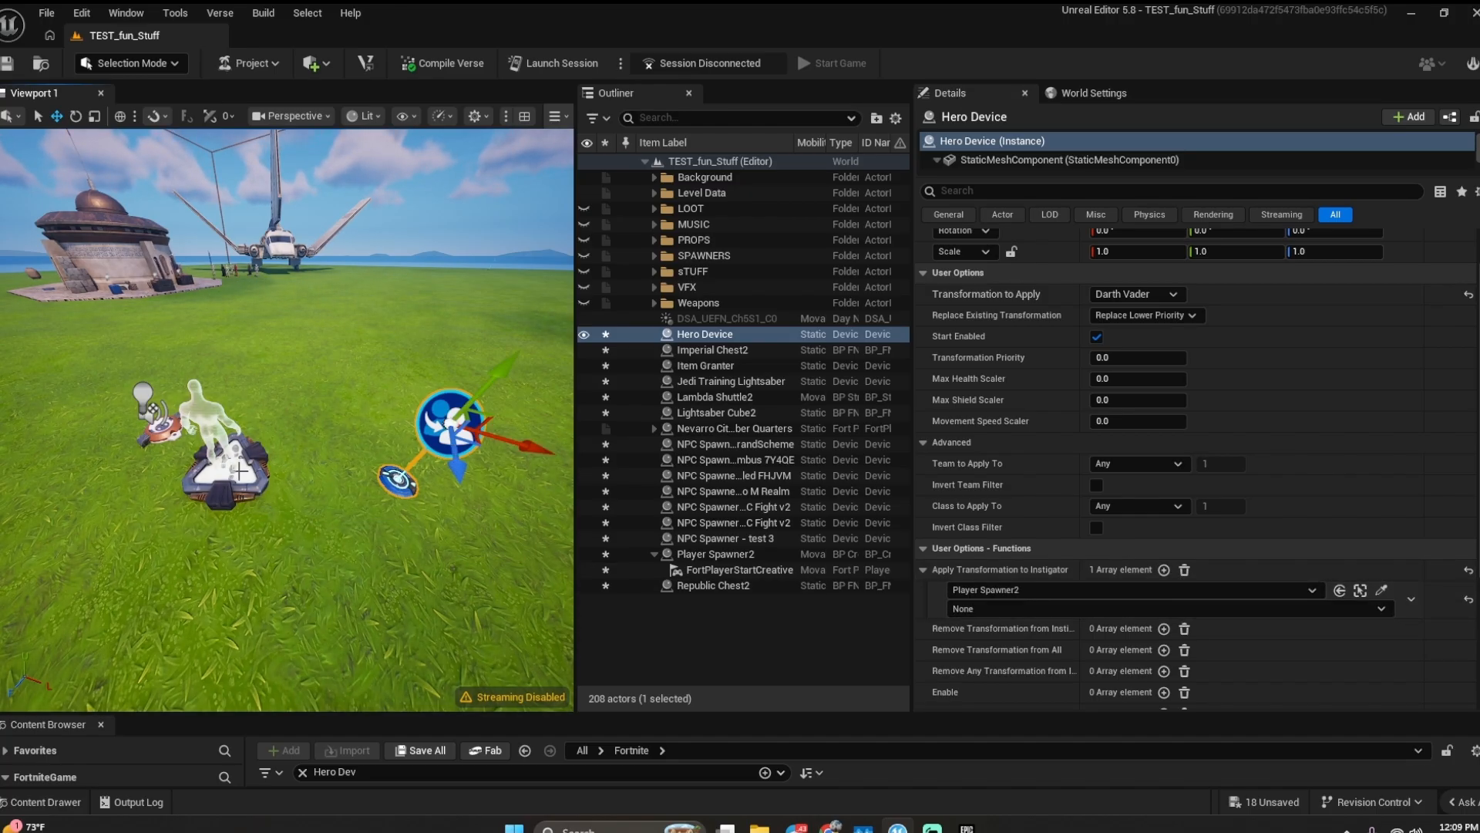
click(1003, 608)
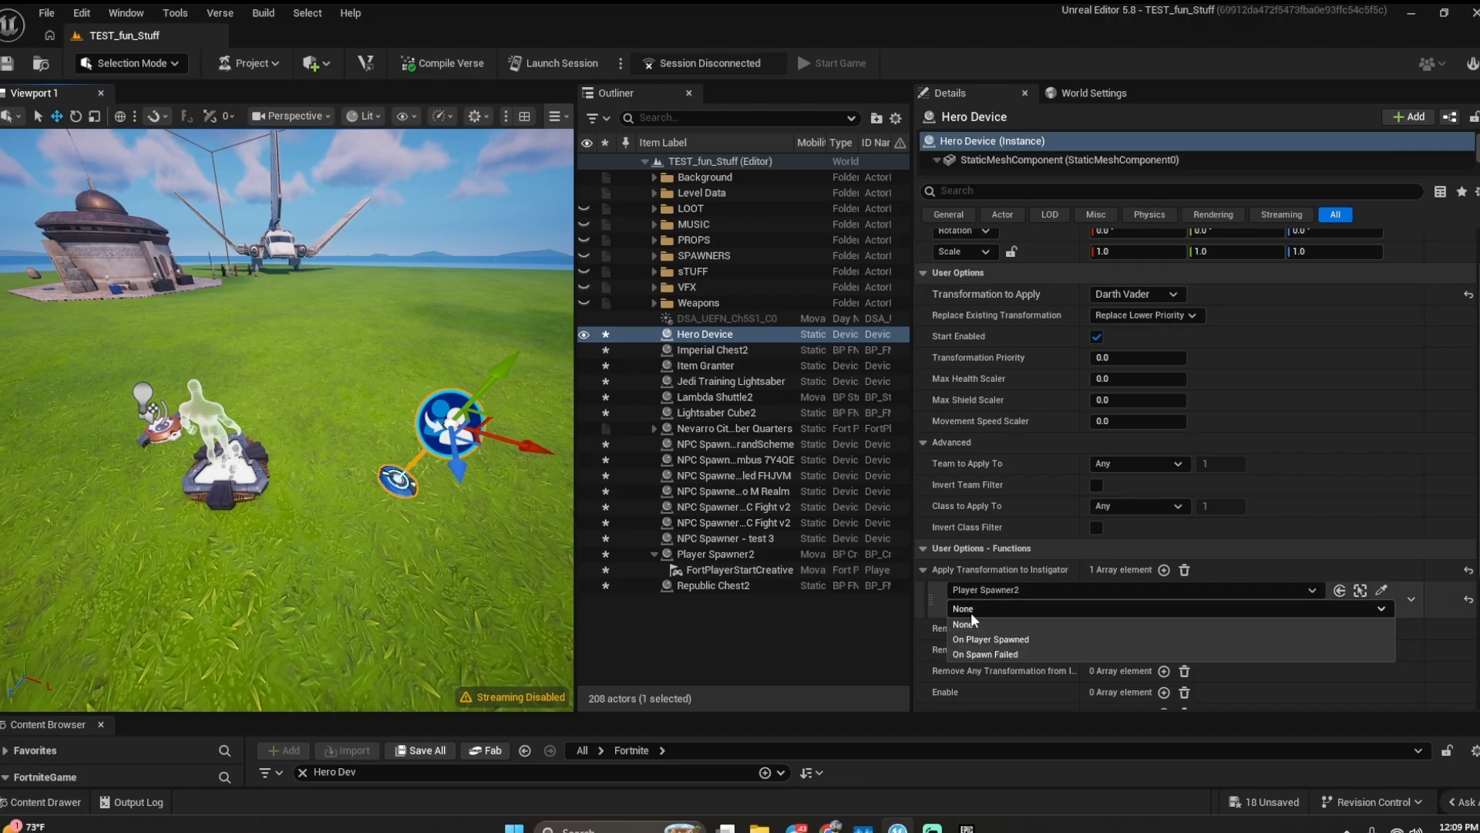
click(1004, 640)
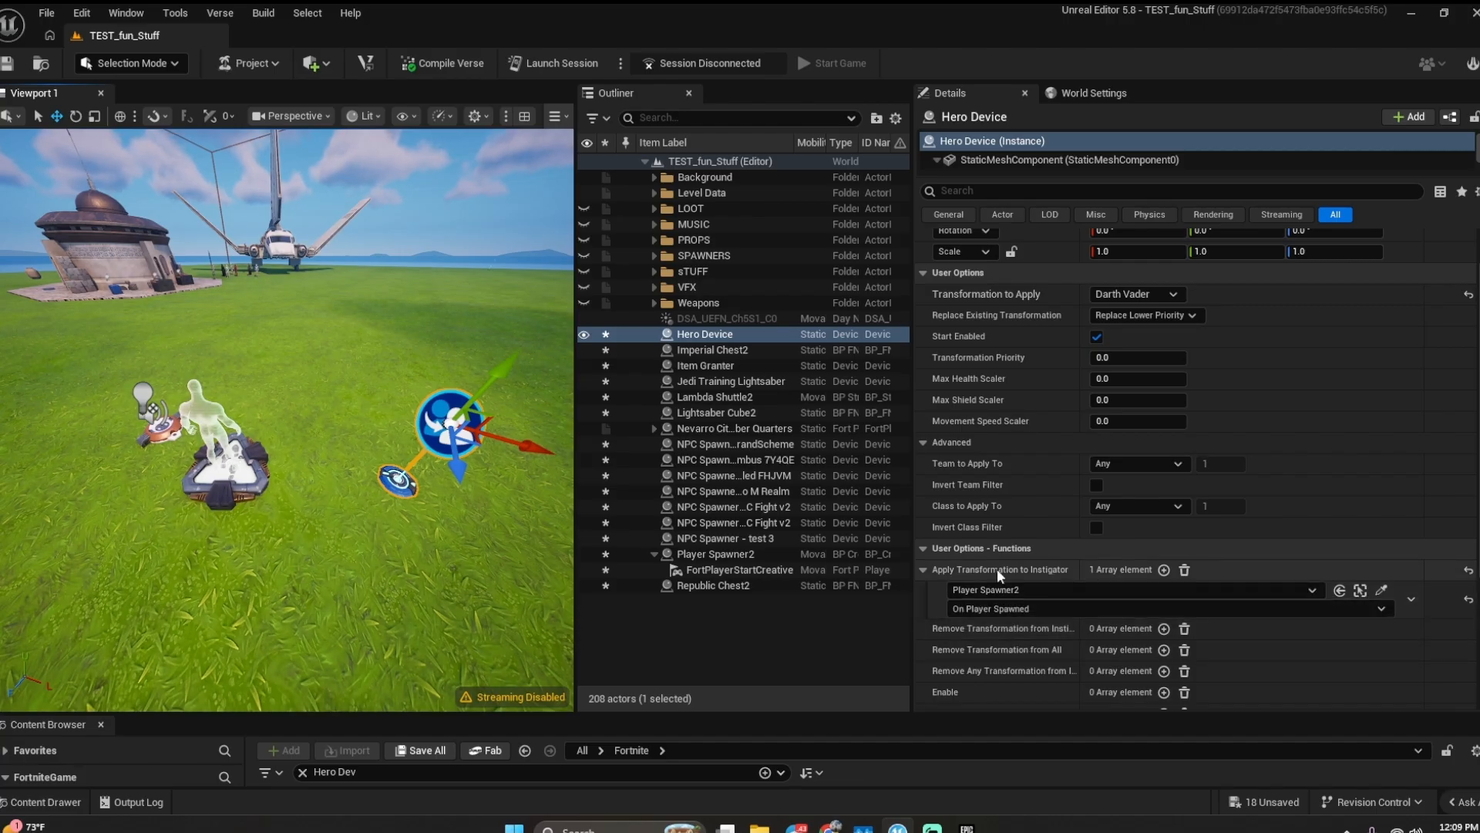
- Check the character choices in the Hero Device's Transformation to Apply option and deselect the device
scroll(276, 494, up, 3)
right_drag(275, 494, 275, 472)
scroll(275, 494, down, 3)
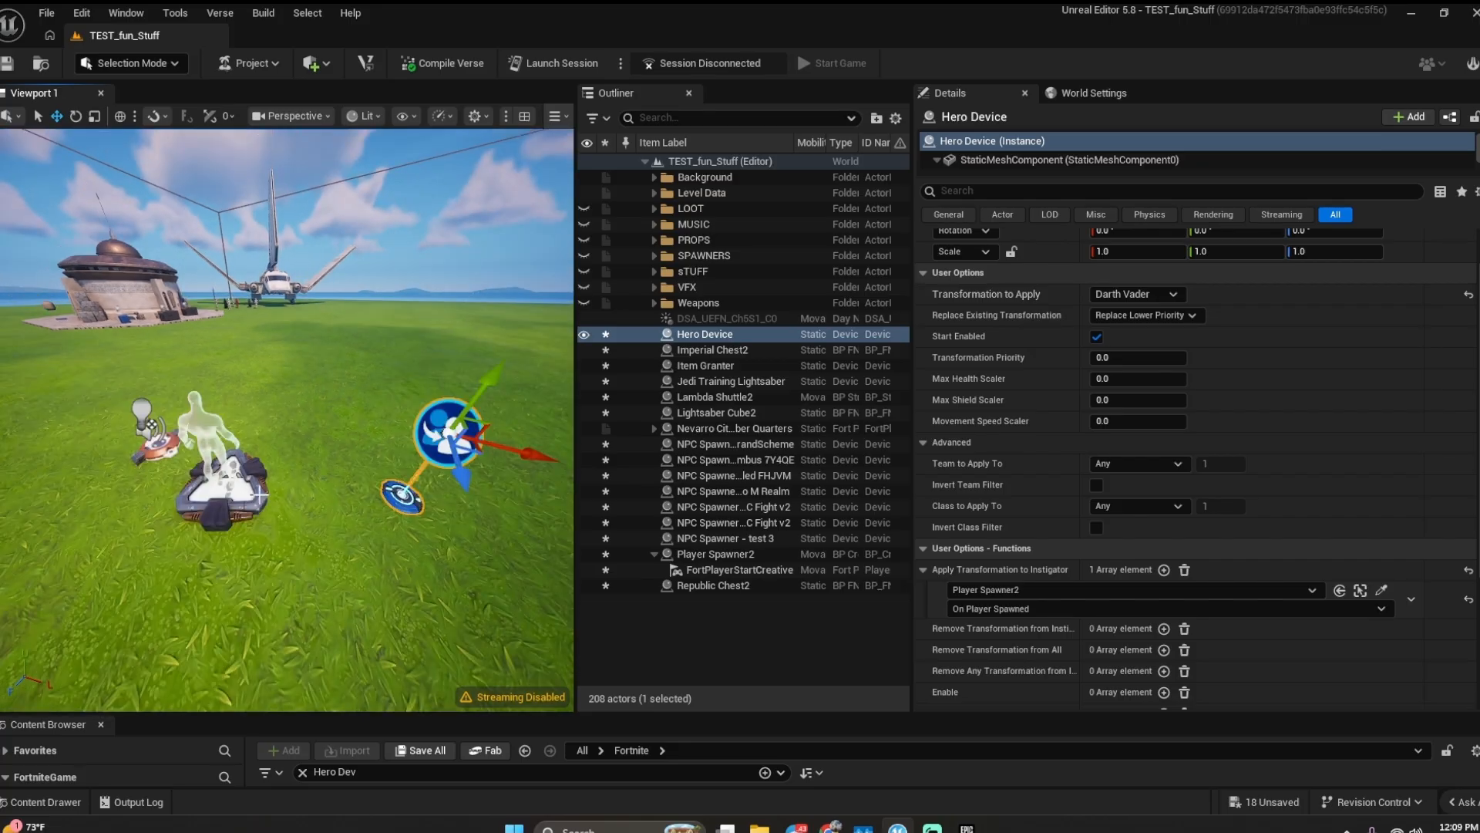
click(1160, 296)
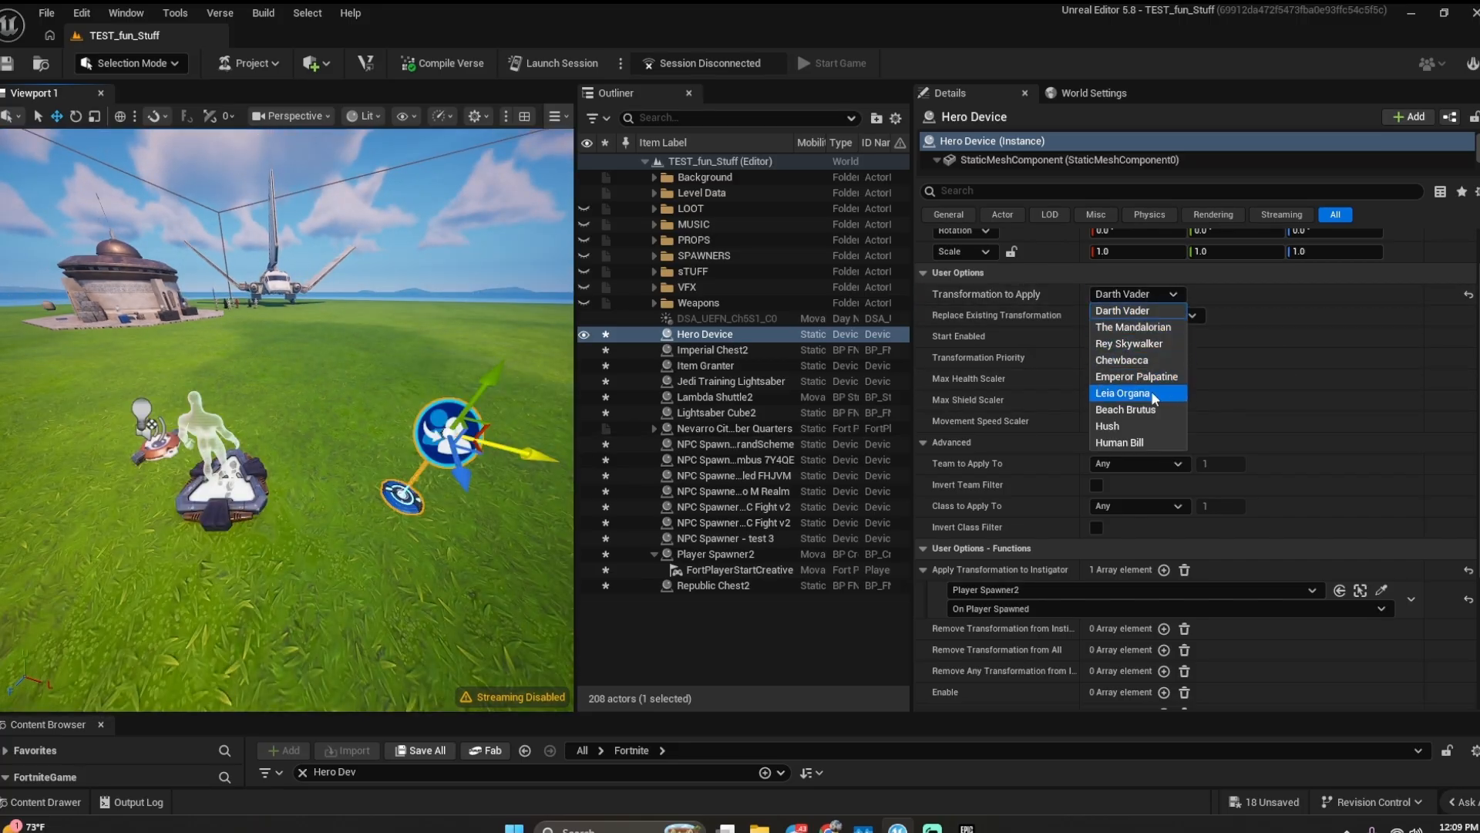
click(1069, 293)
click(658, 160)
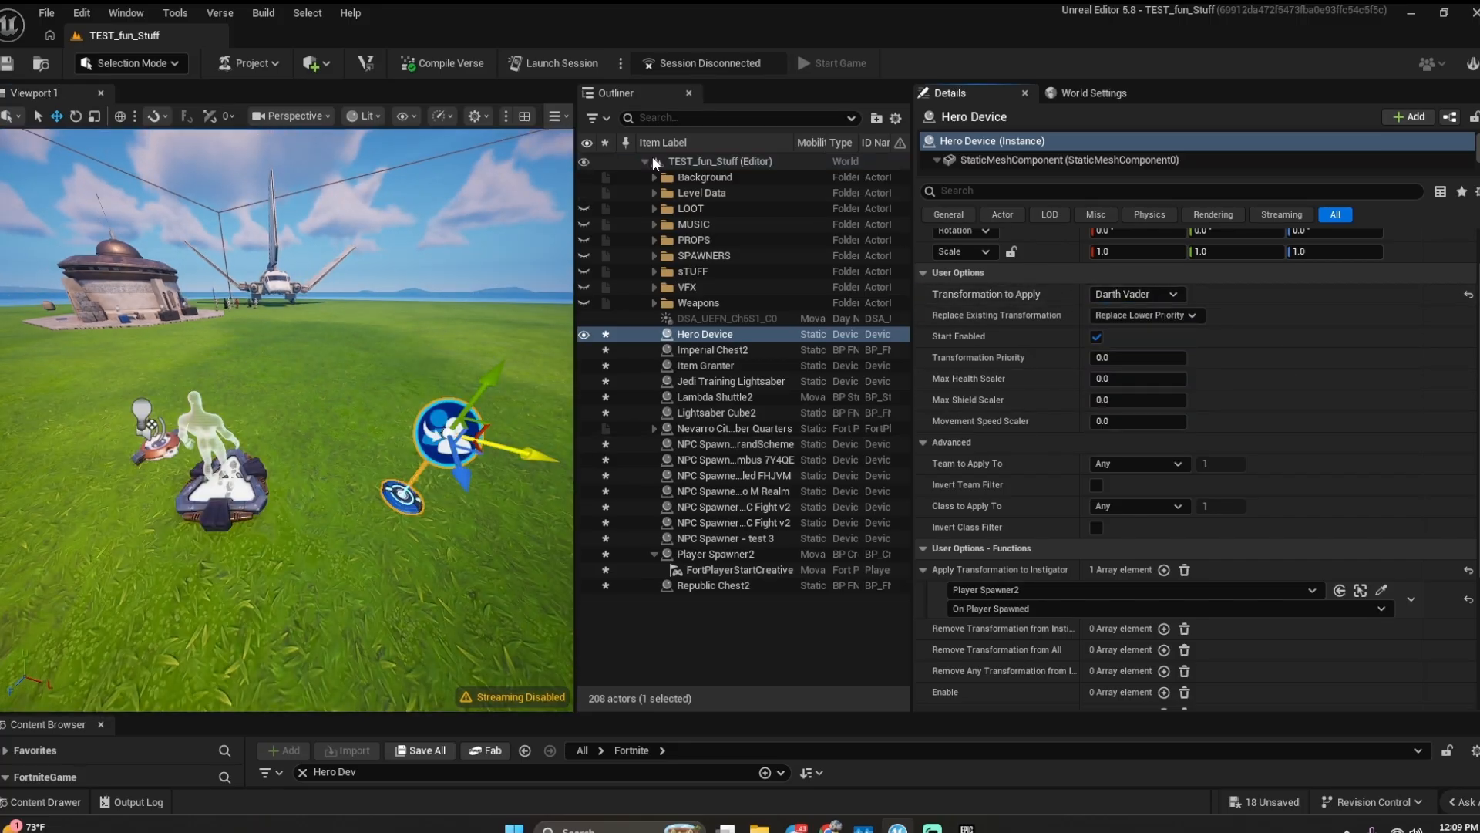
- Review the Item Granter's Grant on Game Start and function settings, and inspect the player spawner's events
right_drag(524, 257, 525, 256)
key(w)
right_drag(285, 482, 286, 482)
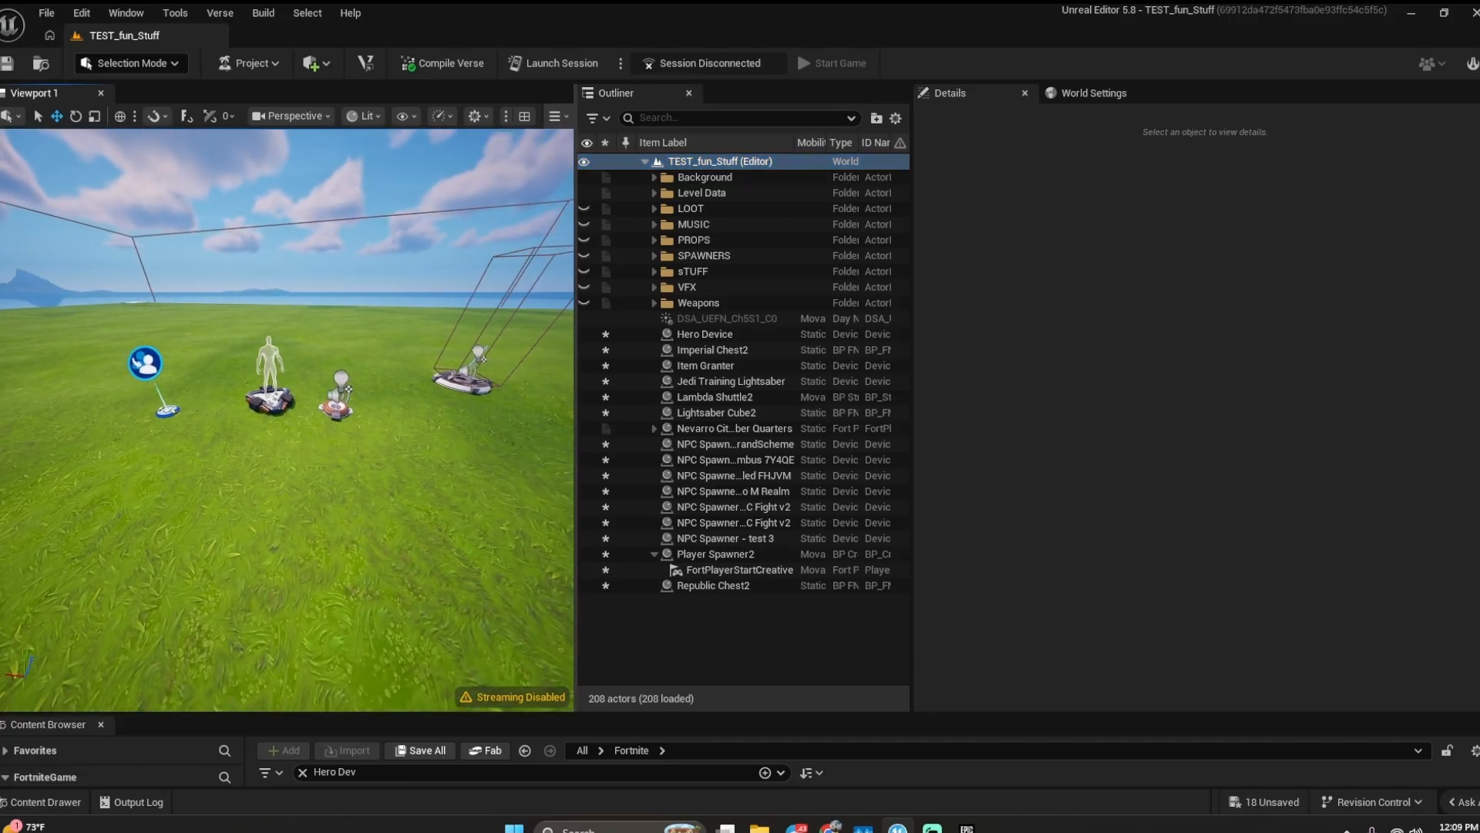
click(337, 394)
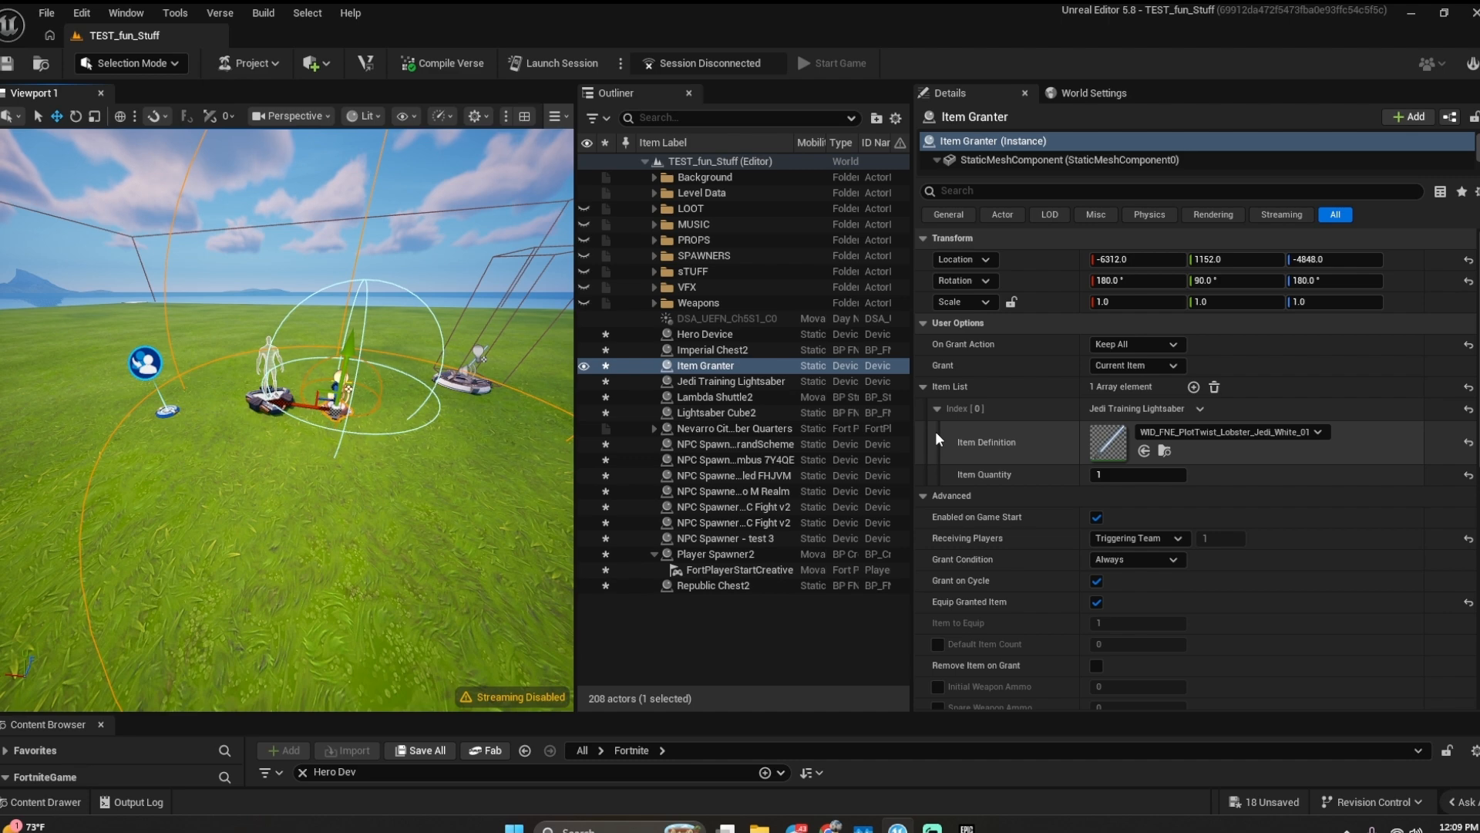
scroll(1012, 529, down, 5)
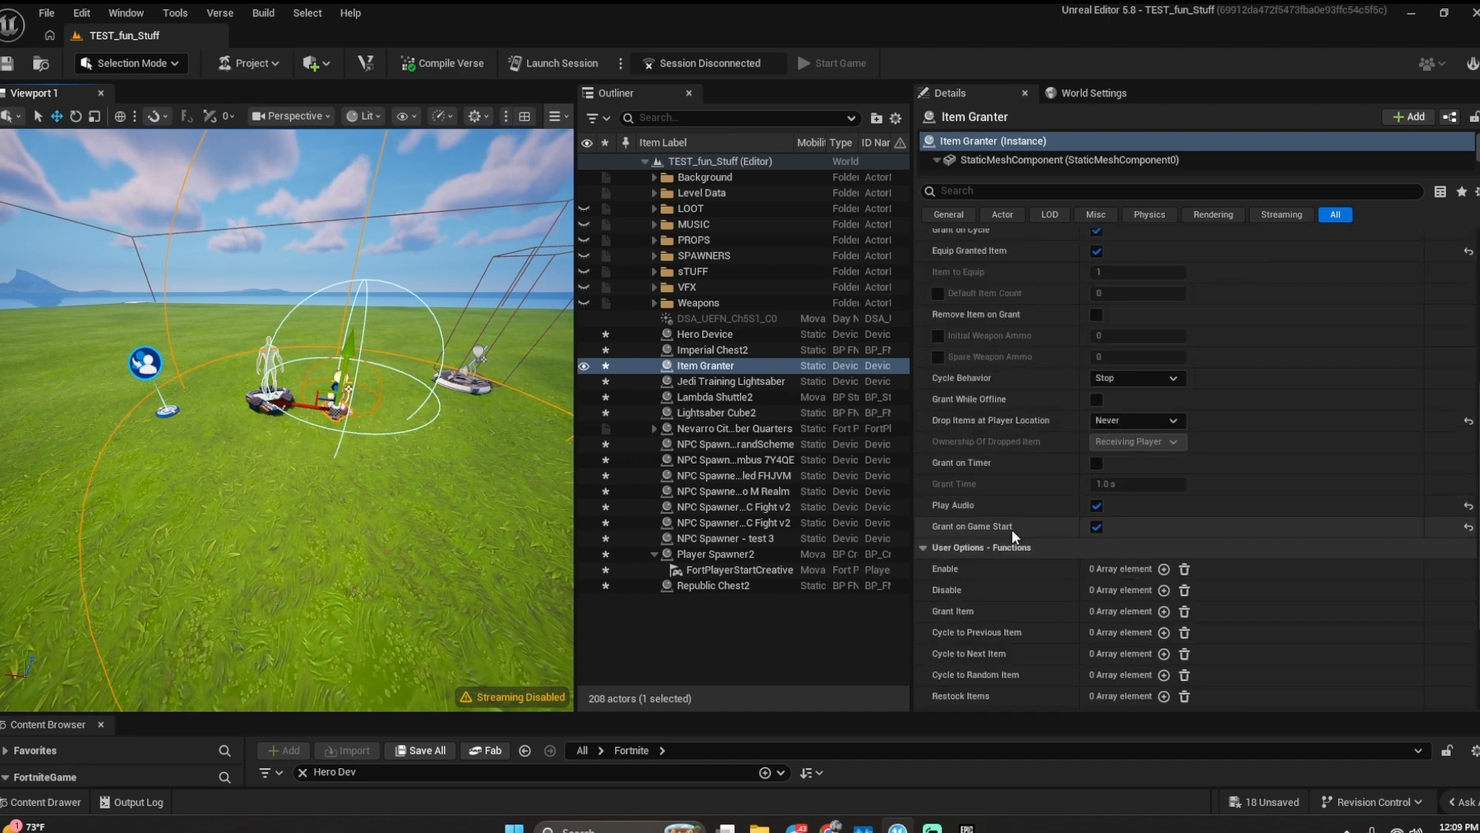
click(259, 401)
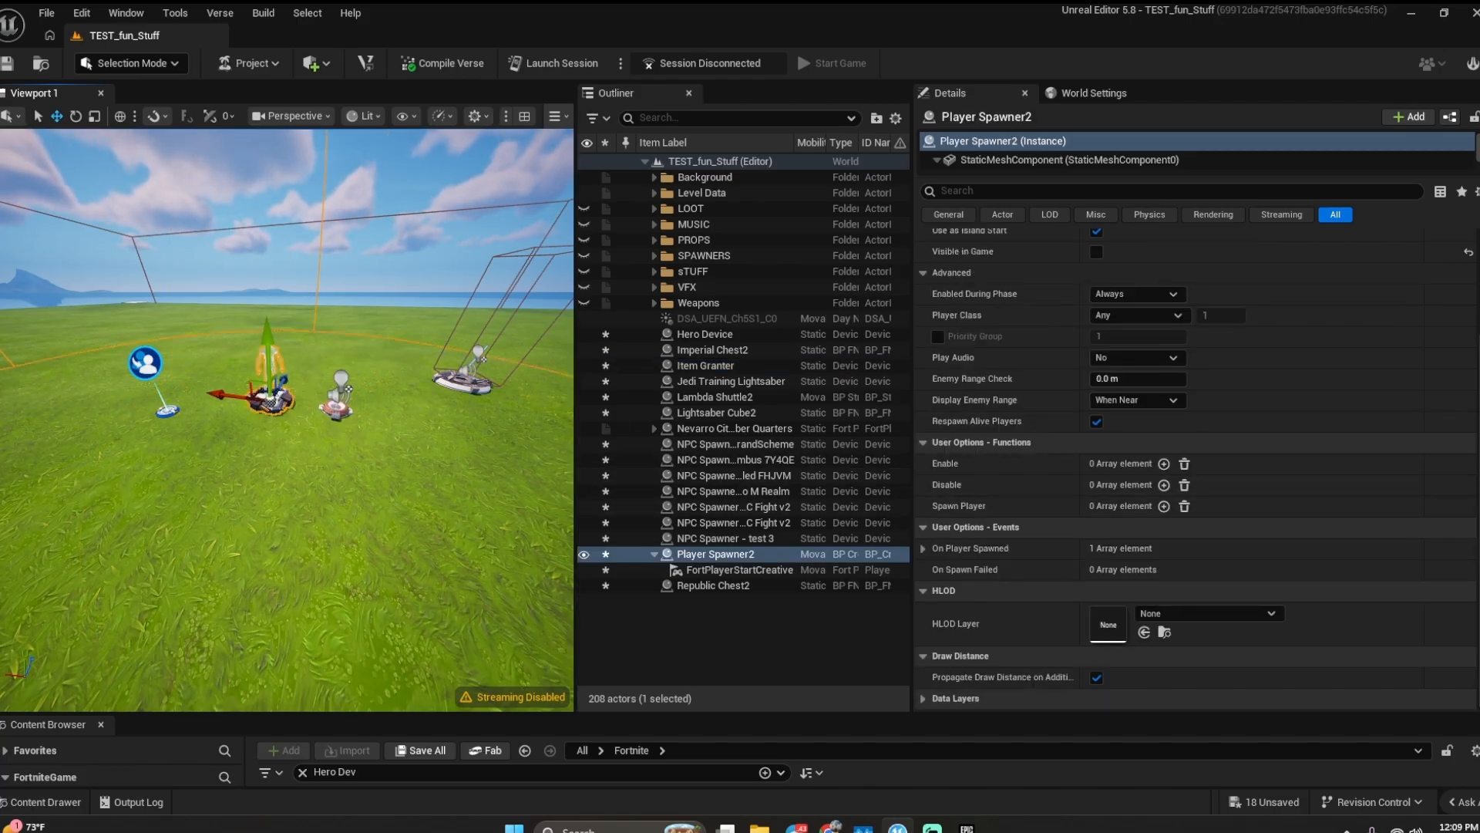
- Bind the Item Granter's Grant Item function to Player Spawner2's On Player Spawned event and review its settings
click(334, 408)
scroll(1117, 568, down, 5)
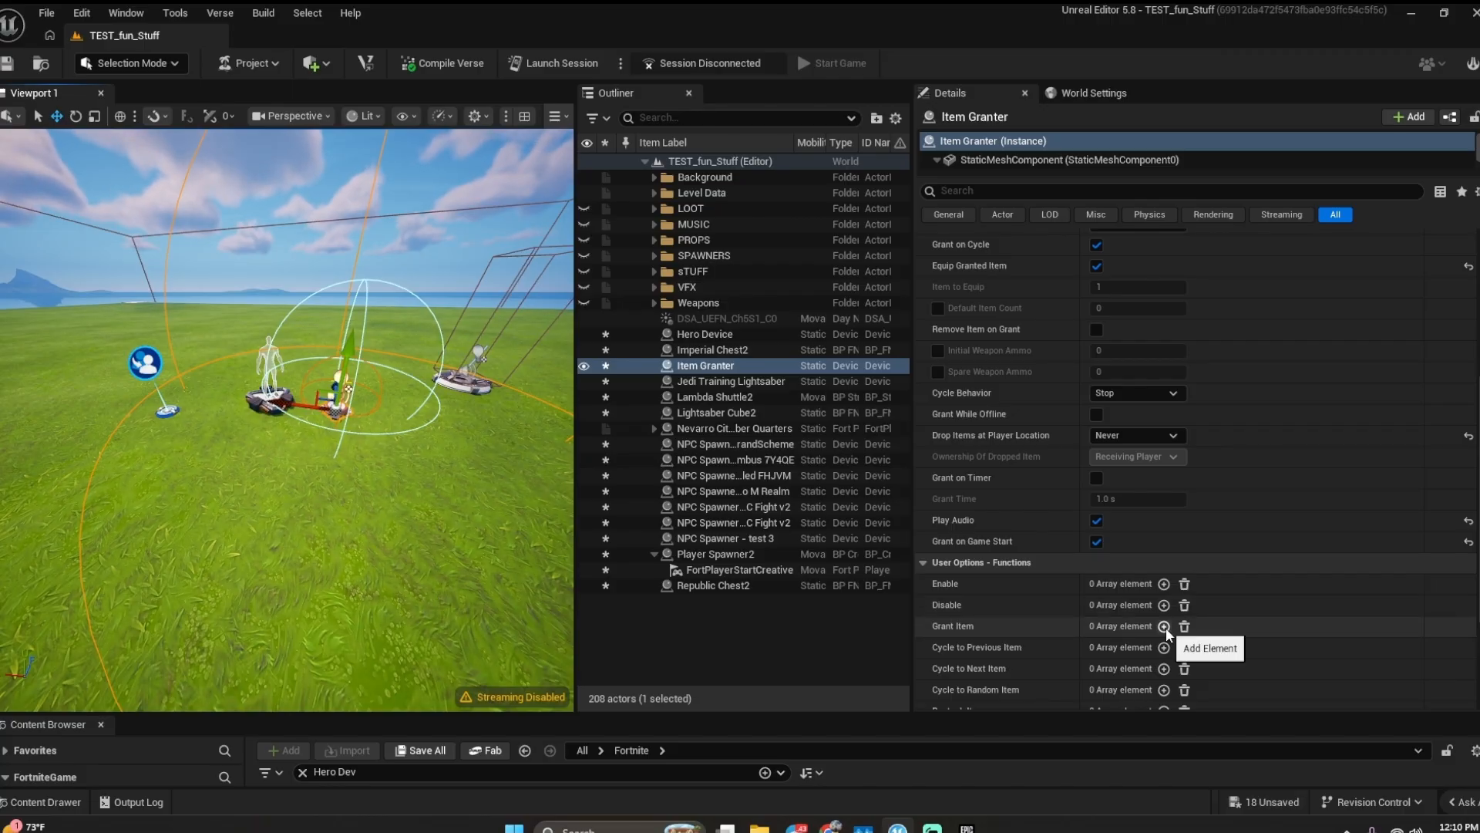
click(1165, 627)
click(1382, 646)
click(266, 387)
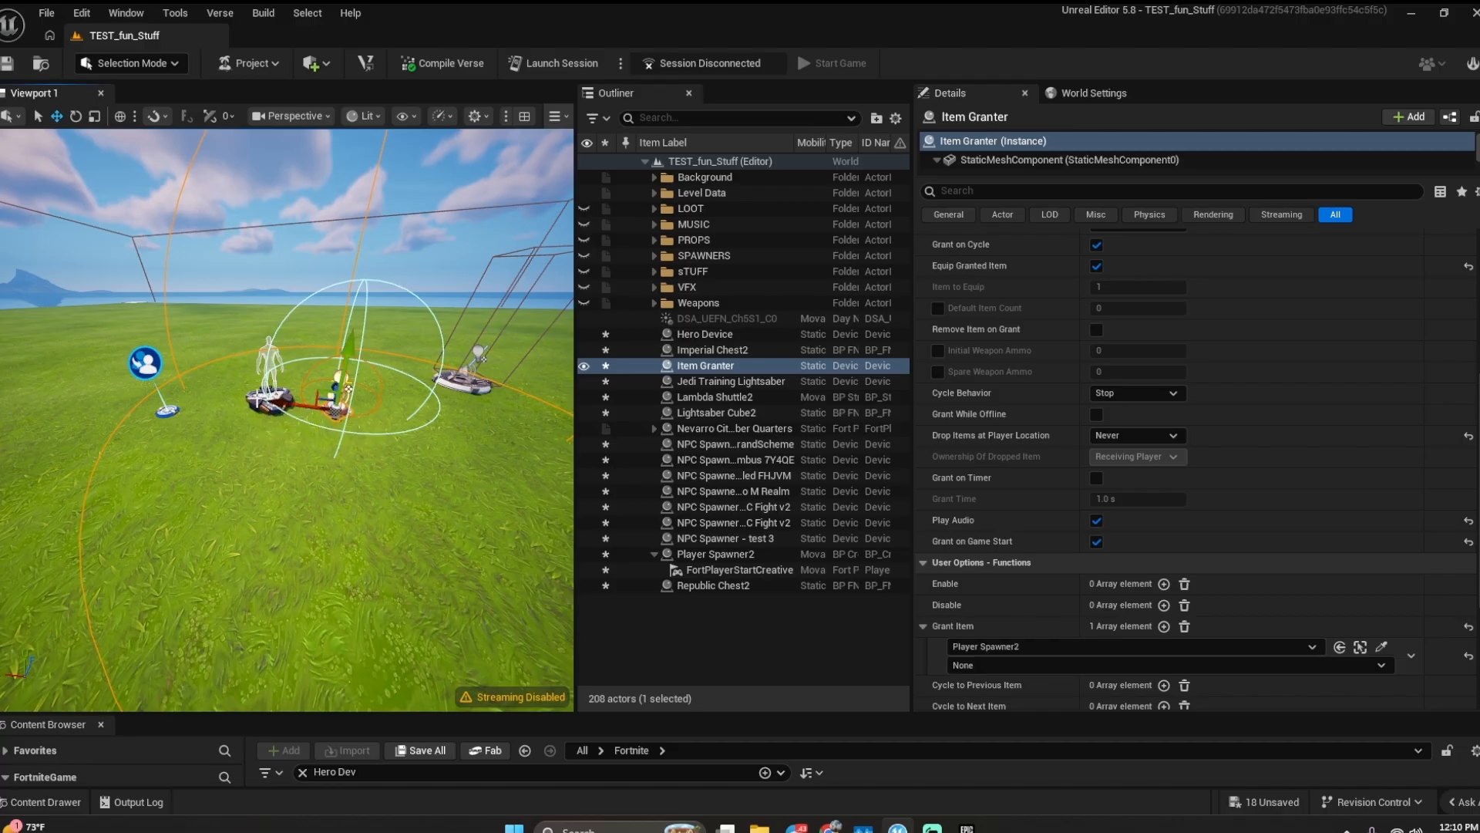
click(978, 665)
click(1012, 694)
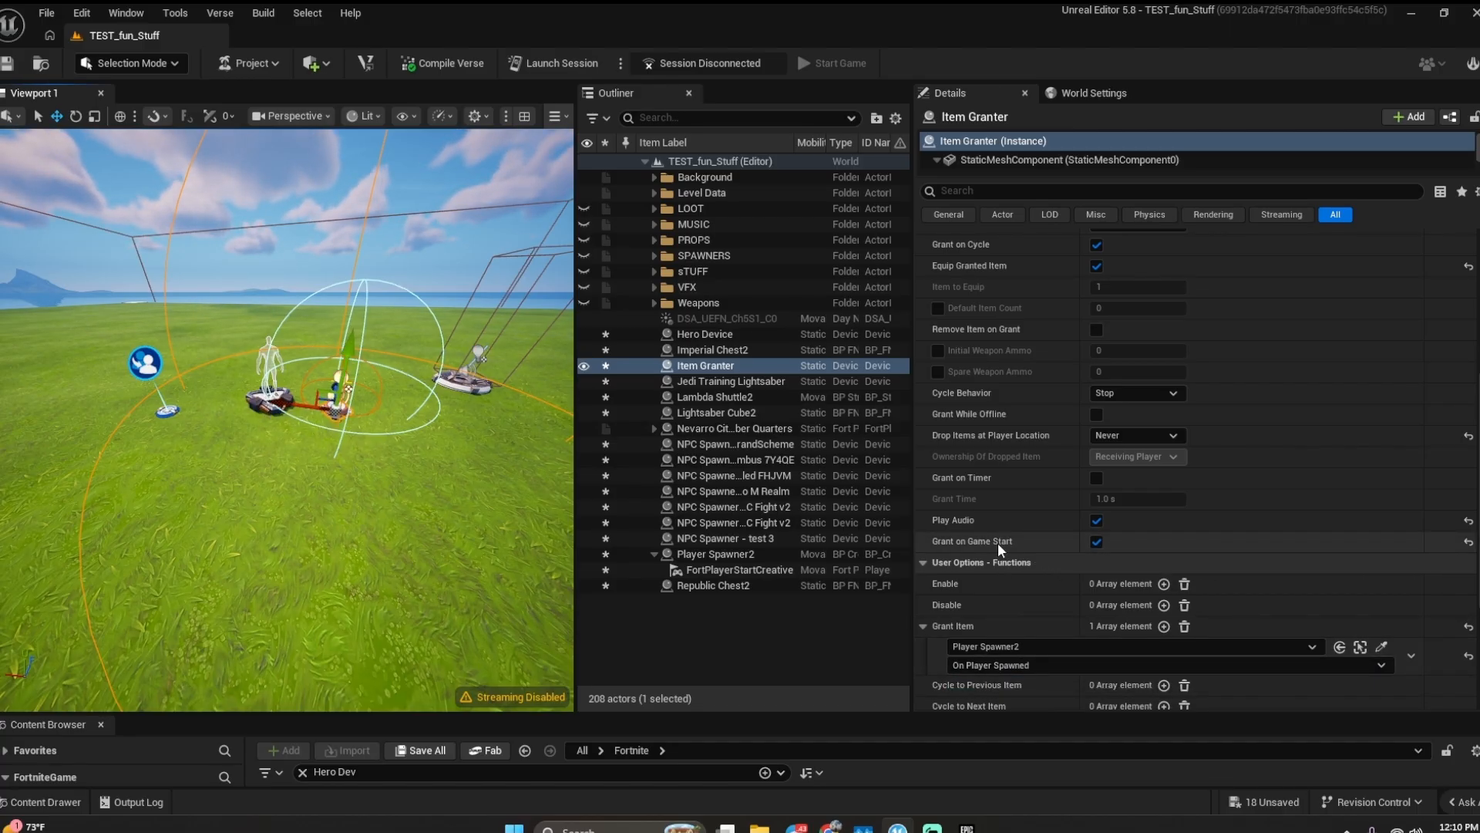
scroll(1003, 542, up, 5)
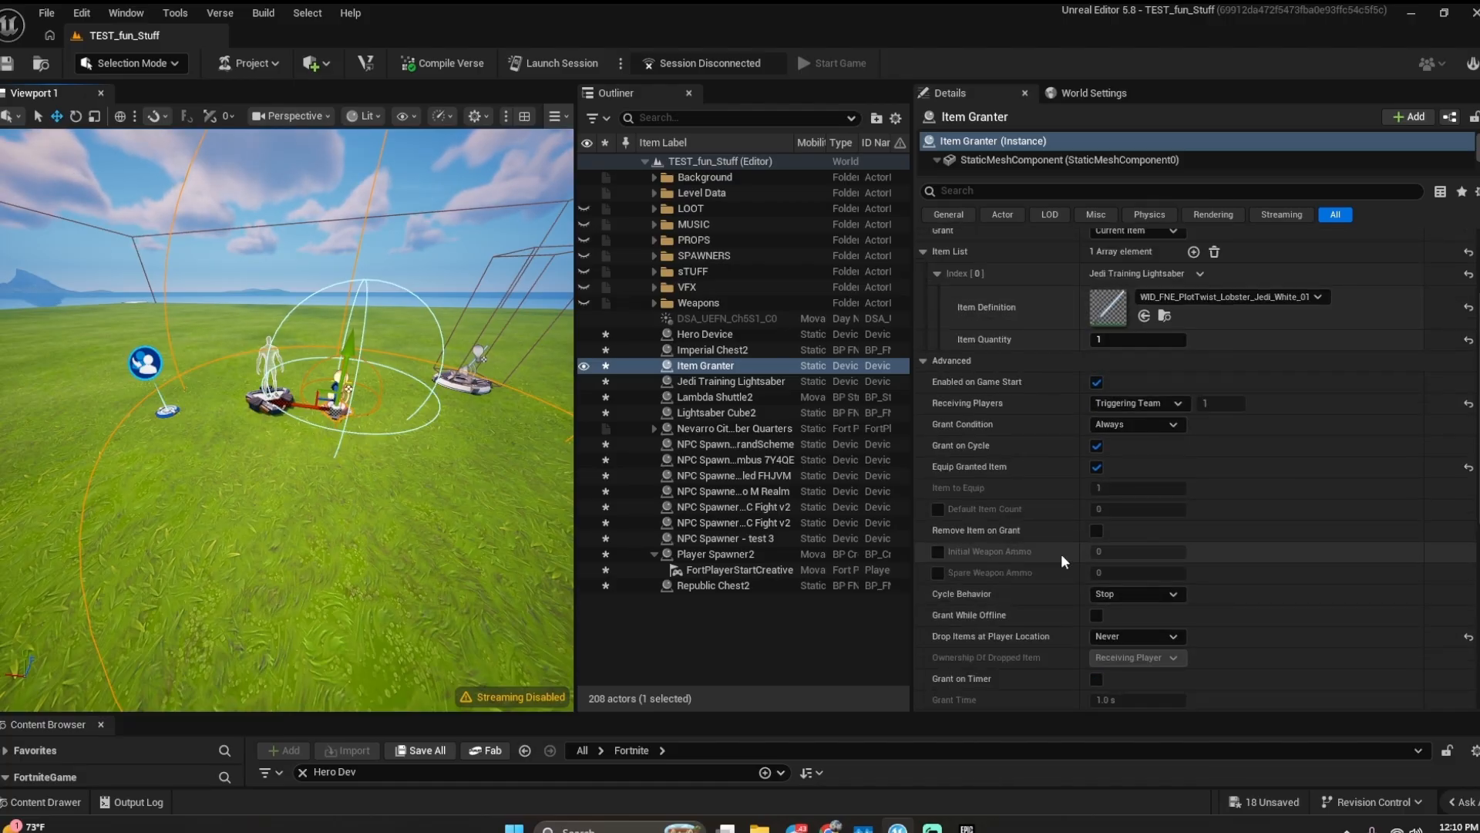
scroll(1061, 553, down, 6)
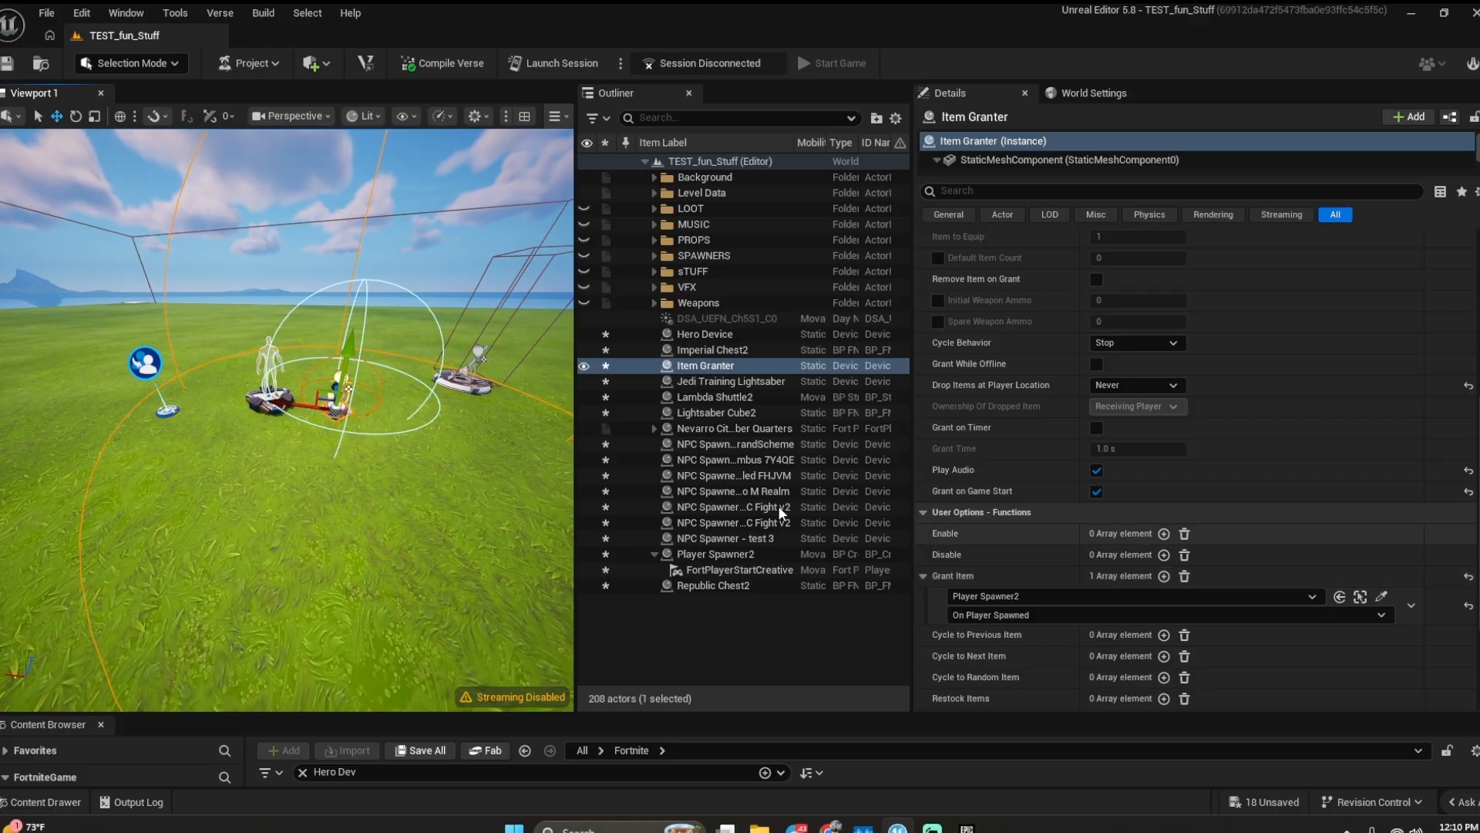
- Delete the Jedi Training Lightsaber spawner from the level
click(550, 576)
key(w)
right_drag(550, 576, 339, 579)
key(w)
key(s)
key(w)
key(s)
key(w)
click(269, 436)
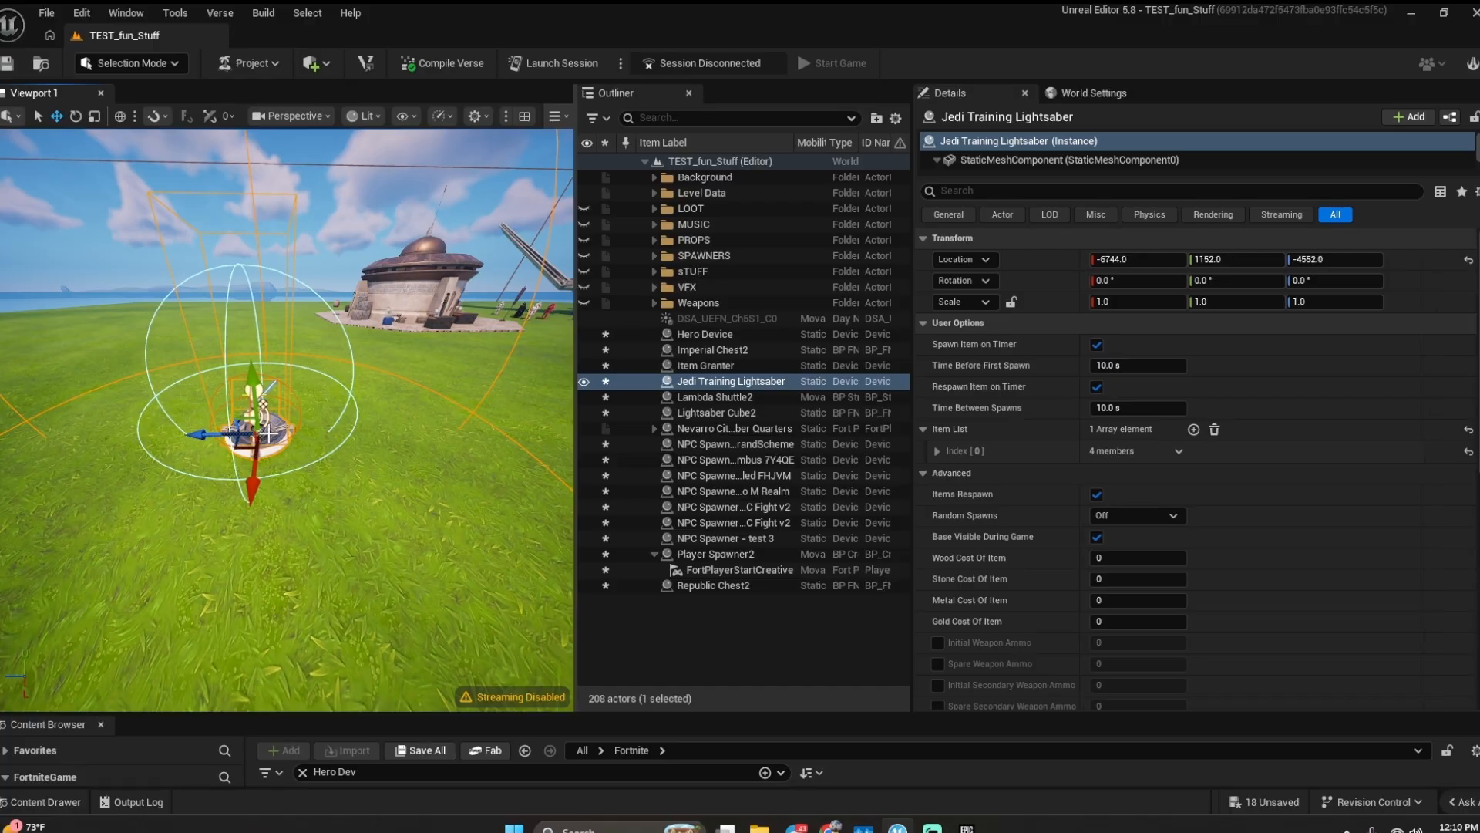
key(Delete)
- Examine the NPC group in front of the Lambda Shuttle and return to the hero device, player spawner and item granter
right_drag(323, 435, 479, 413)
key(w)
key(s)
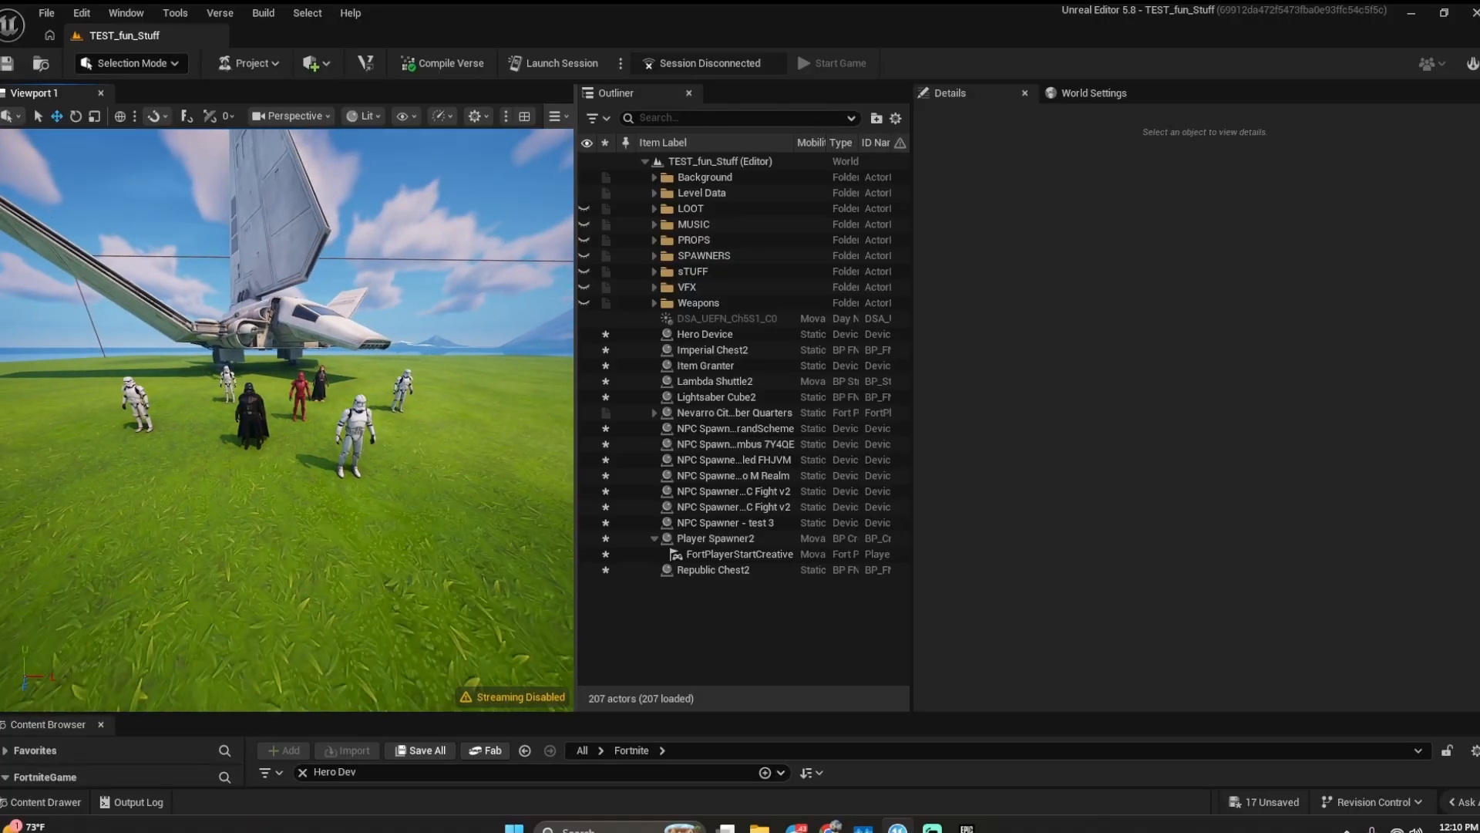
key(w)
right_drag(287, 420, 353, 422)
key(s)
key(w)
key(s)
key(a)
key(s)
right_drag(413, 588, 413, 589)
- Open the Vehicle Gallery folder under Star Wars Content, Galleries, Vehicle, and clear the asset search filter
drag(383, 715, 362, 493)
click(86, 618)
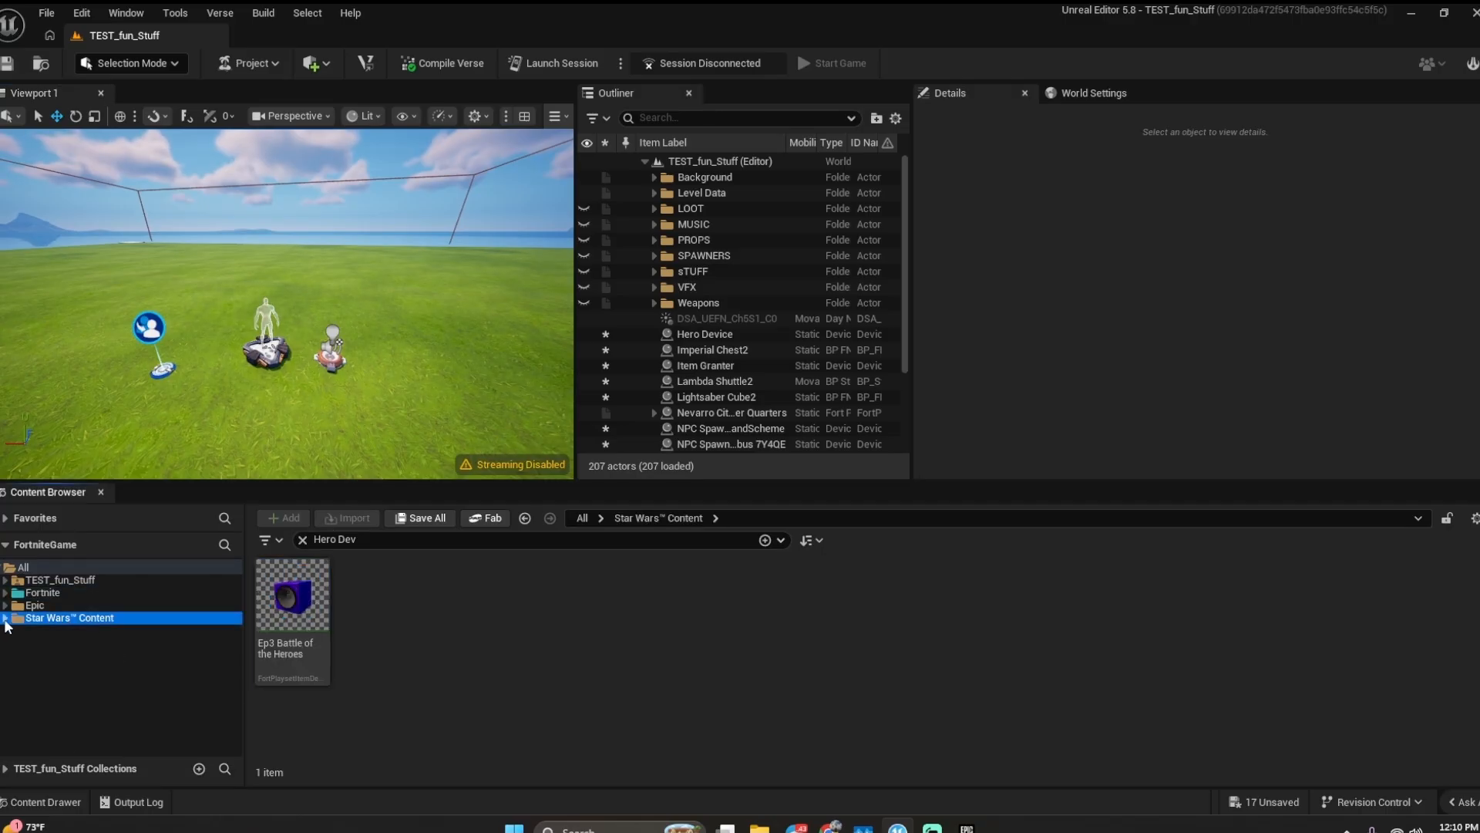
scroll(72, 671, down, 2)
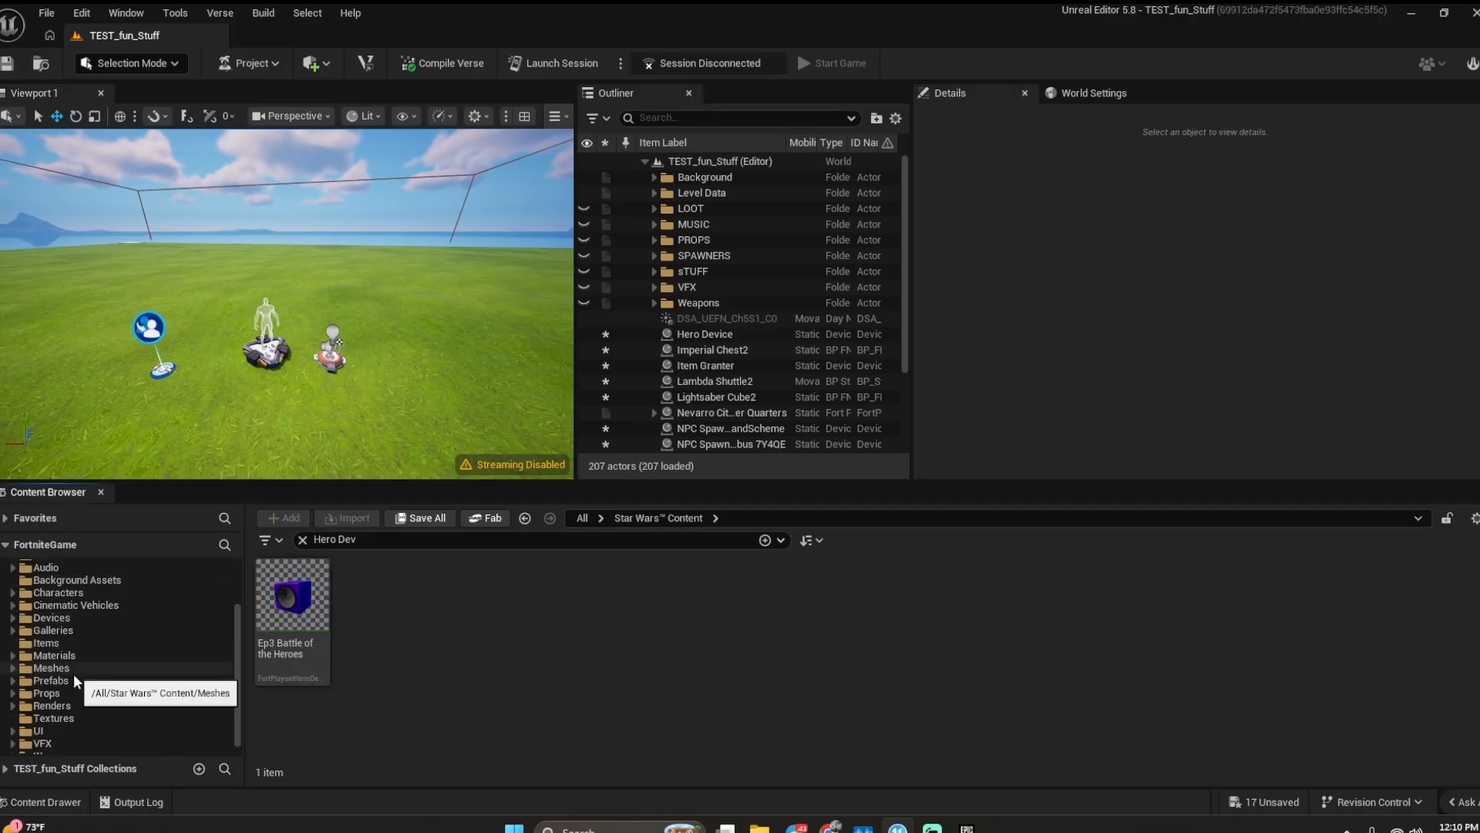
click(64, 632)
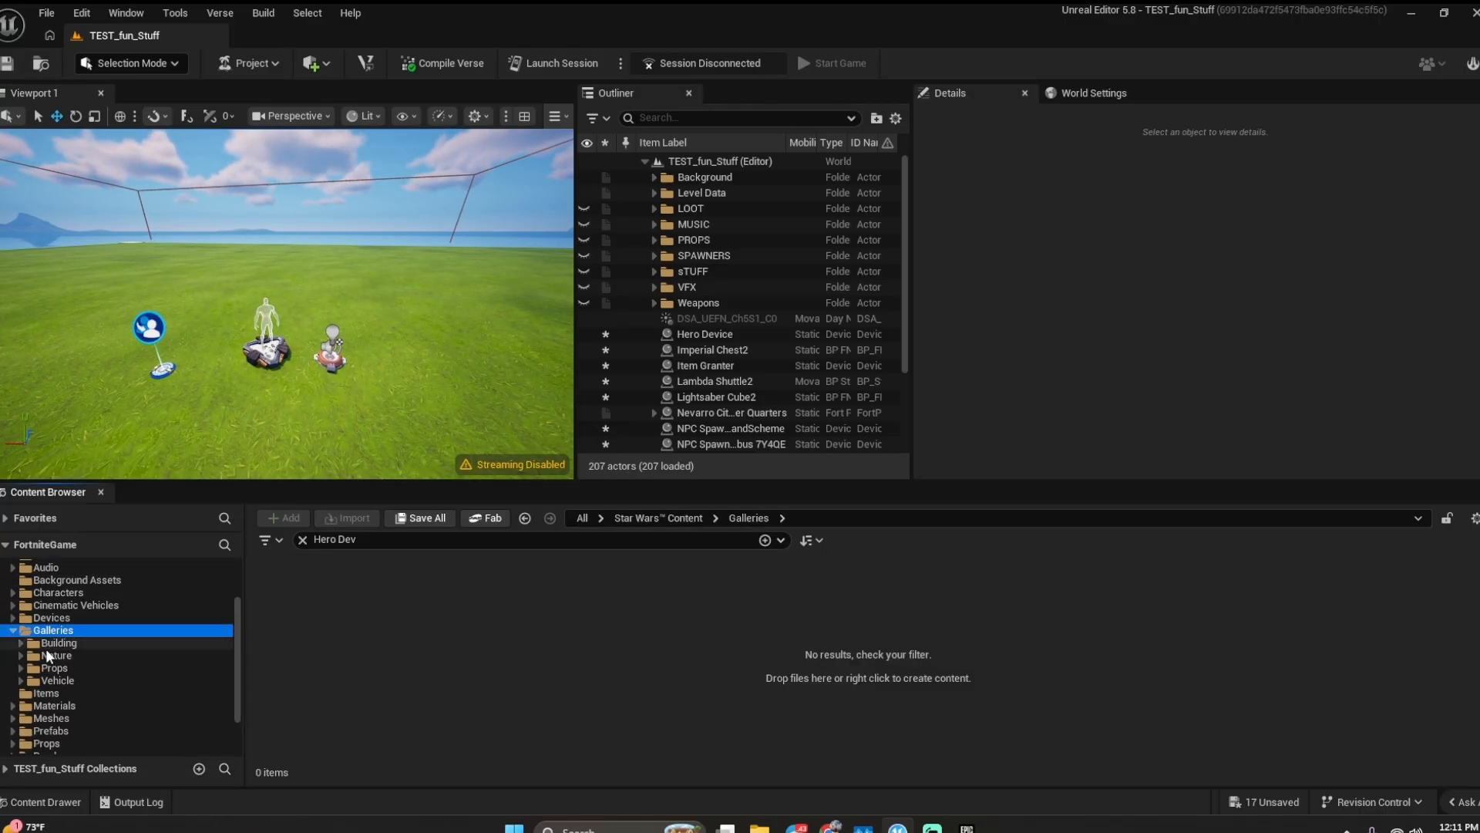
double_click(57, 680)
scroll(57, 655, down, 2)
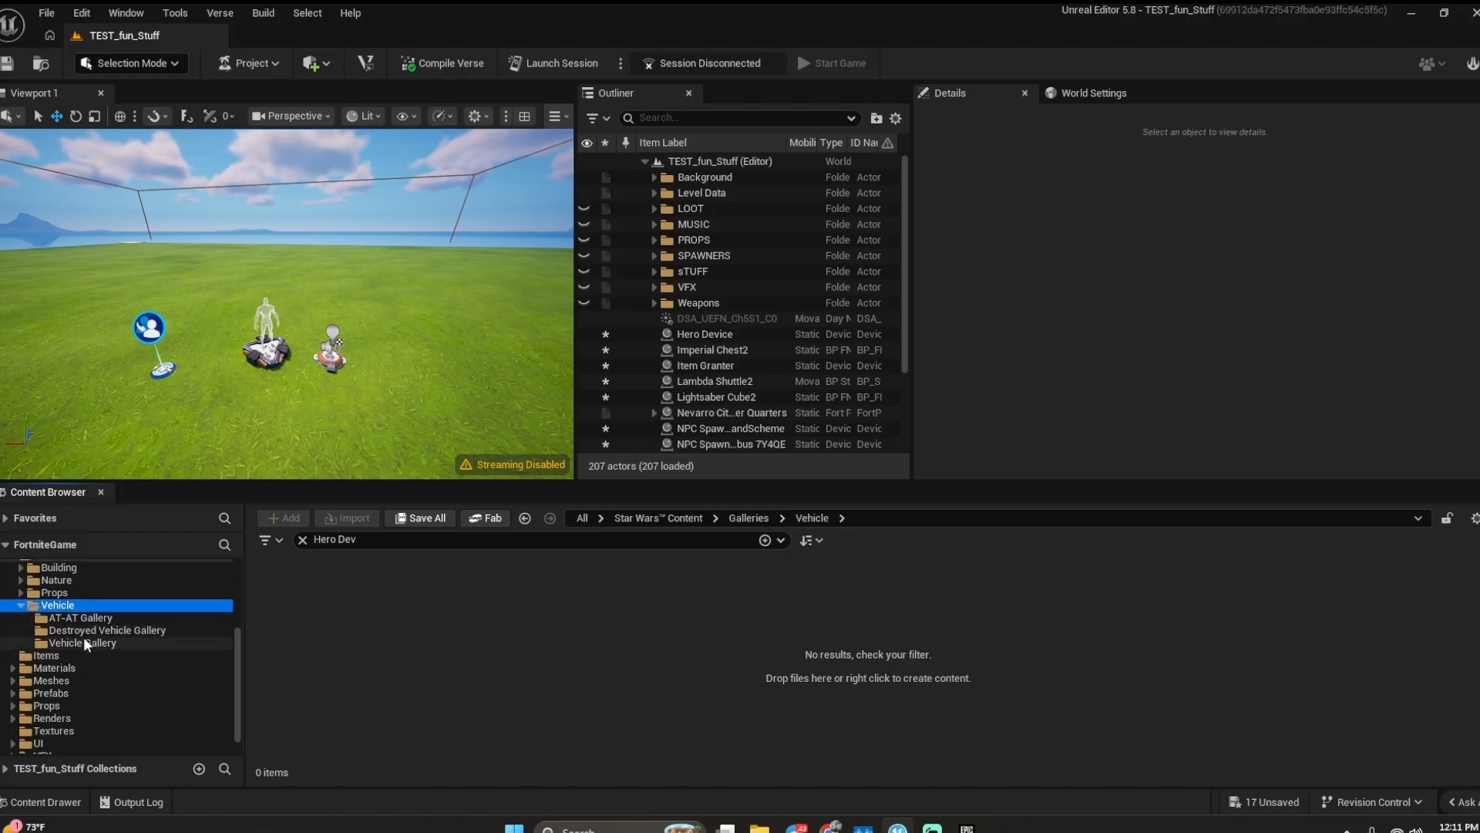
click(94, 642)
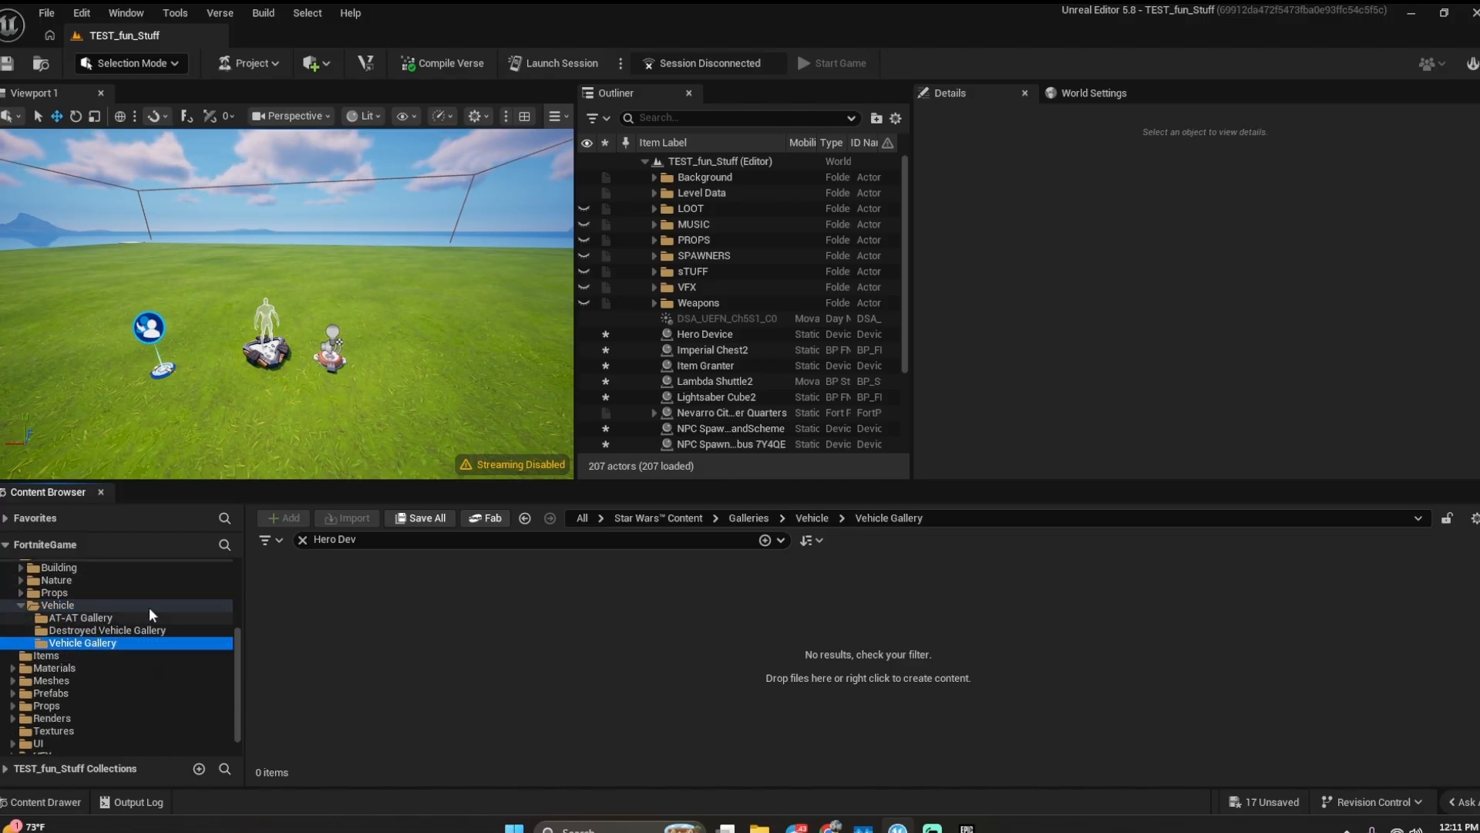
click(303, 539)
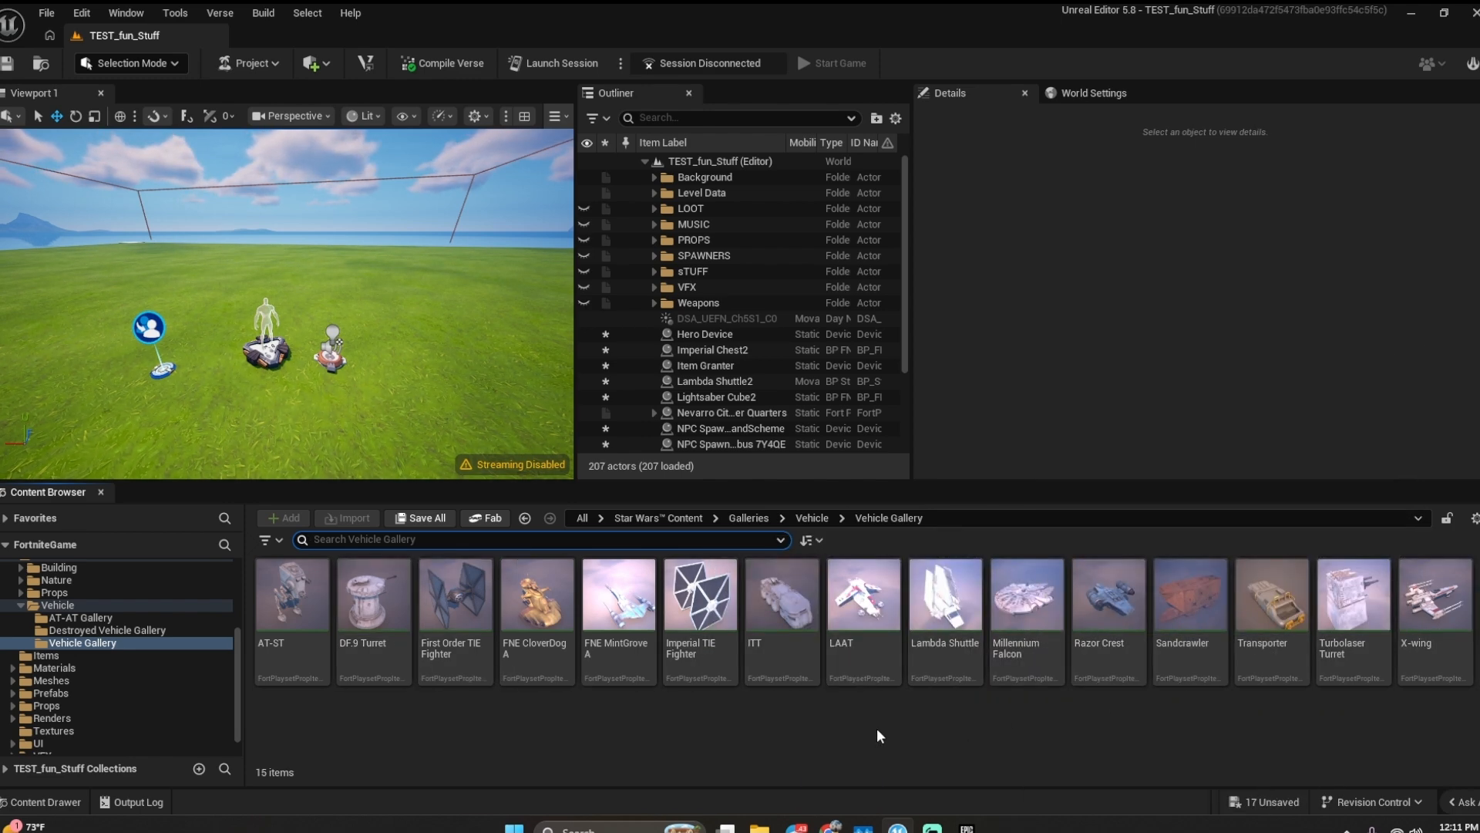
- Add the Millennium Falcon from the Vehicle Gallery to the level and frame it in the view
drag(1035, 617, 206, 172)
key(f)
key(w)
mouse_move(293, 276)
right_down()
mouse_move(293, 309)
mouse_move(293, 276)
right_up()
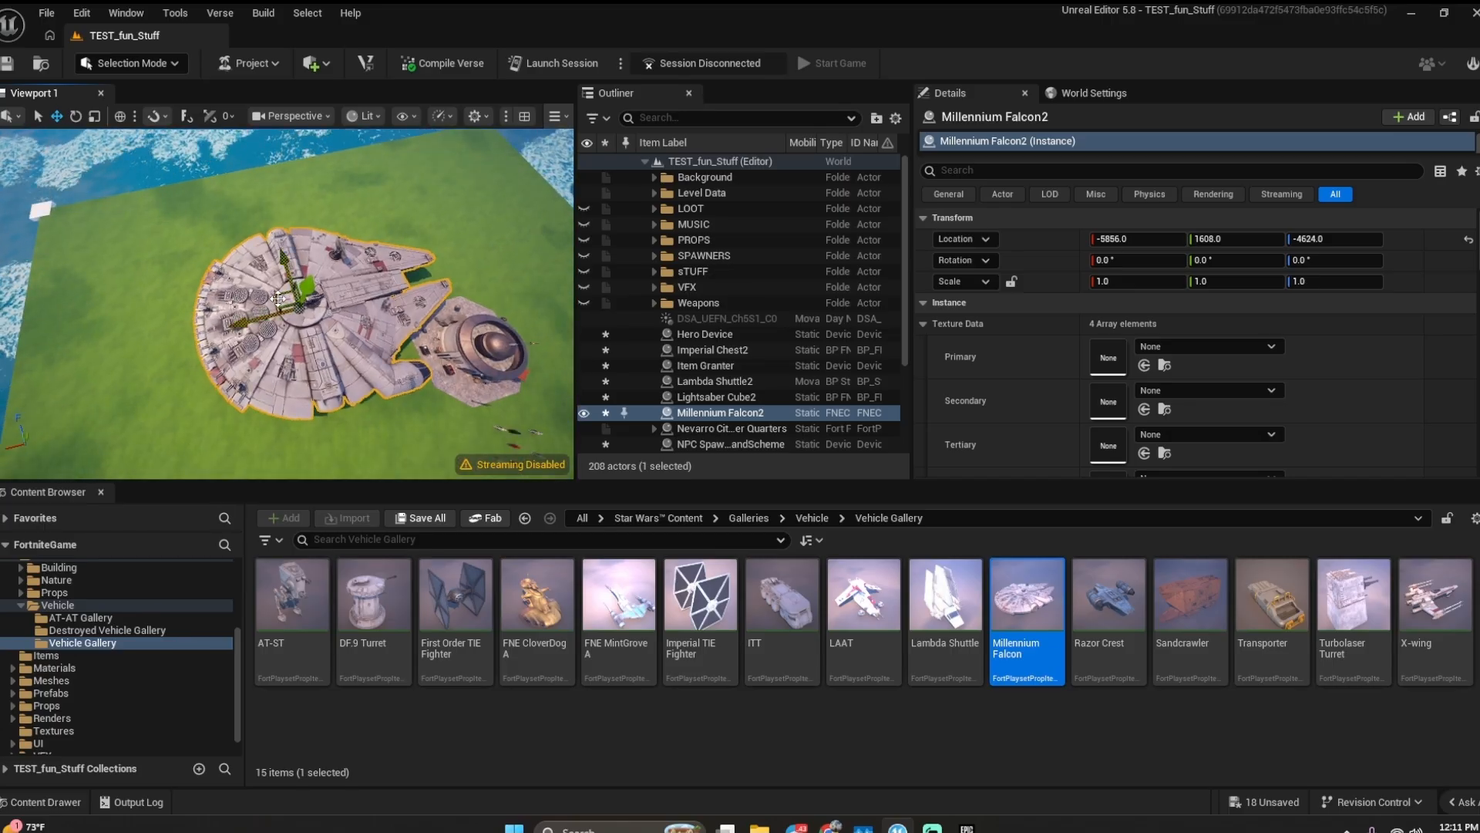
- Move the Millennium Falcon away from the building to location -3824, 1608, -2760 and rotate it to about -180°, -64°, 180°
drag(277, 298, 114, 236)
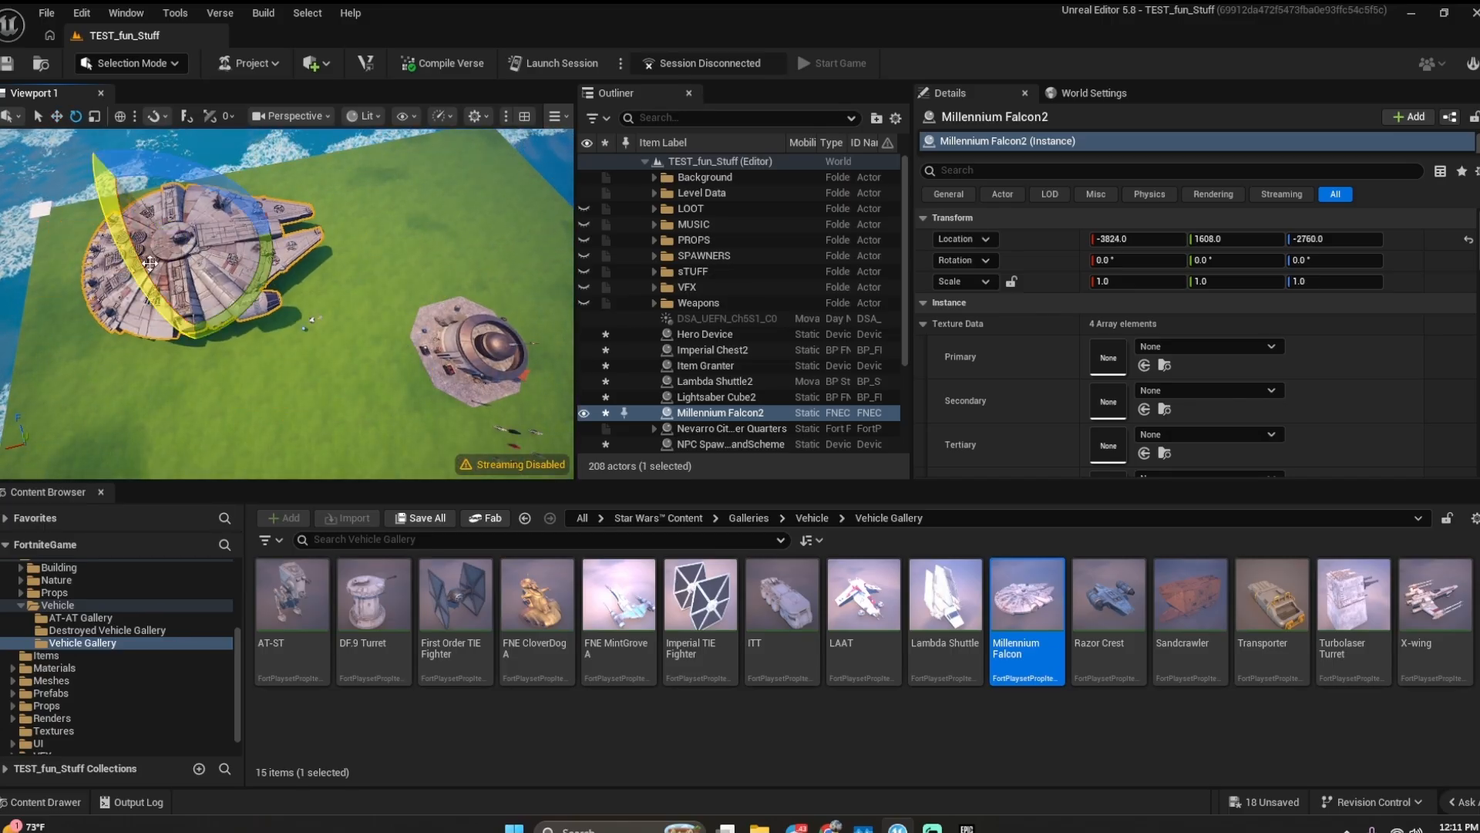
drag(224, 329, 281, 255)
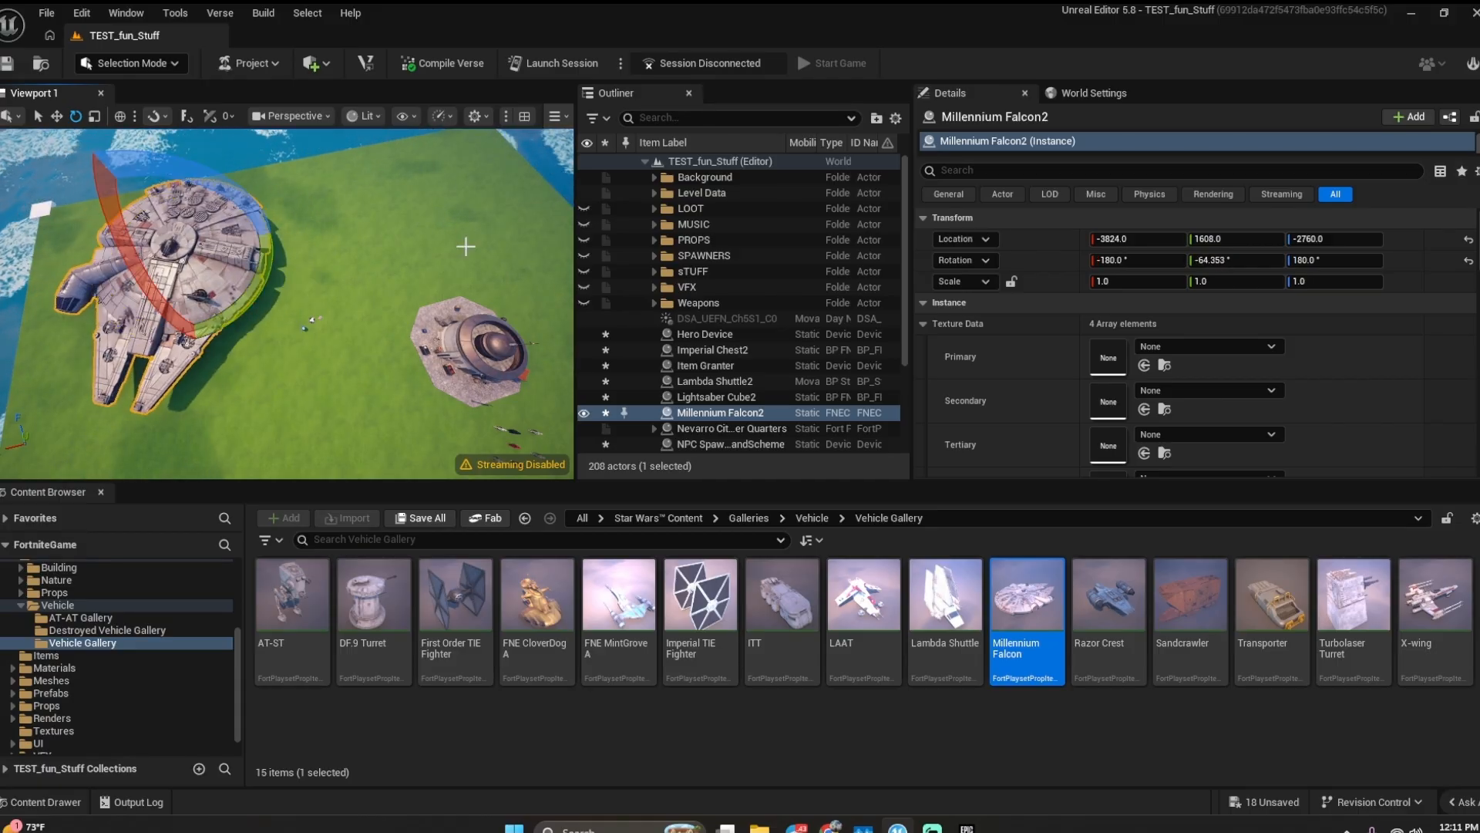
- Raise the Millennium Falcon to a height of 1888 so its landing gear rests on the grass
click(636, 163)
key(w)
right_drag(367, 334, 308, 240)
key(w)
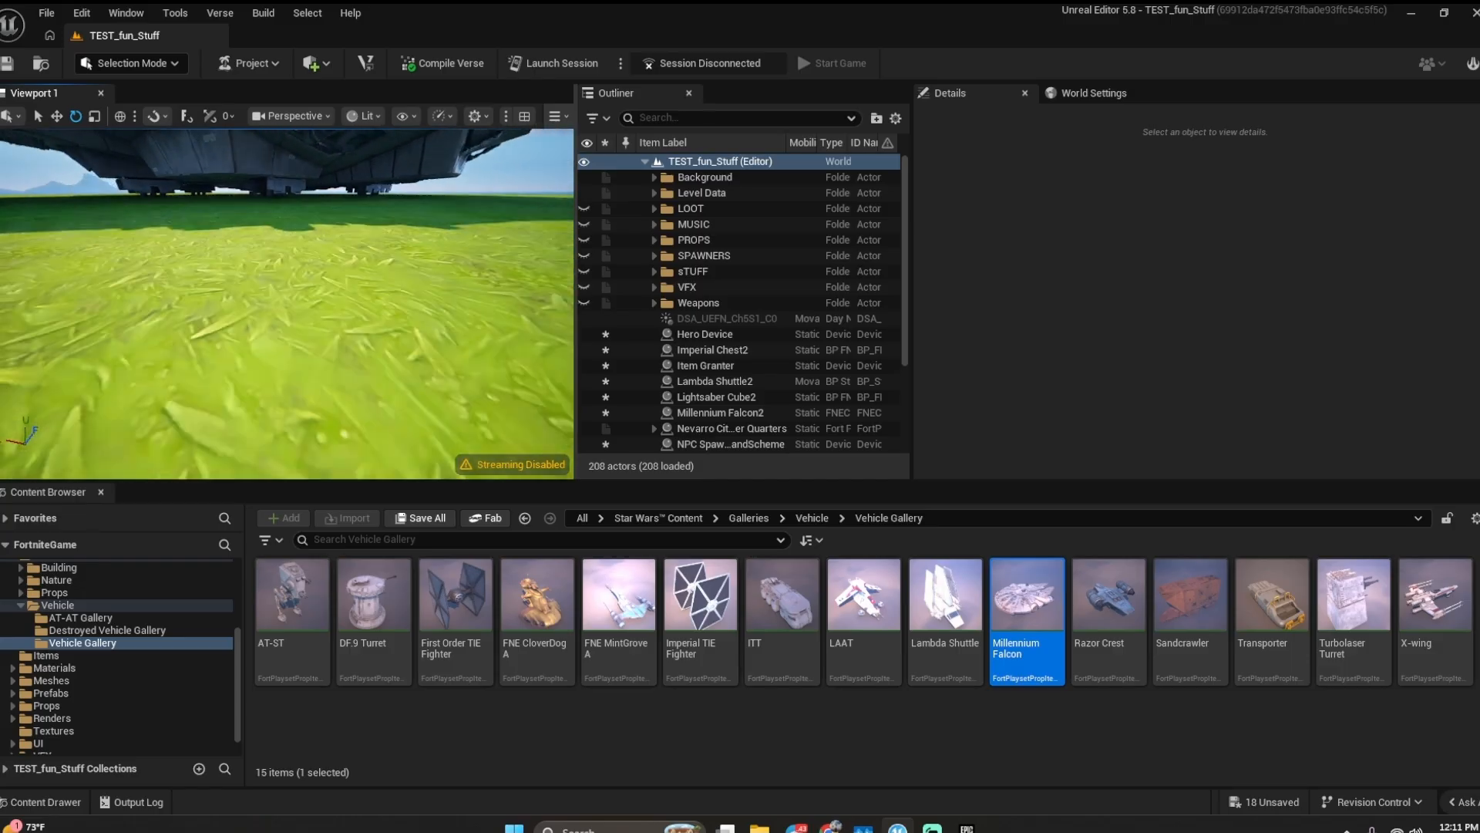
click(300, 181)
right_drag(239, 246, 239, 207)
key(s)
drag(274, 208, 263, 306)
right_drag(264, 306, 325, 219)
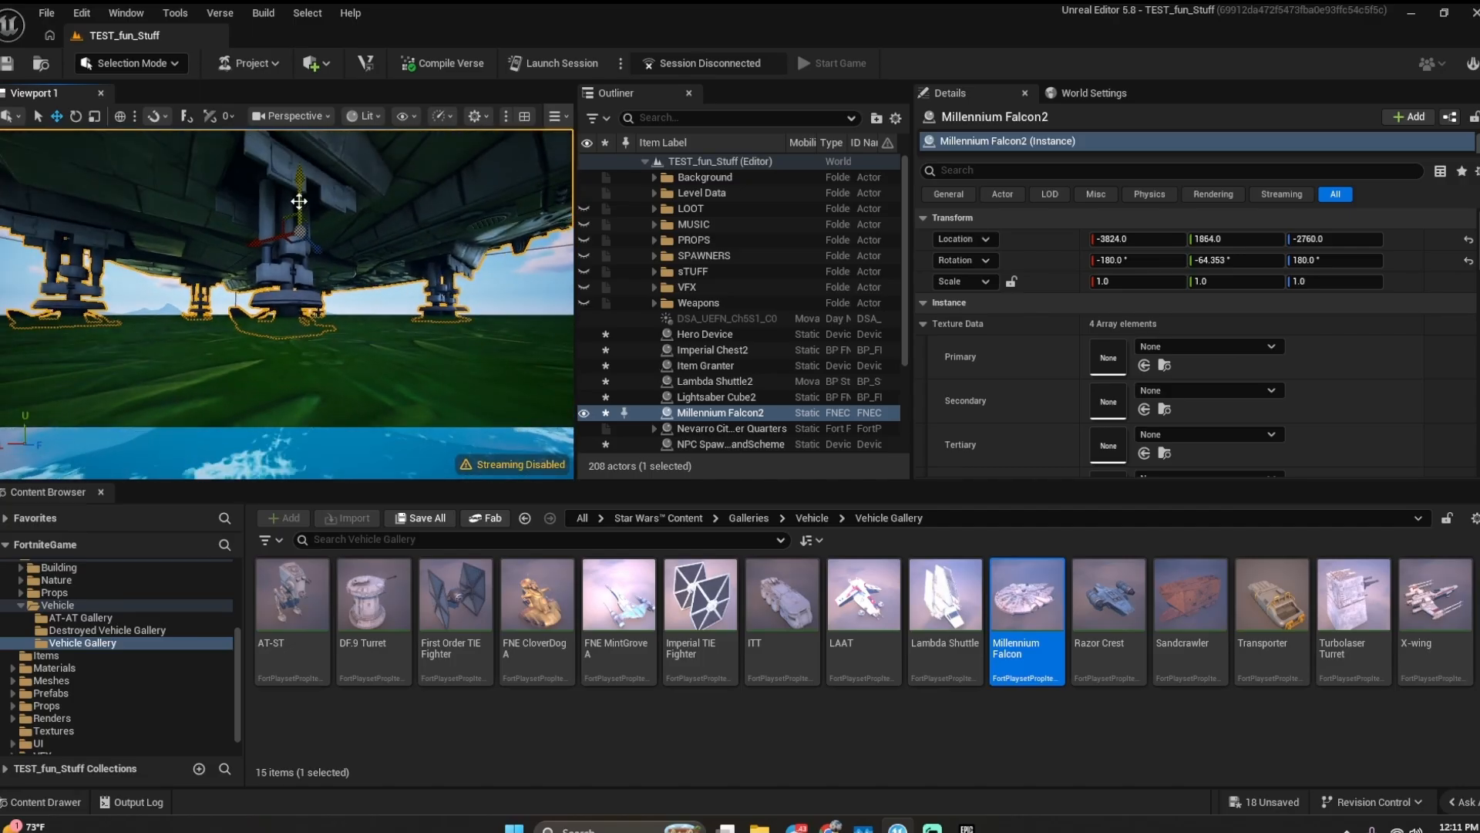
drag(300, 201, 303, 193)
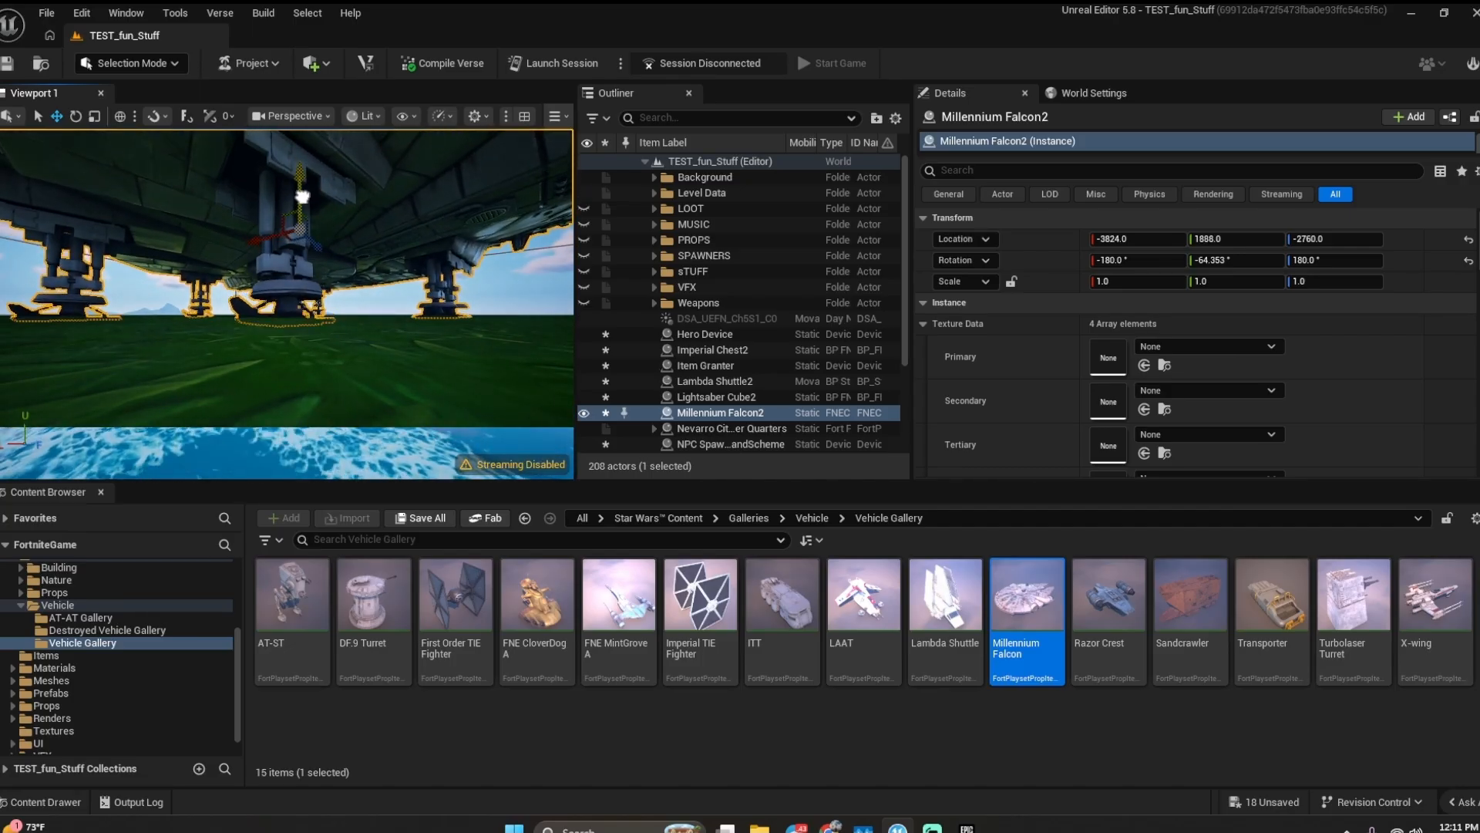
click(606, 162)
- Look over the level around the Millennium Falcon and go to the chests on the paving outside the building
key(s)
right_drag(551, 188, 740, 221)
key(w)
key(w)
key(w)
key(w)
right_drag(286, 303, 296, 370)
key(s)
key(w)
key(s)
key(w)
key(s)
key(w)
key(w)
key(s)
key(s)
key(w)
- Select the Lightsaber Cube, Republic Chest and Imperial Chest together and move them inside the building
click(232, 213)
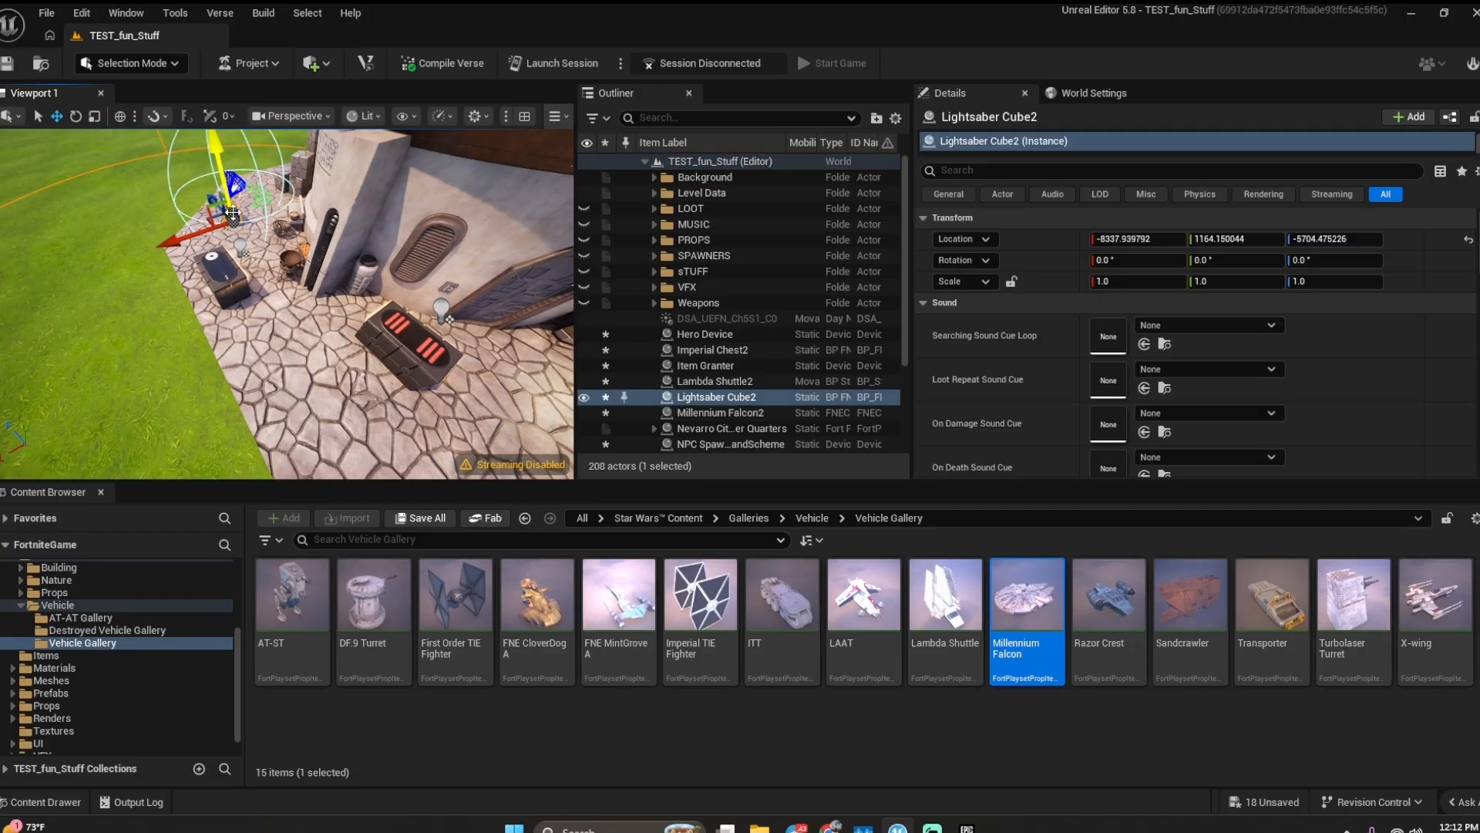
click(236, 287)
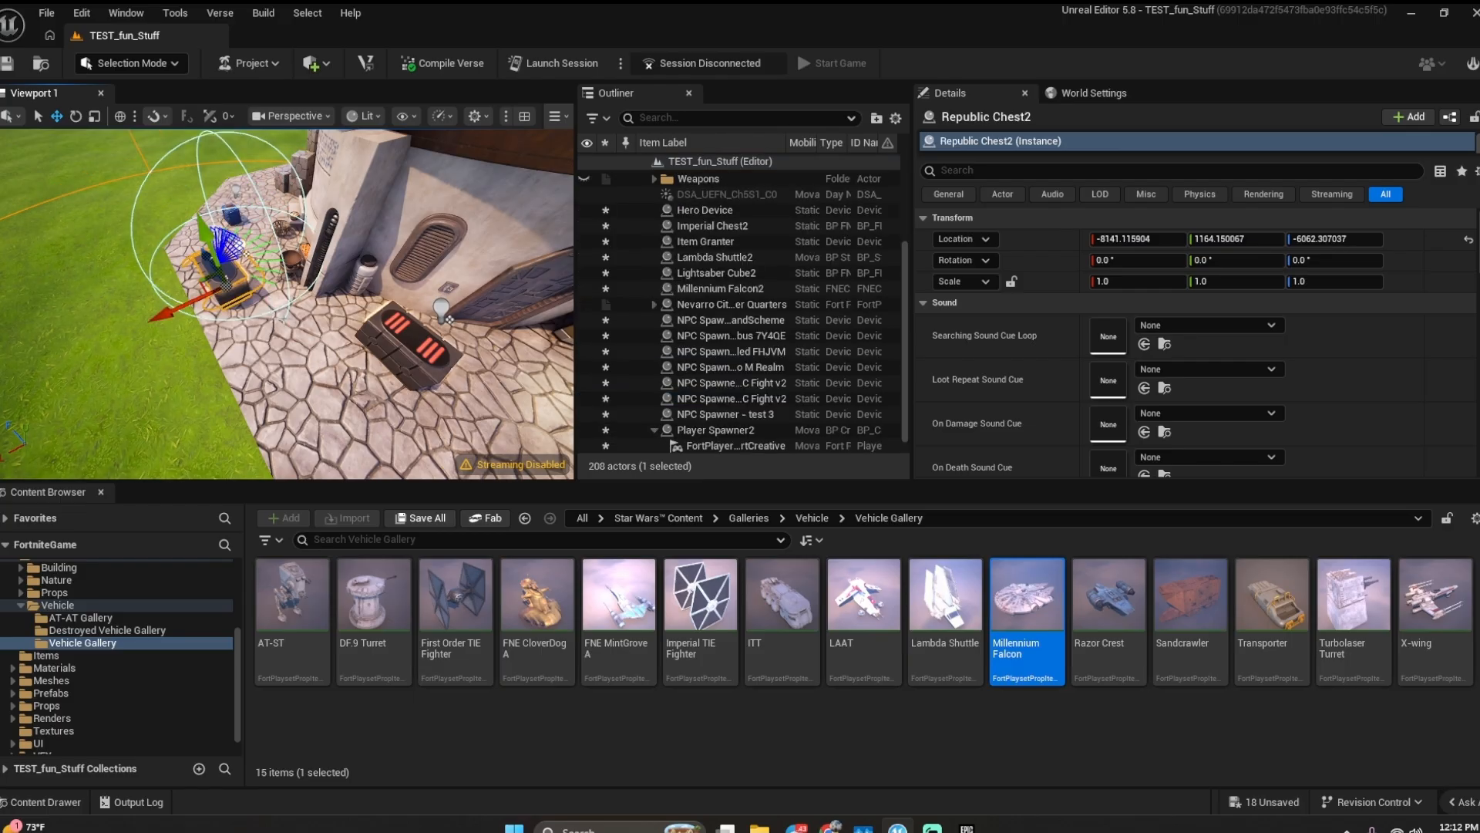
click(384, 349)
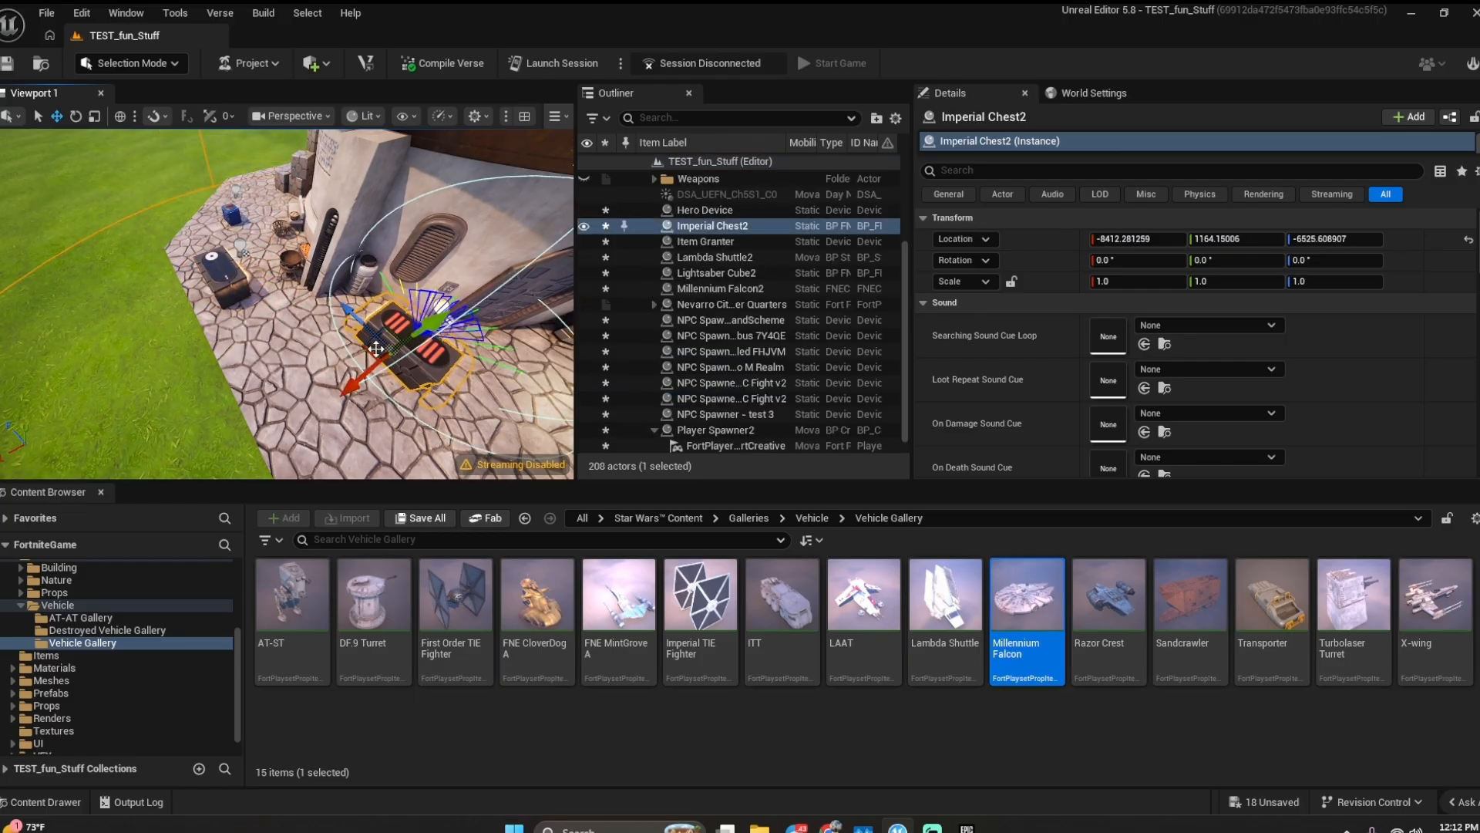
ctrl+click(225, 275)
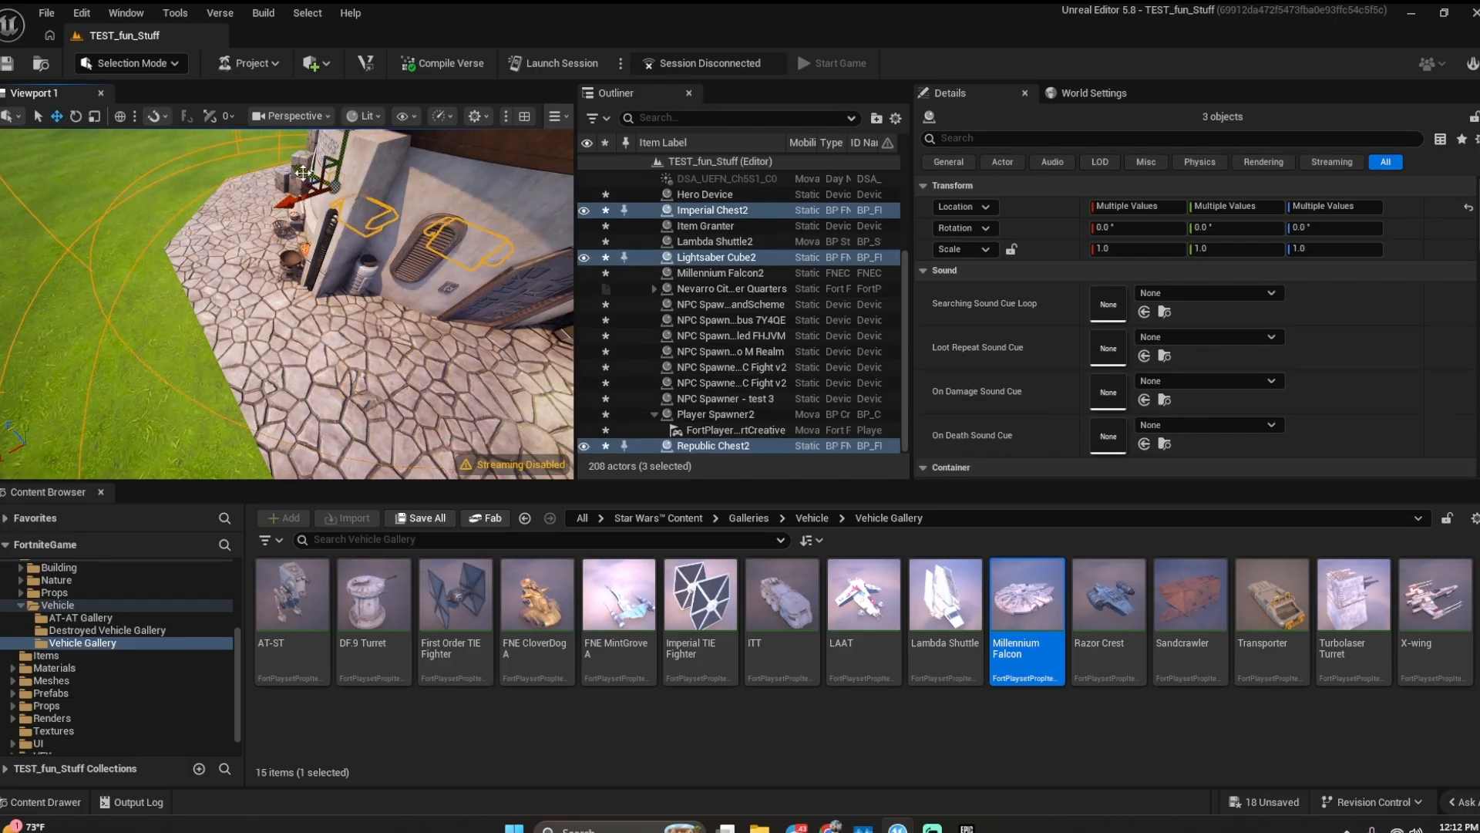
key(w)
right_drag(327, 363, 293, 305)
key(w)
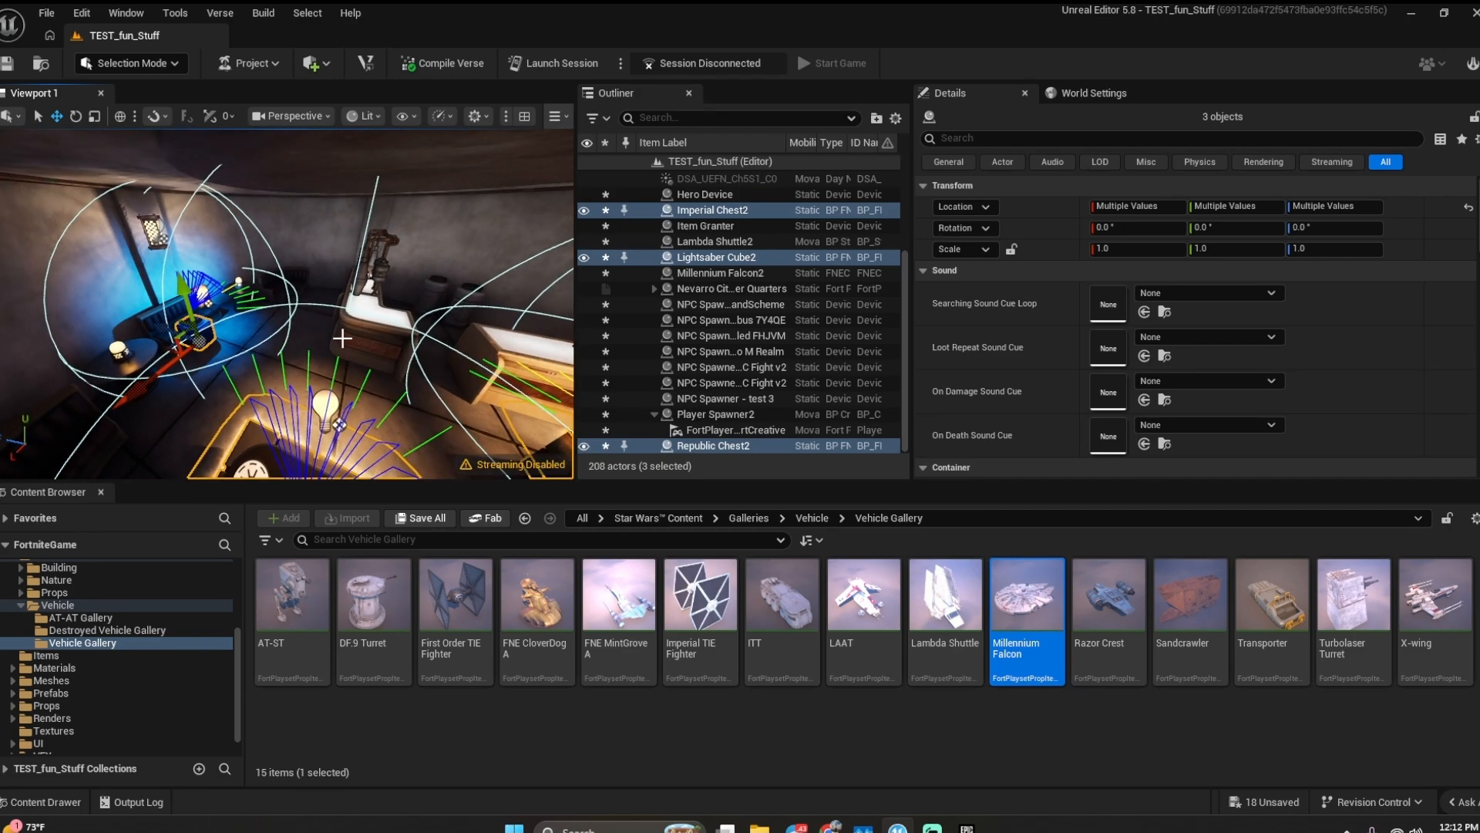
click(623, 164)
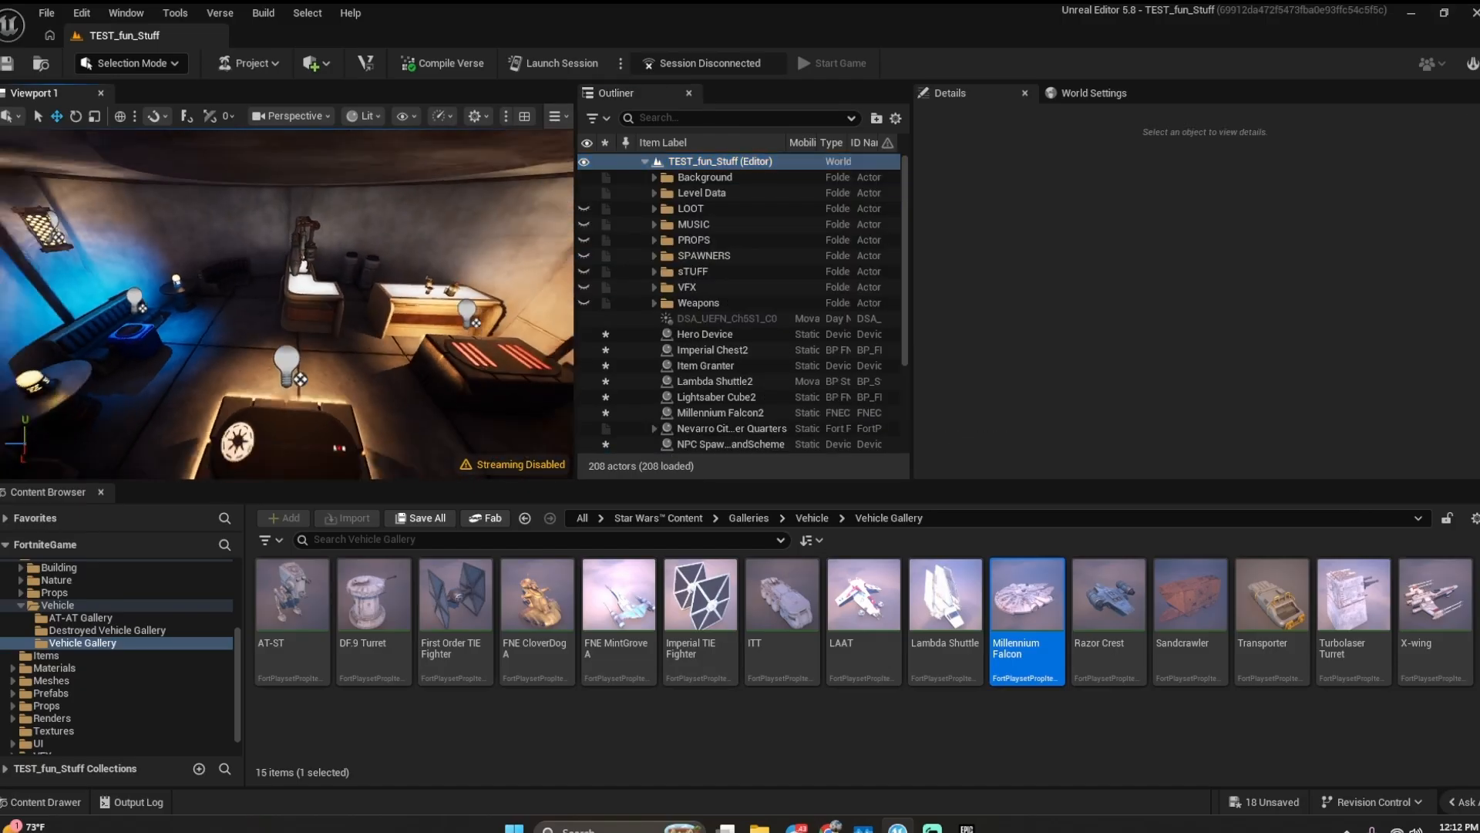
- Review the Item Granter's item list, grant options and Grant Item function binding
key(w)
right_drag(287, 308, 401, 309)
key(w)
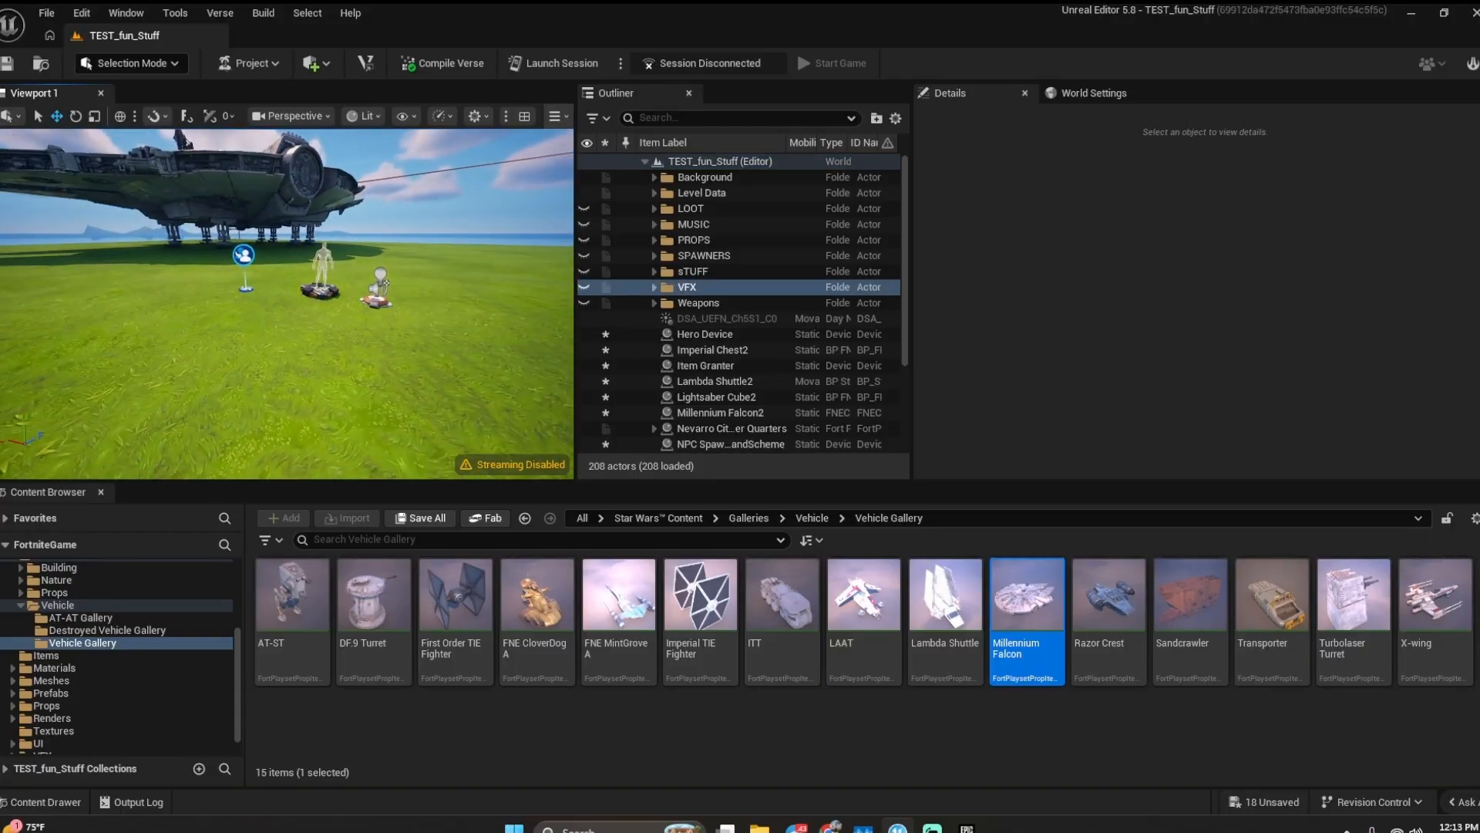
click(434, 347)
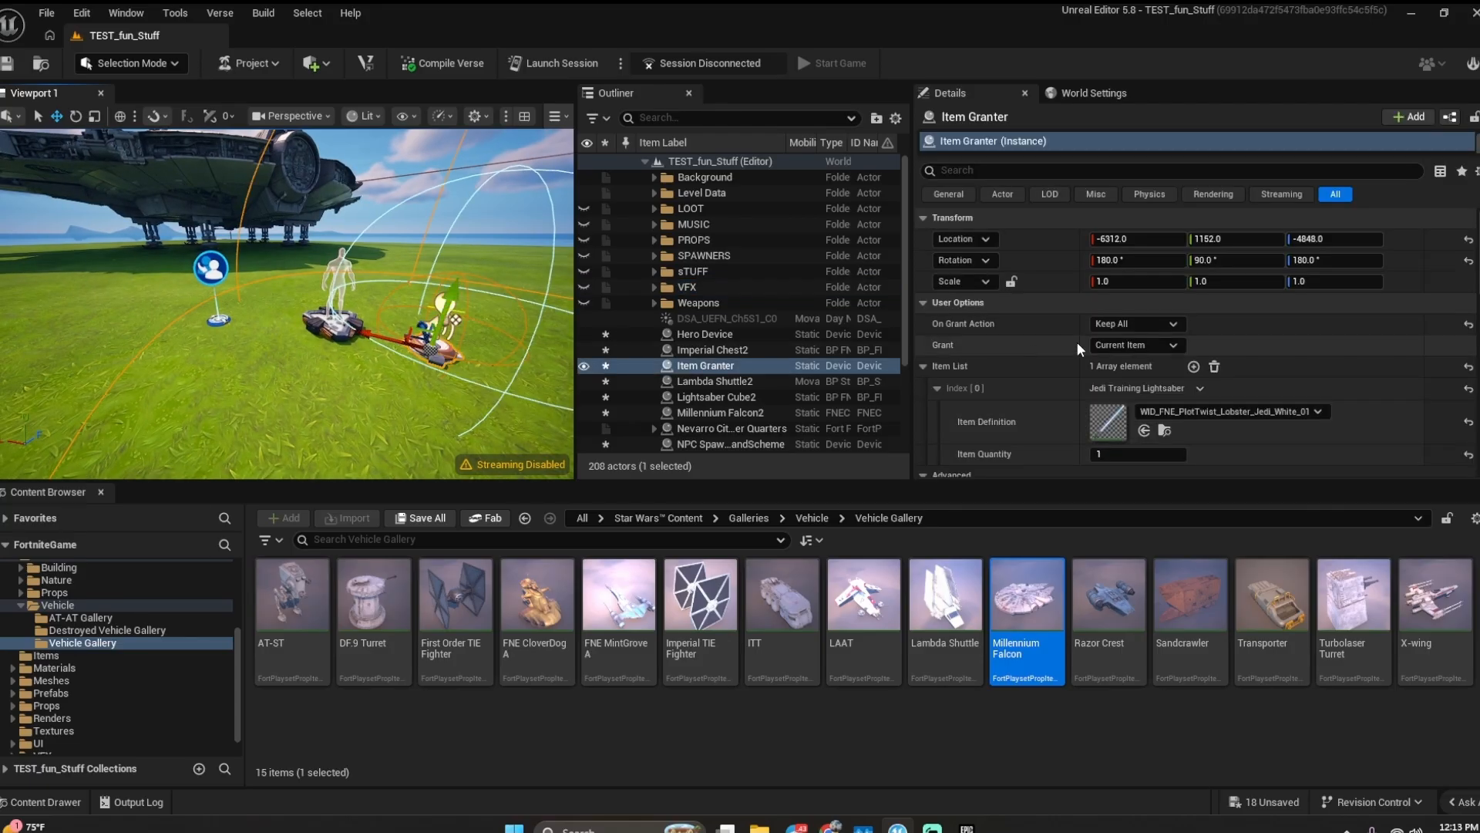
scroll(1108, 341, down, 6)
scroll(1108, 339, down, 5)
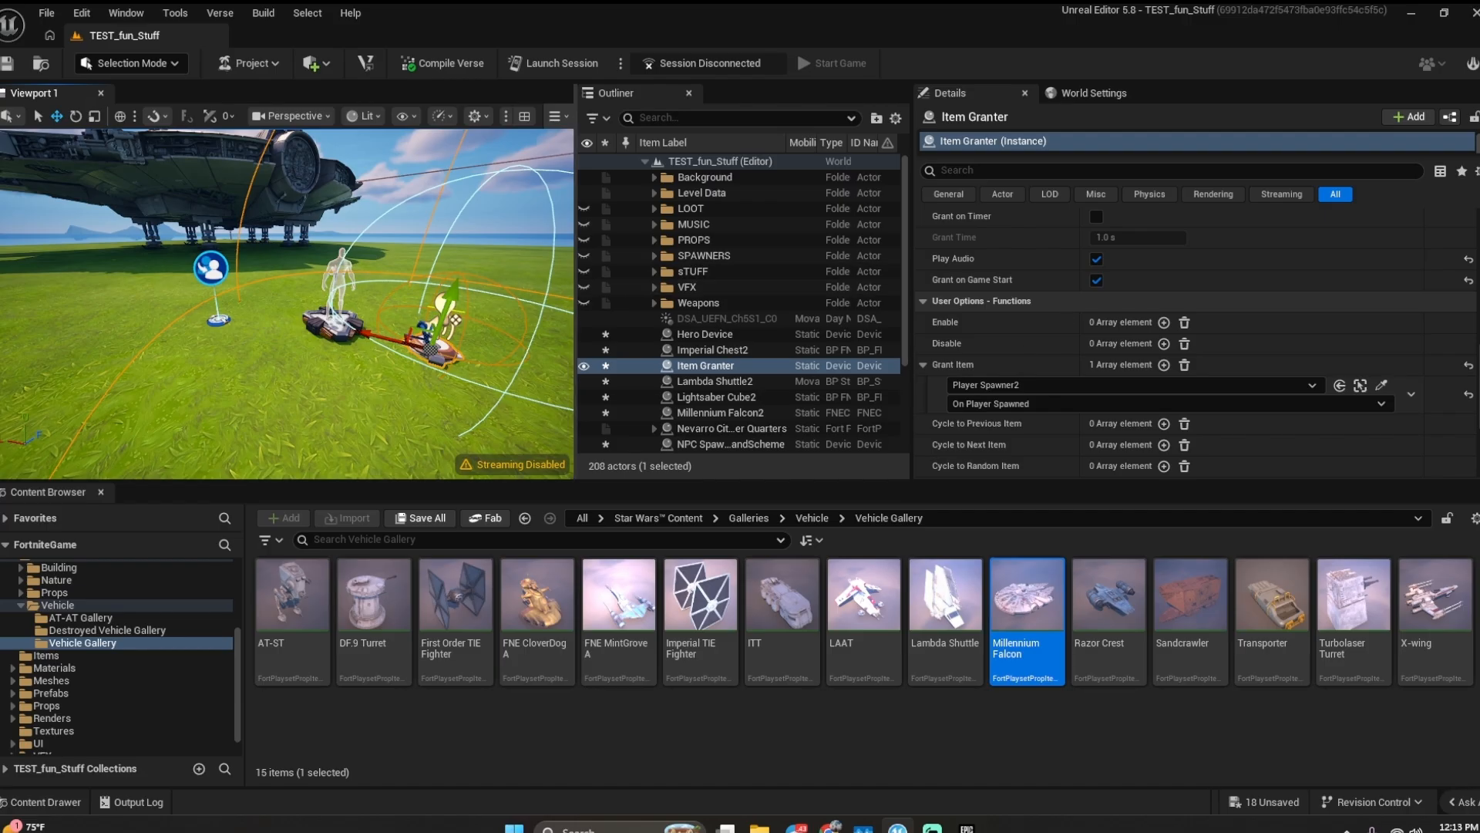
- Remove the Player Spawner2 binding from the Hero Device's Apply Transformation to Instigator function
key(w)
right_drag(287, 350, 416, 352)
click(287, 349)
key(w)
key(s)
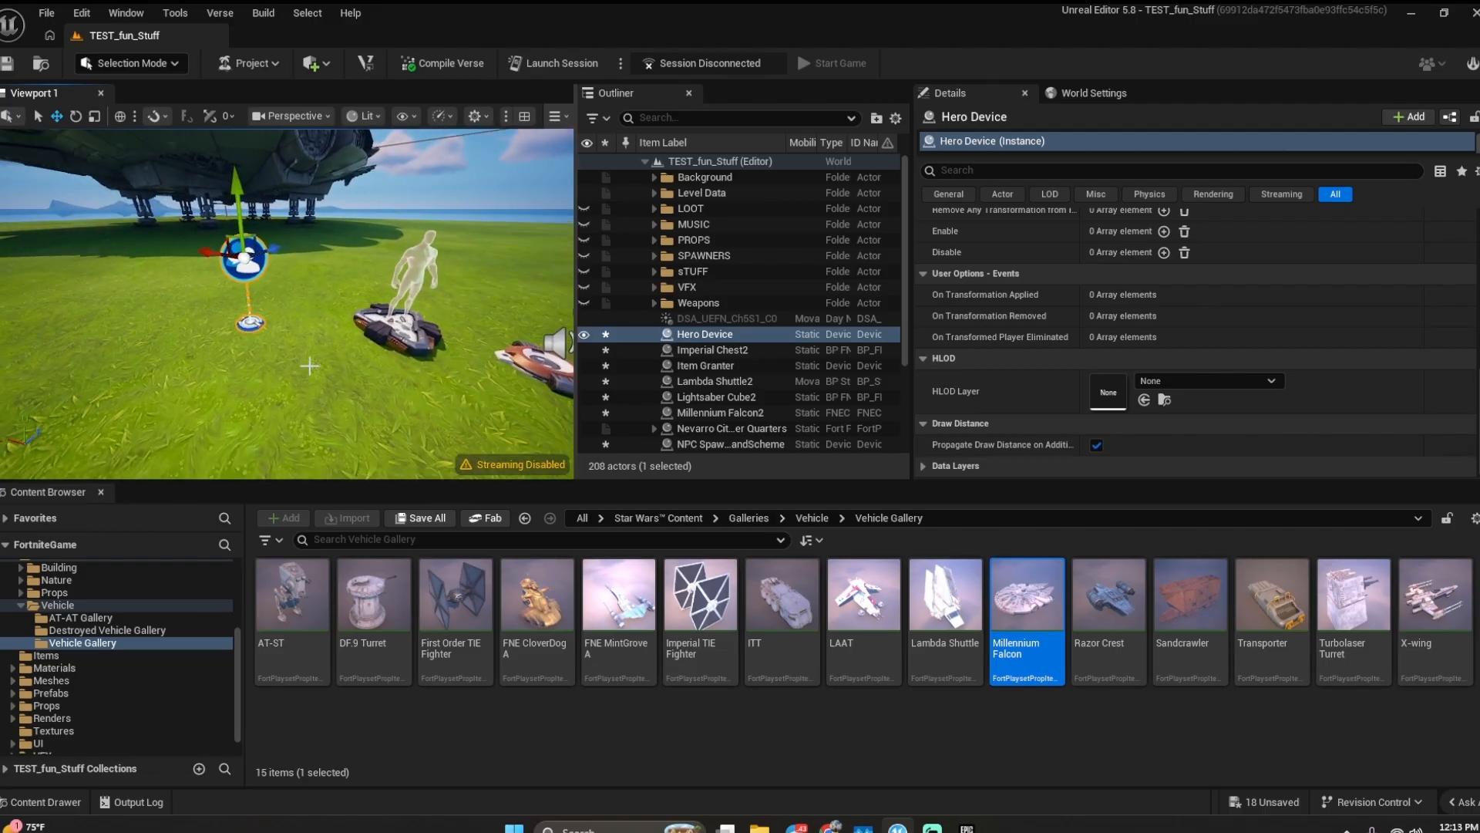
scroll(1133, 415, up, 3)
scroll(1135, 418, up, 2)
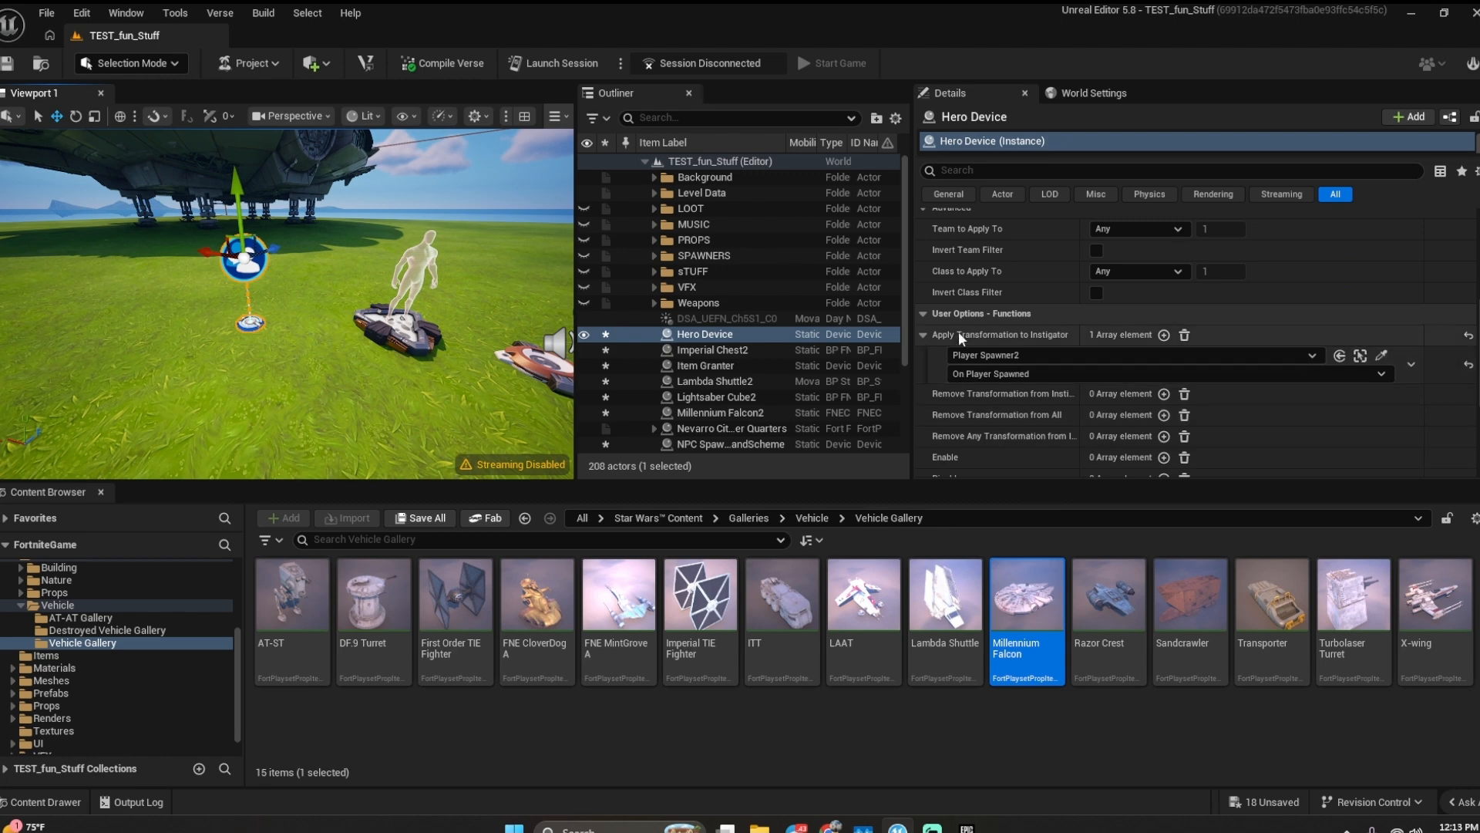
click(1185, 335)
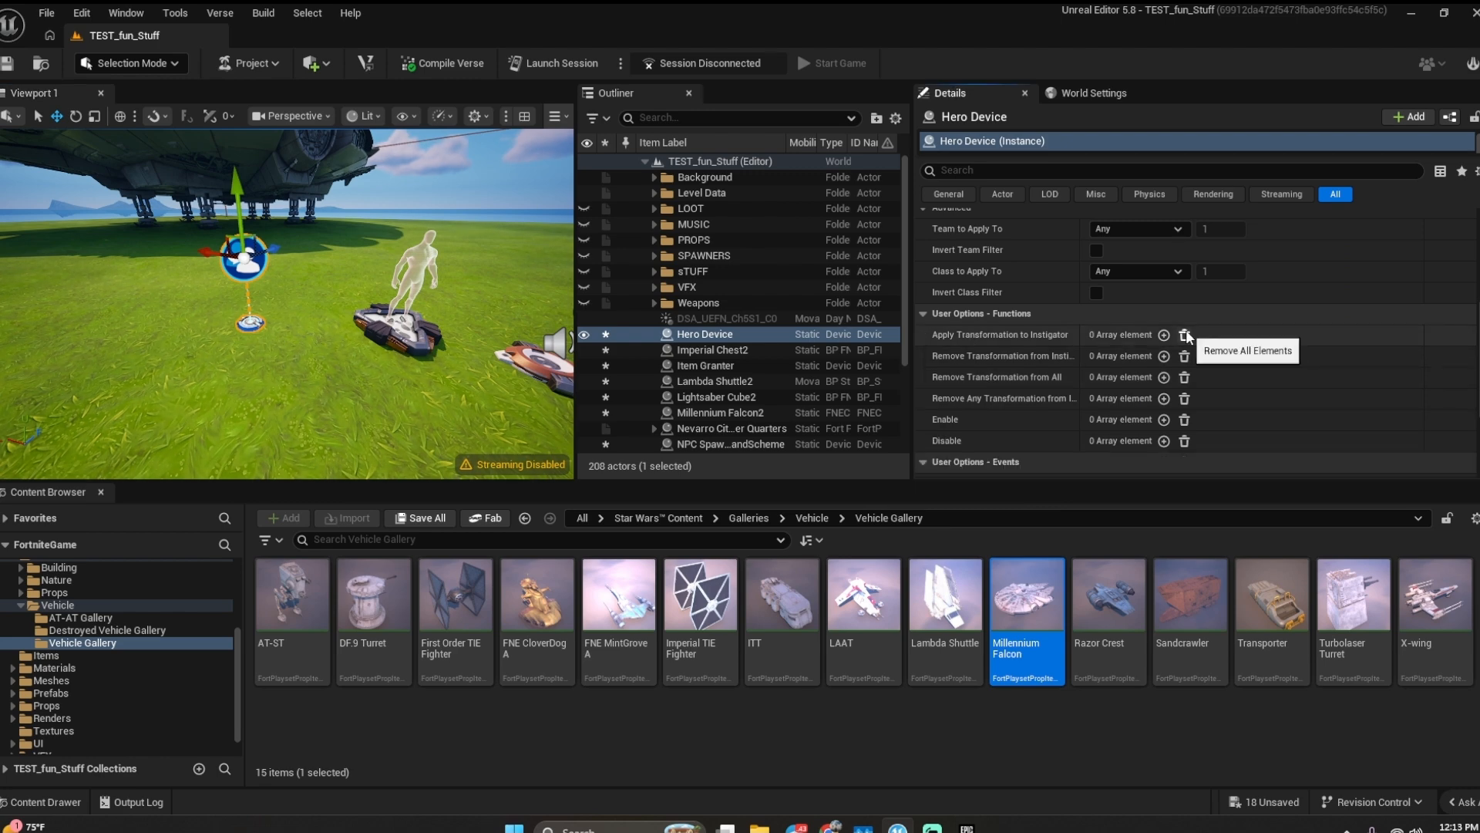
click(631, 161)
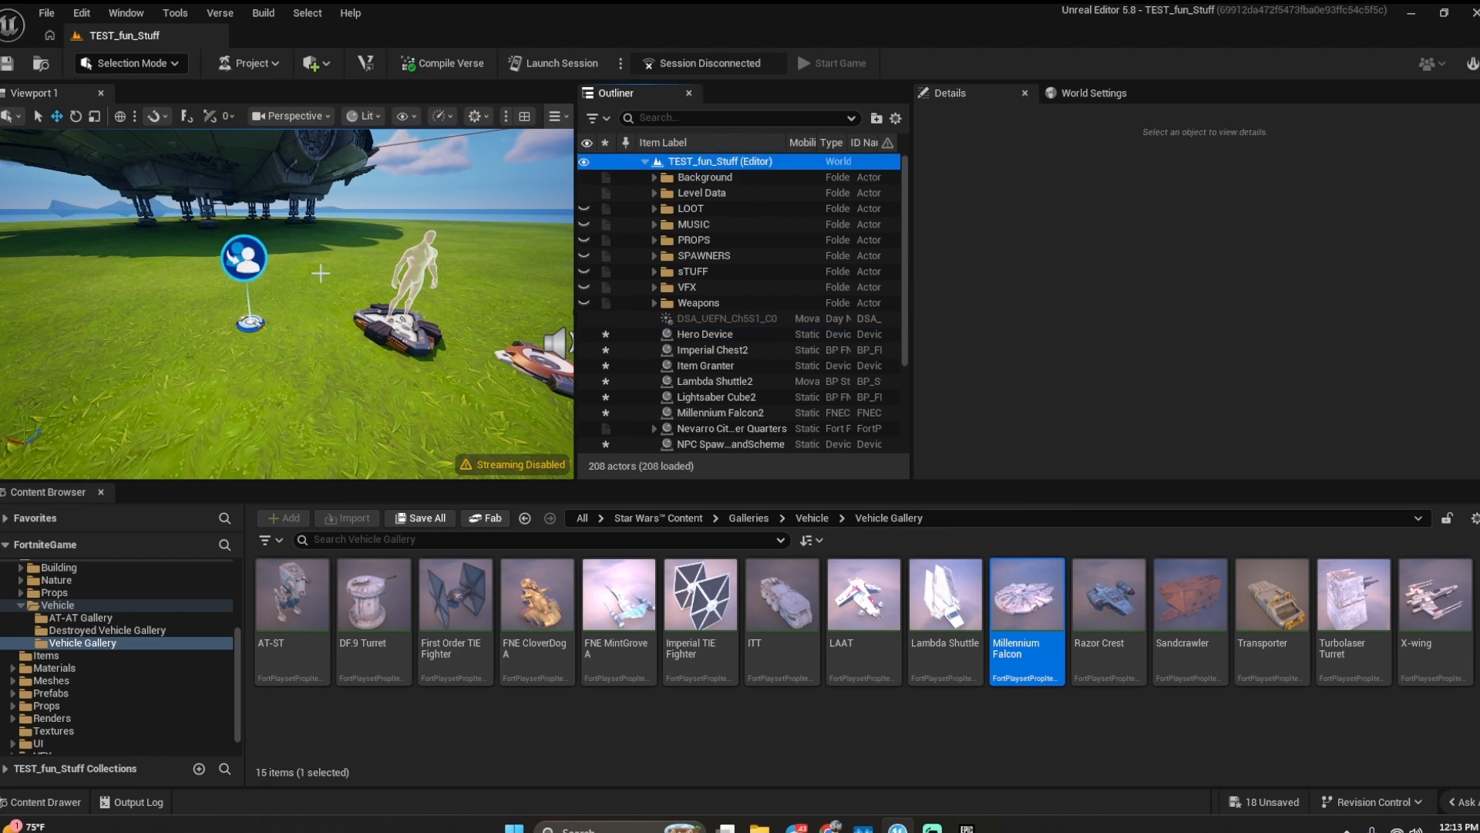
- Move the player spawner farther away from the Hero Device
click(254, 310)
drag(211, 261, 106, 243)
right_drag(454, 343, 476, 328)
mouse_move(371, 344)
right_down()
mouse_move(393, 356)
mouse_move(400, 344)
right_up()
key(w)
- Recheck the Item Granter's Grant on Game Start, Drop Items at Player Location and On Player Spawned settings
click(373, 346)
scroll(977, 391, down, 8)
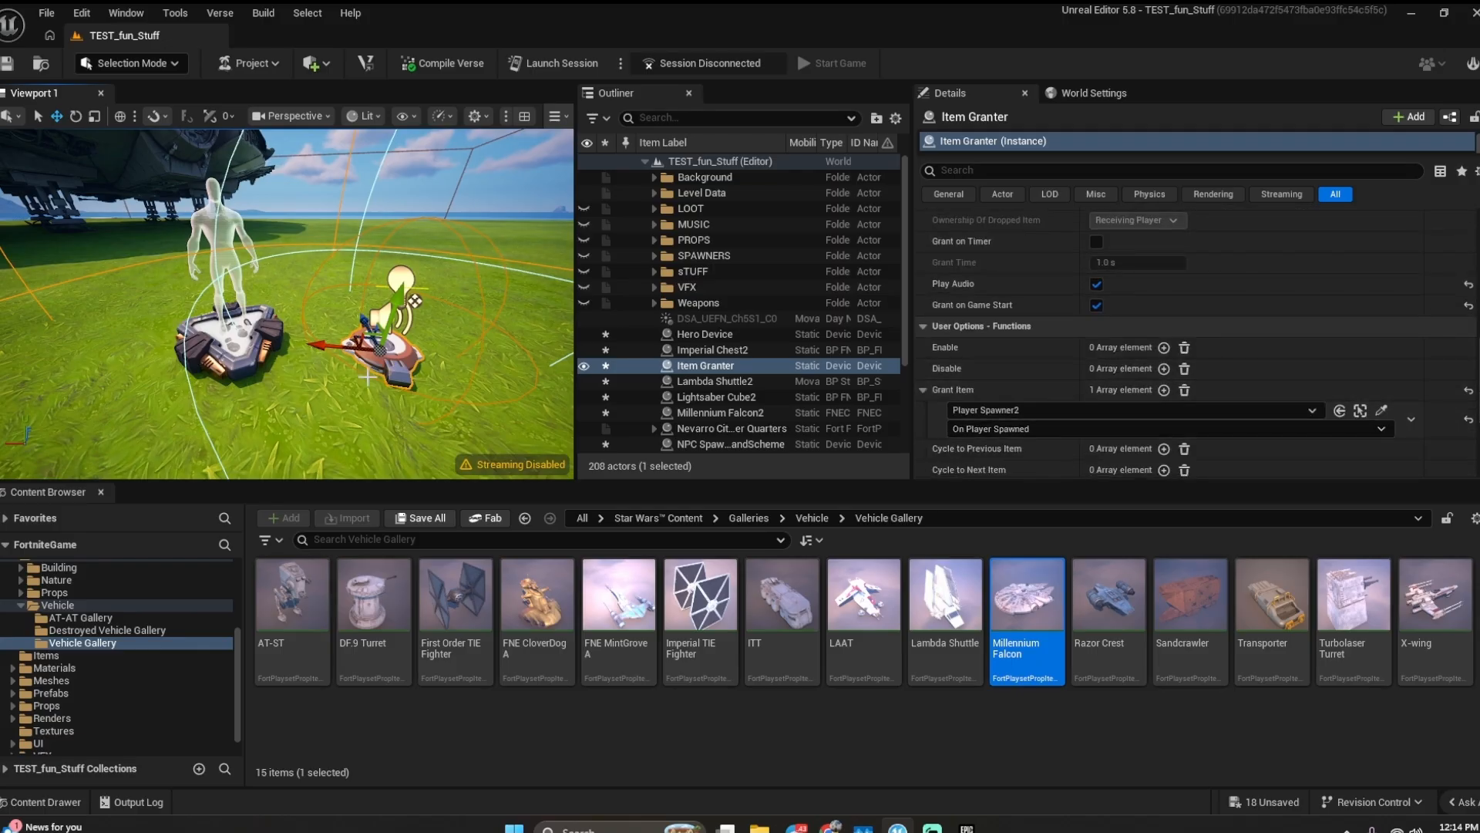
click(231, 348)
right_drag(228, 349, 272, 321)
key(s)
key(a)
click(277, 316)
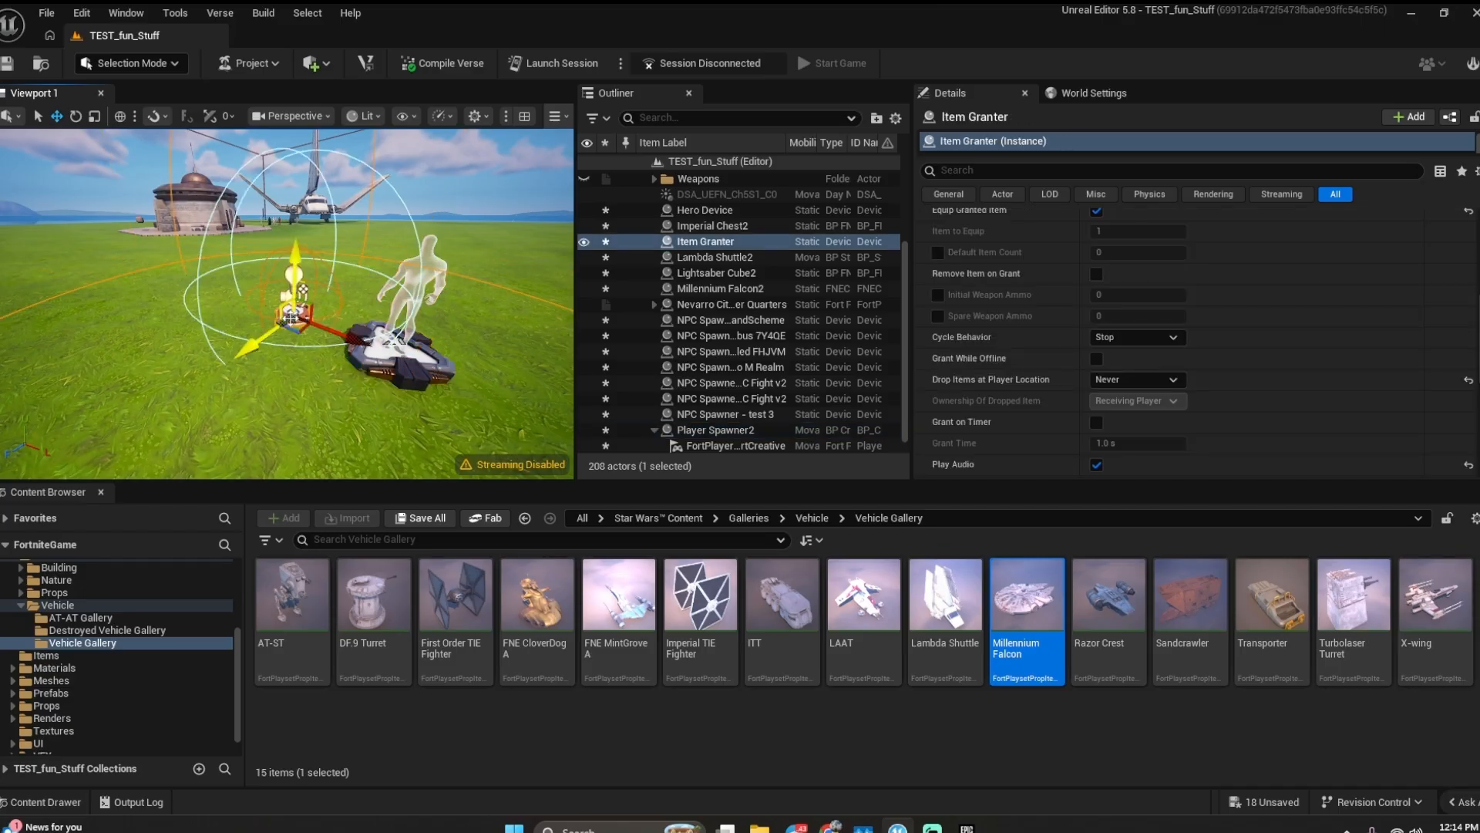
mouse_move(370, 339)
right_down()
mouse_move(368, 310)
mouse_move(356, 318)
mouse_move(378, 316)
right_up()
key(w)
key(w)
key(s)
scroll(682, 355, up, 4)
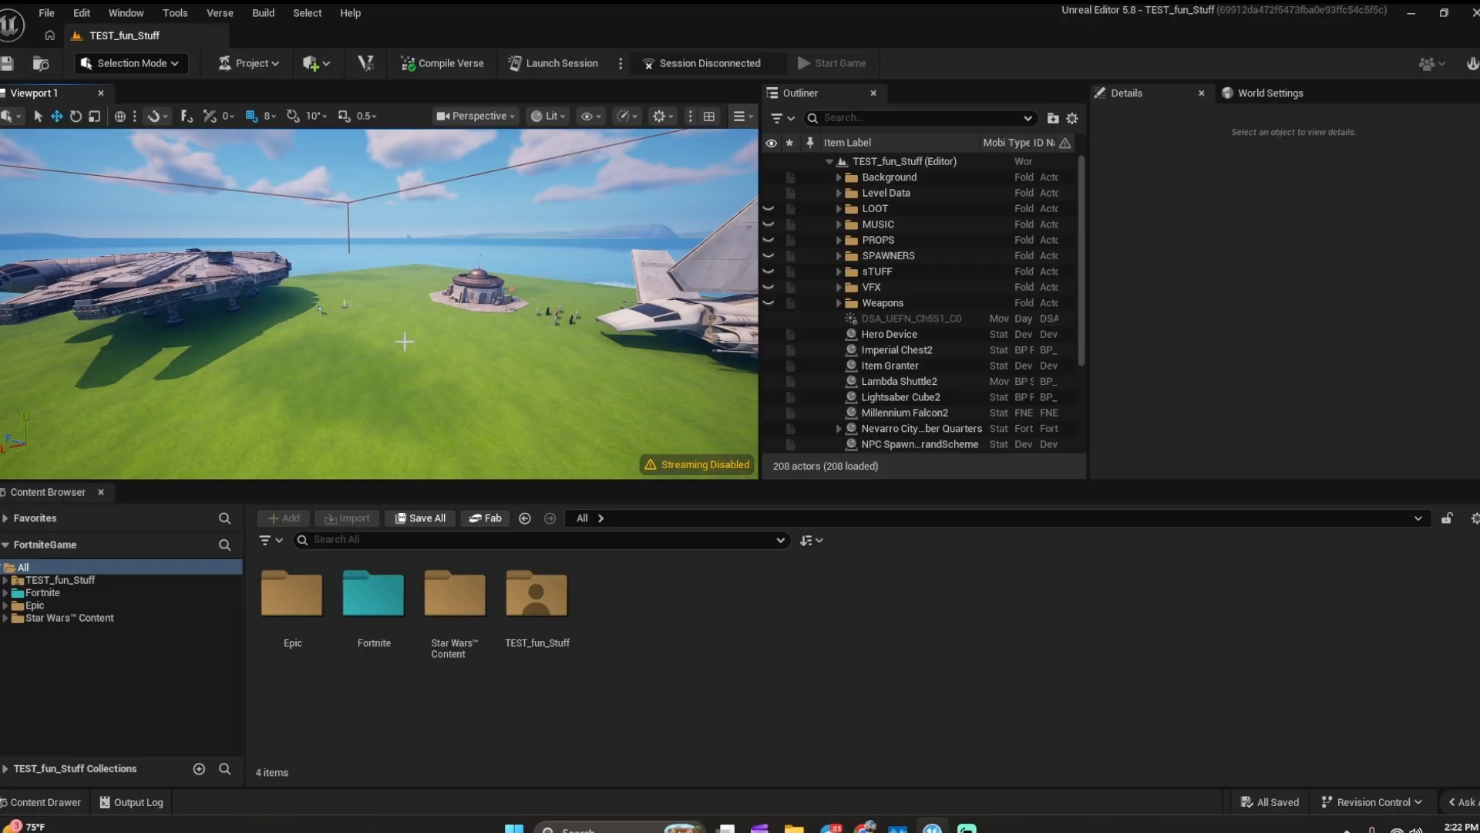
- View the finished level from a distance and launch a session to playtest it
right_drag(453, 350, 468, 312)
key(s)
key(w)
key(s)
key(q)
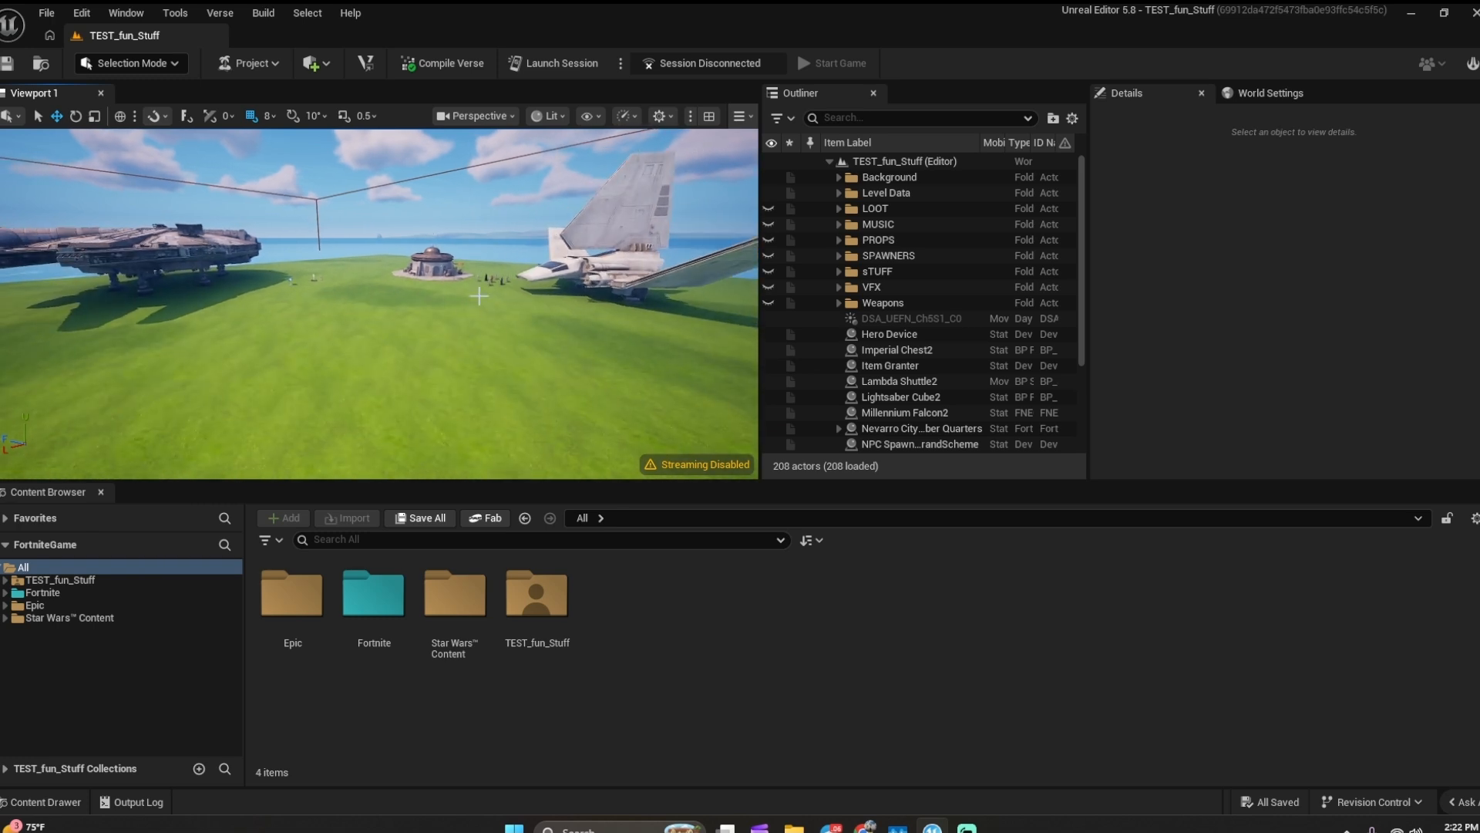
click(555, 65)
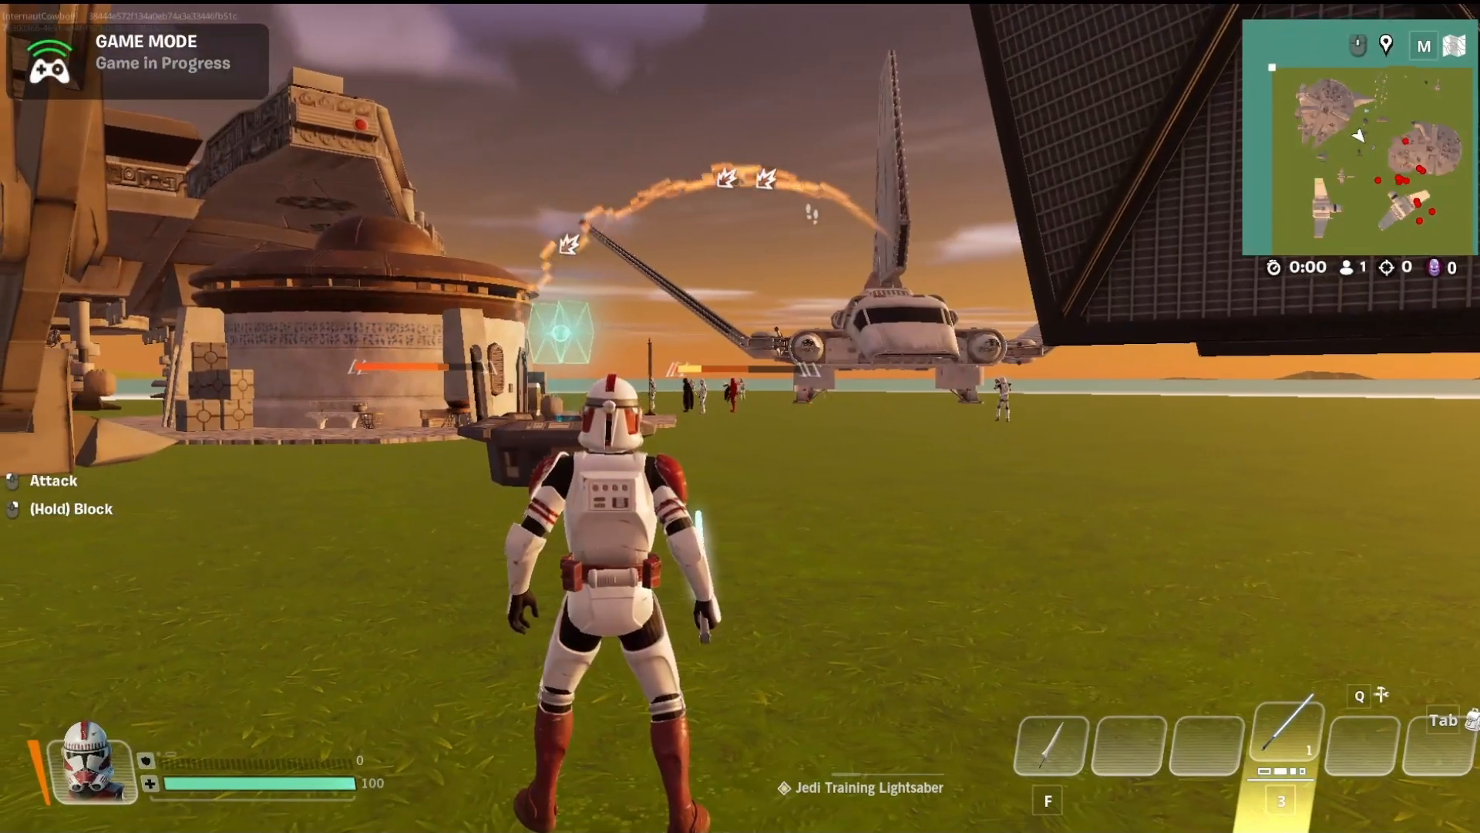
- Run to the NPCs near the Lambda Shuttle and attack them with the Jedi Training Lightsaber
key(w)
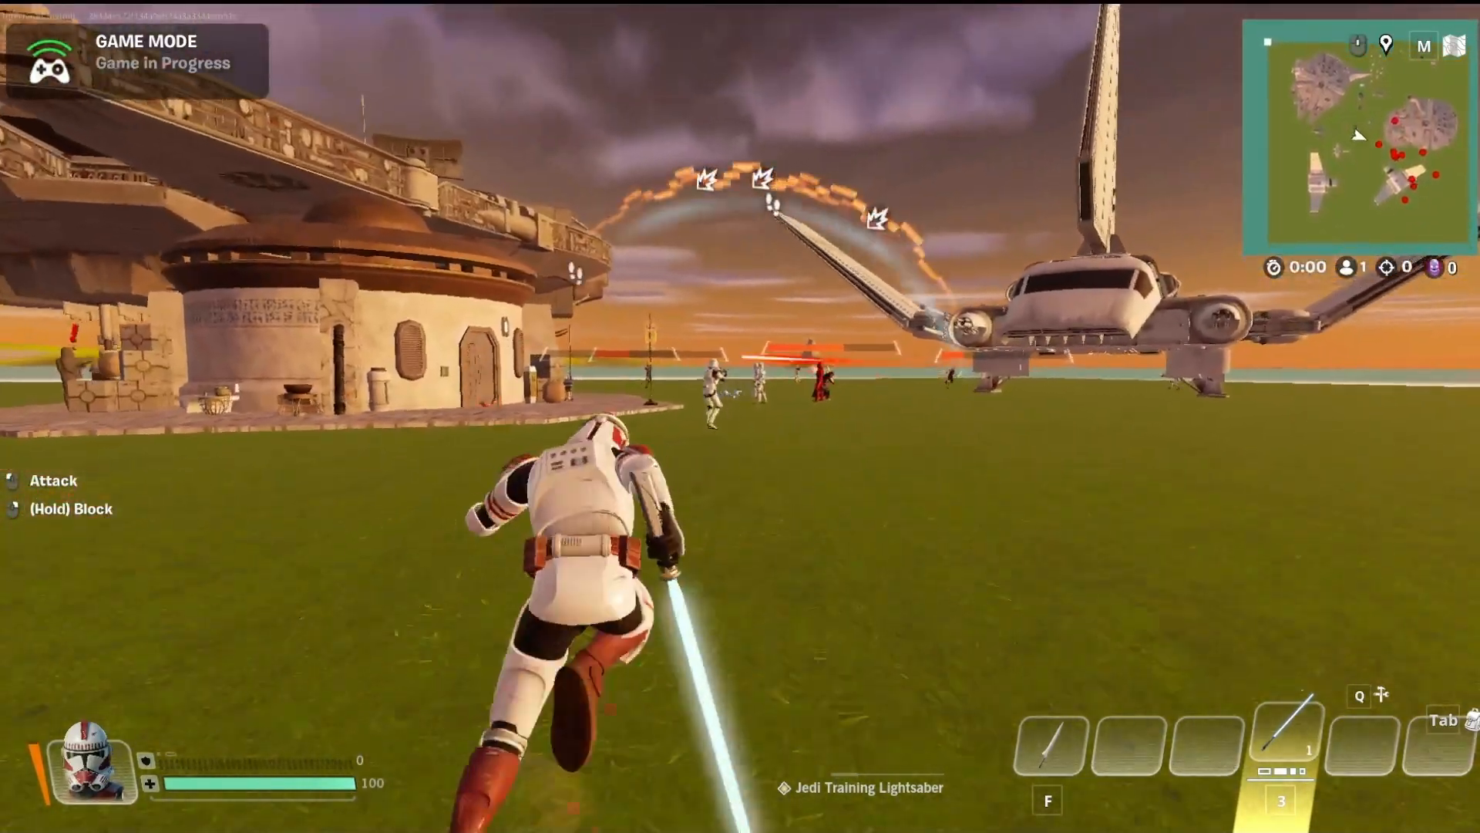
key(space)
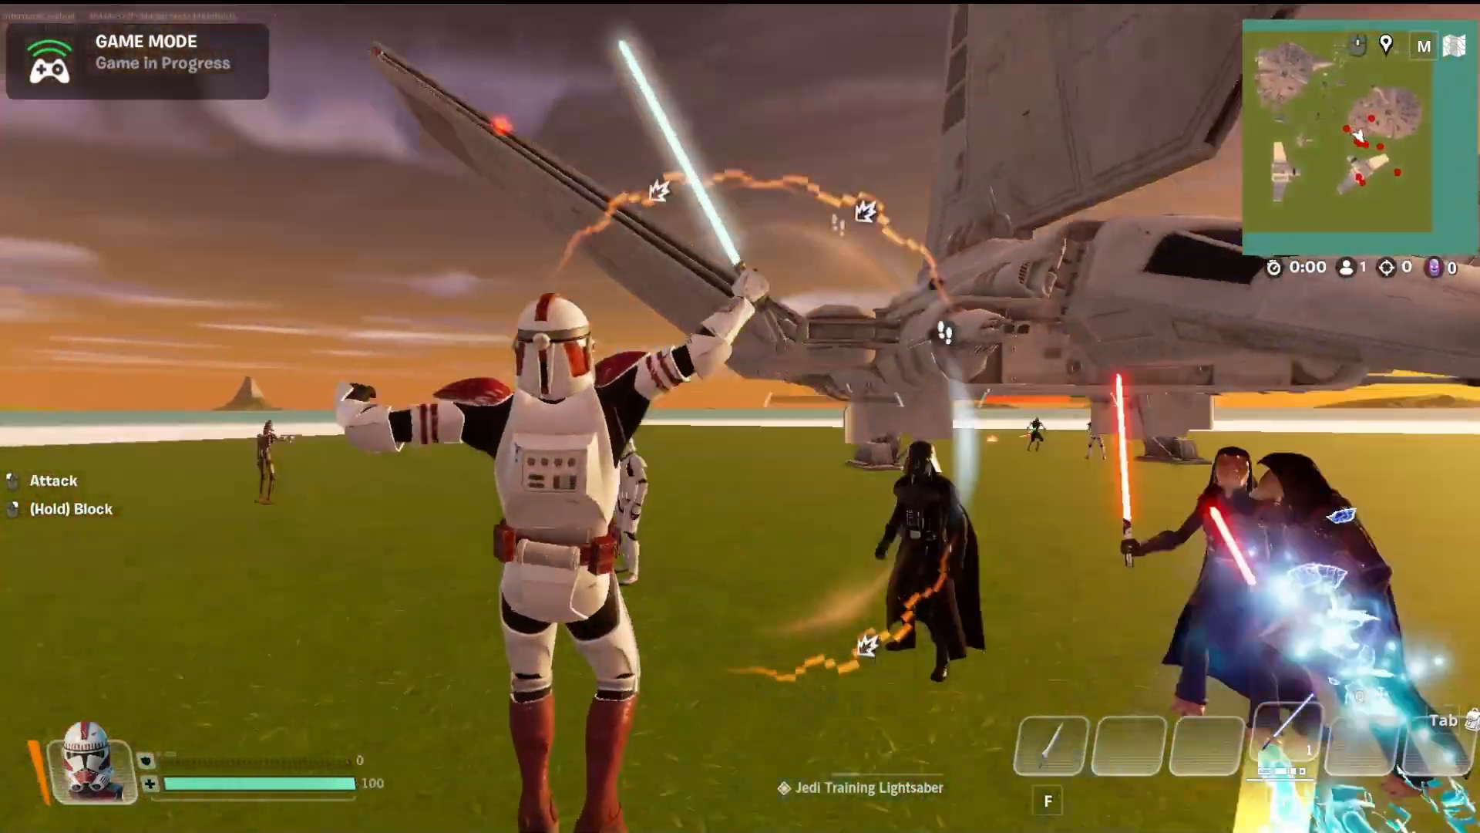
click(740, 427)
click(741, 427)
click(740, 427)
click(740, 427)
click(740, 427)
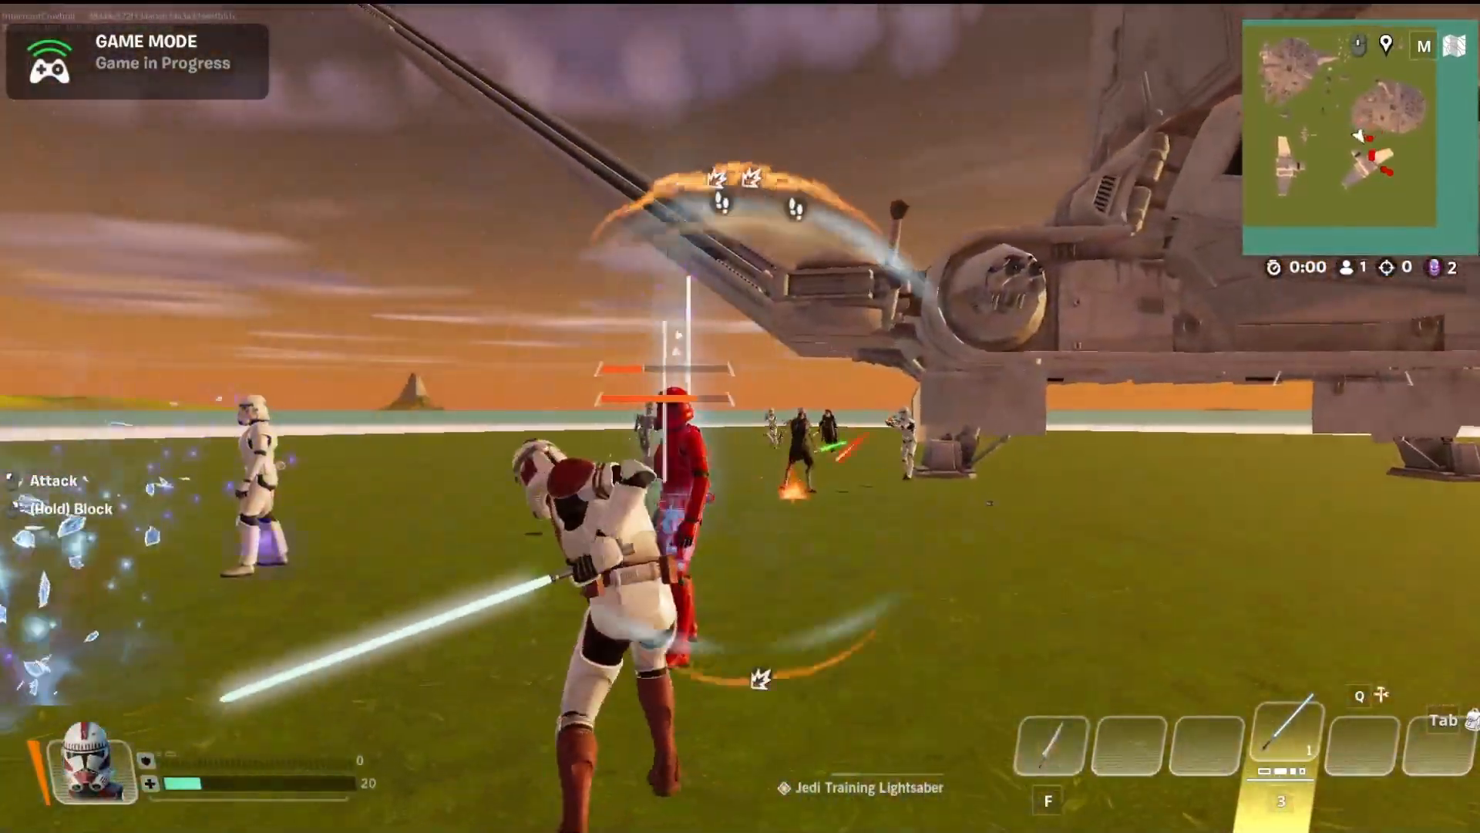
- Run into the building, search the Republic Chest and pick up the ACP Scatter Blaster
key(w)
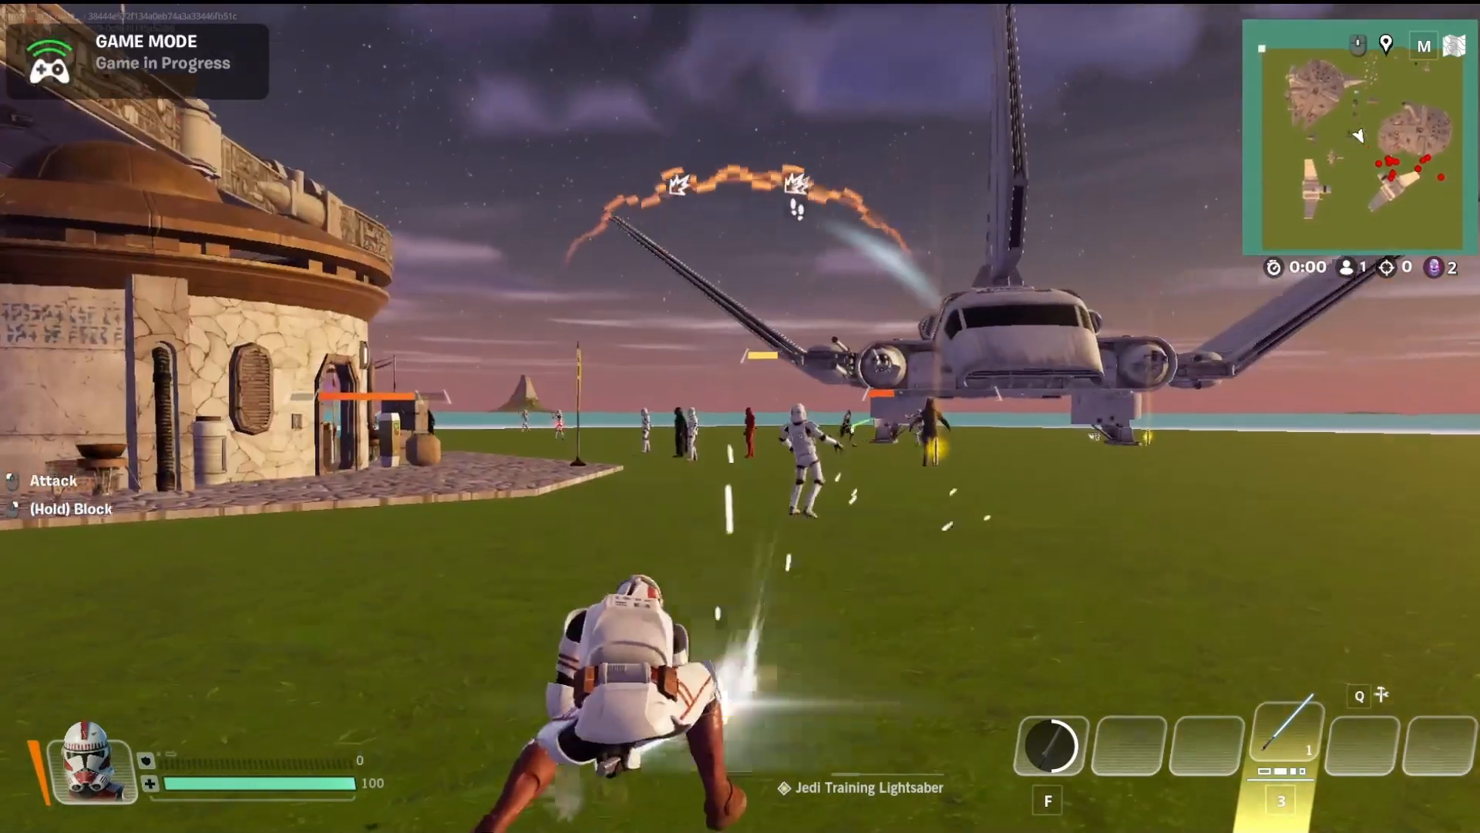
key(w)
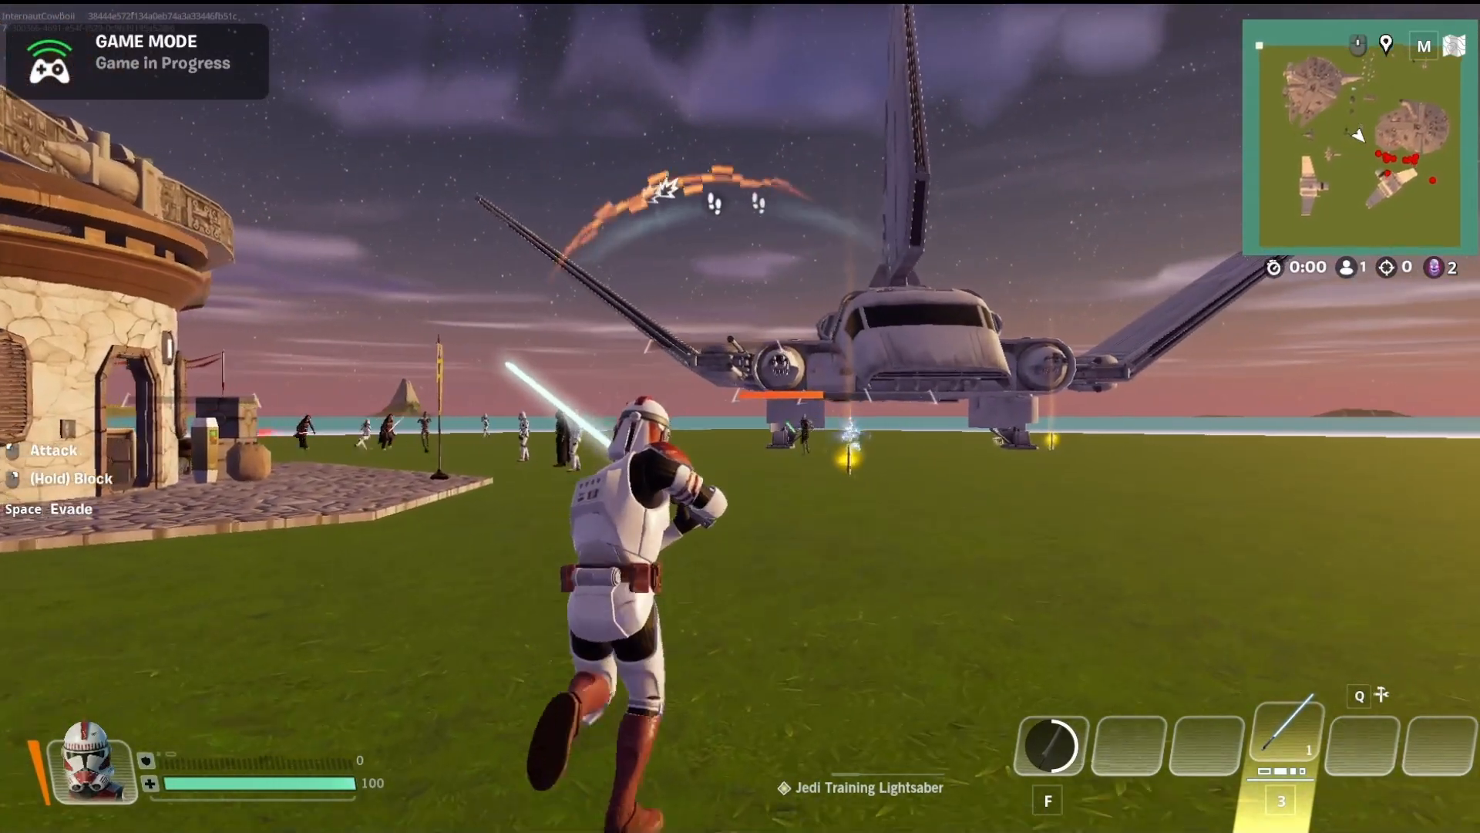
key(w)
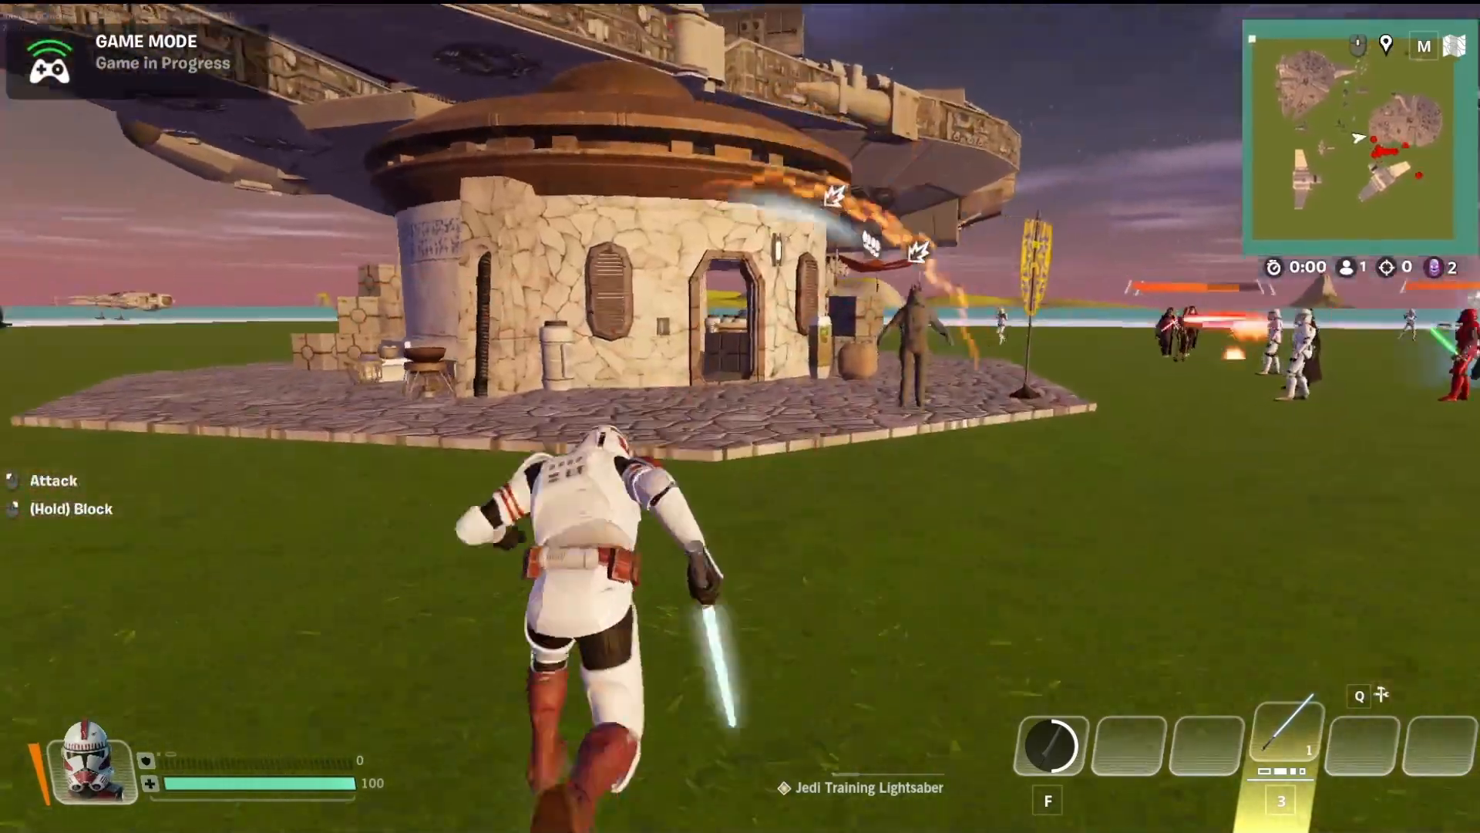
key(w)
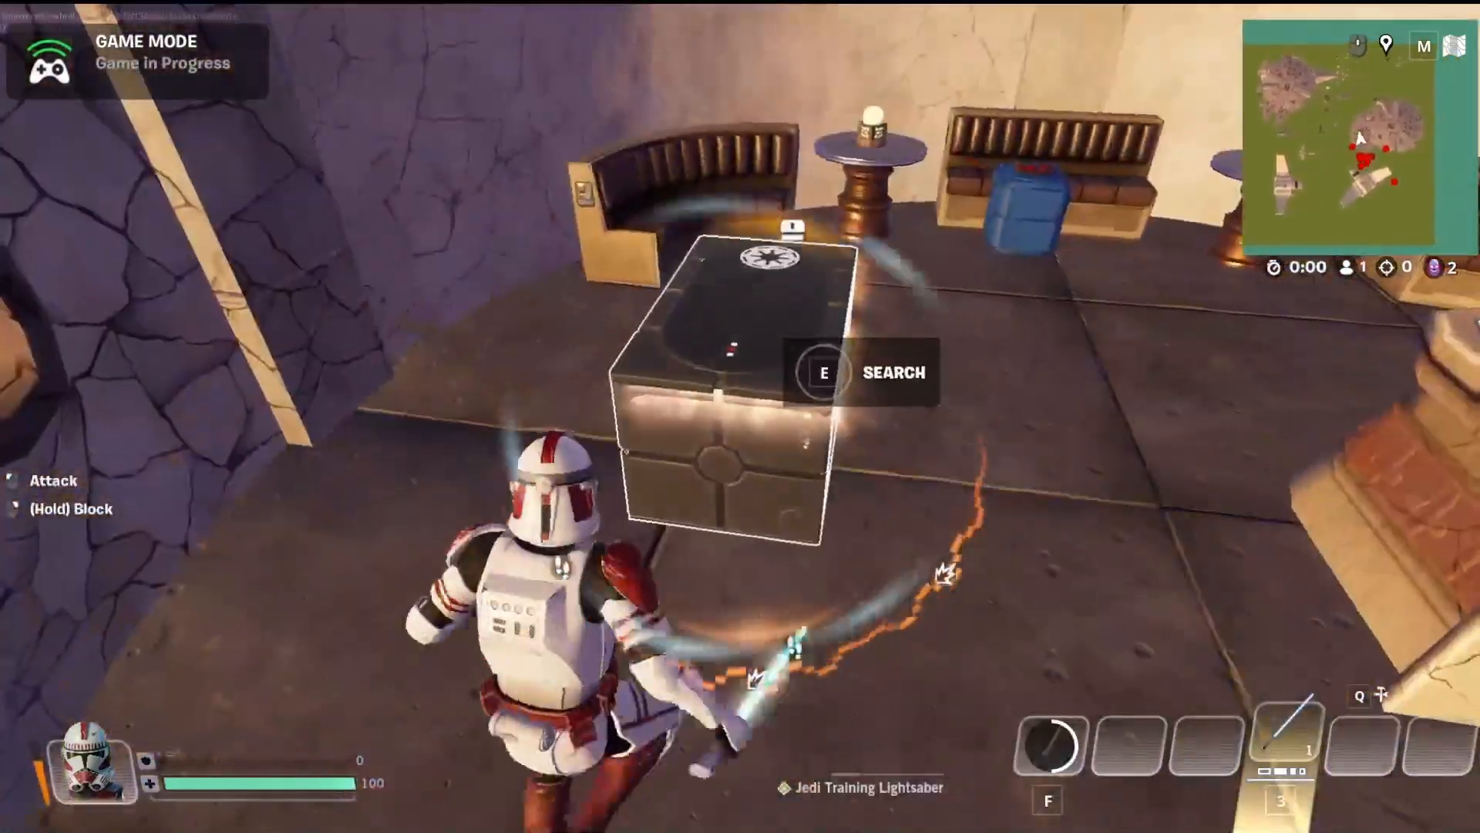
key(e)
key(w)
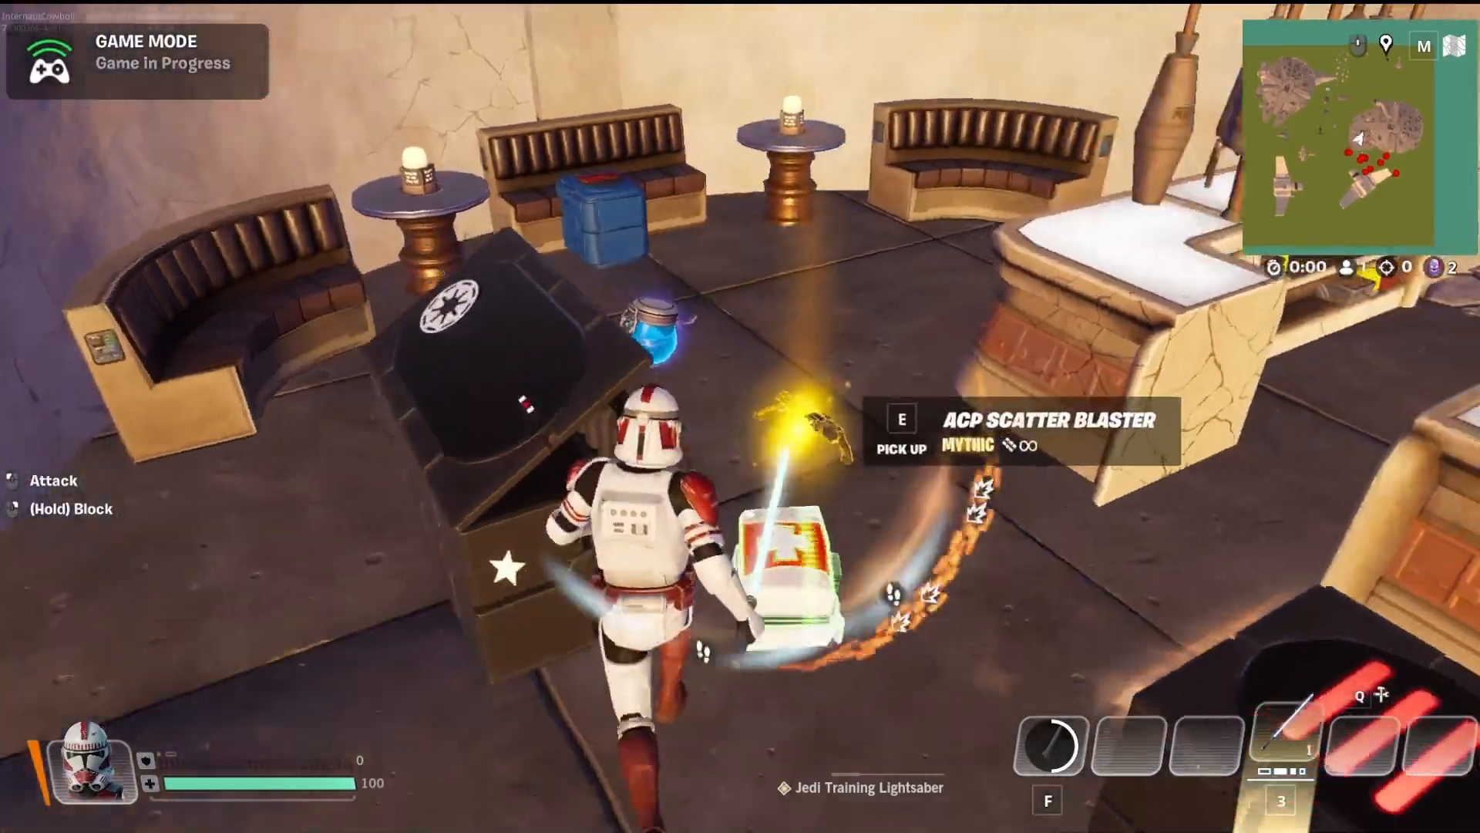
key(e)
- Search the Imperial Chest and inspect the loot dropped inside the building, including Kylo Ren's Lightsaber
key(w)
key(e)
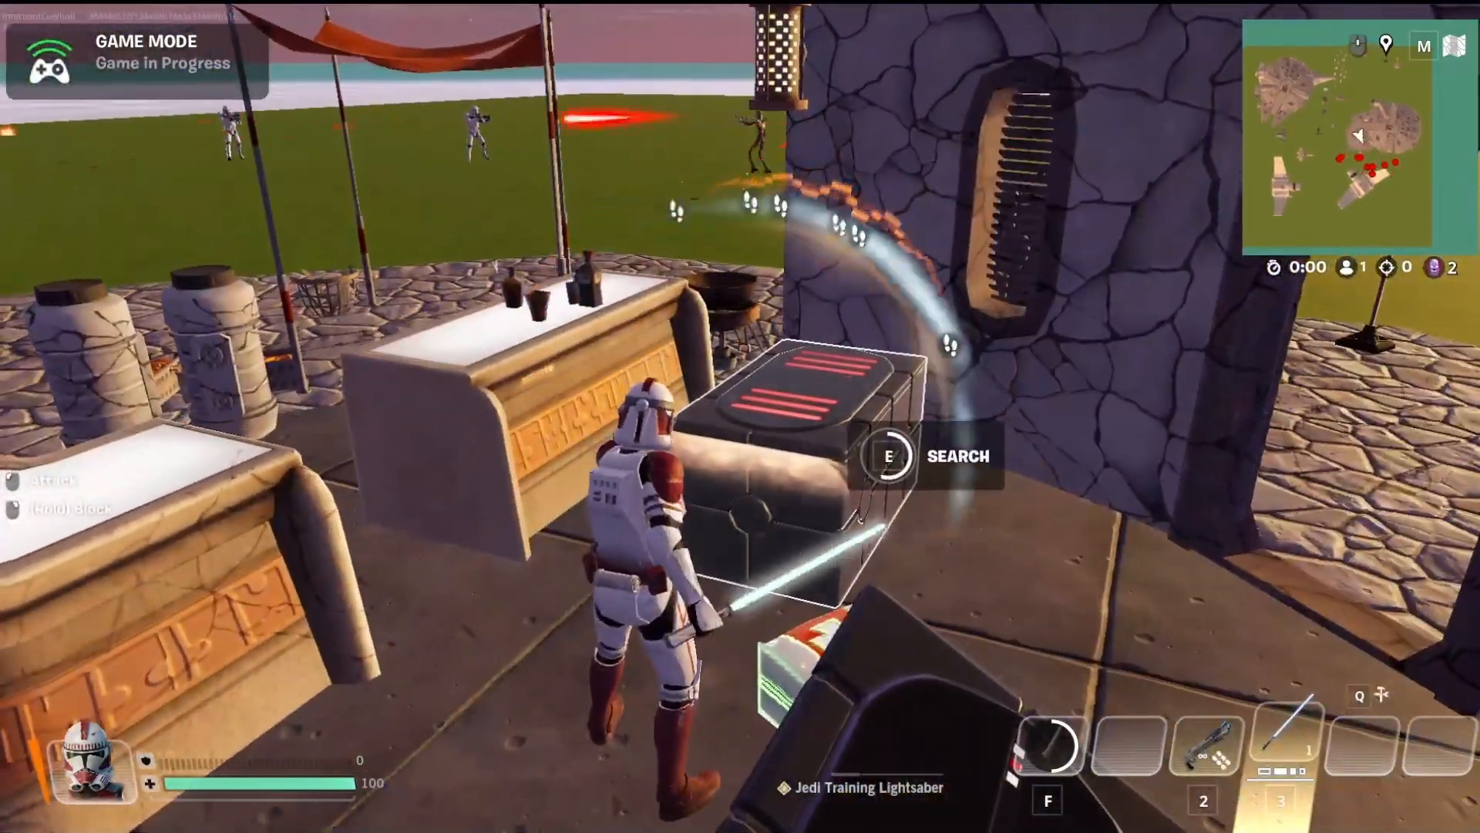
key(e)
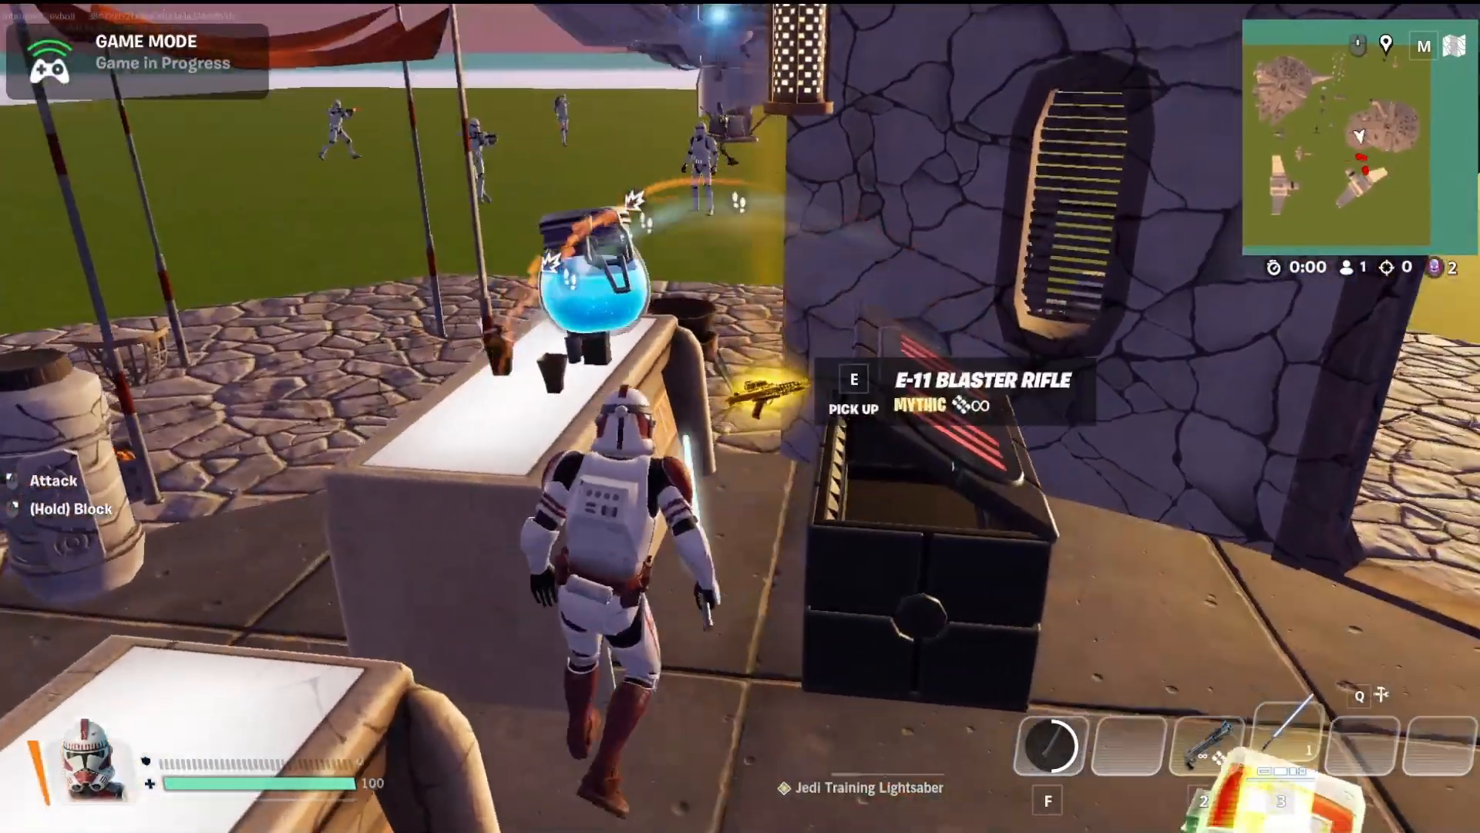
key(w)
key(w)
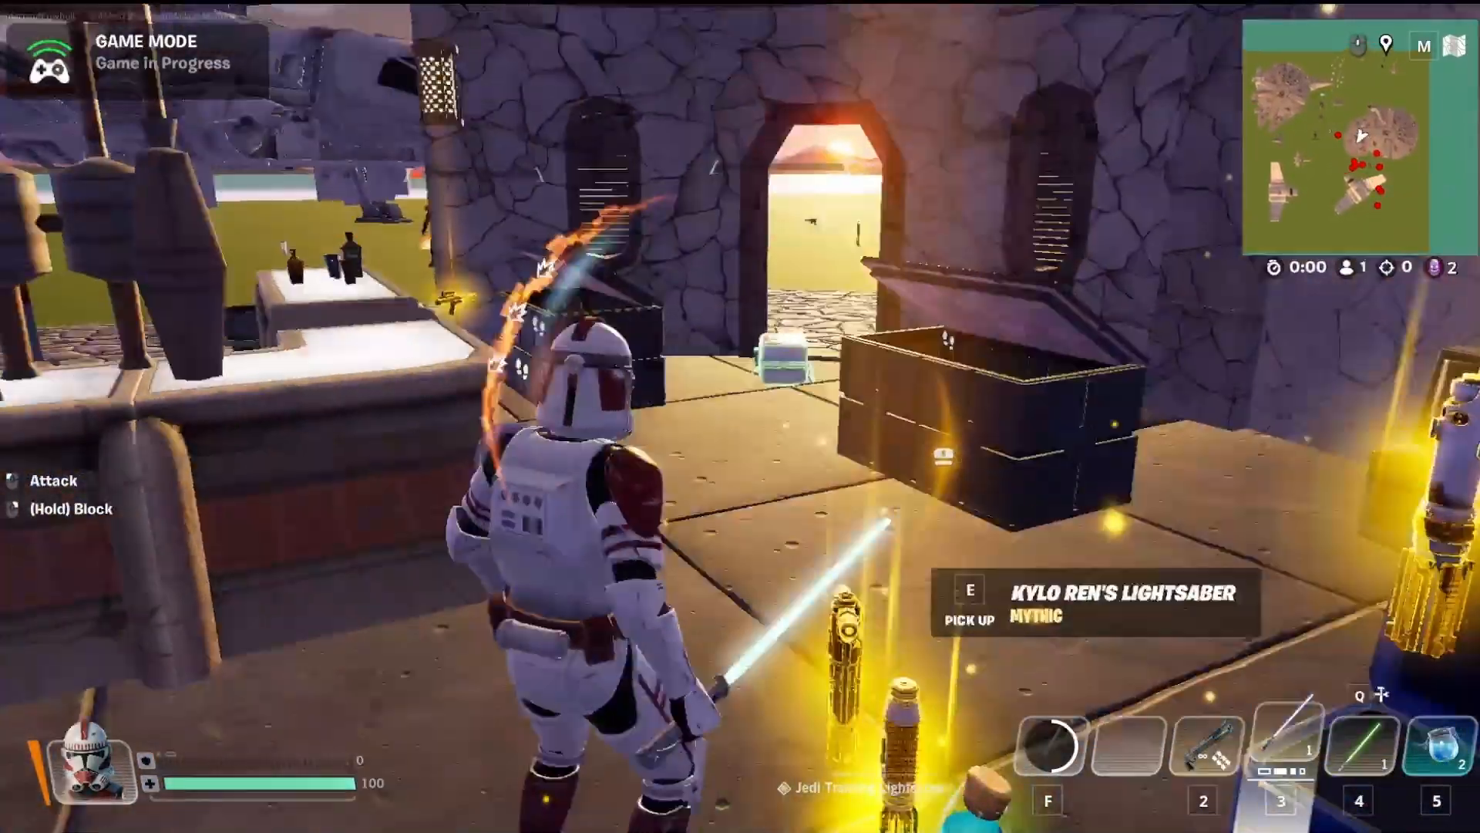
key(w)
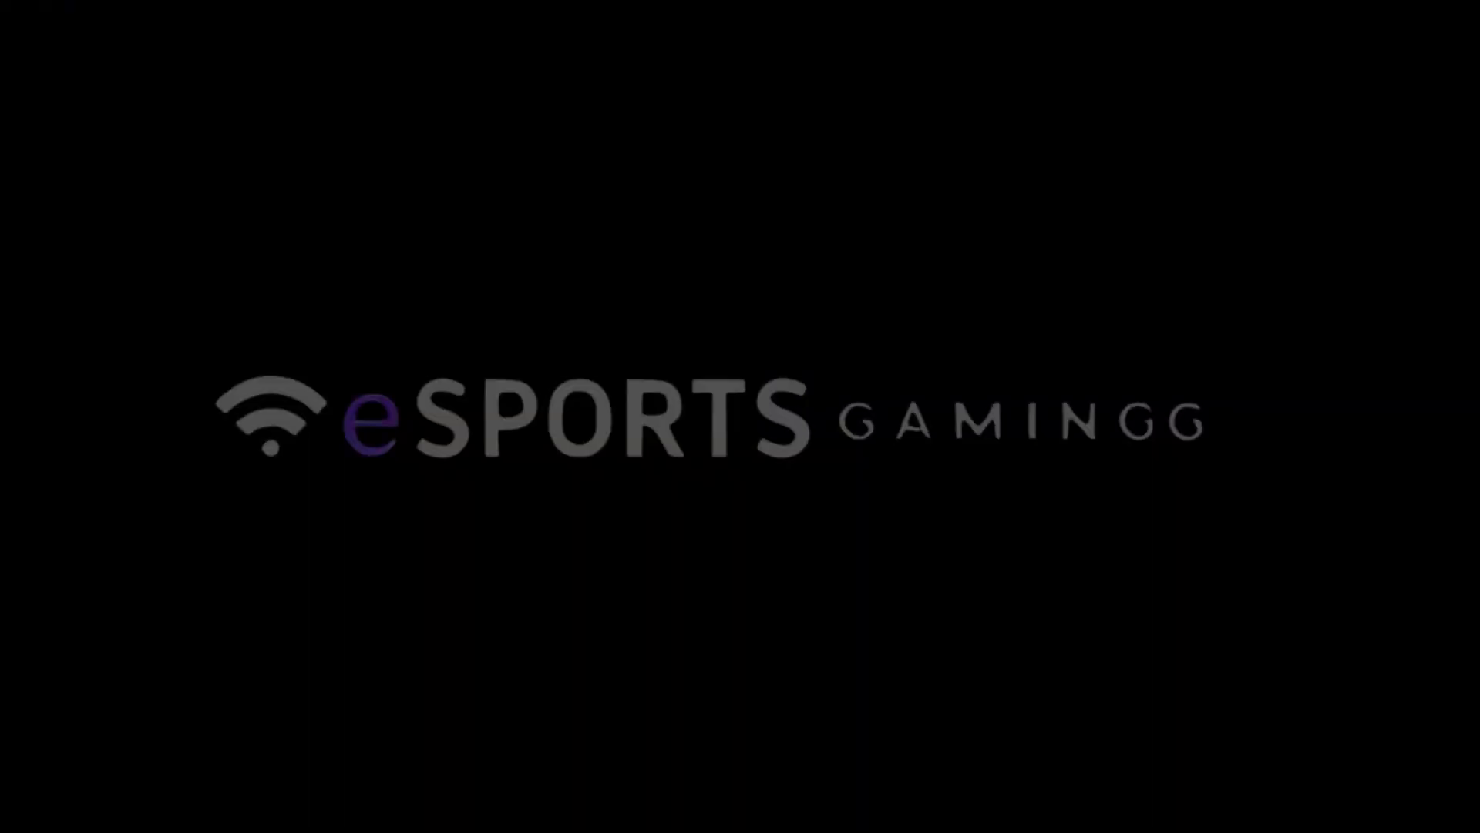